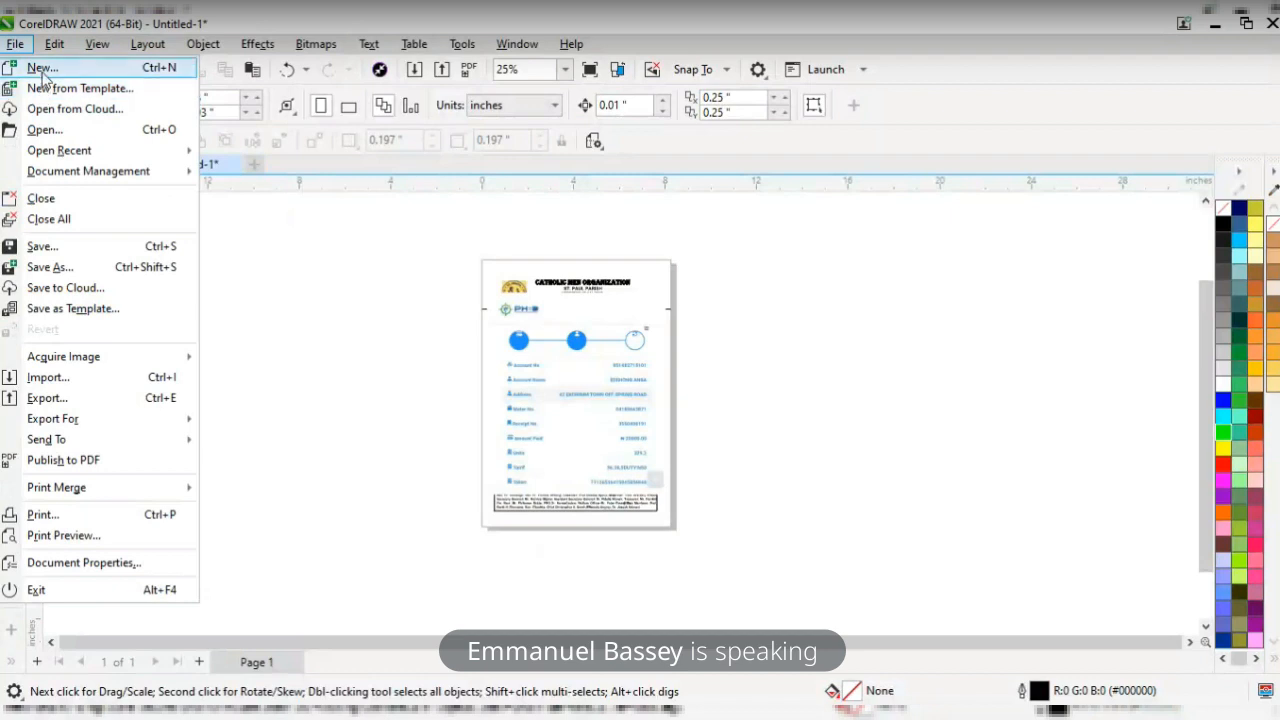
- Create a new single-page A4 portrait document in RGB at 300 dpi
left_click(42, 70)
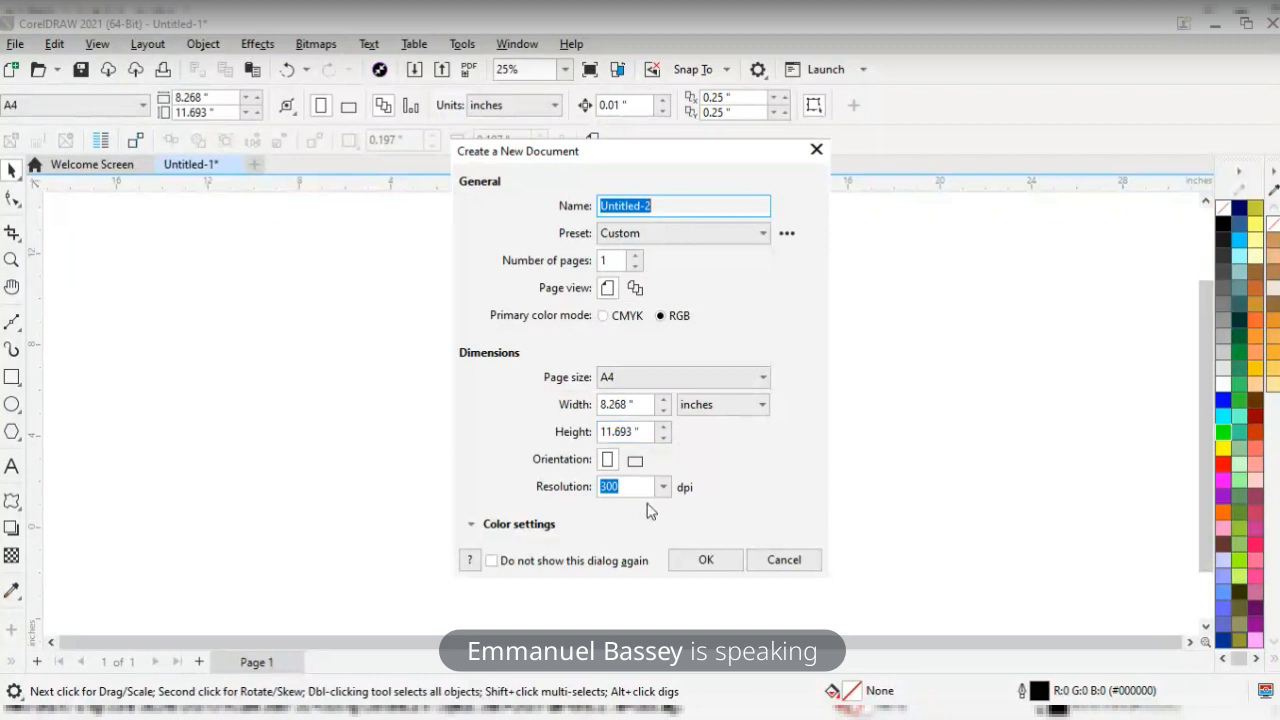
left_click(706, 560)
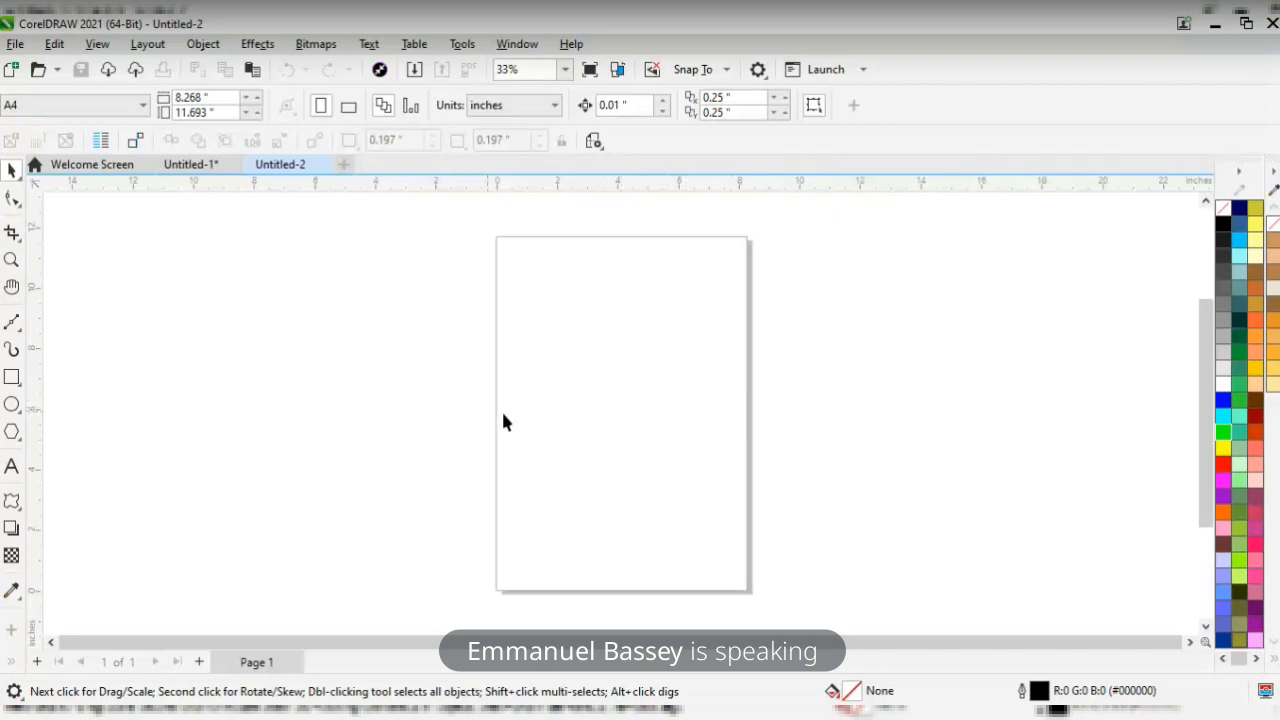
- Change the page size of the new document from the preset list to A5
left_click(95, 110)
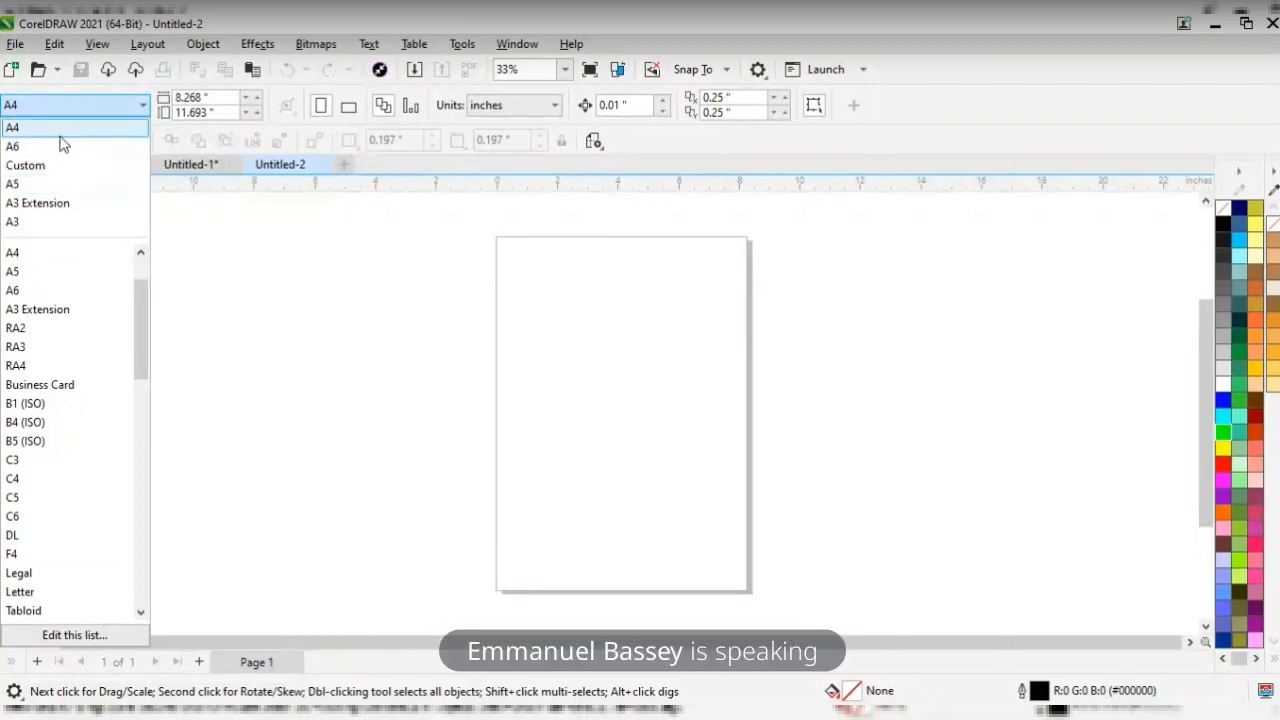
left_click(351, 300)
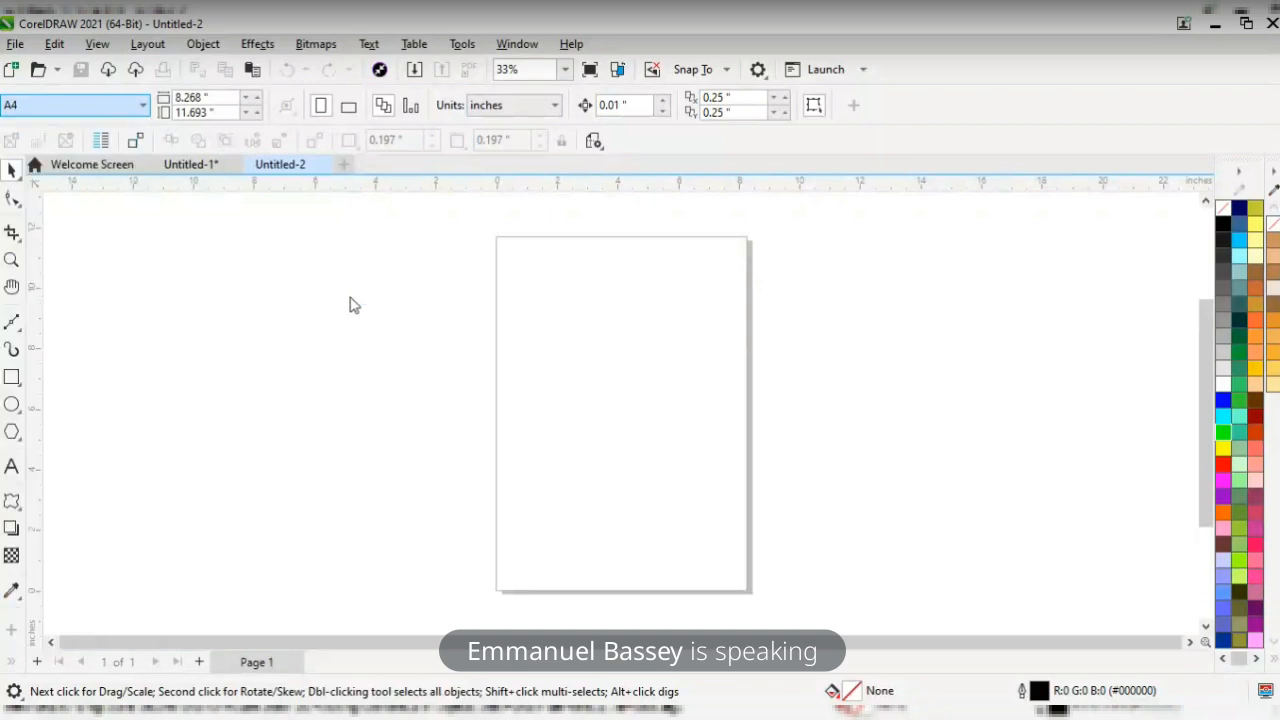
left_click(143, 105)
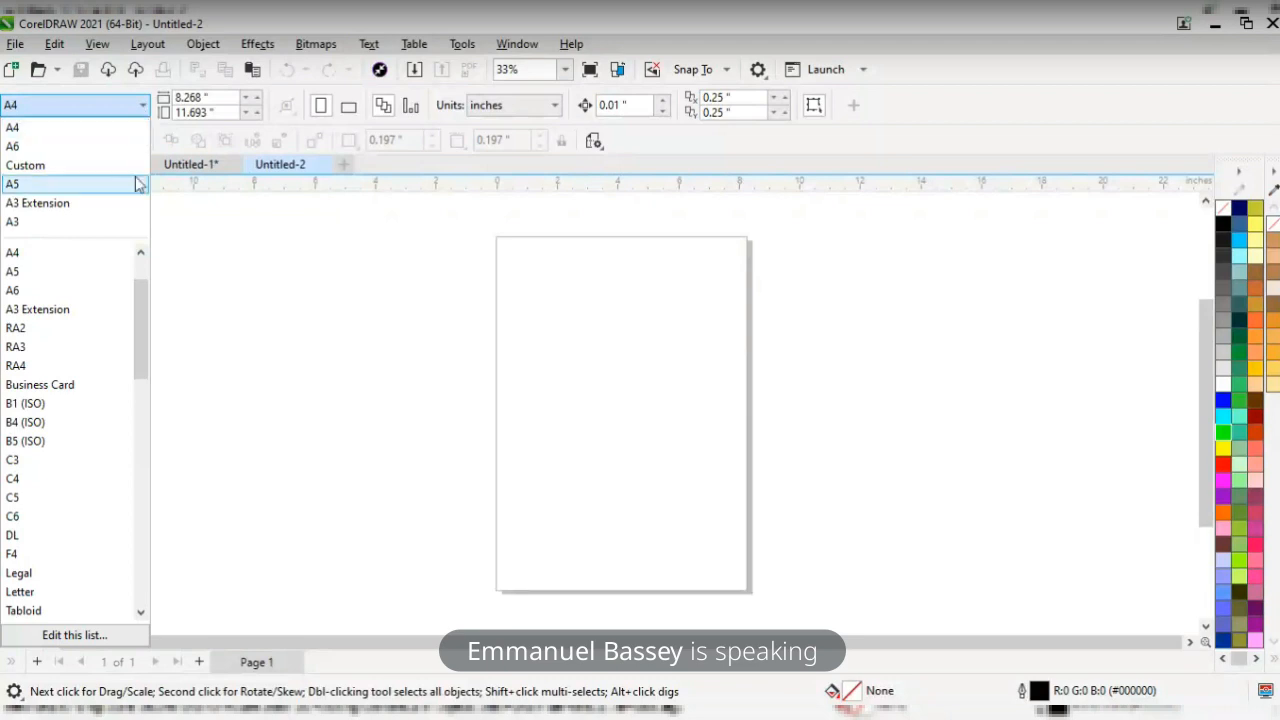
left_click_drag(143, 307, 141, 268)
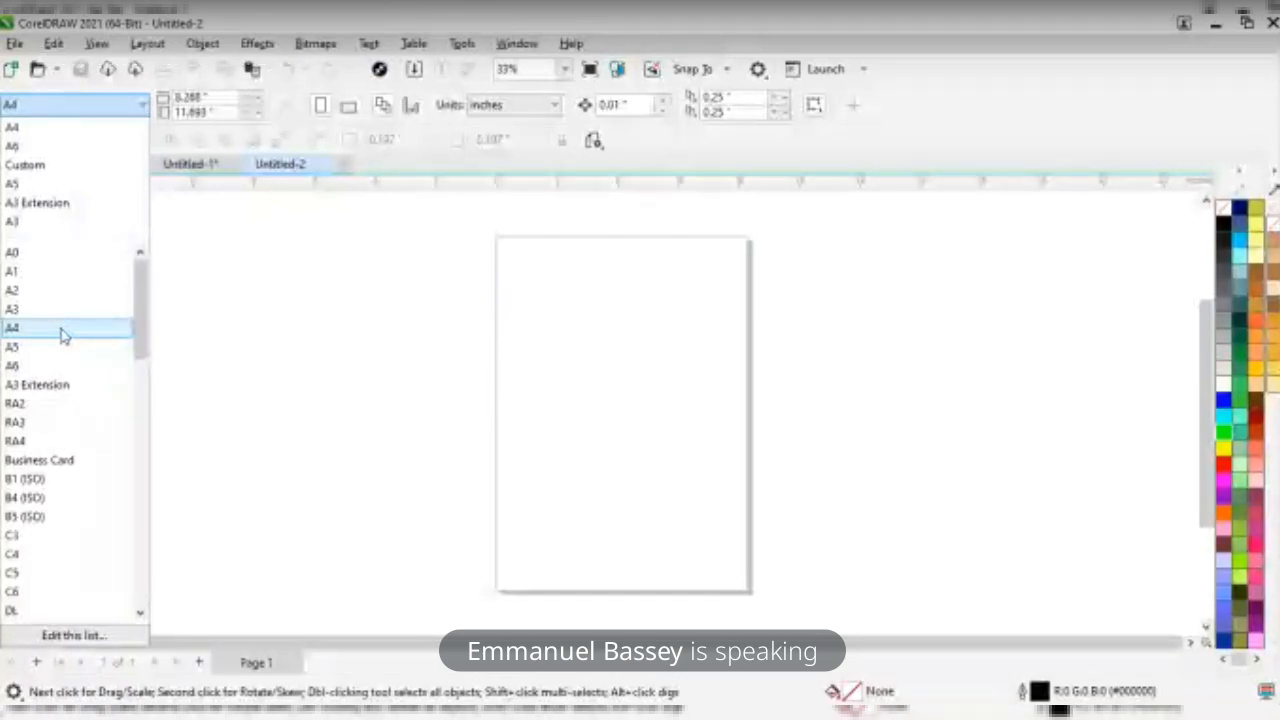
left_click(60, 330)
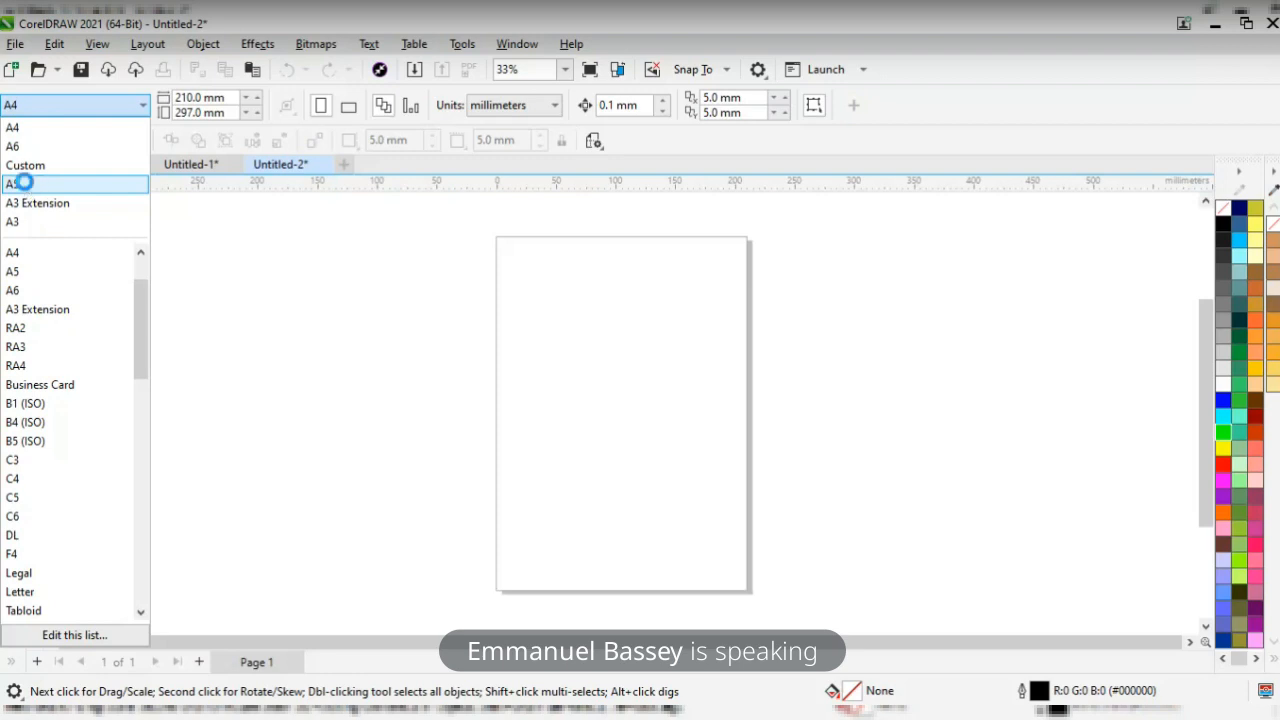
left_click(25, 186)
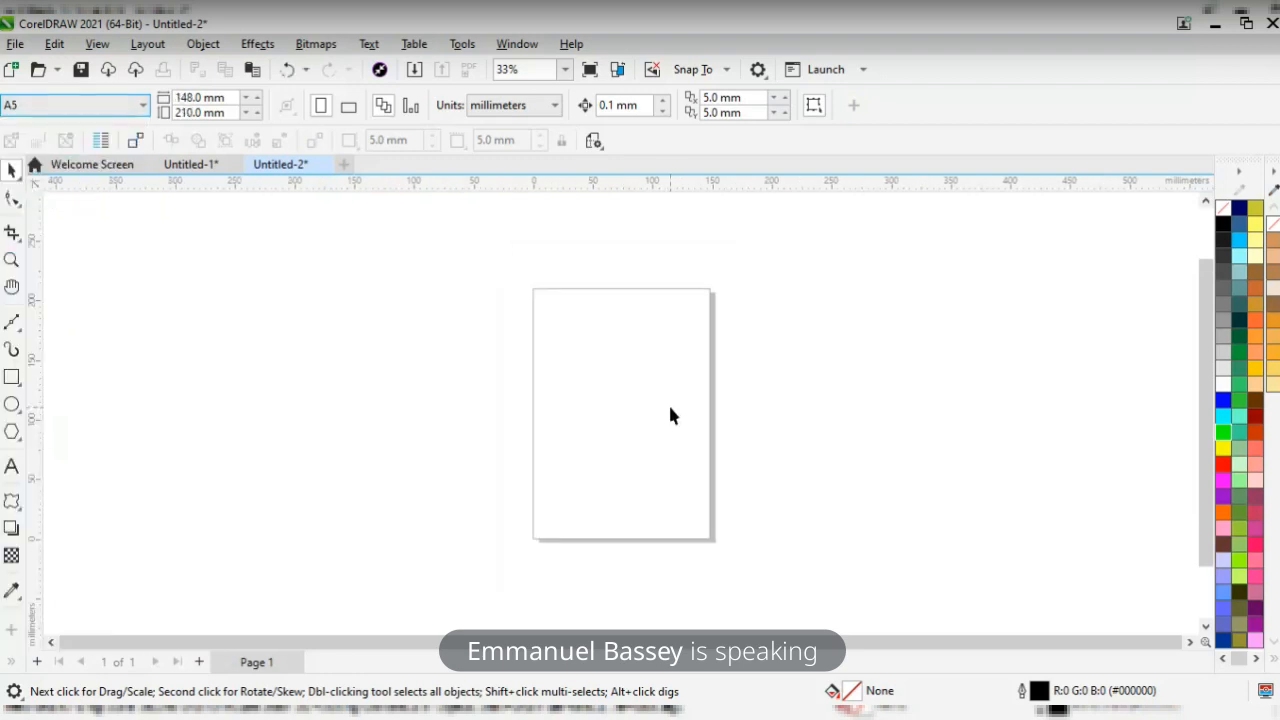
- Set the document's measurement units to inches
key("z")
left_click_drag(519, 275, 740, 554)
key("space")
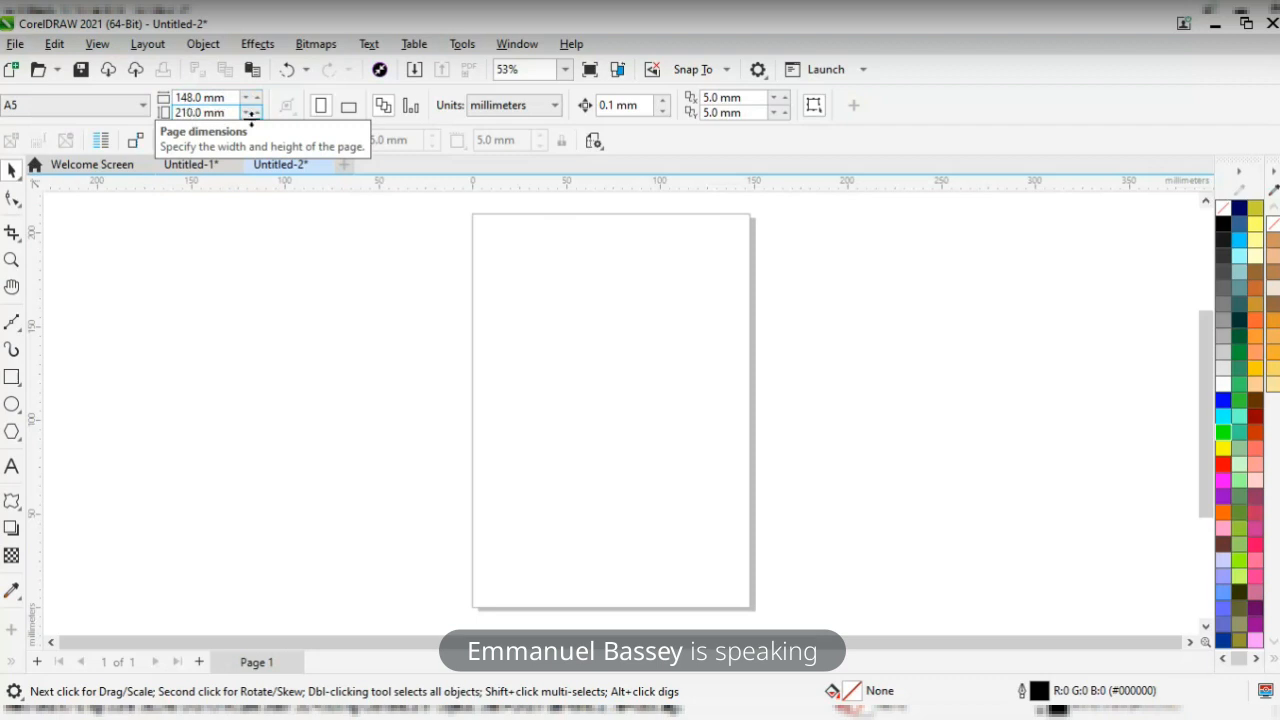
left_click(536, 110)
left_click(503, 133)
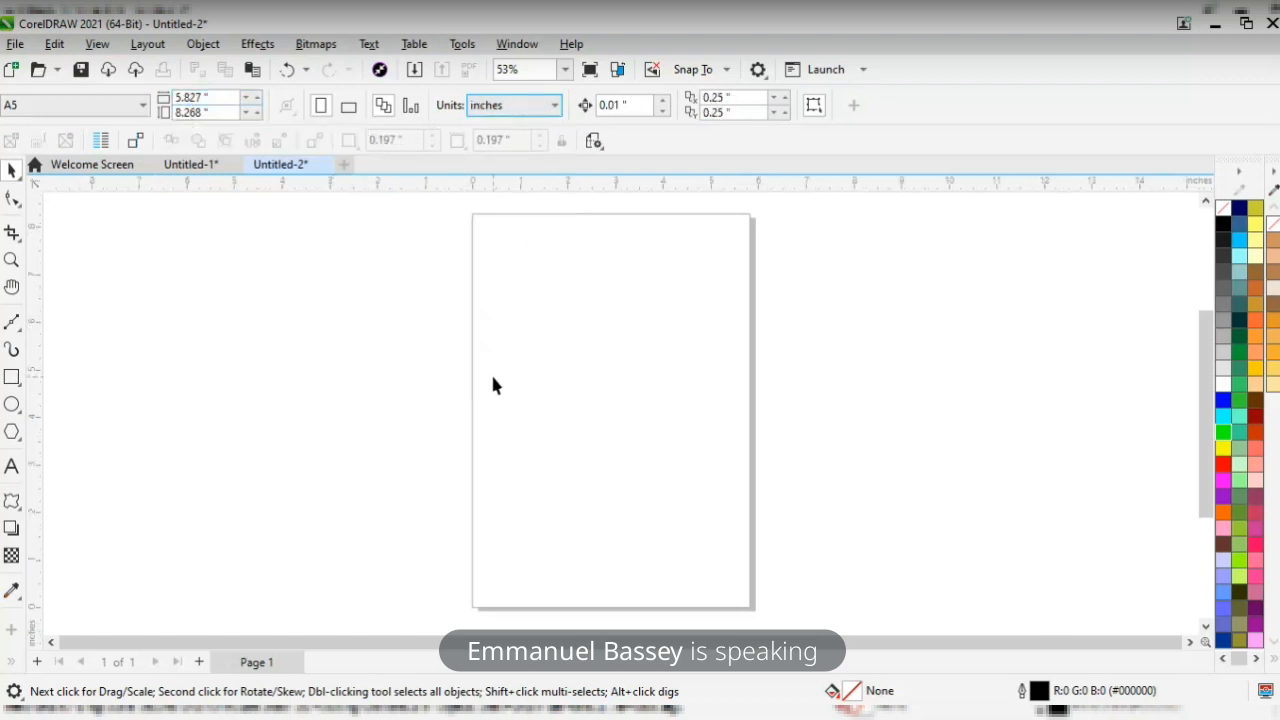
- Try feet as the document's measurement units and return to inches
left_click(523, 107)
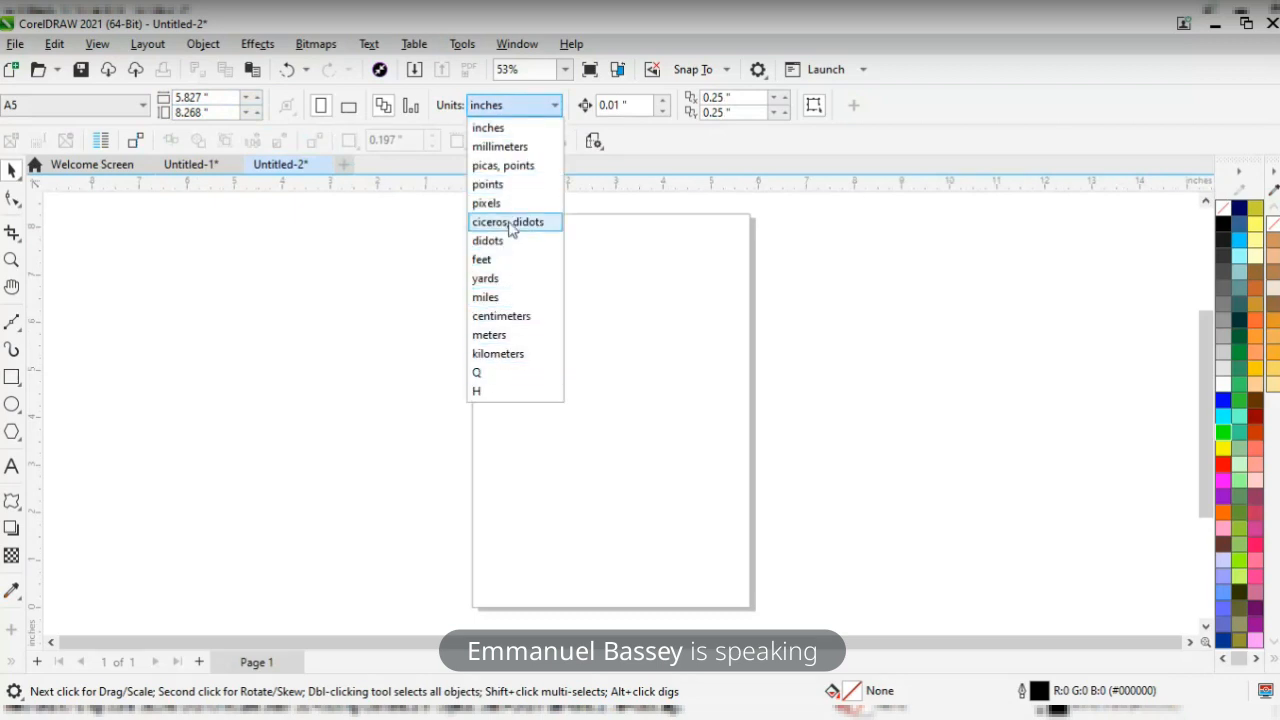
left_click(488, 261)
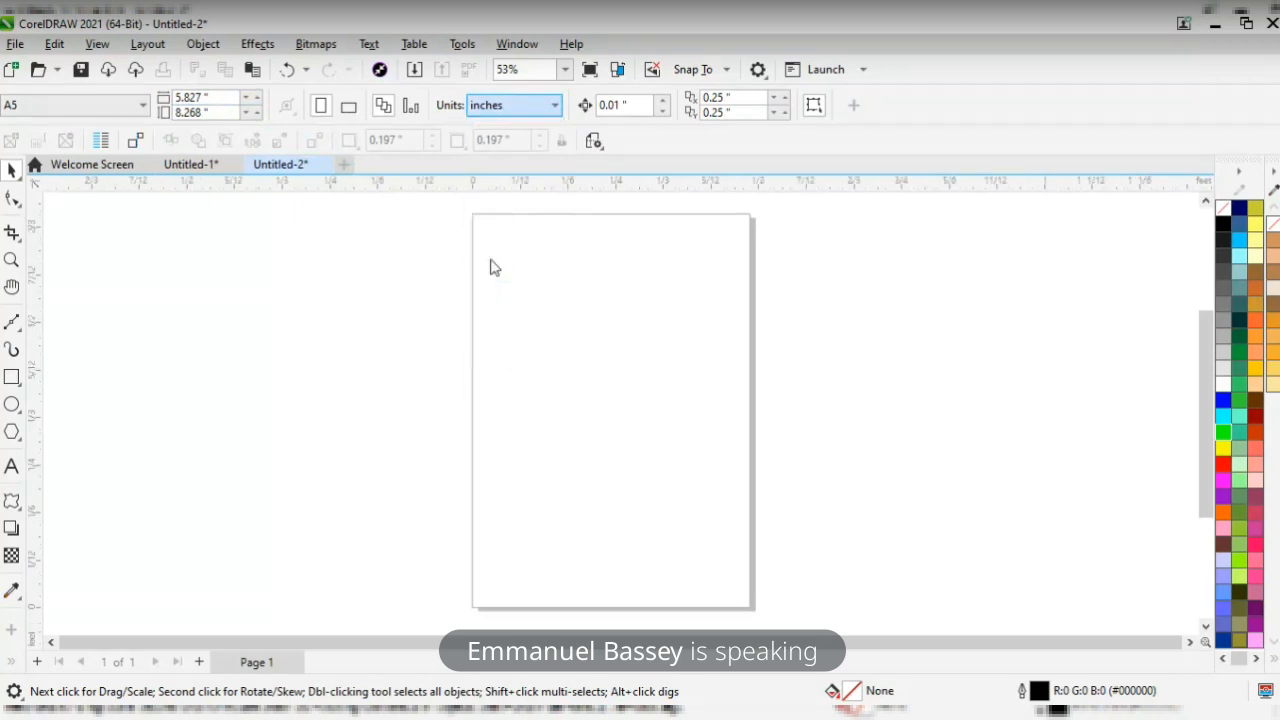
left_click(537, 107)
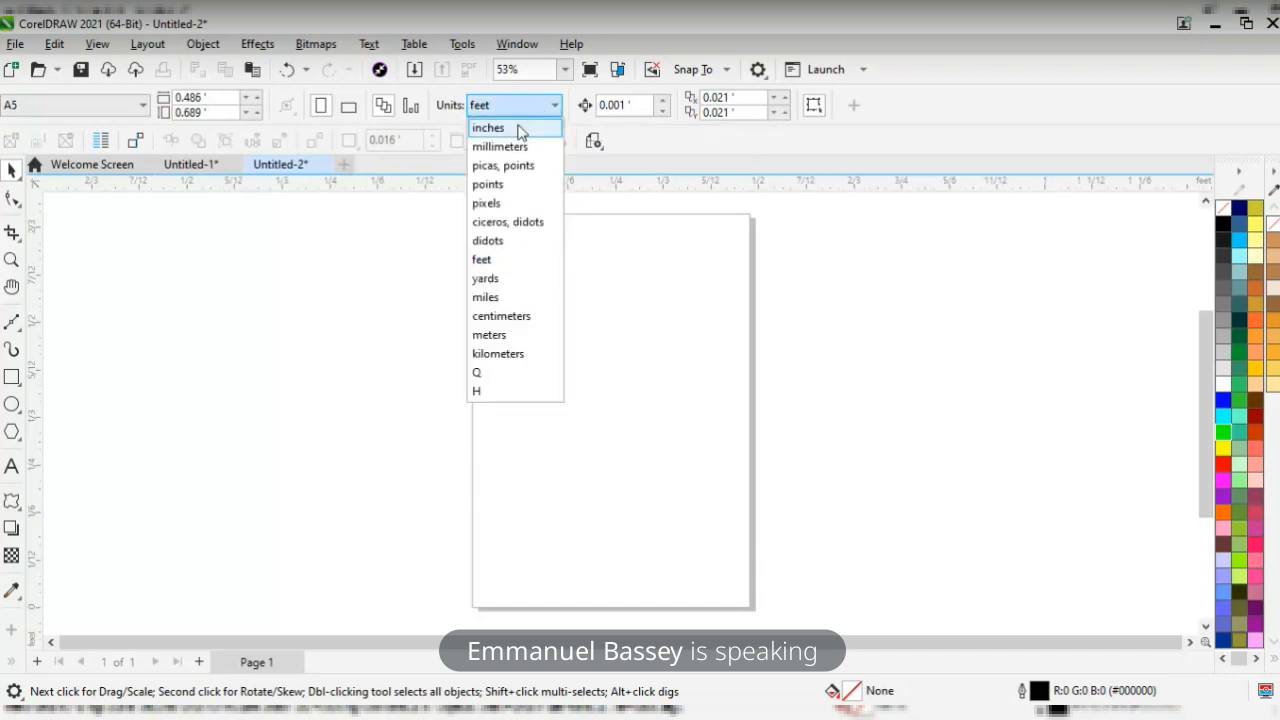
left_click(517, 128)
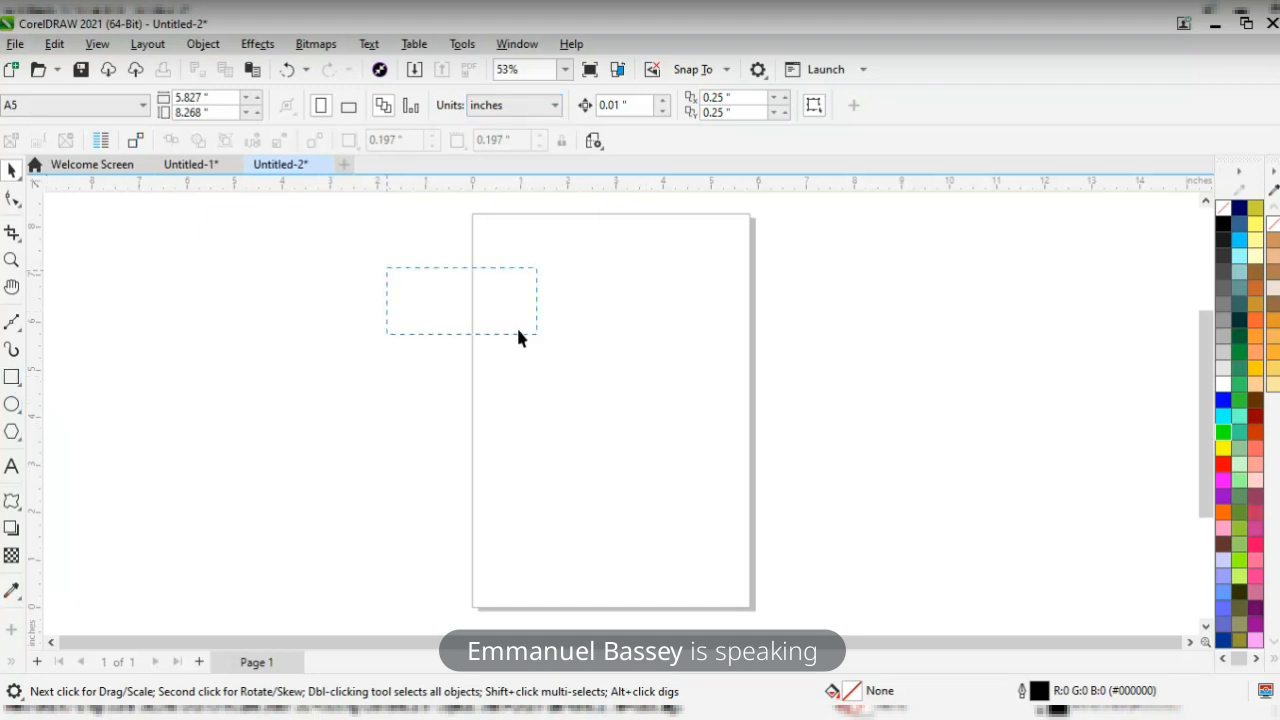
- Draw a rectangle covering the whole page, about 5.84 by 8.29 inches
left_click_drag(519, 337, 522, 340)
left_click_drag(476, 261, 756, 455)
left_click(12, 377)
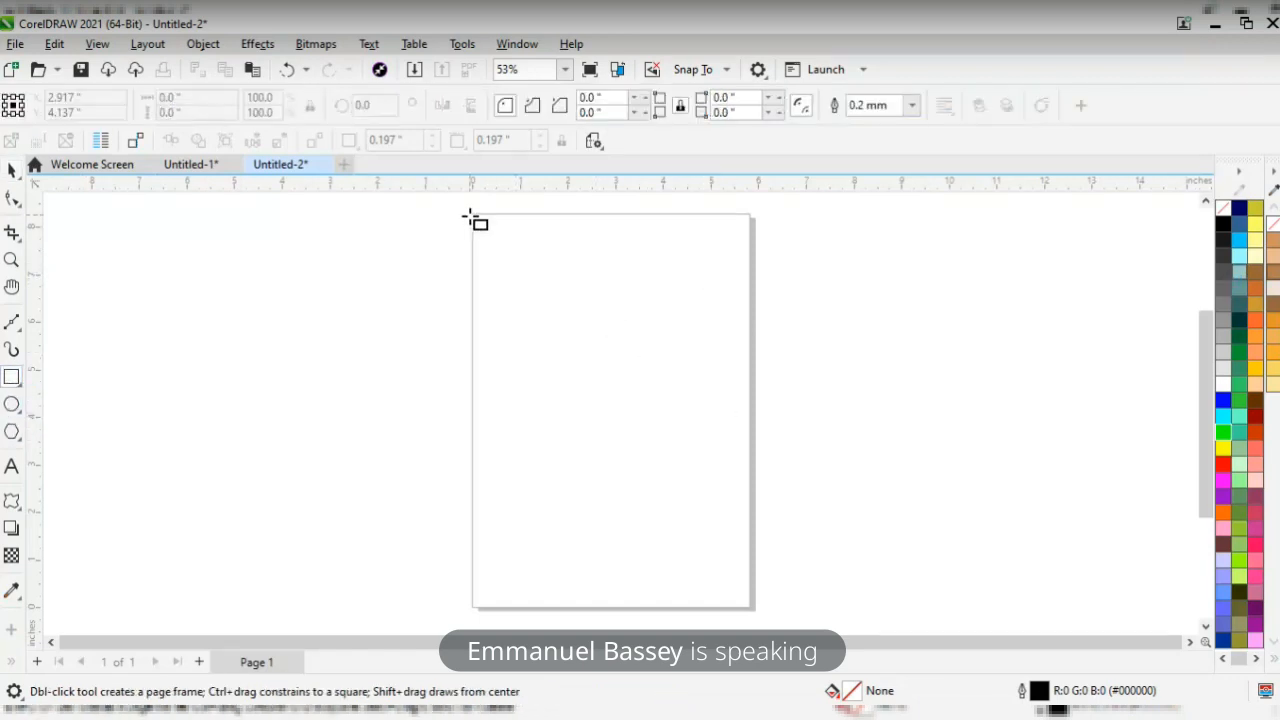
left_click_drag(471, 214, 750, 608)
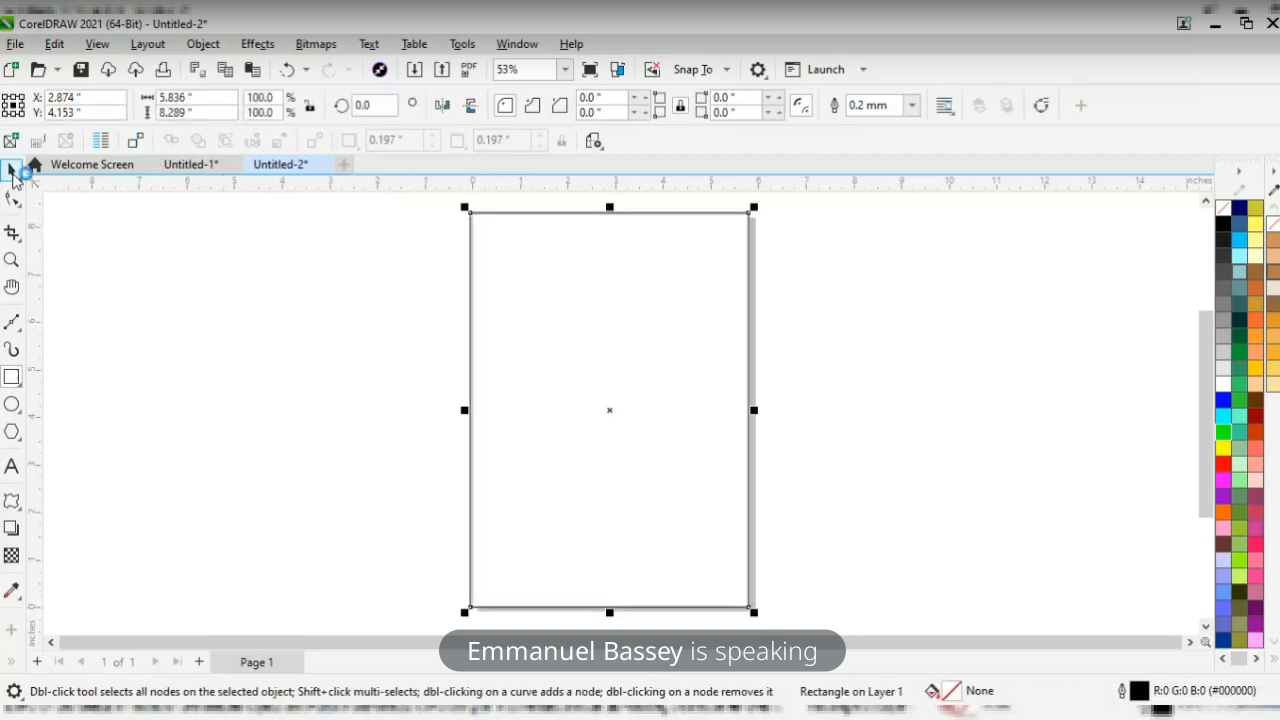
left_click(12, 172)
left_click(183, 323)
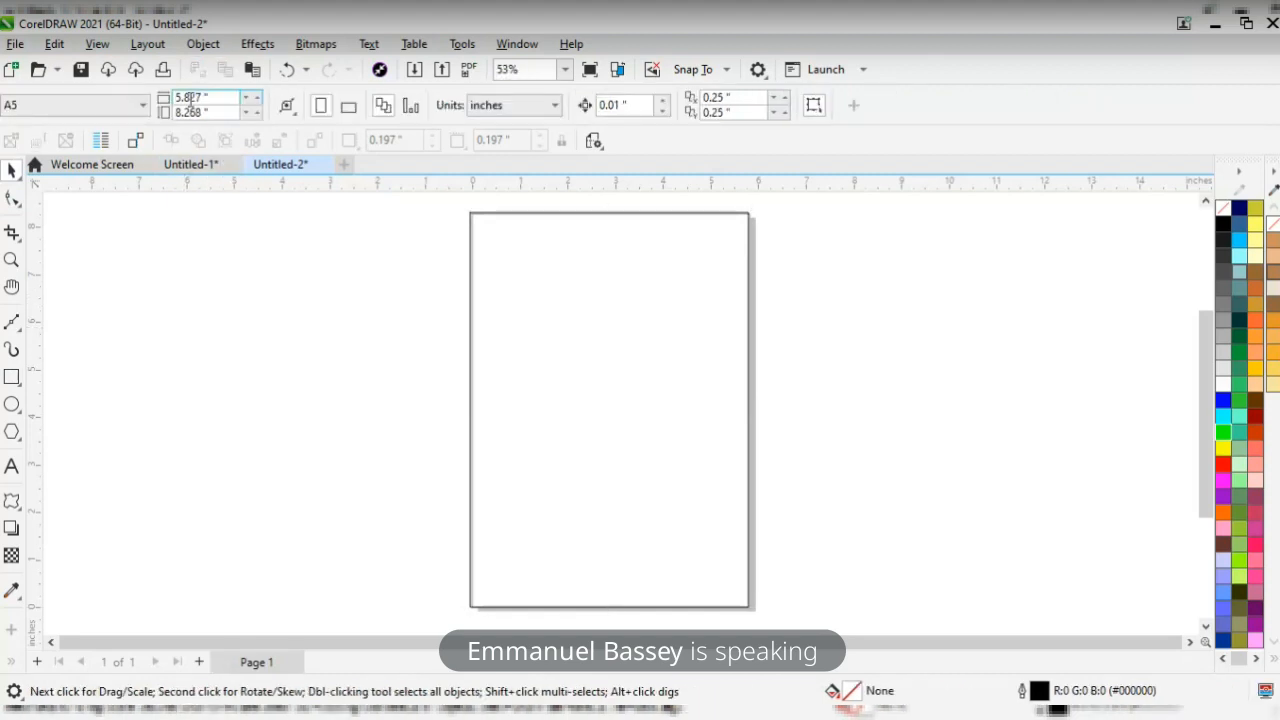
- Move the rectangle off the page onto the empty area to its left, and compare its size with the page
left_click_drag(600, 360, 259, 362)
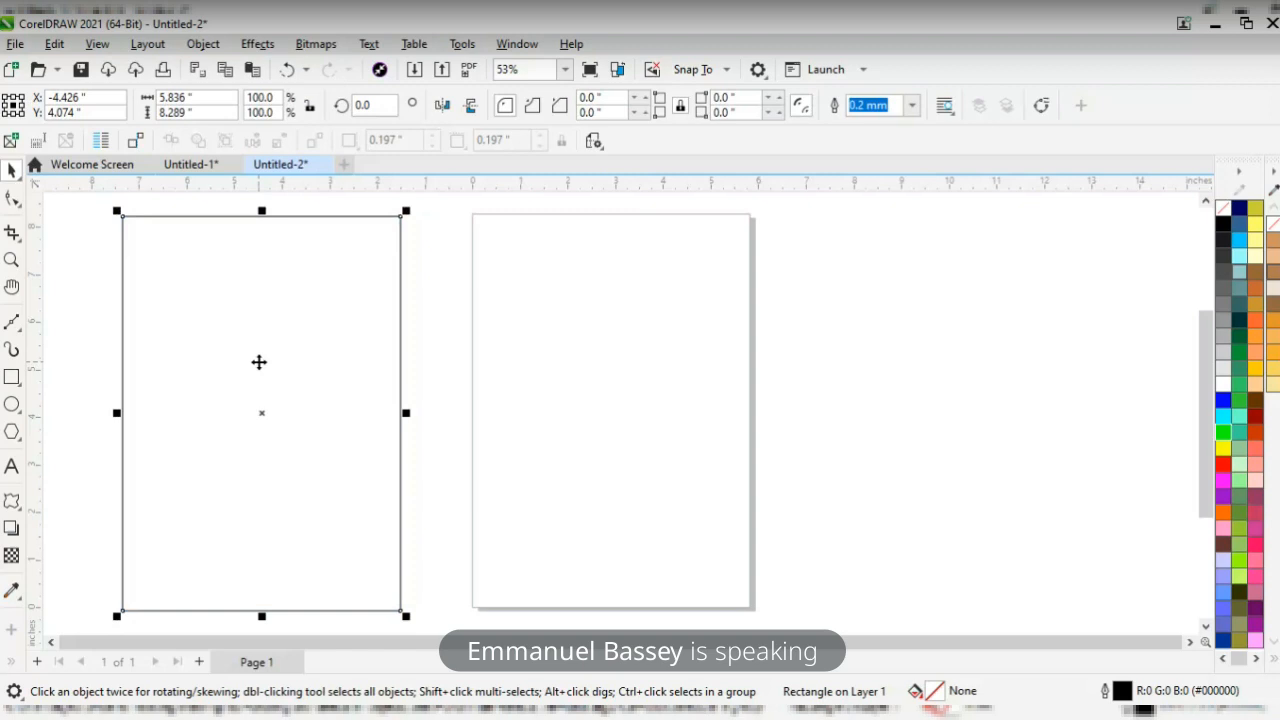
left_click(597, 354)
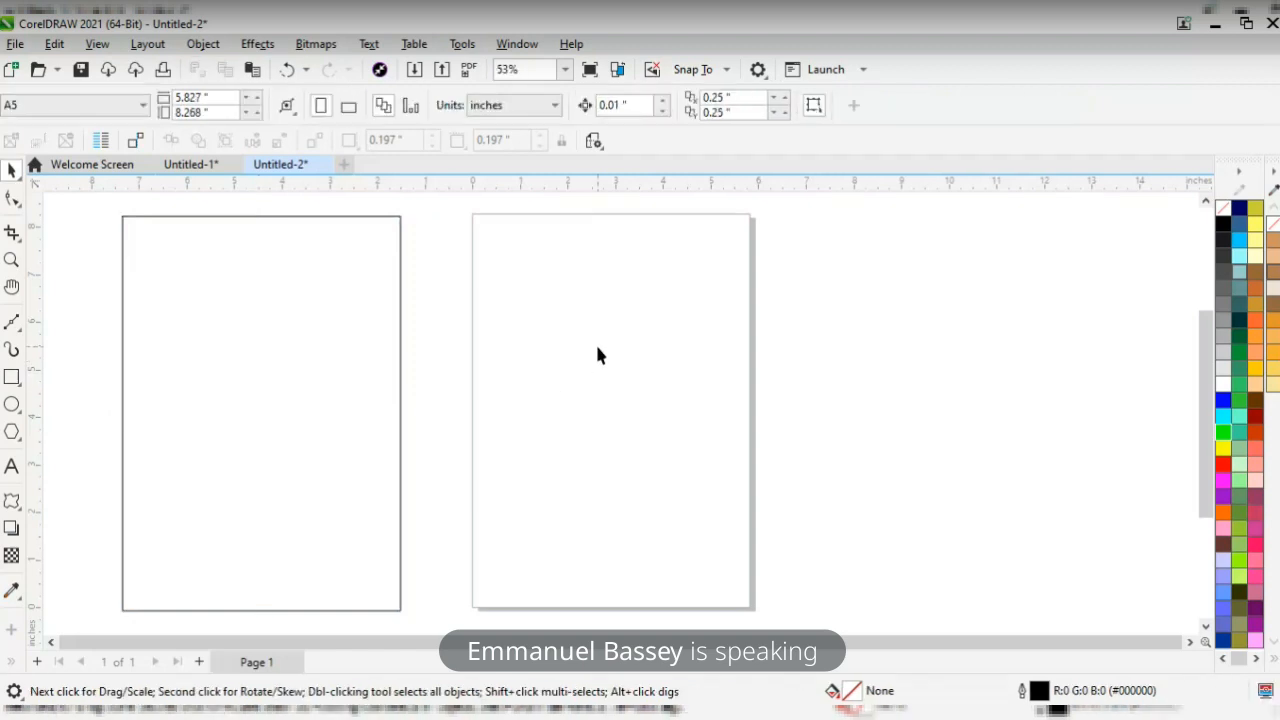
left_click(220, 390)
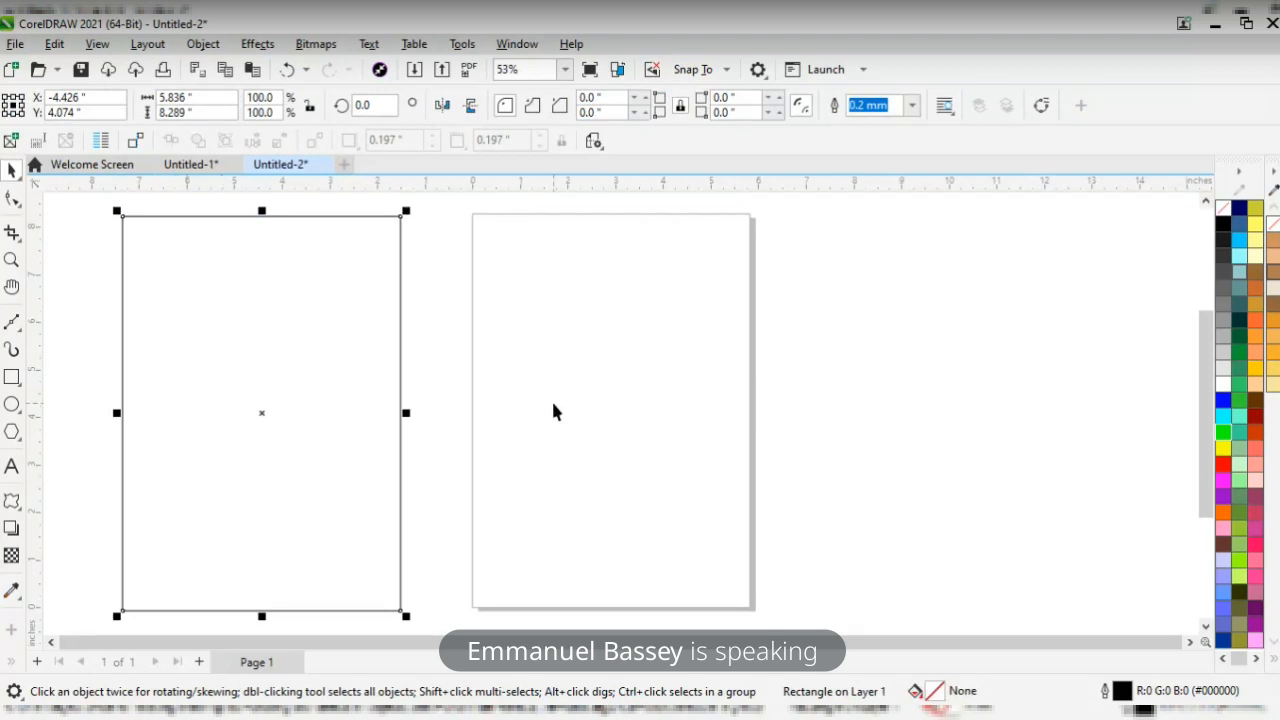
left_click(581, 336)
- Set the rectangle's width to 5.827 inches to match the page width
left_click(218, 97)
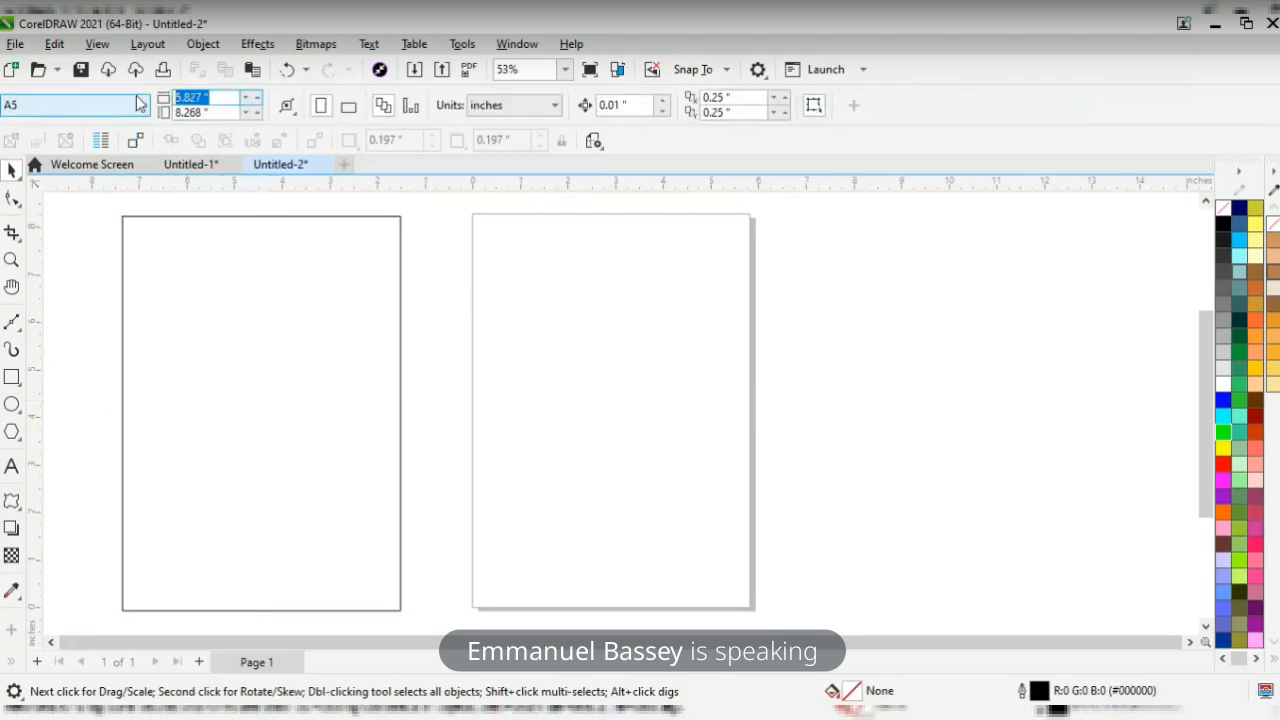
left_click(249, 314)
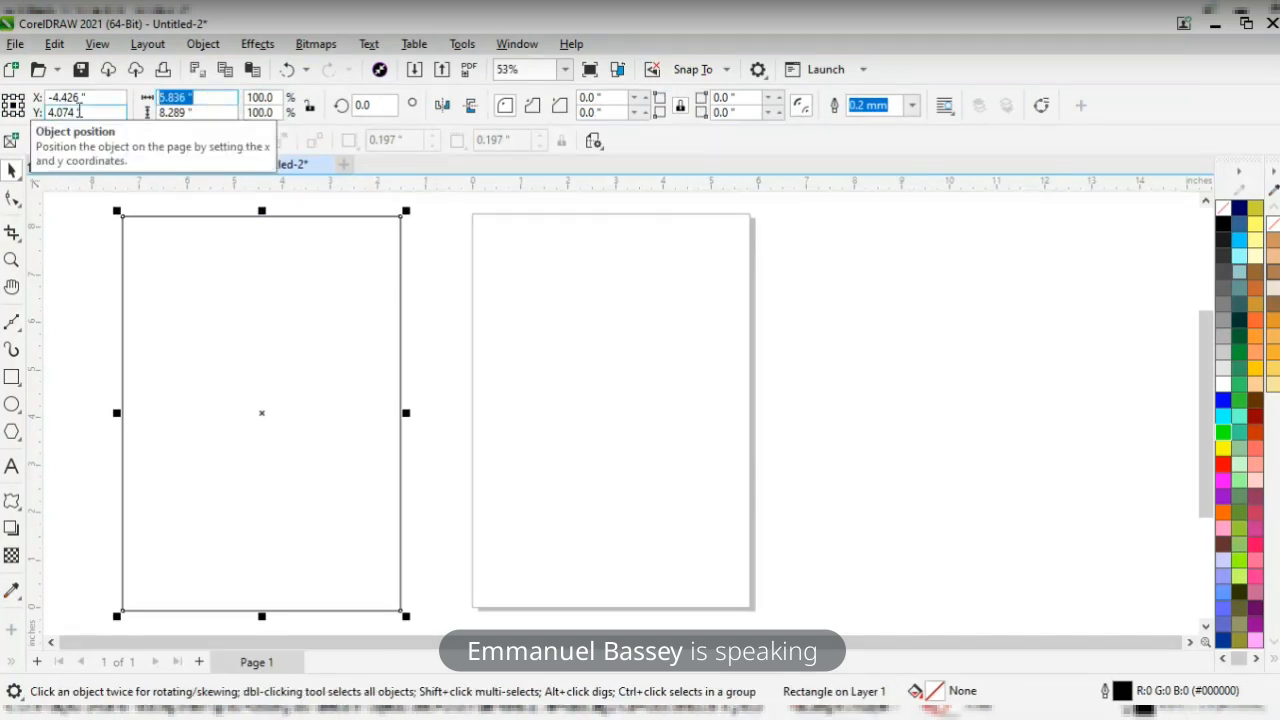
type("5.827\"")
key("Return")
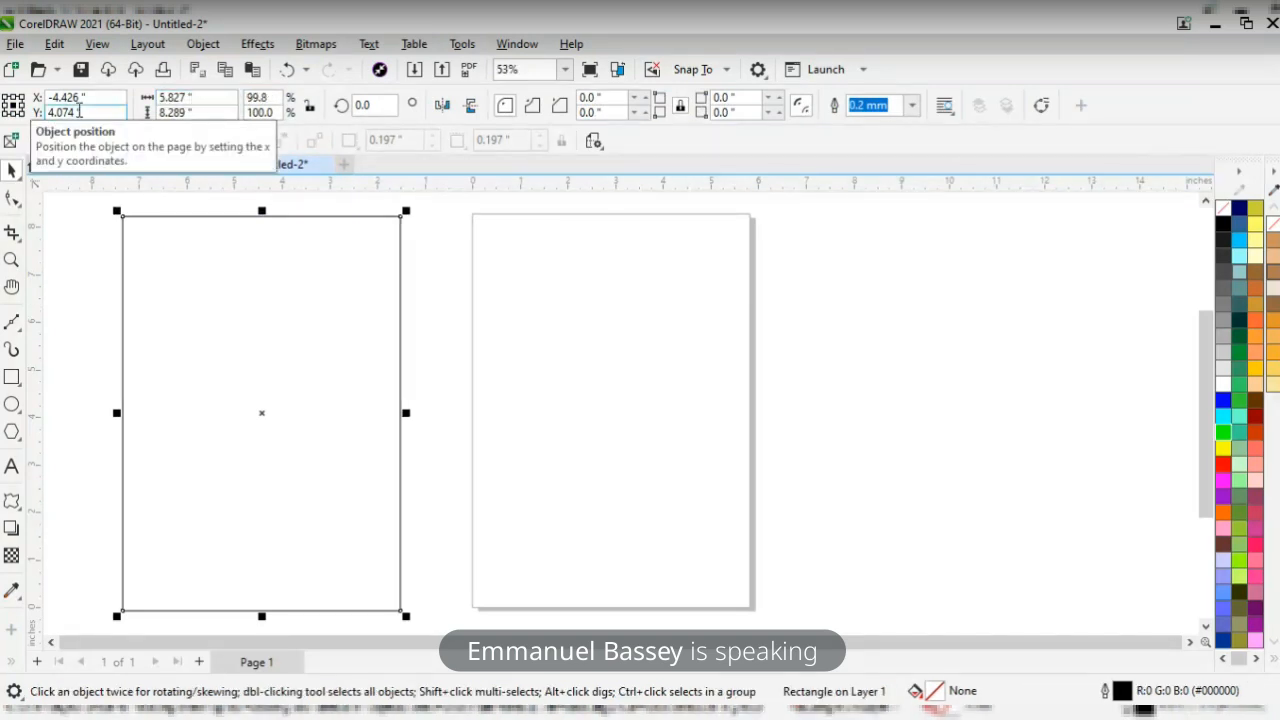
- Set the rectangle's height to 8.268 inches to match the page, and center the rectangle on the page
left_click(562, 366)
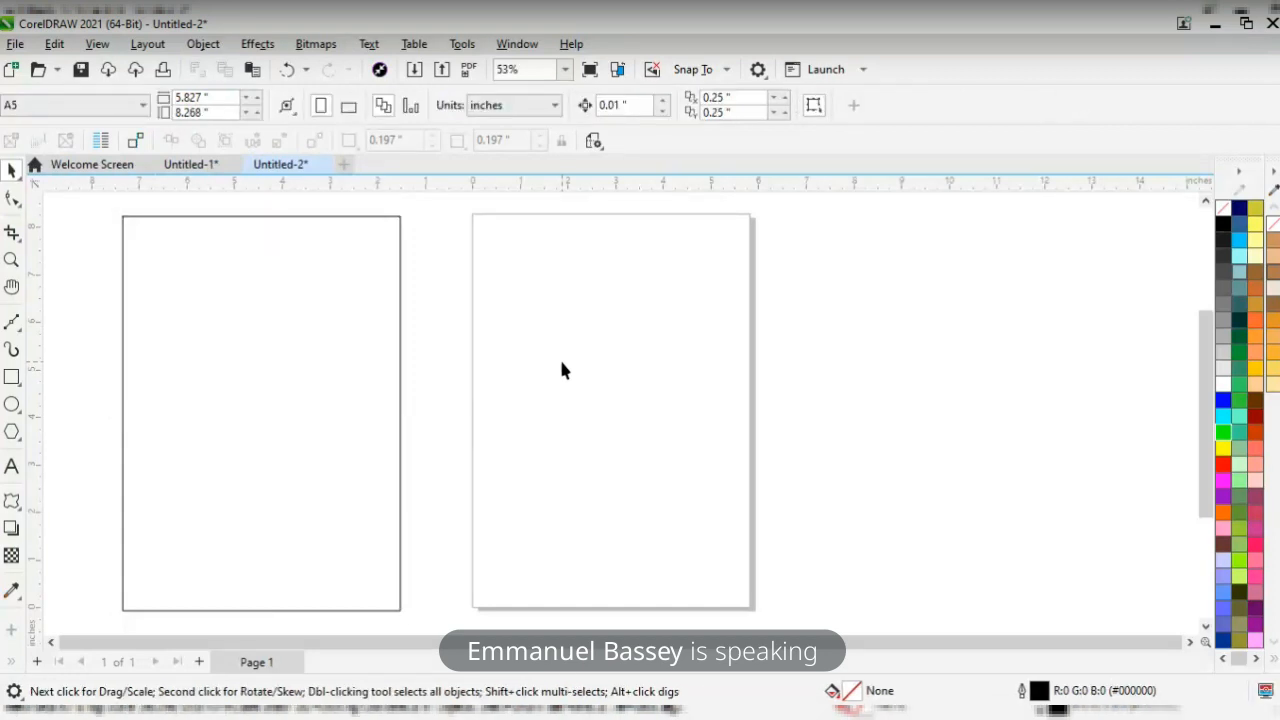
left_click(325, 410)
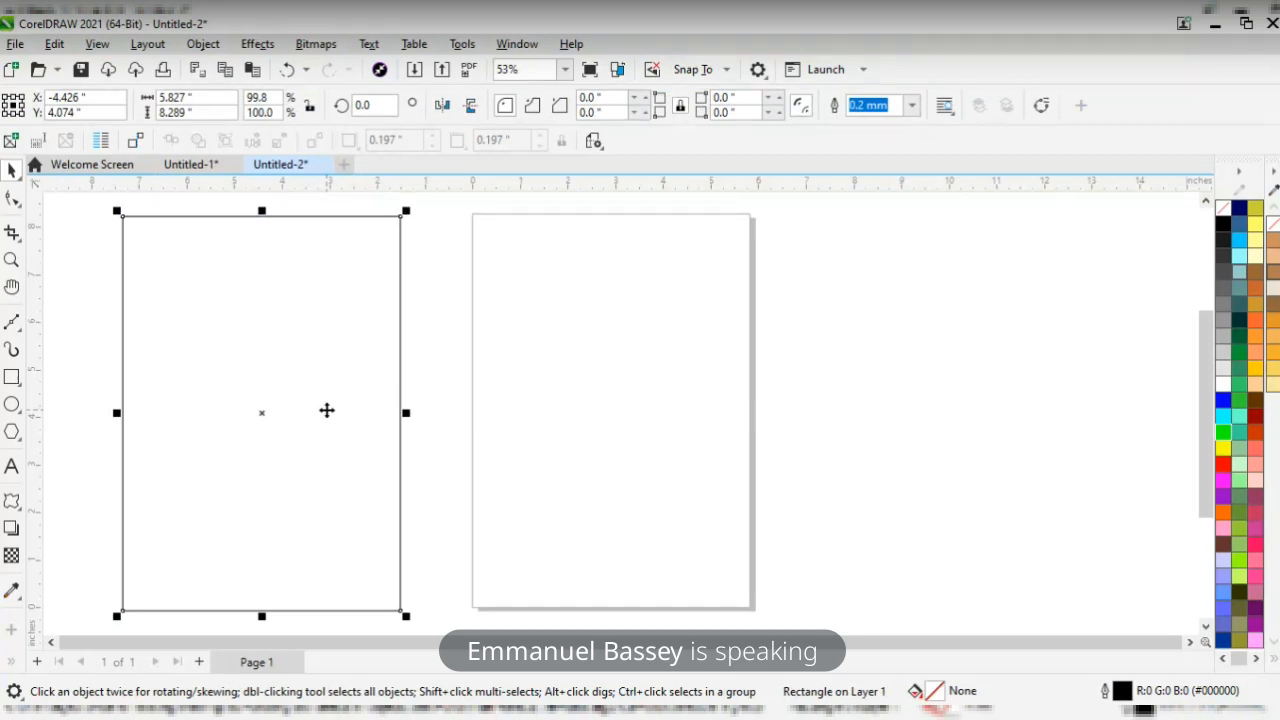
left_click(617, 400)
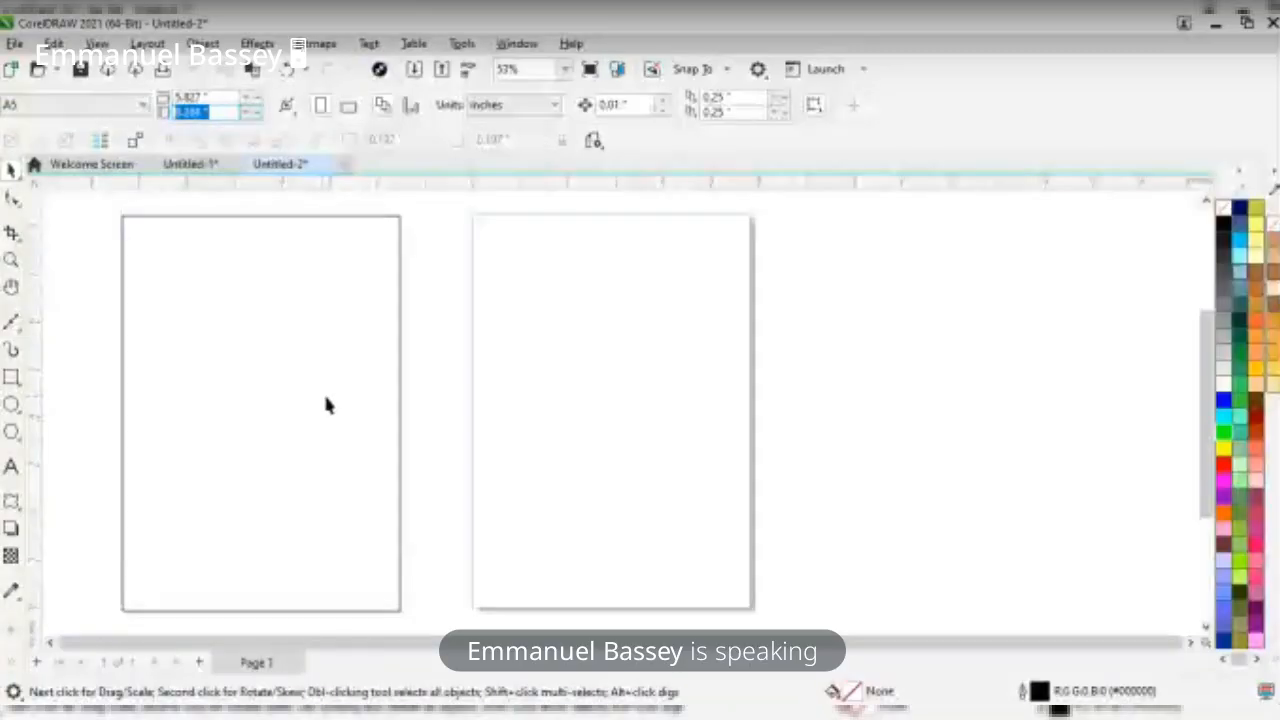
left_click(326, 403)
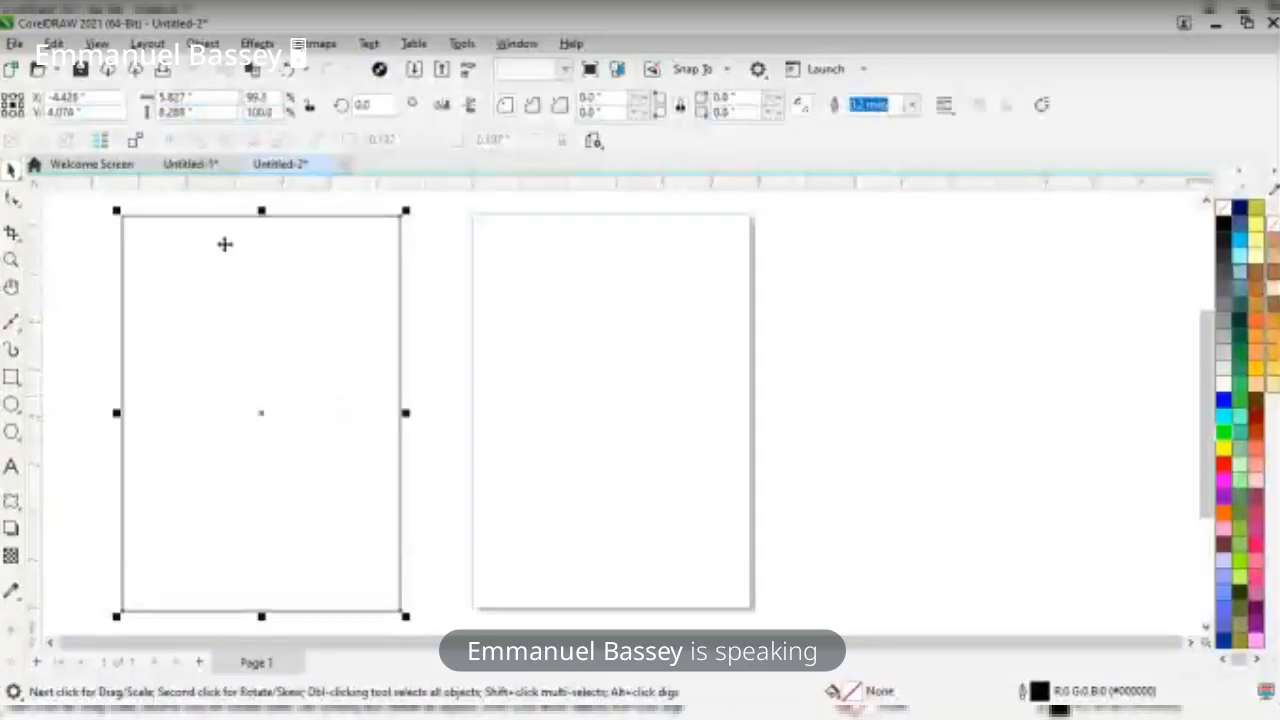
double_click(175, 111)
key("Right")
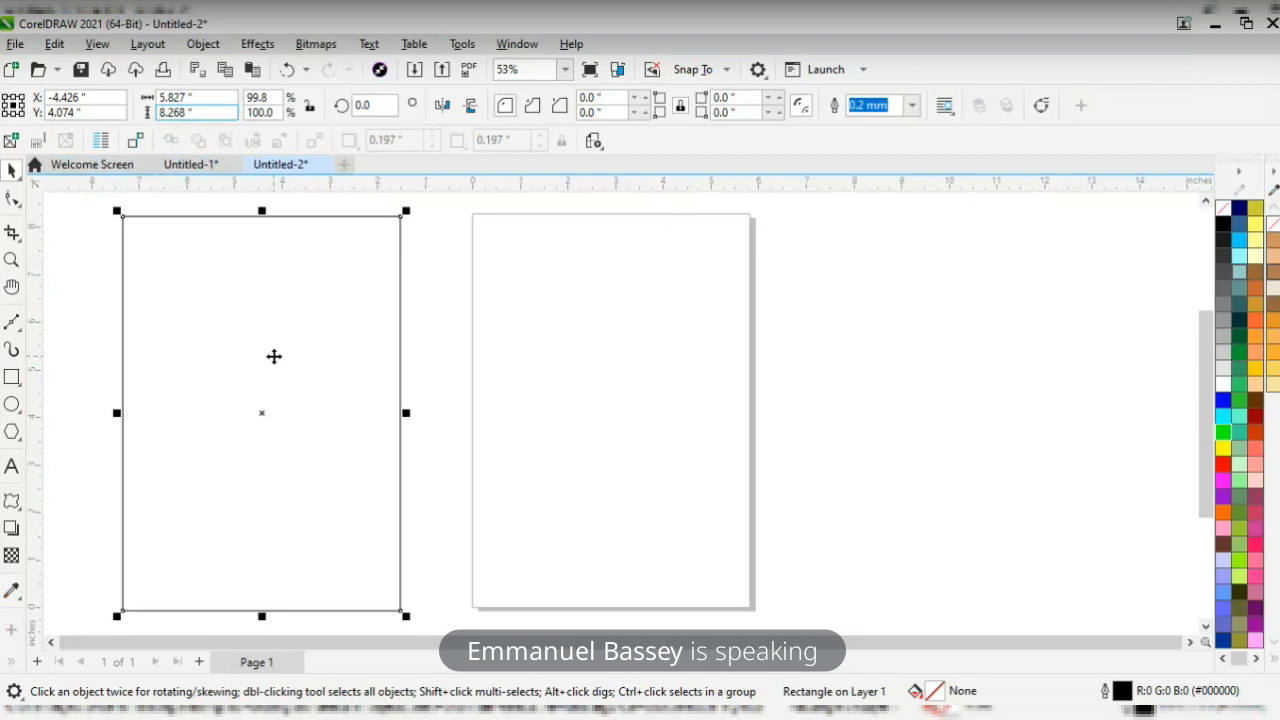
key("Return")
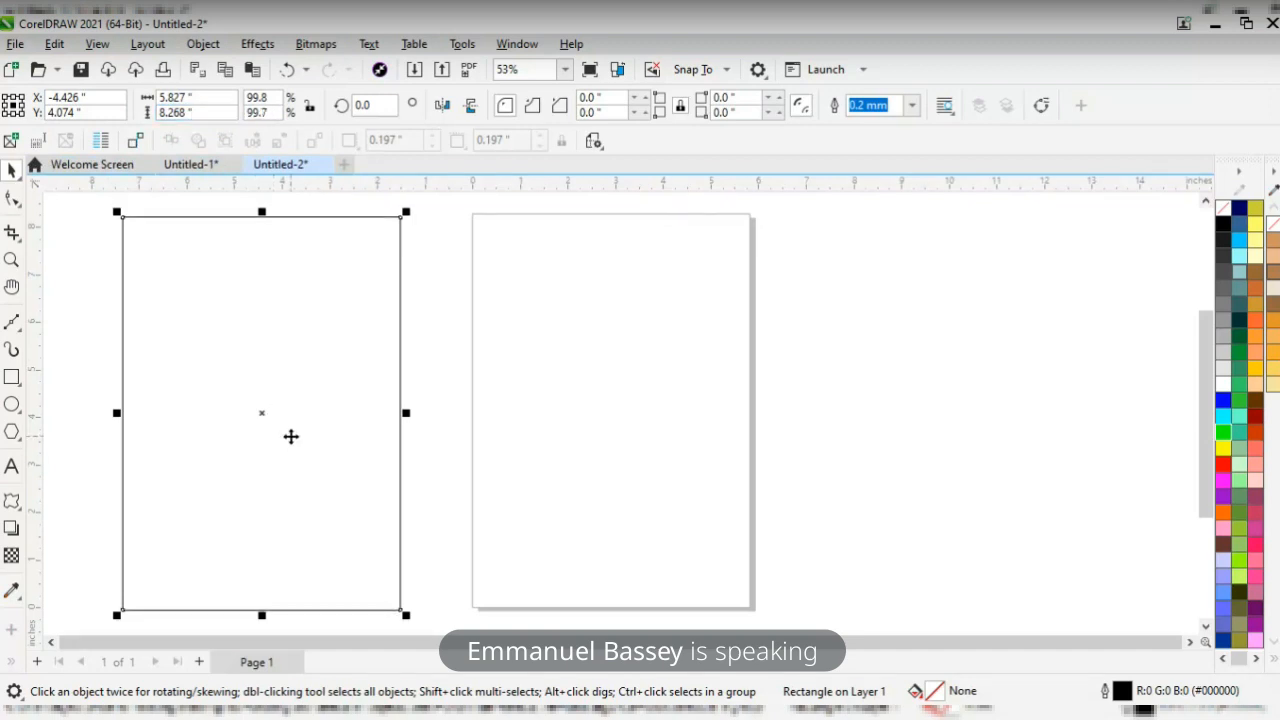
key("p")
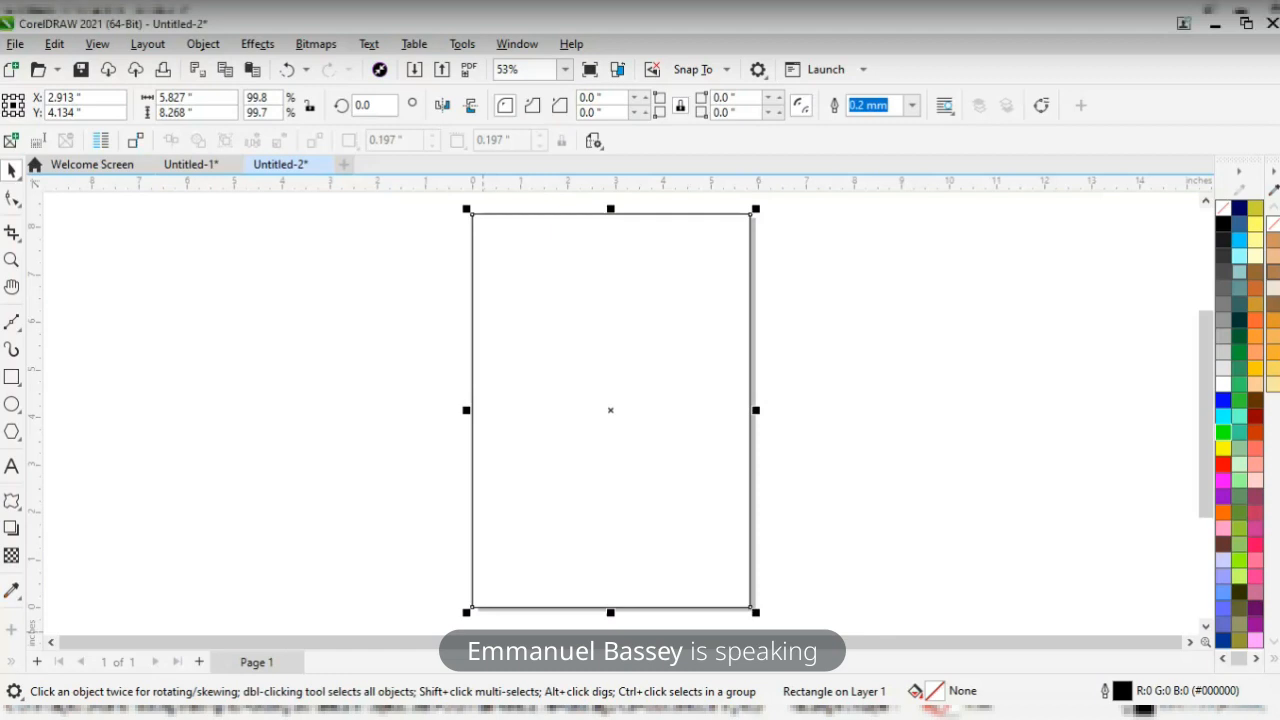
- Bring the travel flyer image in beside the page and enlarge it to about 7.24 inches square, left of the page
left_click_drag(729, 606, 297, 385)
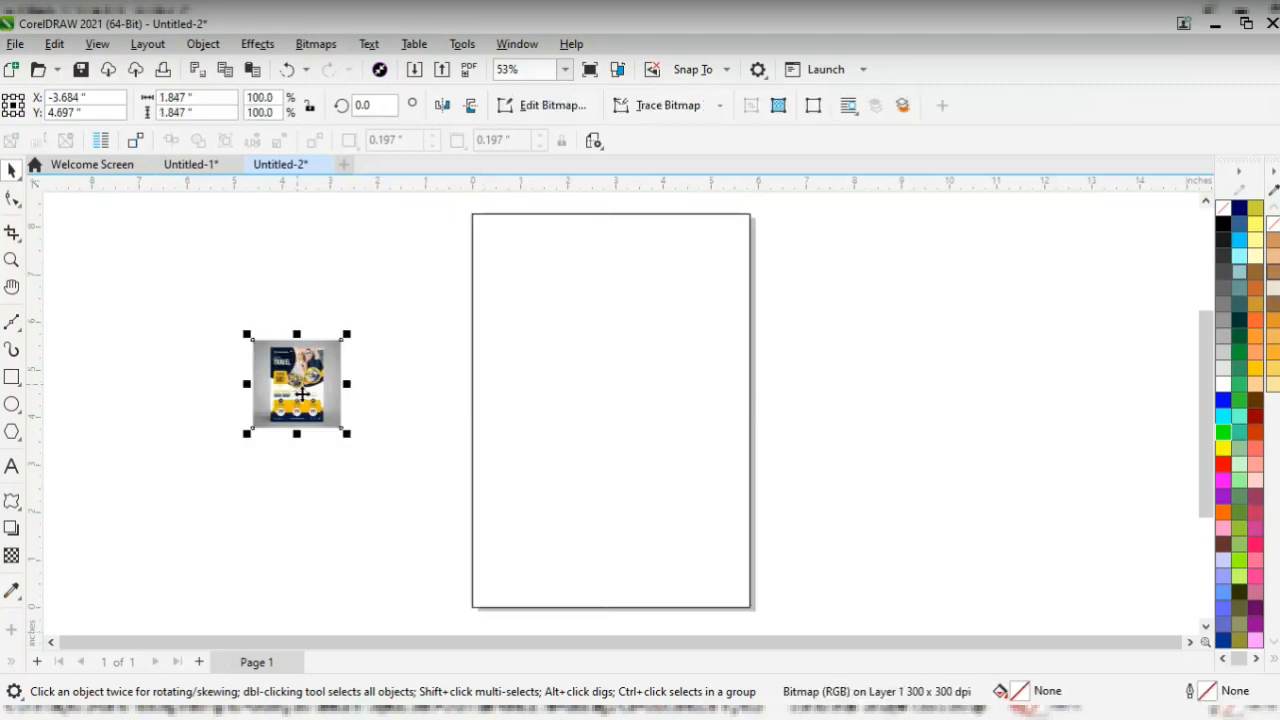
left_click_drag(344, 429, 457, 594)
left_click_drag(247, 337, 143, 213)
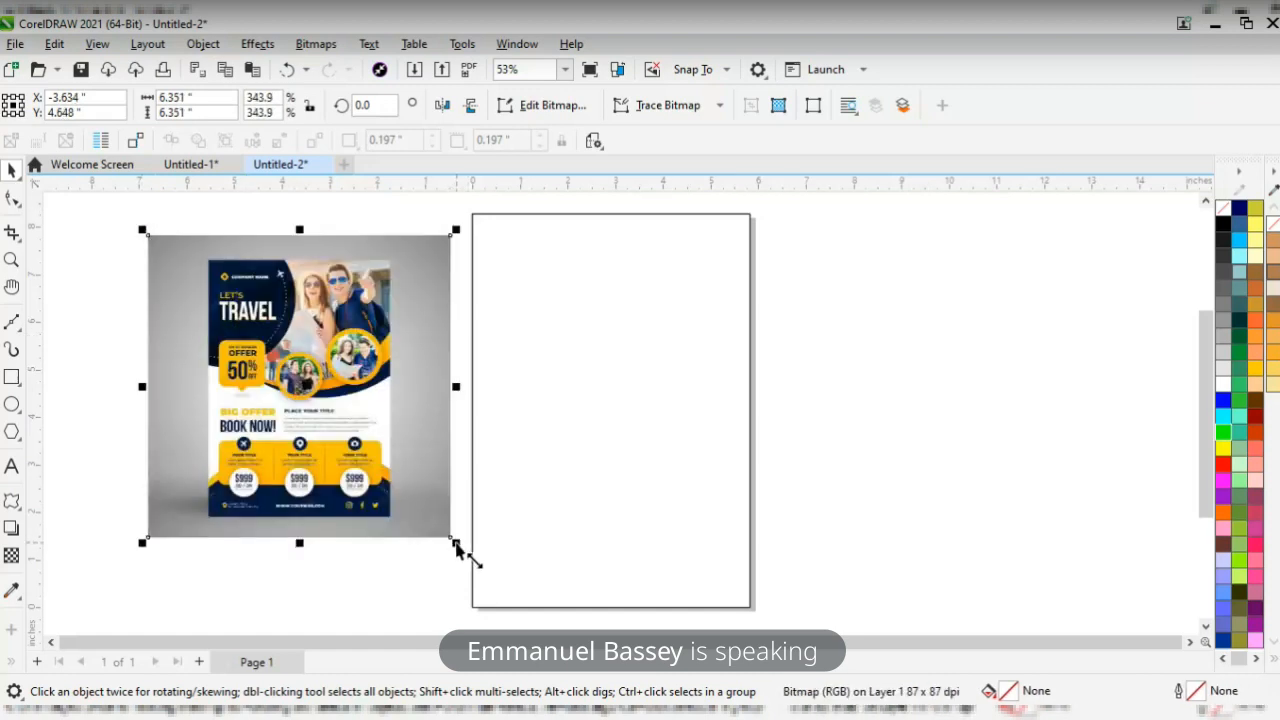
left_click_drag(455, 545, 497, 585)
scroll(470, 550, "down", 1)
left_click_drag(437, 437, 378, 497)
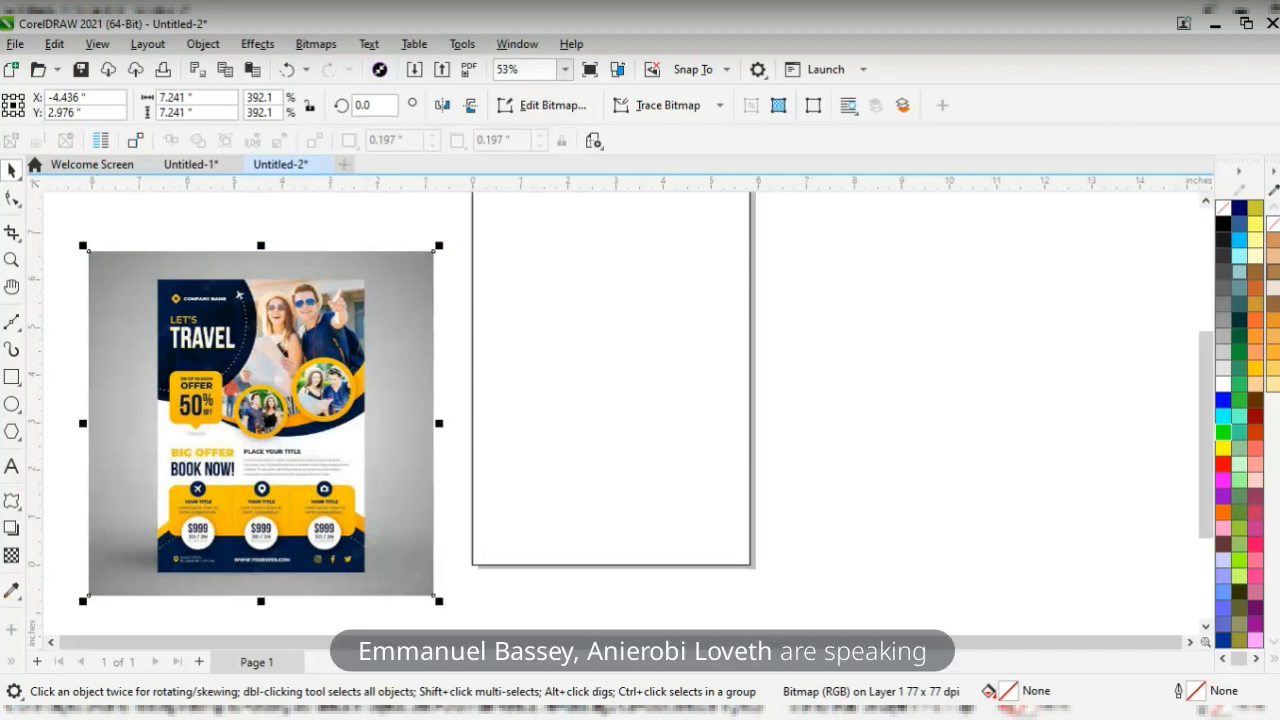
- Crop the image to just the travel flyer artwork, about 4.29 by 6.13 inches, removing the gray background
left_click(12, 232)
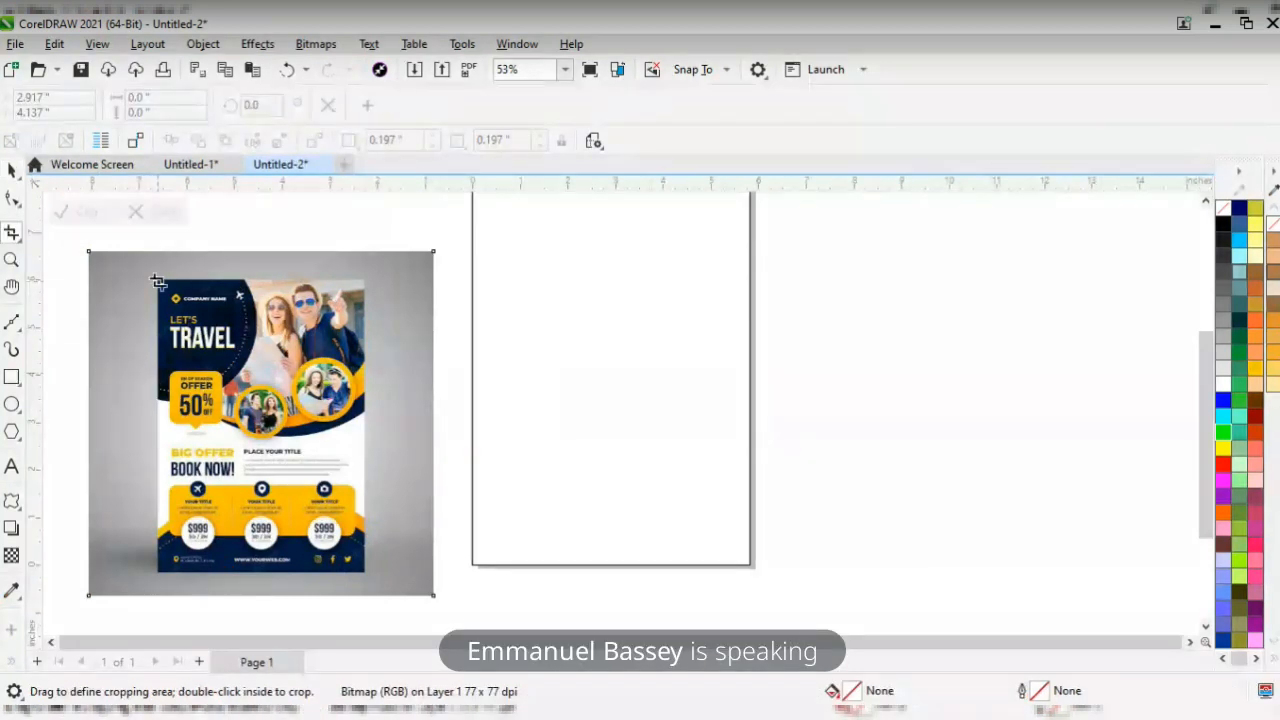
left_click_drag(160, 283, 364, 573)
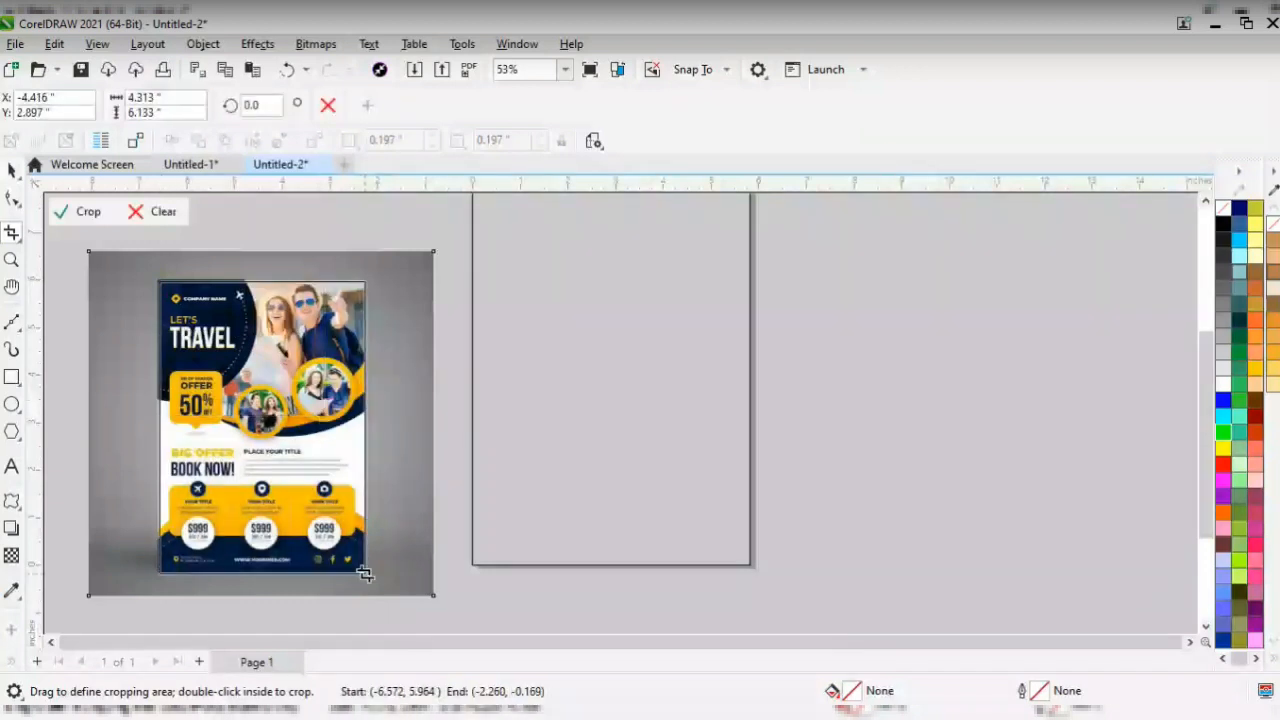
left_click(88, 212)
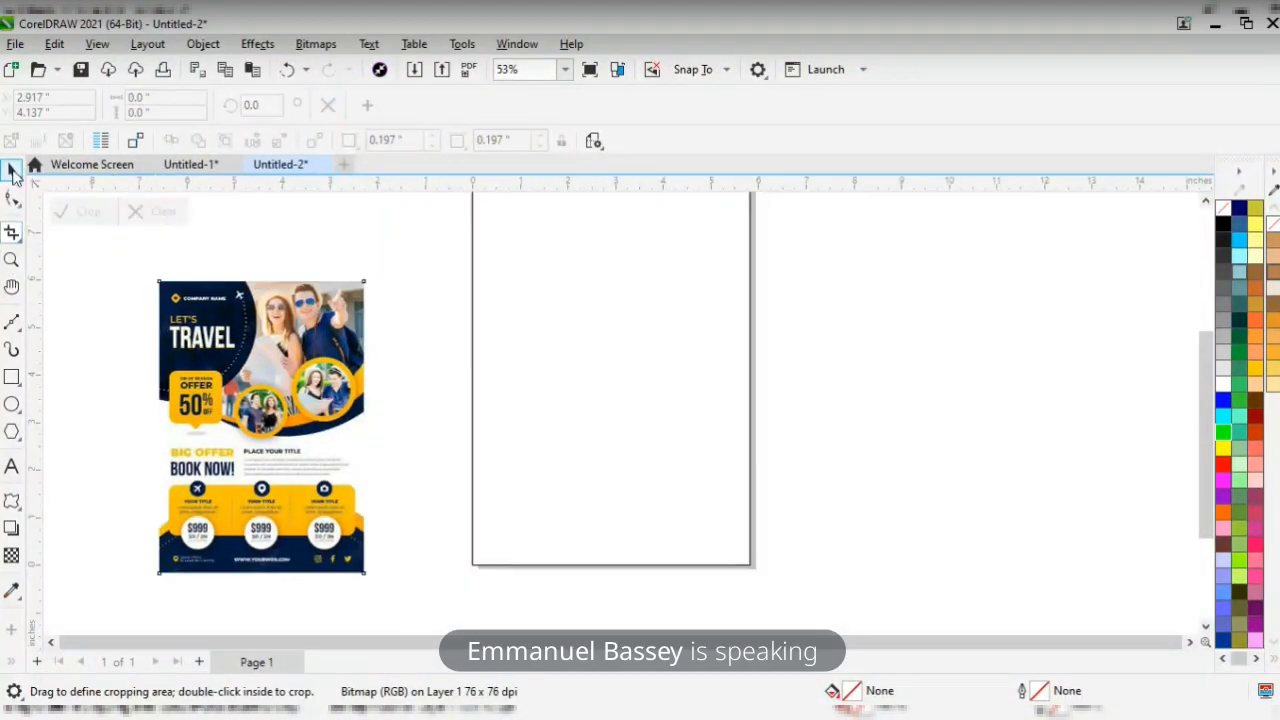
- Select the cropped flyer image and center it on the page
left_click(12, 170)
left_click_drag(1202, 384, 1200, 360)
left_click(318, 455)
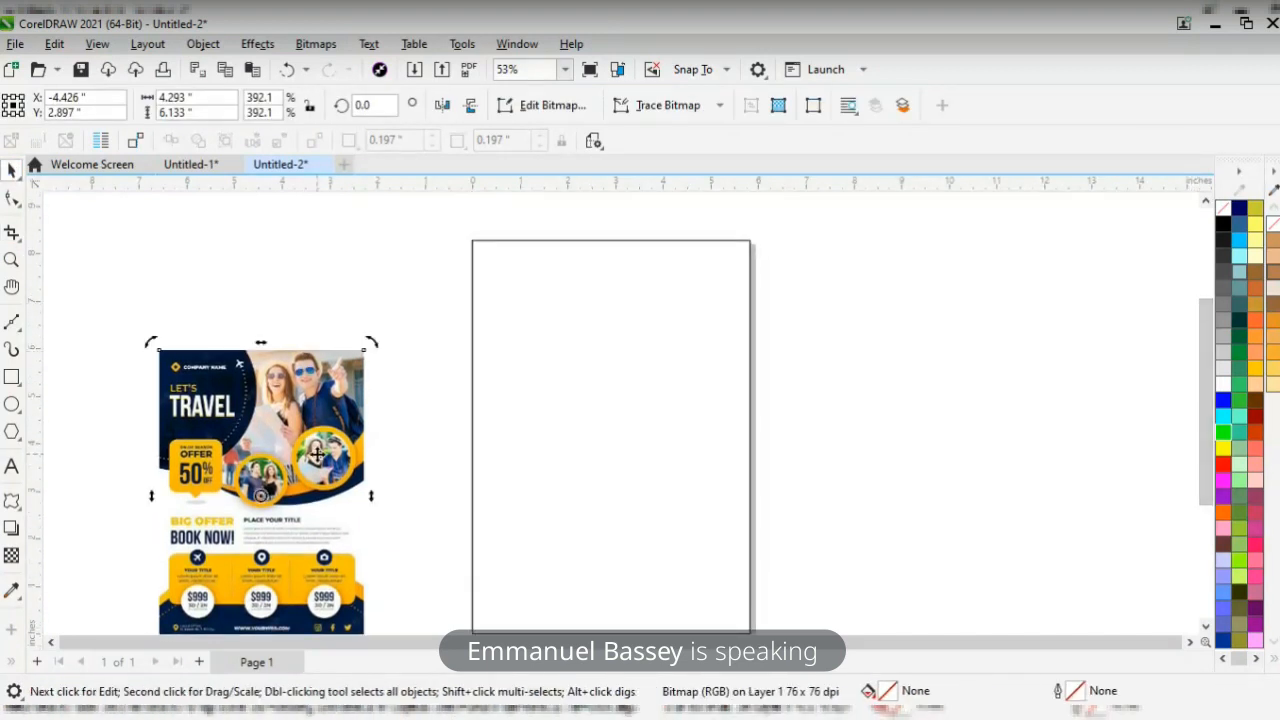
left_click(317, 457)
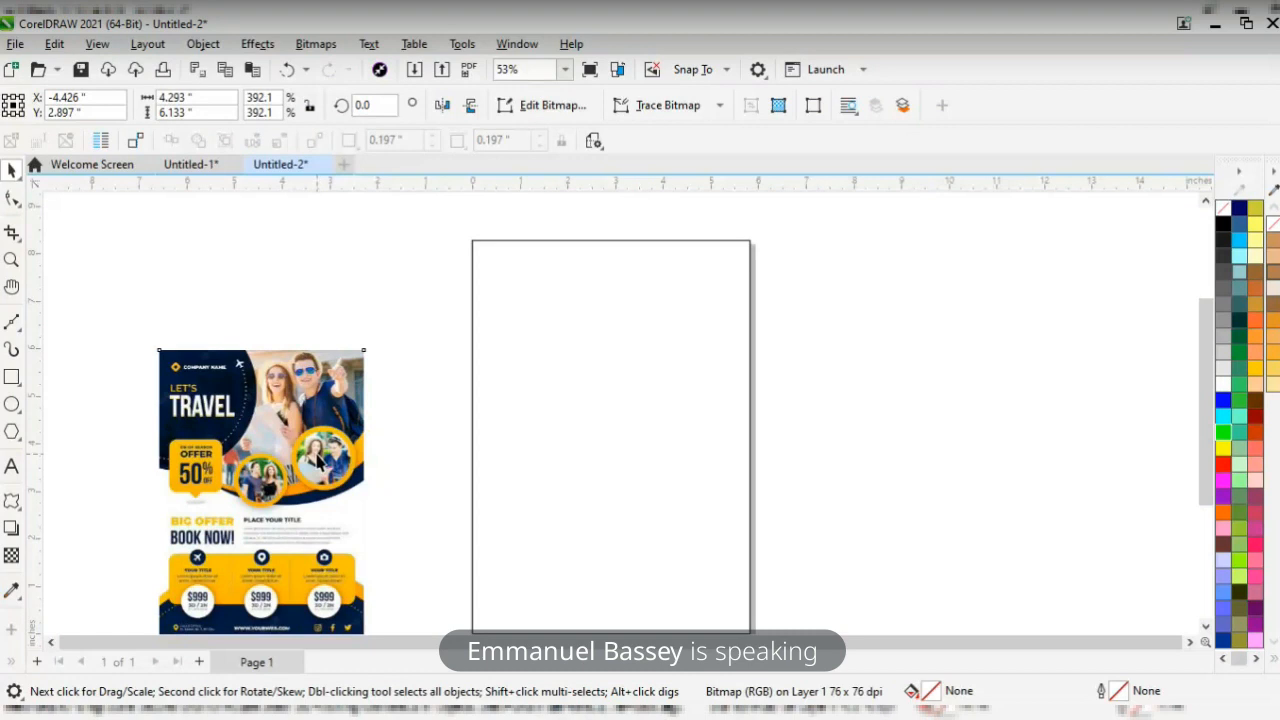
key("p")
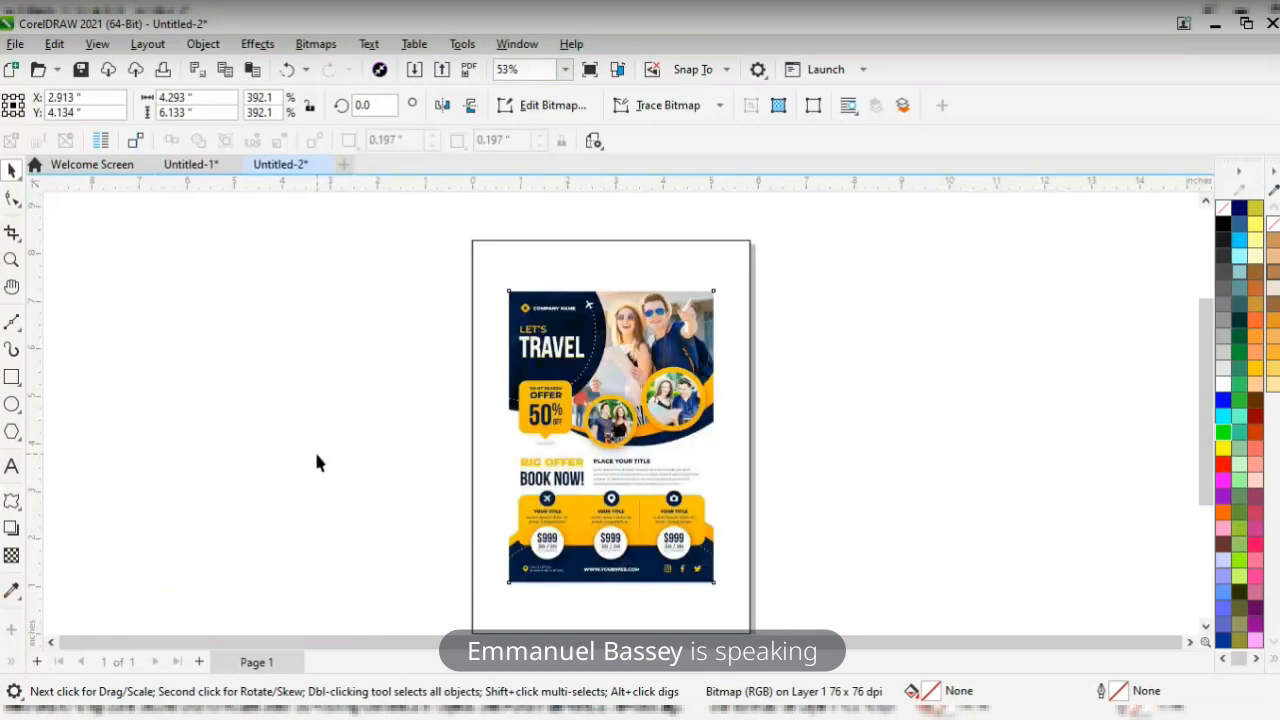
- Scale the flyer image up proportionally from its center to fill the page, about 5.79 by 8.27 inches, and deselect it
left_click(644, 455)
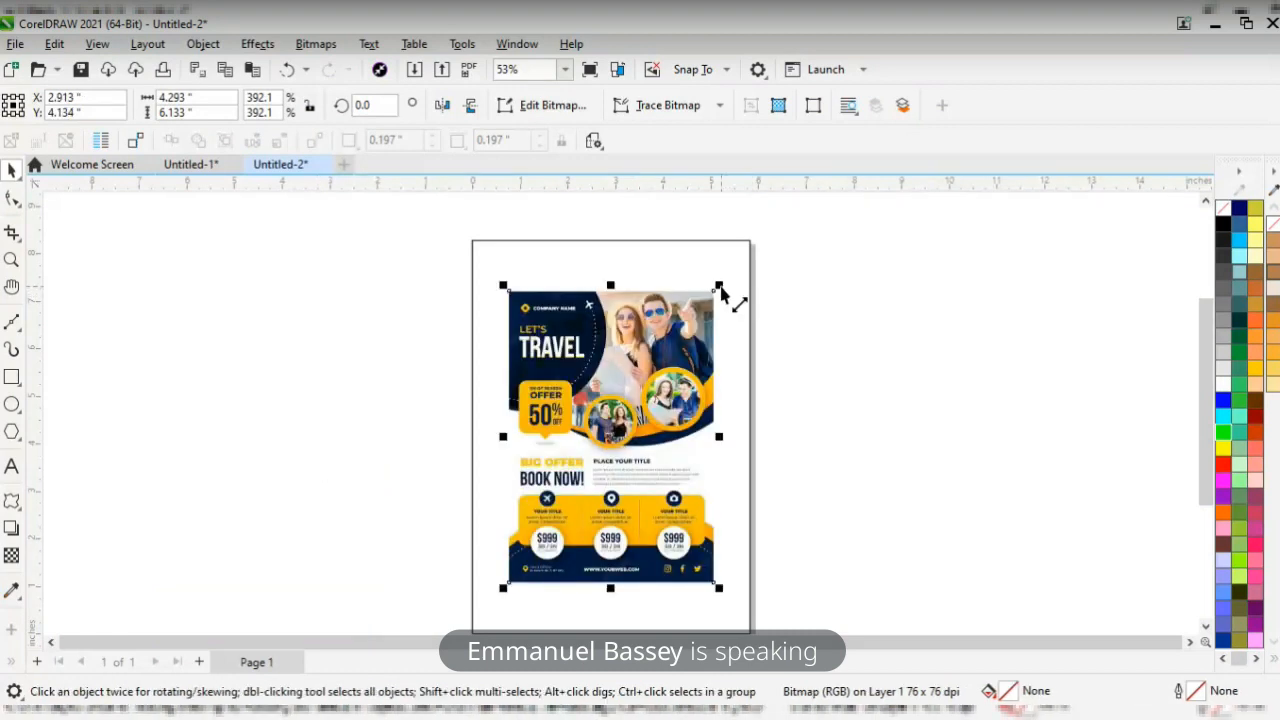
left_click_drag(720, 287, 754, 246)
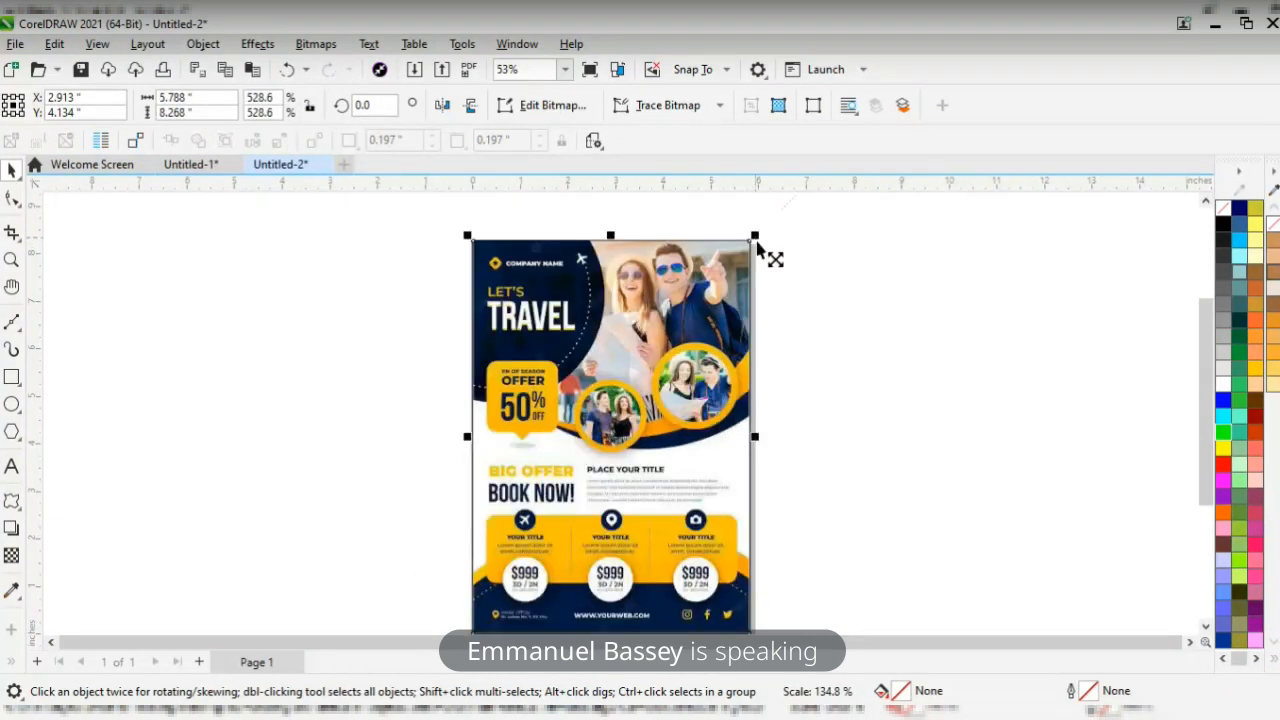
scroll(1212, 370, "down", 2)
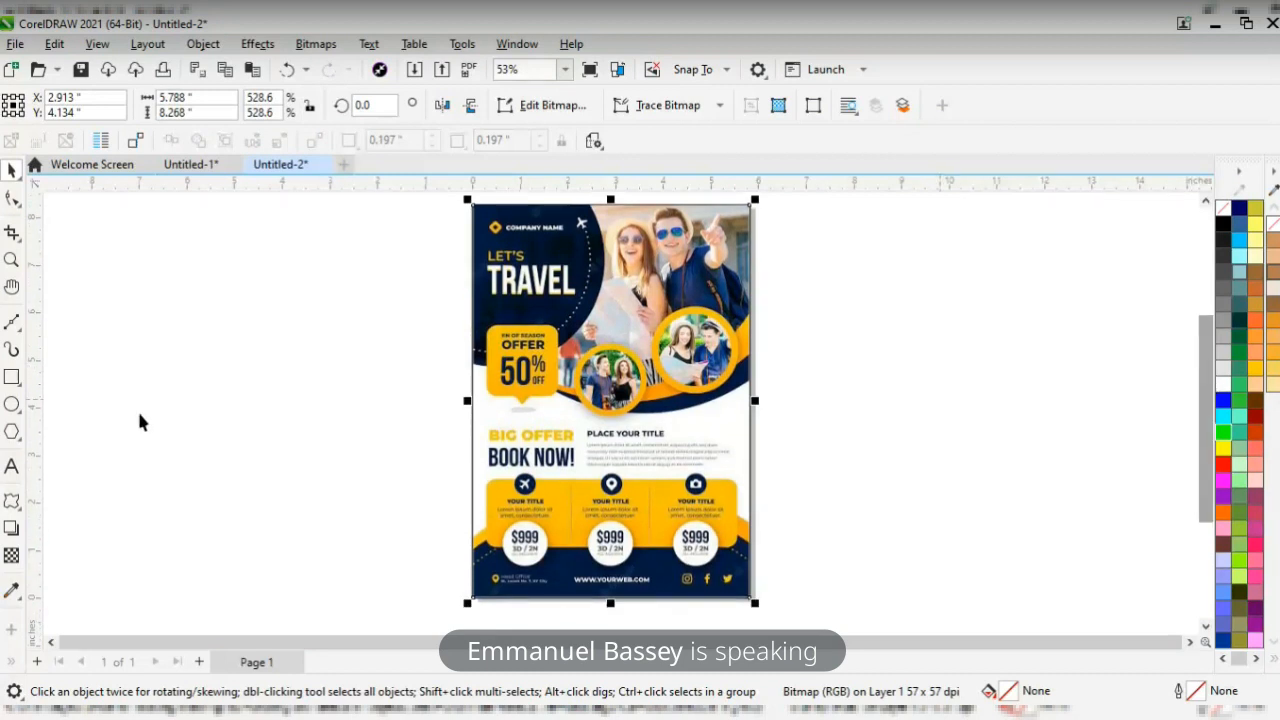
left_click(237, 402)
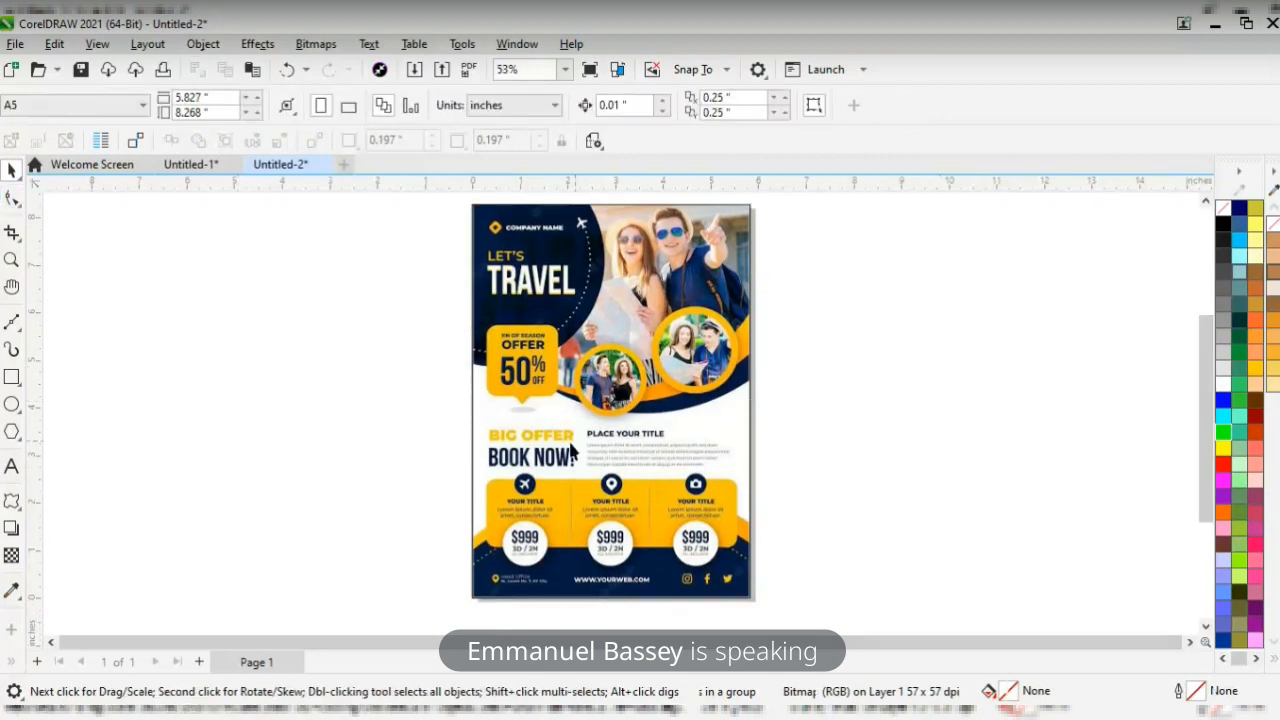
- Try moving the flyer image off the page to the empty area on its left, and undo the move
left_click(630, 356)
left_click_drag(630, 356, 344, 362)
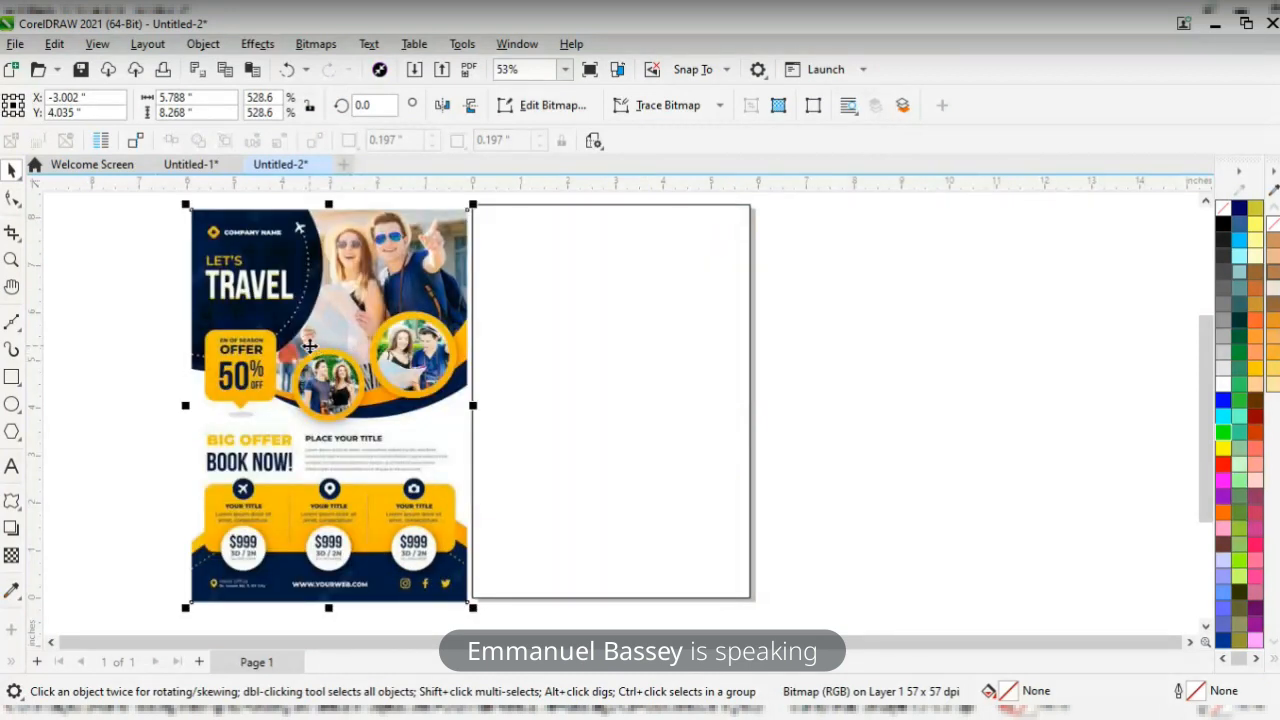
key("ctrl+z")
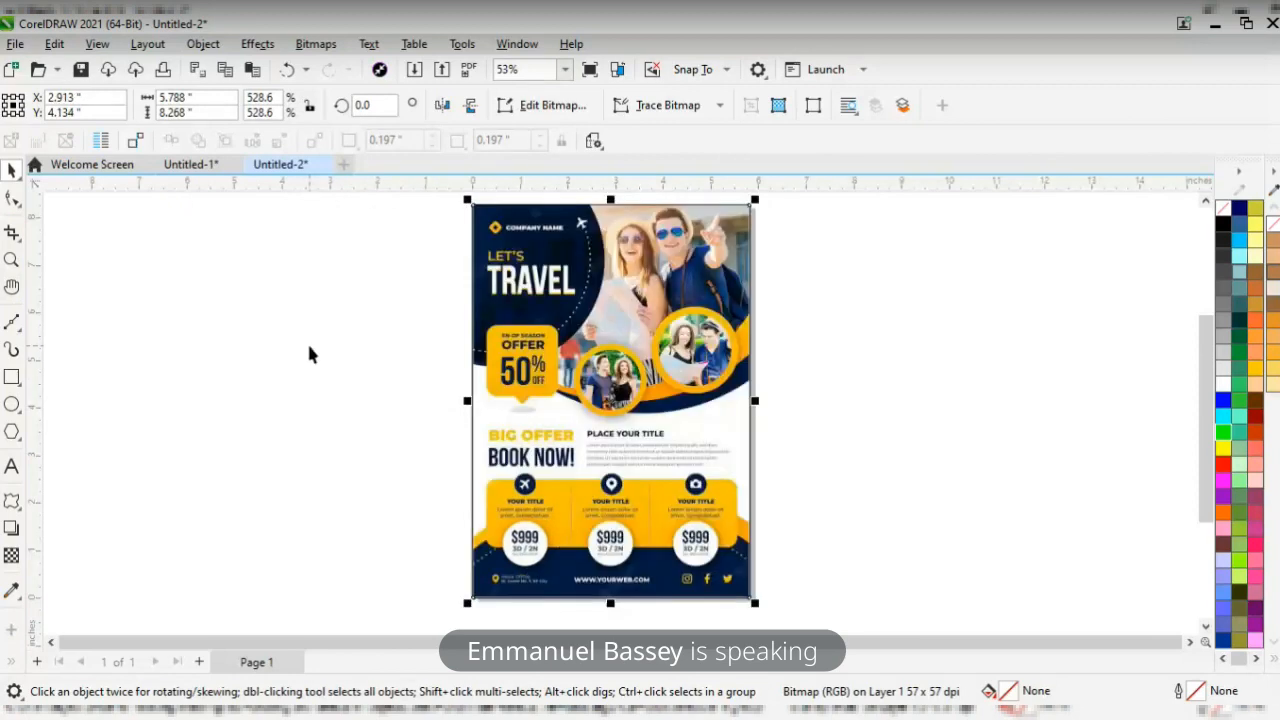
left_click(823, 324)
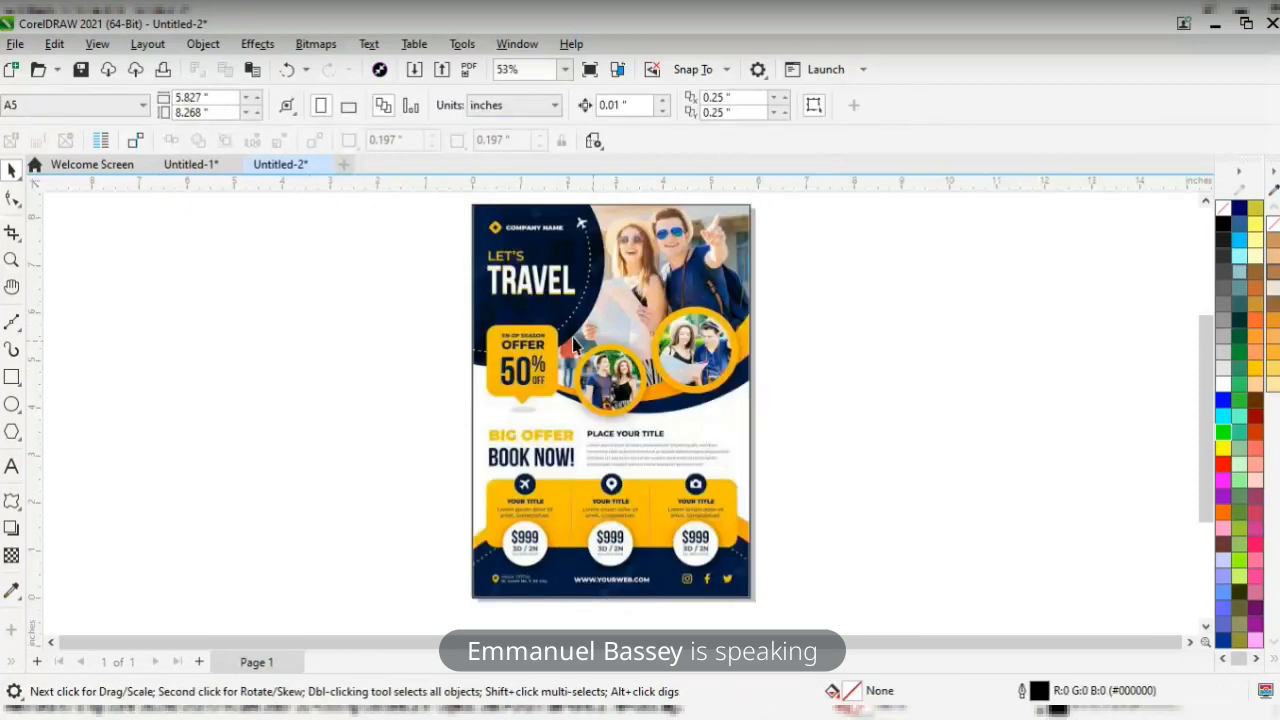
key("z")
left_click_drag(390, 257, 866, 471)
right_click(675, 374)
key("space")
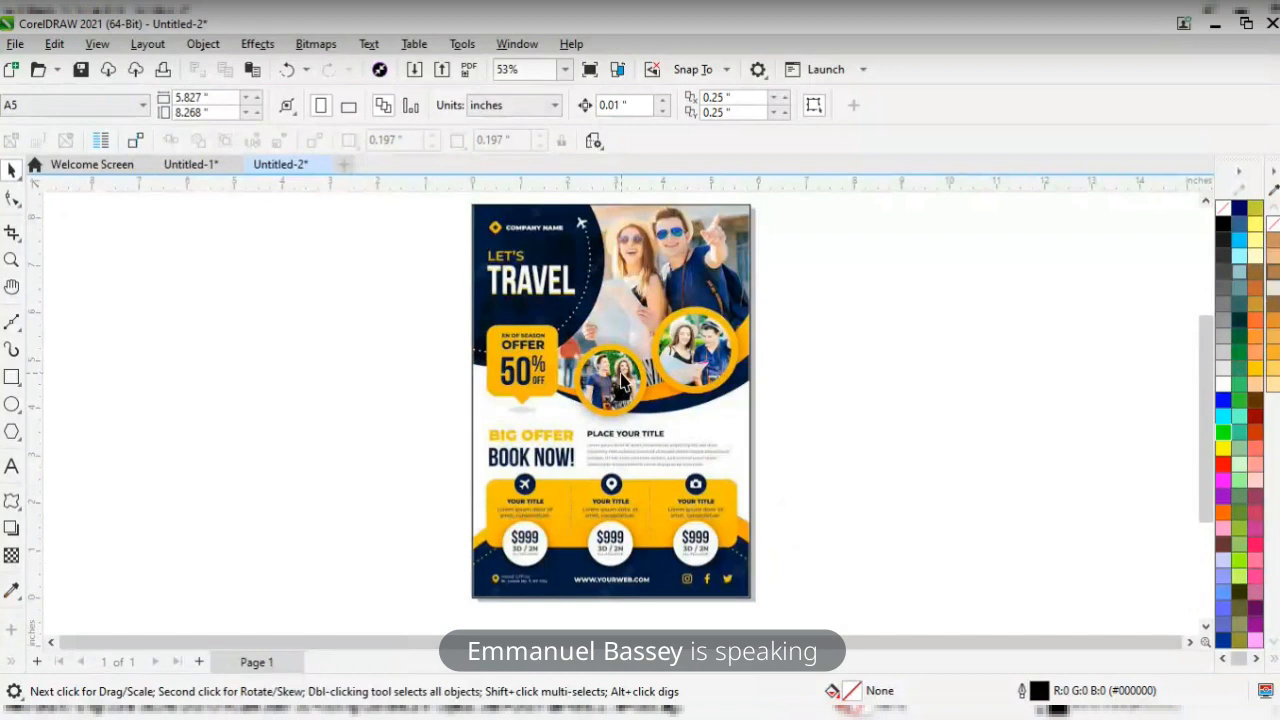
- Draw a circle over the navy circle behind the TRAVEL headline and resize it to about 4.41 inches across
left_click(12, 404)
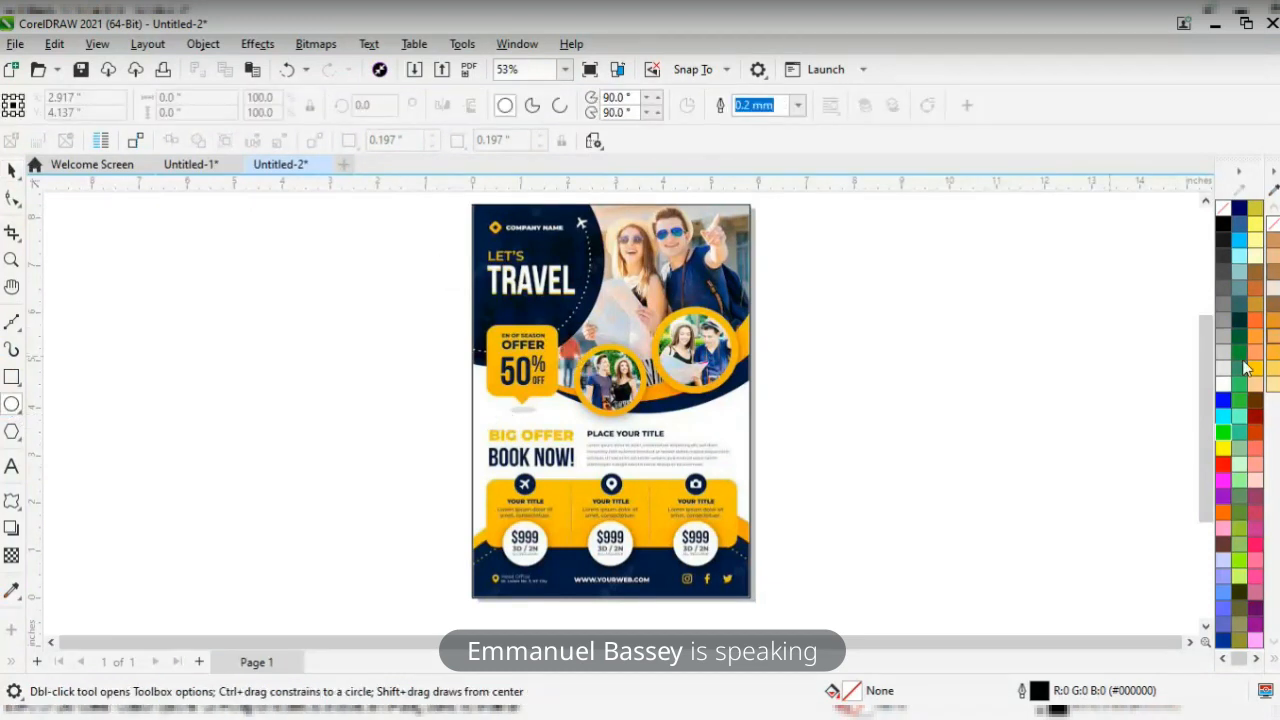
scroll(1203, 380, "up", 2)
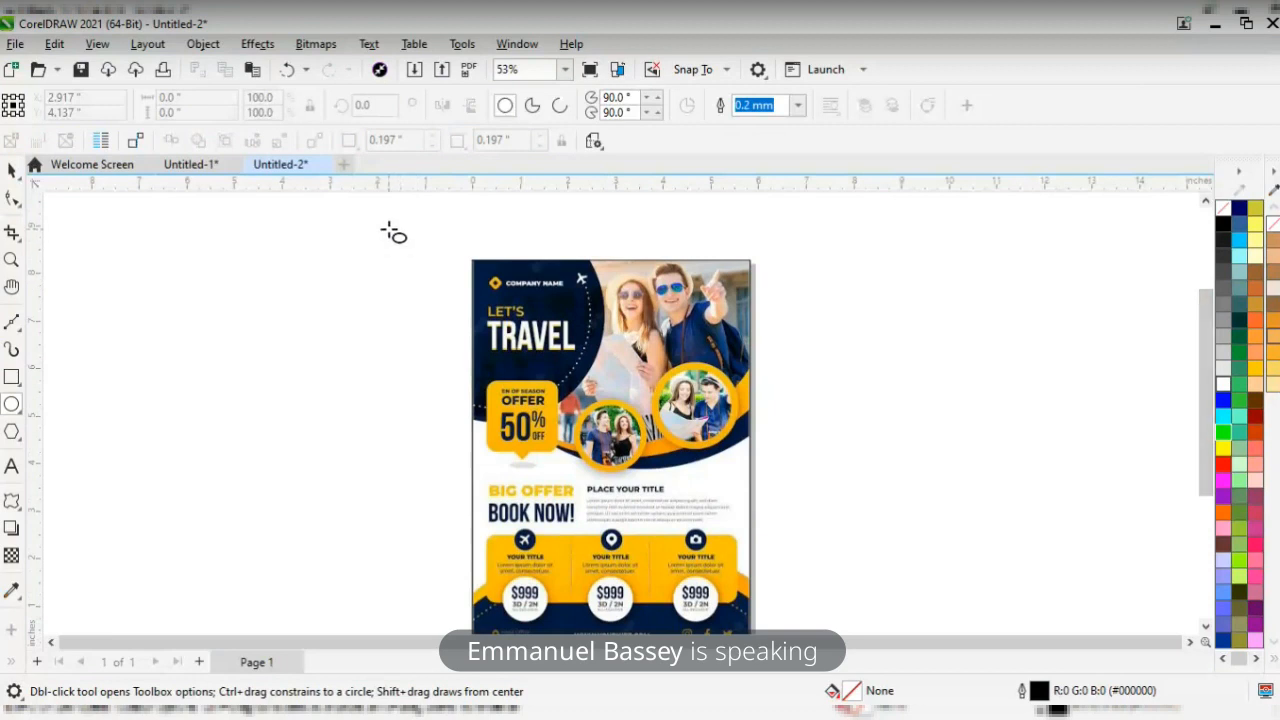
left_click_drag(389, 229, 588, 364)
left_click_drag(487, 327, 510, 328)
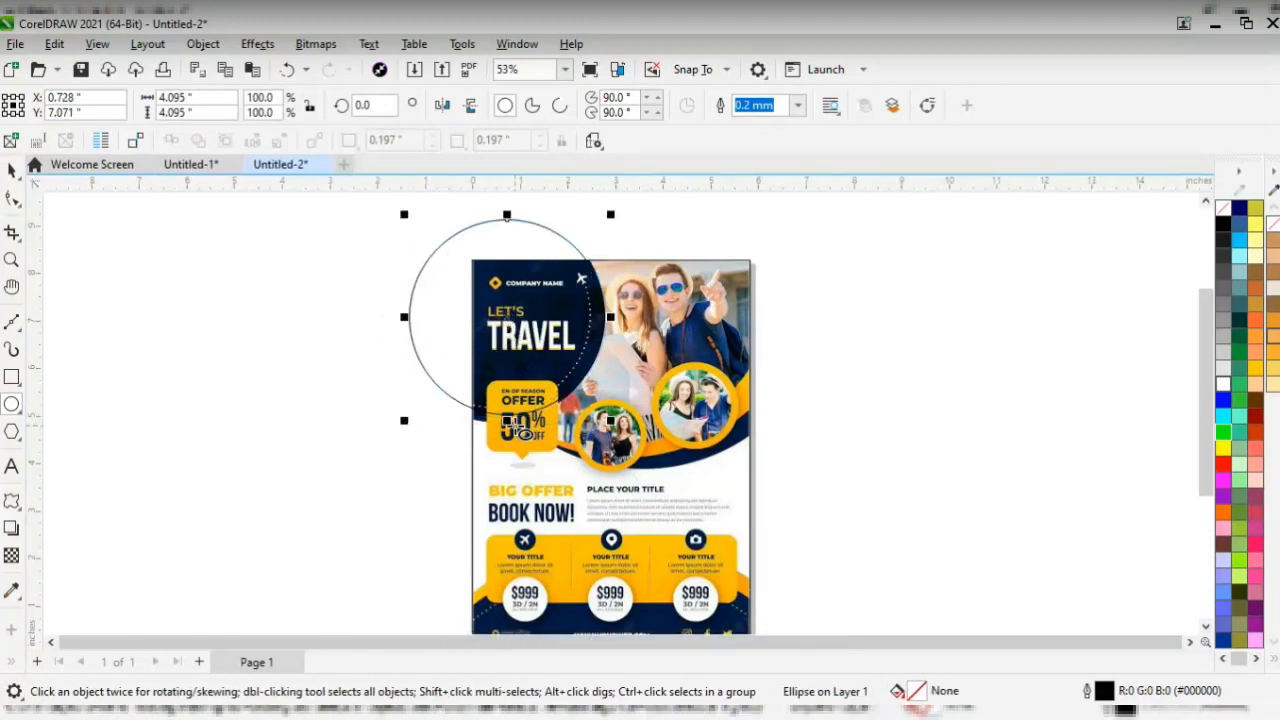
mouse_move(404, 424)
left_mouse_down()
mouse_move(391, 437)
mouse_move(400, 428)
left_mouse_up()
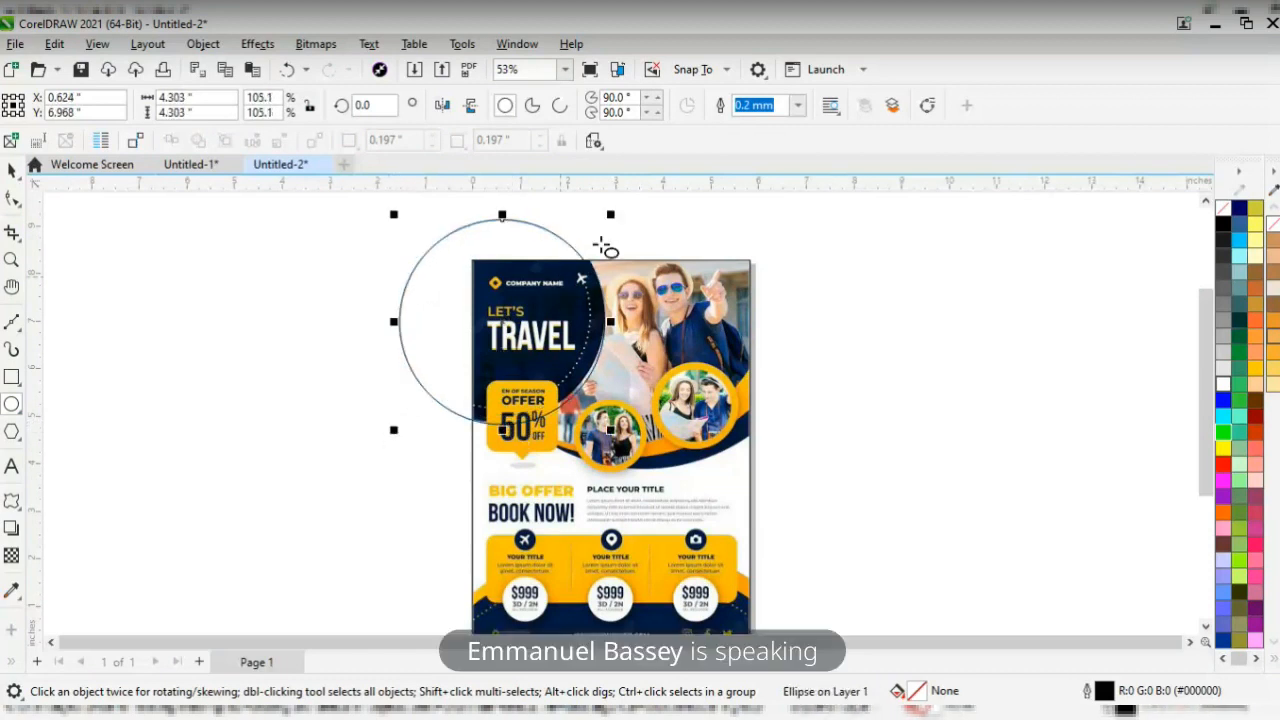
left_click_drag(614, 222, 617, 209)
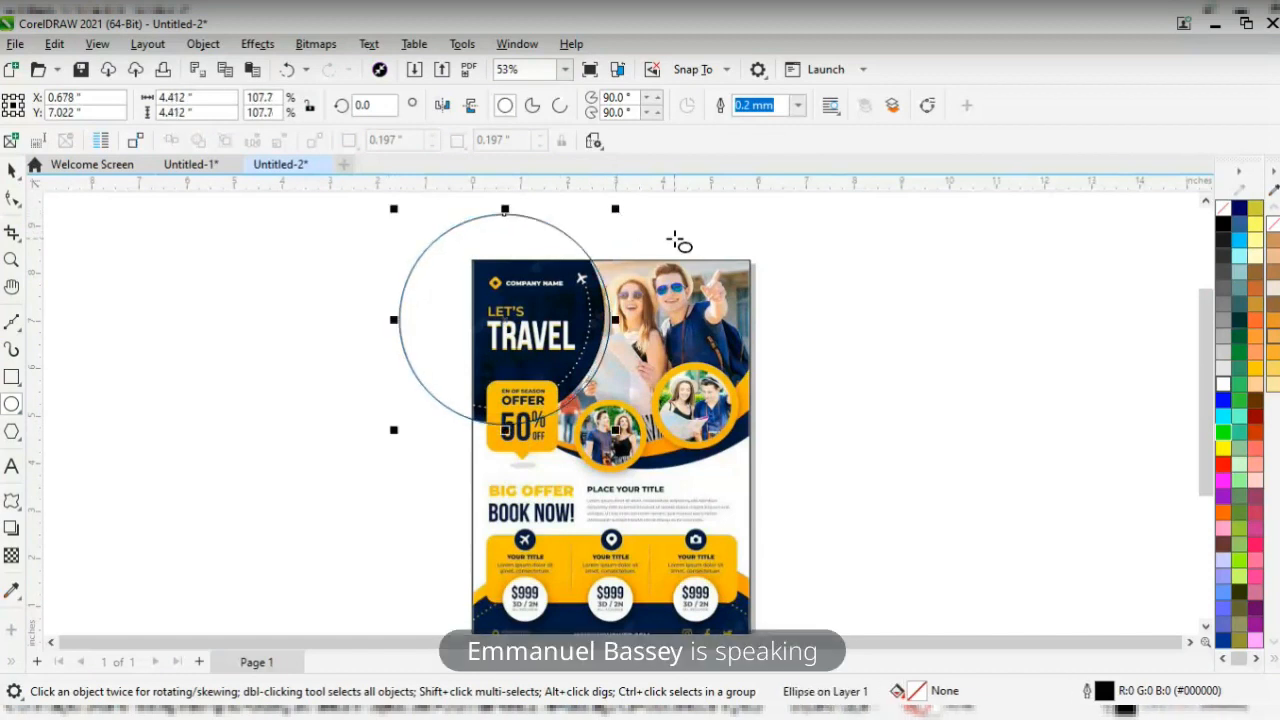
- Nudge the circle left and up until it lines up with the navy shape's curve, and fill it with blue (#0000FF)
key("Left")
key("Left")
key("Left")
key("Left")
key("Left")
key("Up")
key("Up")
key("Up")
key("Up")
key("Up")
key("Up")
key("Up")
key("Up")
key("Up")
key("Up")
key("Up")
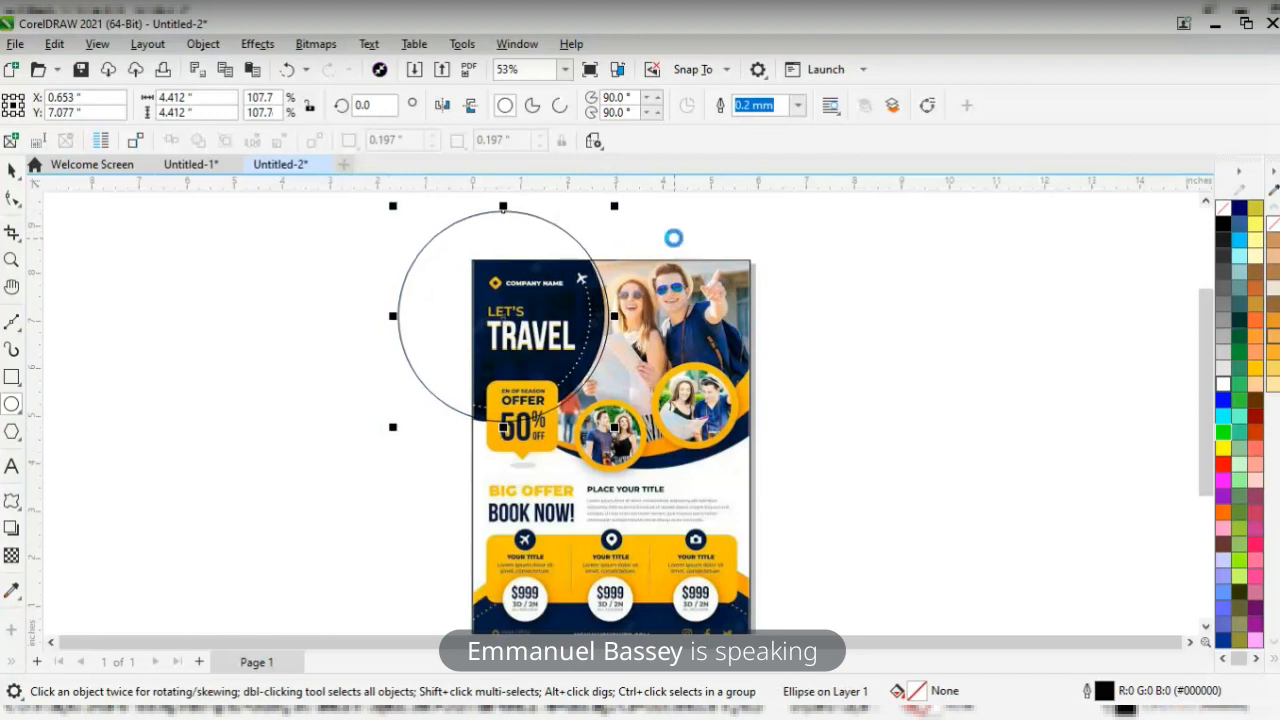
key("Left")
key("Left")
key("Left")
key("Left")
key("Left")
key("Left")
key("Left")
key("Left")
key("Left")
key("Left")
key("Left")
key("Left")
key("Left")
key("Left")
key("Up")
key("Up")
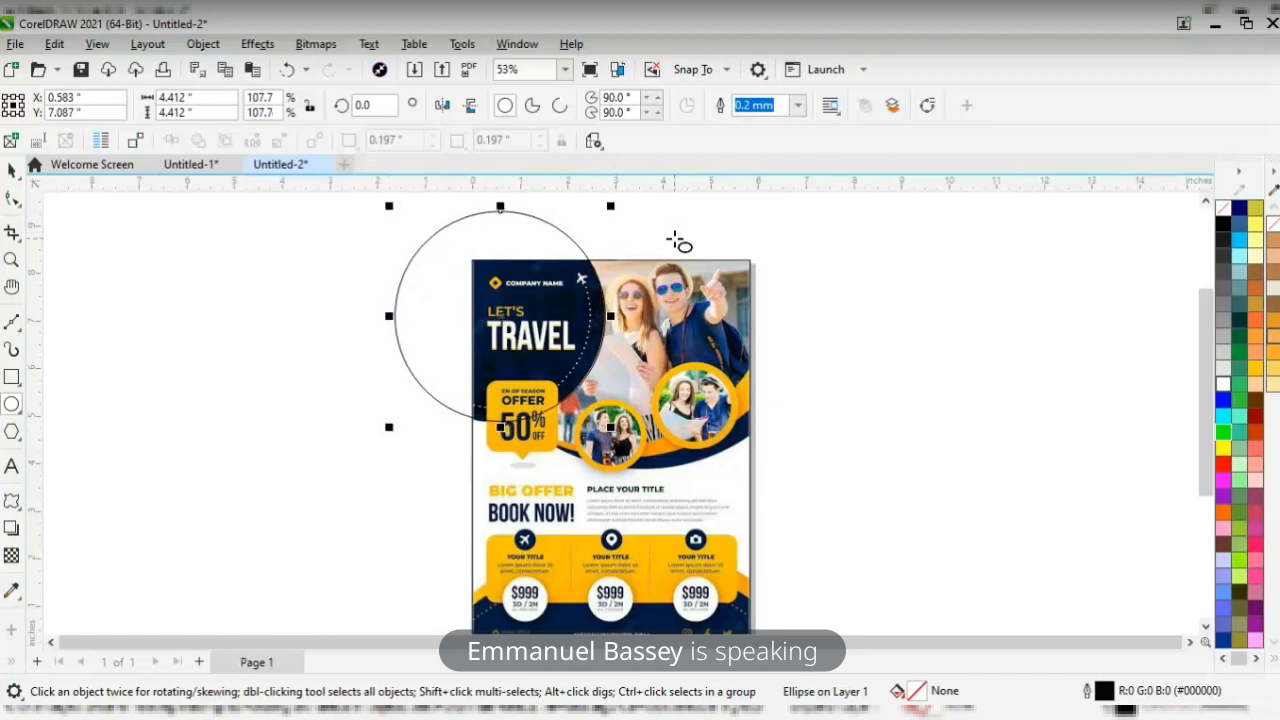
left_click(1224, 401)
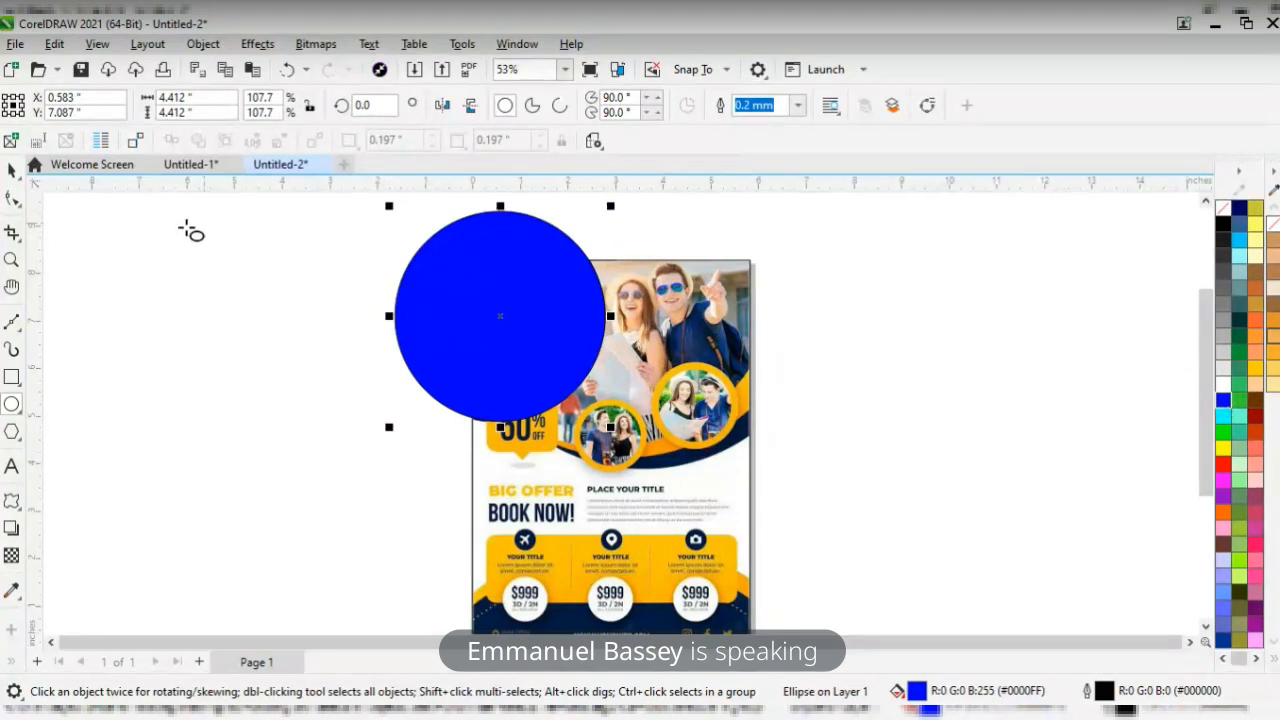
- Draw a second circle about 1.88 inches across beside the page and move it over the flyer's larger round photo
left_click_drag(158, 422, 239, 511)
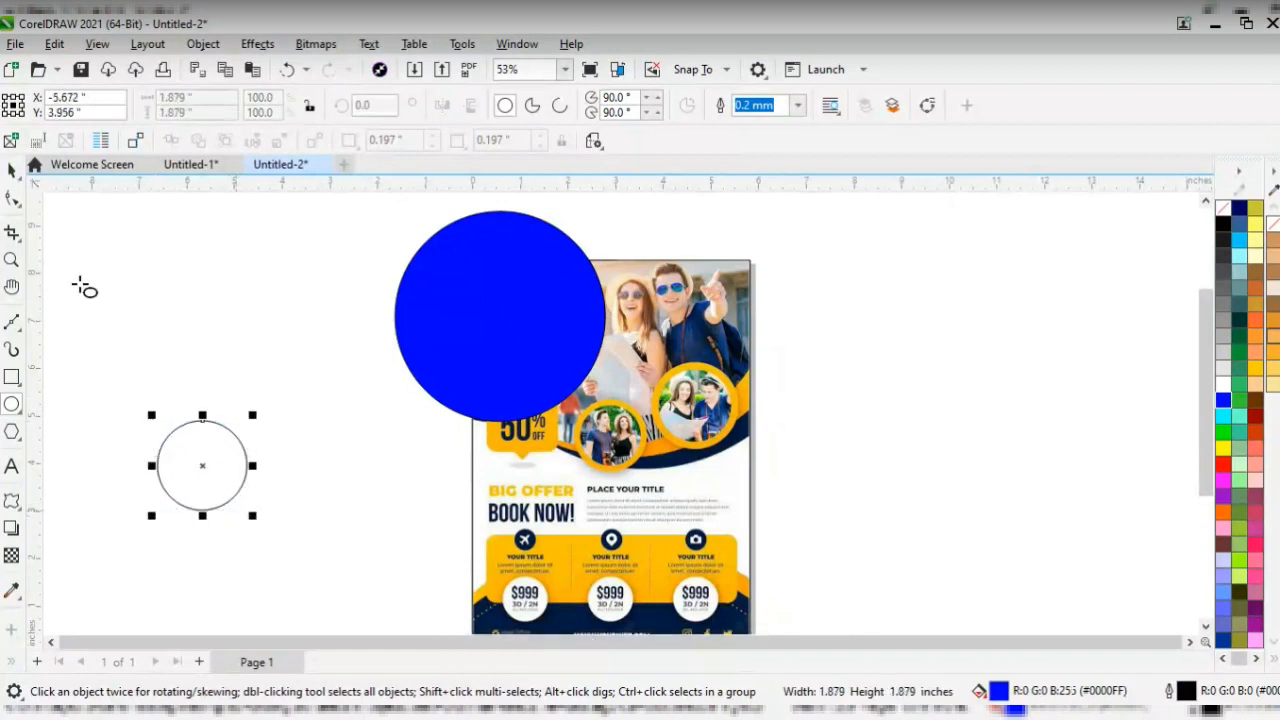
left_click(12, 170)
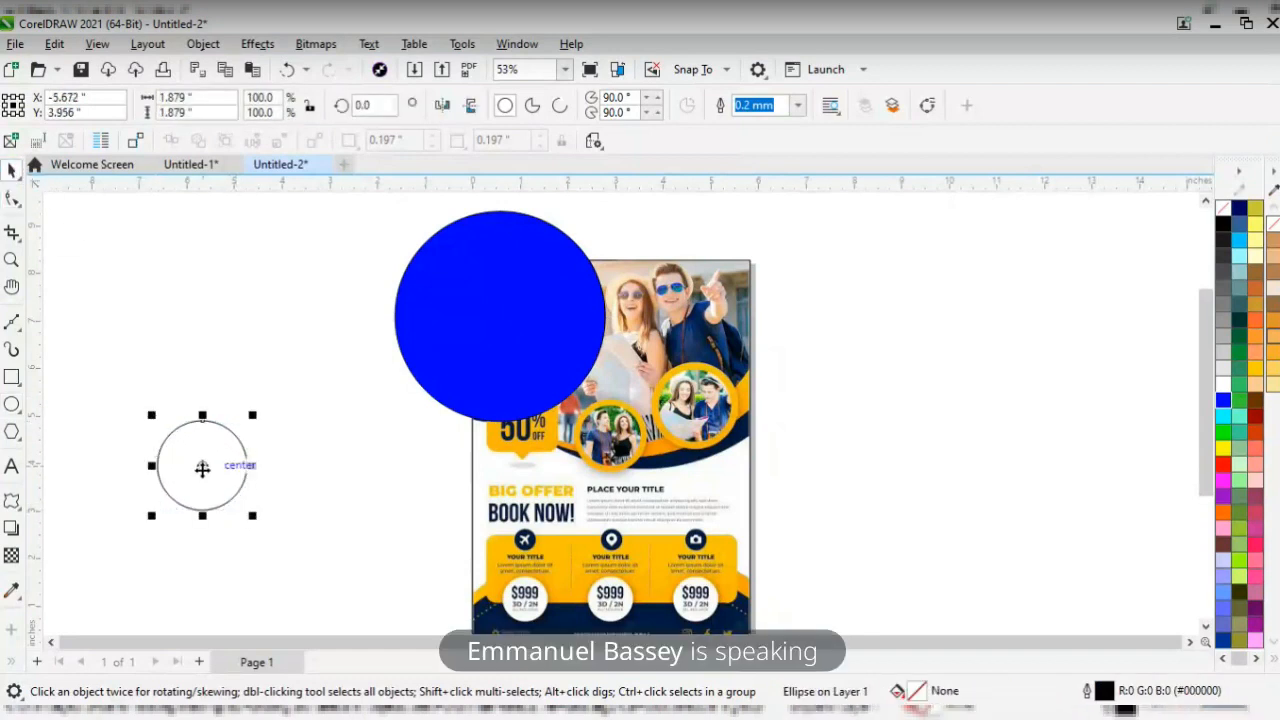
left_click_drag(202, 466, 693, 405)
- Shrink the second circle to about 1.8 inches across and shift it down and right over the larger photo's yellow ring
key("z")
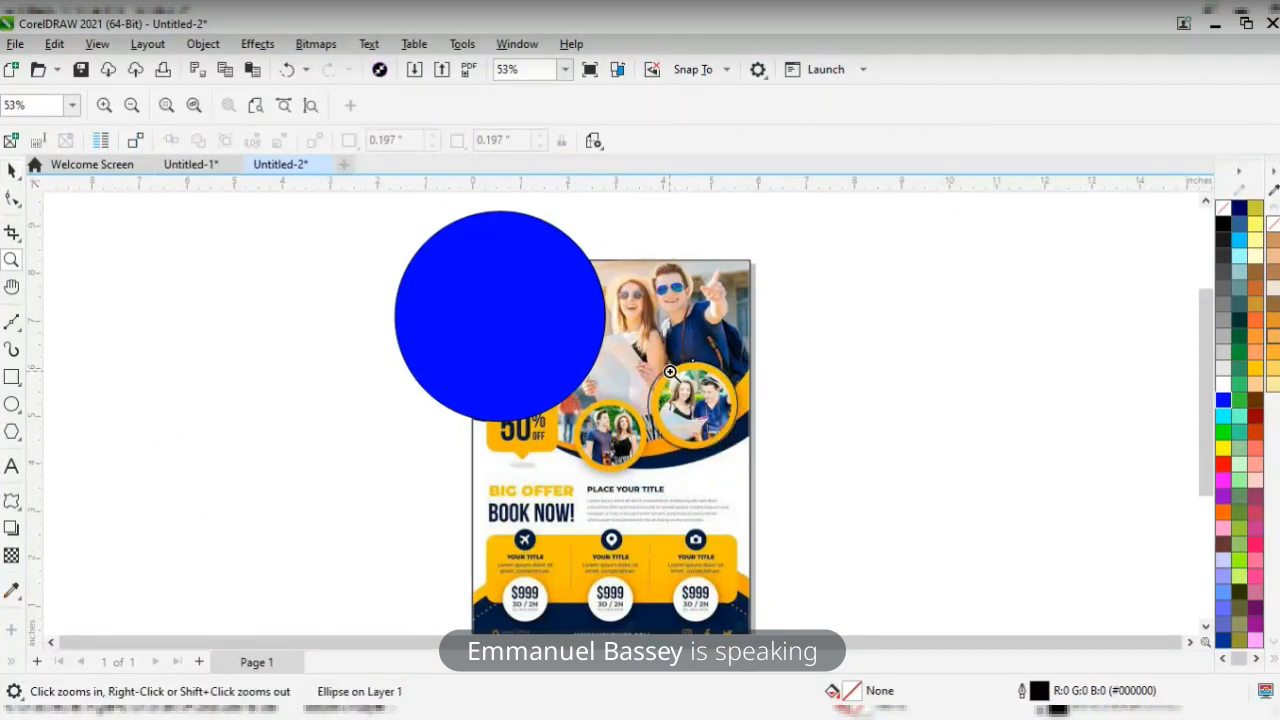
left_click_drag(634, 334, 770, 485)
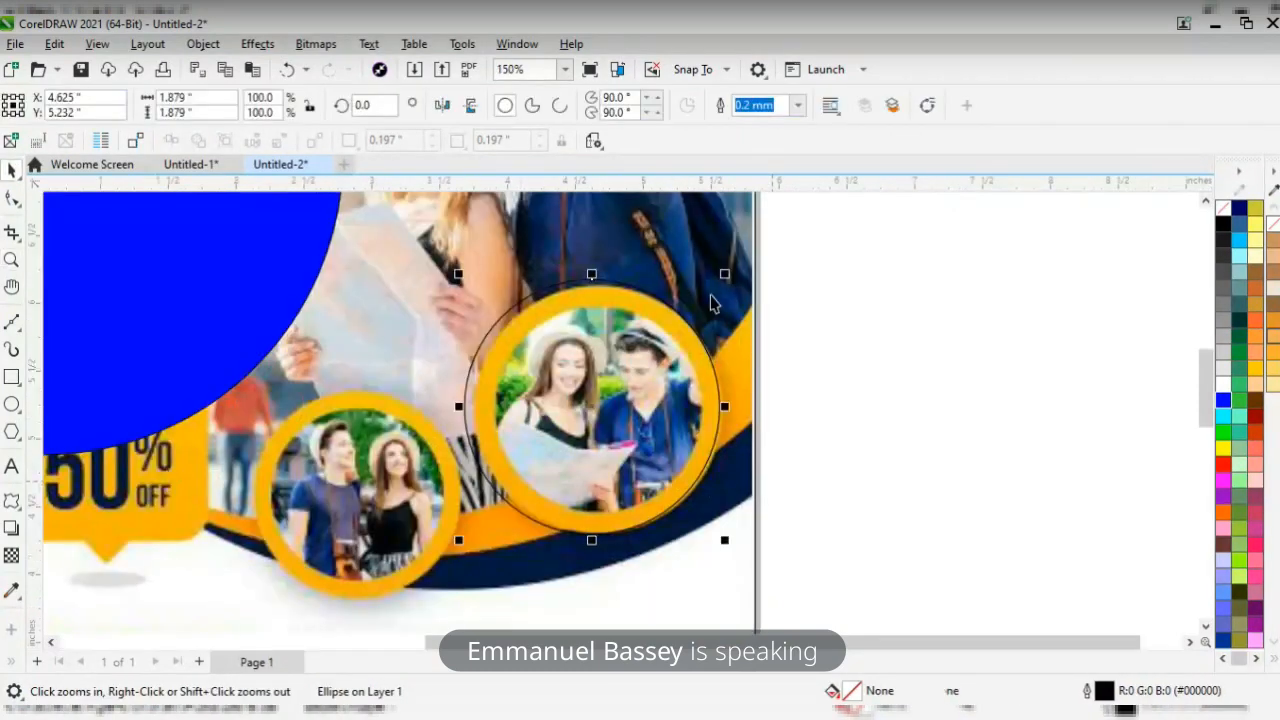
key("space")
left_click_drag(599, 412, 596, 408)
key("z")
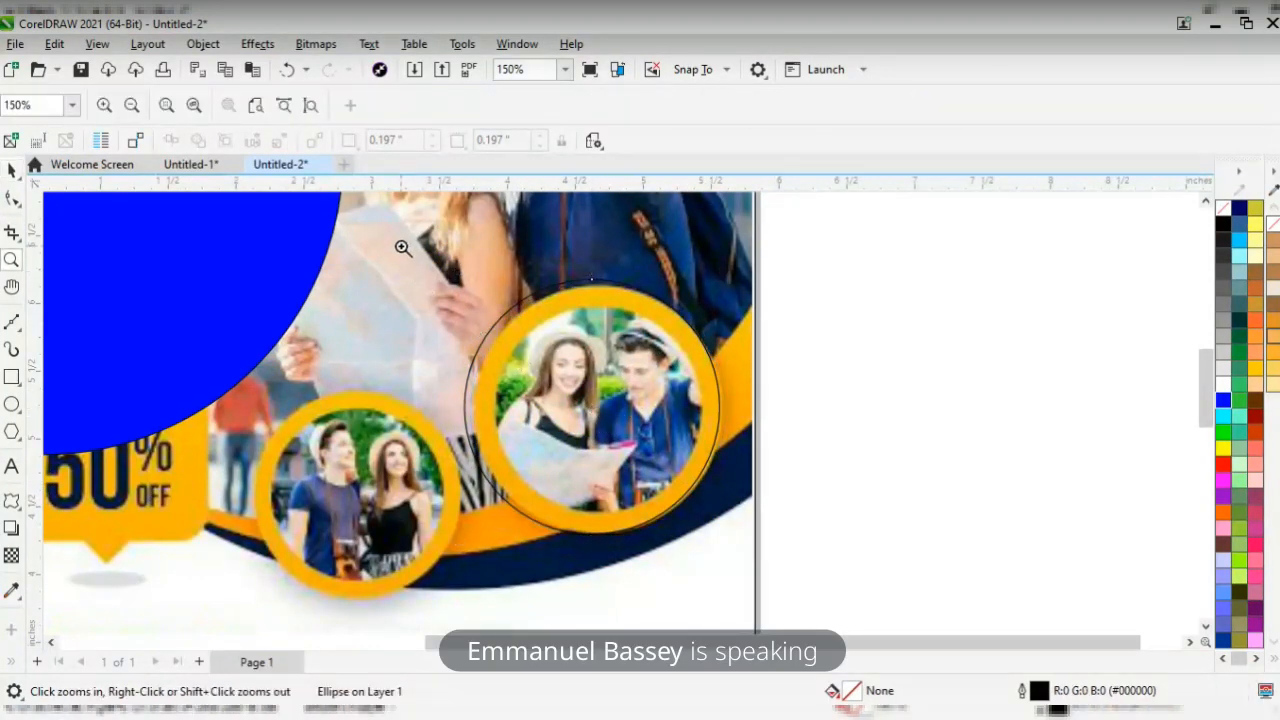
left_click_drag(403, 246, 789, 563)
key("space")
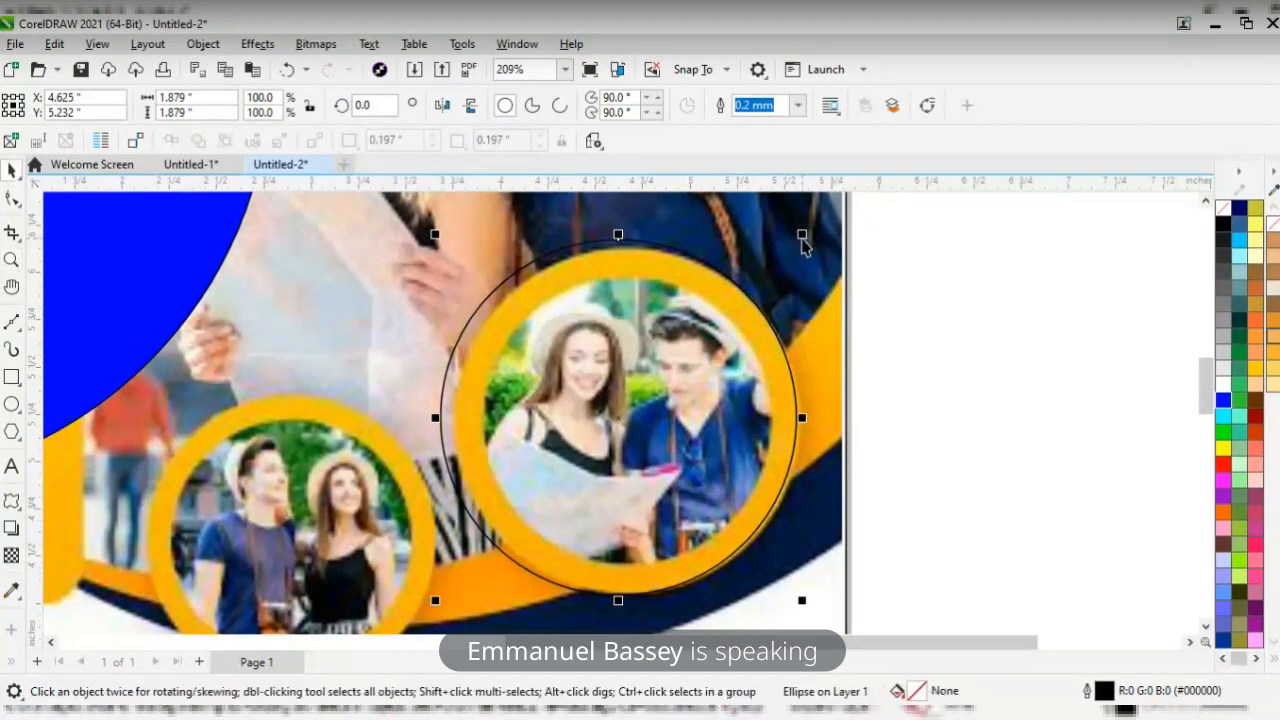
left_click_drag(801, 236, 800, 252)
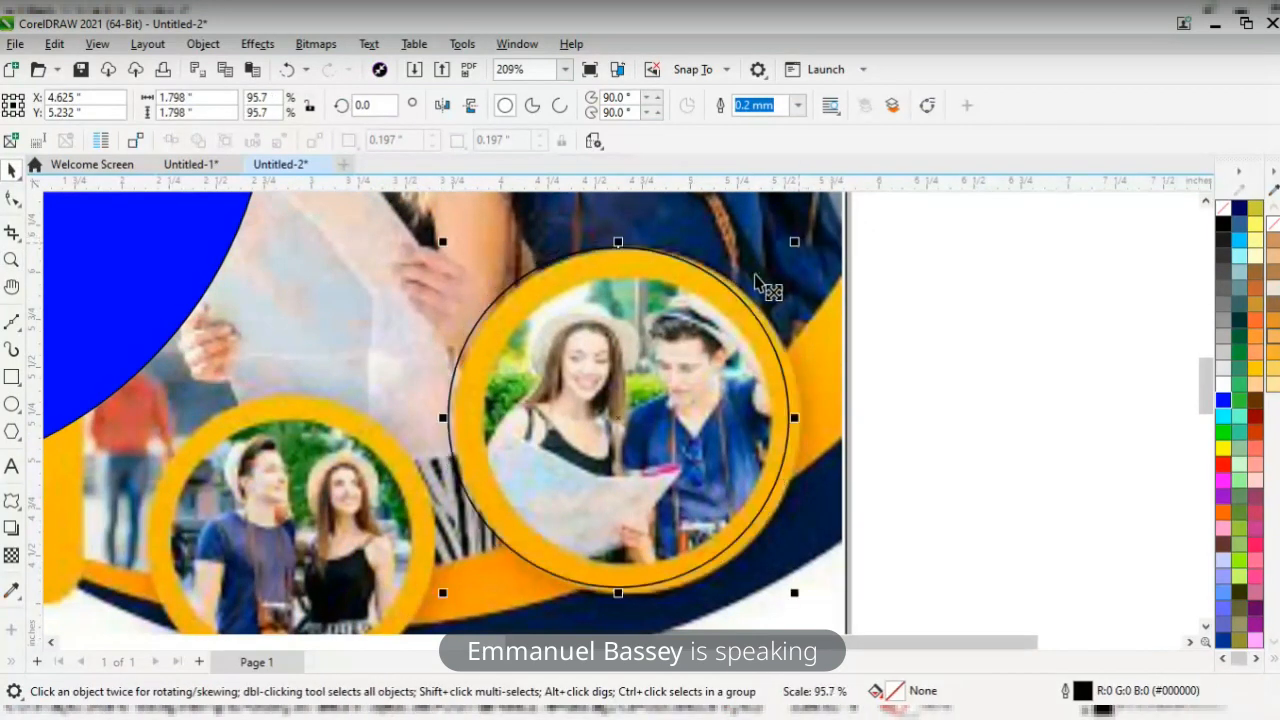
left_click_drag(616, 422, 632, 433)
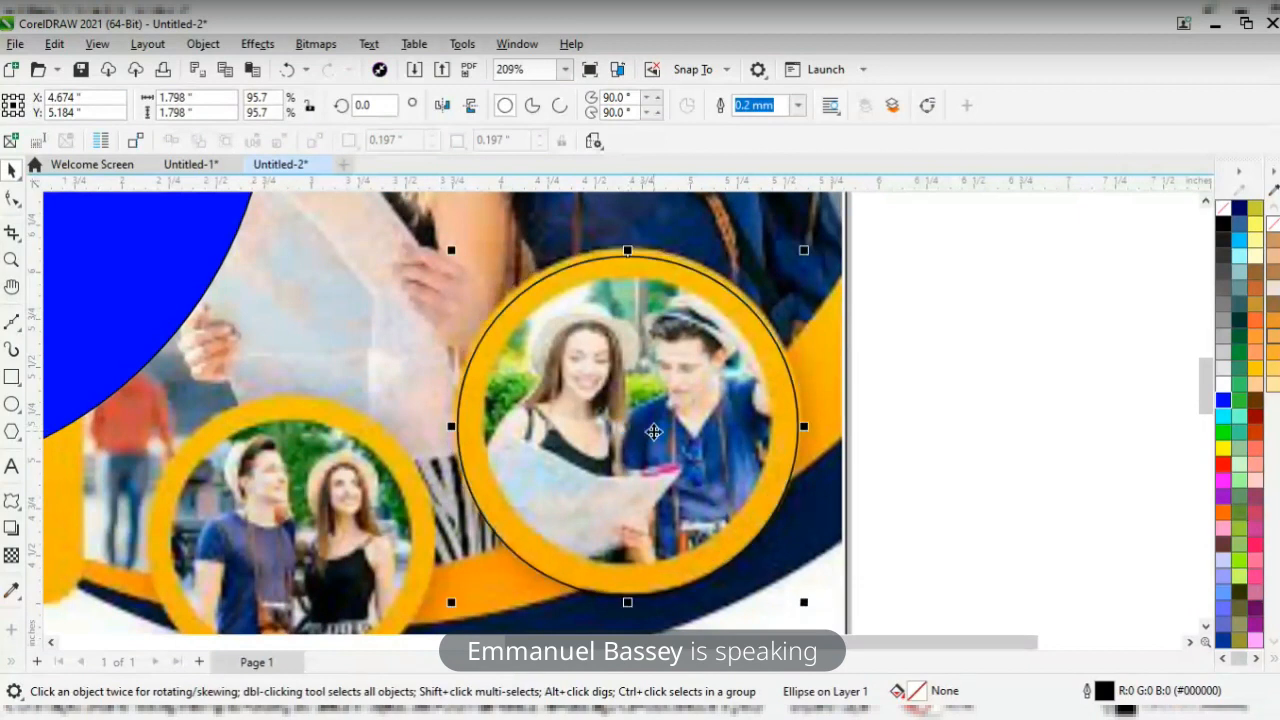
- Enlarge the second circle to about 1.82 inches across and nudge it up to match the yellow ring's outer edge
scroll(594, 305, "up", 1)
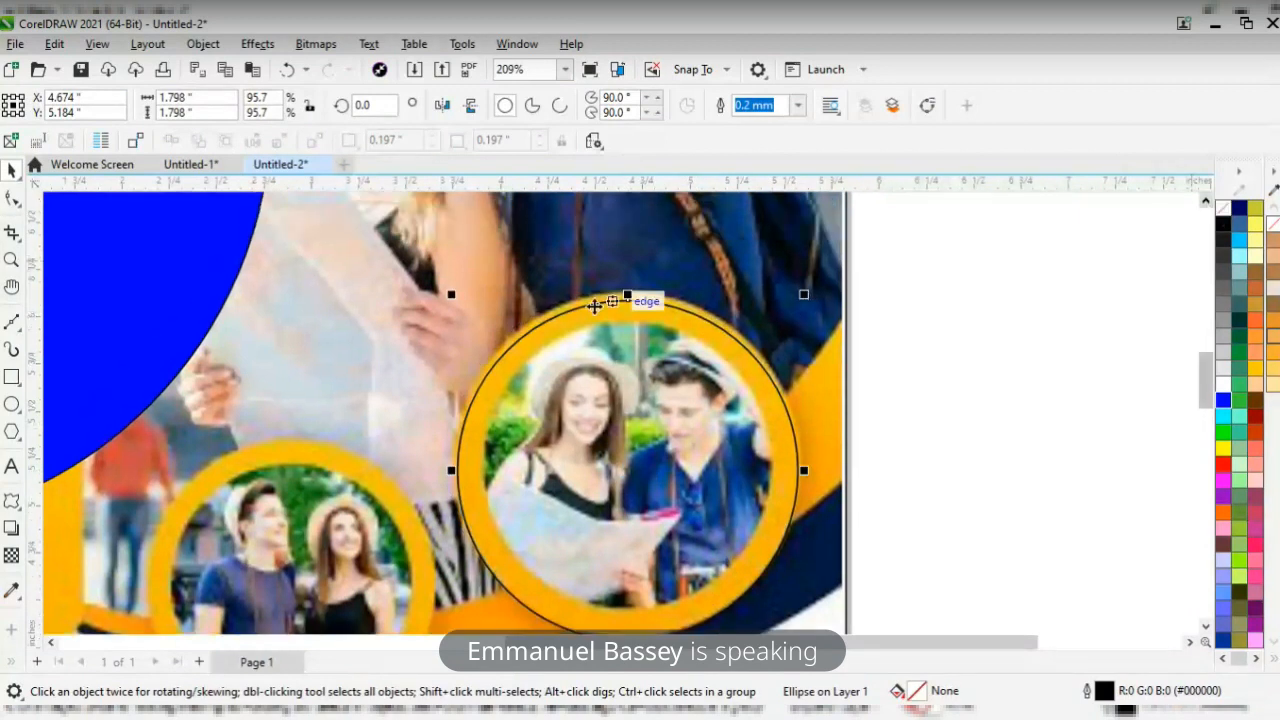
mouse_move(804, 294)
left_mouse_down()
mouse_move(818, 300)
mouse_move(811, 291)
left_mouse_up()
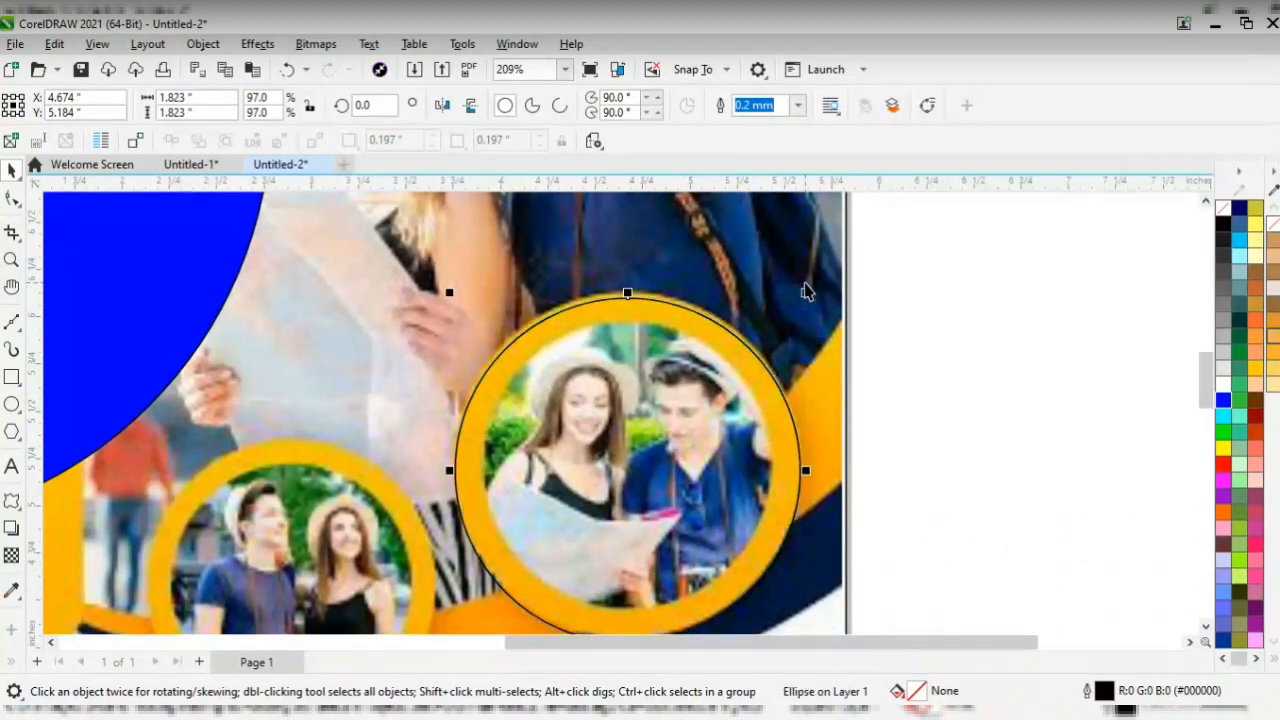
key("Up")
key("Up")
key("Up")
key("Up")
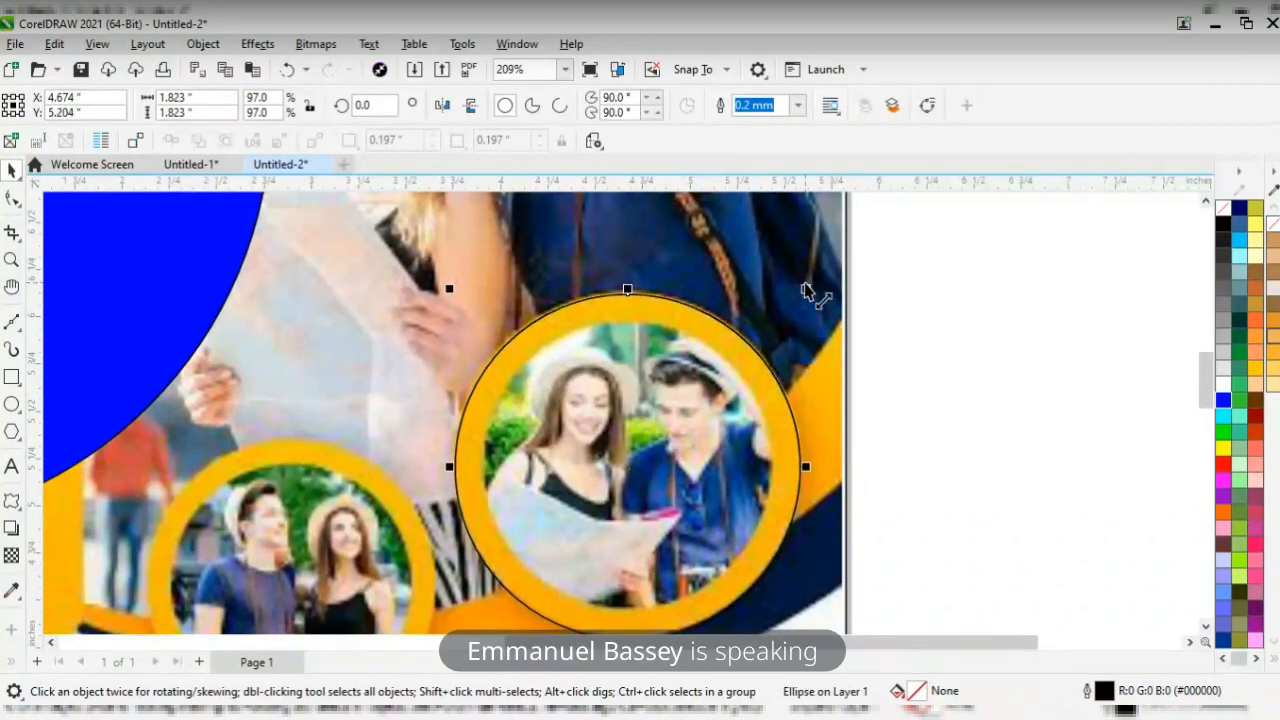
scroll(640, 340, "down", 5)
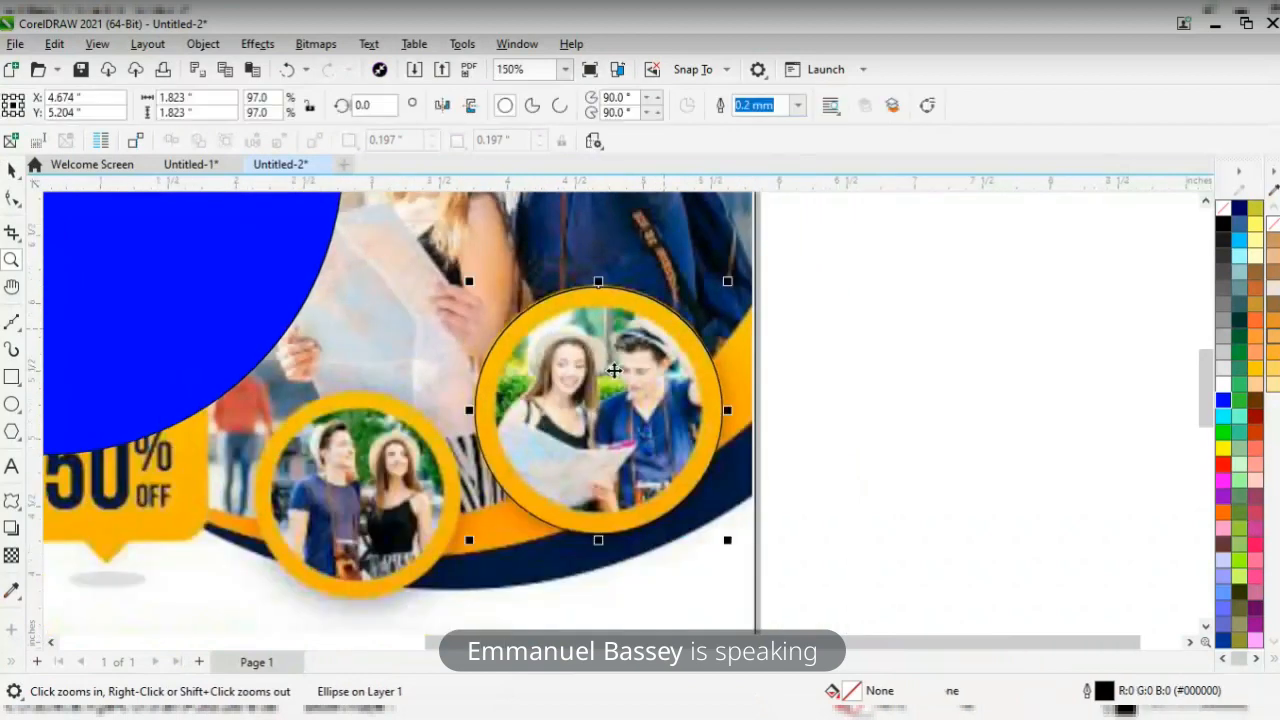
key("space")
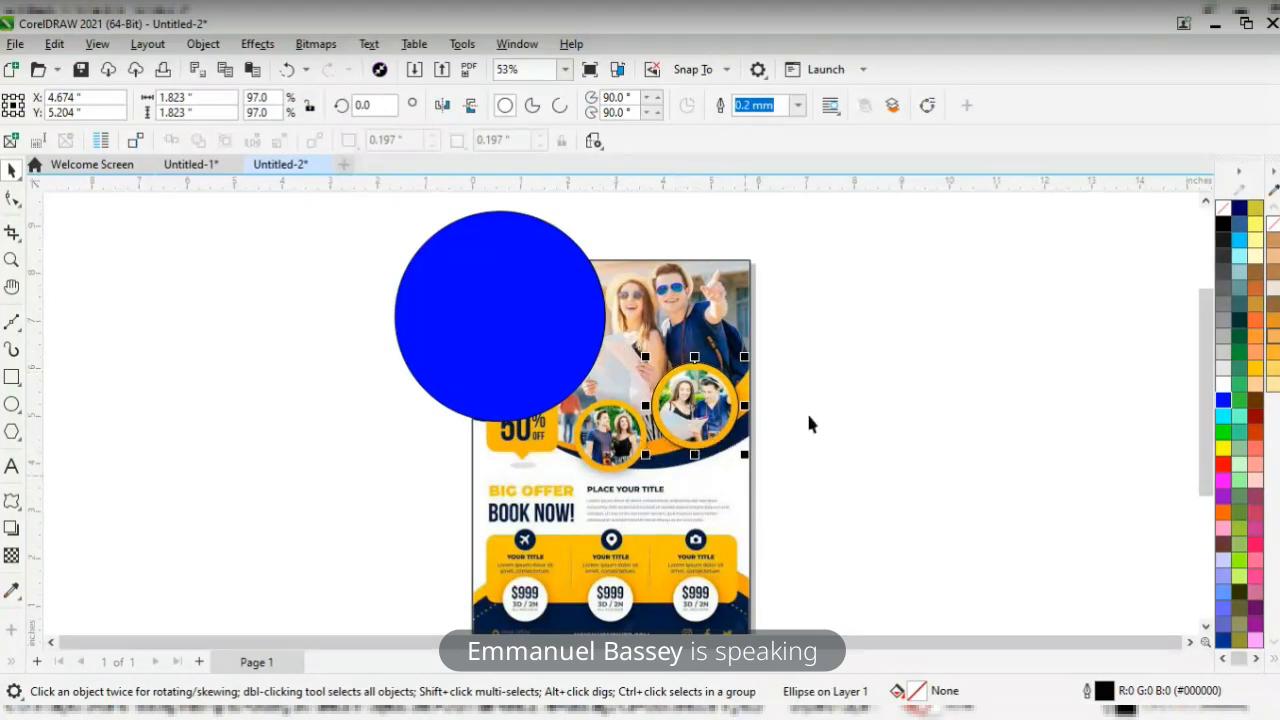
- Place a copy of the larger round photo's circle in the empty area to the left of the page
key("z")
left_click_drag(370, 316, 842, 521)
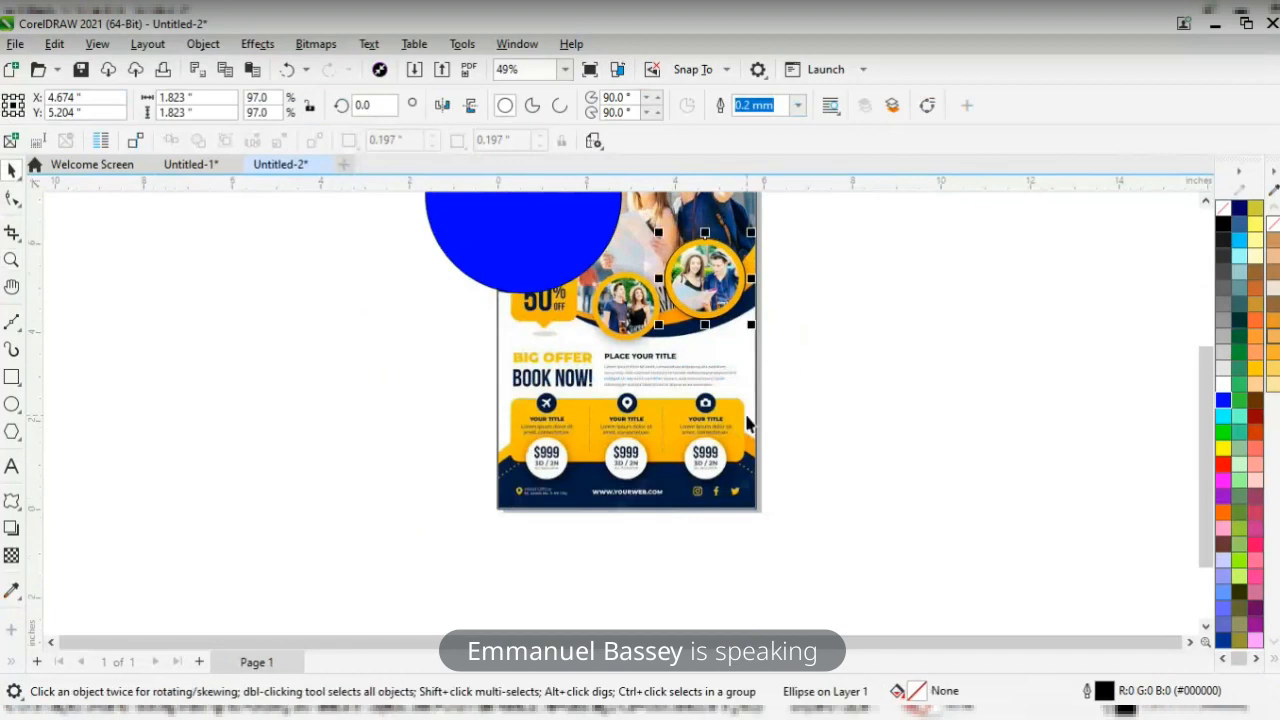
key("z")
right_click(709, 357)
key("space")
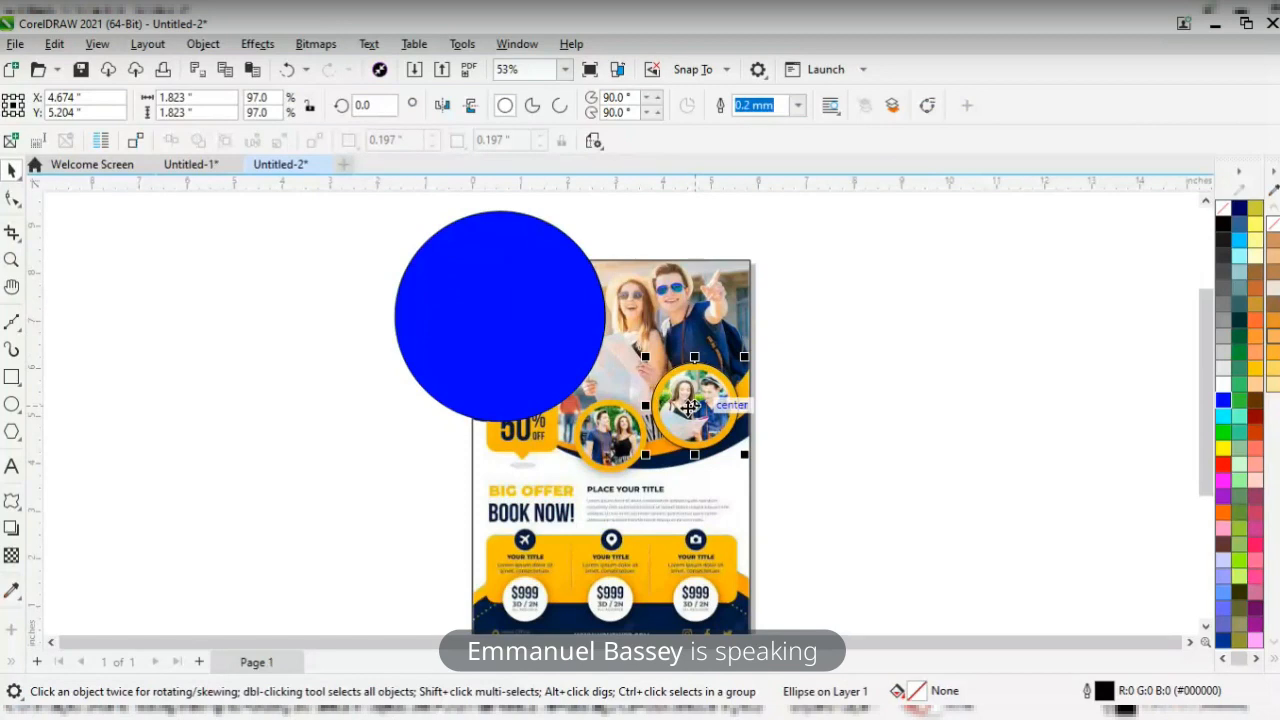
left_click_drag(689, 407, 217, 431)
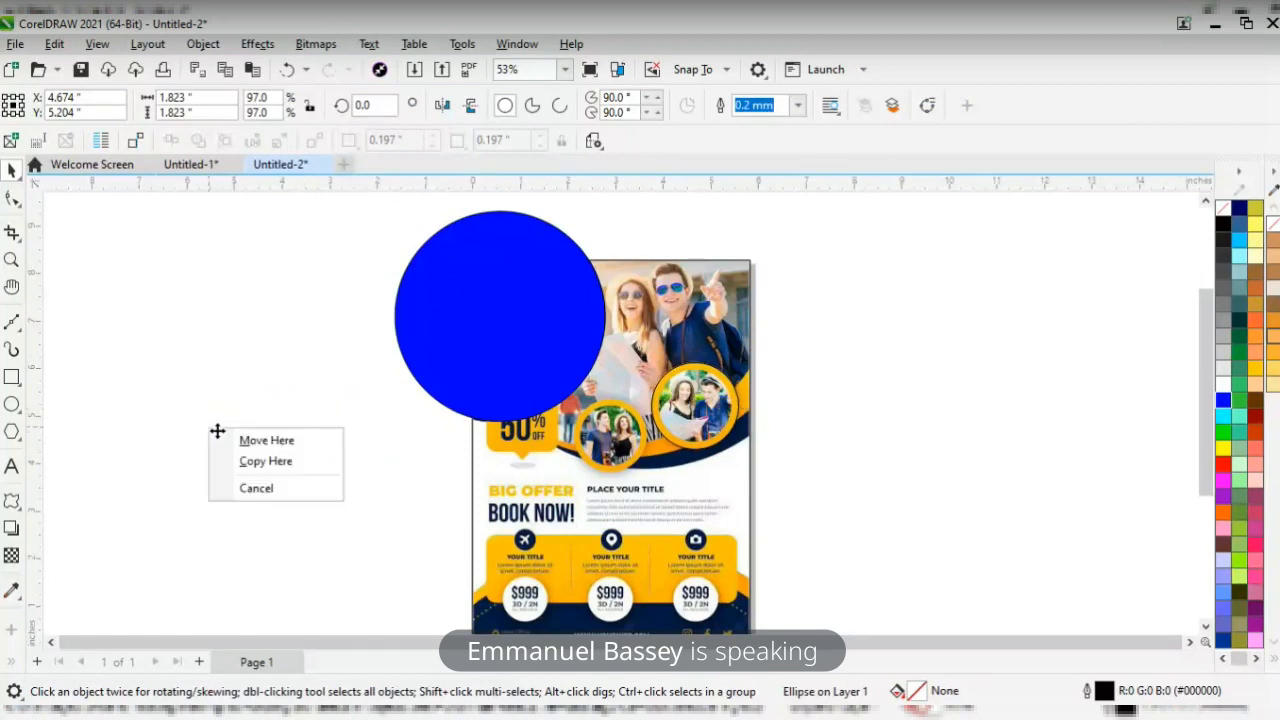
left_click(268, 461)
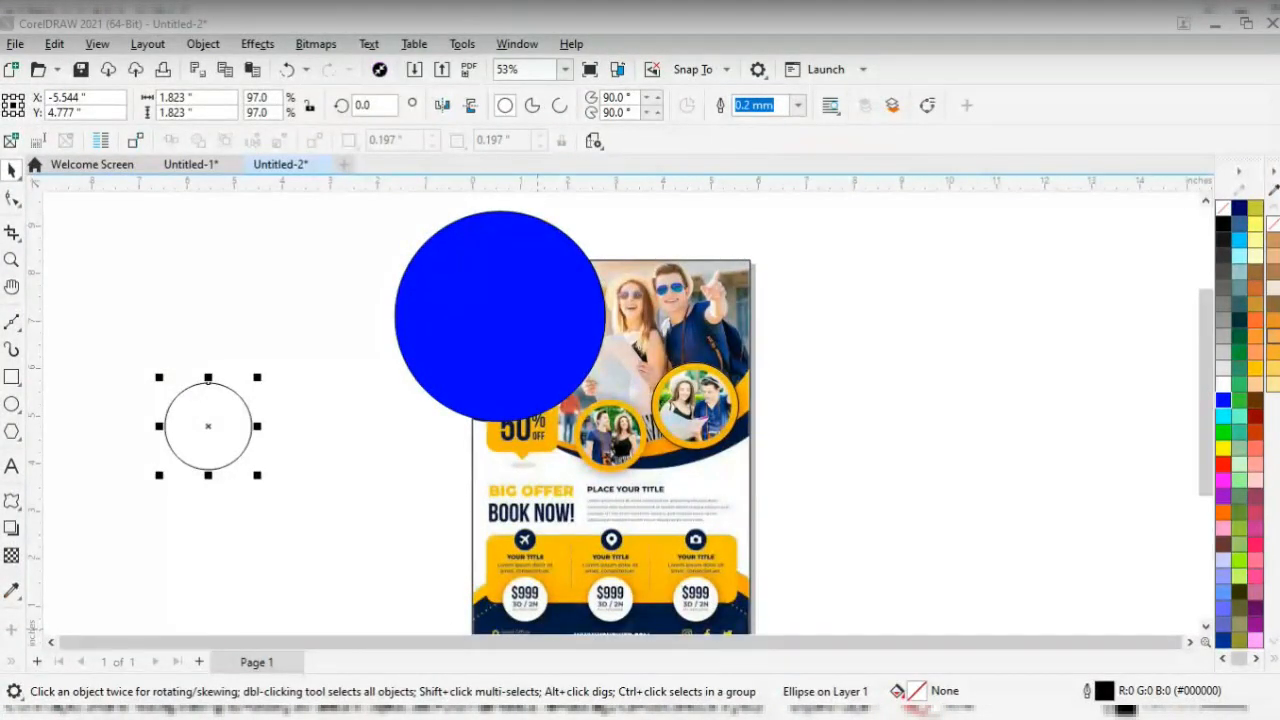
left_click(203, 545)
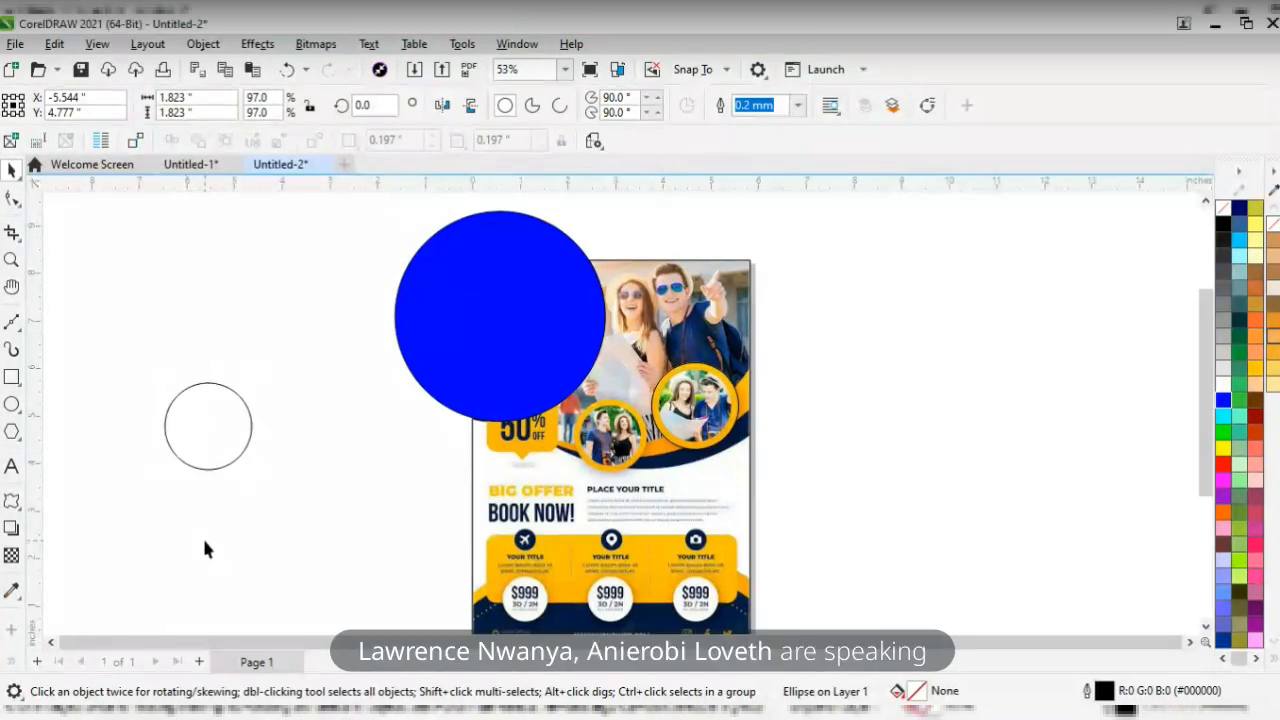
- Move the copied circle over the flyer's main photo and stretch it into an ellipse about 5.94 by 4.67 inches
left_click(210, 426)
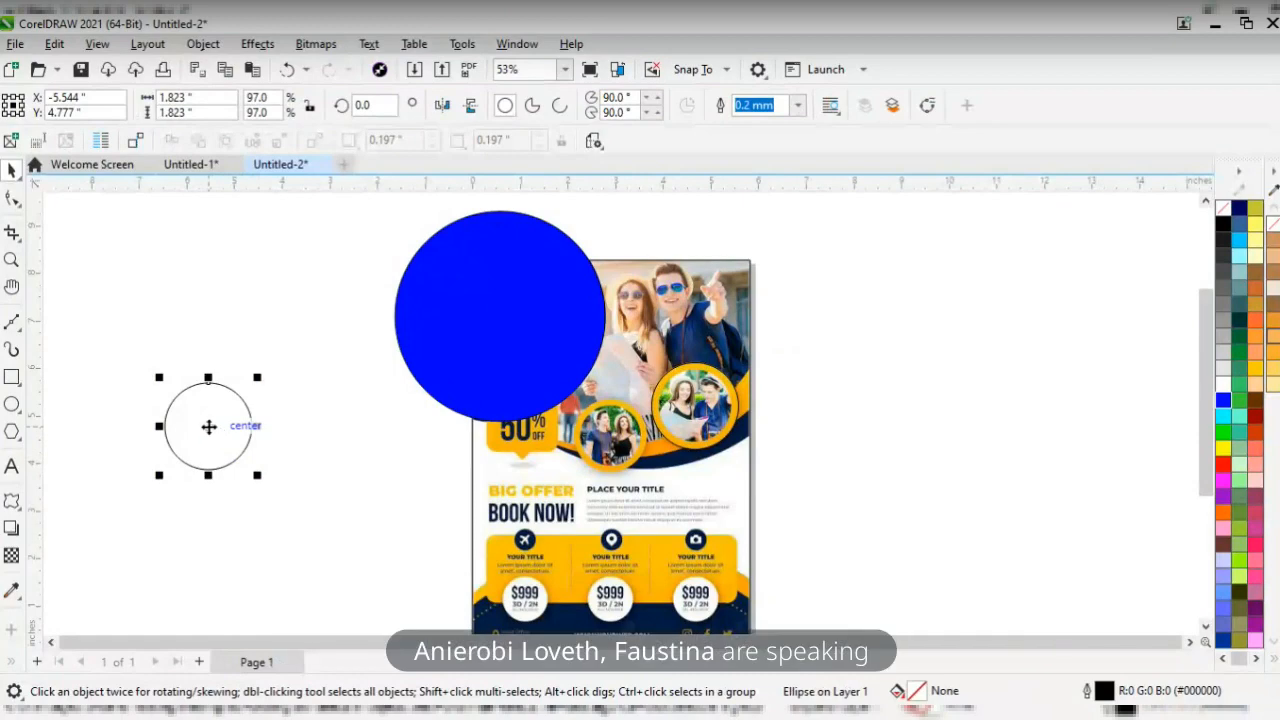
left_click_drag(208, 426, 855, 470)
left_click_drag(723, 343, 784, 340)
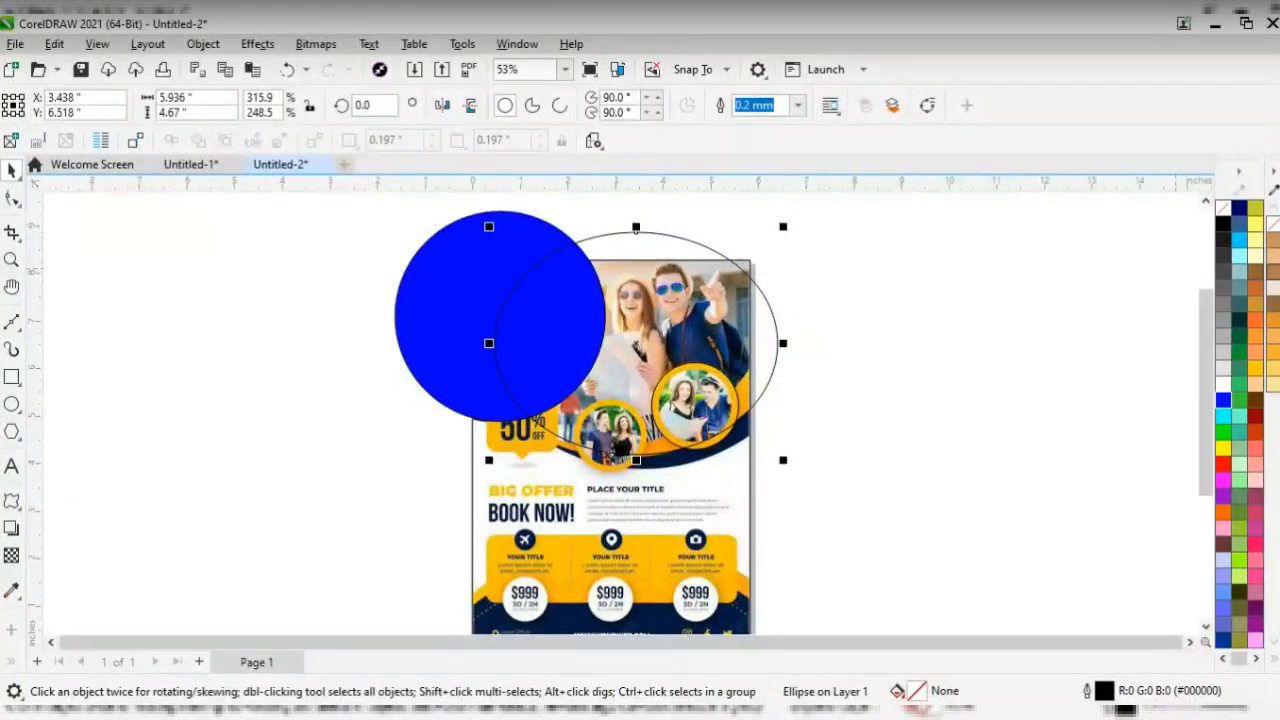
- Enlarge the ellipse to about 6.79 by 5.44 inches, extending it up and sideways around the main photo's curved lower border
left_click(1206, 202)
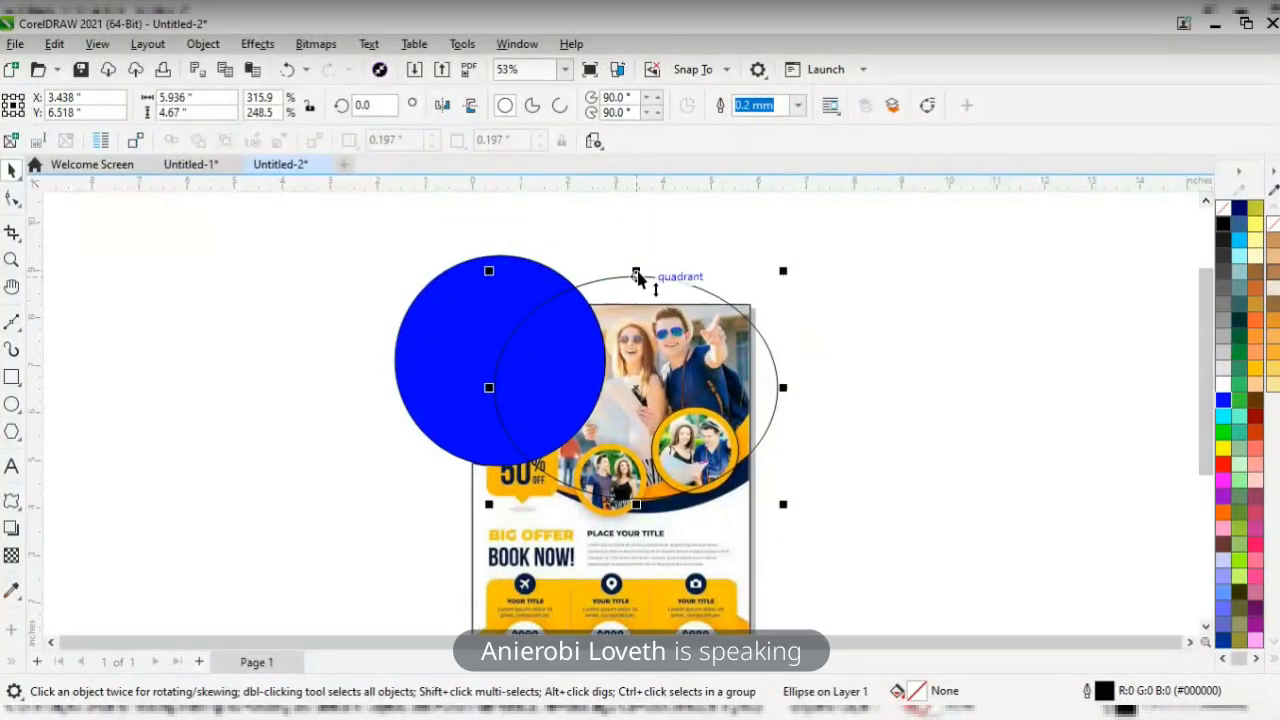
left_click_drag(636, 272, 643, 259)
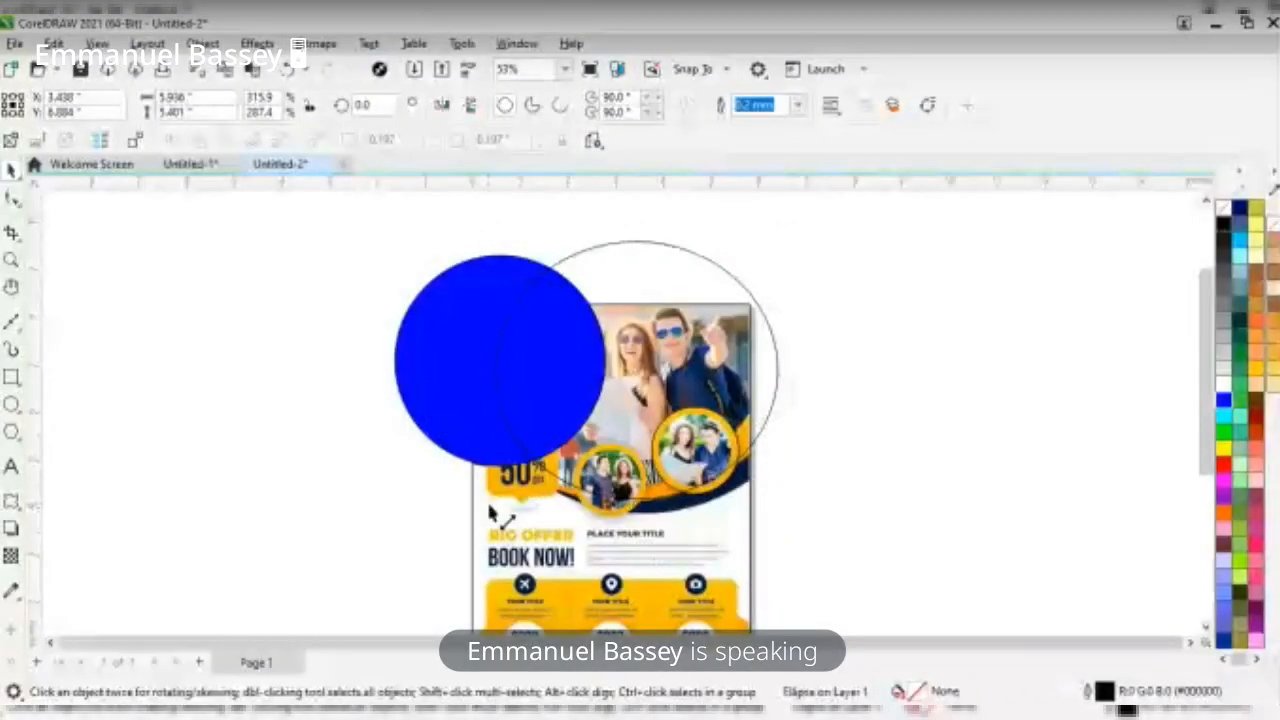
left_click_drag(492, 516, 451, 506)
left_click_drag(489, 372, 459, 372)
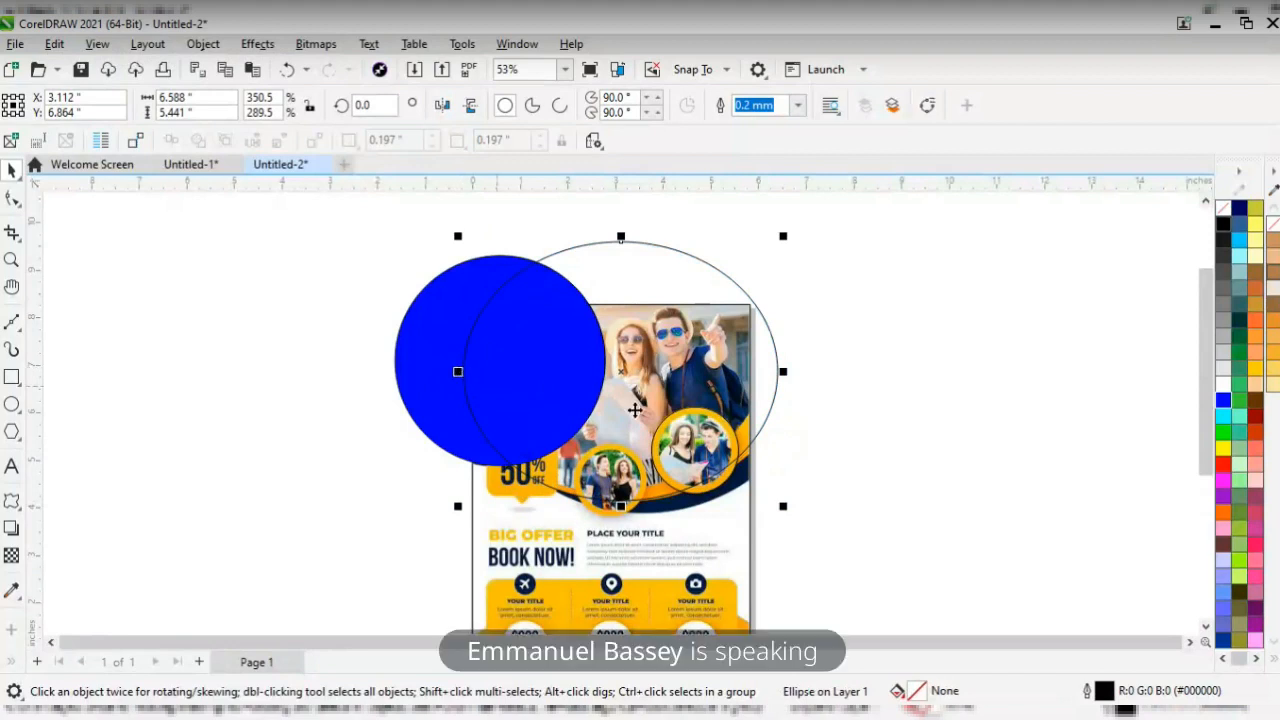
left_click_drag(781, 376, 793, 372)
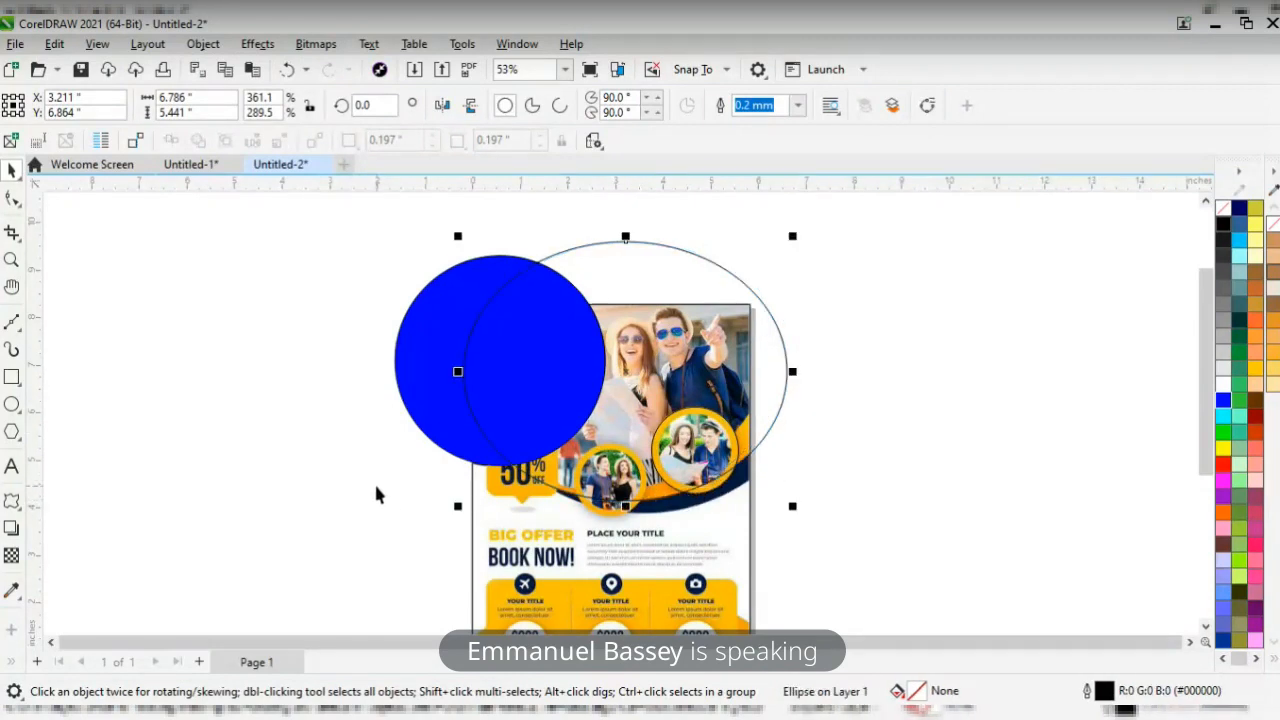
- Draw a circle about 0.75 inches across and centre it on the flyer's rightmost white $999 price badge
left_click_drag(1204, 354, 1204, 434)
key("z")
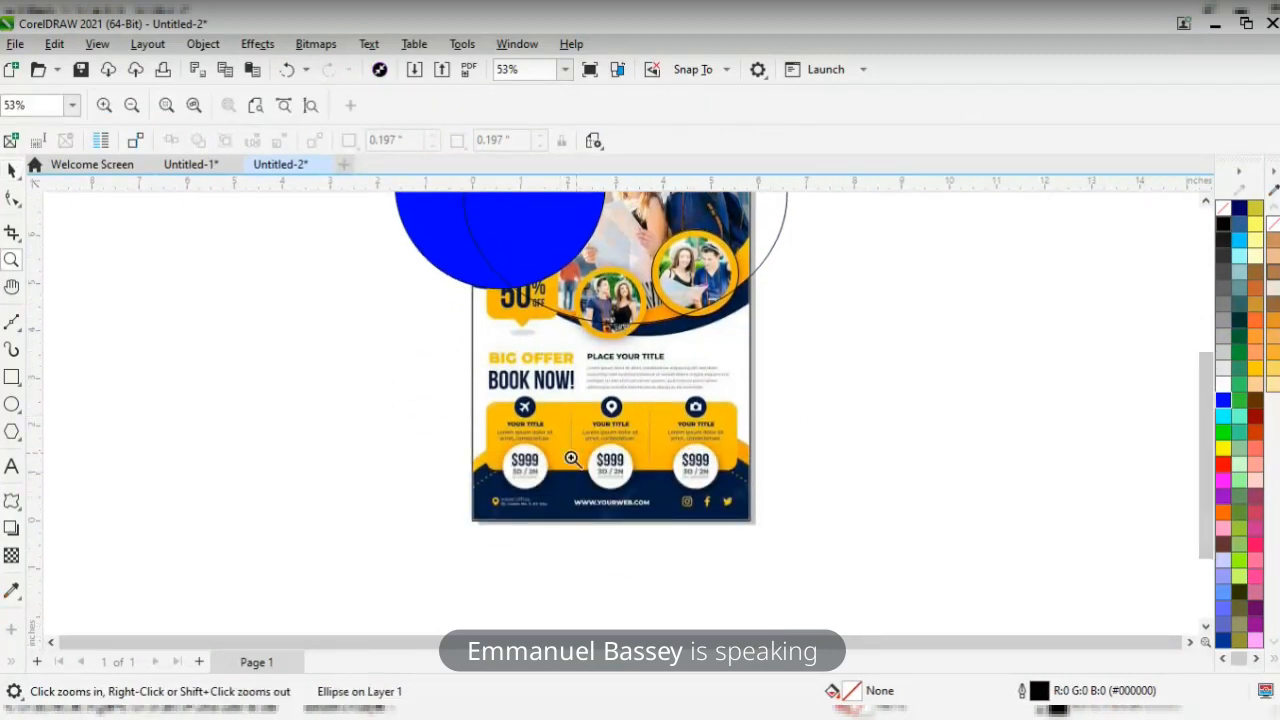
left_click_drag(729, 497, 729, 497)
key("space")
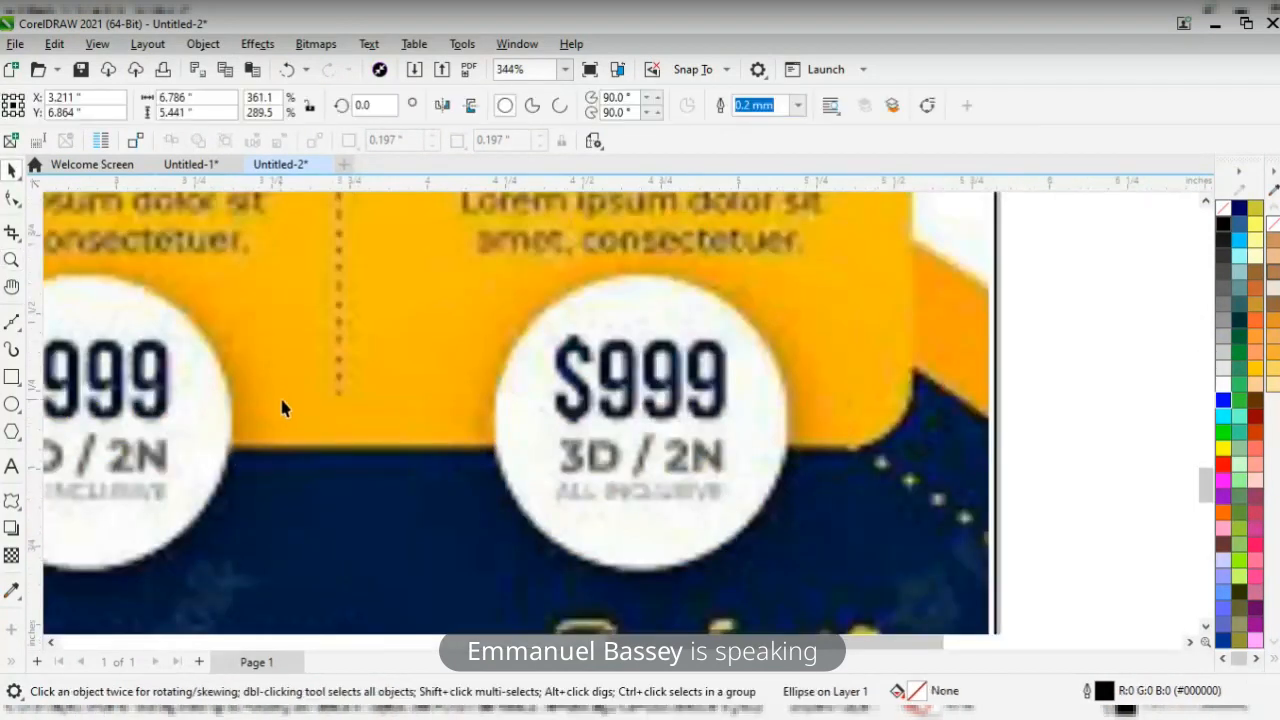
left_click(12, 405)
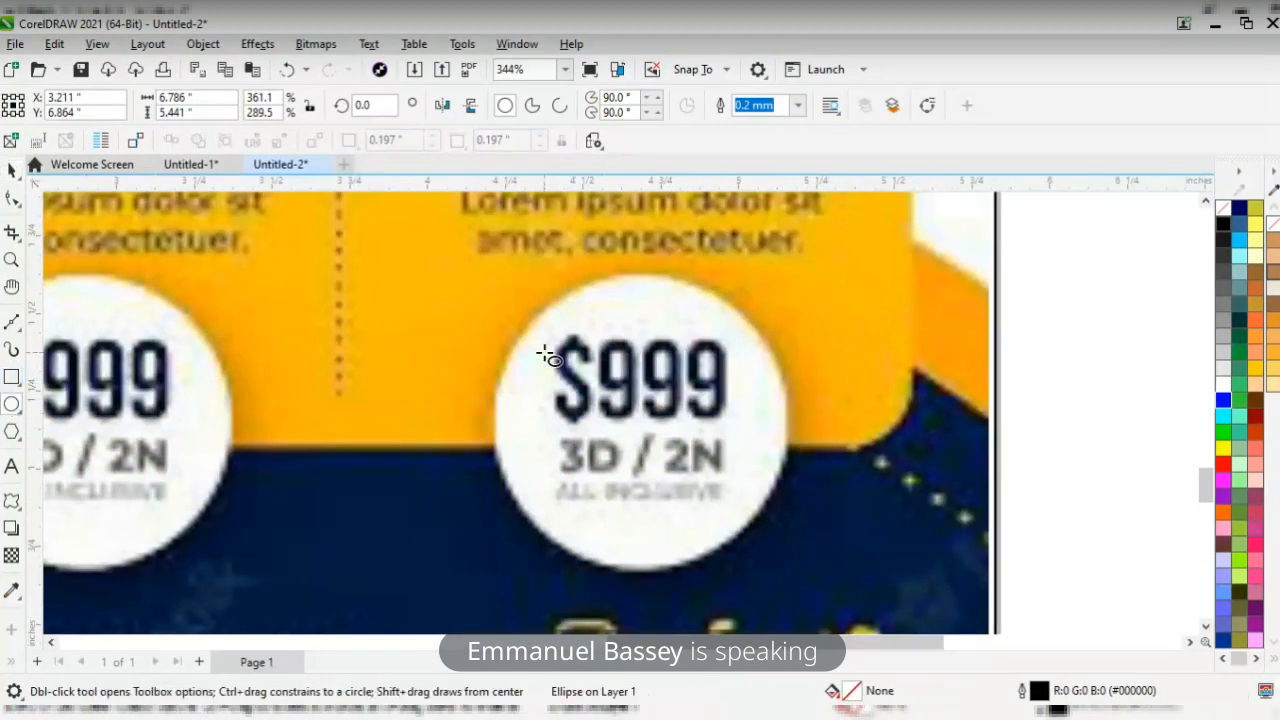
left_click_drag(548, 357, 785, 594)
key("space")
left_click_drag(664, 474, 639, 426)
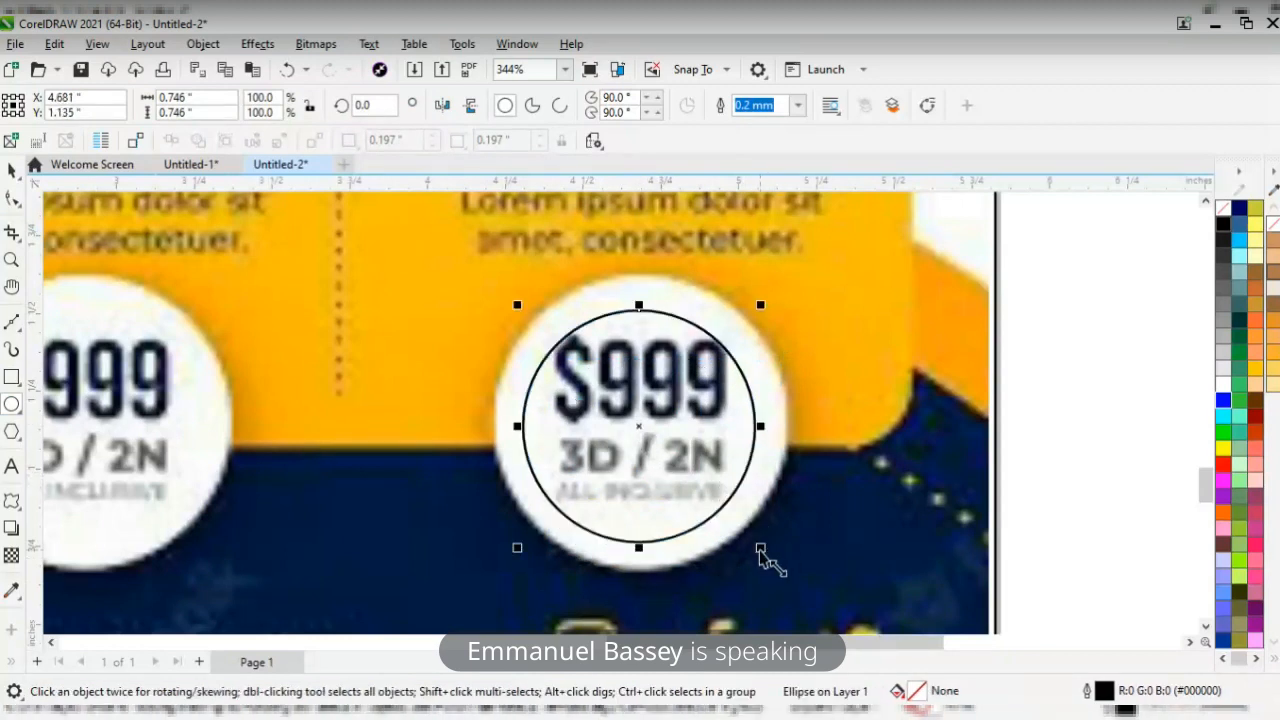
- Enlarge the price badge circle to about 0.96 inches across and nudge it up and right to match the badge's edge
left_click_drag(761, 548, 813, 585)
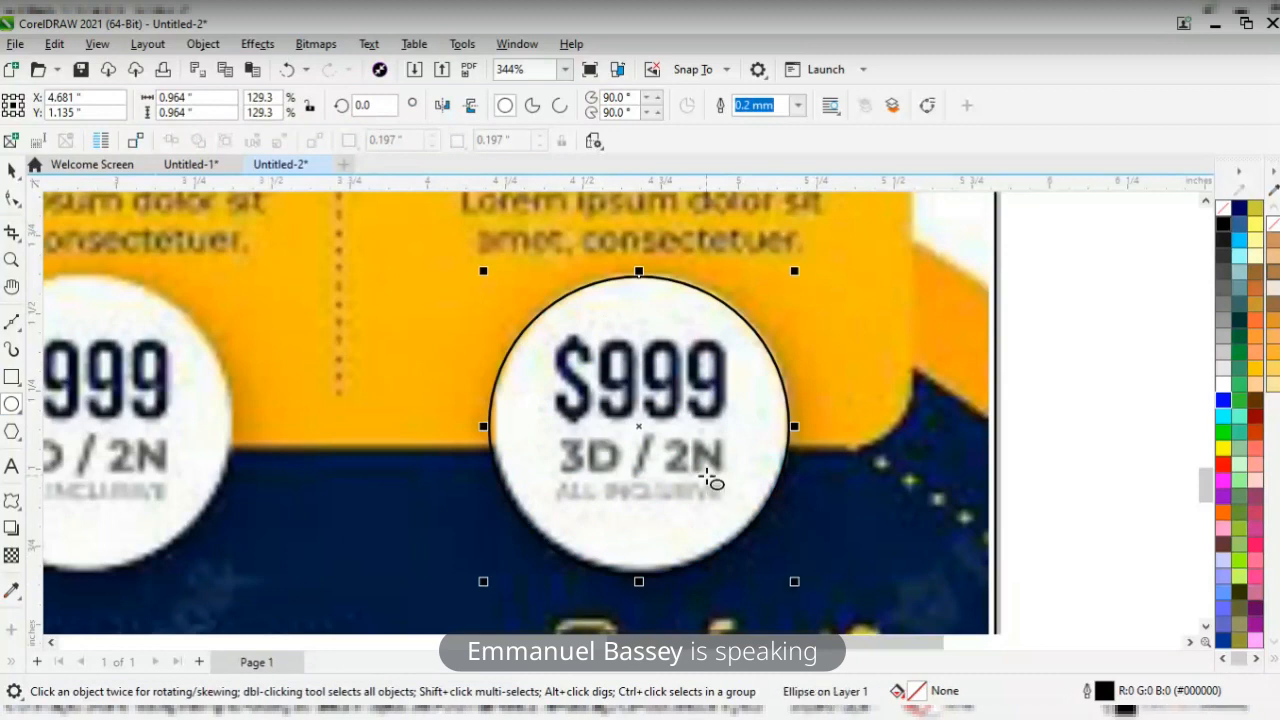
key("Up")
key("Up")
key("Right")
key("Right")
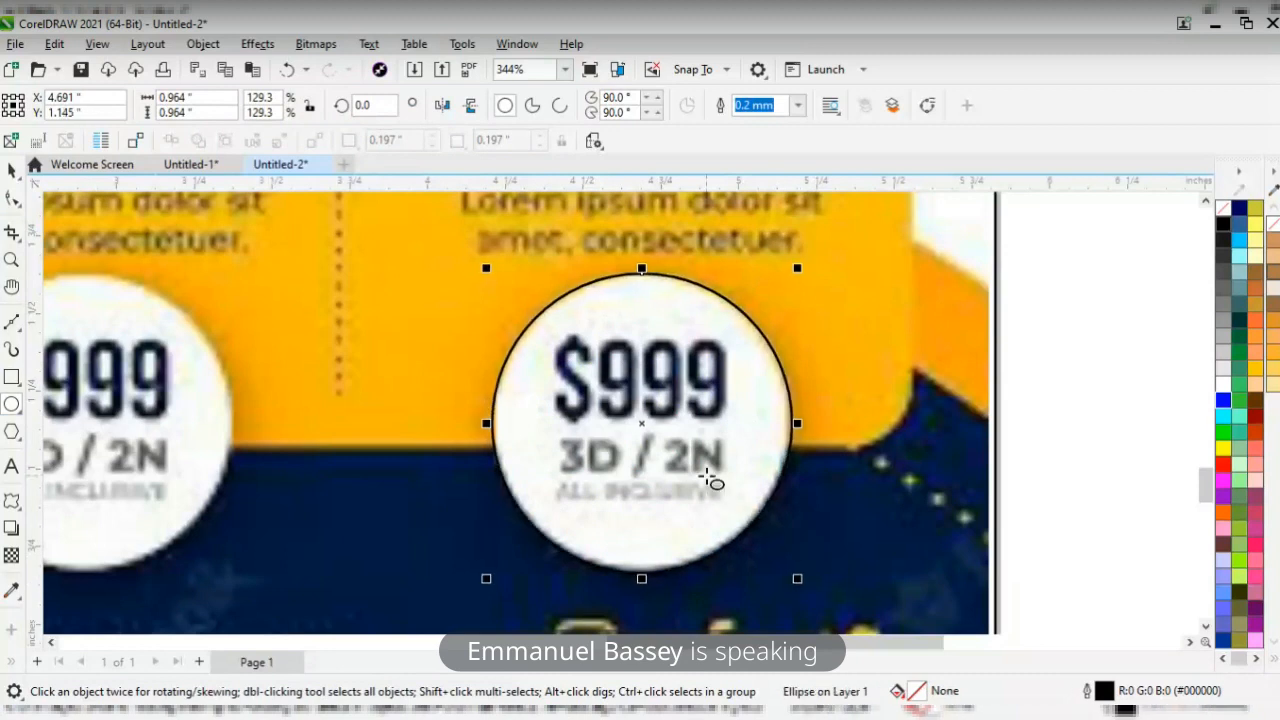
key("Up")
key("F3")
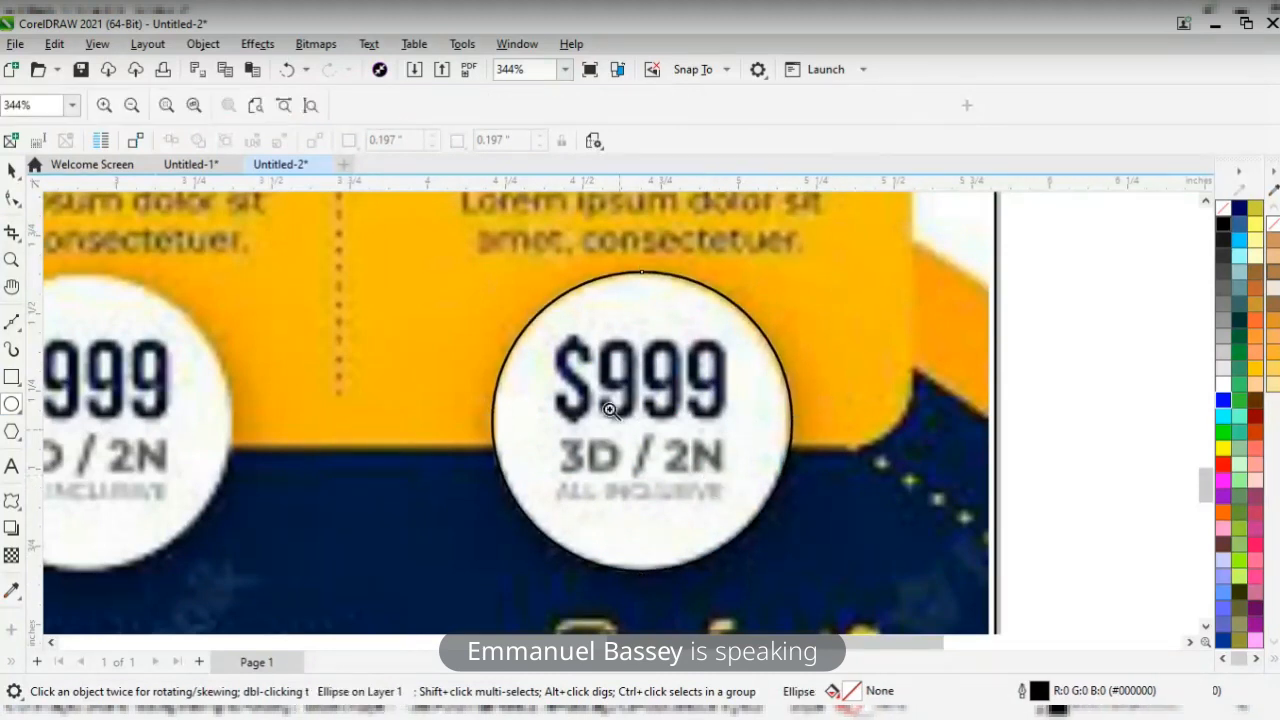
key("space")
left_click(804, 390)
- Draw a circle about 0.46 inches across and place it over the navy airplane icon above the first price column
key("space")
key("F3")
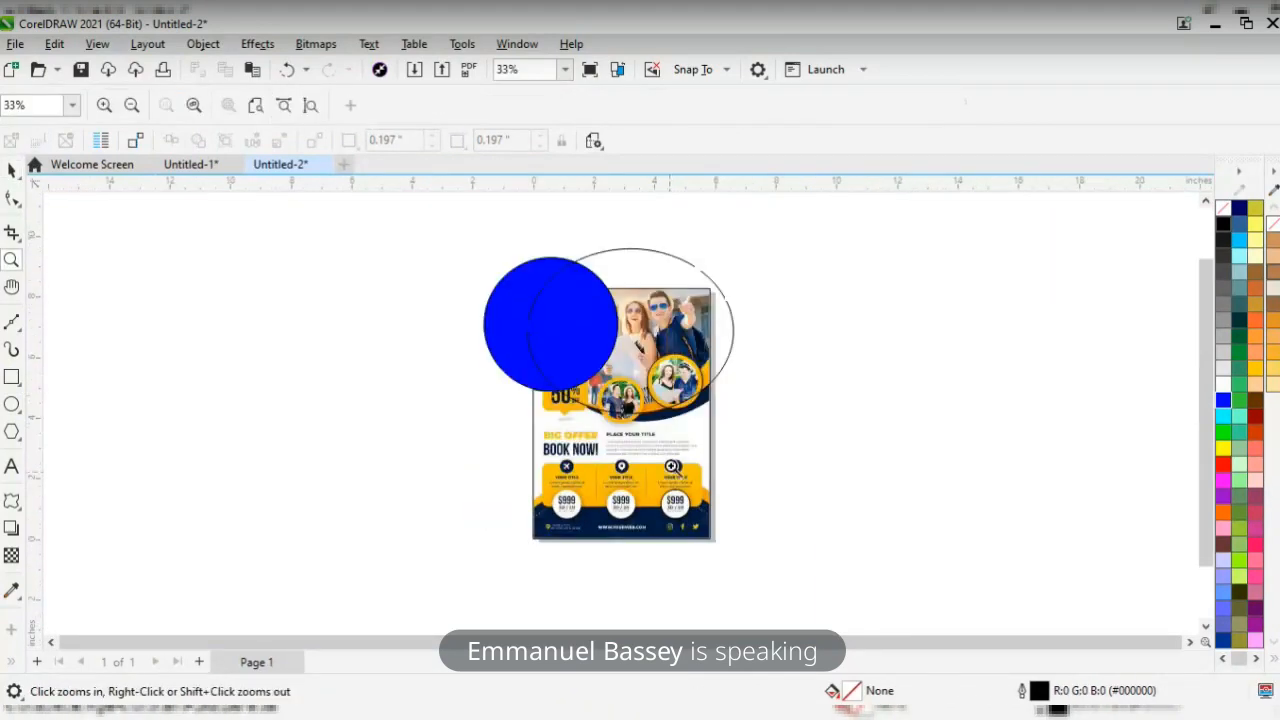
left_click_drag(494, 435, 776, 563)
key("space")
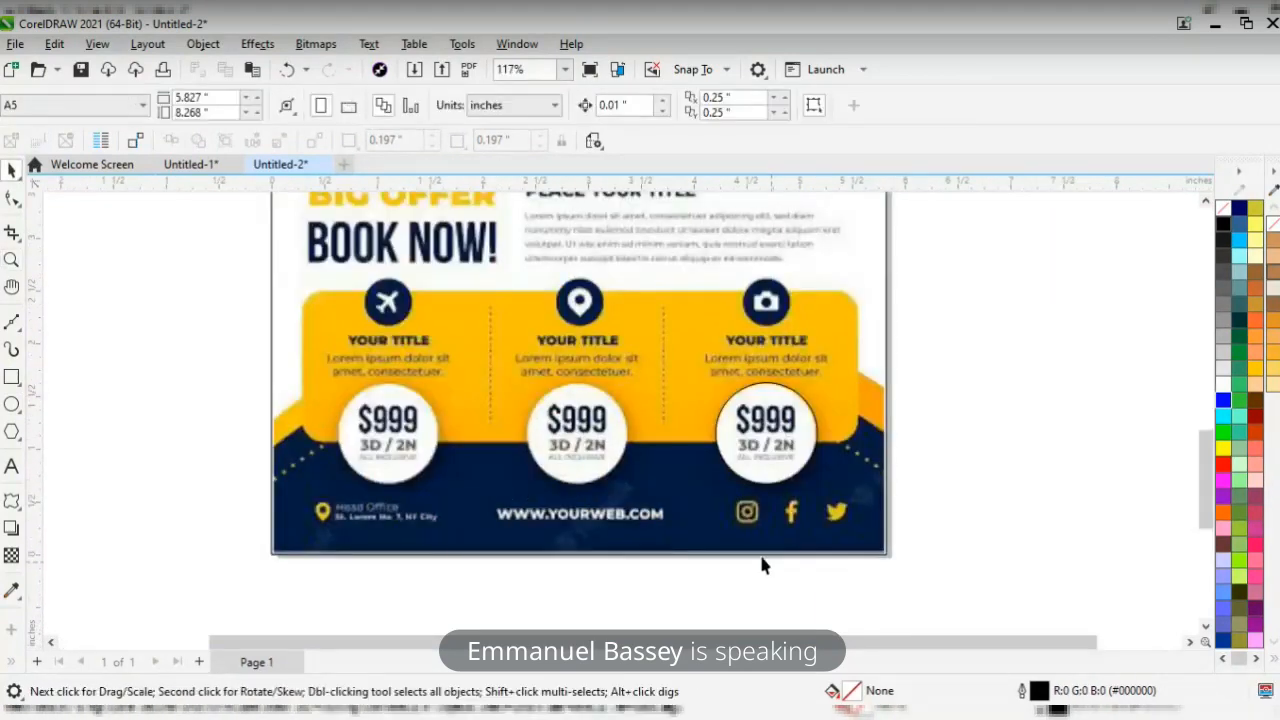
left_click(12, 404)
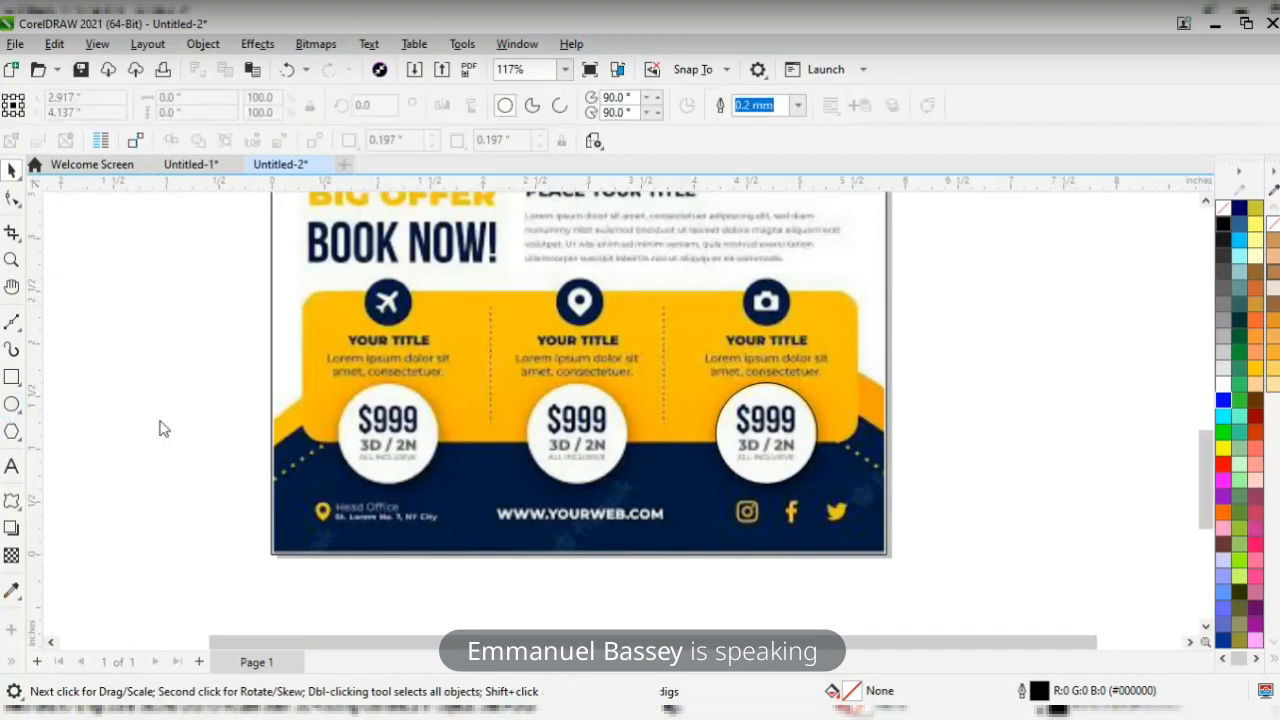
left_click_drag(163, 352, 386, 300)
left_click(12, 170)
key("F2")
left_click_drag(335, 256, 451, 359)
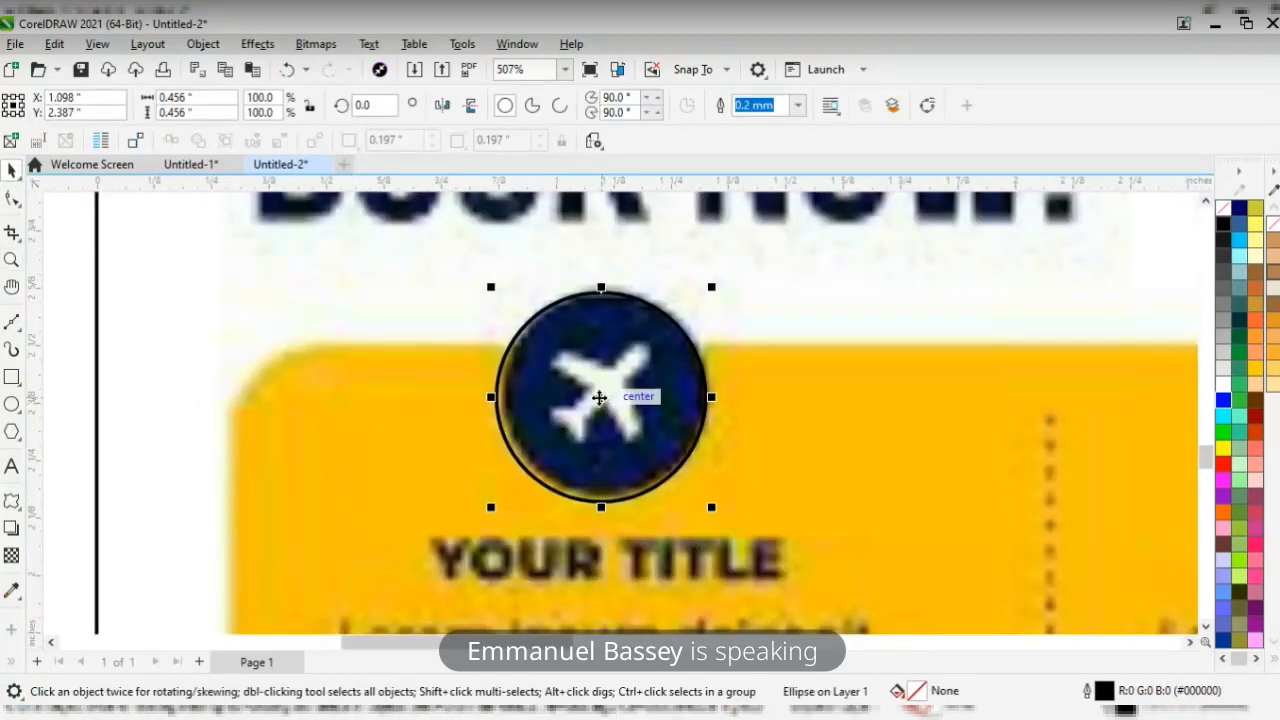
- Enlarge the airplane icon's circle to about 0.49 inches across and nudge it slightly up and right around the navy disc
mouse_move(600, 399)
left_mouse_down()
mouse_move(602, 385)
mouse_move(601, 398)
left_mouse_up()
mouse_move(713, 290)
left_mouse_down()
mouse_move(734, 294)
mouse_move(718, 281)
left_mouse_up()
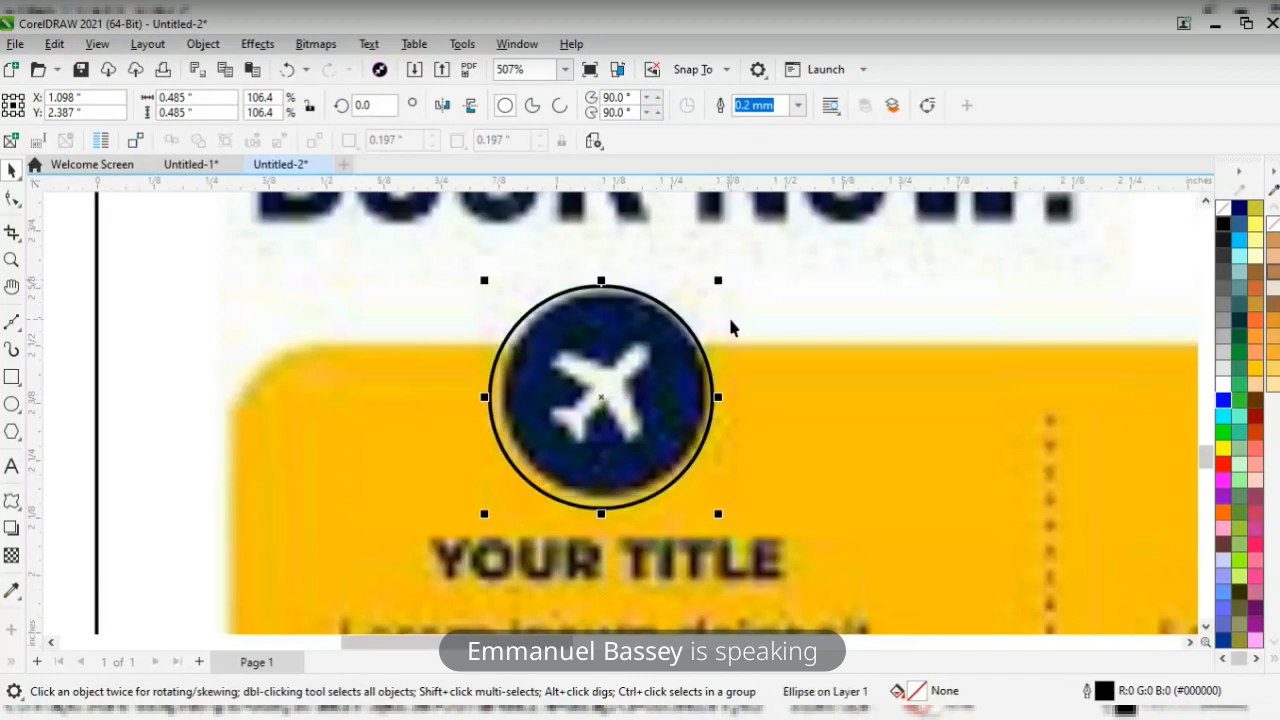
key("Up")
key("Up")
key("Up")
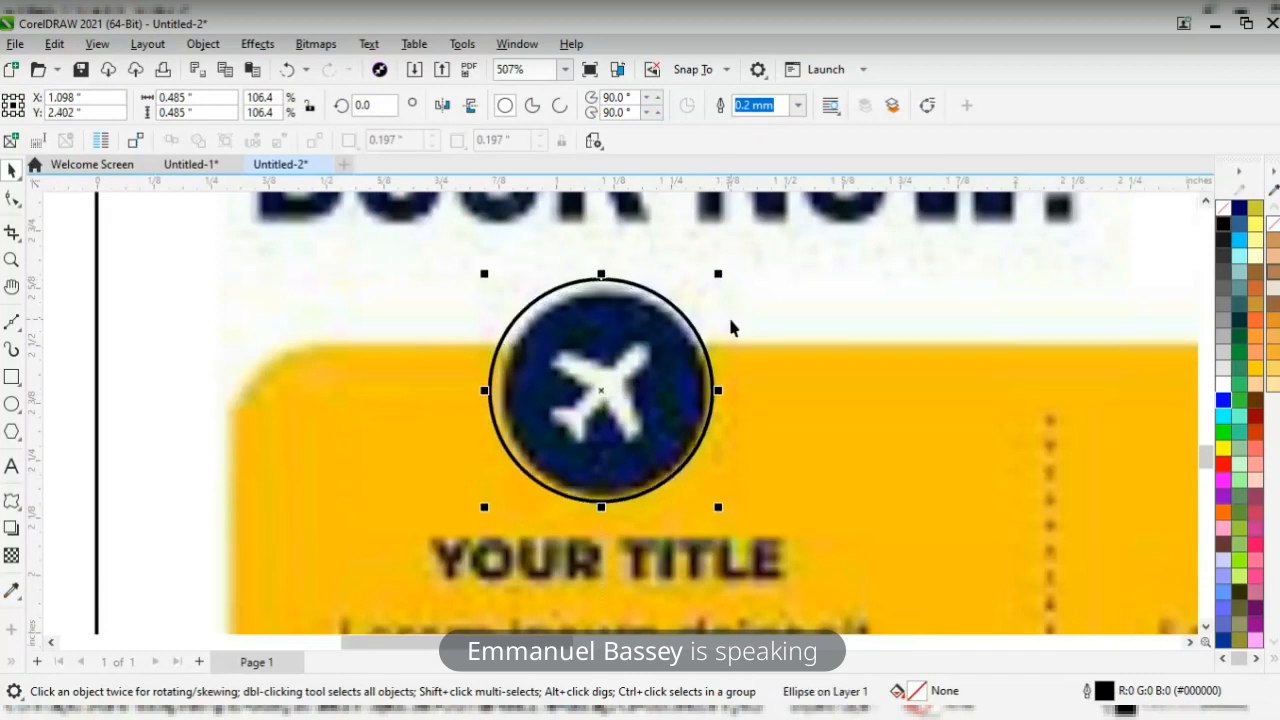
key("Right")
key("Down")
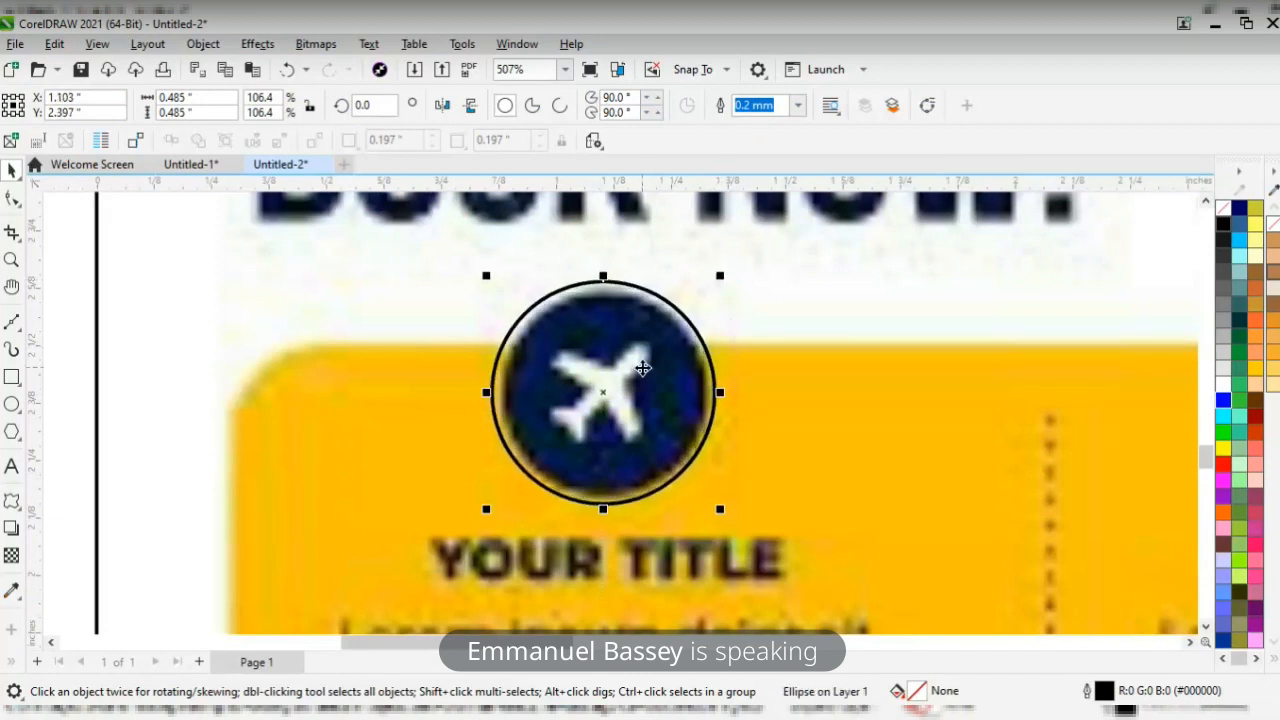
- Shrink the airplane icon's circle to about 0.46 inches across to fit the navy disc
left_click(875, 371)
key("z")
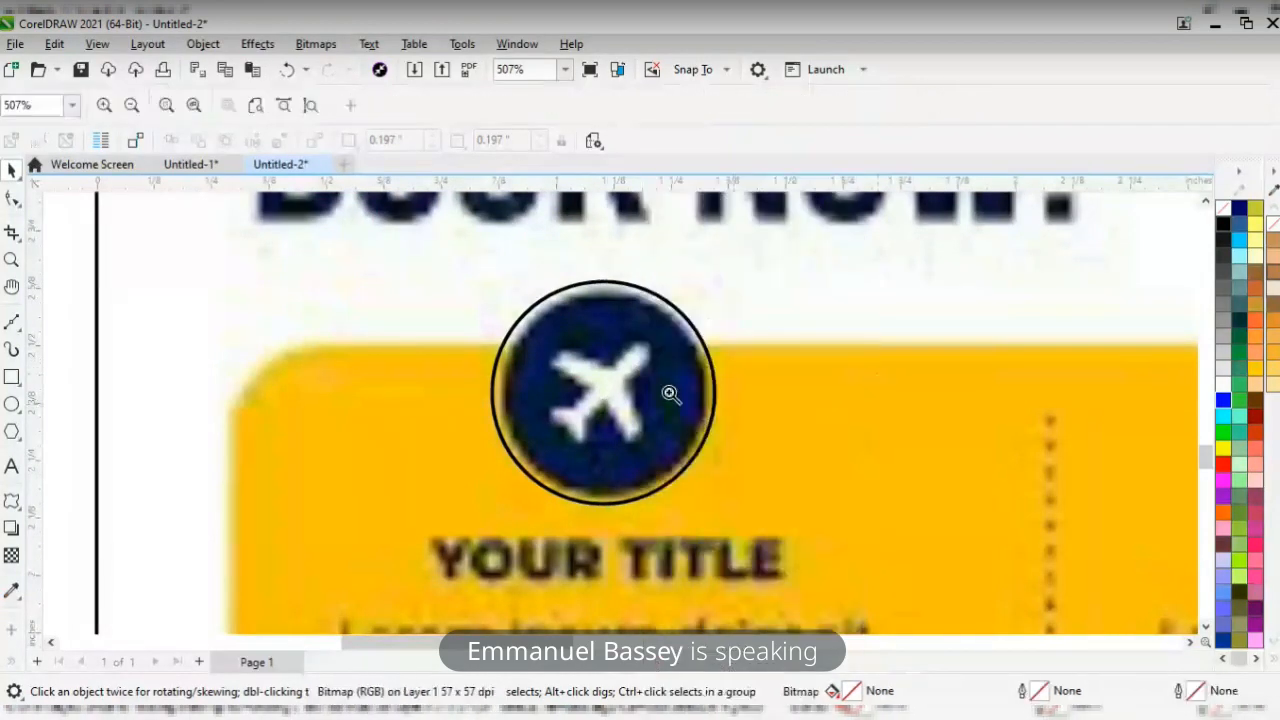
right_click(628, 401)
right_click(628, 401)
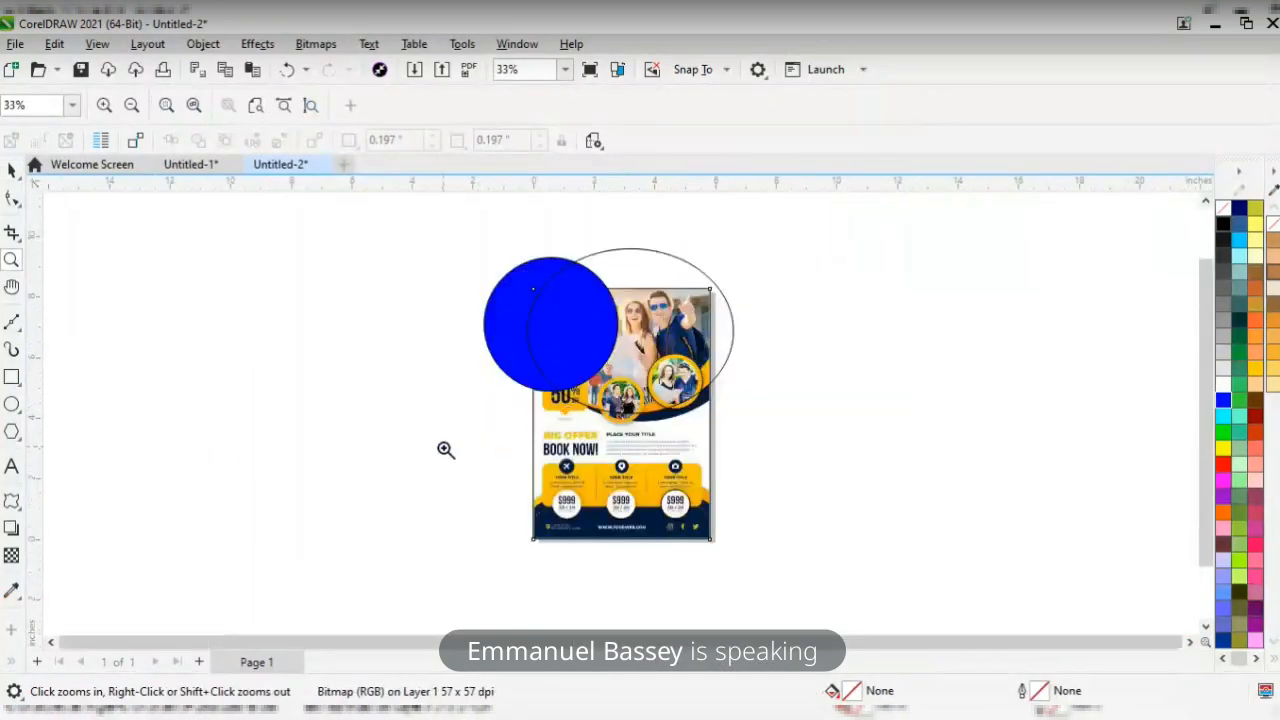
left_click_drag(463, 427, 785, 550)
key("space")
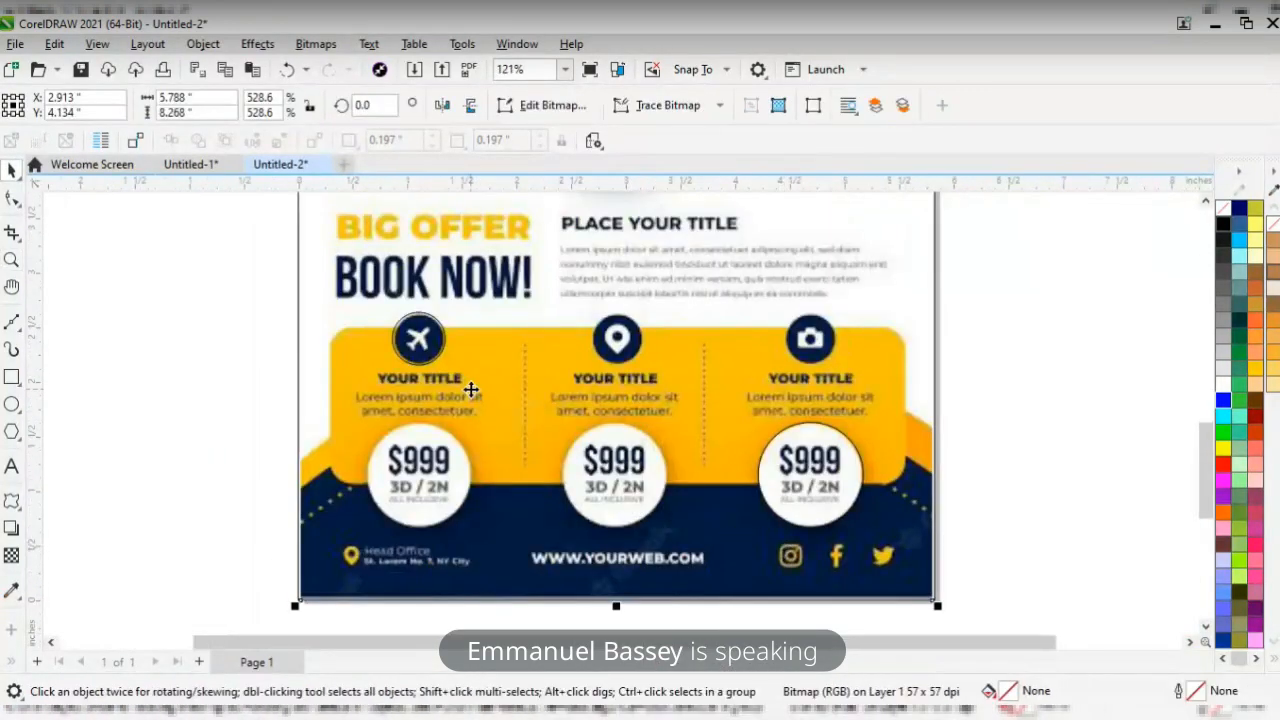
key("z")
left_click_drag(346, 286, 506, 394)
key("space")
left_click(668, 312)
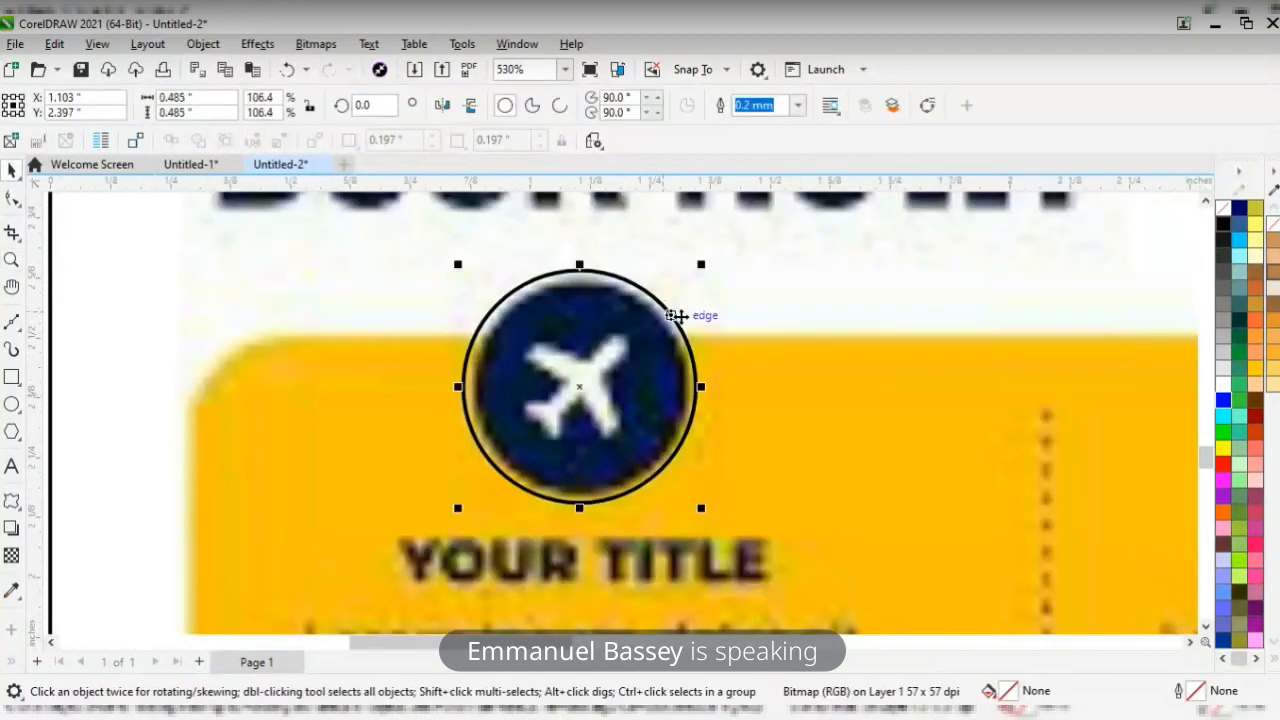
left_click_drag(703, 272, 701, 273)
- Move the reference flyer image off the page to the empty area on its left, leaving the traced outlines in place
key("z")
right_click(623, 366)
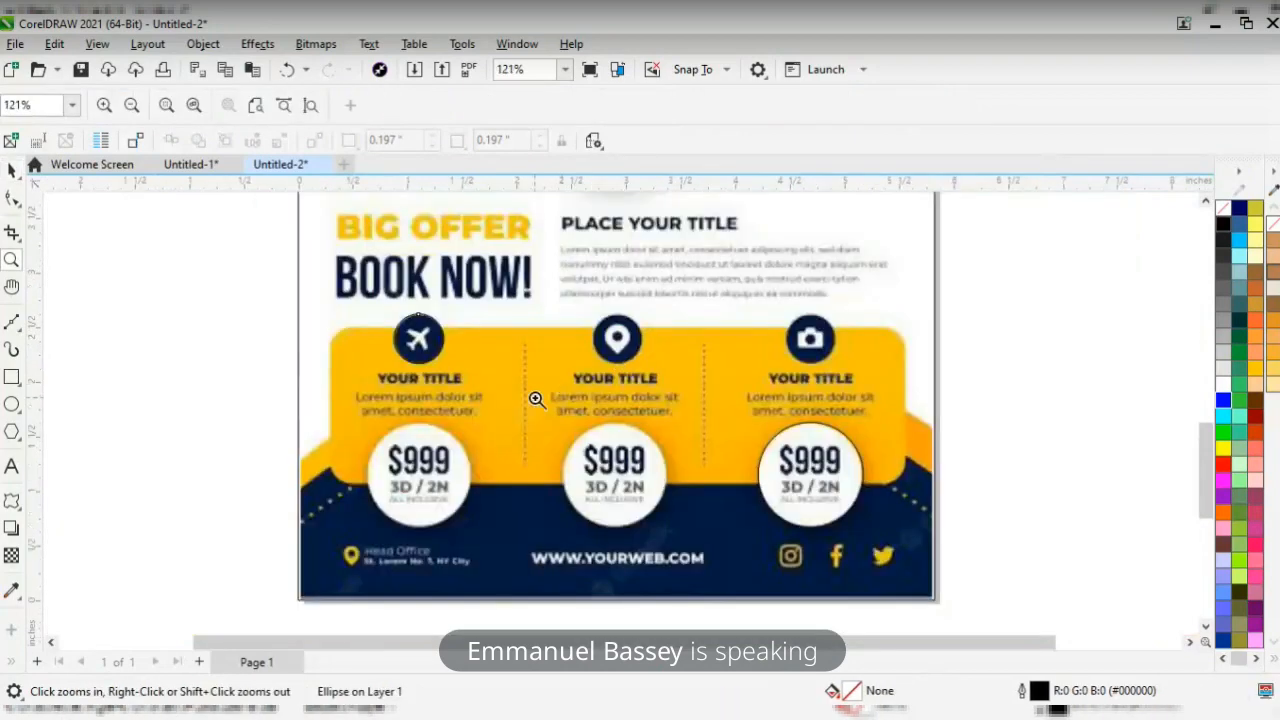
right_click(483, 369)
key("space")
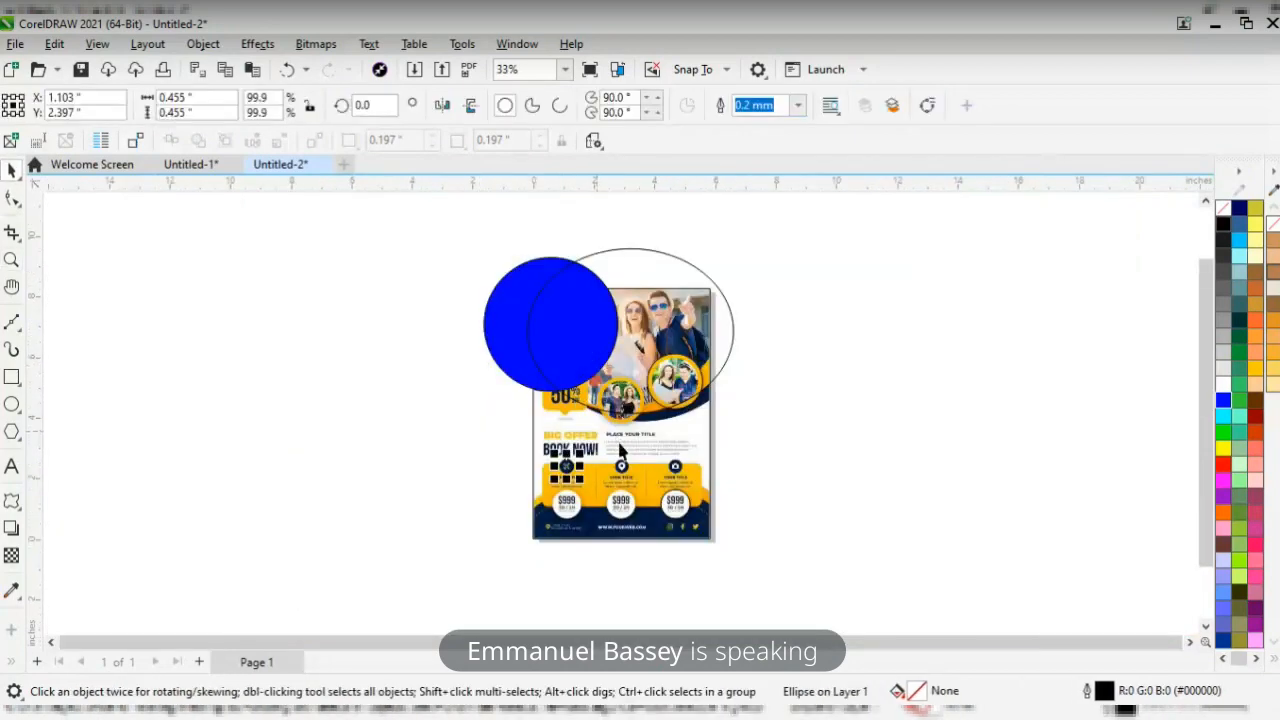
left_click(650, 434)
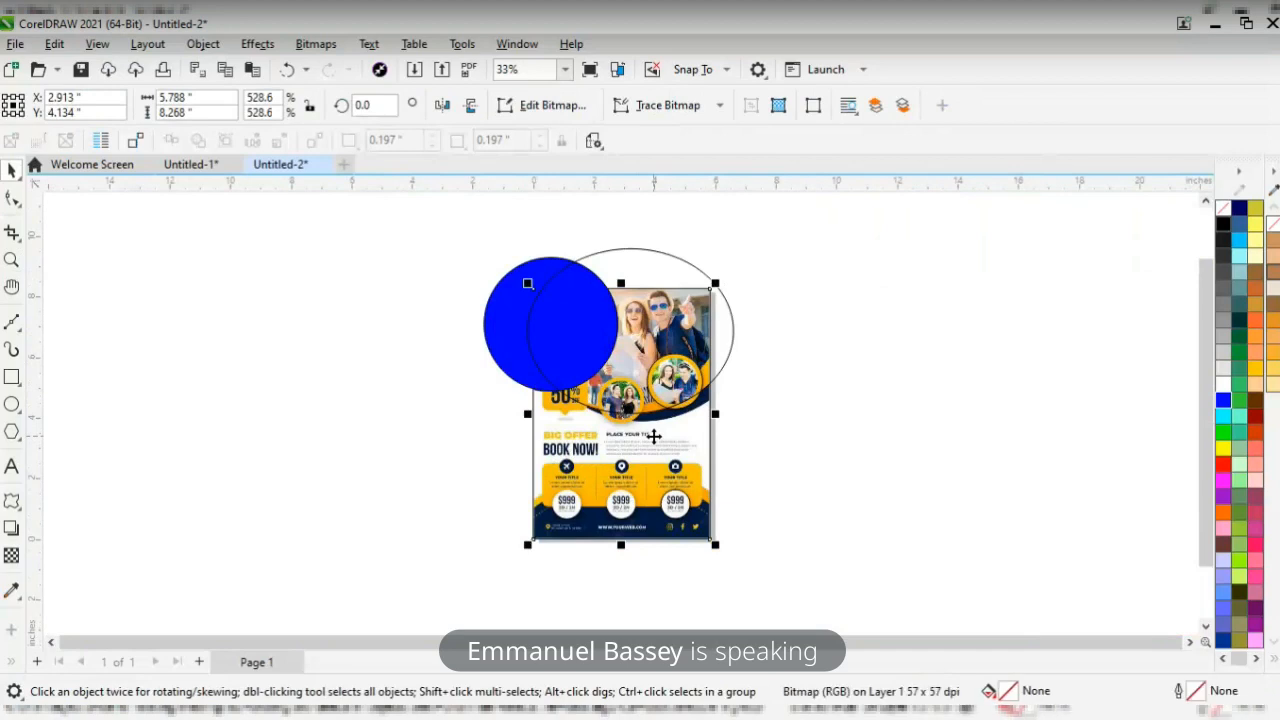
left_click_drag(653, 436, 361, 402)
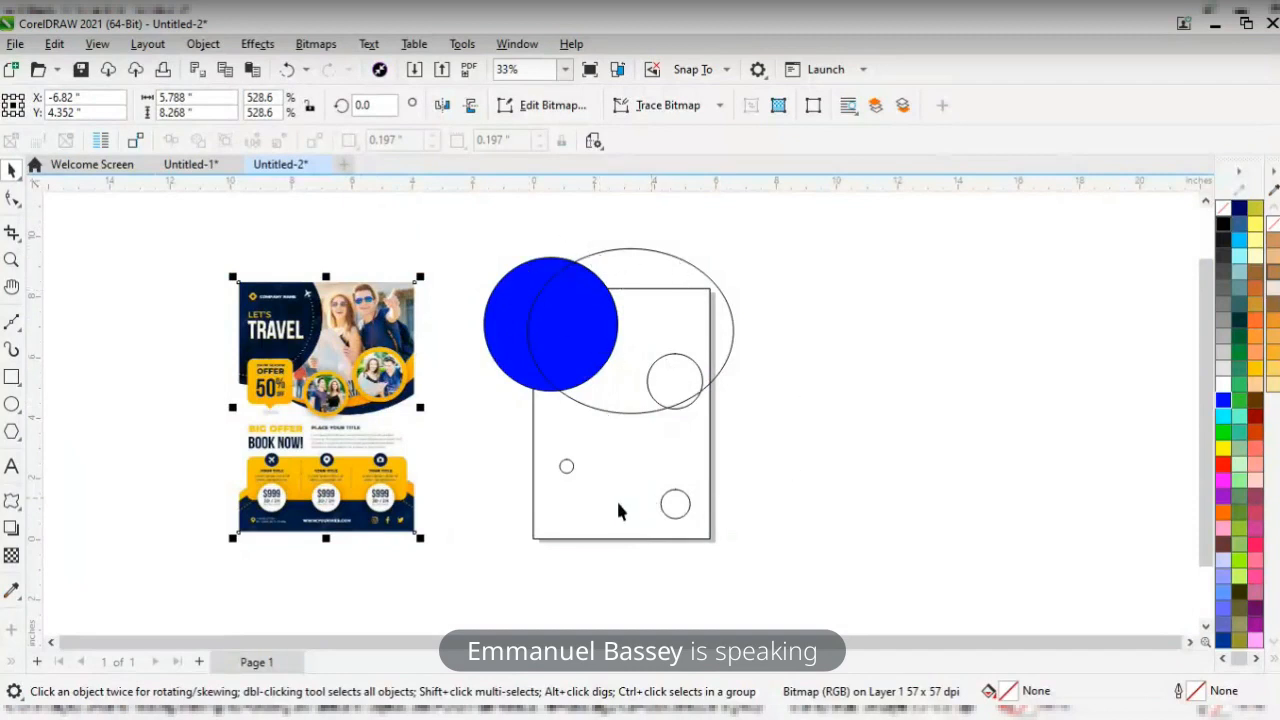
left_click(544, 539)
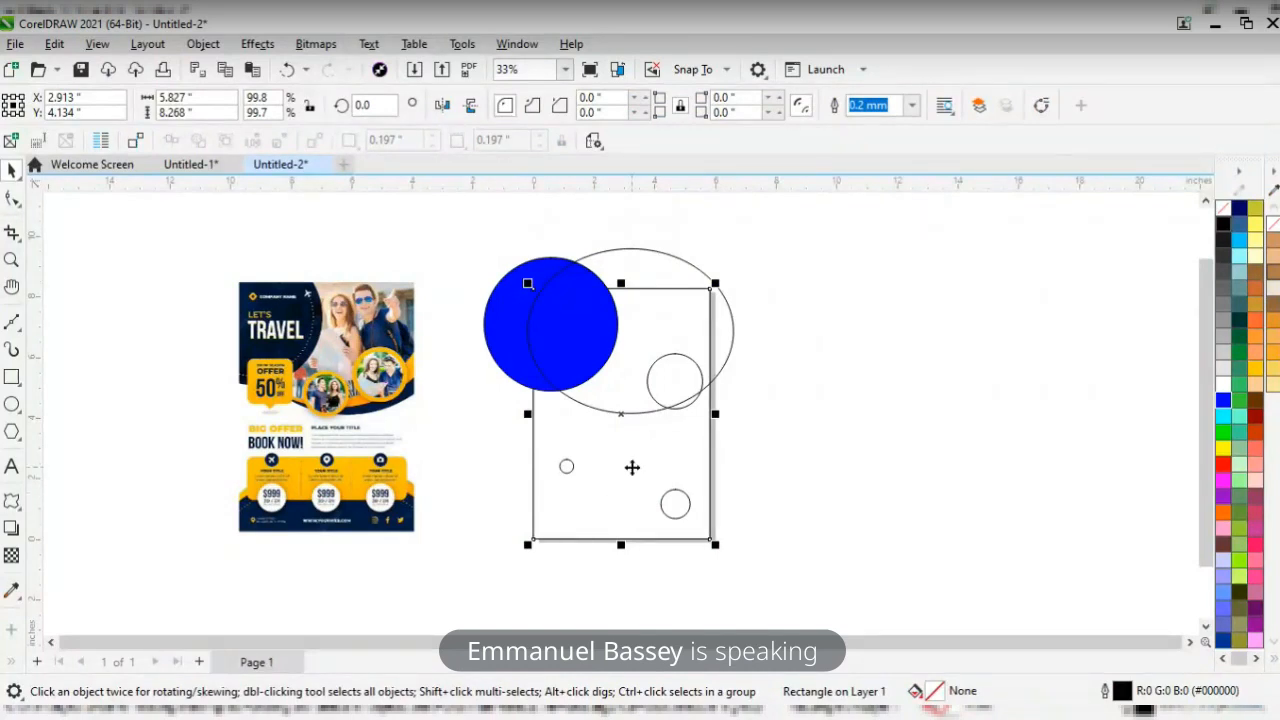
left_click(776, 480)
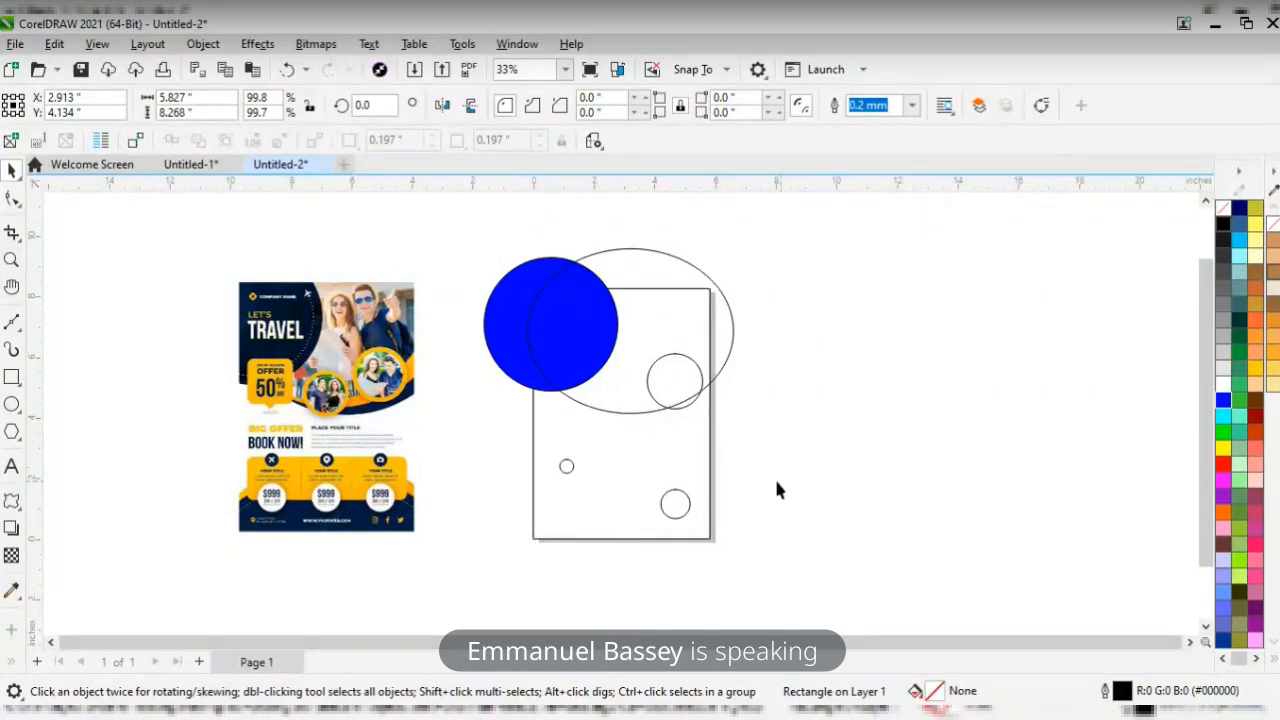
- Fill the large ellipse outline over the upper part of the page with deep yellow (#FFCC00)
left_click(550, 430)
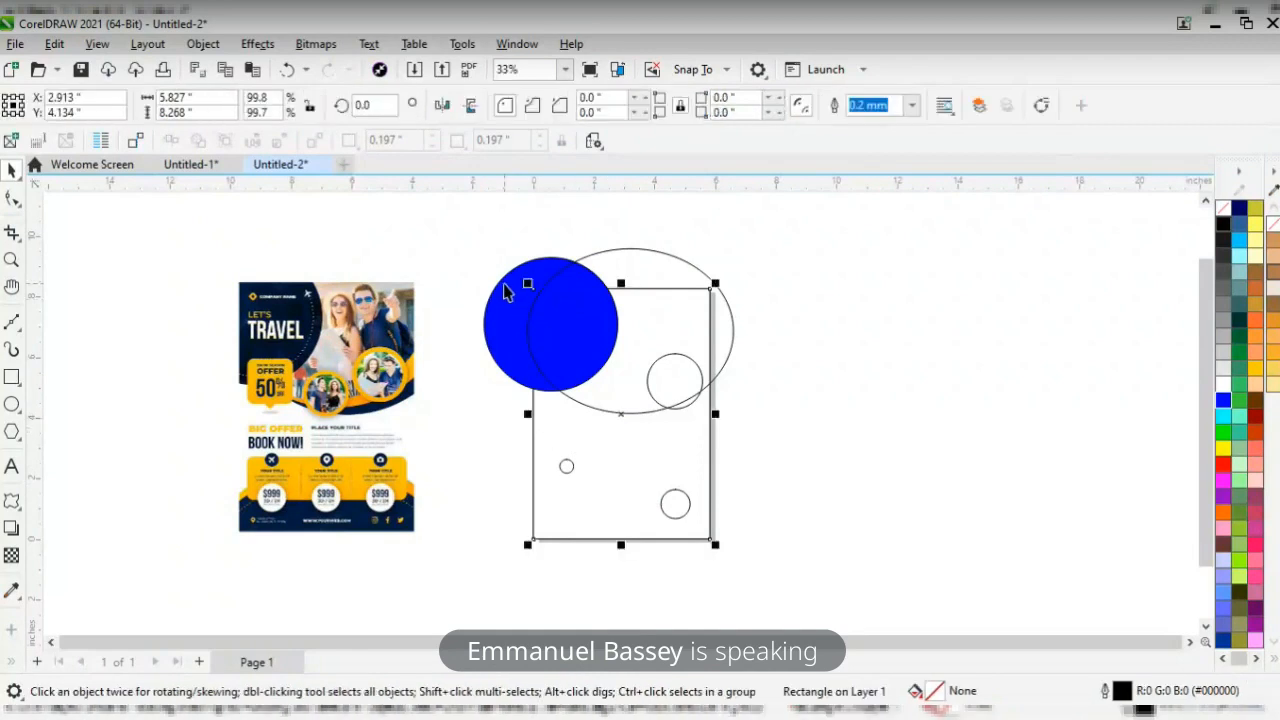
left_click(504, 287)
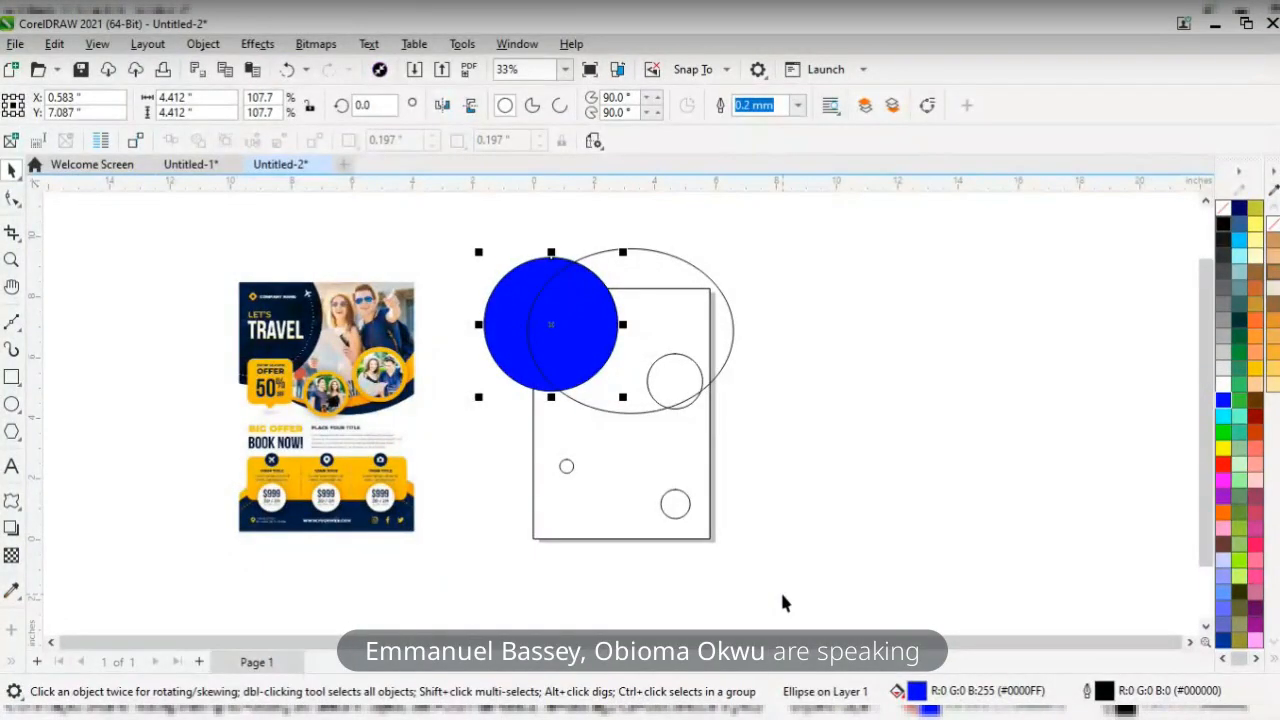
scroll(783, 600, "up", 1)
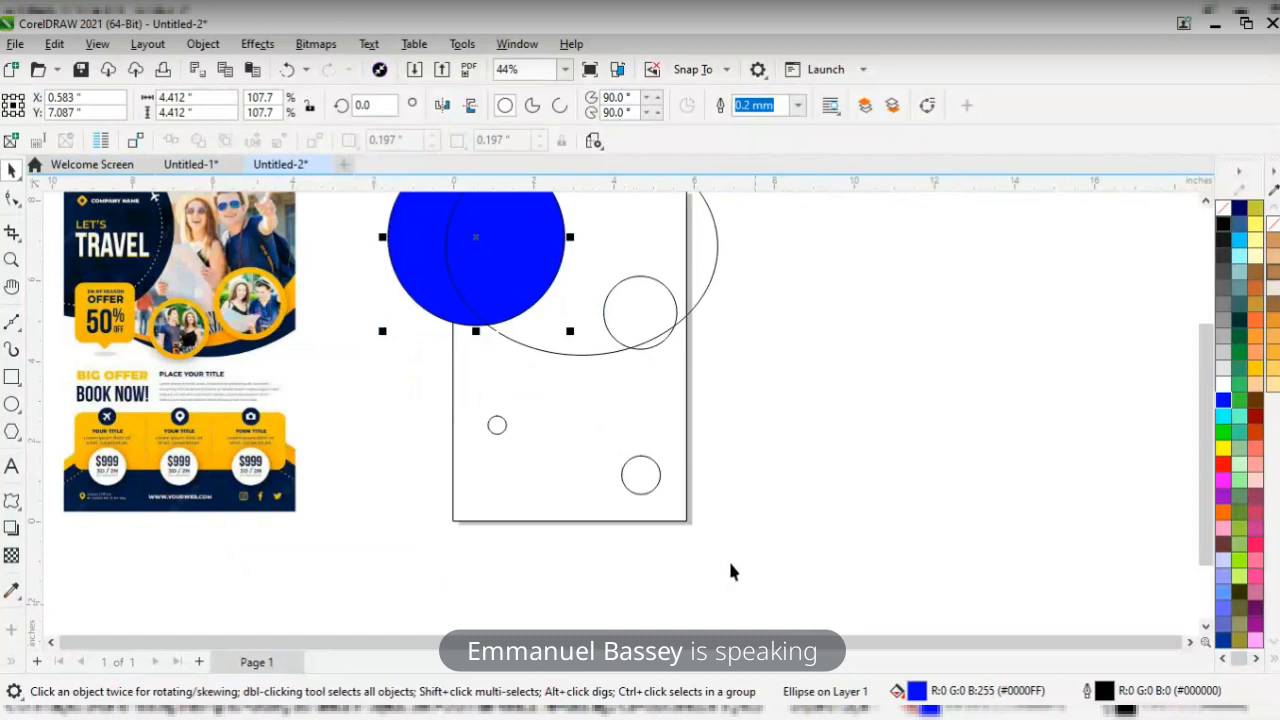
left_click(1205, 201)
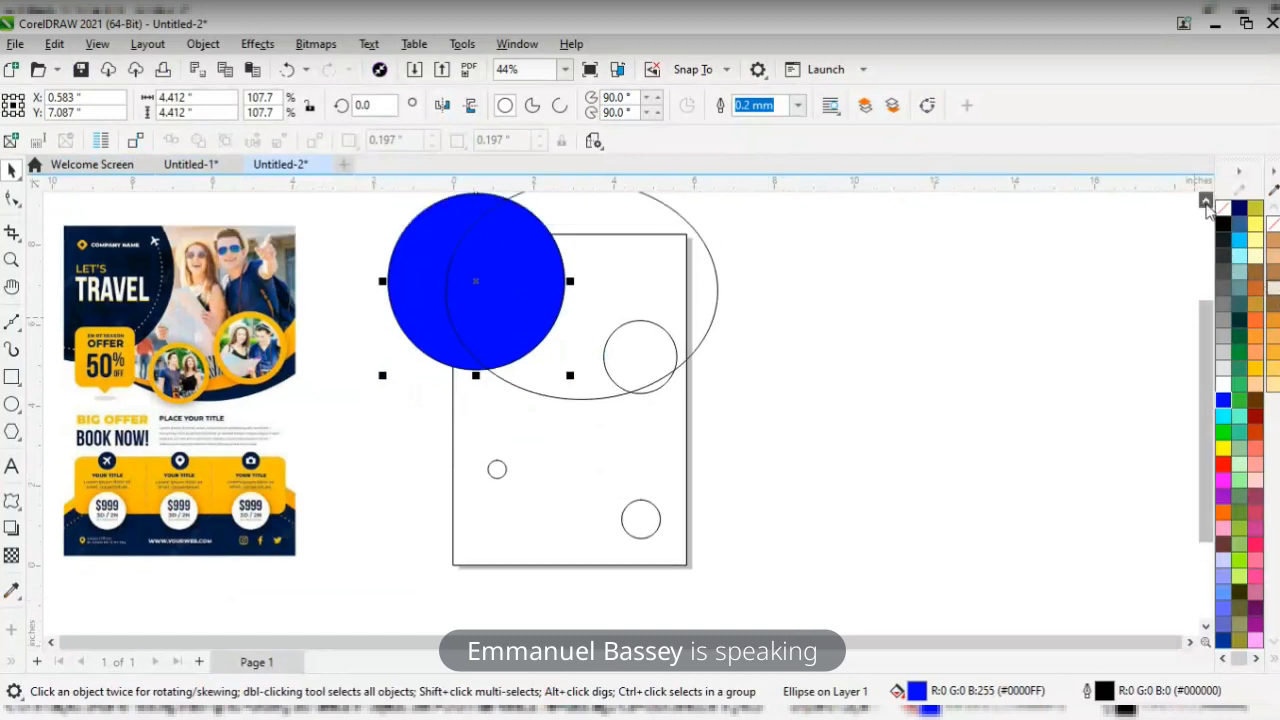
left_click(1205, 201)
left_click(612, 485)
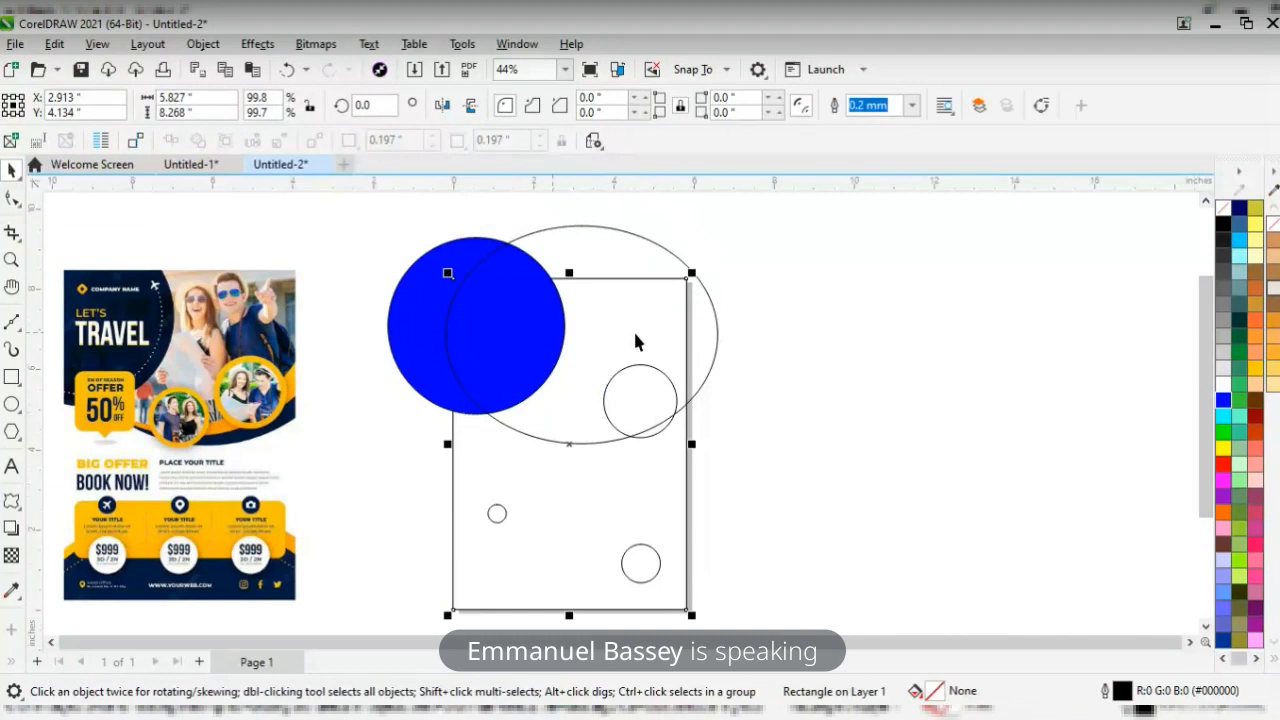
left_click(712, 328)
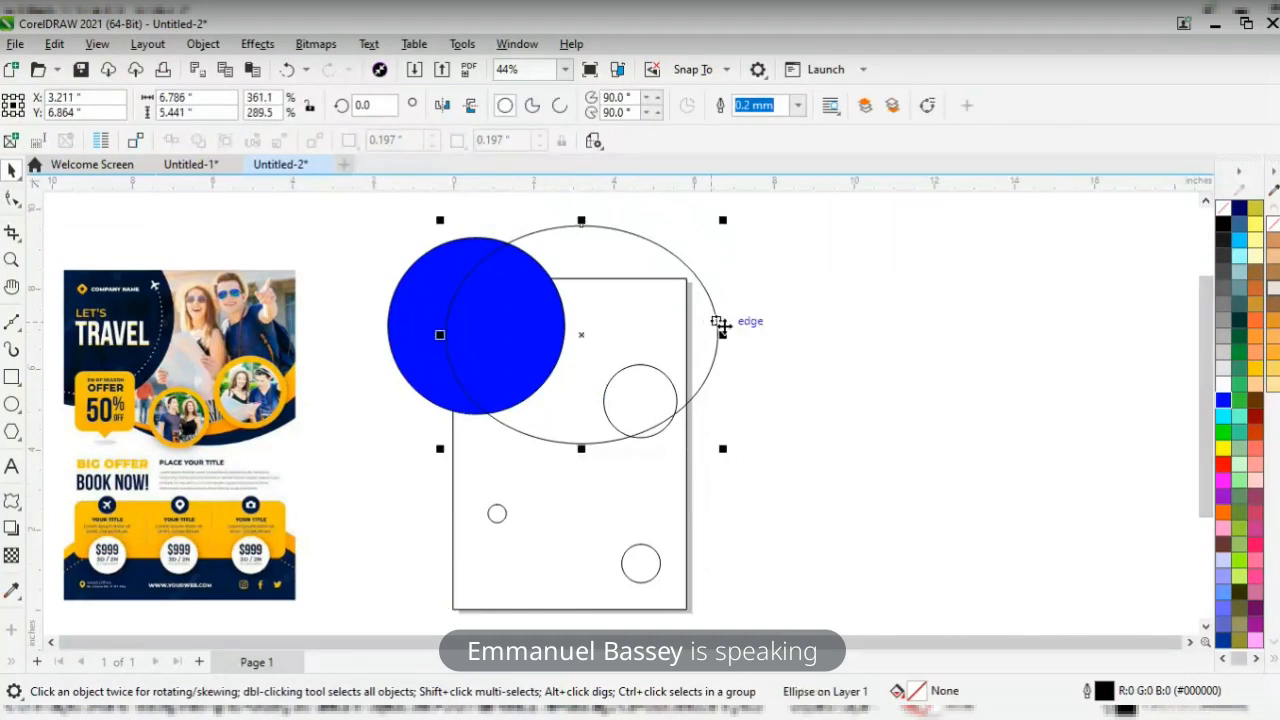
left_click(1255, 367)
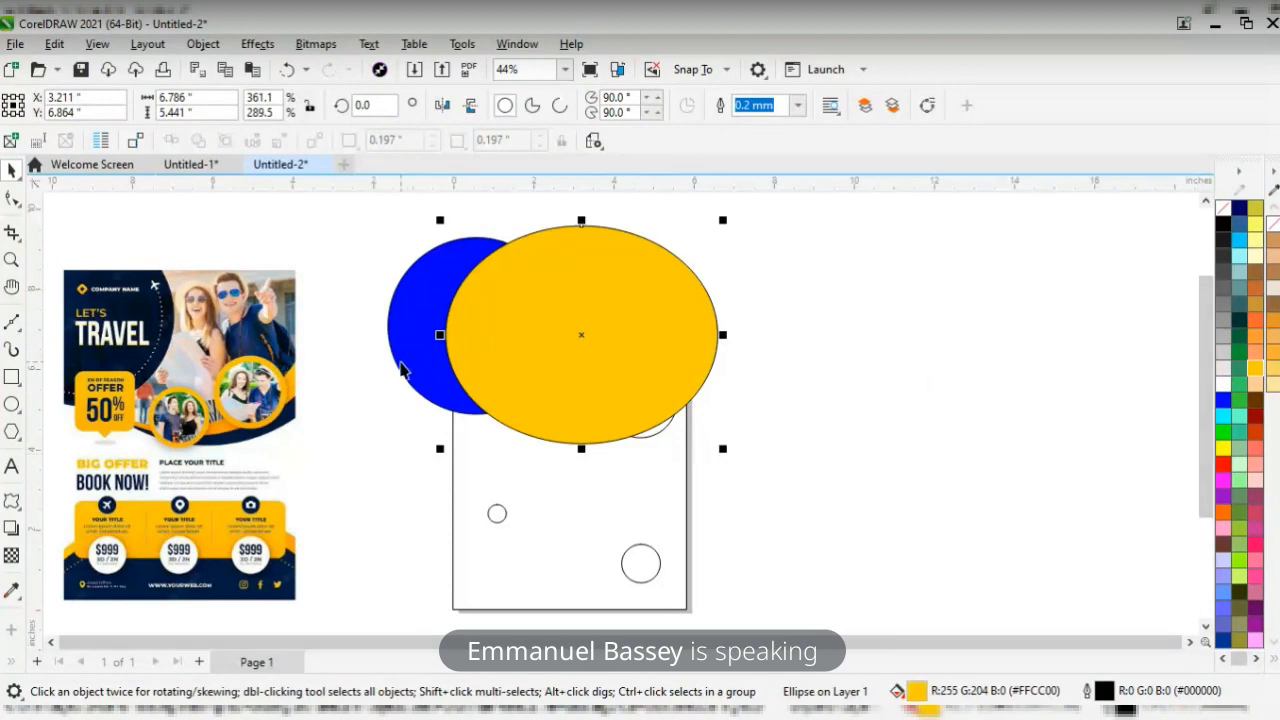
- Move the reference flyer image closer to the page and fill the page-sized rectangle with red (#FF0000)
left_click(146, 376)
left_click_drag(146, 376, 216, 377)
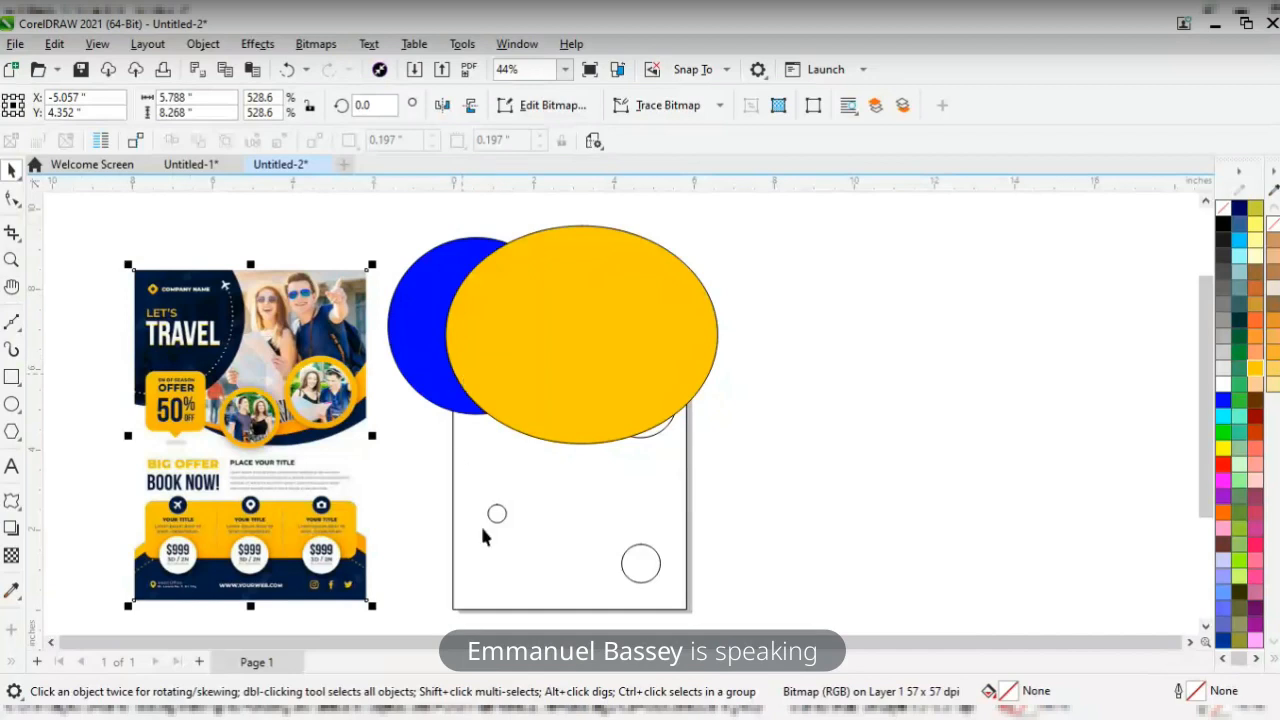
left_click(464, 565)
left_click(1223, 463)
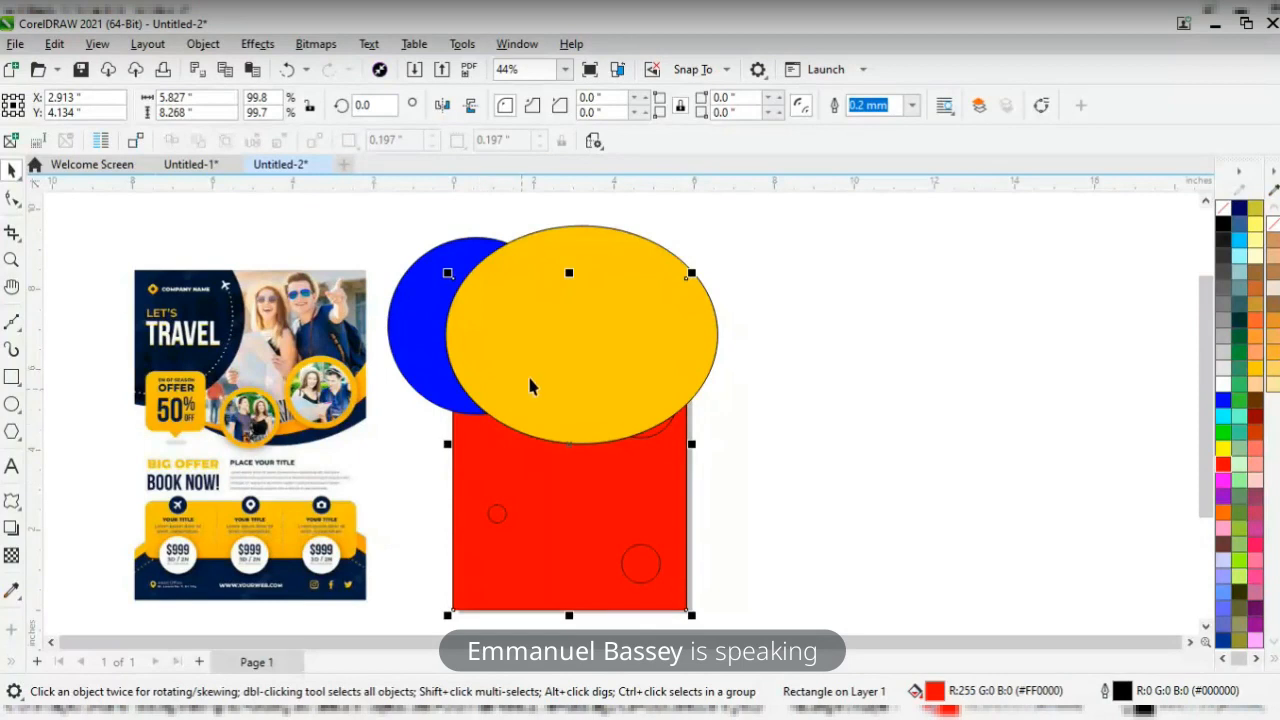
- Move the yellow ellipse off the page to its right and PowerClip the blue circle inside the red rectangle
left_click_drag(543, 366, 953, 376)
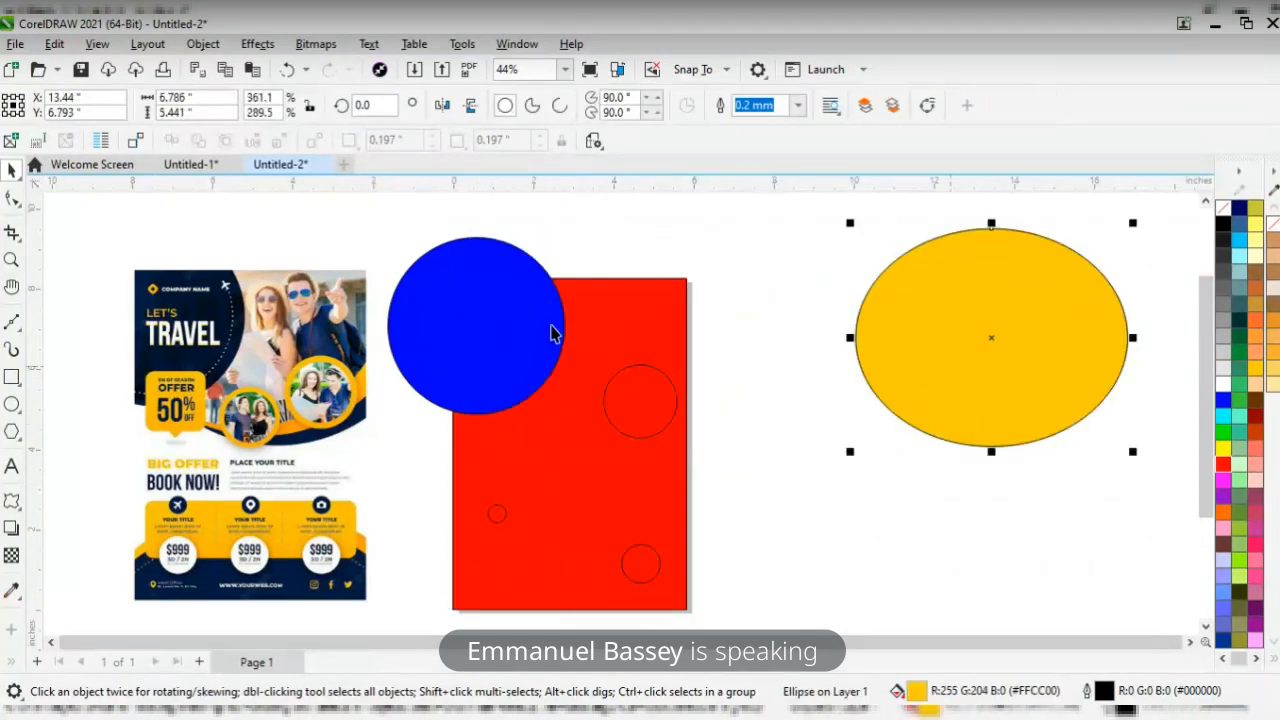
left_click(507, 311)
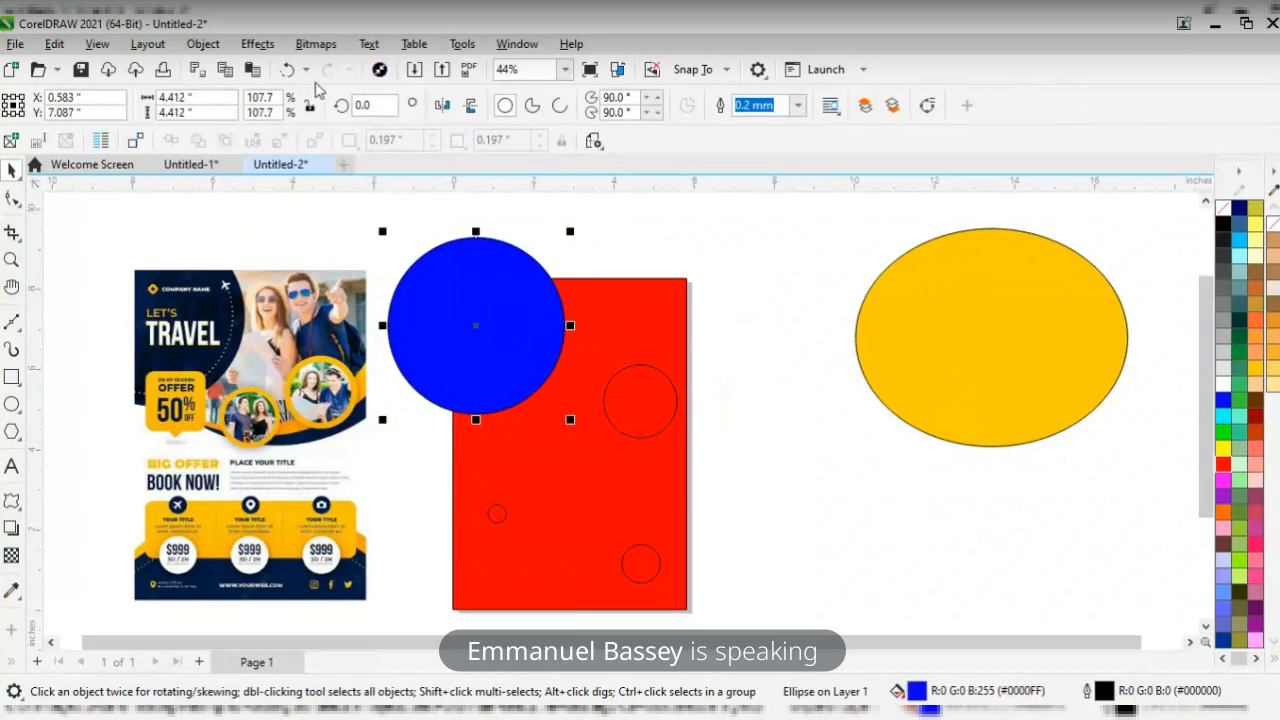
left_click(257, 45)
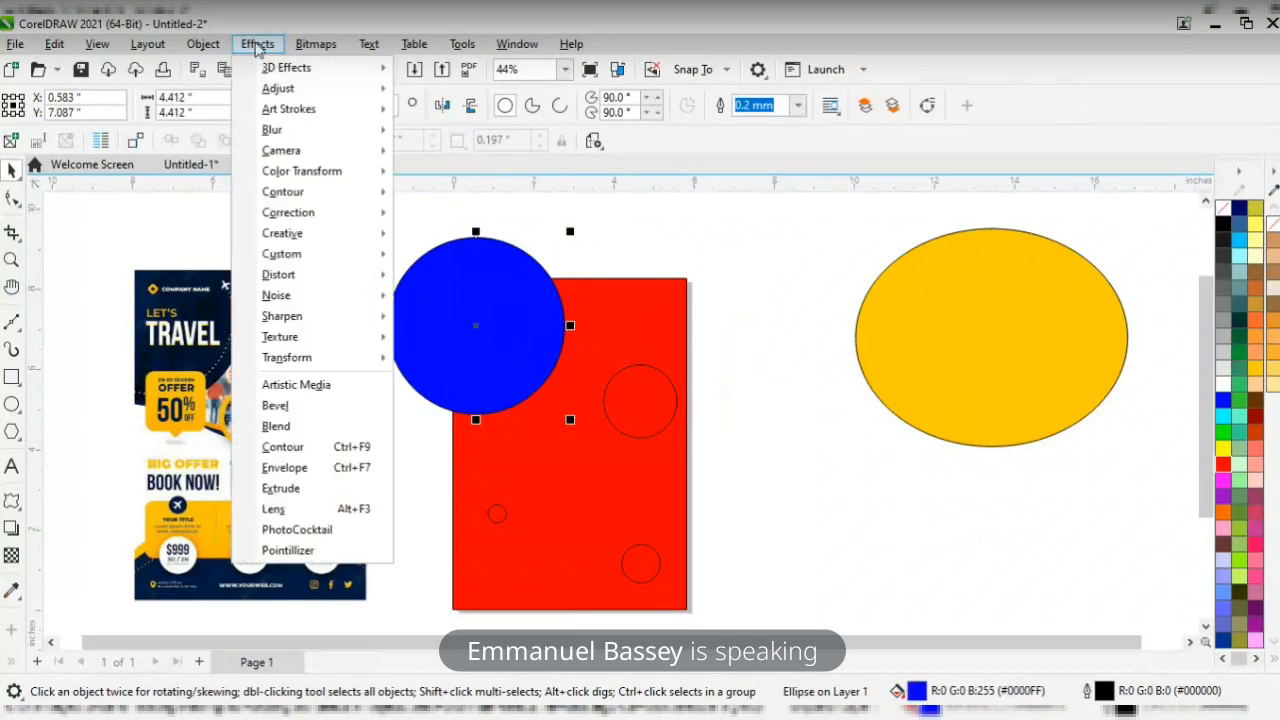
mouse_move(203, 46)
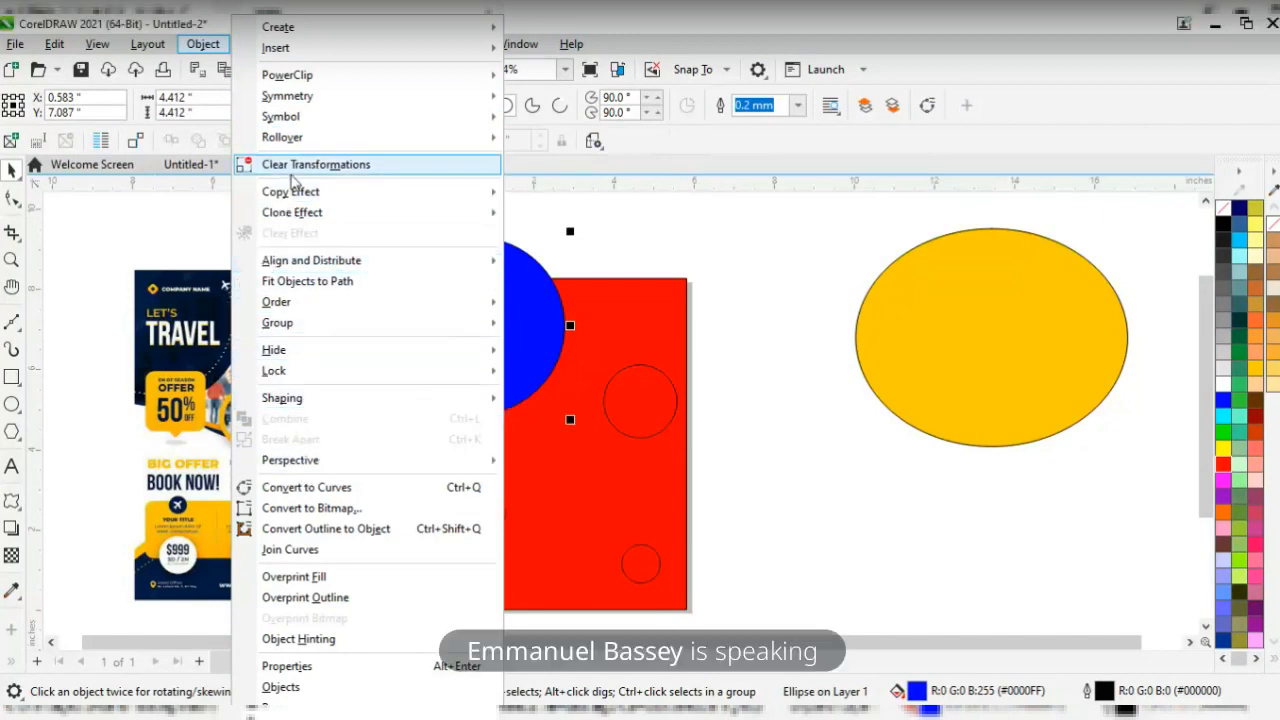
mouse_move(307, 77)
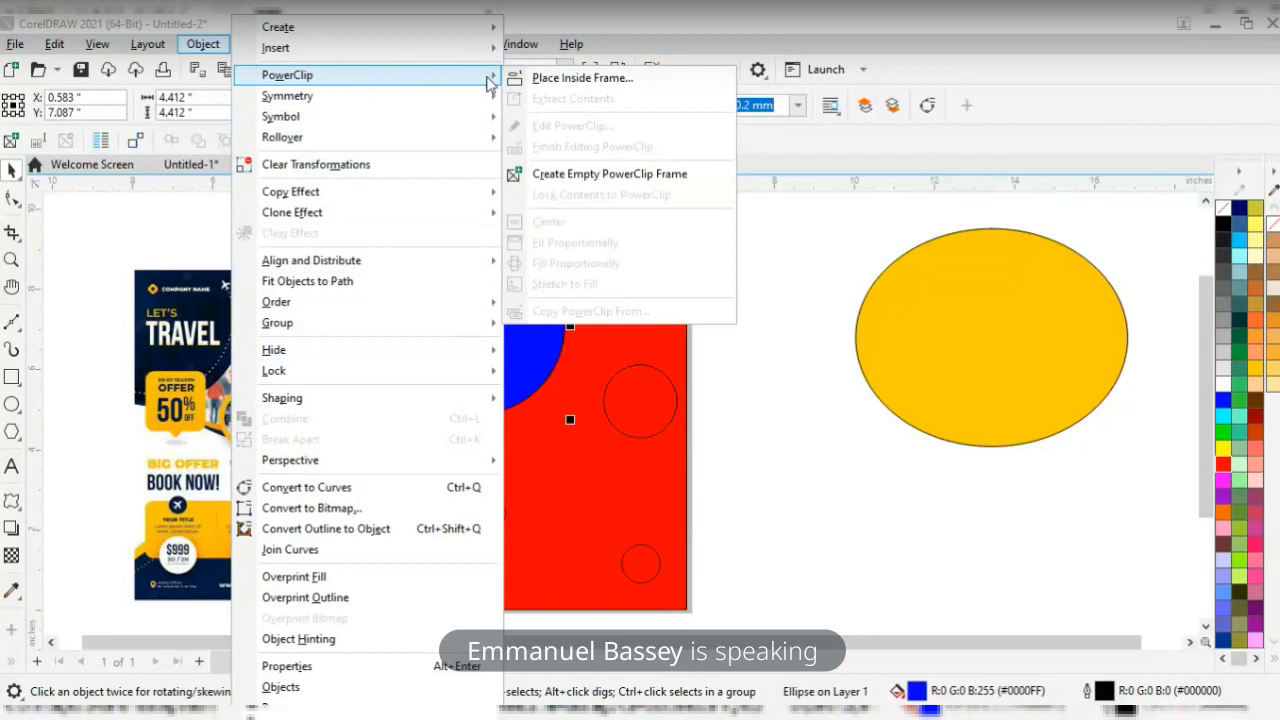
left_click(545, 80)
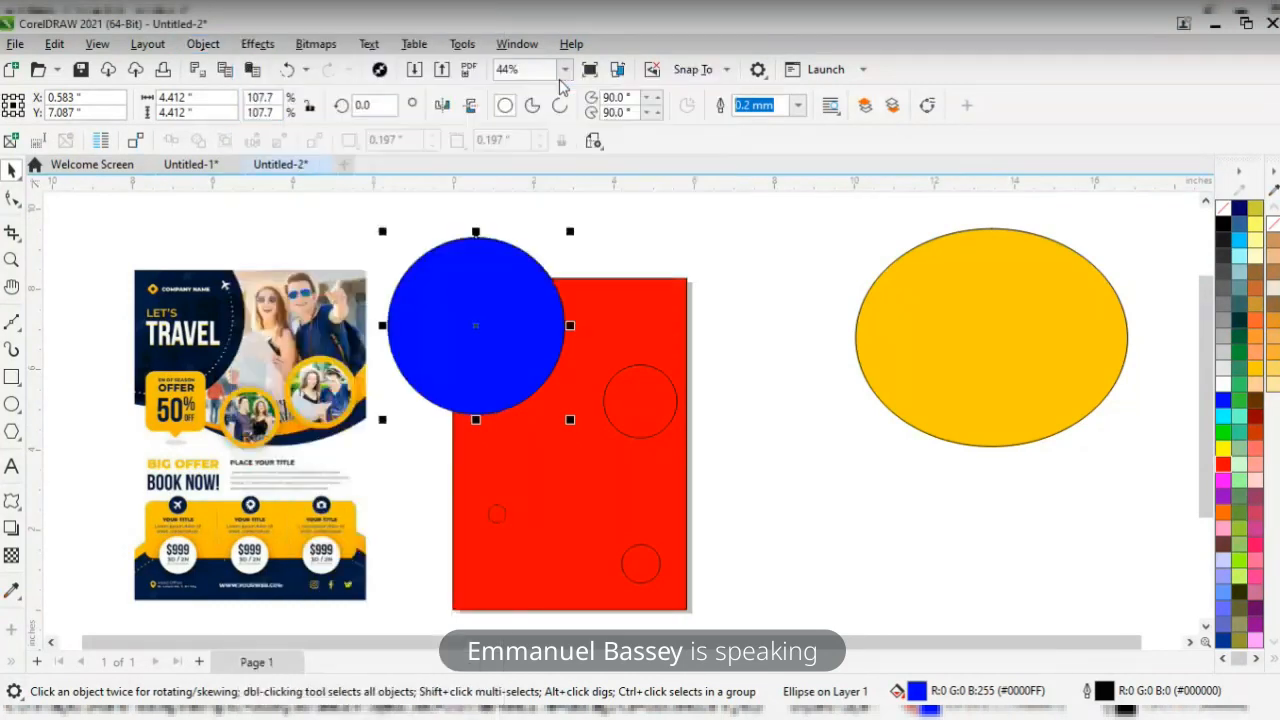
left_click(575, 375)
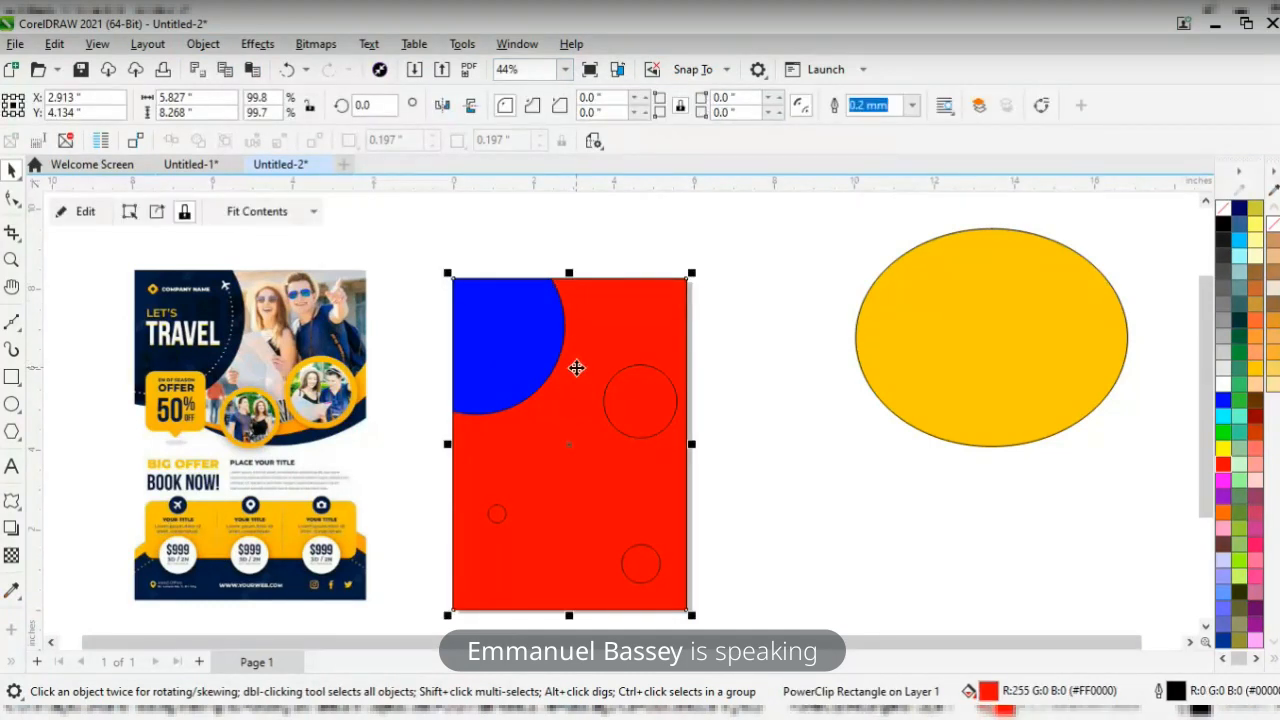
- PowerClip the yellow ellipse inside the red page rectangle together with the blue circle, then deselect
left_click(1005, 347)
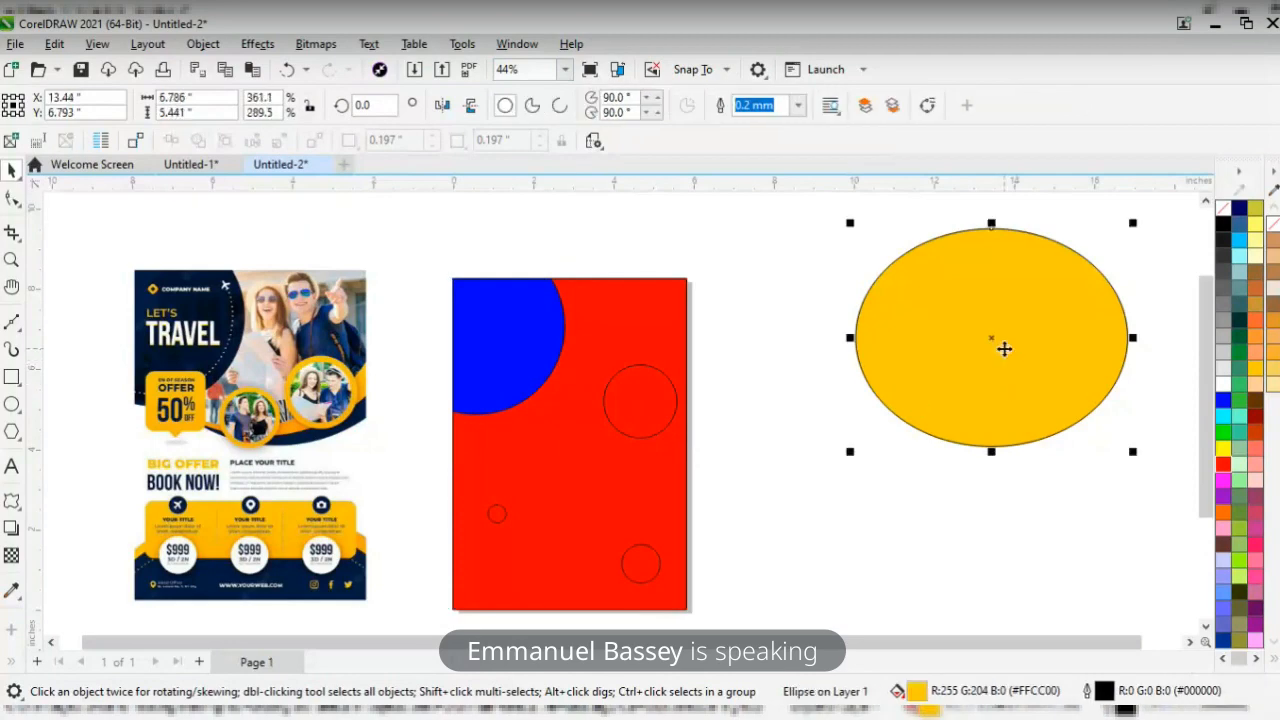
left_click(203, 44)
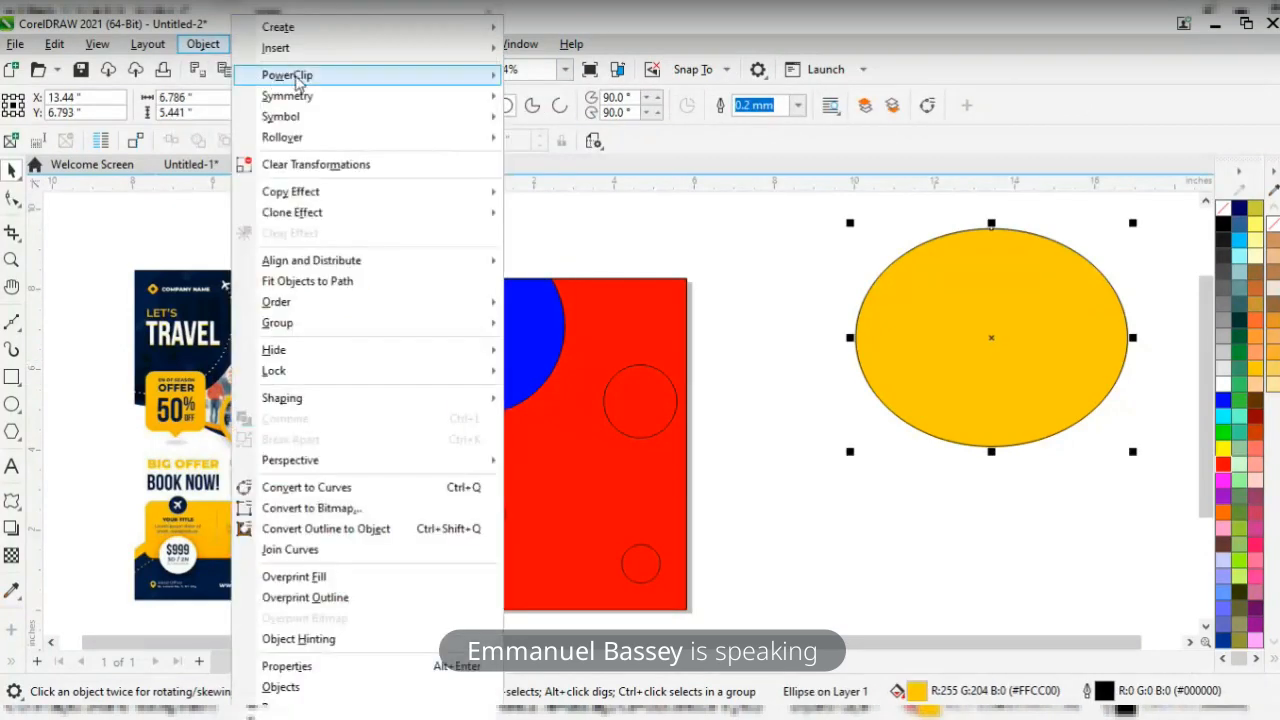
mouse_move(472, 84)
left_click(560, 78)
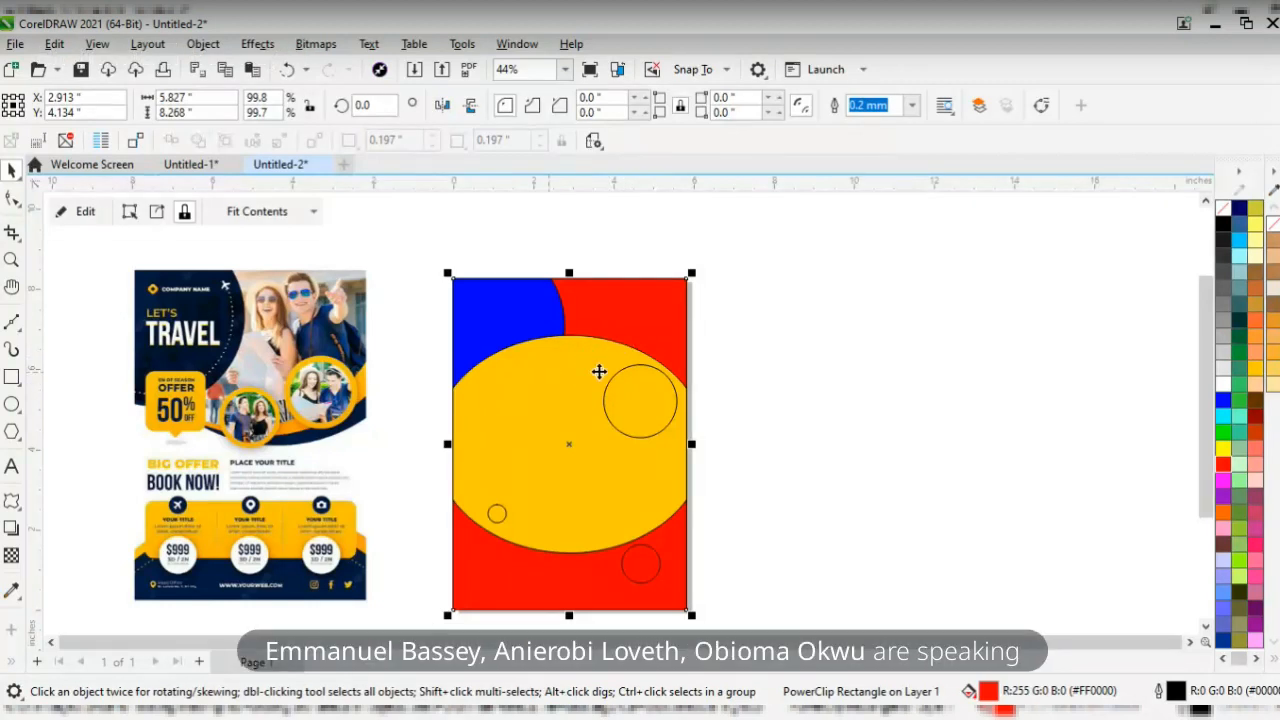
left_click(764, 358)
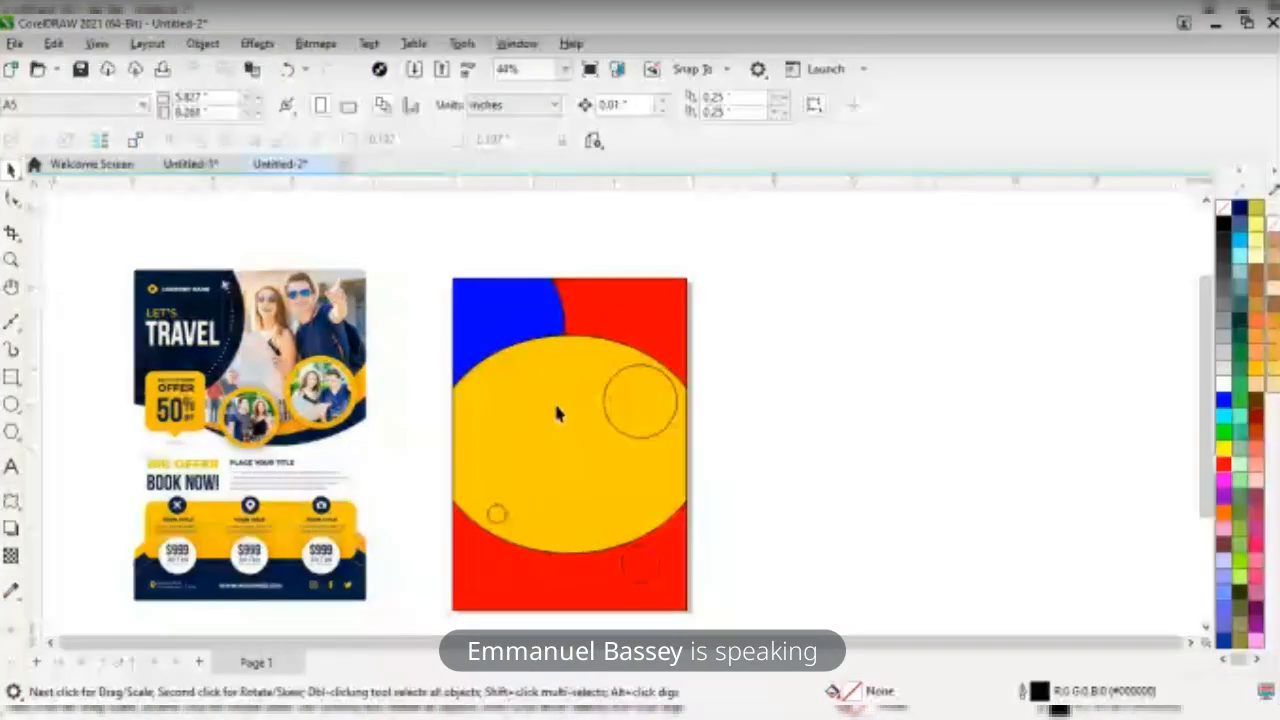
- Edit the red rectangle's PowerClip contents and move the yellow ellipse up and right to about X 4.14, Y 6.98 inches, overlapping the blue circle
double_click(556, 406)
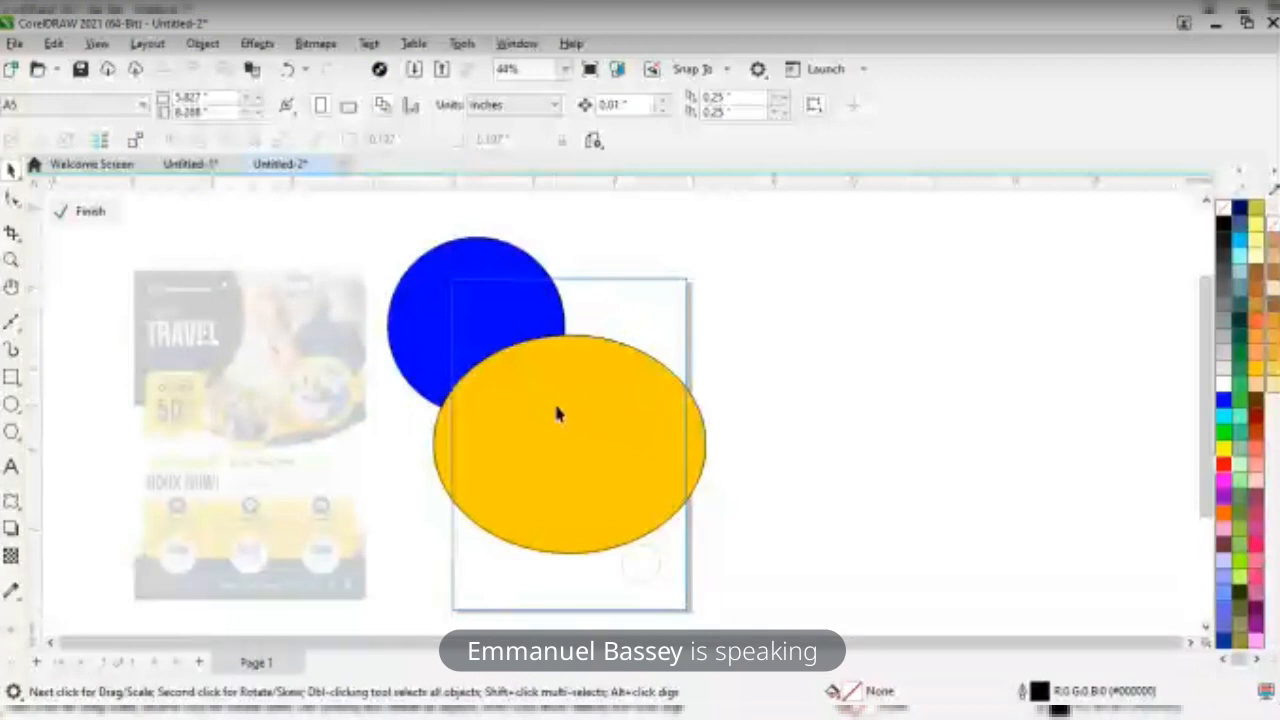
left_click(82, 211)
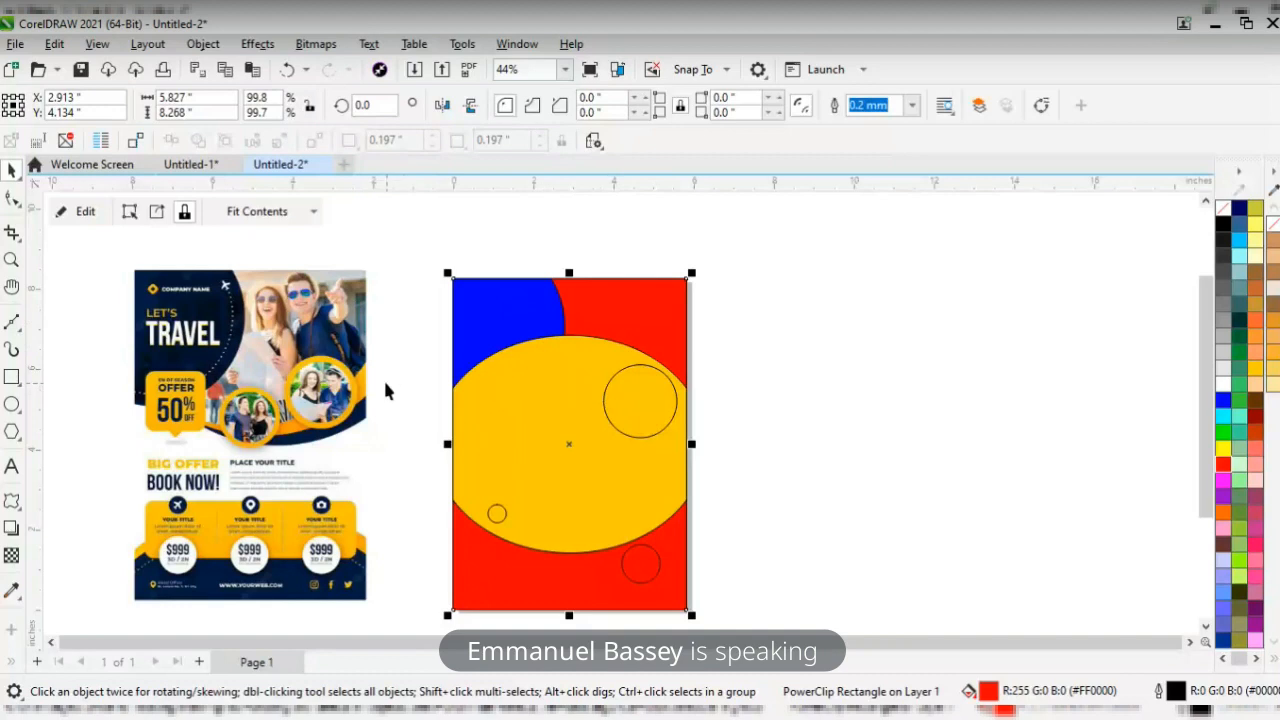
double_click(574, 366)
left_click_drag(578, 393, 638, 299)
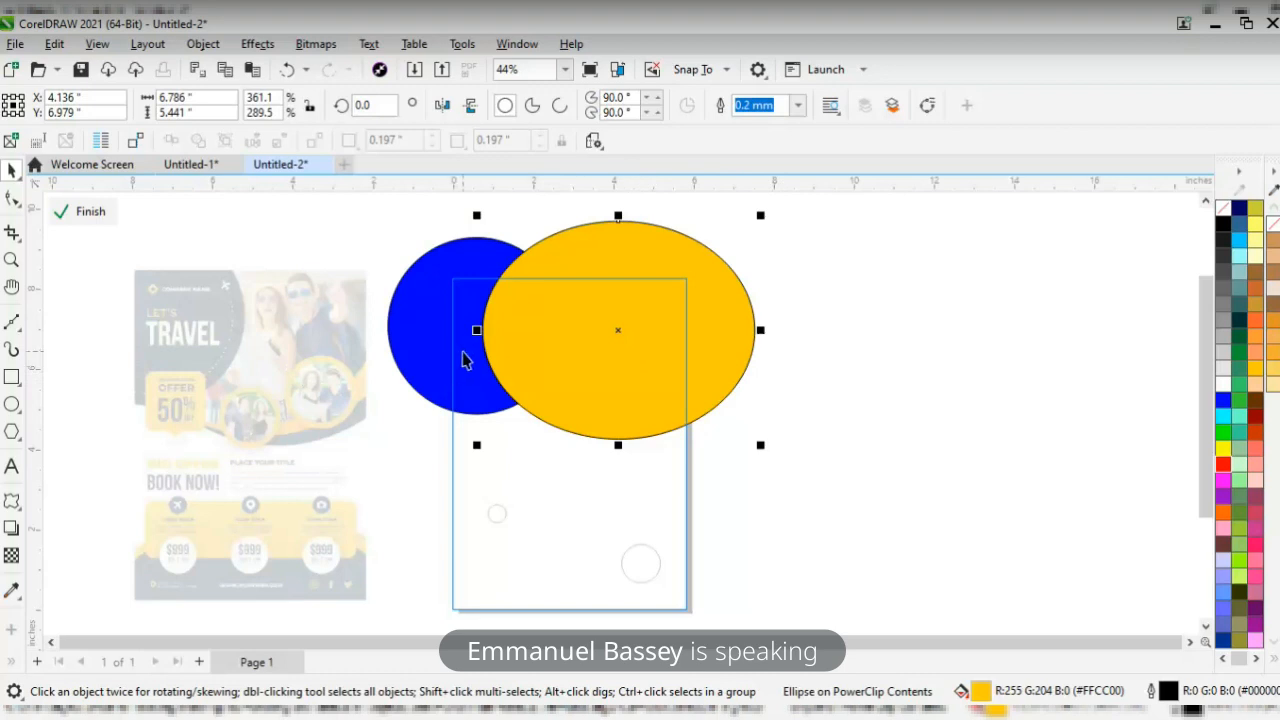
- Bring the blue circle in front of the yellow ellipse within the PowerClip contents
left_click(424, 293)
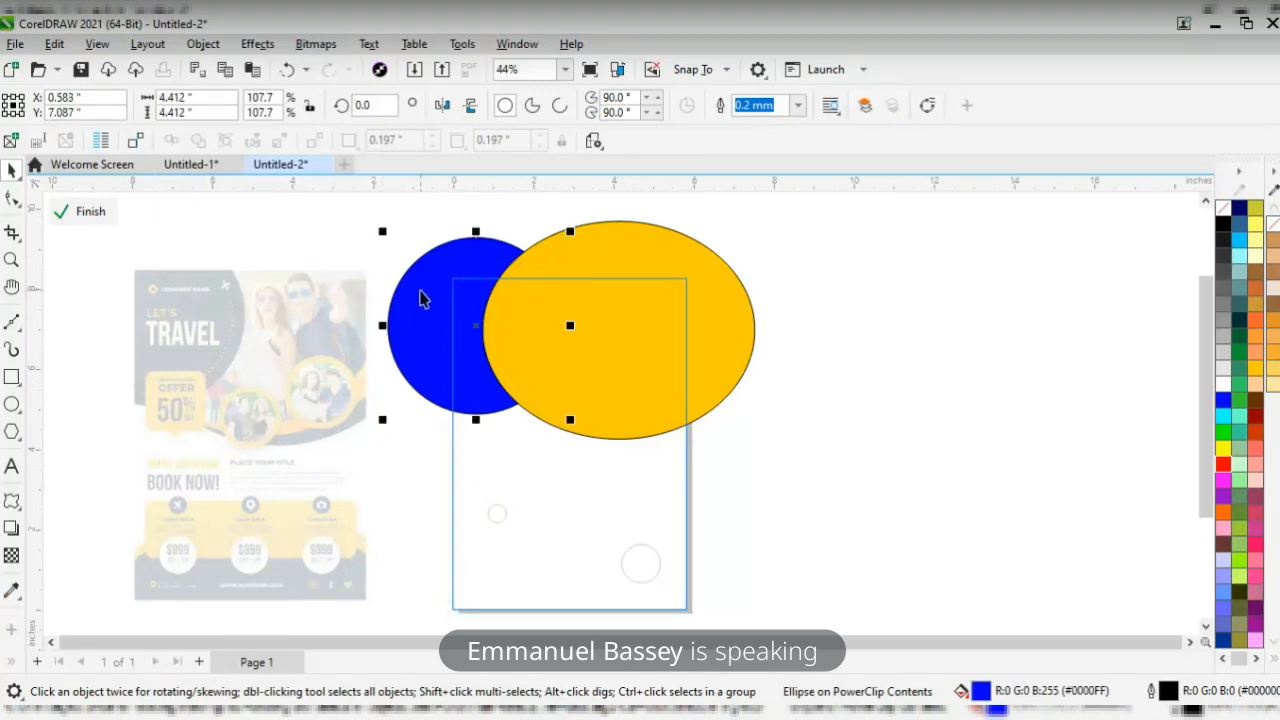
left_click(258, 47)
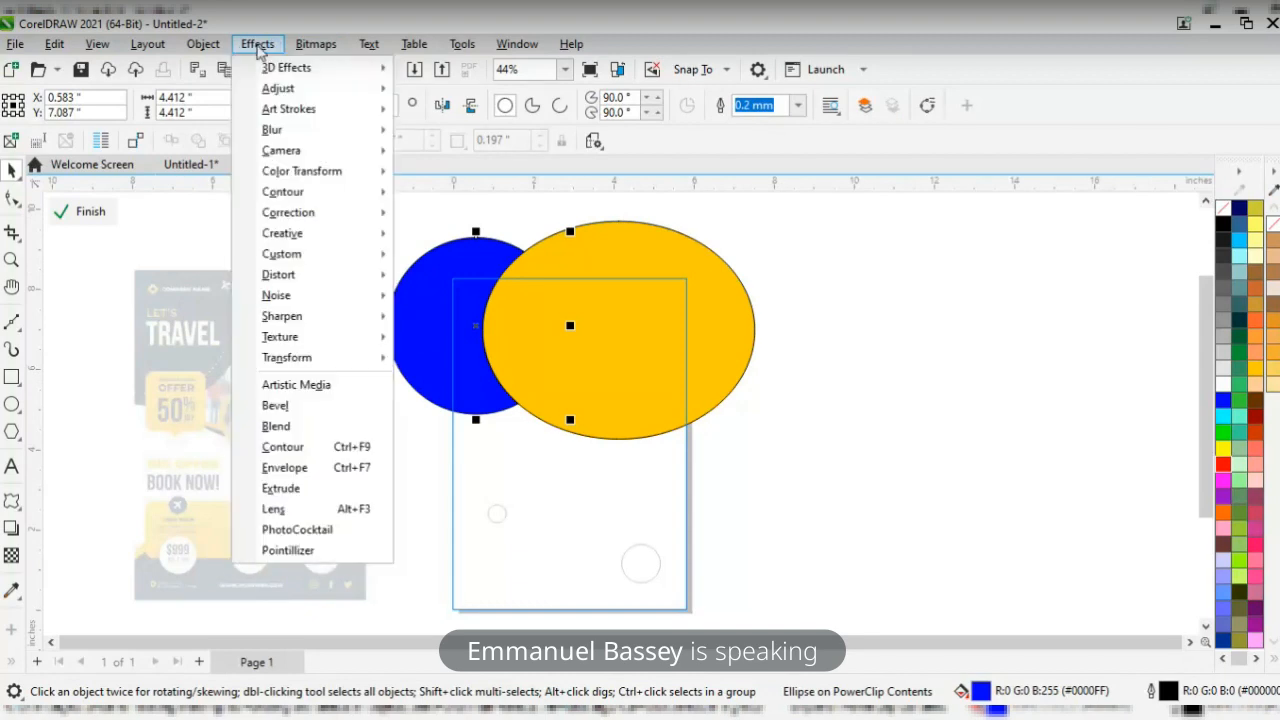
mouse_move(205, 46)
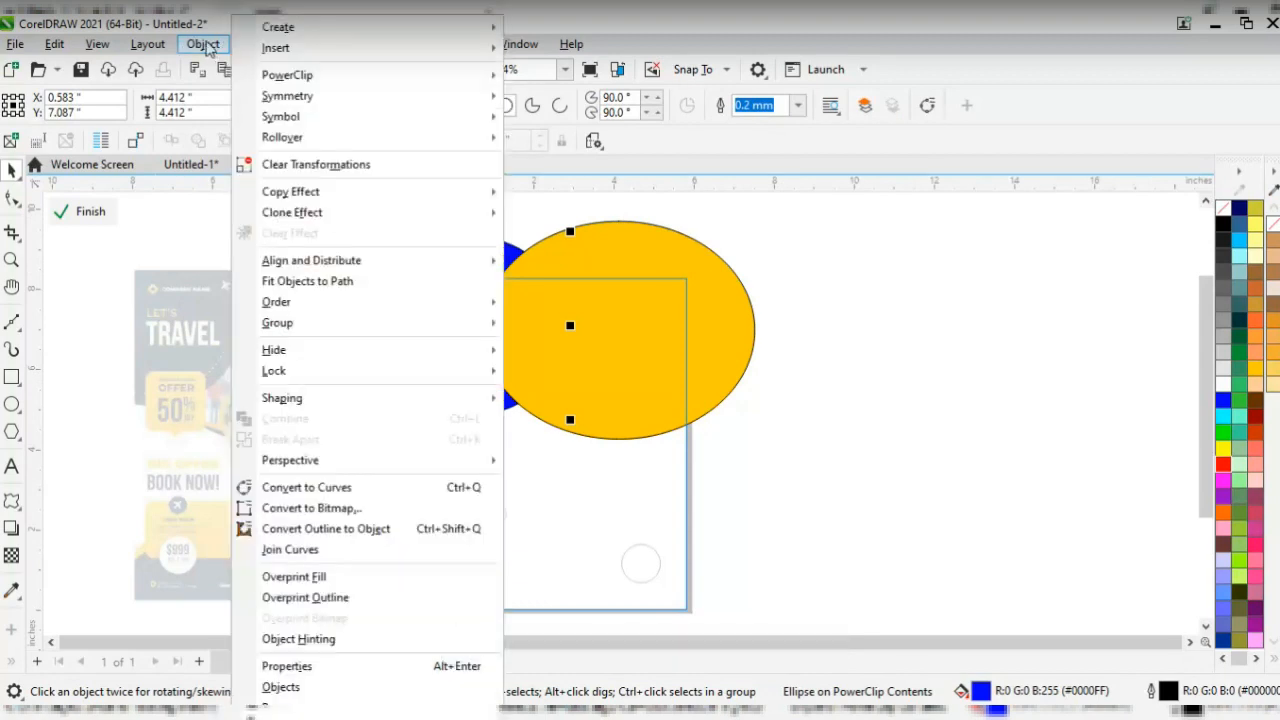
left_click(849, 251)
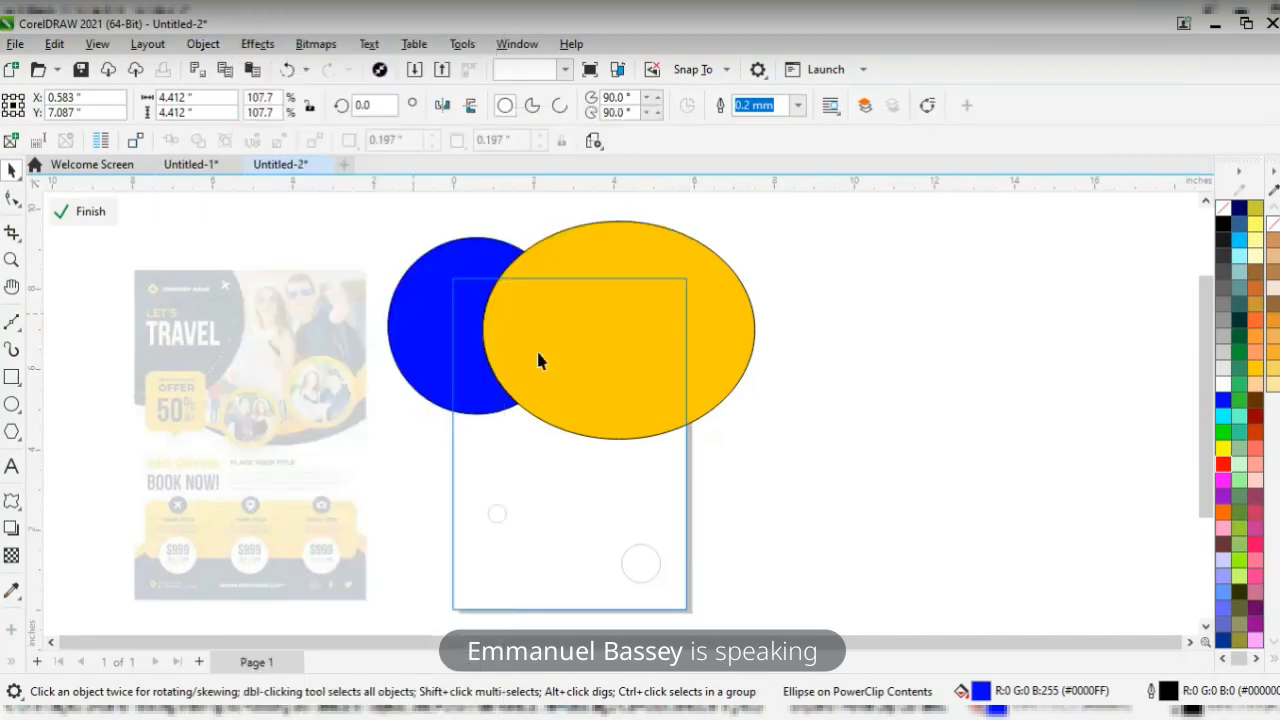
left_click(429, 330)
right_click(431, 332)
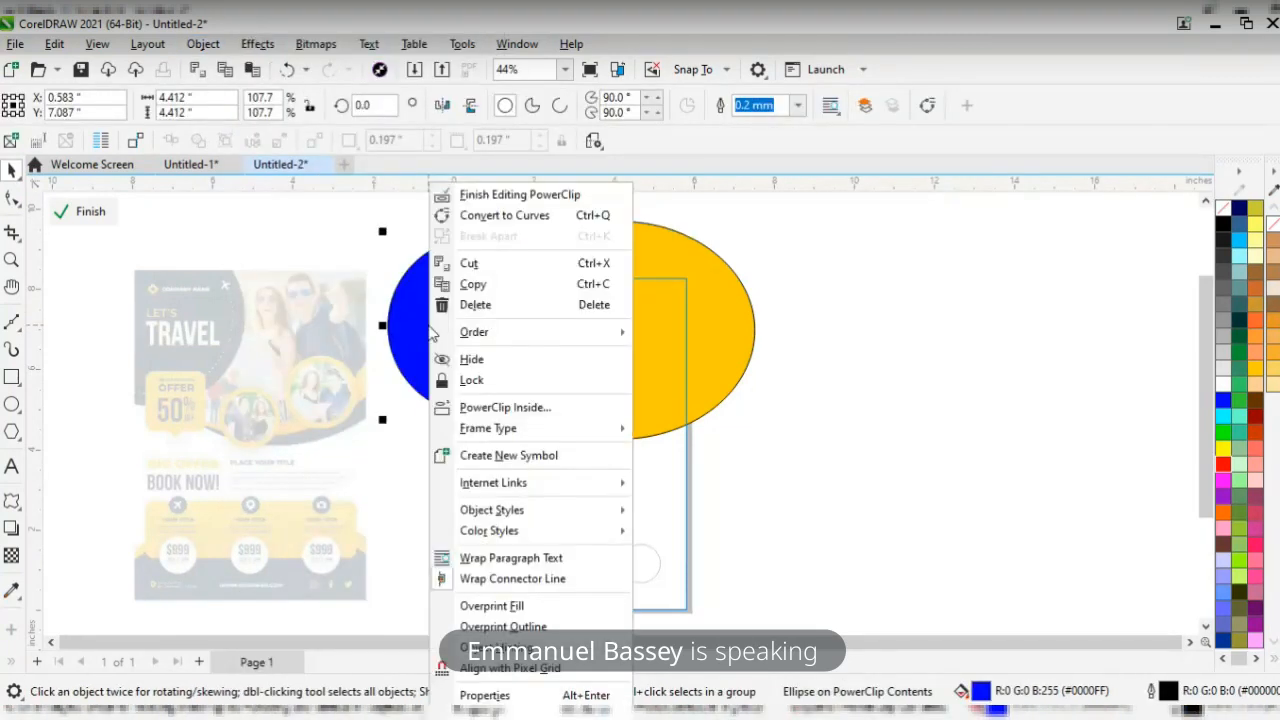
mouse_move(557, 337)
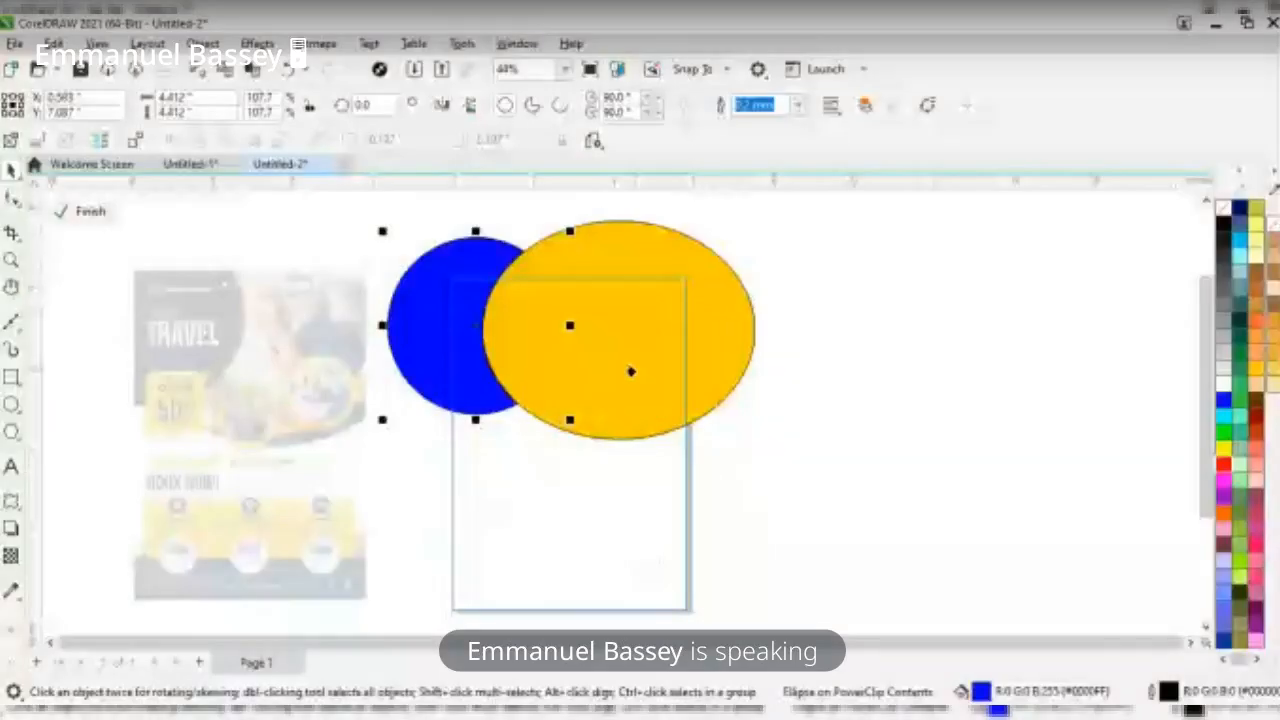
key("shift+Page_Up")
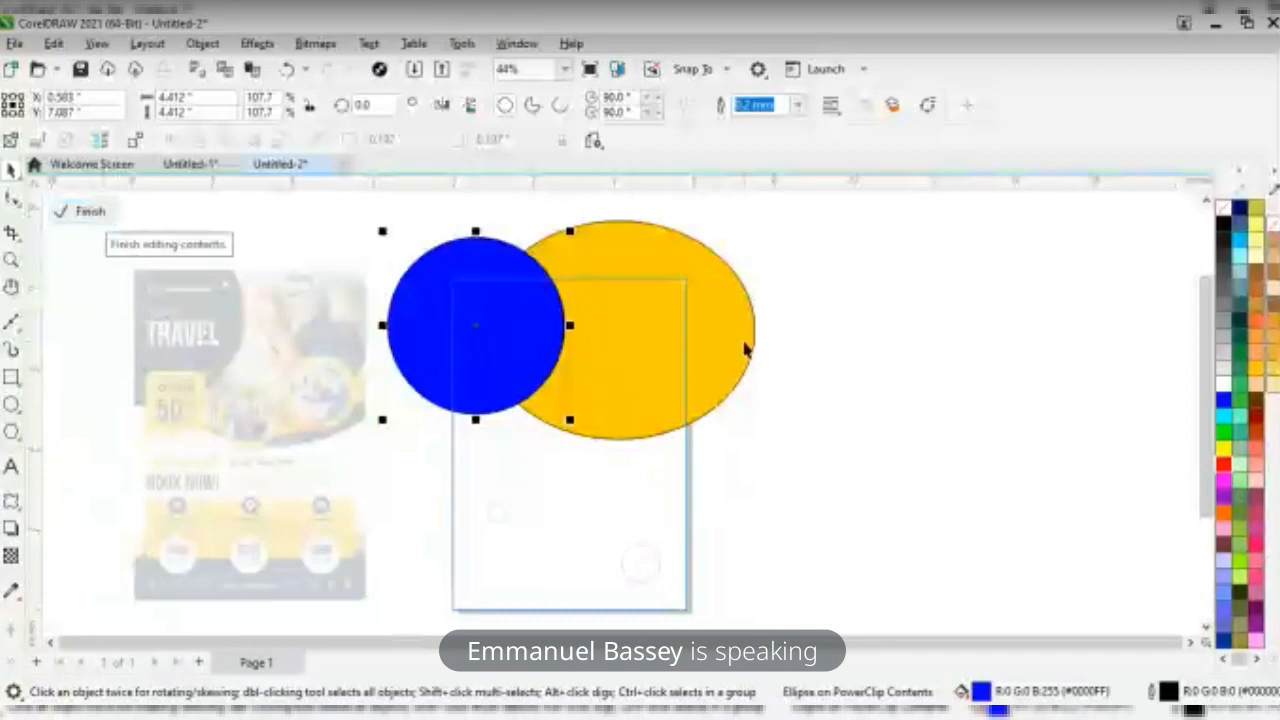
- Change the yellow ellipse's uniform fill to a fountain fill, keeping the artwork in view while editing it
left_click(638, 338)
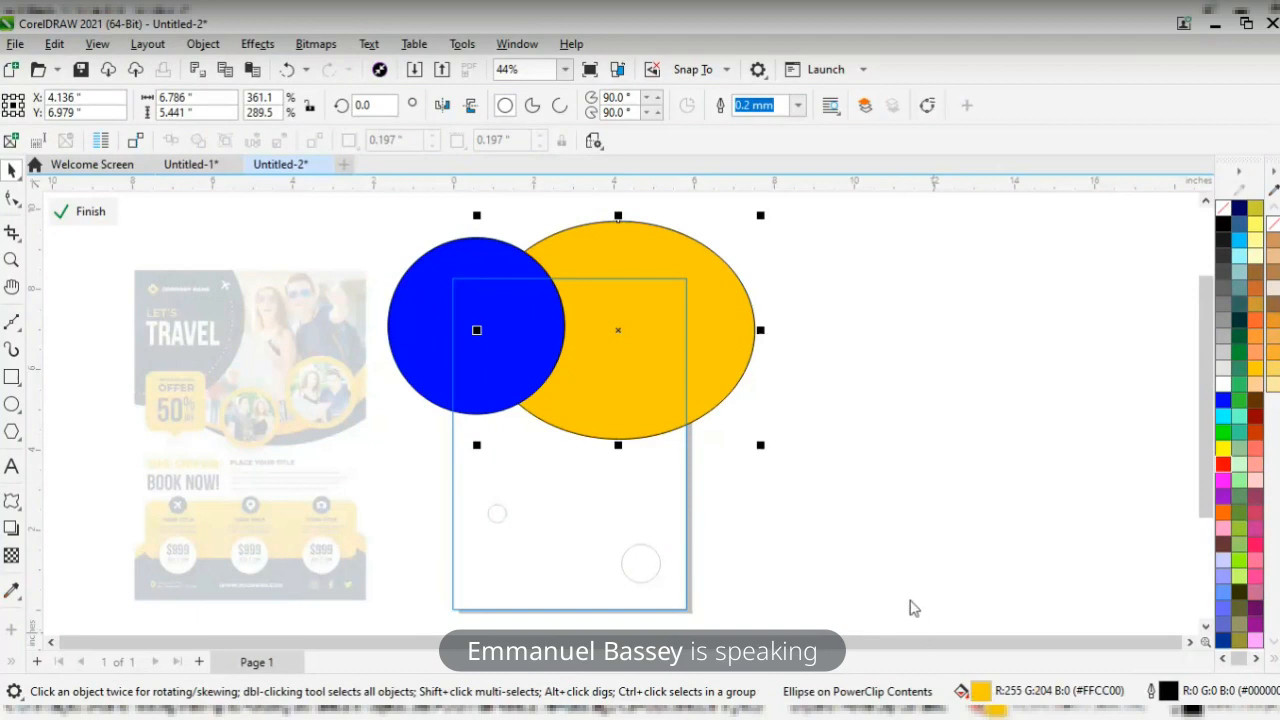
double_click(978, 689)
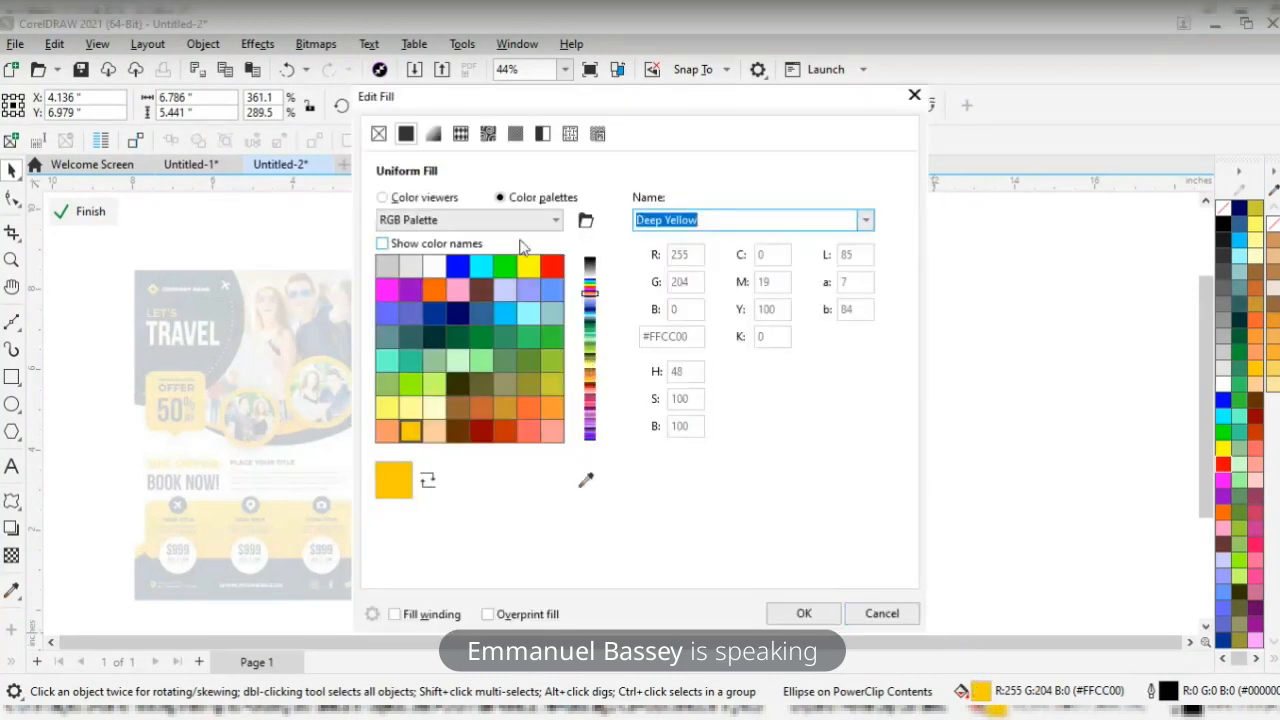
left_click_drag(475, 108, 745, 160)
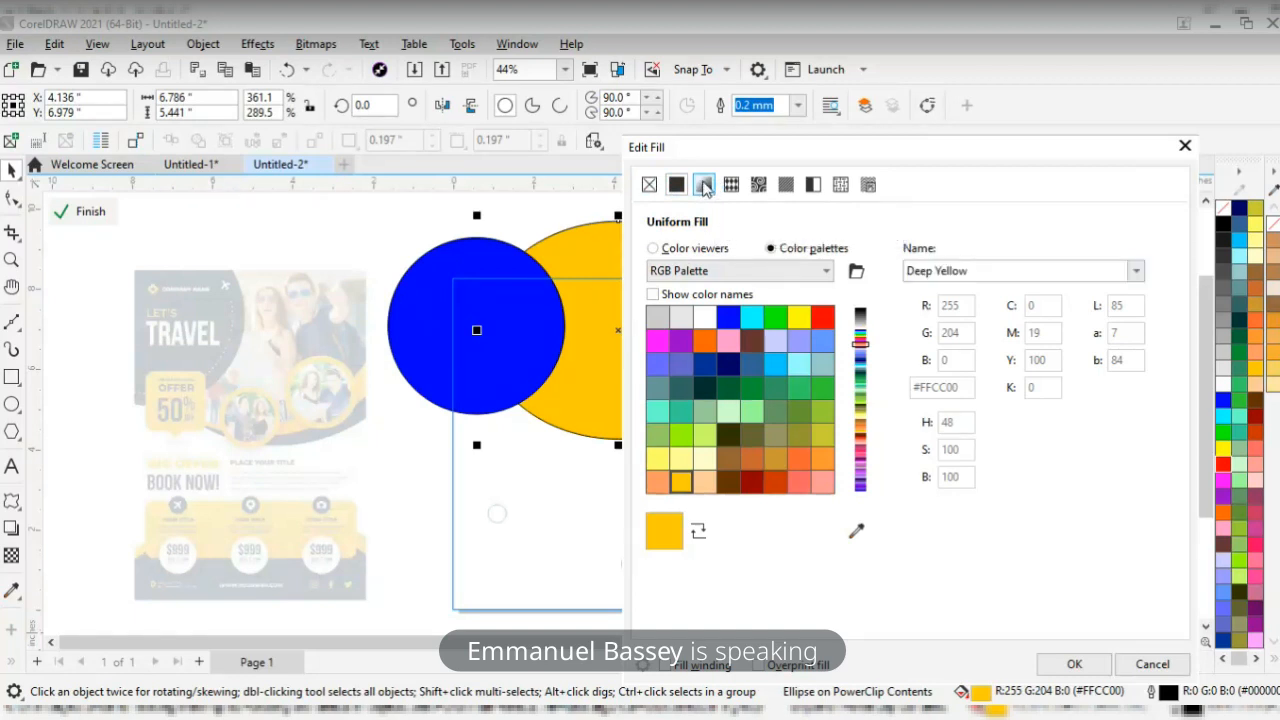
left_click(705, 186)
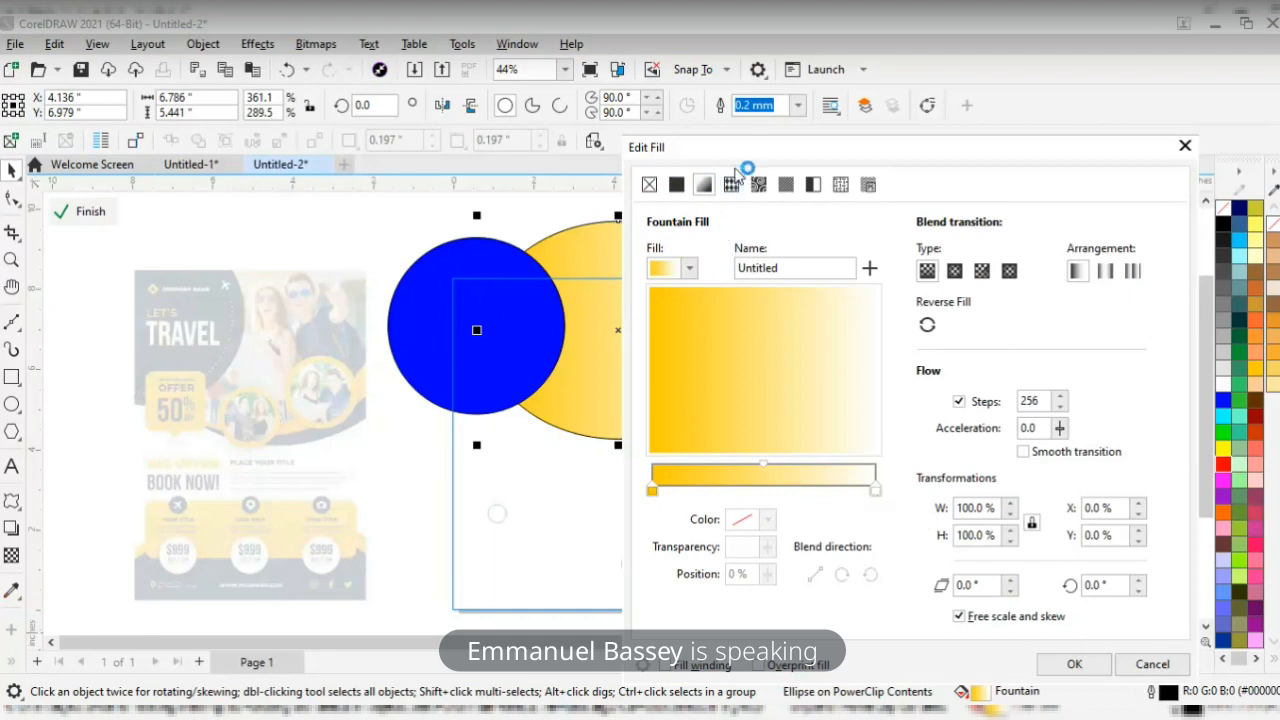
left_click_drag(726, 152, 880, 143)
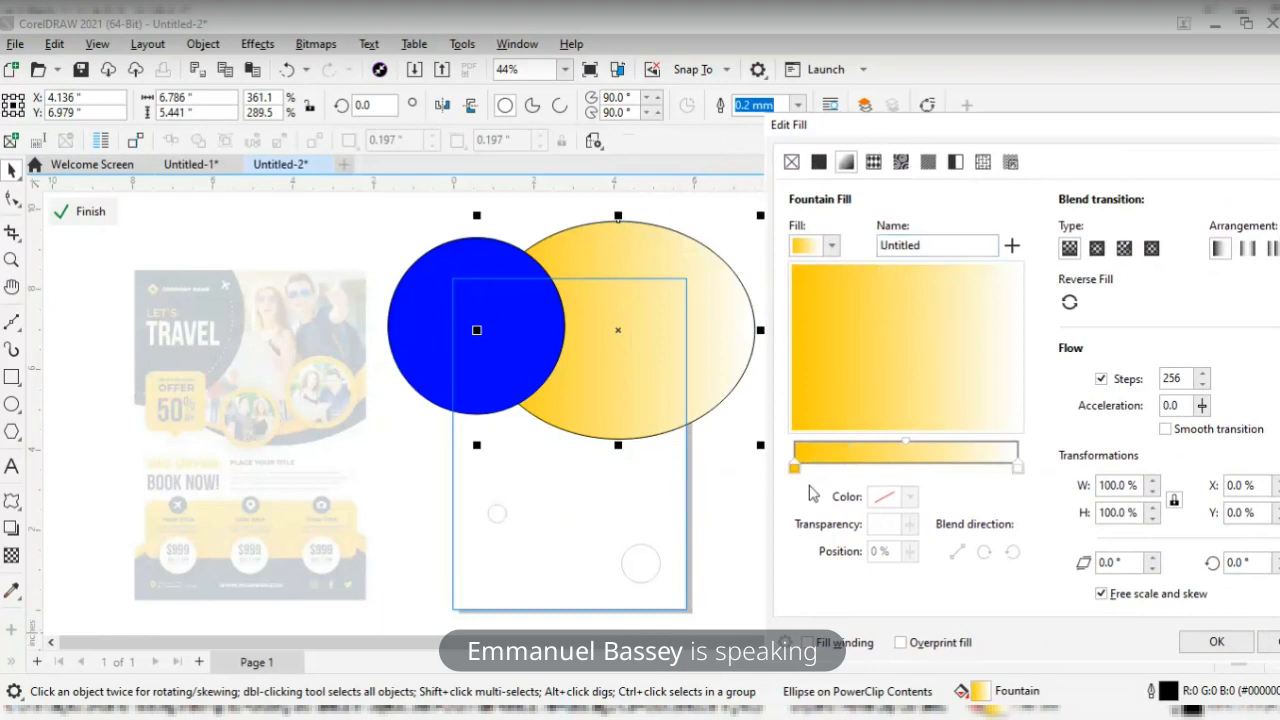
- Set the end colour of the ellipse's fountain fill to the golden yellow #F2C705
left_click(1018, 467)
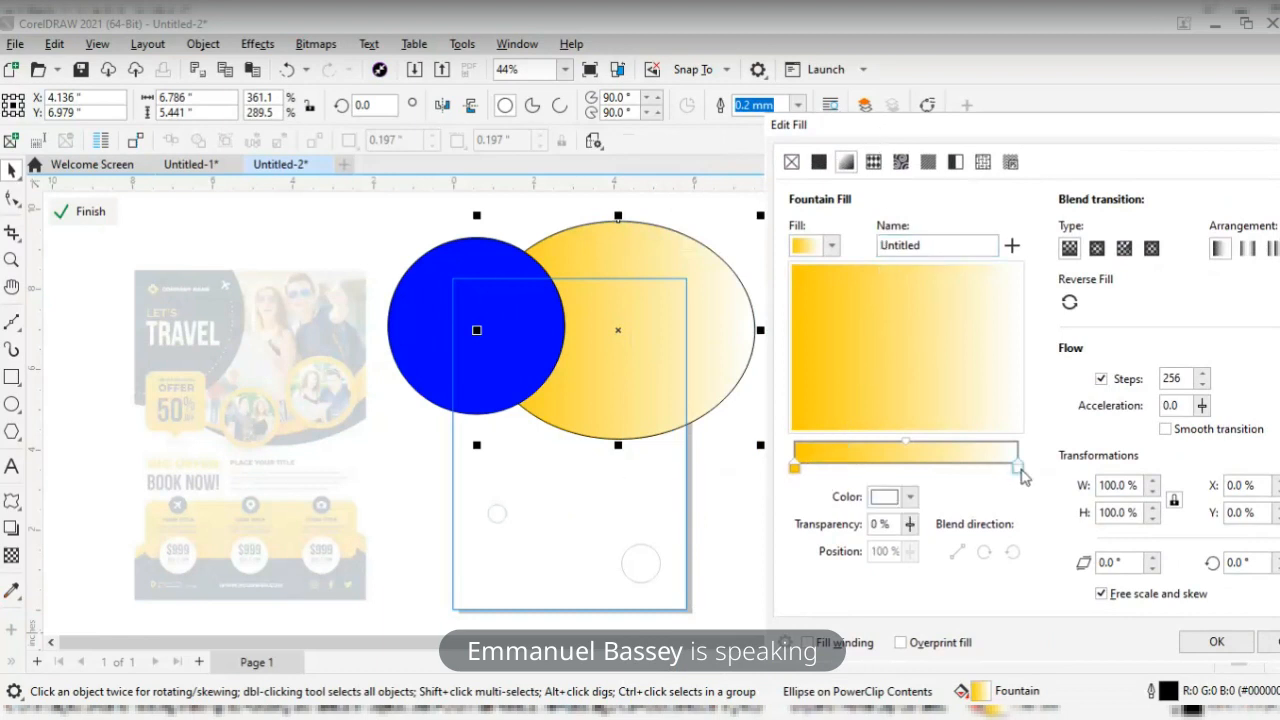
left_click(909, 498)
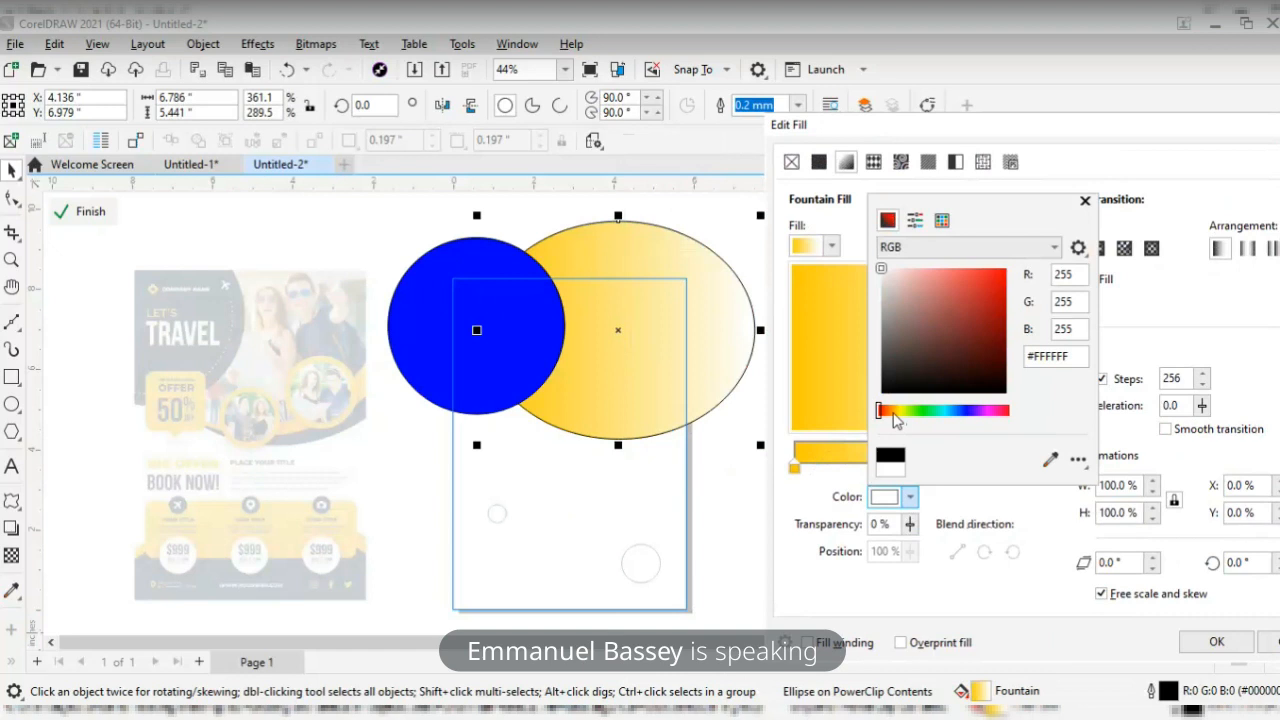
left_click_drag(893, 414, 897, 416)
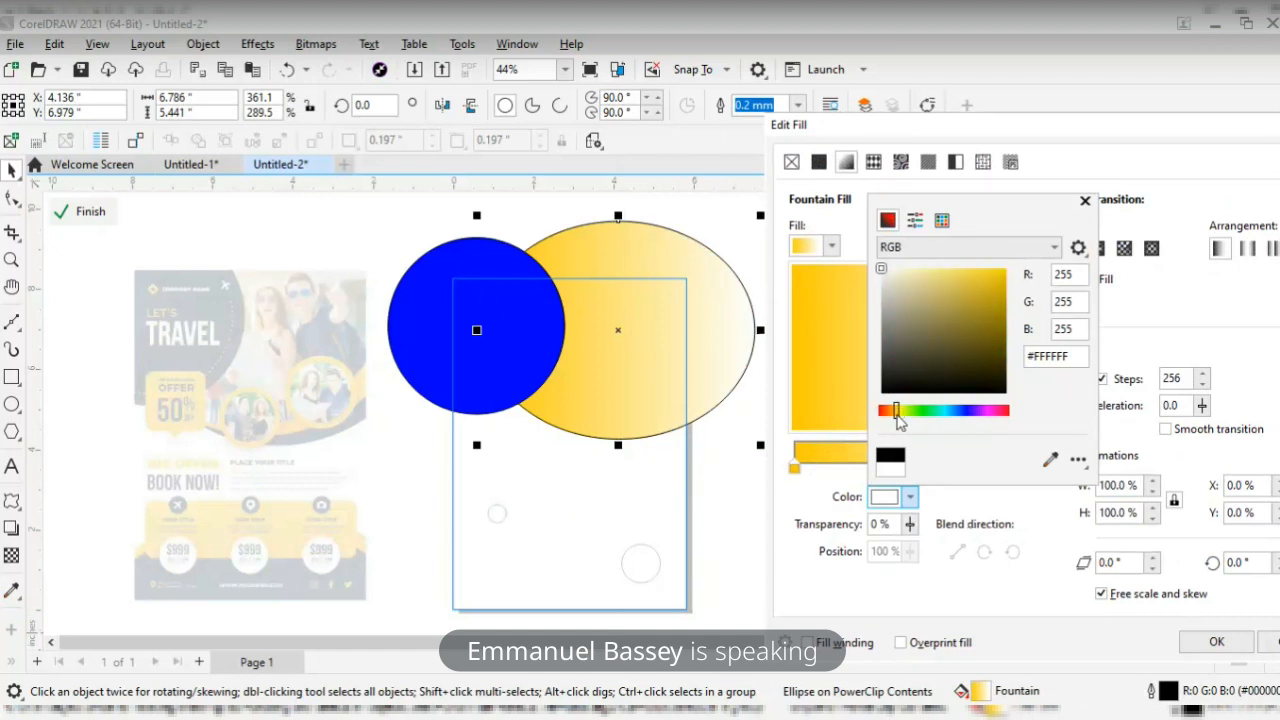
left_click_drag(1000, 295, 1012, 267)
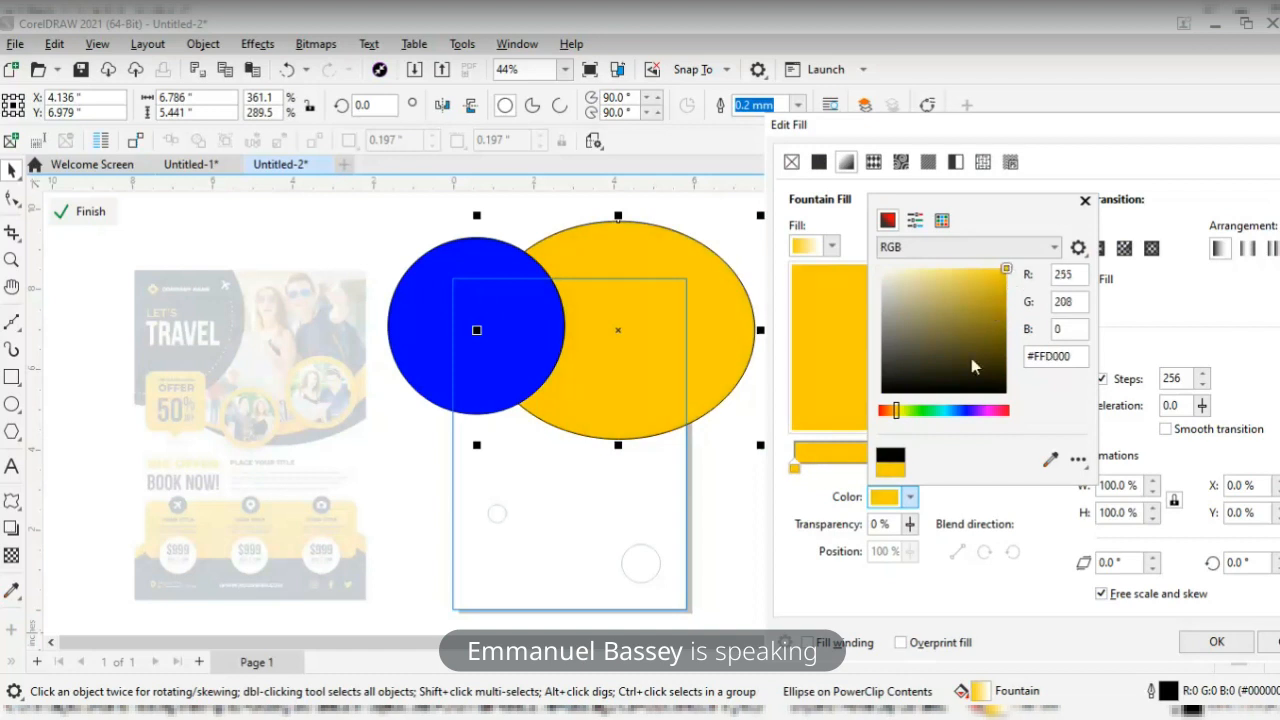
left_click(1003, 291)
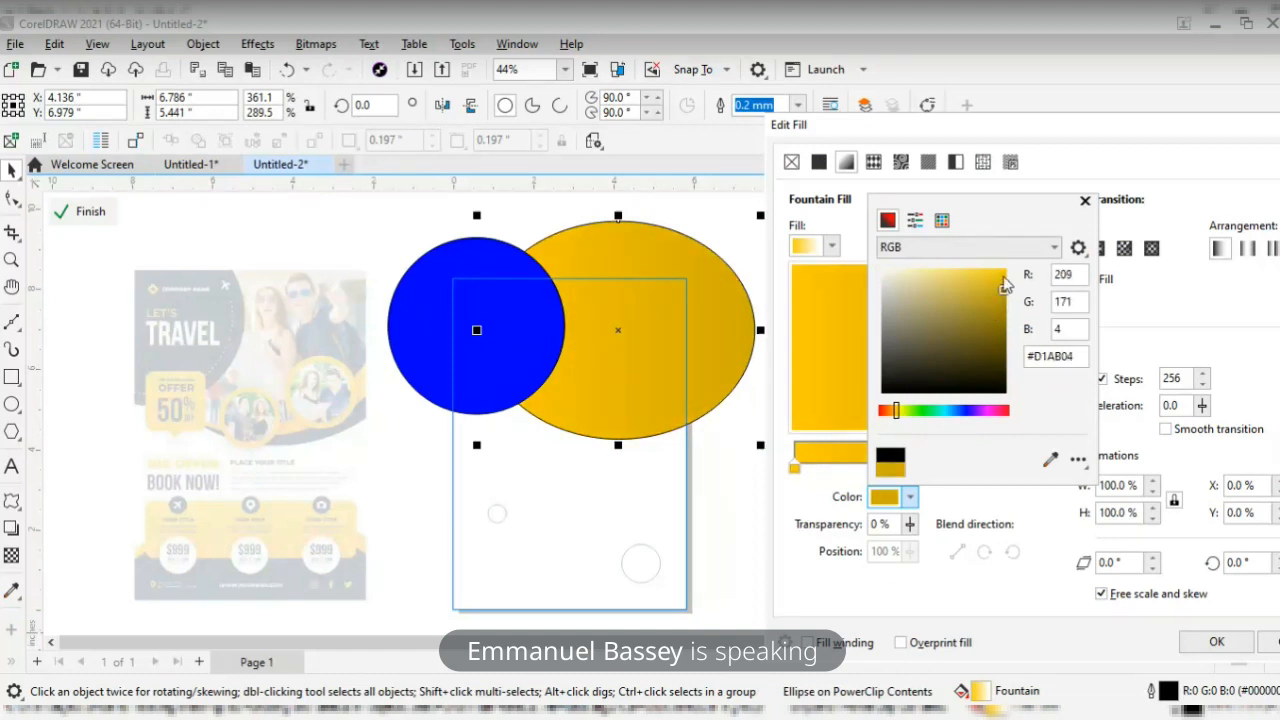
left_click(1004, 275)
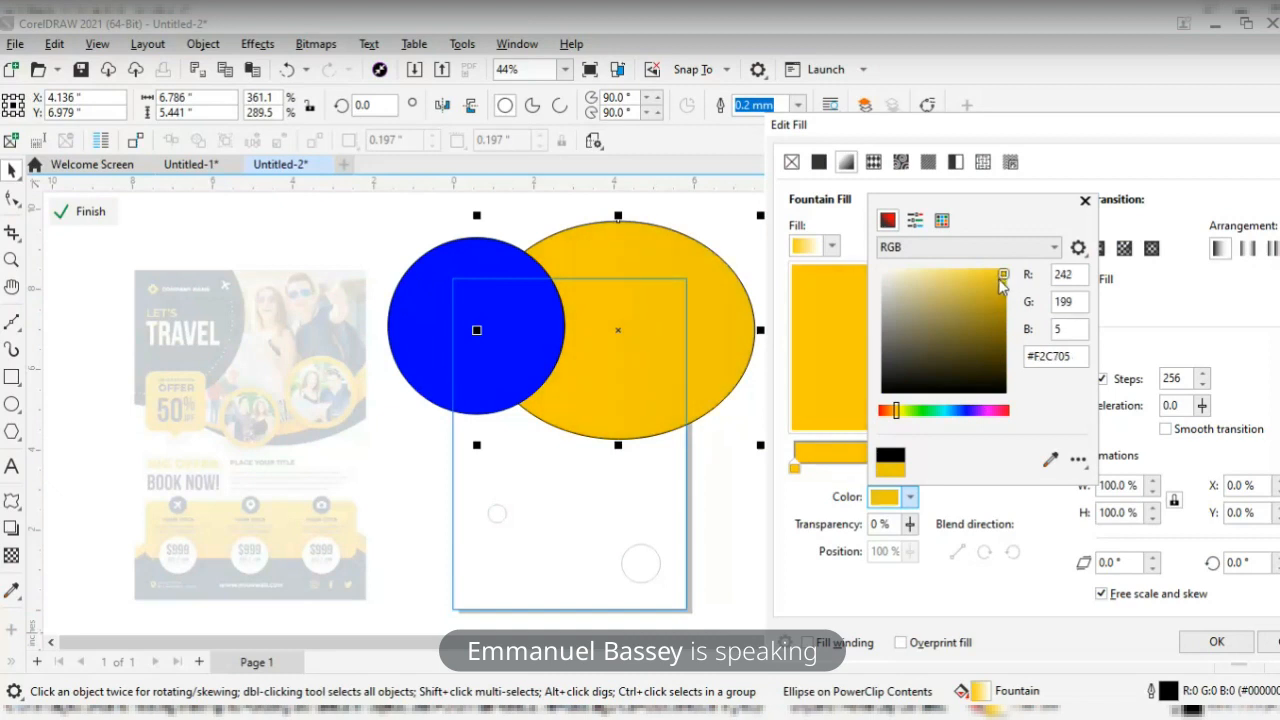
left_click(845, 497)
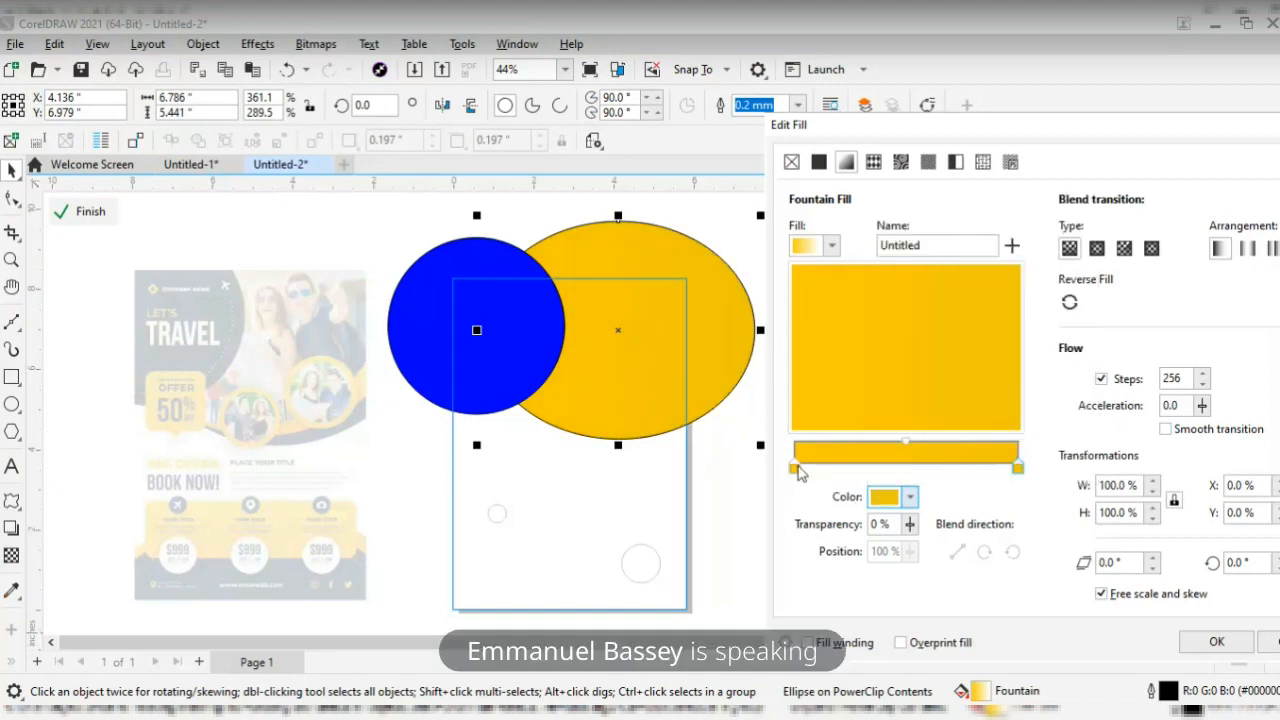
- Set the start colour of the ellipse's fountain fill to bright yellow from the RGB palette
left_click(908, 498)
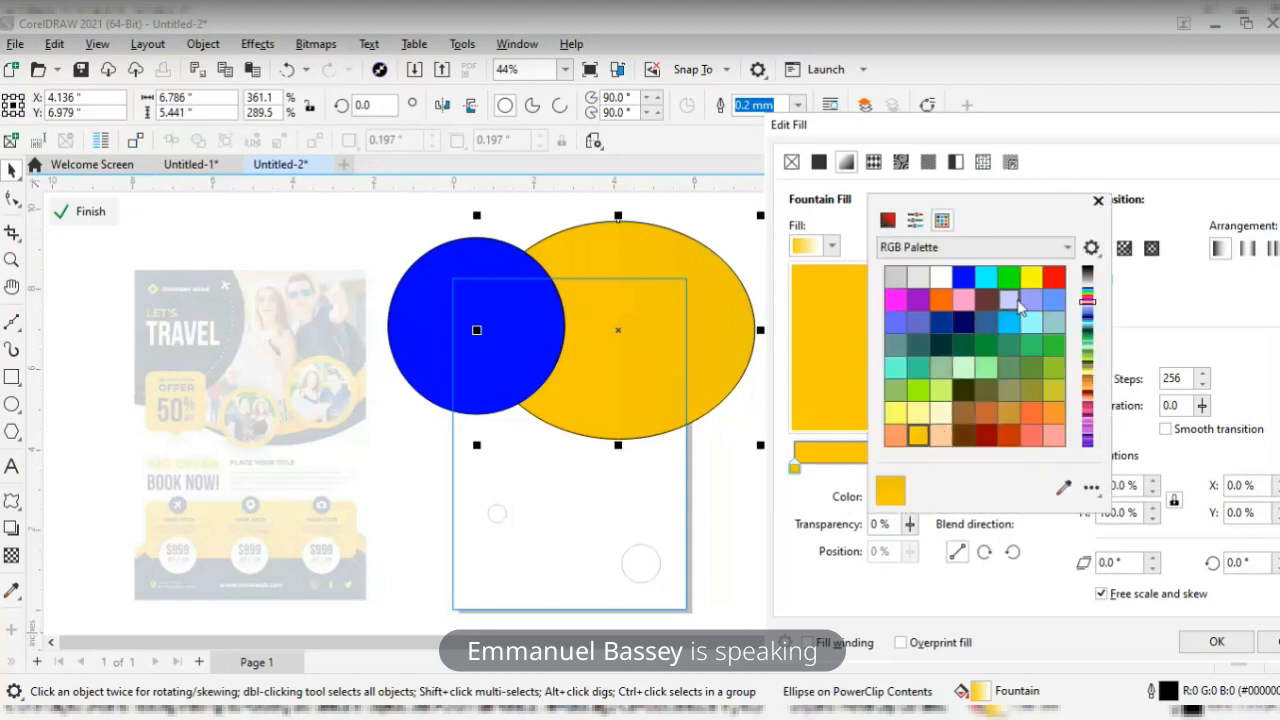
left_click(1029, 277)
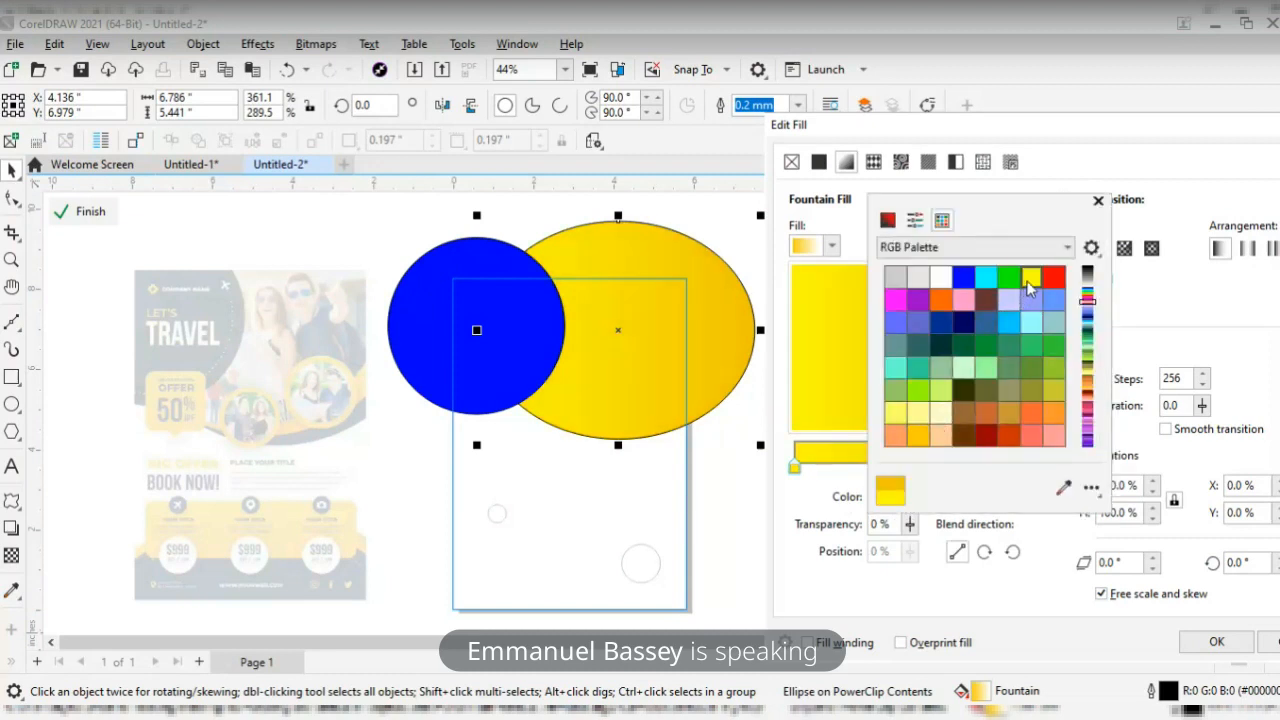
left_click(1133, 343)
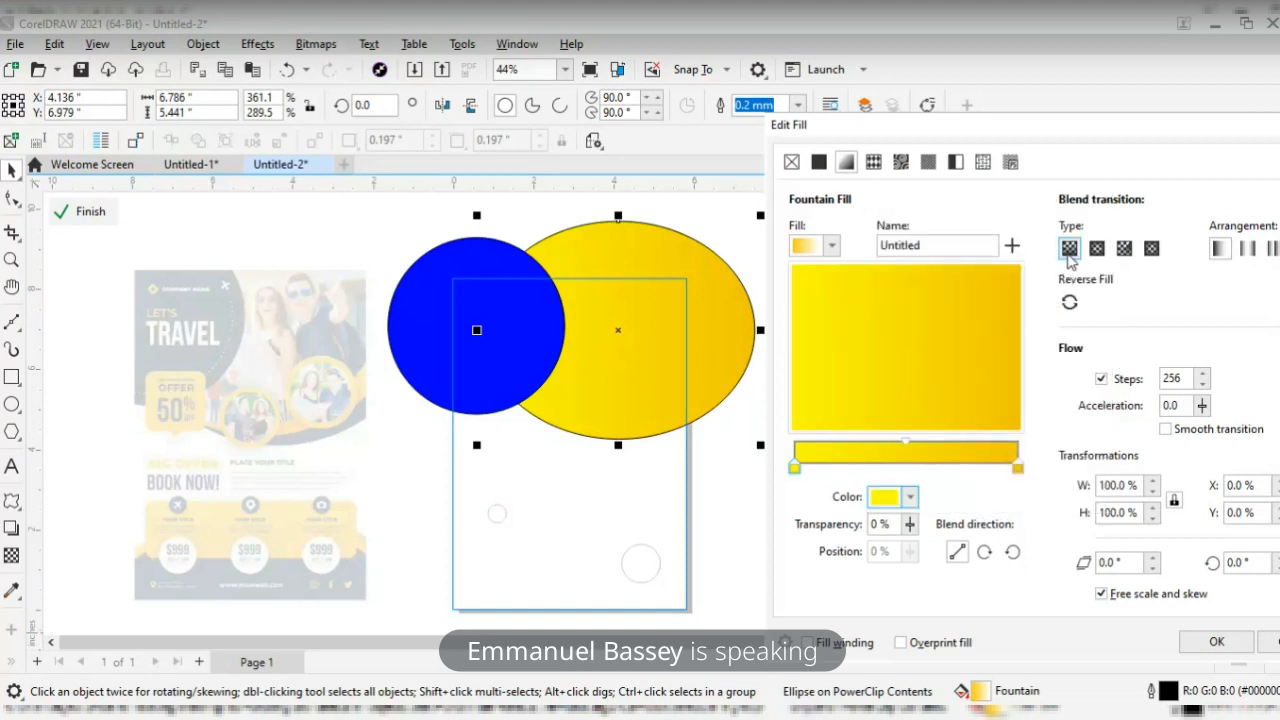
- Try the conical and rectangular fountain types on the ellipse and return to the linear type
left_click(1122, 252)
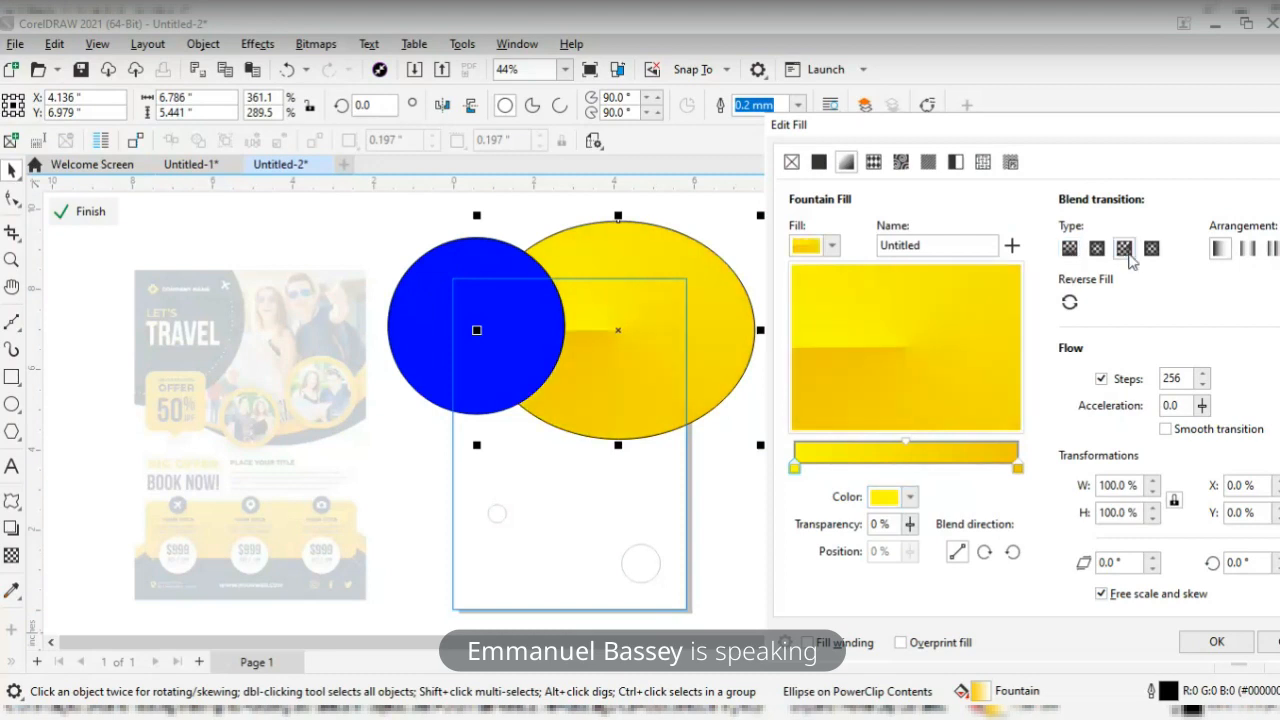
left_click(1151, 248)
left_click(1069, 250)
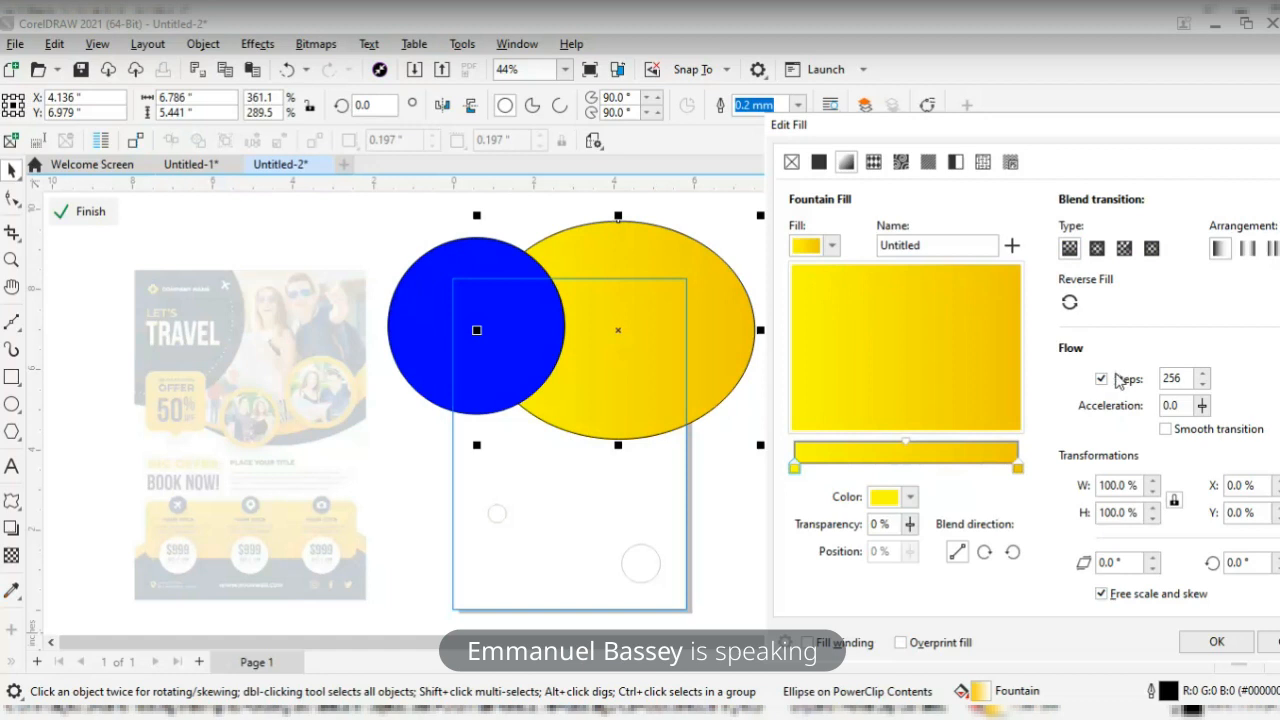
- Set the fountain fill to 269 steps, rotate the gradient to about 287.6° and apply it to the ellipse
left_click(1205, 374)
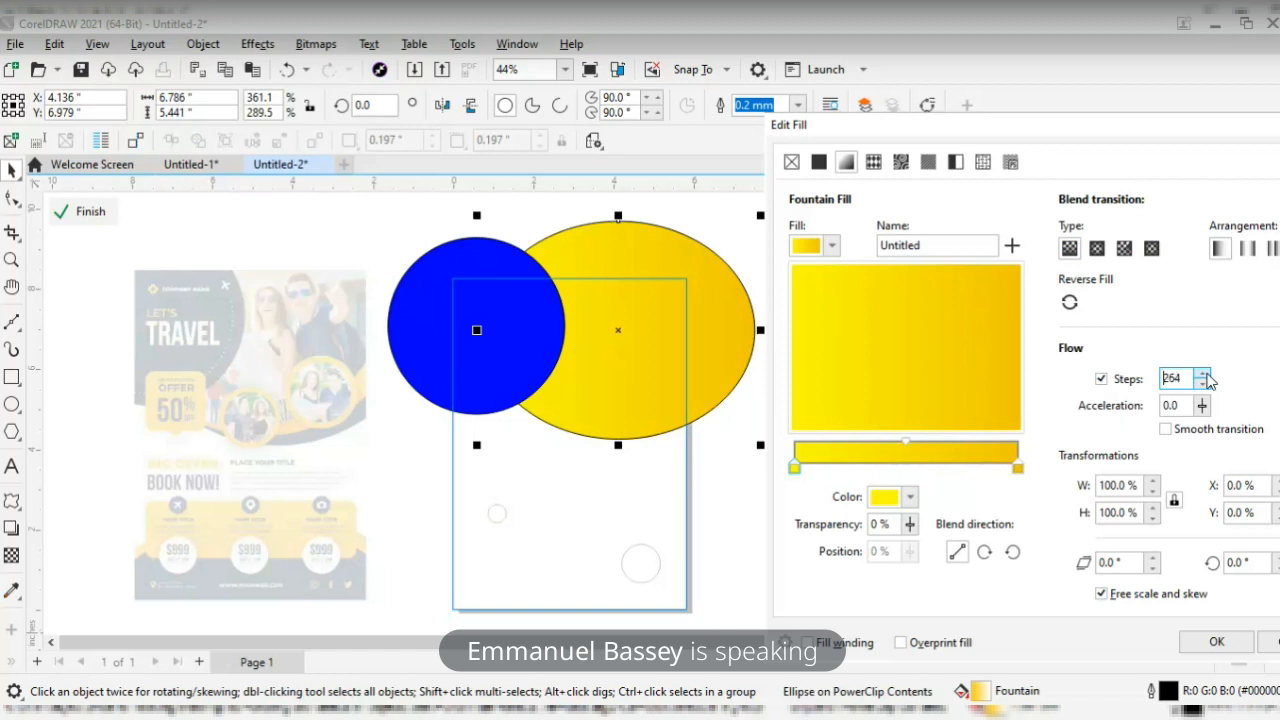
left_click(1205, 374)
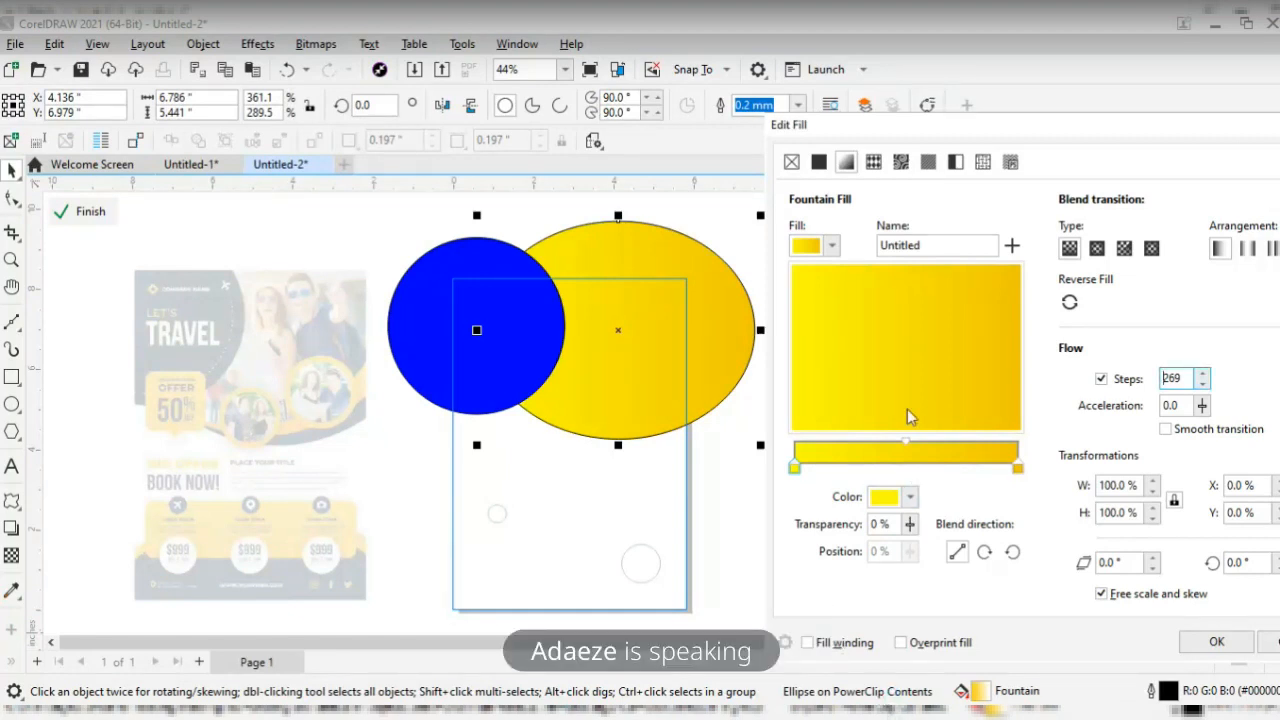
left_click_drag(886, 346, 892, 380)
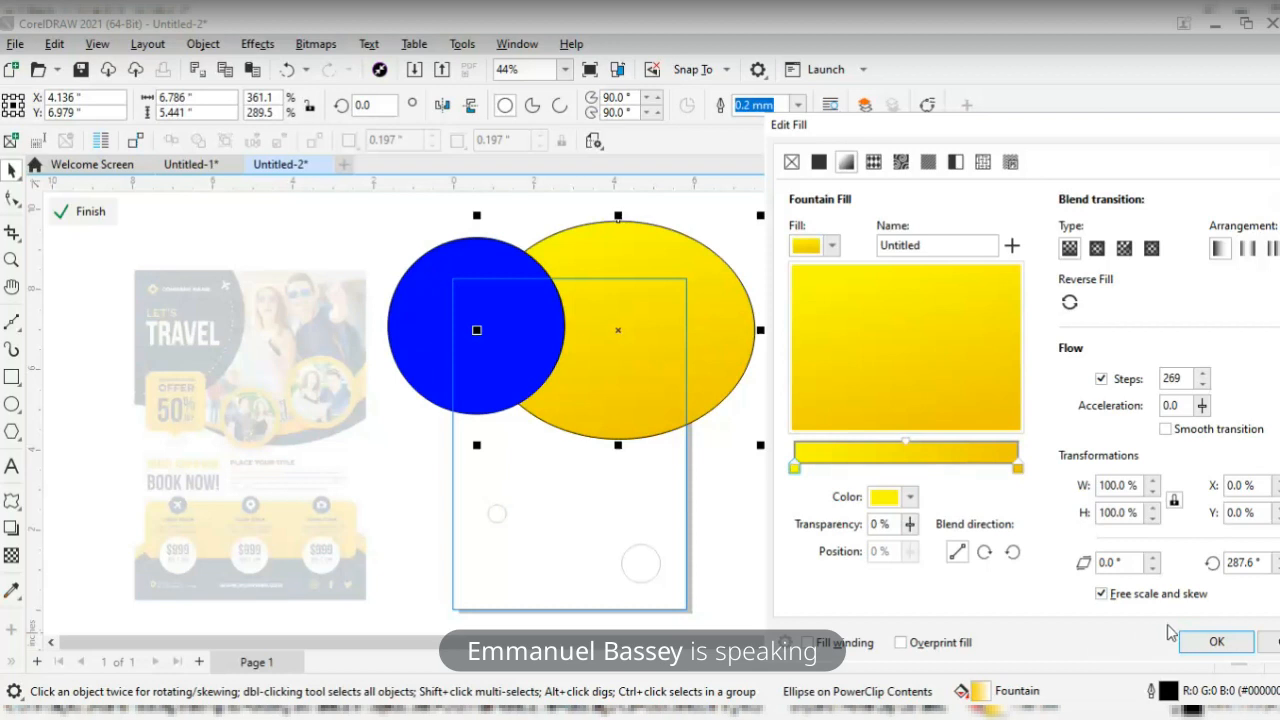
left_click(1224, 642)
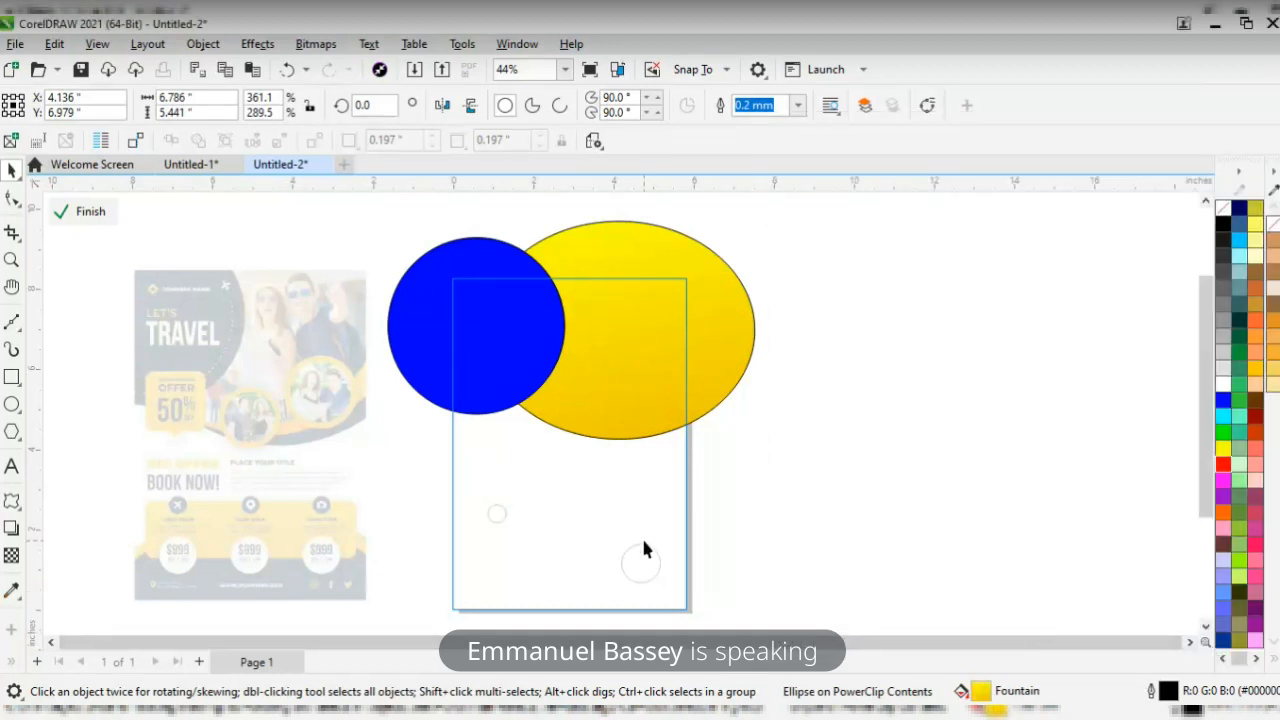
- Remove the outlines of the yellow ellipse and the blue circle and finish editing the PowerClip contents
left_click(677, 251)
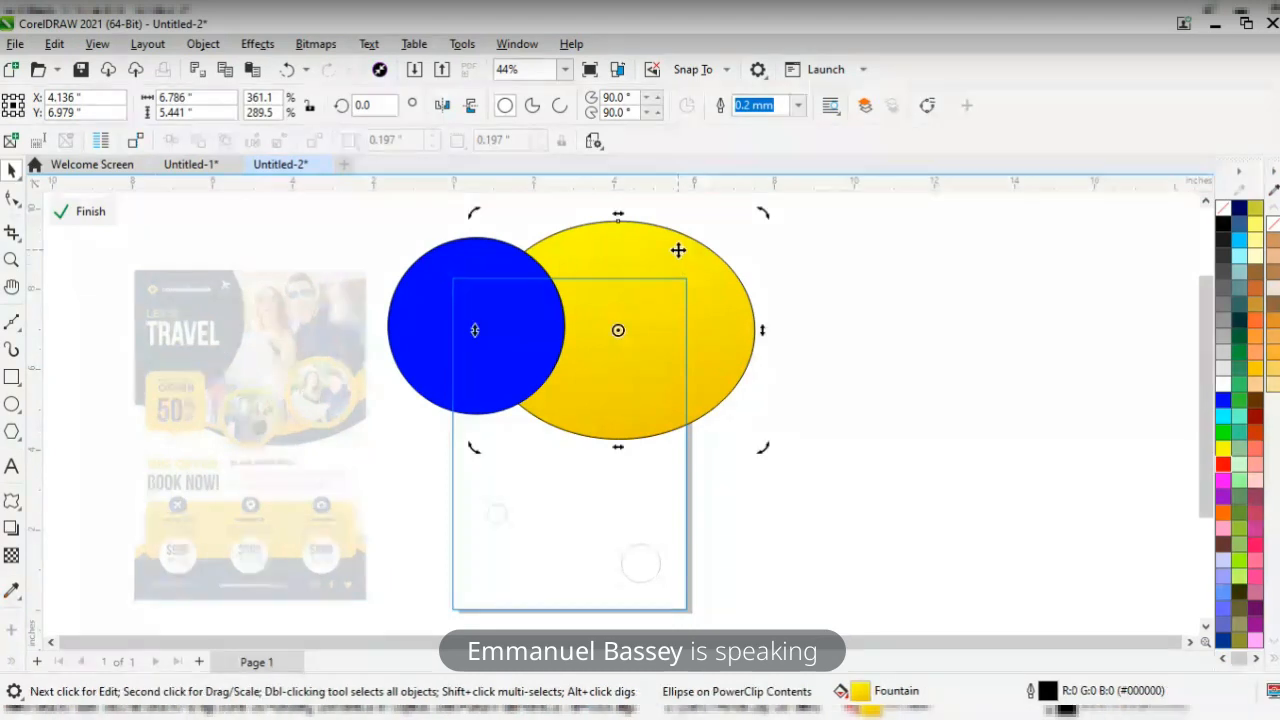
right_click(1222, 217)
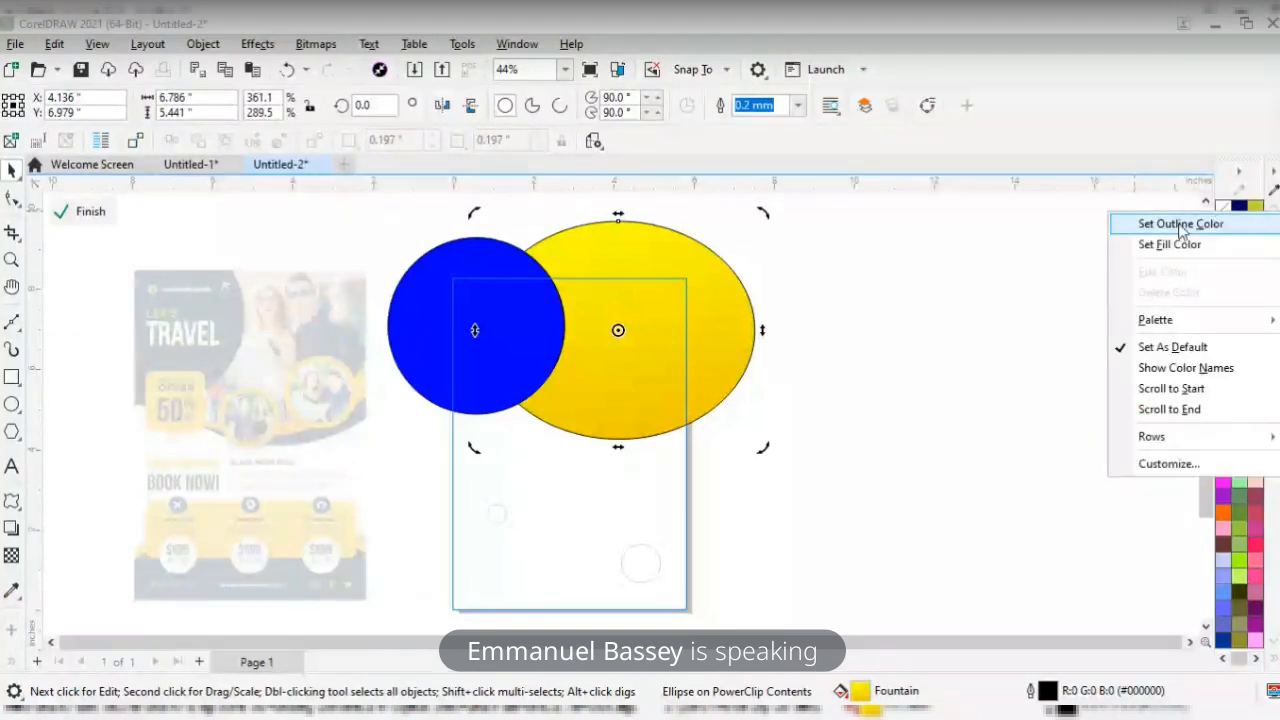
left_click(1181, 226)
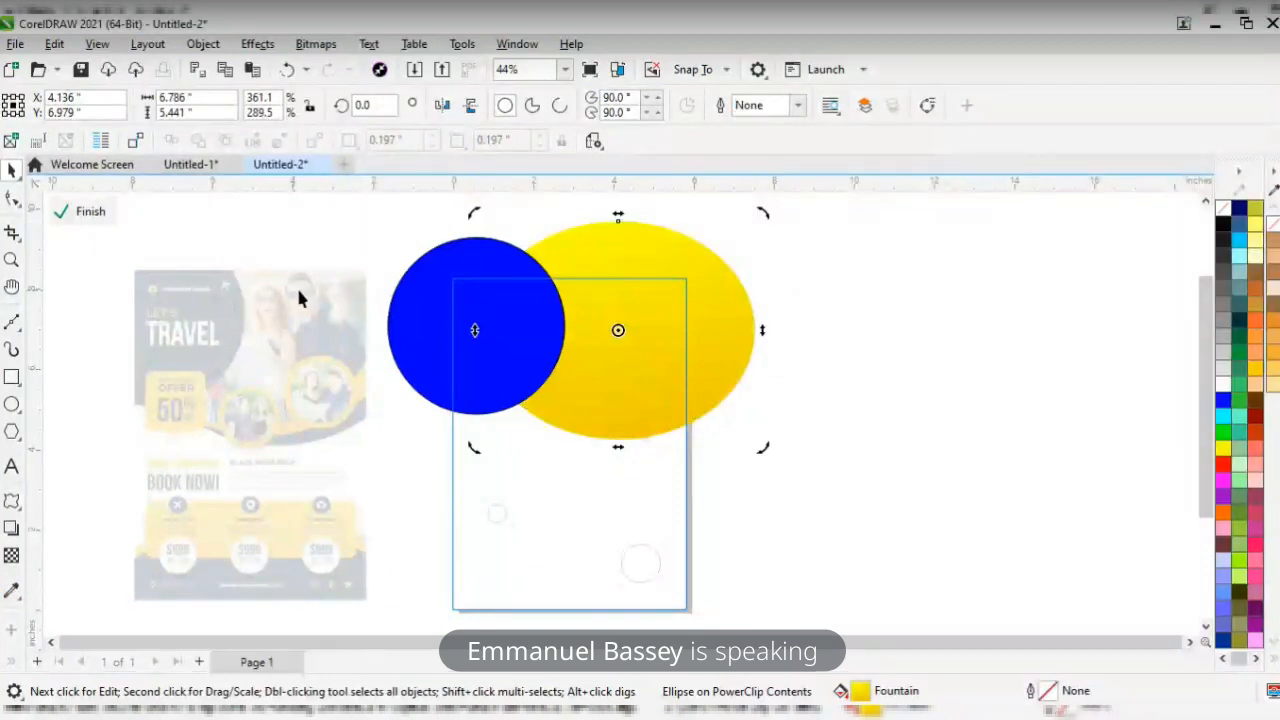
left_click(415, 308)
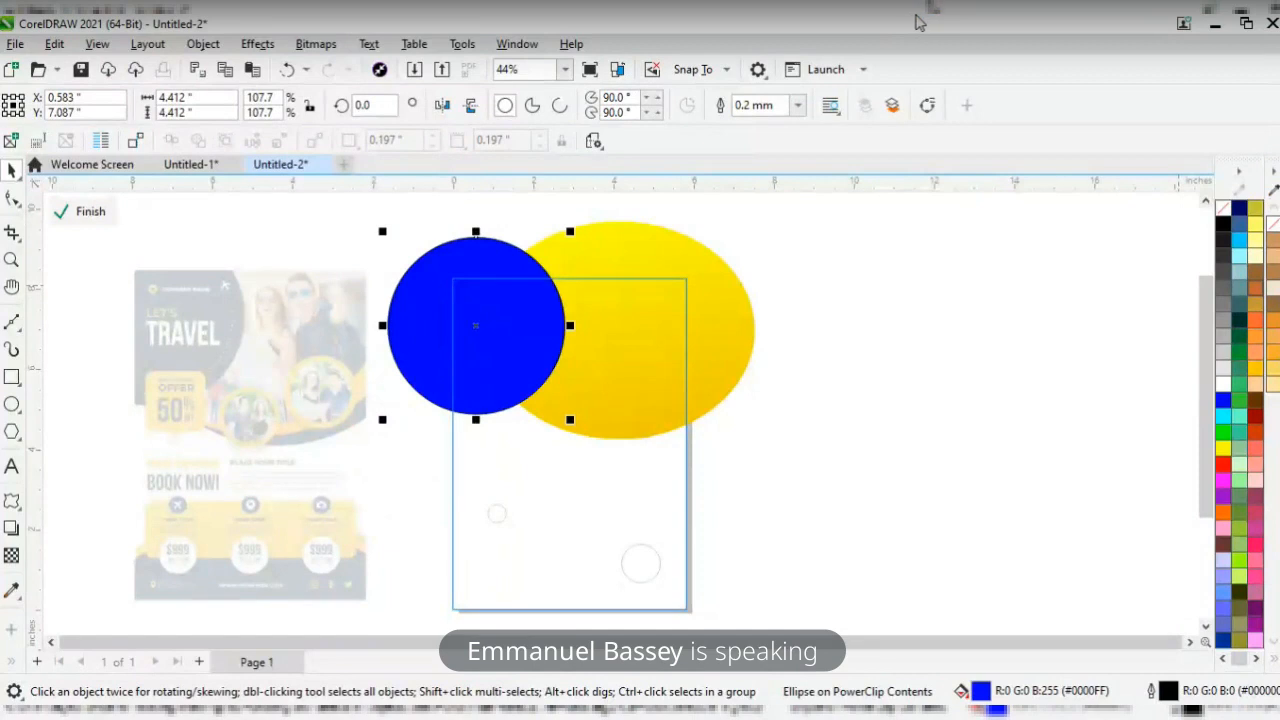
right_click(1221, 210)
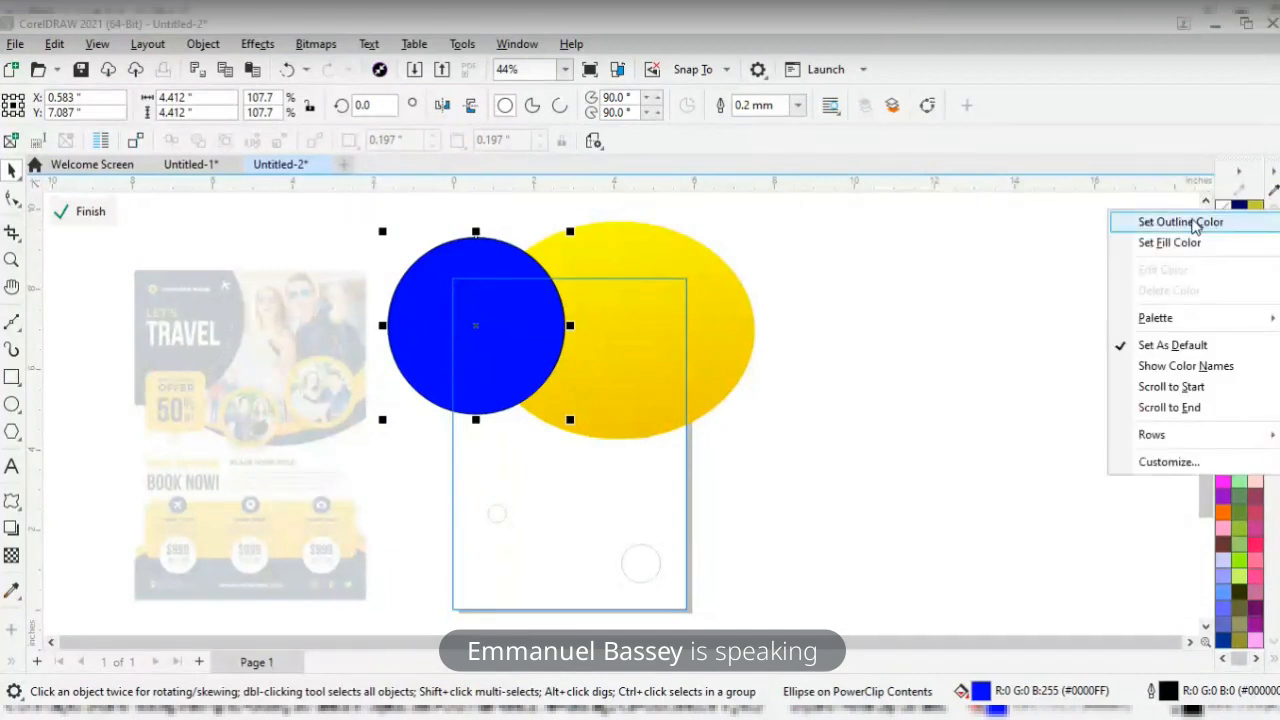
left_click(1180, 222)
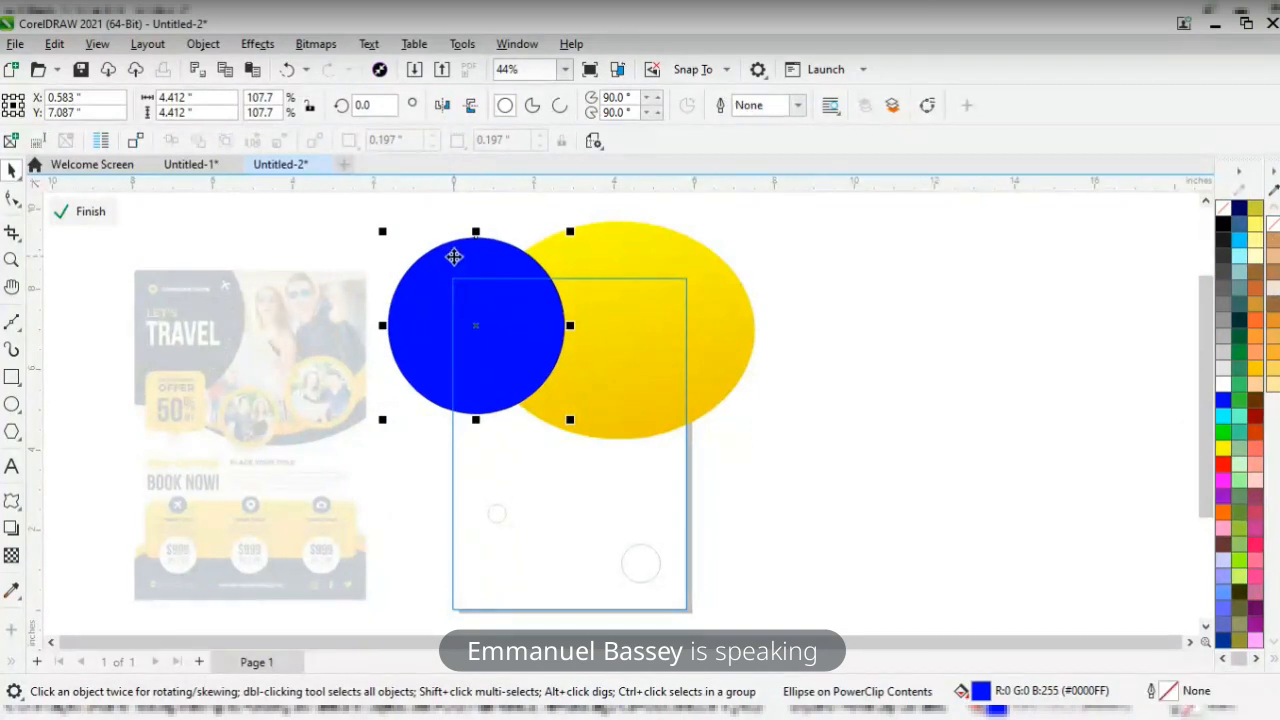
left_click(90, 212)
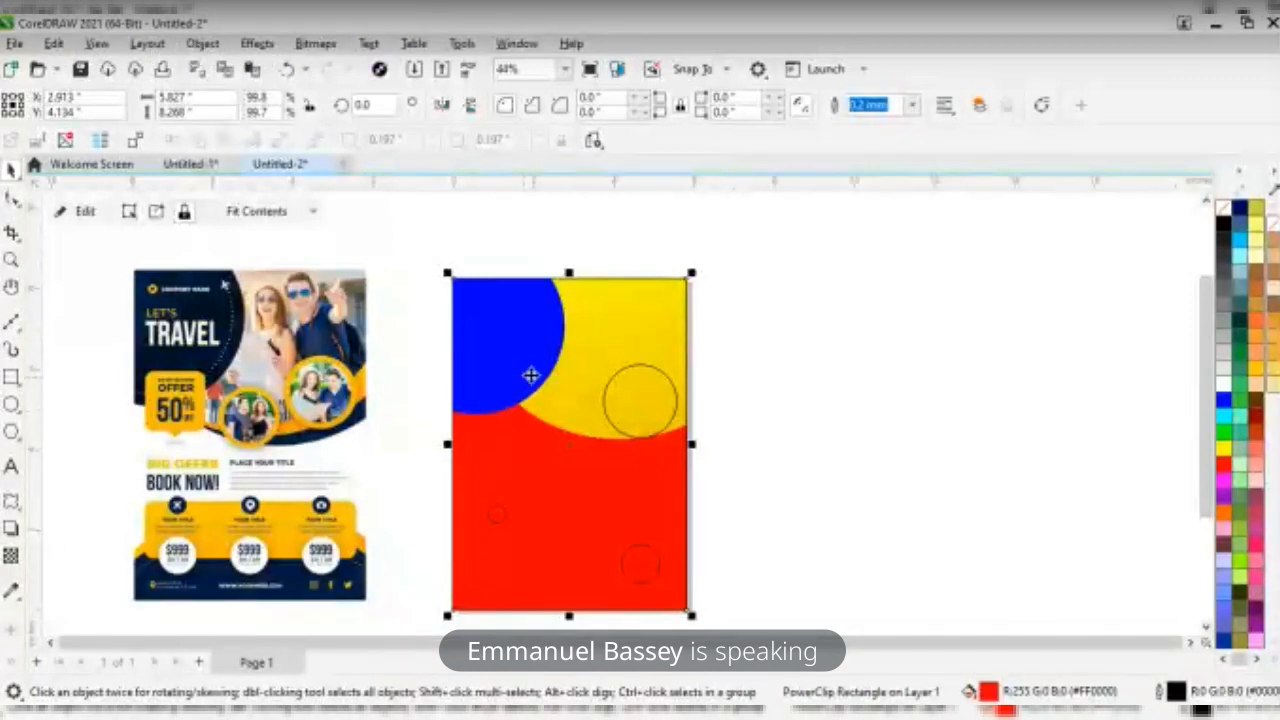
- Reopen the PowerClip contents, duplicate the yellow ellipse in place and fill the copy with dark blue #000066
double_click(606, 332)
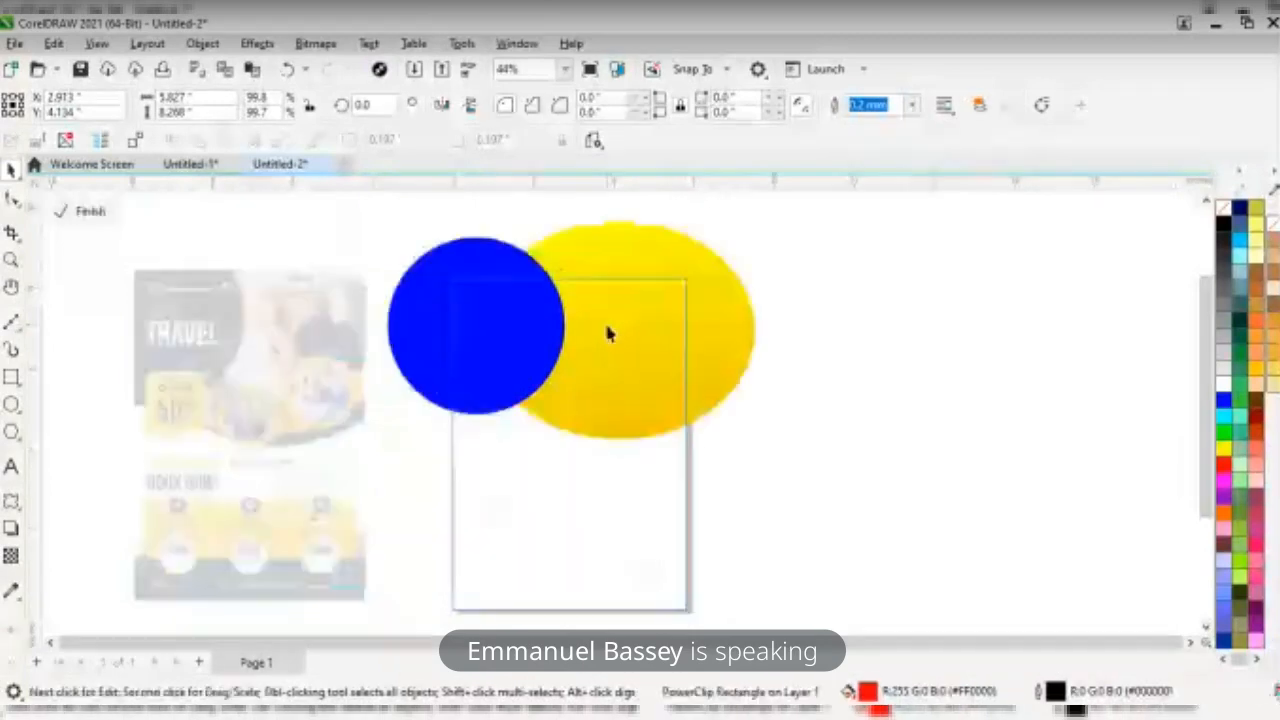
left_click(608, 326)
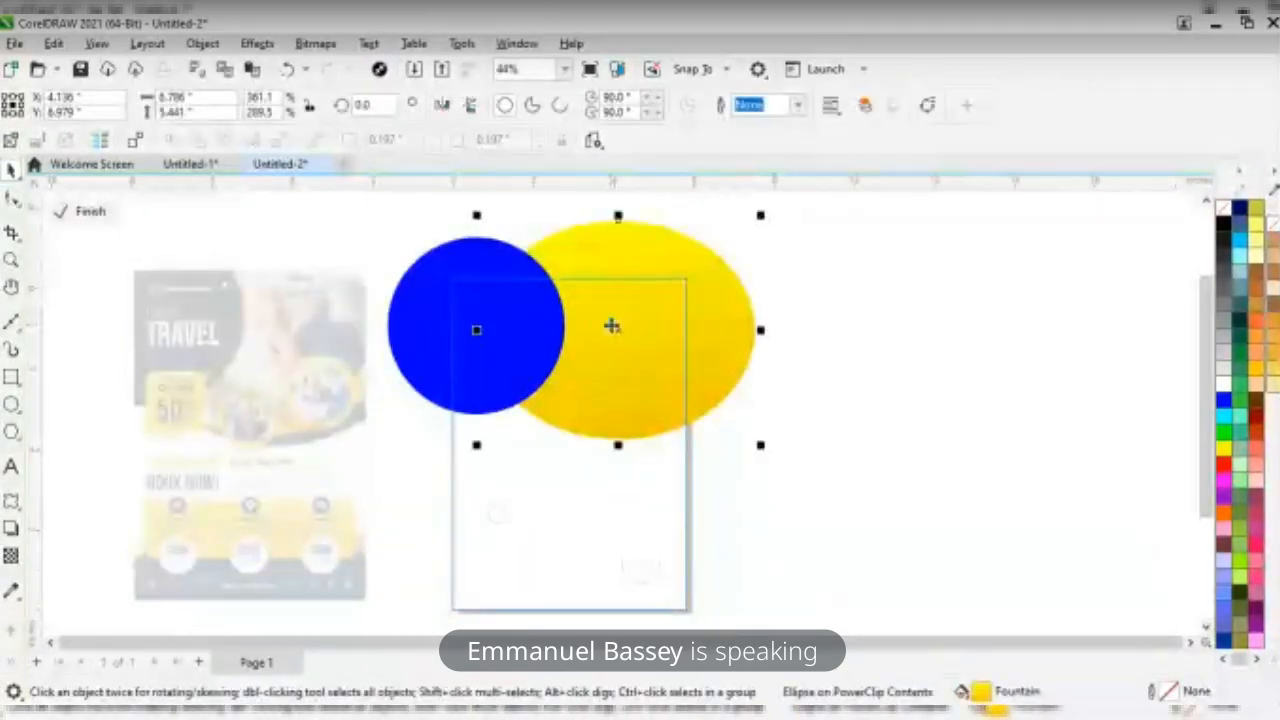
key("shift+Page_Up")
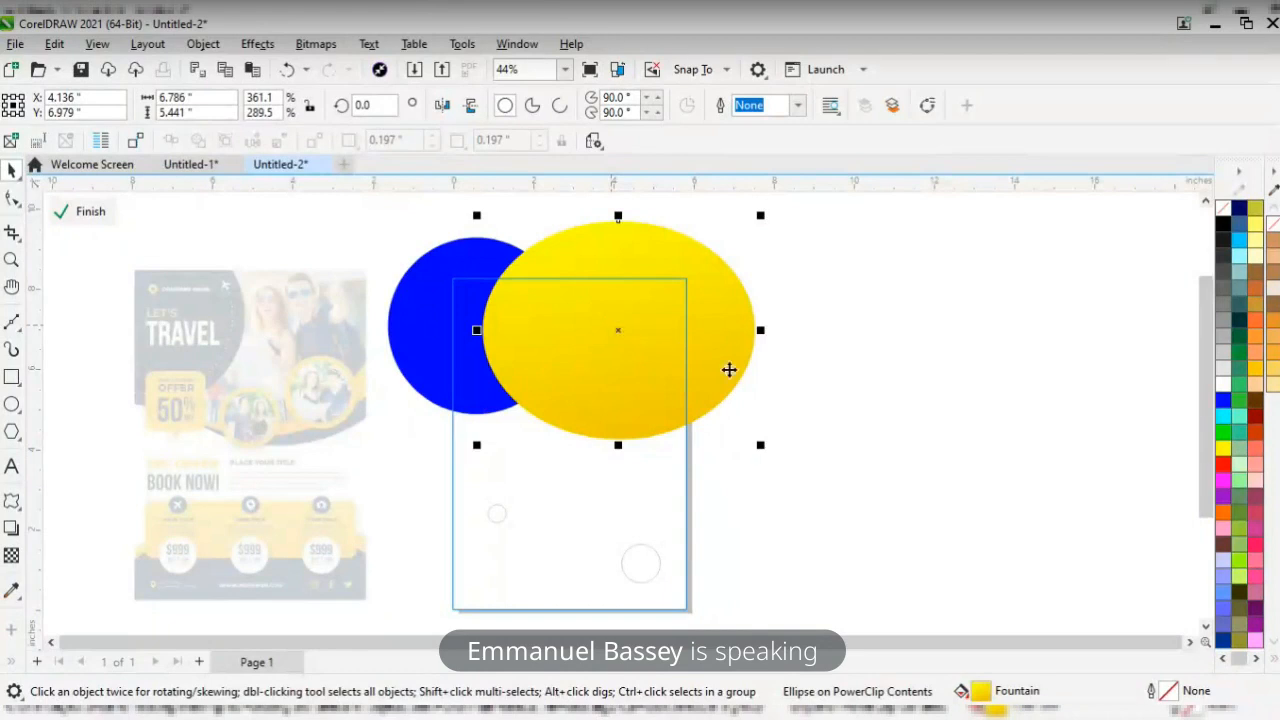
left_click(1241, 208)
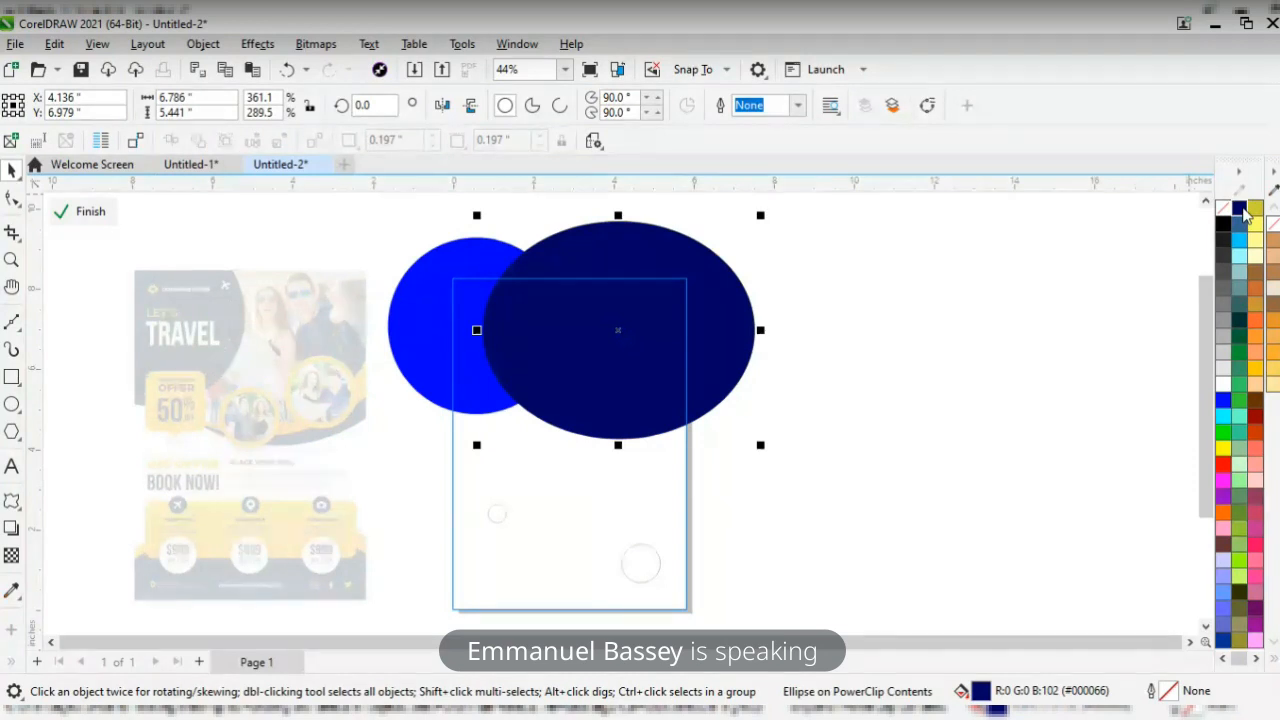
- Send the dark blue ellipse behind the blue circle and yellow ellipse and nudge it down to Y 6.699 inches
key("ctrl+Page_Down")
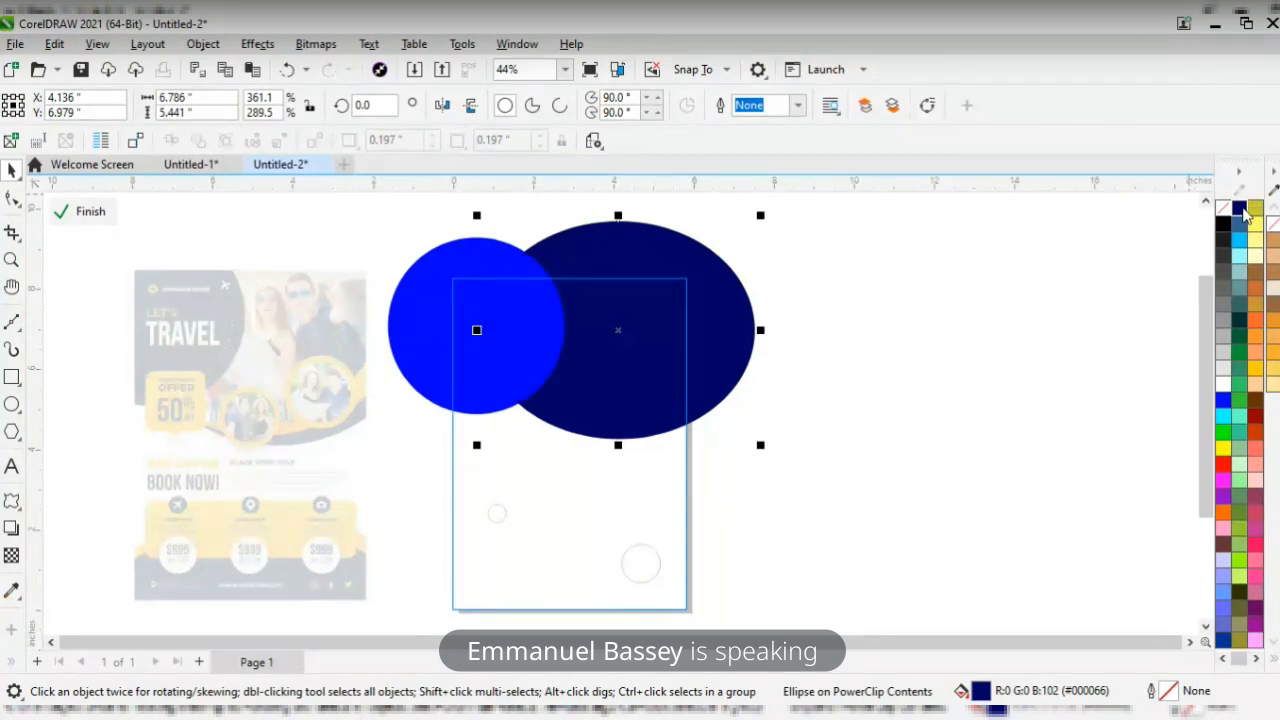
left_click(1245, 210)
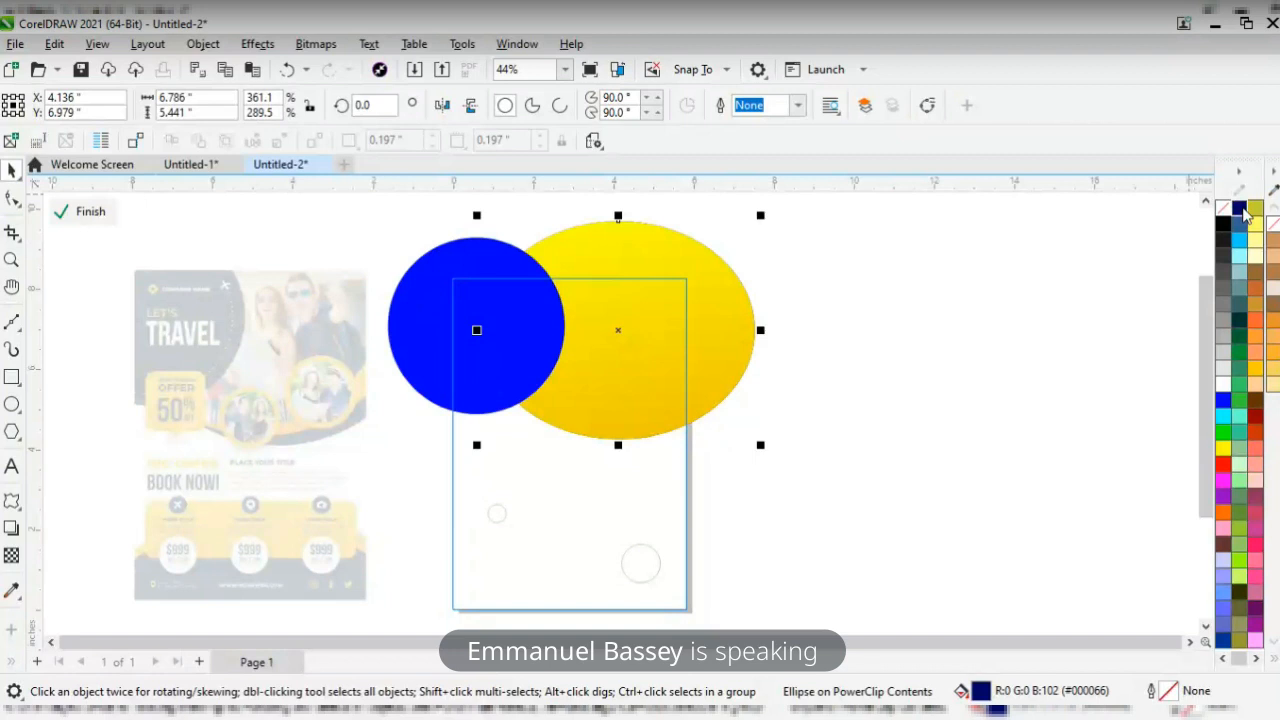
key("Down")
key("Down")
key("Down")
key("Down")
key("Down")
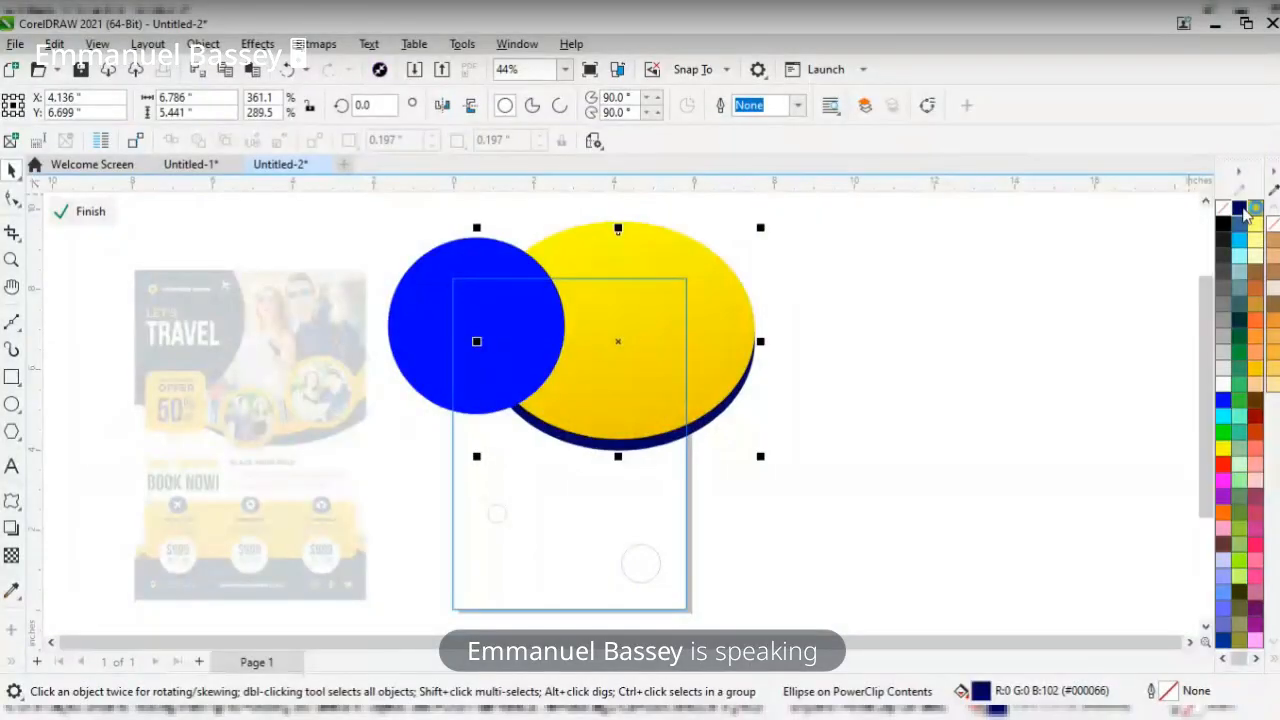
- Nudge the dark blue ellipse further down to Y 6.459 inches
key("Down")
key("Down")
key("Down")
key("Down")
key("Down")
key("Down")
key("Down")
key("Down")
key("Down")
key("Down")
key("Down")
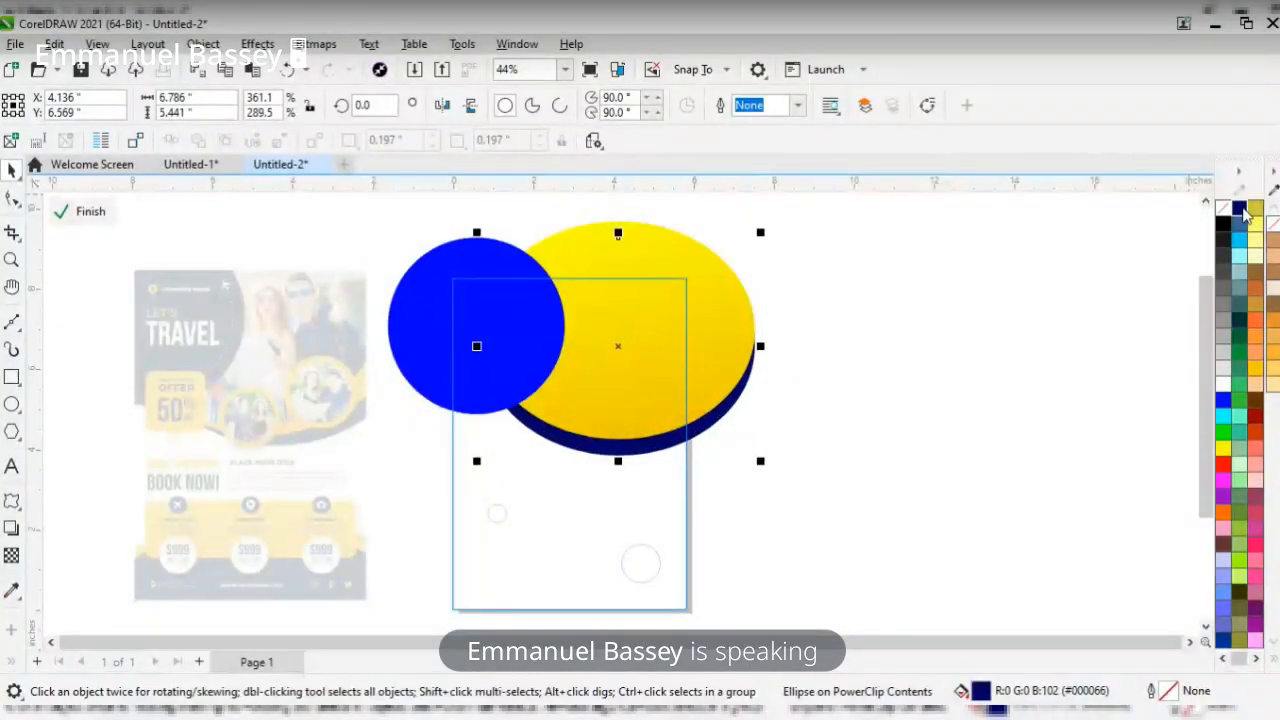
key("Down")
key("Down")
key("Down")
key("Down")
key("Down")
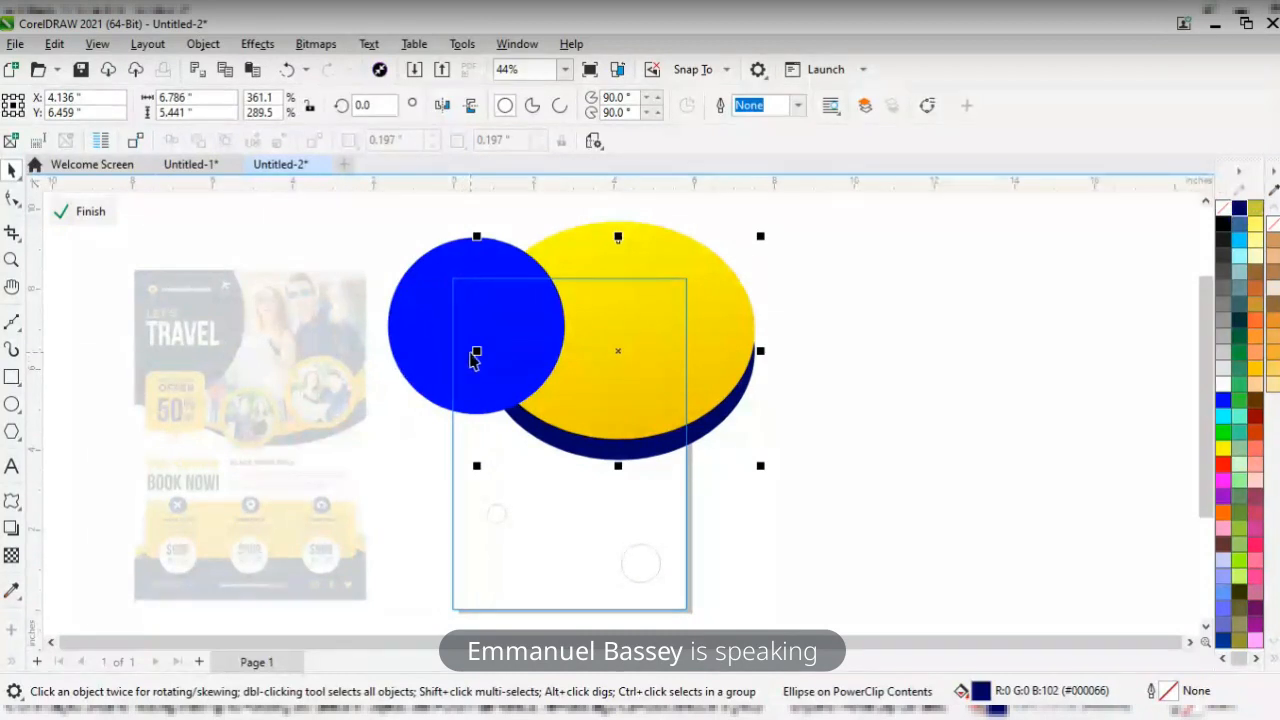
- Narrow the dark blue ellipse to 6.391 inches, nudge it to X 4.164, Y 6.529 inches and finish editing the PowerClip contents
mouse_move(480, 355)
left_mouse_down()
mouse_move(508, 366)
mouse_move(493, 351)
left_mouse_up()
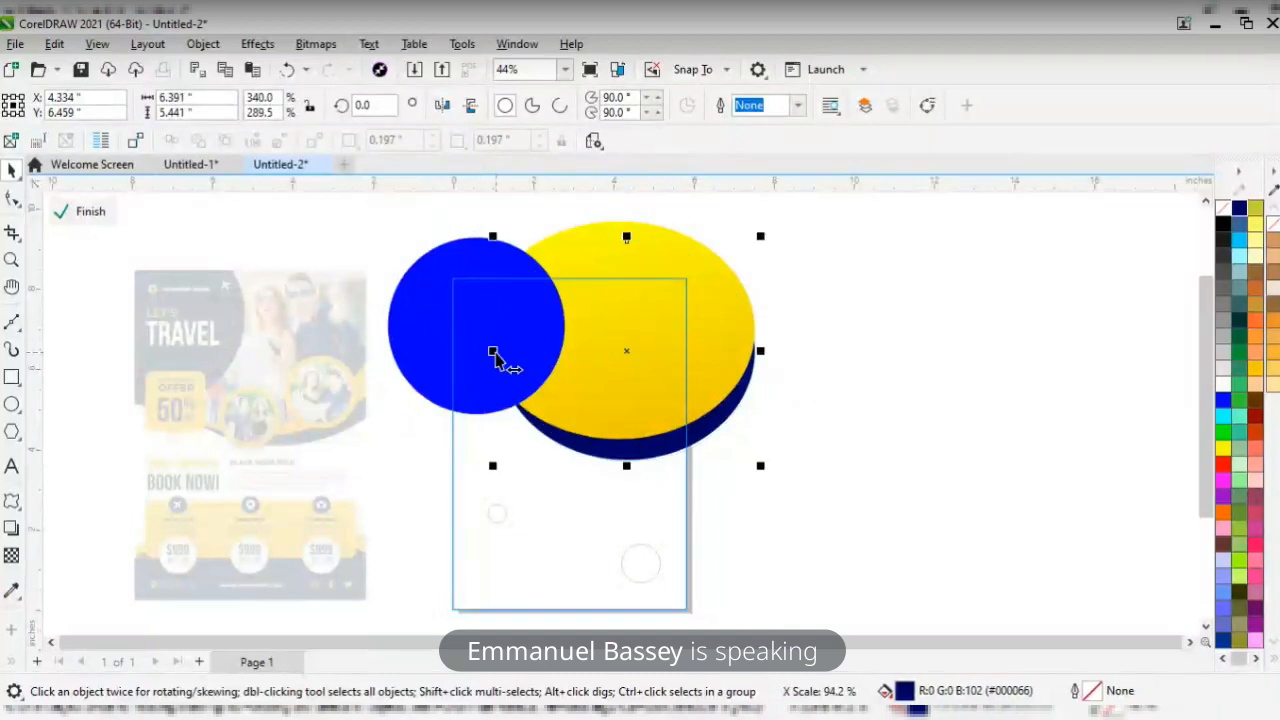
key("Left")
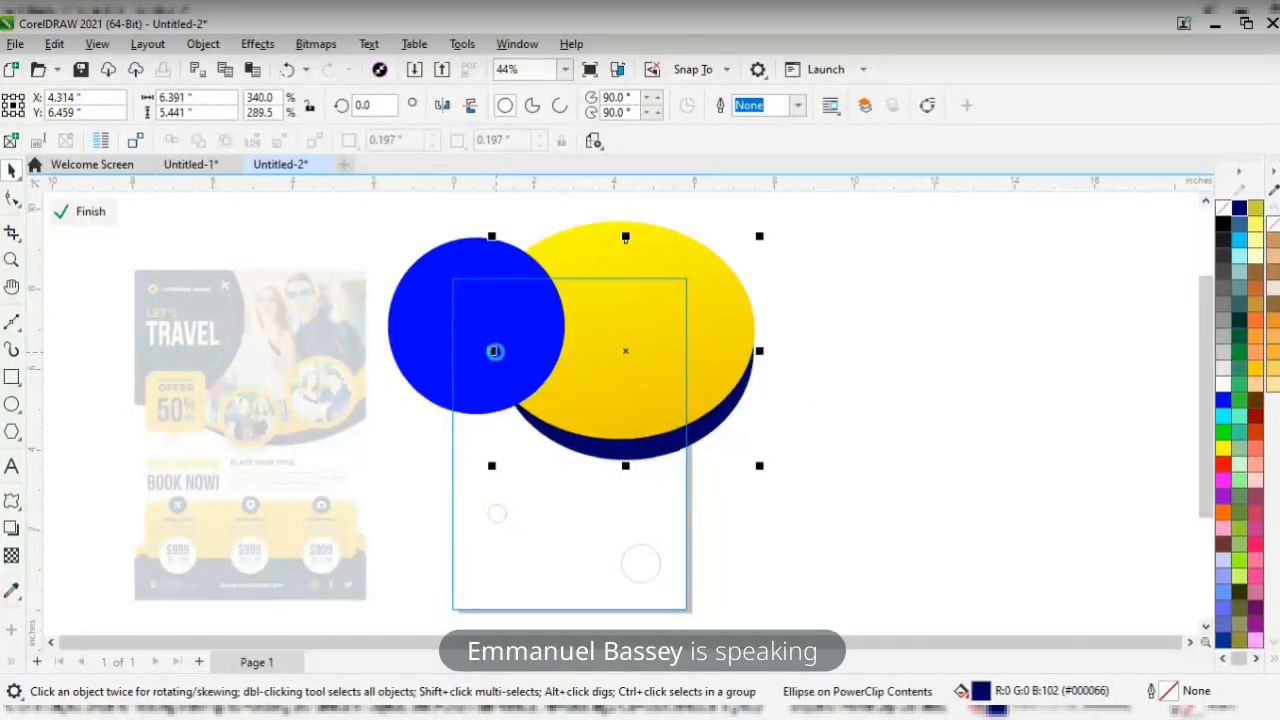
key("Left")
key("Up")
key("Left")
key("Left")
key("Left")
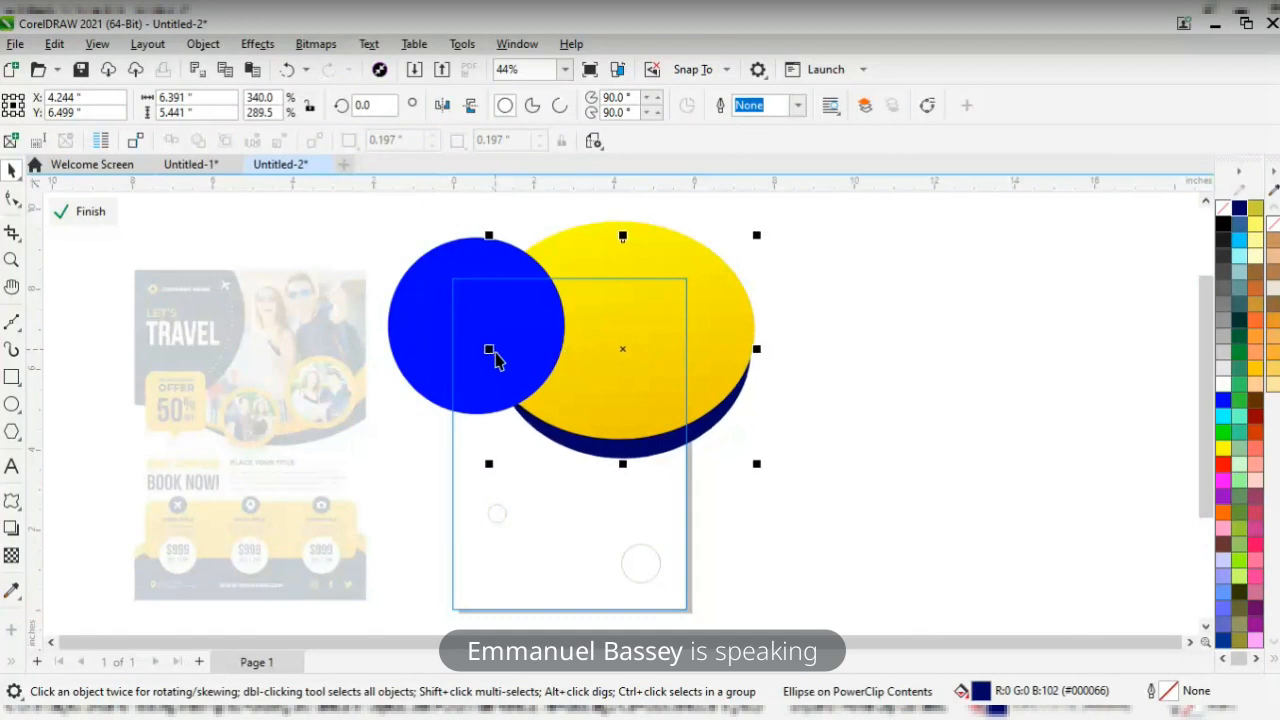
key("Up")
key("Left")
key("Left")
key("Up")
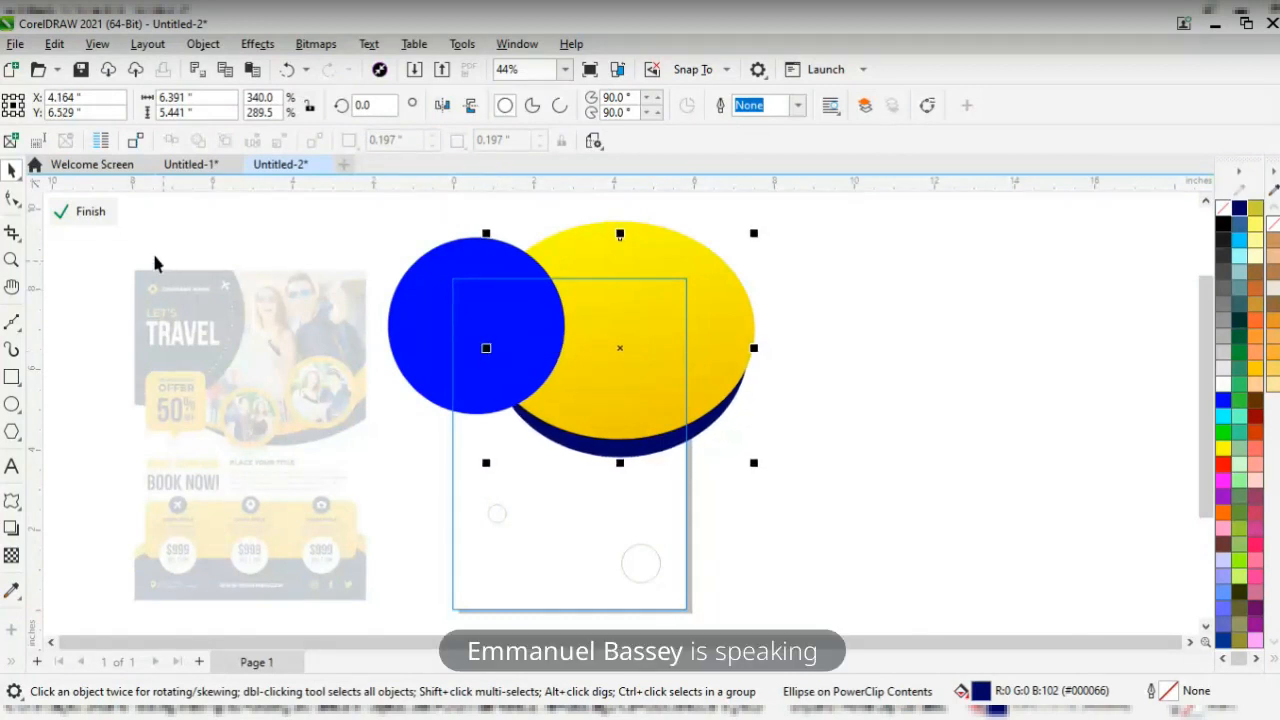
left_click(95, 214)
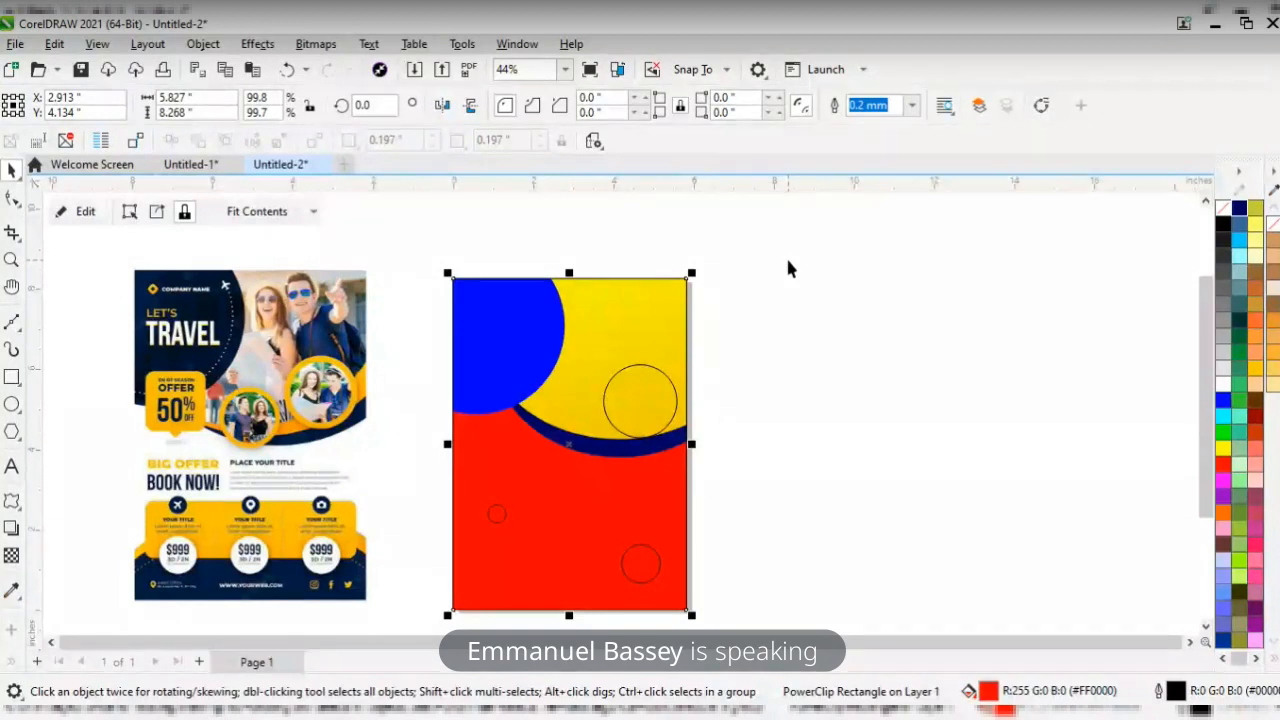
- Copy the yellow gradient ellipse out of the PowerClip and place the copy in the empty space right of the flyer page
double_click(663, 321)
left_click(663, 320)
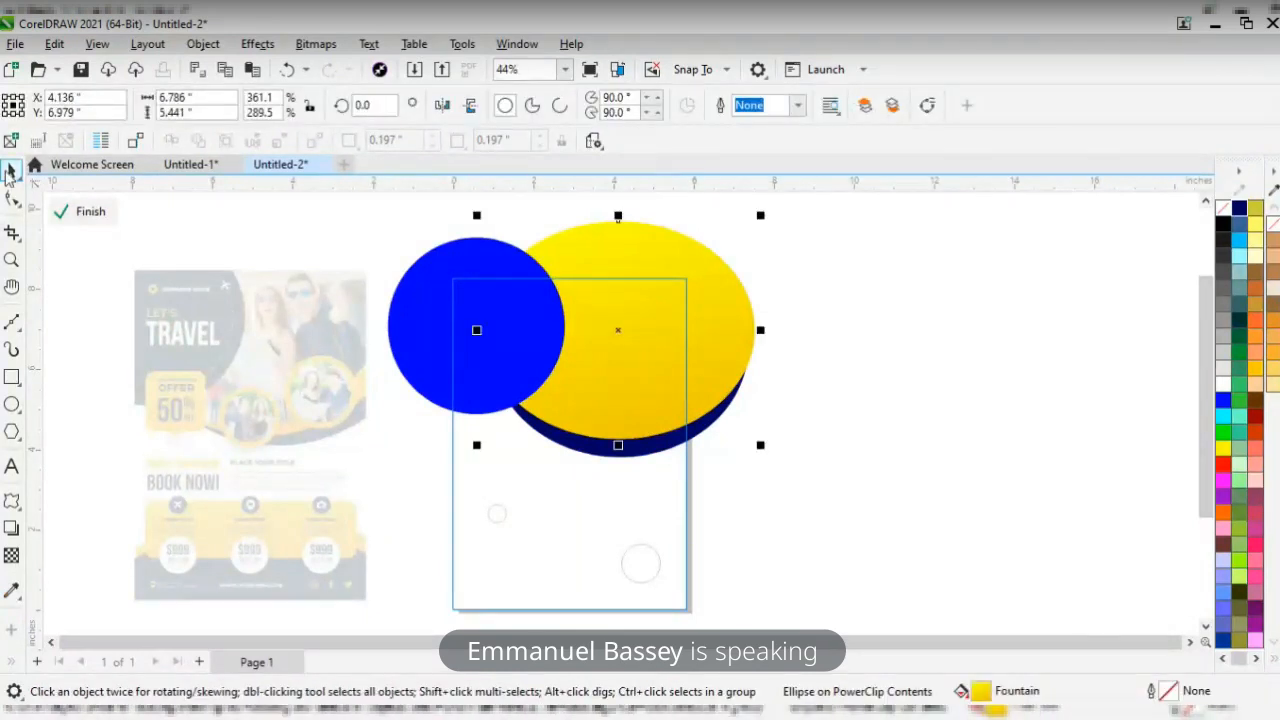
left_click(85, 211)
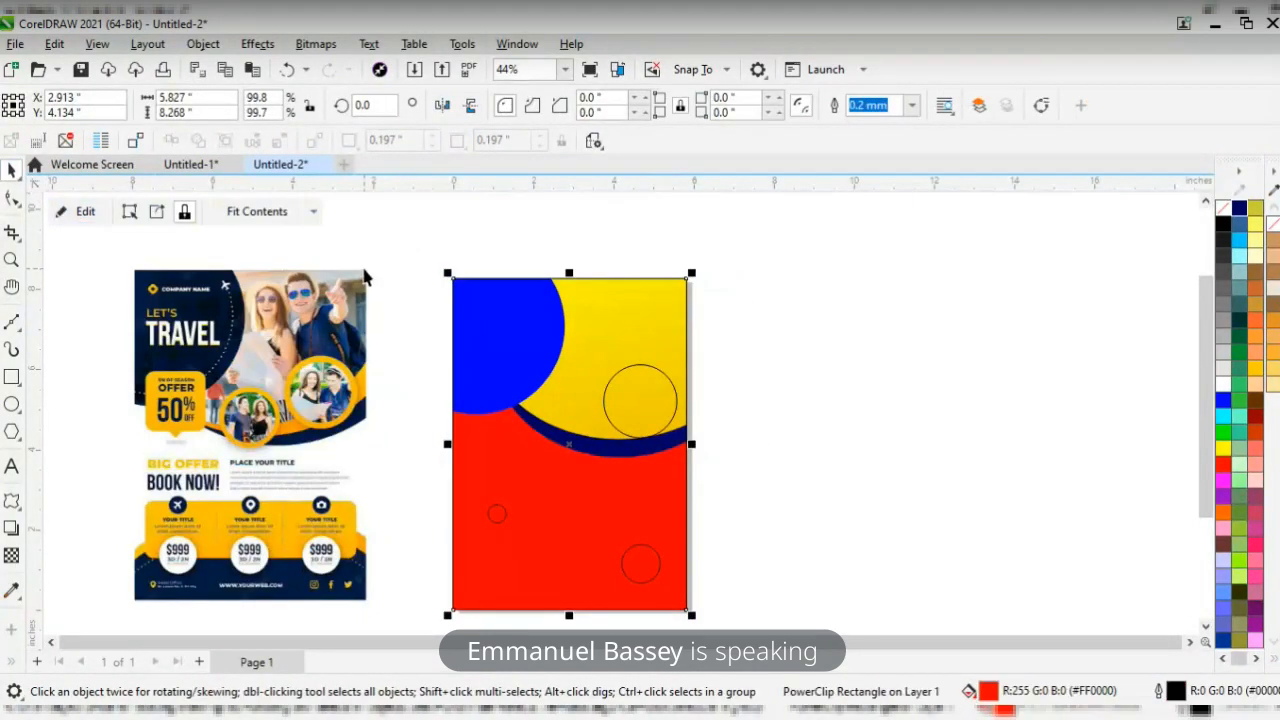
key("ctrl+z")
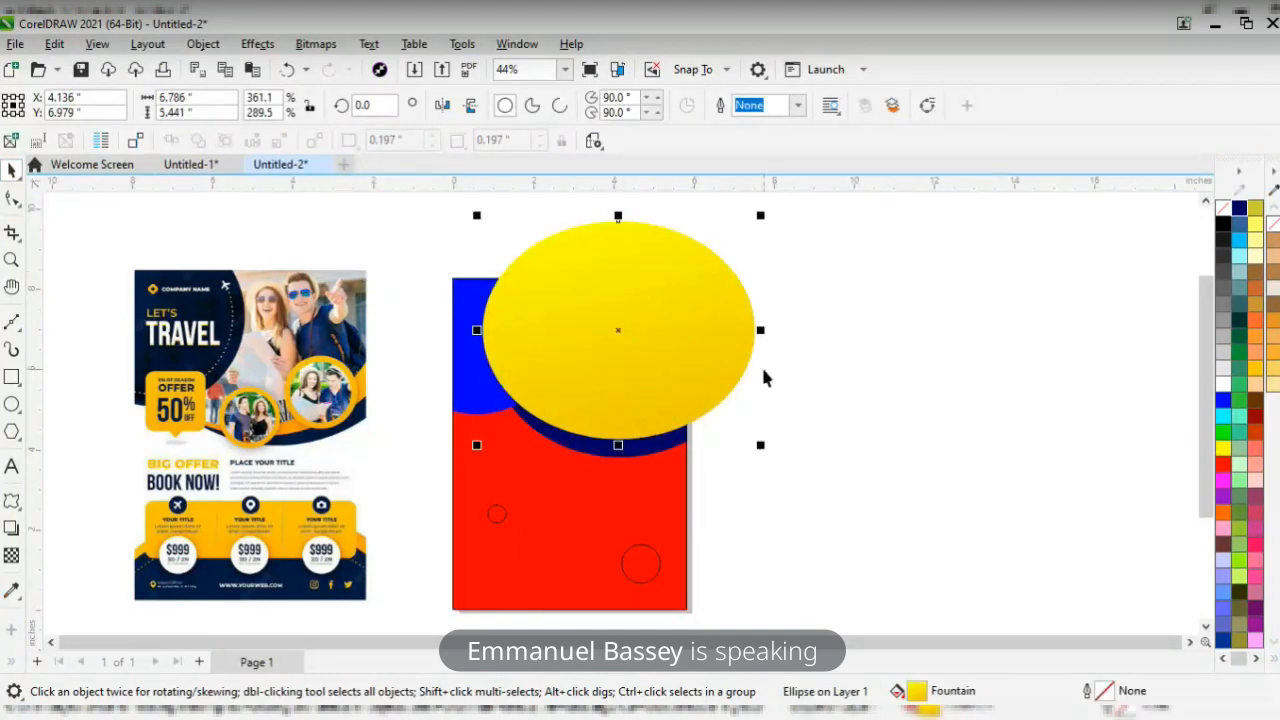
left_click_drag(646, 337, 896, 357)
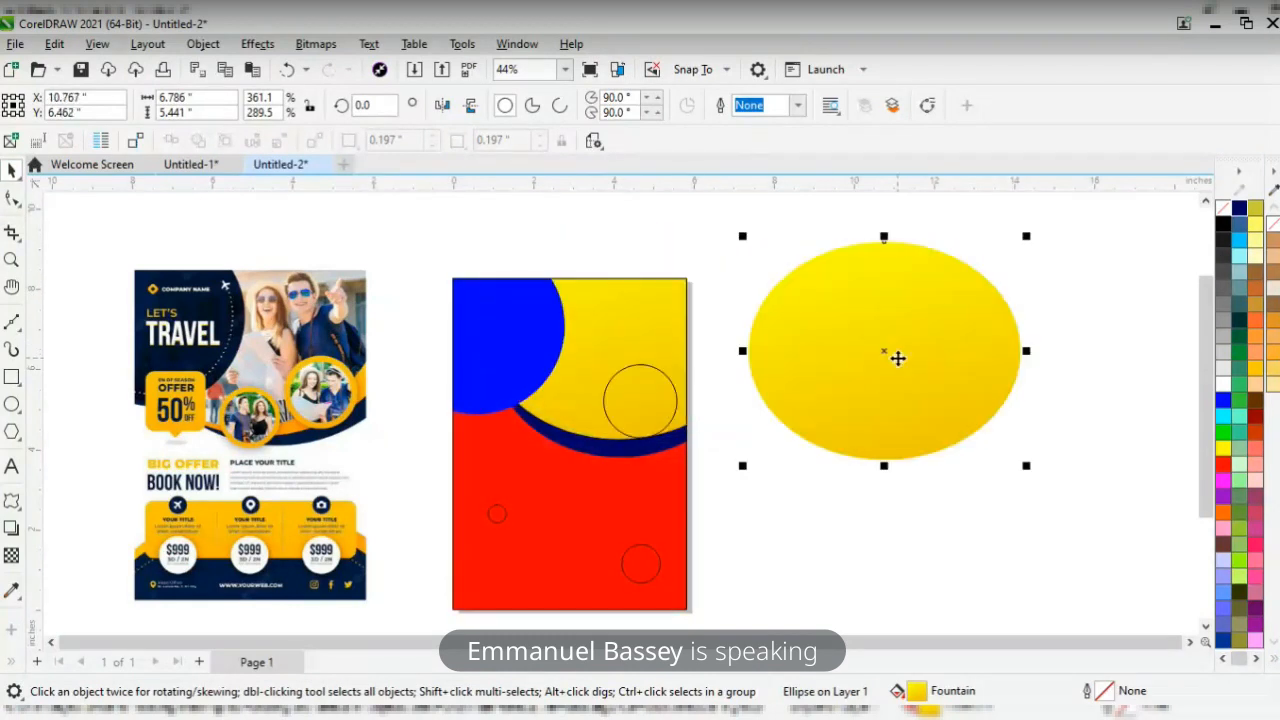
- Copy the yellow gradient fill from the loose ellipse to the largest unfilled circle on the page and remove that circle's outline
left_click(624, 402)
left_click(898, 388)
left_click_drag(898, 388, 640, 401)
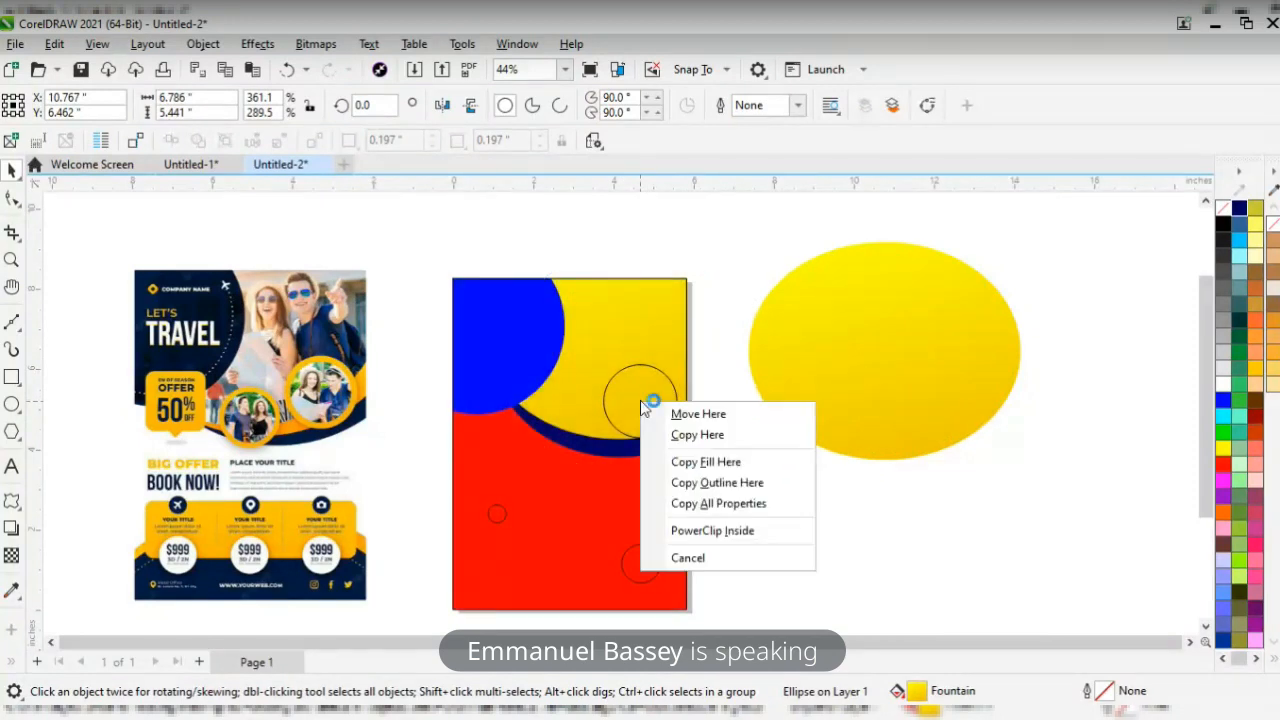
left_click(692, 462)
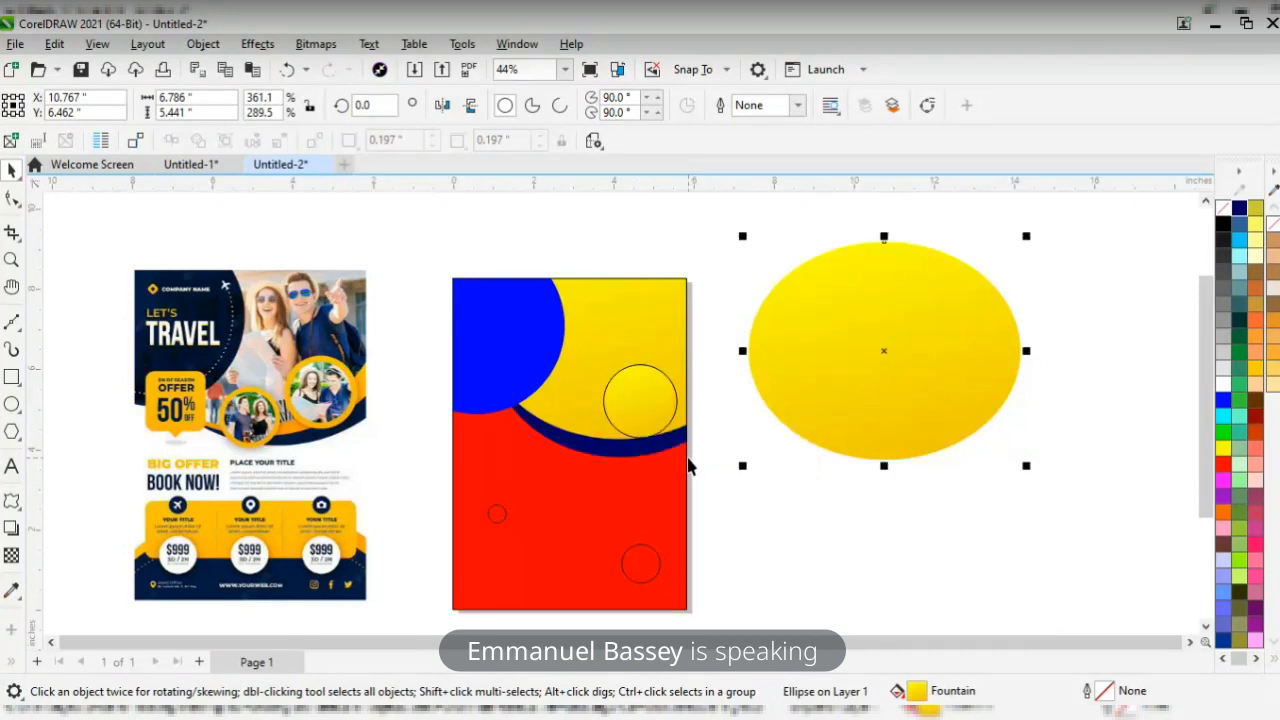
left_click(651, 398)
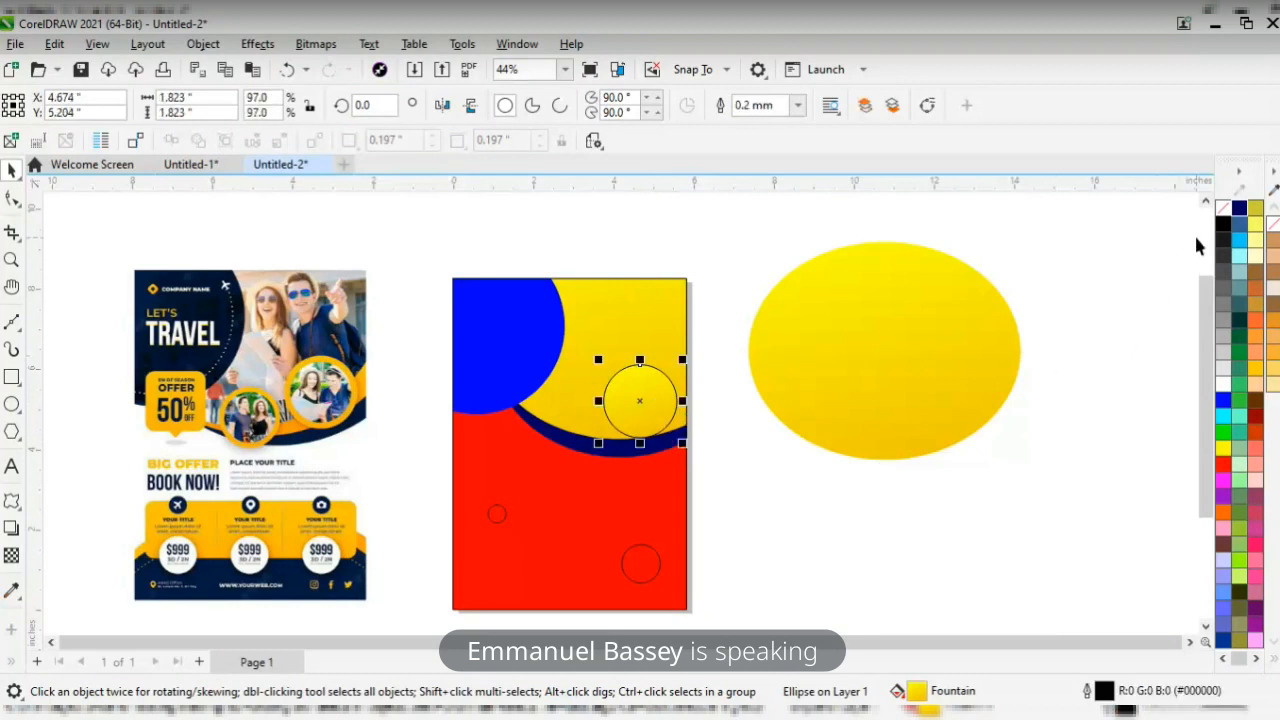
right_click(1222, 210)
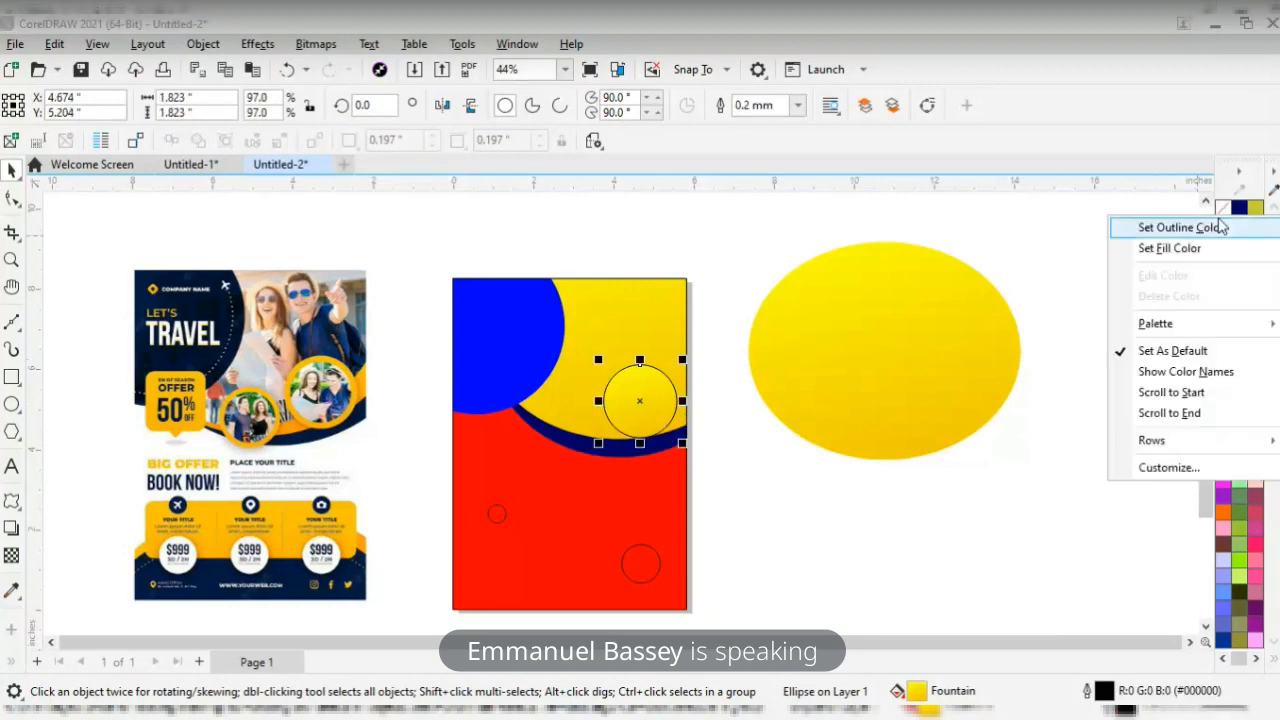
left_click(1218, 229)
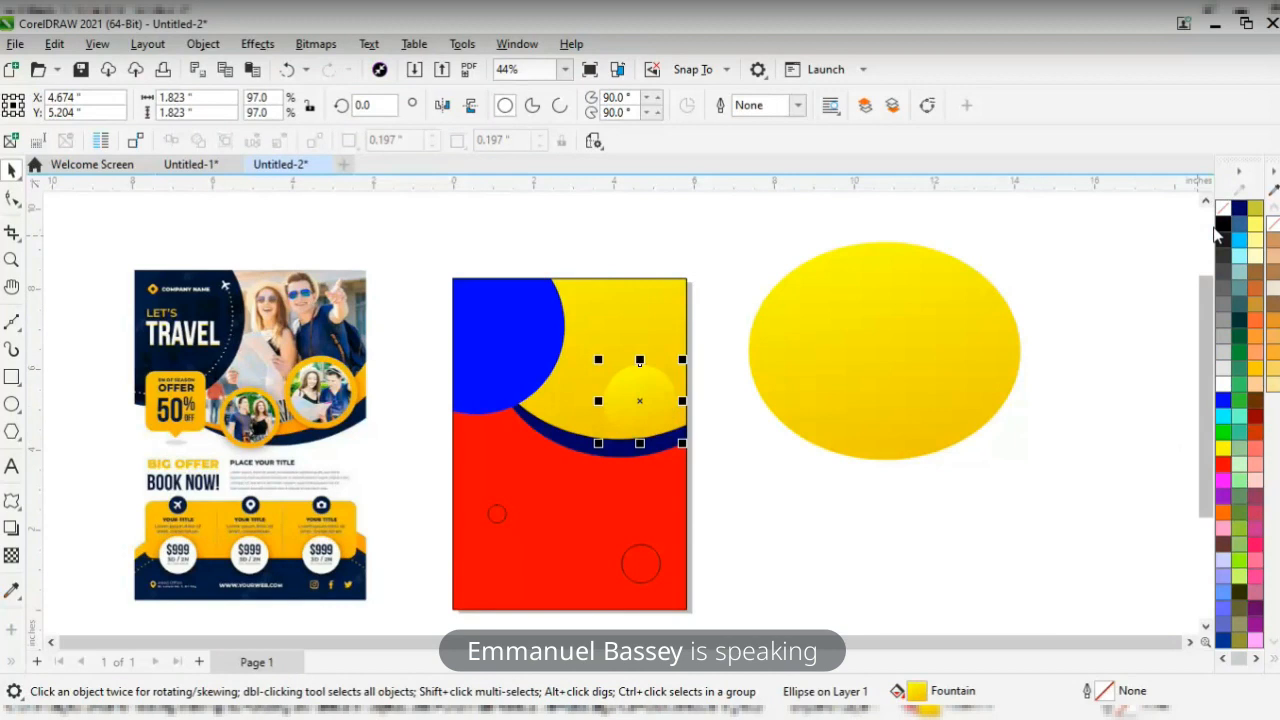
- Move the yellow gradient circle down to X 4.627, Y 4.358 inches and enlarge it to 2.132 inches across
left_click_drag(640, 401, 636, 425)
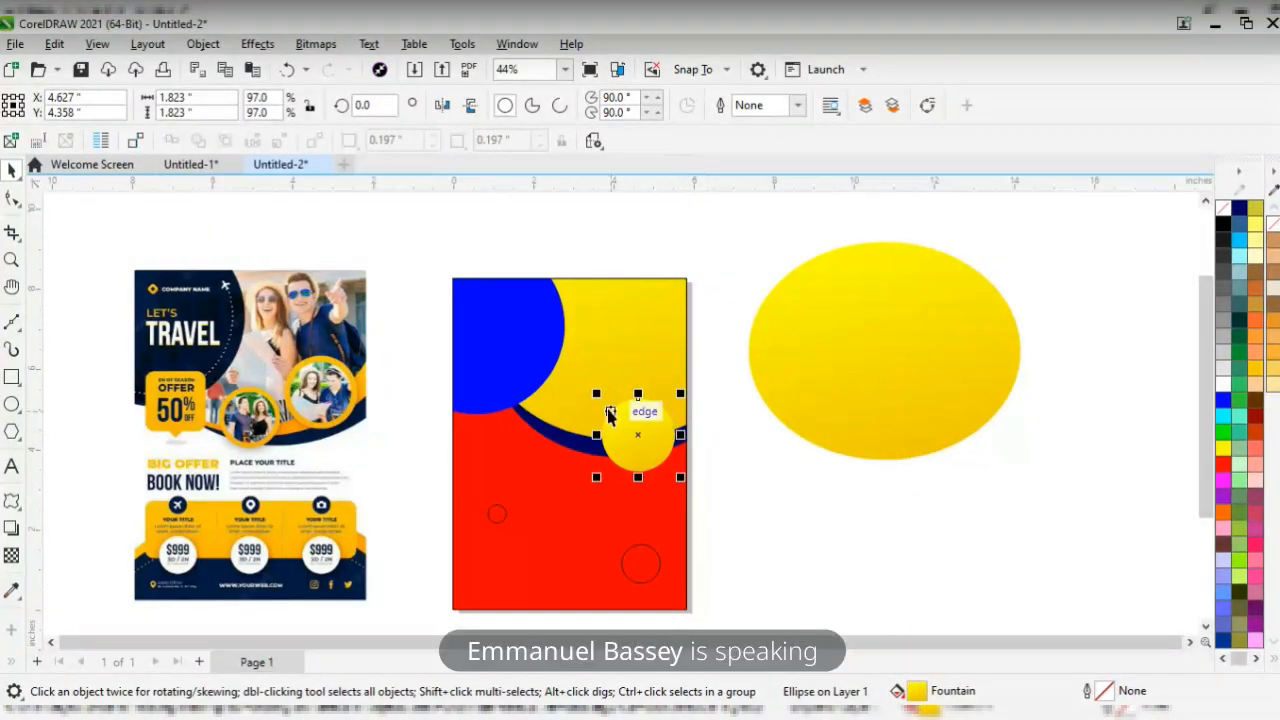
left_click_drag(597, 394, 589, 390)
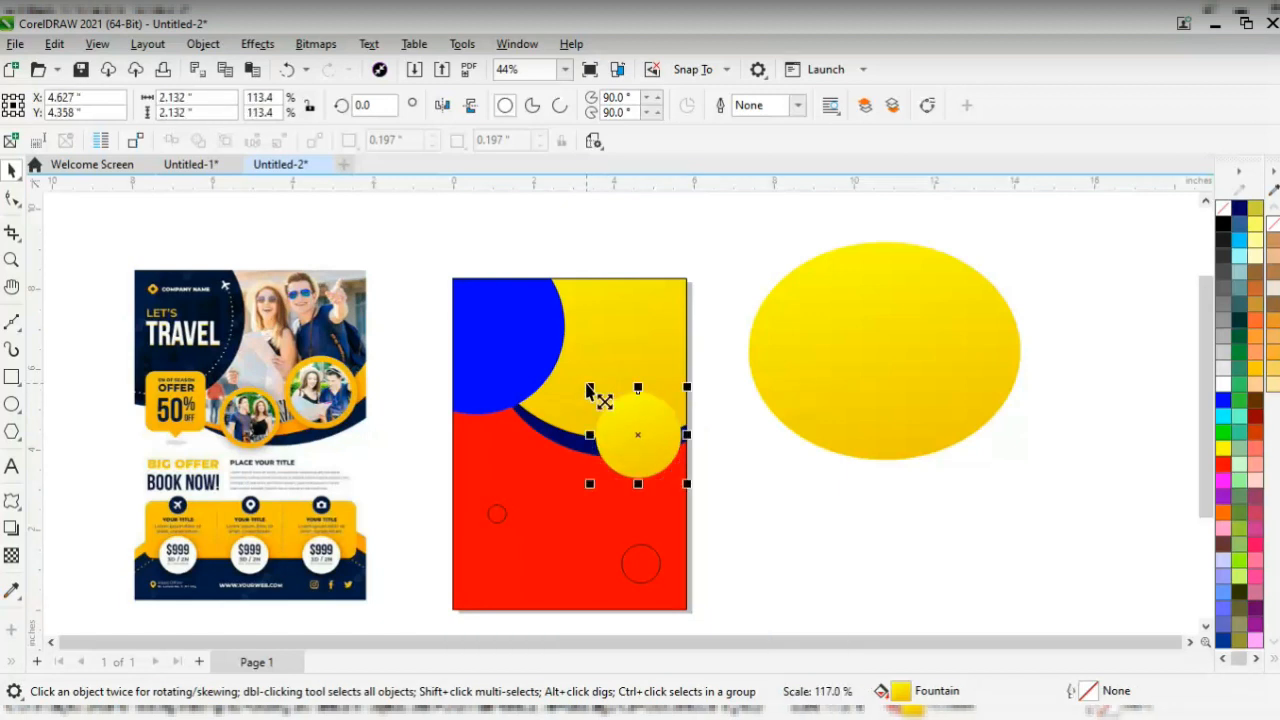
left_click(1222, 384)
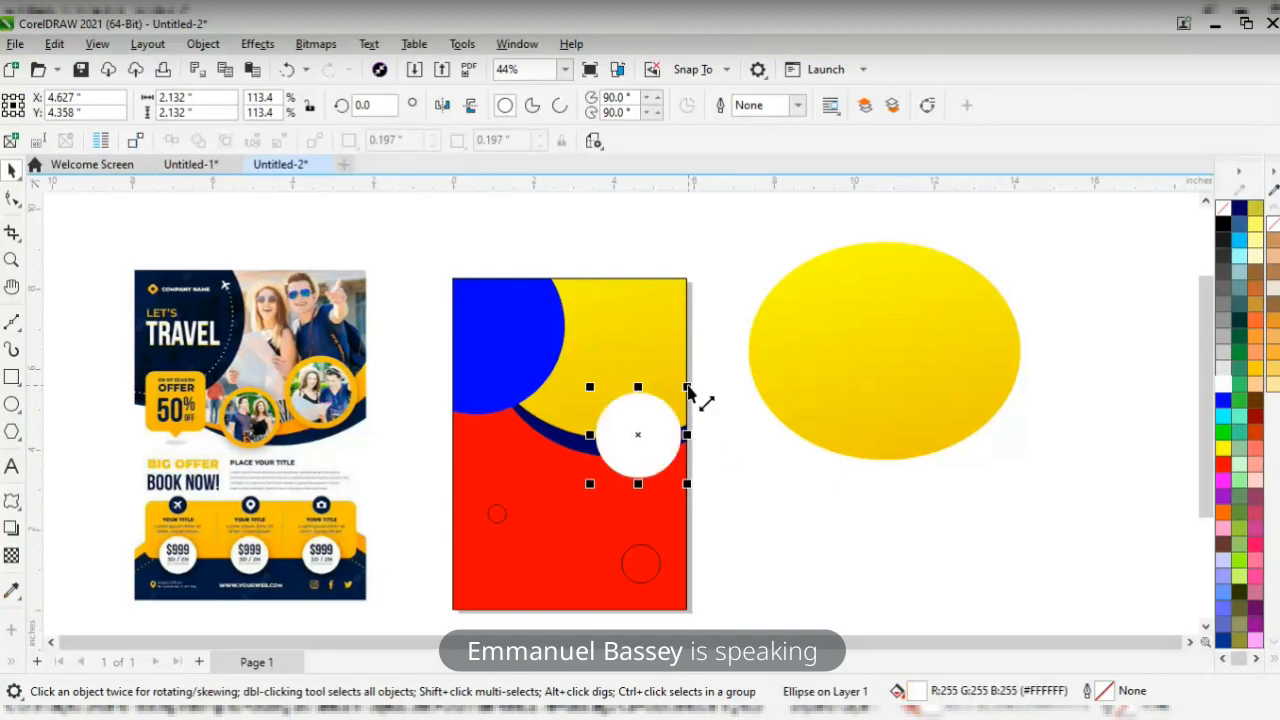
left_click_drag(687, 387, 689, 393)
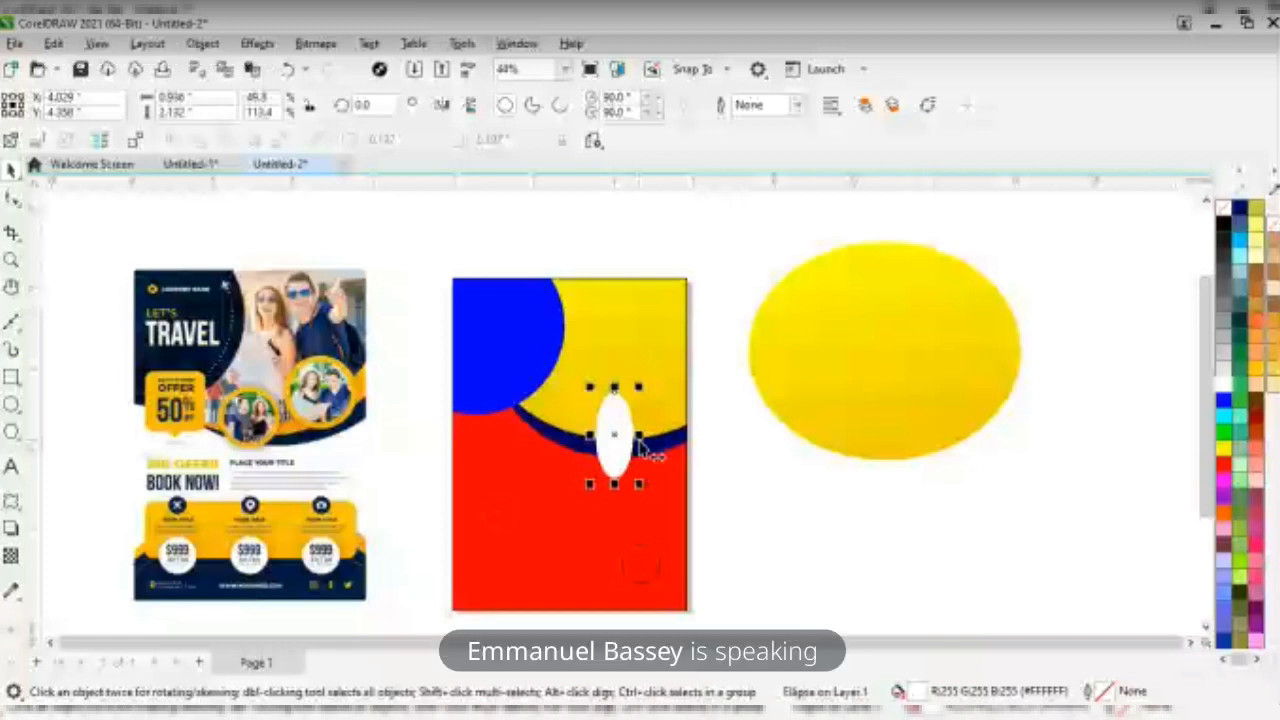
left_click_drag(640, 440, 652, 443)
left_click_drag(687, 387, 659, 421)
key("ctrl+z")
key("ctrl+z")
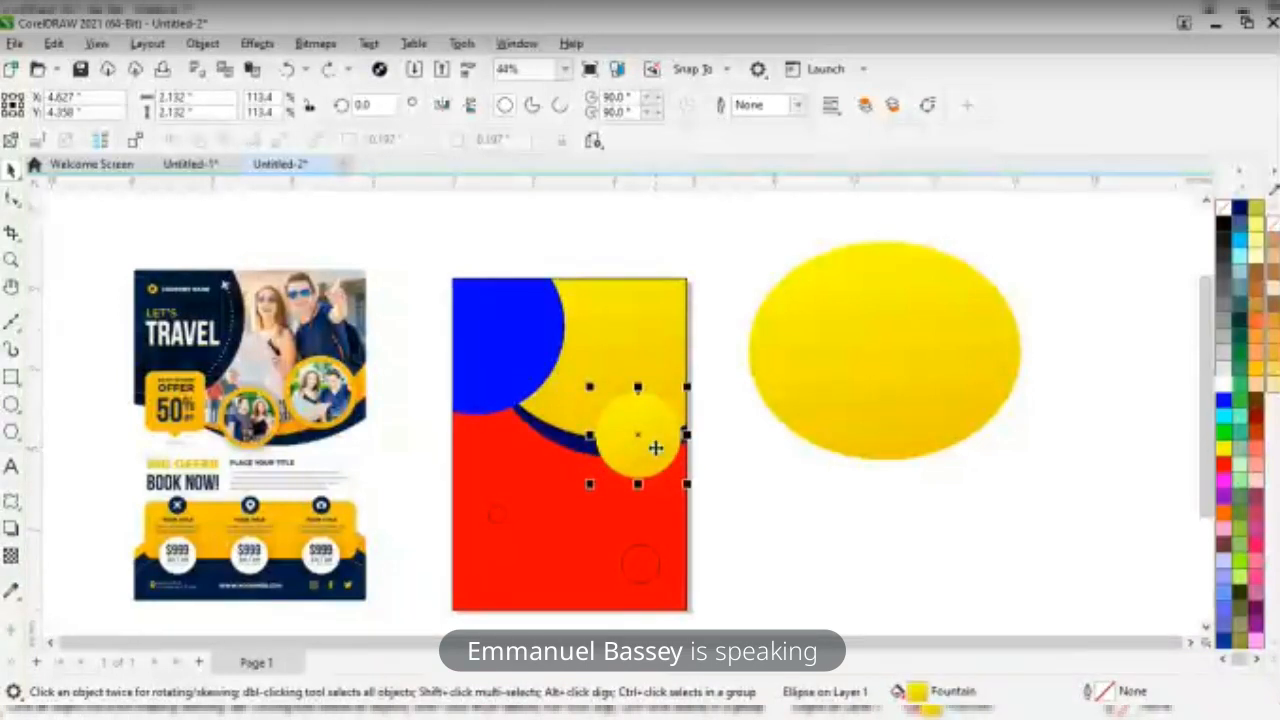
- Create a smaller concentric white duplicate inside the yellow gradient circle and group the two circles
left_click(1222, 392)
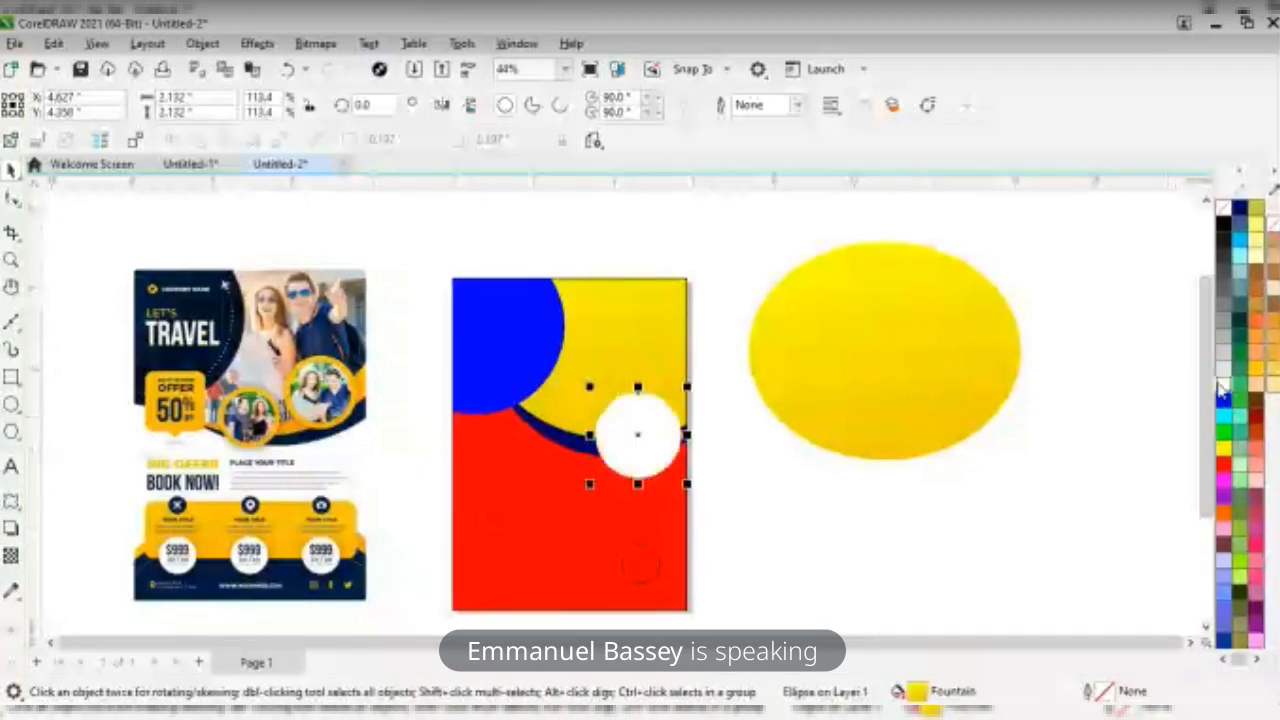
left_click_drag(689, 393, 685, 398)
left_click(704, 386)
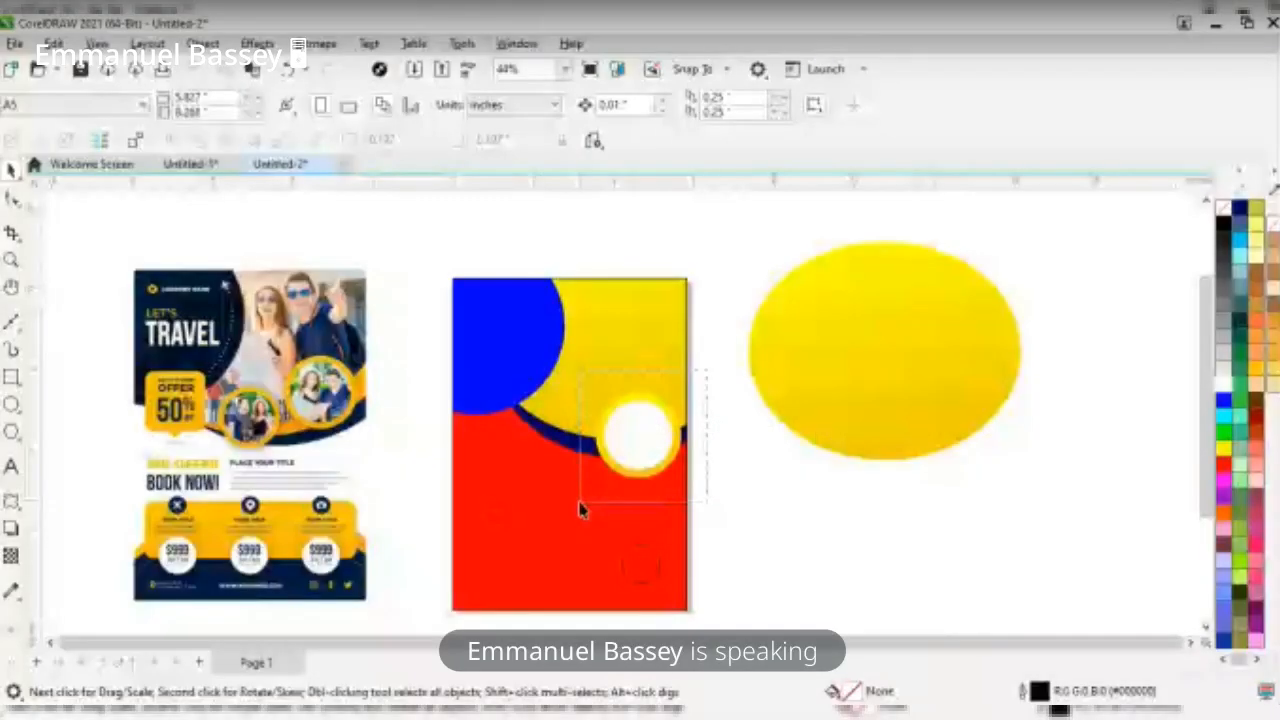
left_click_drag(579, 510, 580, 505)
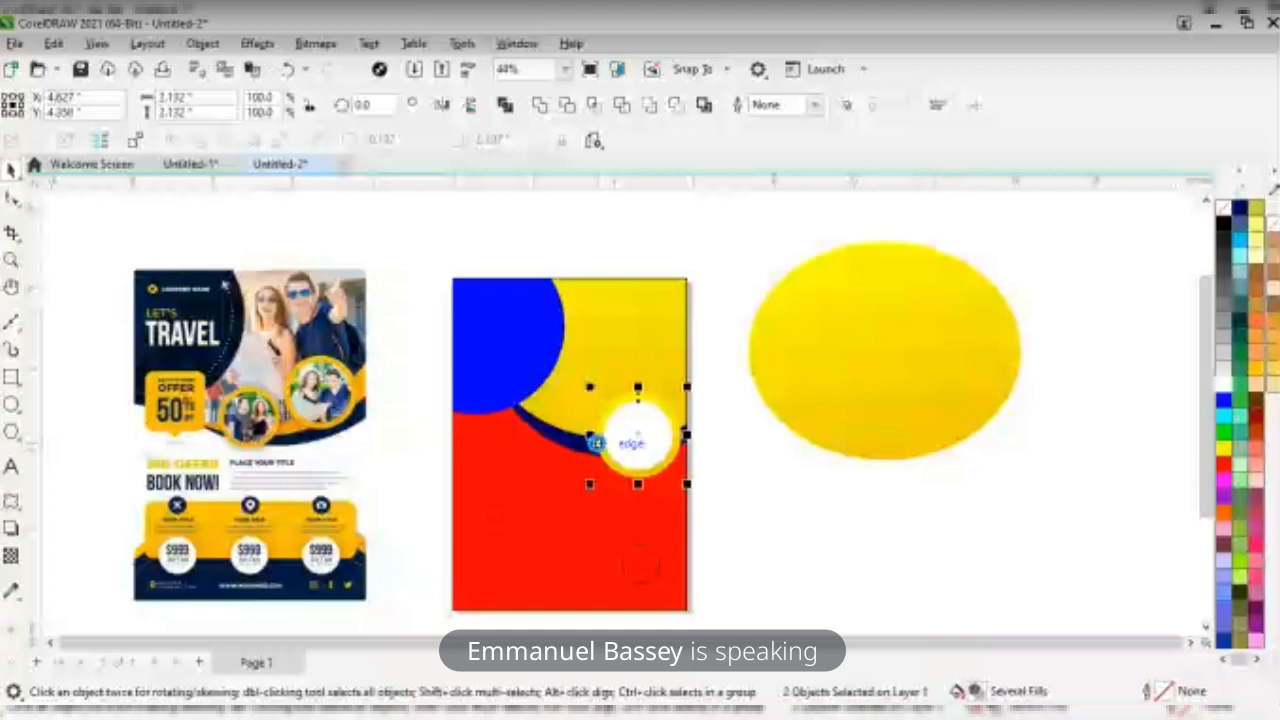
key("ctrl+g")
- Duplicate the white and yellow circle group to the left of the original and scale the copy to 1.686 inches
left_click_drag(637, 434, 557, 443)
left_click(591, 477)
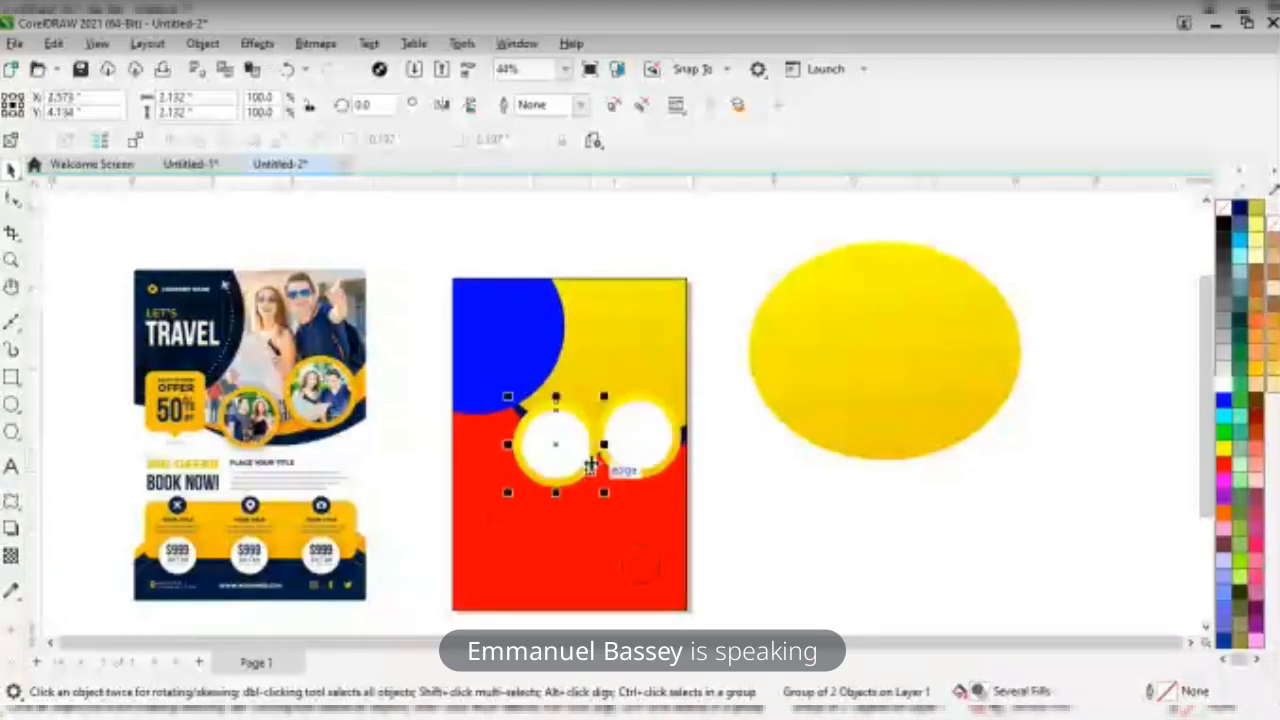
mouse_move(605, 400)
left_mouse_down()
mouse_move(620, 420)
mouse_move(596, 405)
left_mouse_up()
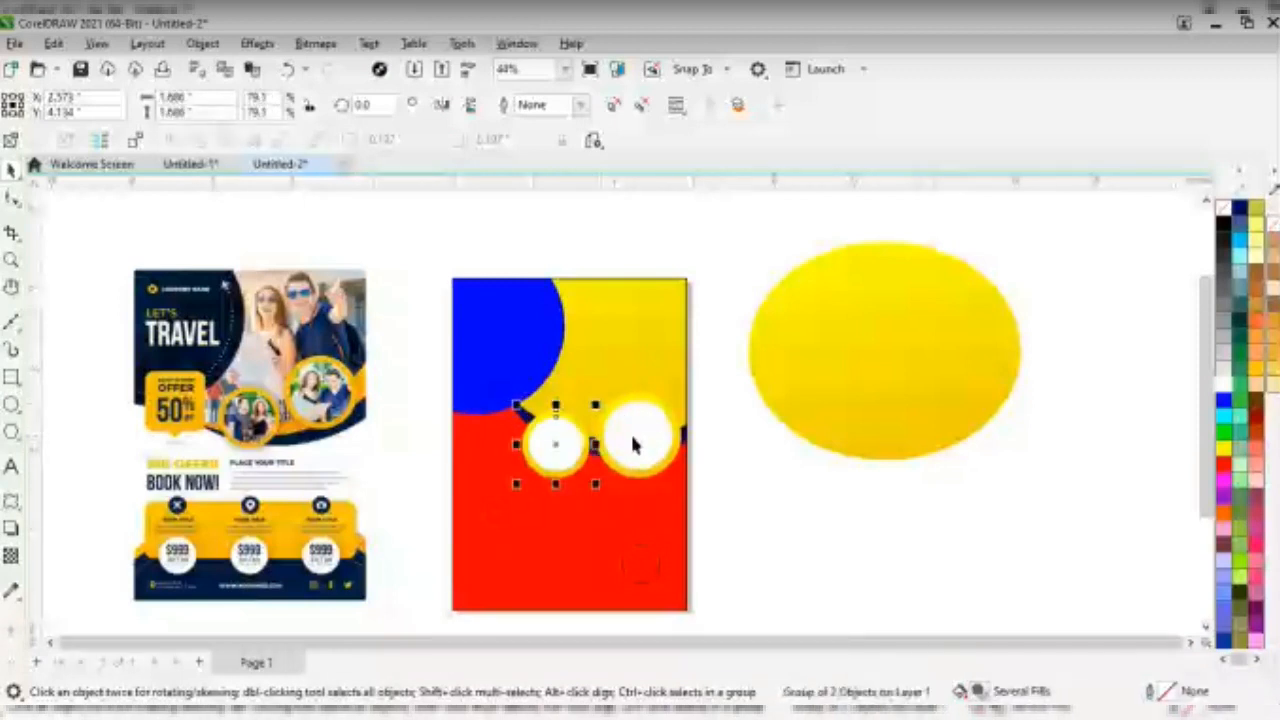
- Move the small circle group to X 2.596, Y 4.483 inches and the large one to X 4.603, Y 4.711 inches
left_click(556, 441)
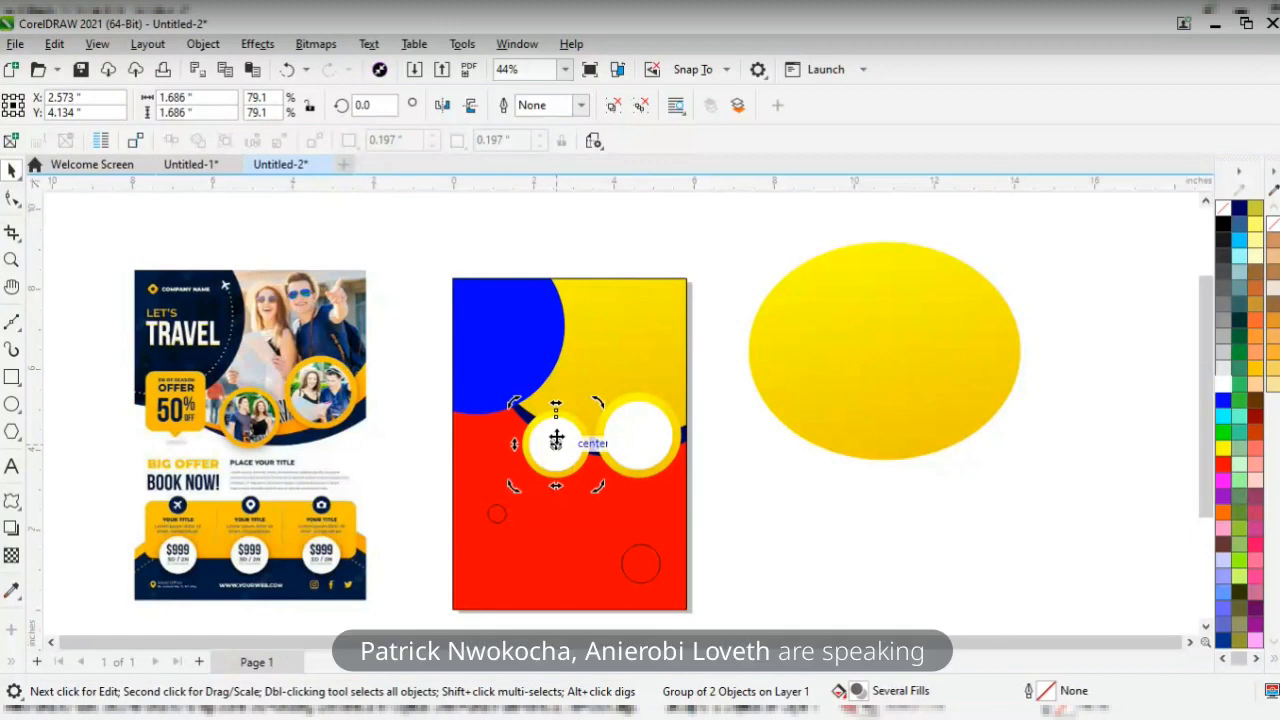
left_click(556, 440)
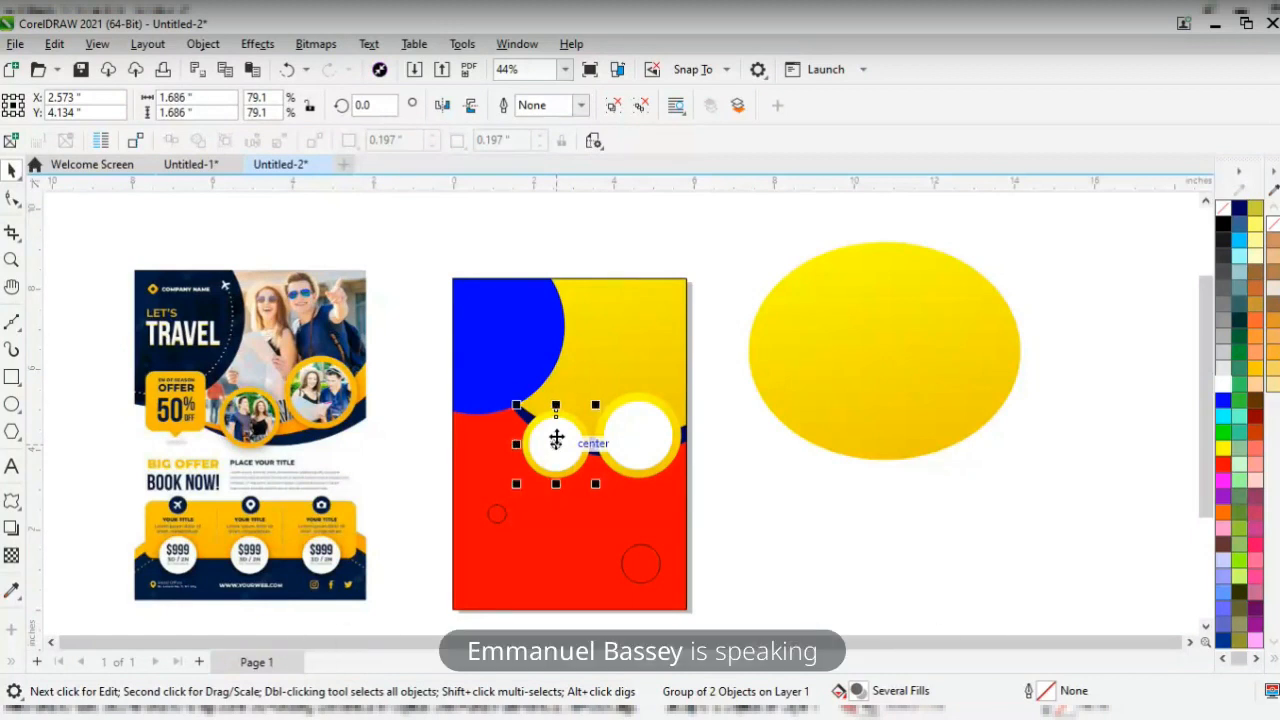
left_click_drag(556, 436, 557, 430)
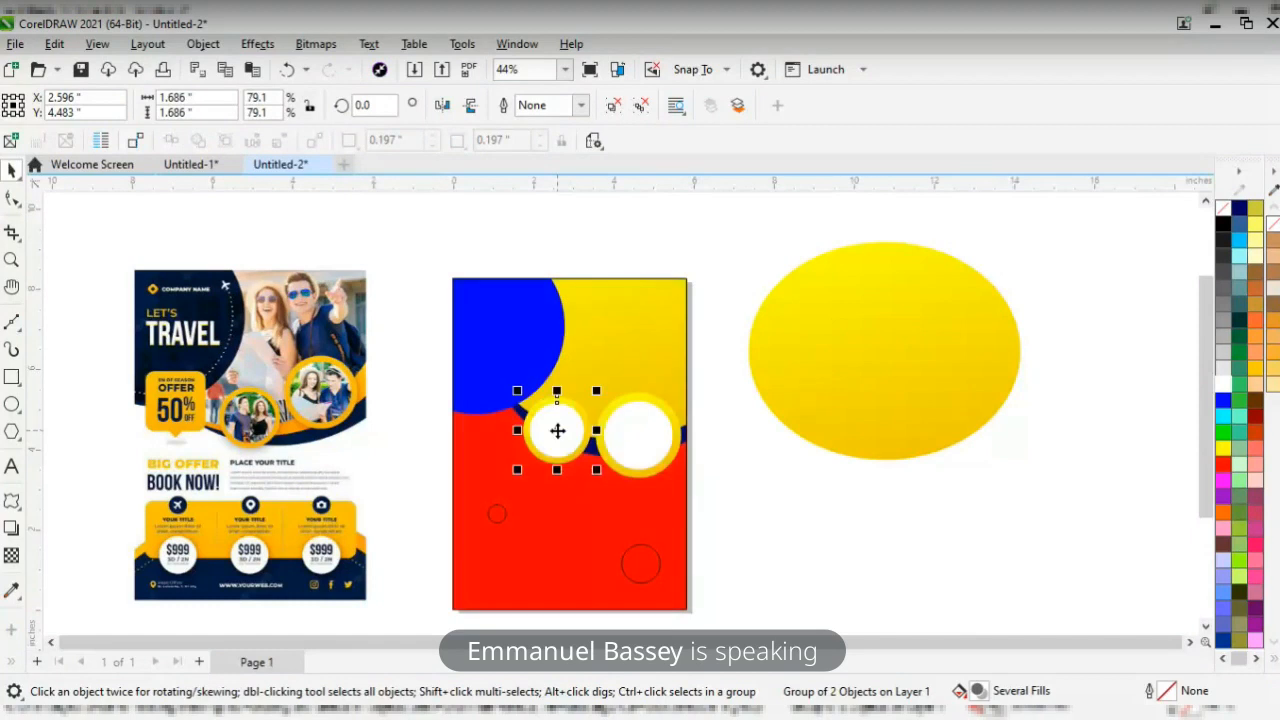
left_click(658, 443)
left_click_drag(657, 434, 662, 433)
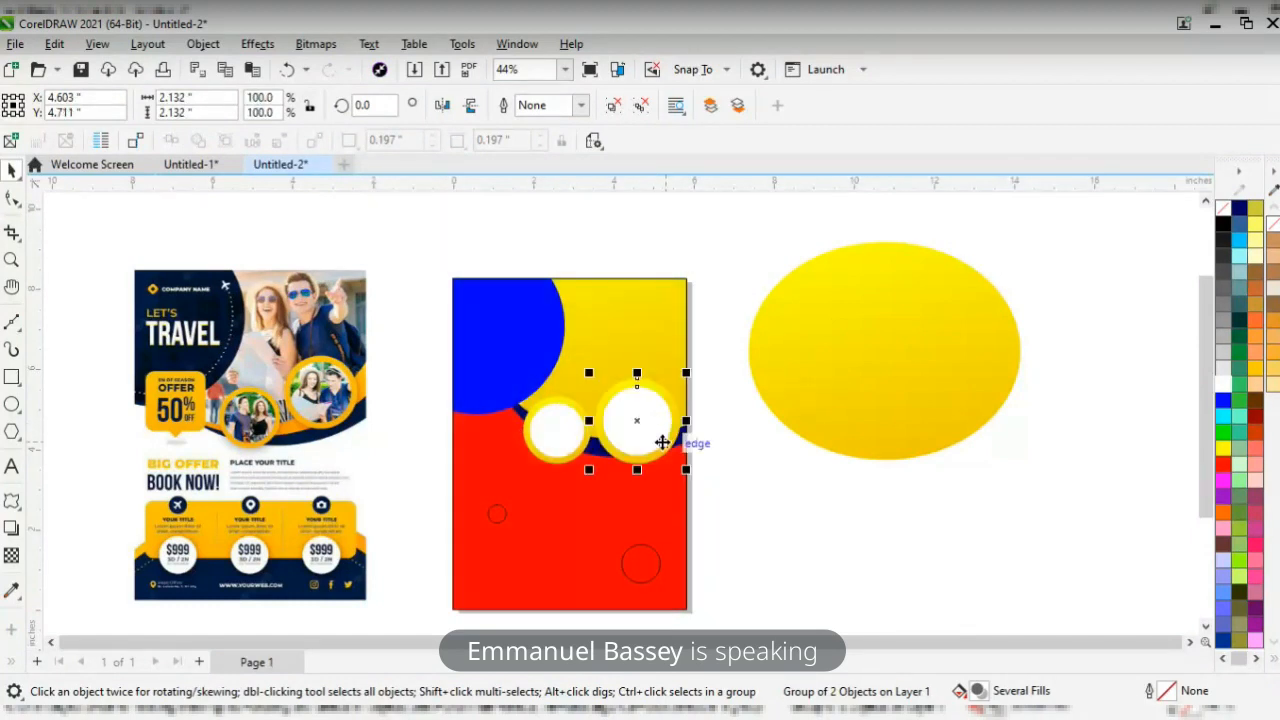
- Reopen the PowerClip contents, stretch the dark blue ellipse downward to 6.013 inches high and narrow it slightly from its left side
double_click(614, 349)
left_click(600, 448)
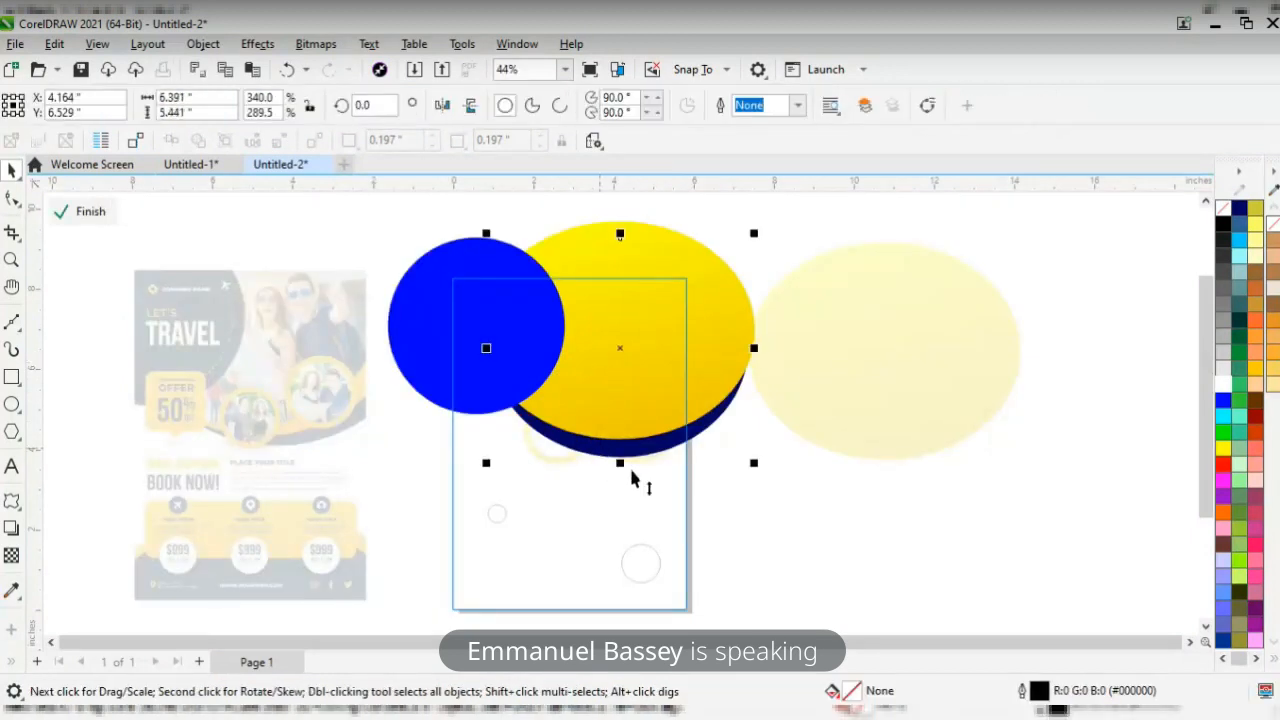
left_click_drag(623, 466, 620, 491)
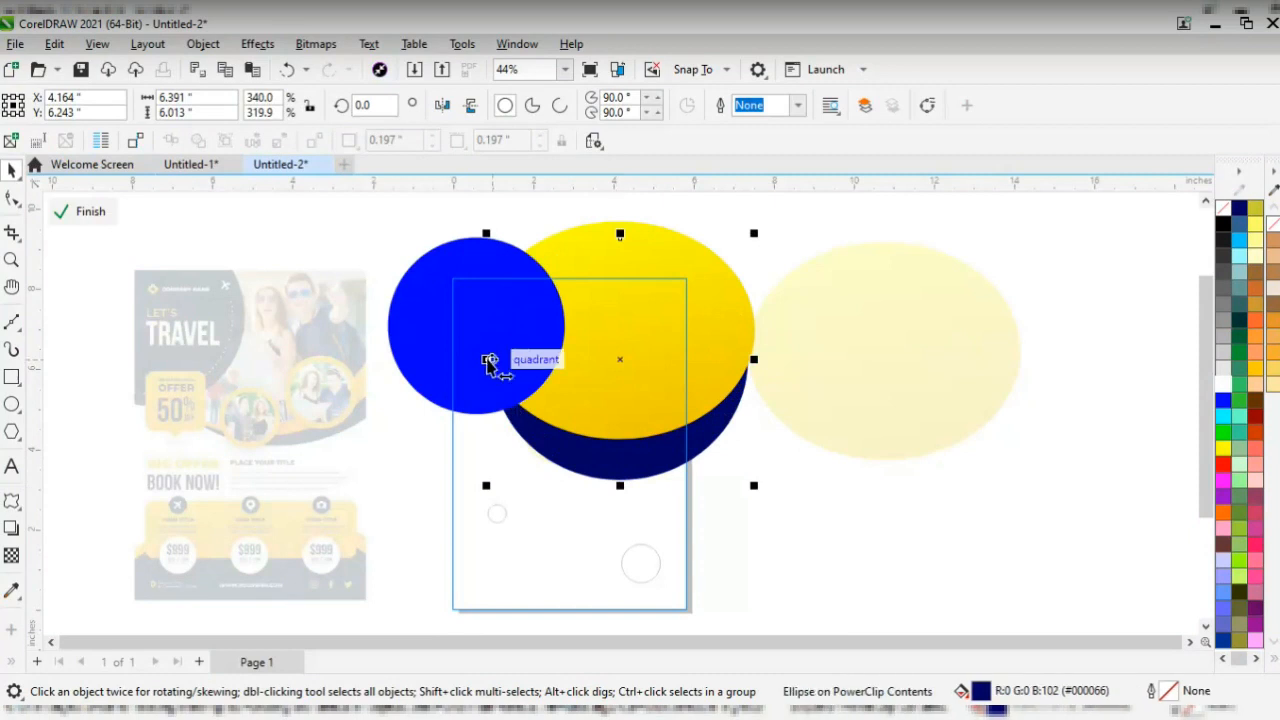
left_click_drag(489, 360, 501, 357)
- Stretch the yellow ellipse downward to 5.956 inches high and narrow it from its left side to 6.17 inches wide
left_click(587, 399)
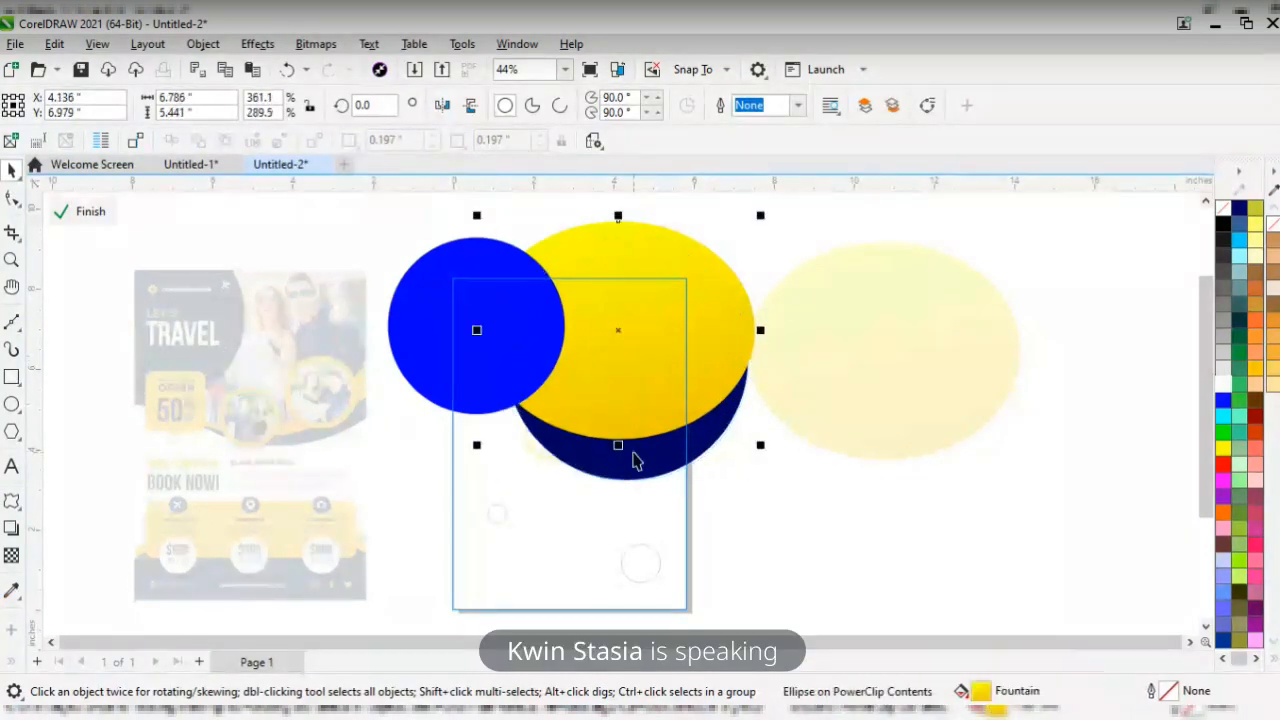
left_click_drag(619, 452, 621, 470)
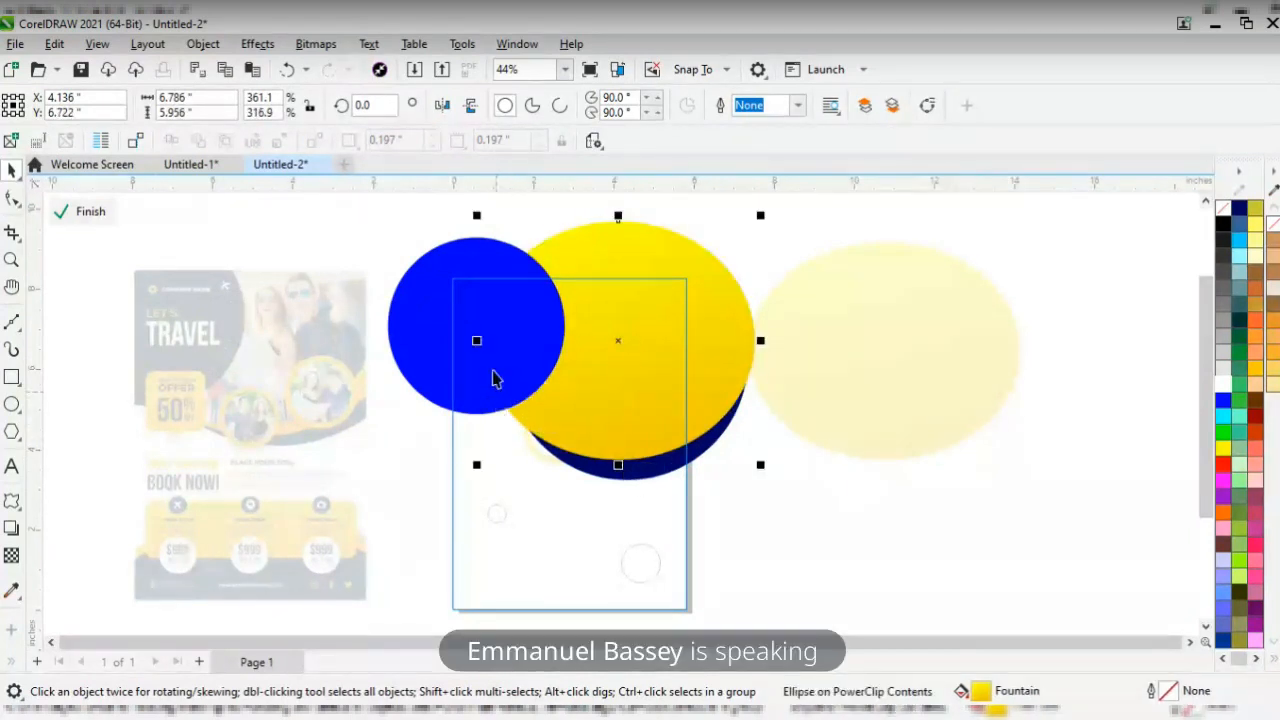
left_click_drag(479, 341, 503, 345)
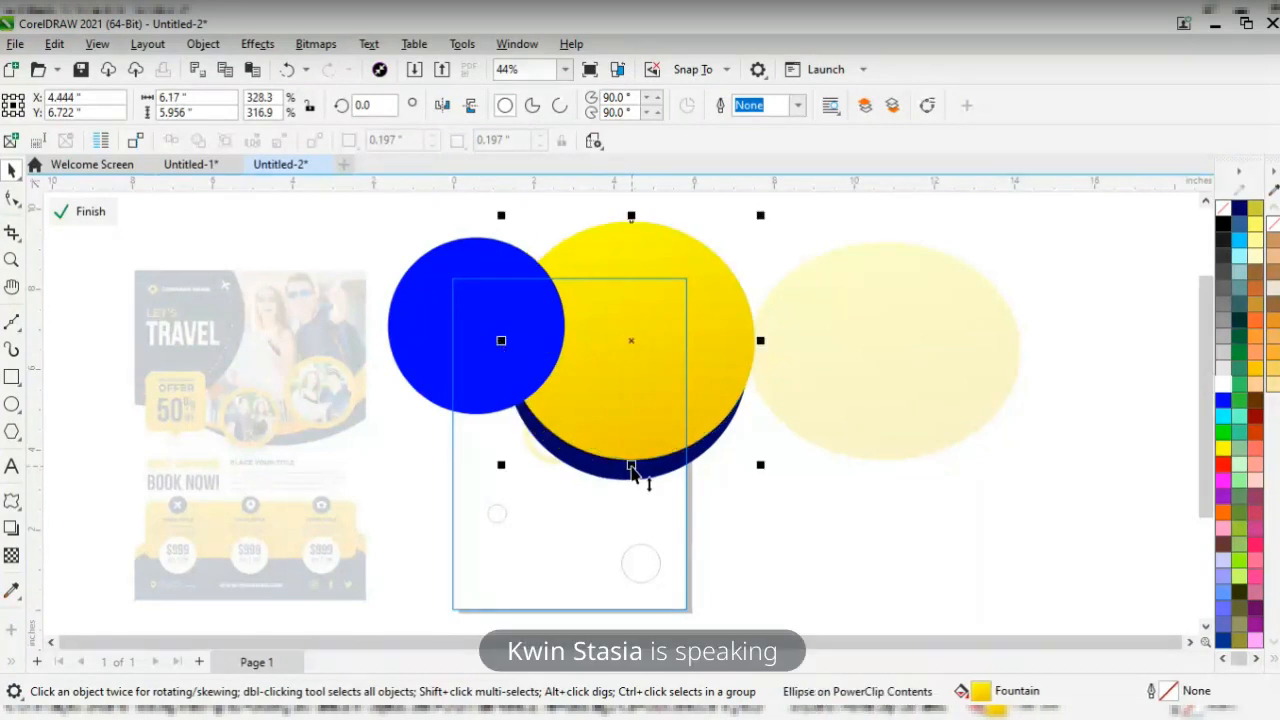
- Stretch the yellow ellipse downward to 6.043 inches high and finish editing the PowerClip contents
left_click_drag(631, 466, 631, 480)
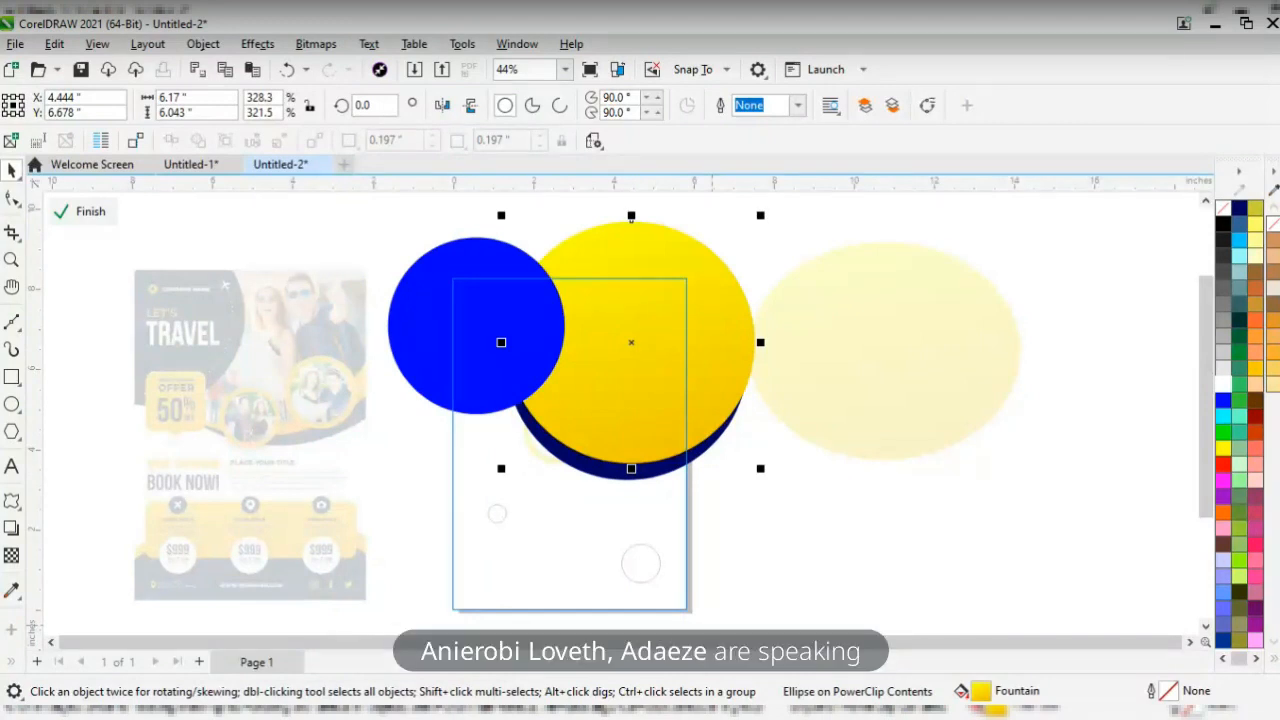
left_click(800, 451)
left_click(93, 212)
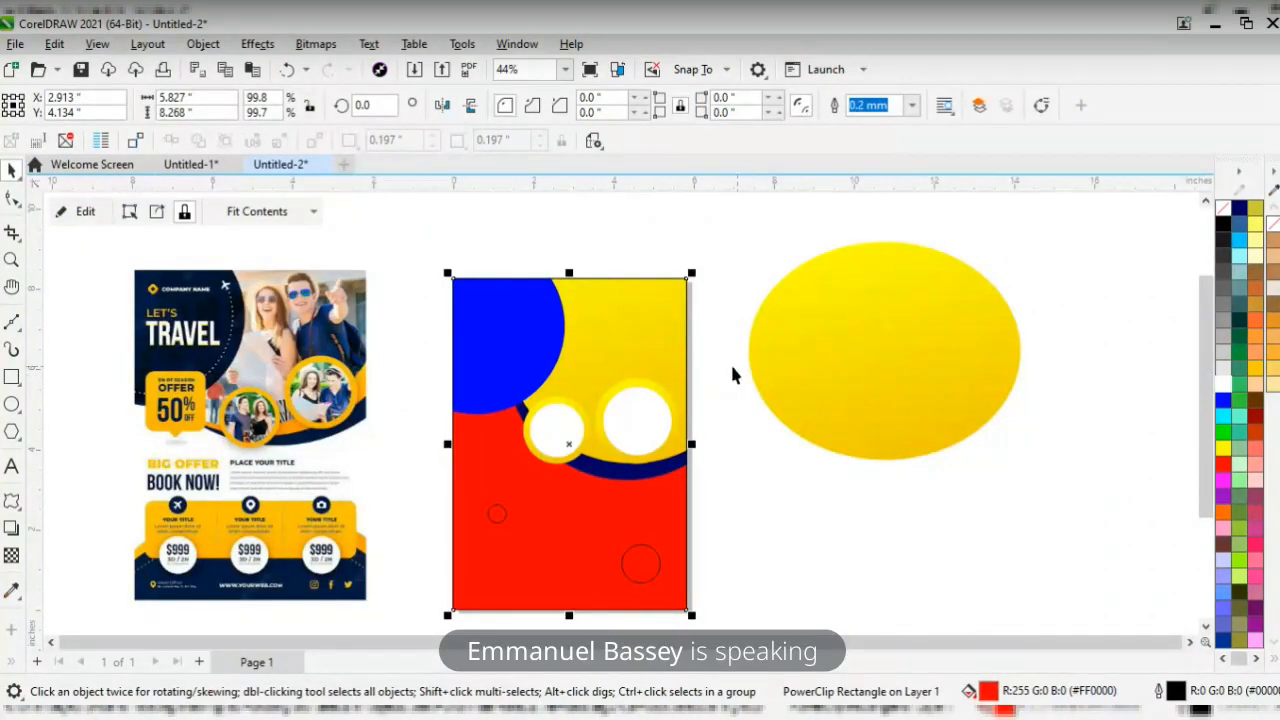
- Move the large white and yellow circle group to X 4.48, Y 4.319 inches and scale it from its centre to 1.974 inches
left_click(705, 358)
left_click_drag(711, 351, 595, 476)
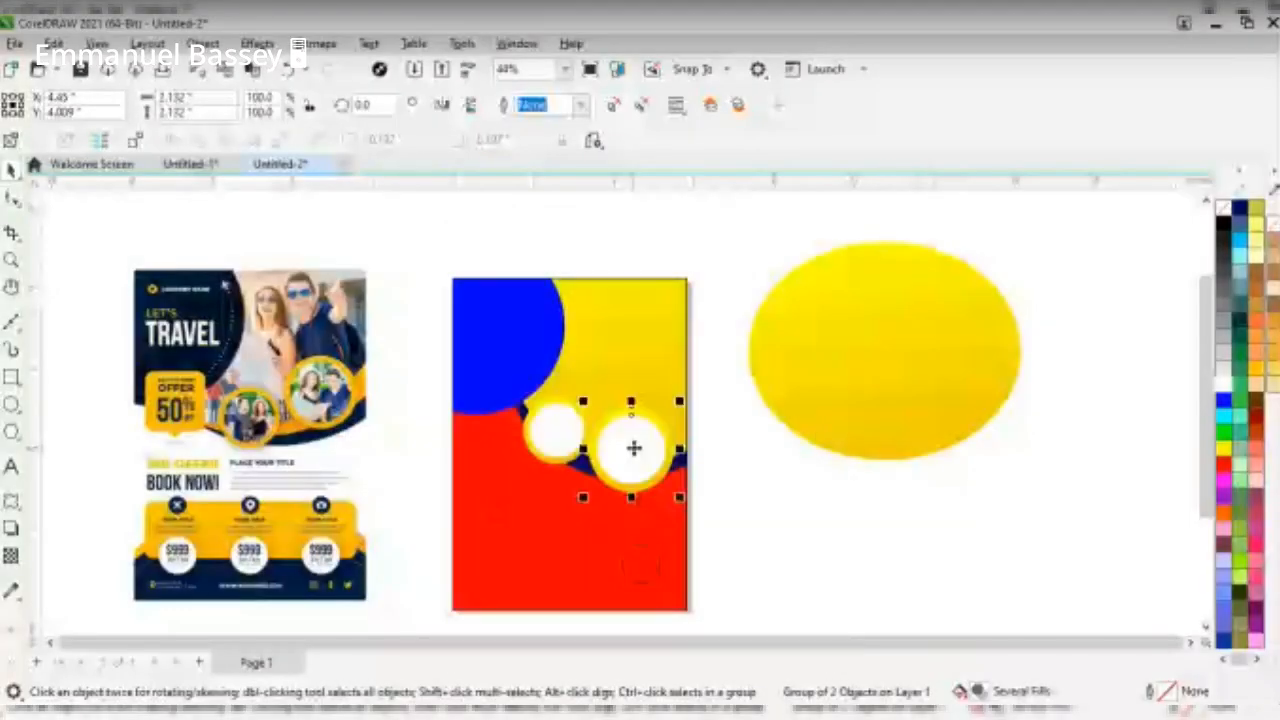
key("Up")
key("Up")
key("Up")
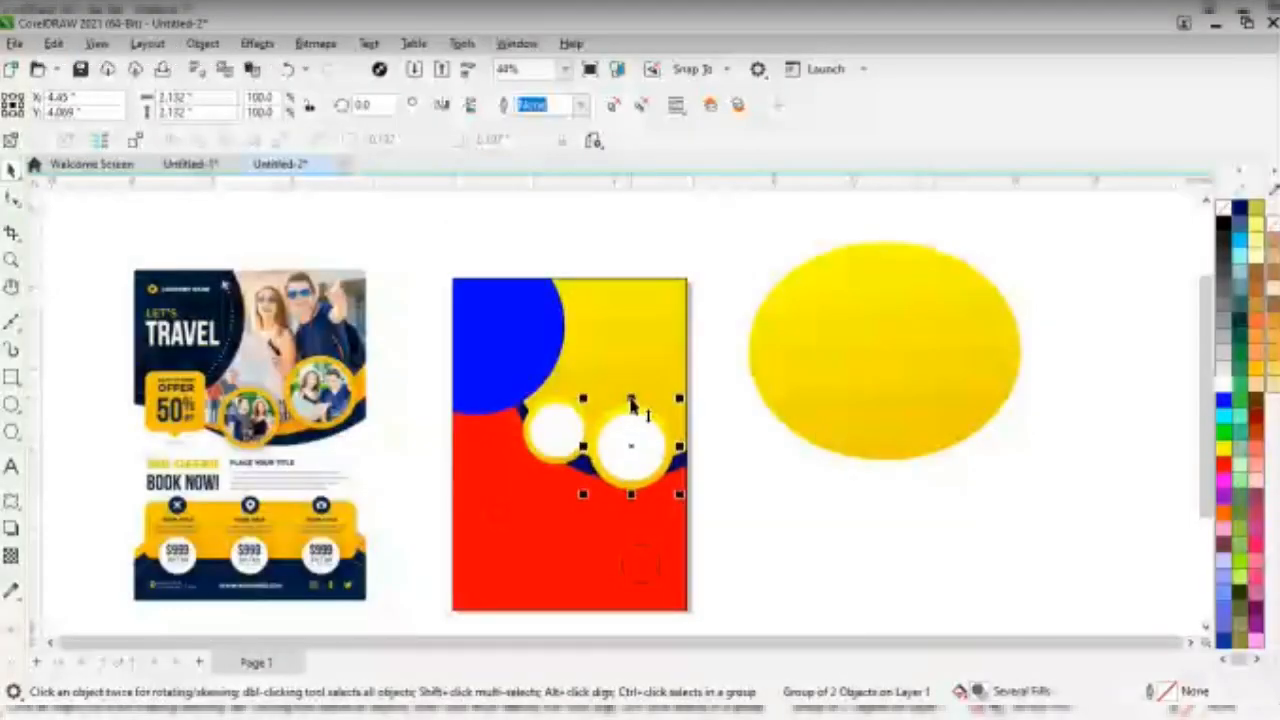
key("Up")
key("Up")
key("Up")
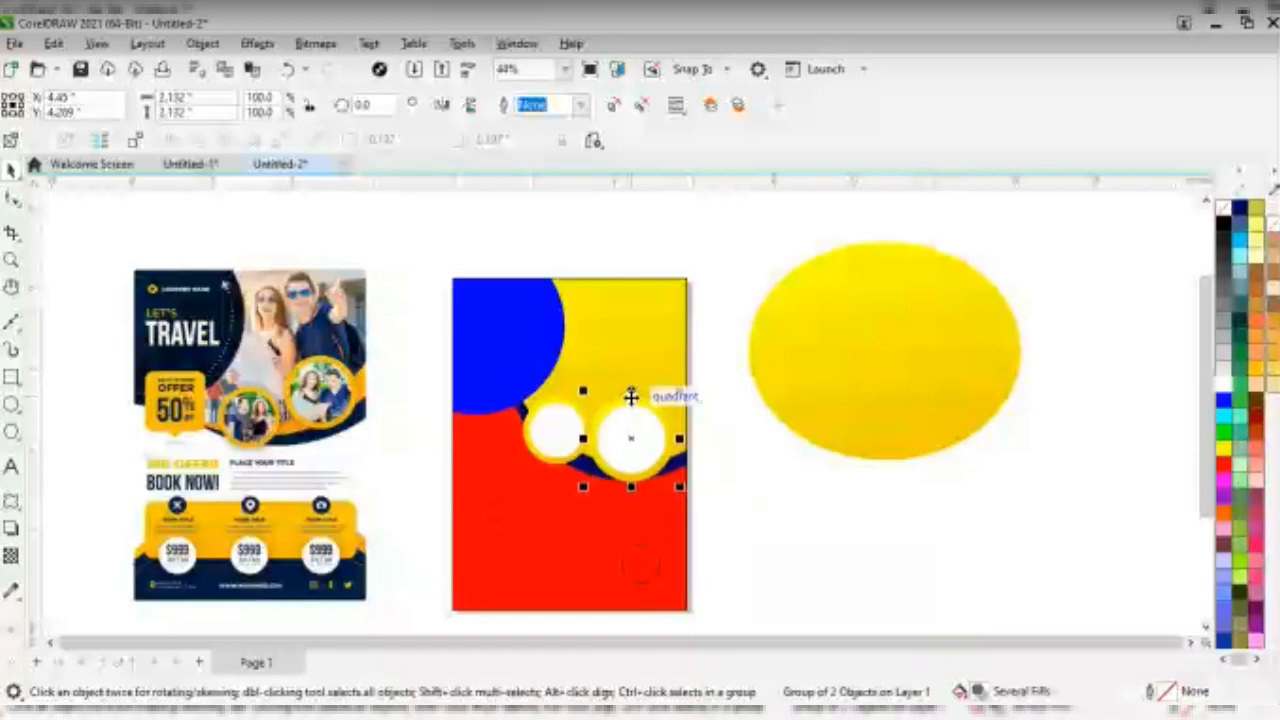
key("Up")
key("Up")
key("Up")
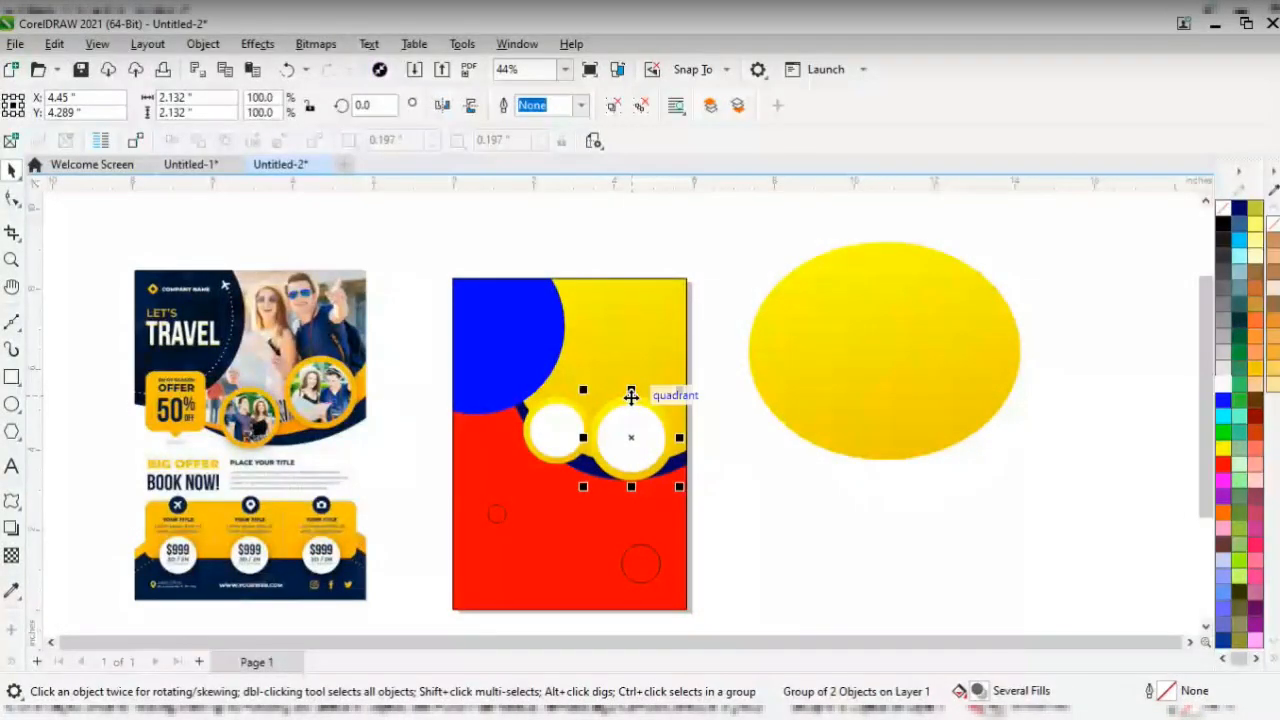
key("Up")
key("Up")
key("Up")
key("Right")
key("Right")
key("Right")
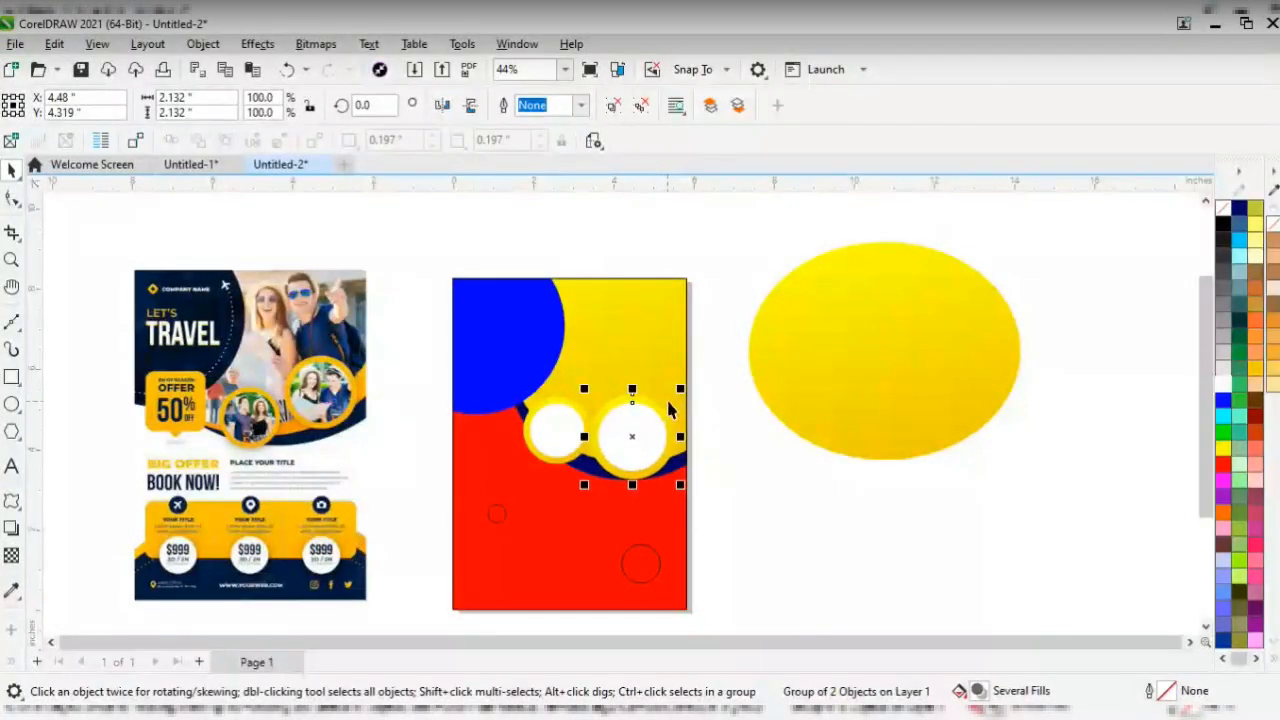
left_click_drag(681, 389, 678, 394)
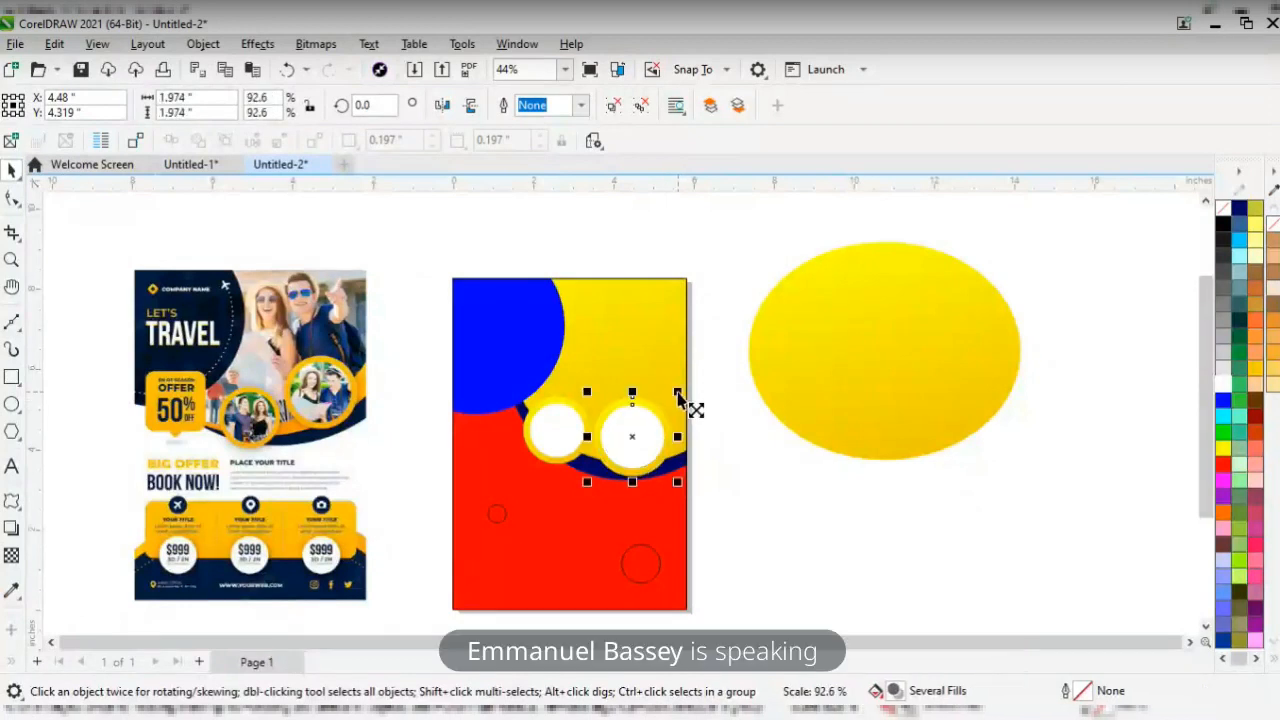
left_click(561, 422)
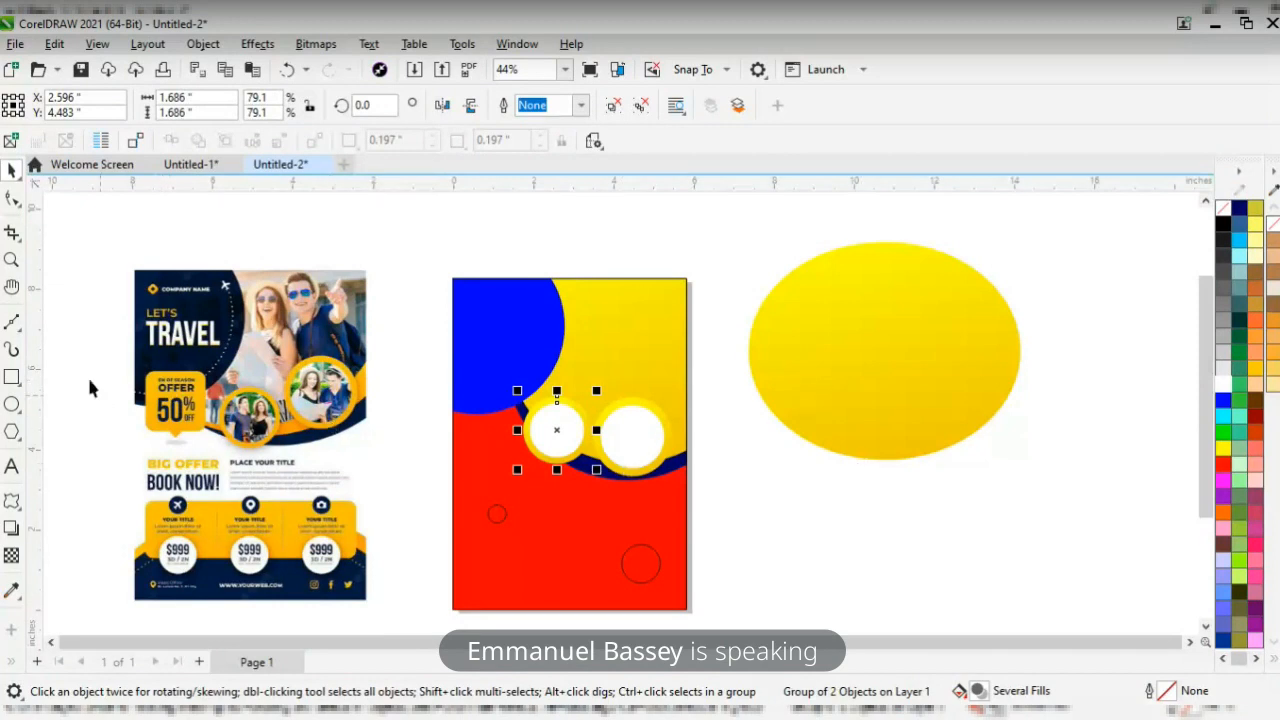
- Draw a square about 1.575 inches wide outside the page, below the loose yellow ellipse
left_click(12, 378)
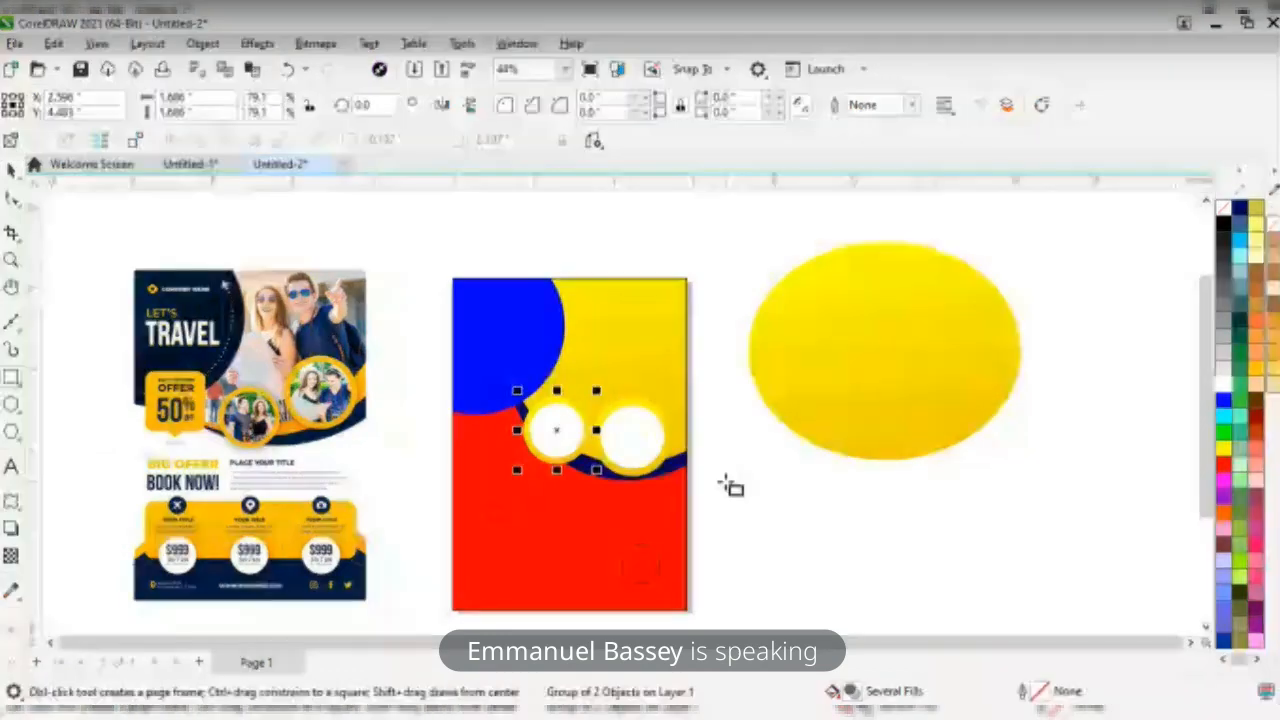
mouse_move(726, 481)
left_mouse_down()
mouse_move(800, 548)
mouse_move(789, 528)
left_mouse_up()
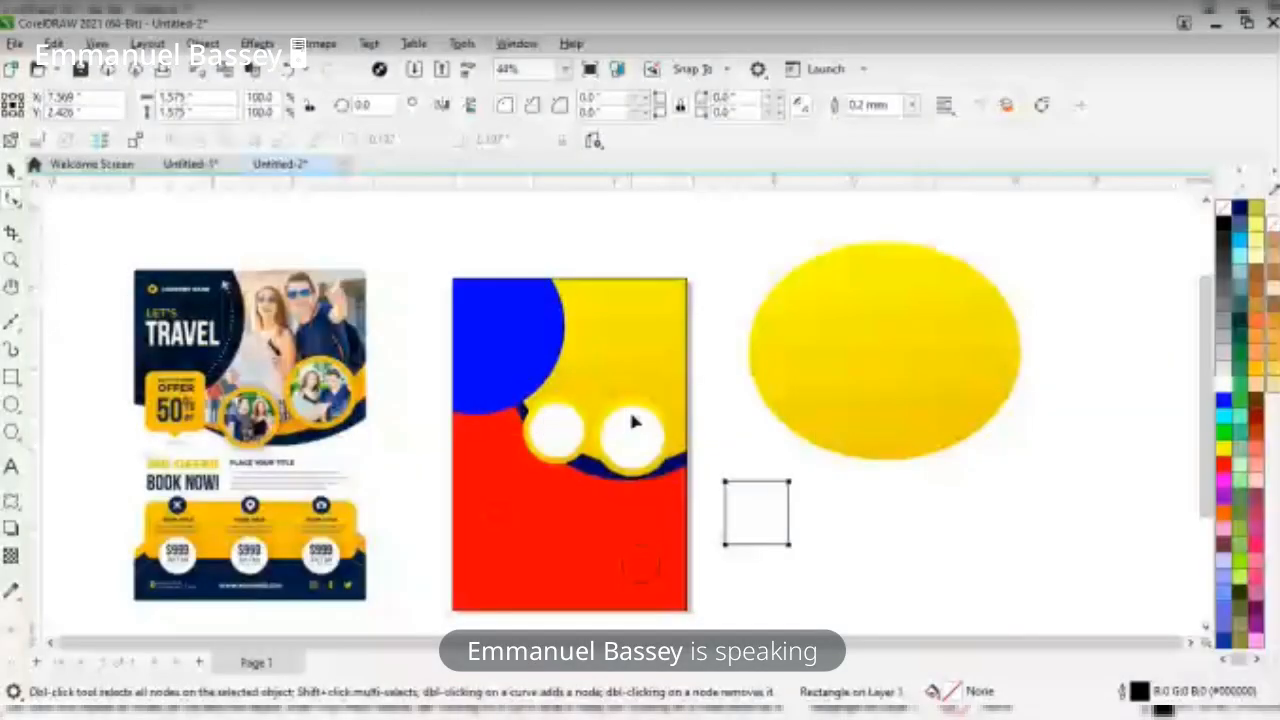
left_click_drag(724, 481, 740, 498)
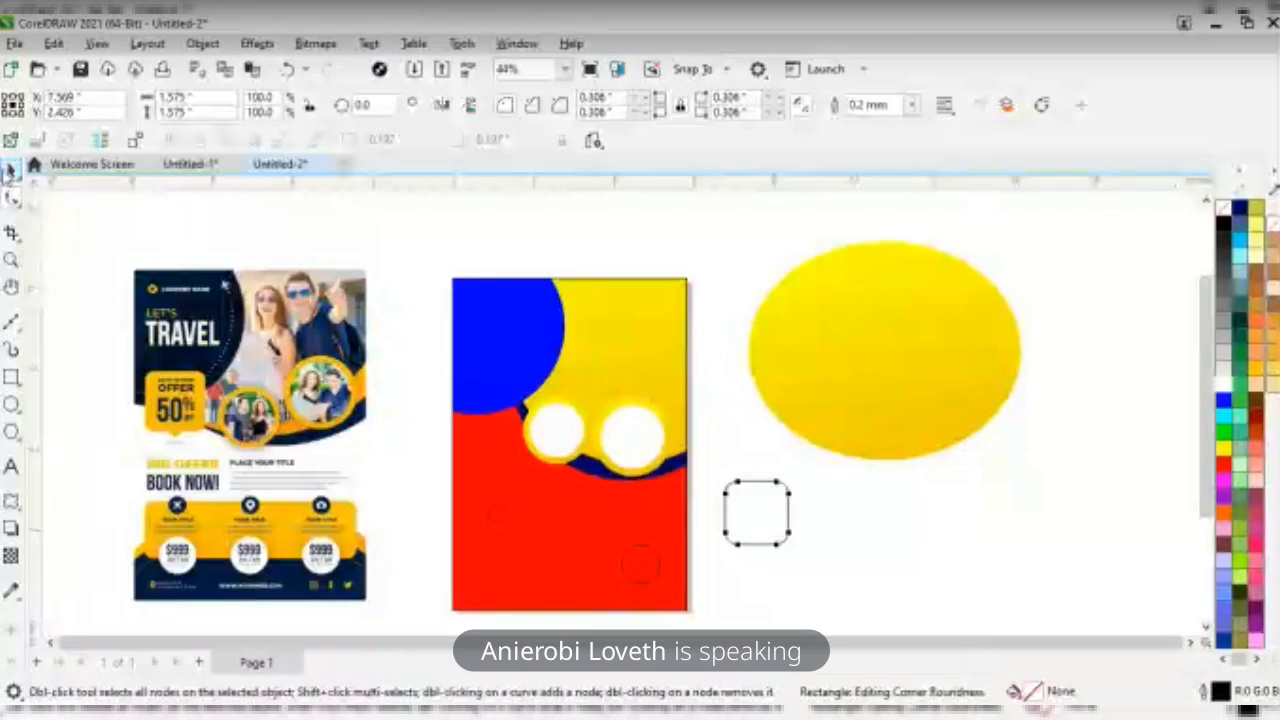
left_click(8, 170)
key("ctrl+z")
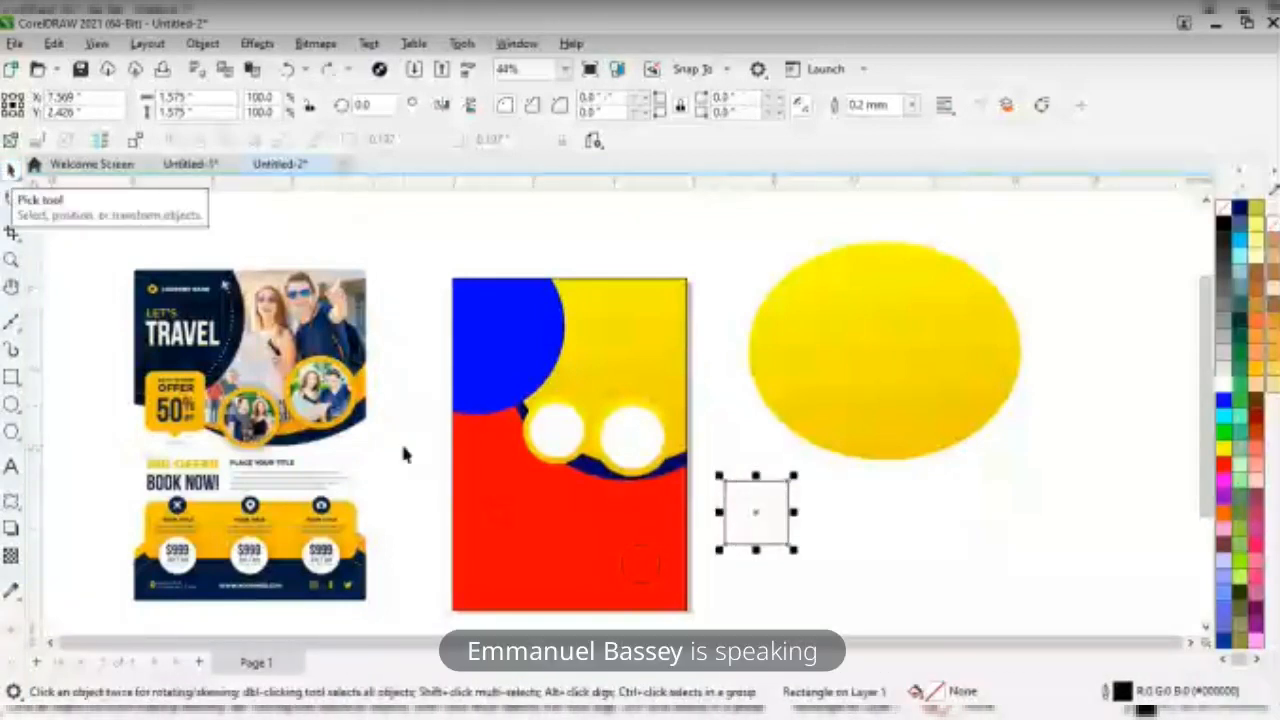
- Copy the loose ellipse's yellow gradient fill to the square and move the square to X 0.927, Y 4.671 inches
left_click(939, 421)
left_click_drag(939, 421, 774, 508)
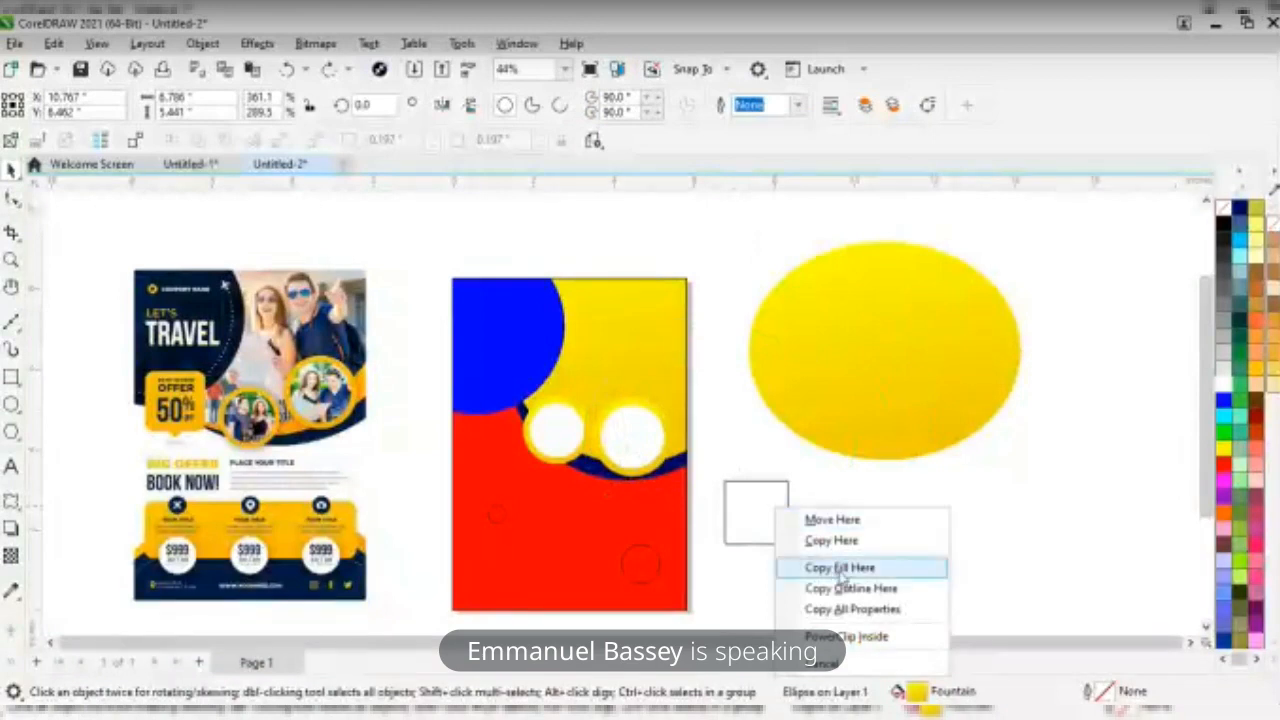
left_click(840, 570)
left_click(758, 512)
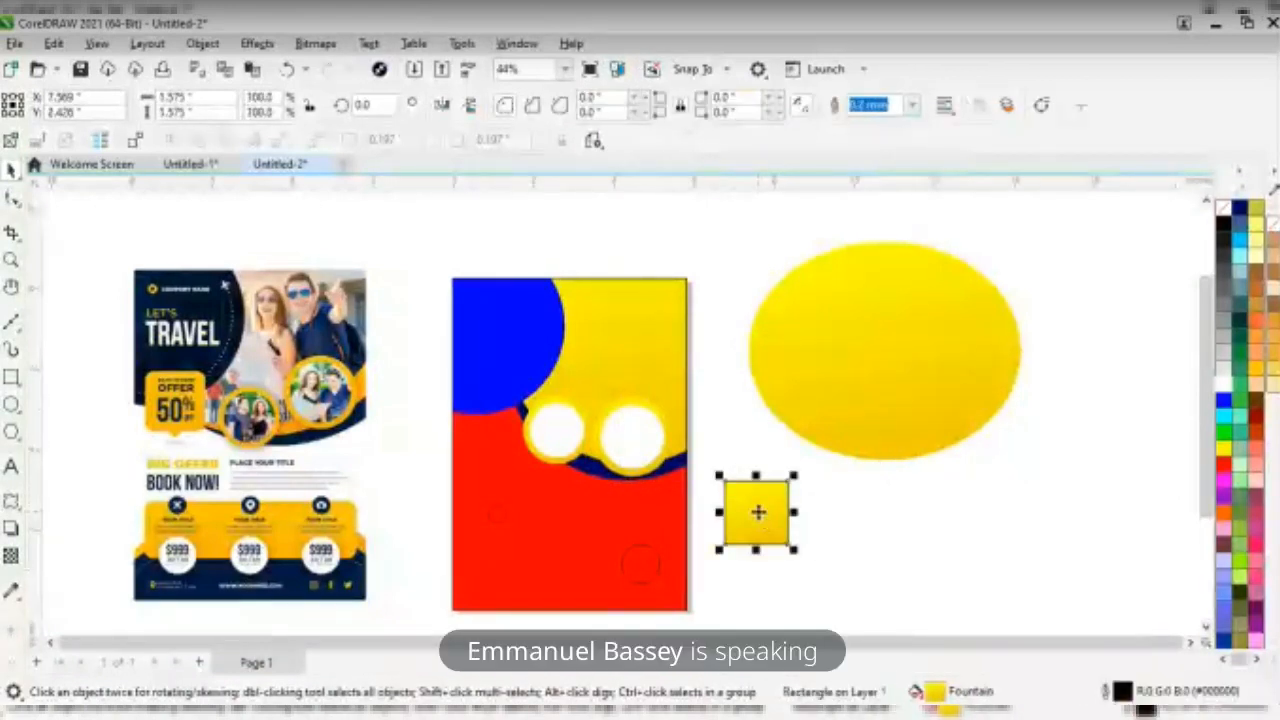
left_click_drag(758, 512, 490, 423)
- Scale the yellow square from its centre to 1.224 inches and remove its outline
key("z")
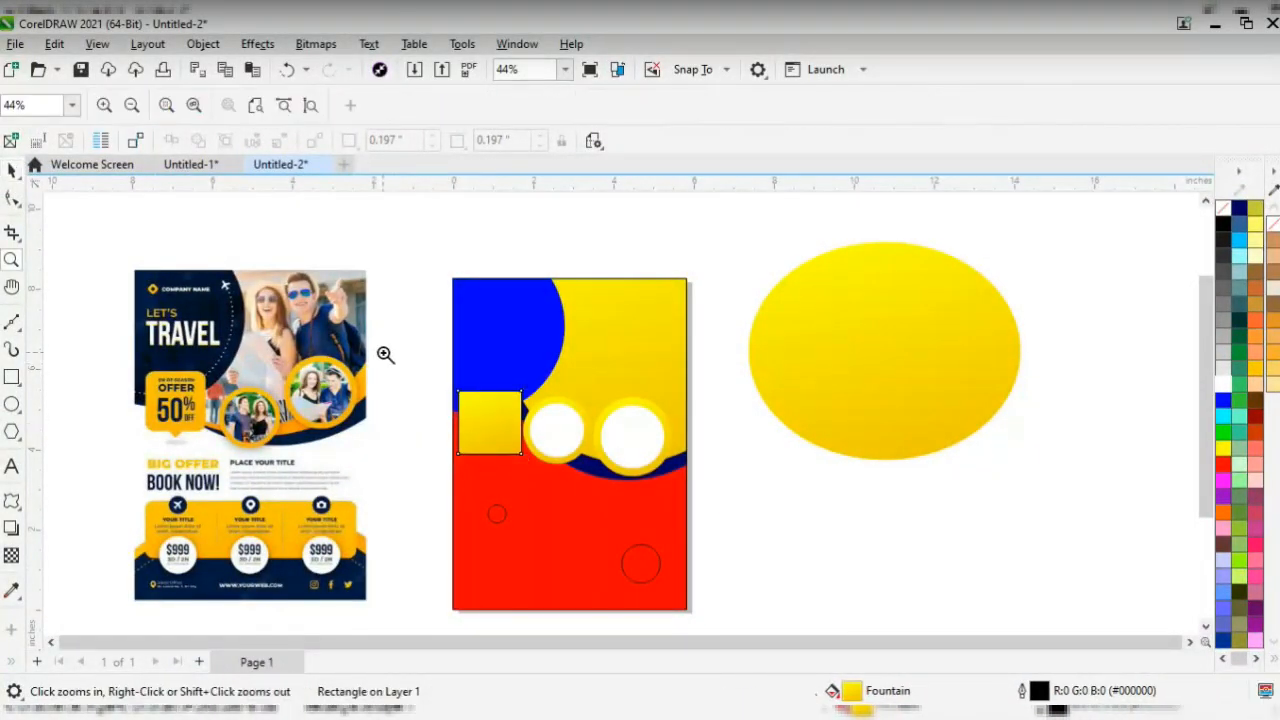
left_click_drag(382, 352, 685, 522)
key("space")
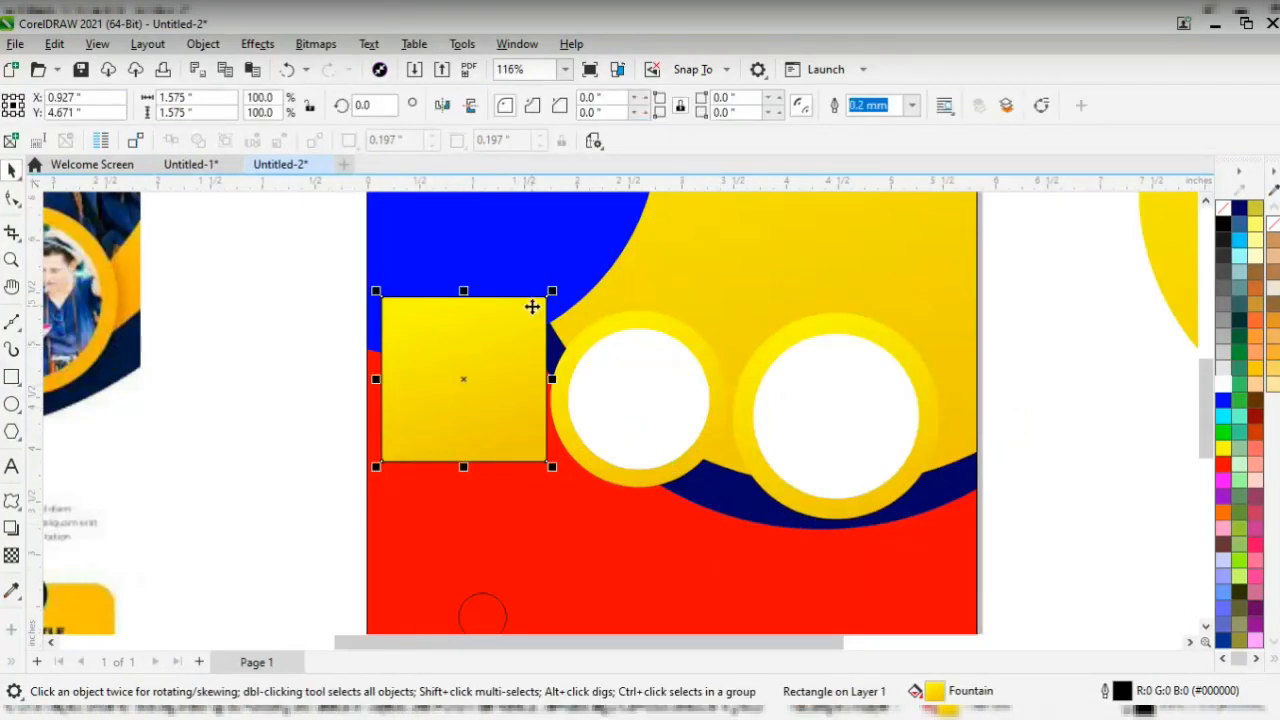
left_click_drag(553, 292, 538, 328)
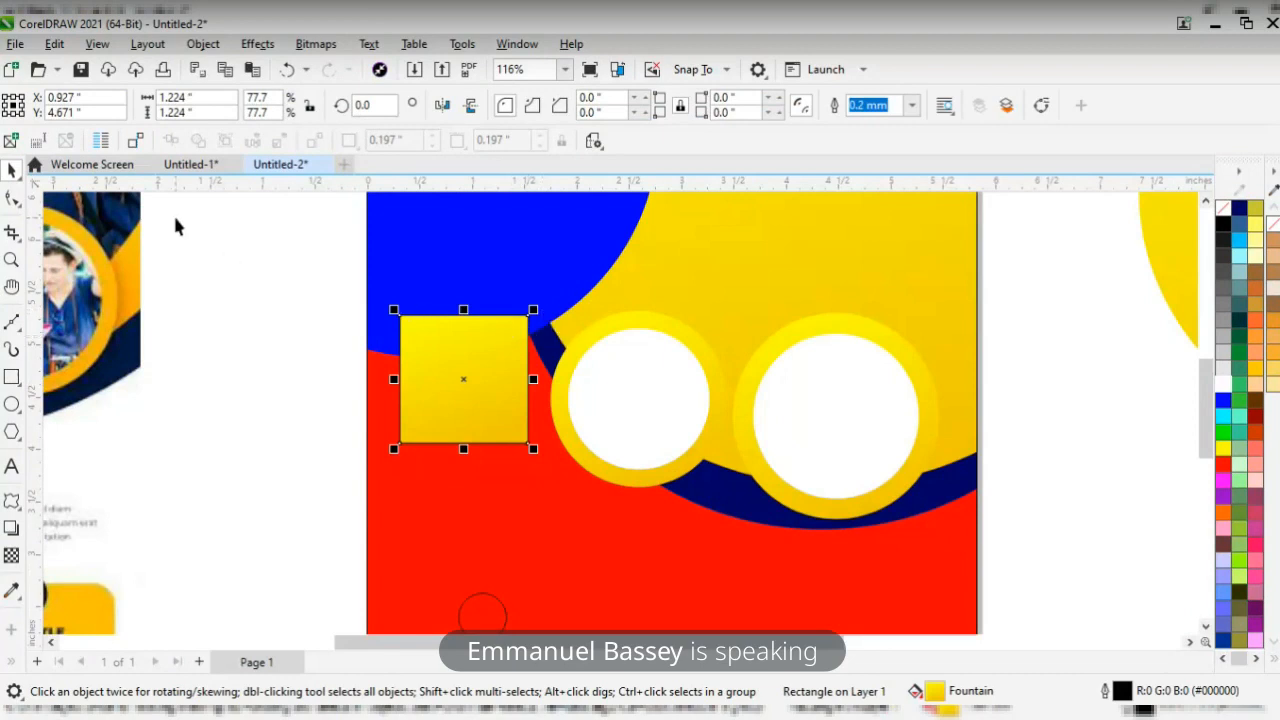
right_click(1220, 214)
left_click(1206, 222)
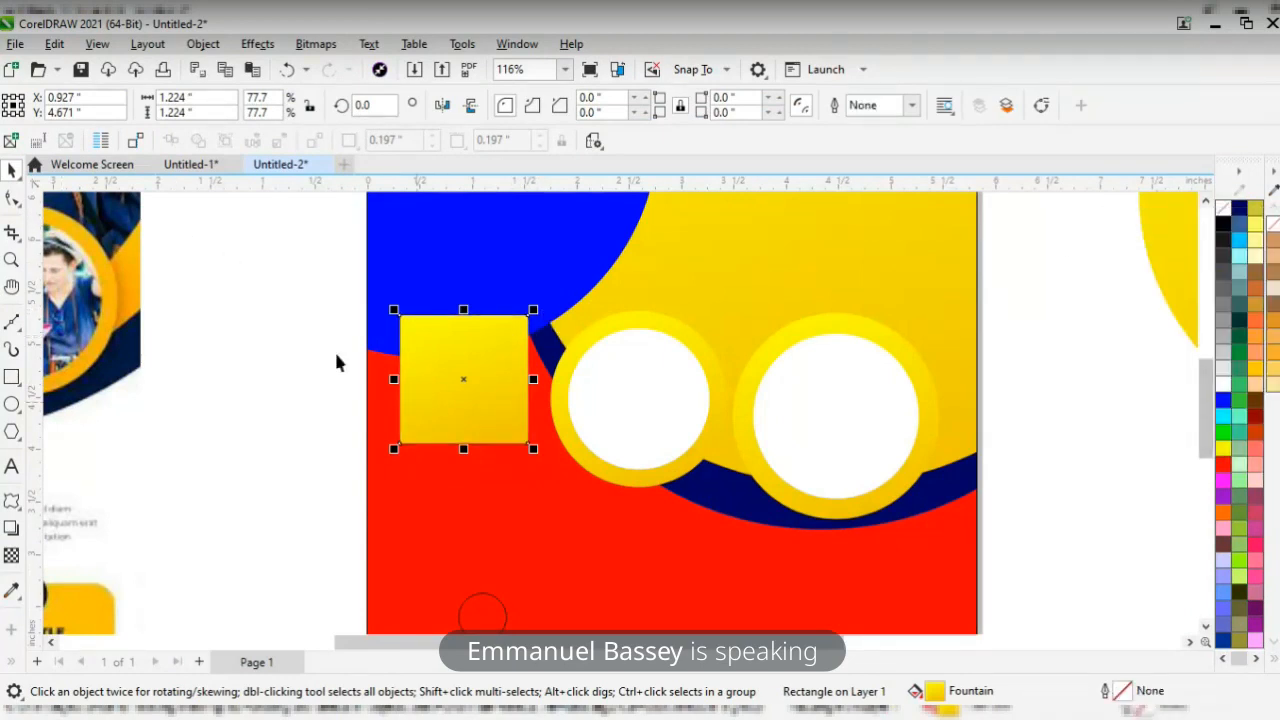
- Round the yellow square's corners to 0.221 inches and convert it to curves
left_click(12, 198)
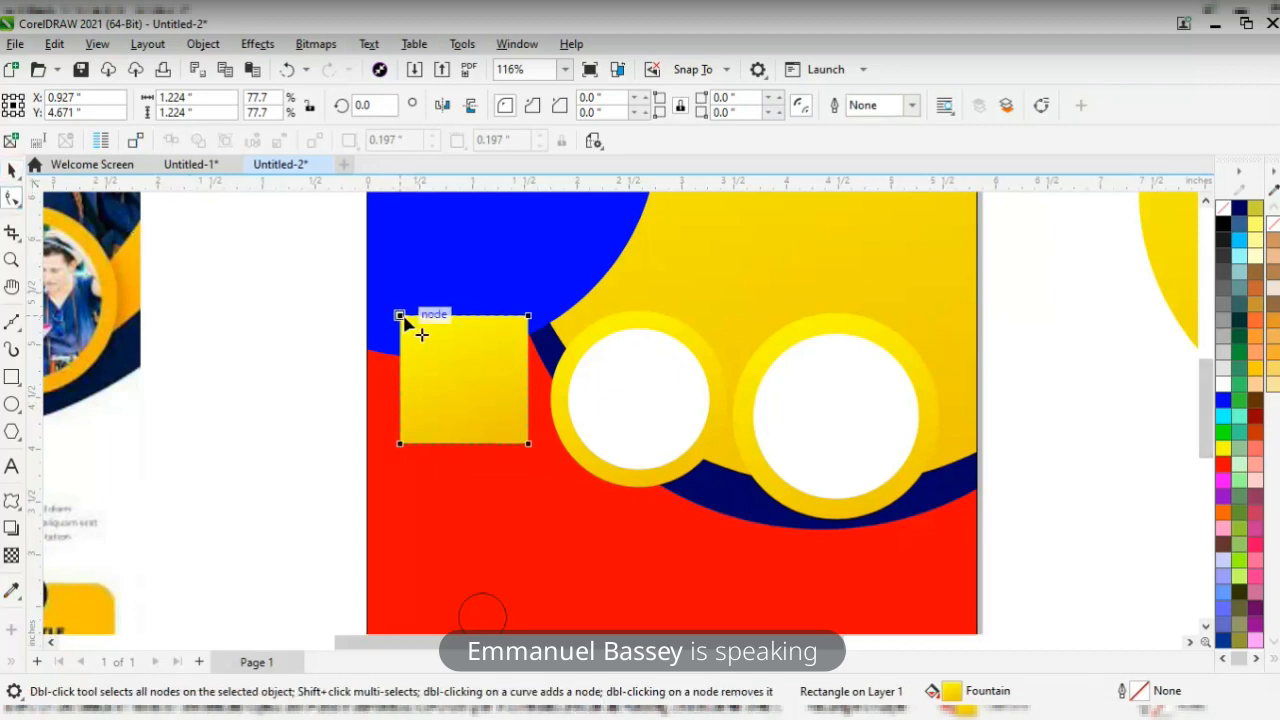
left_click_drag(401, 316, 423, 336)
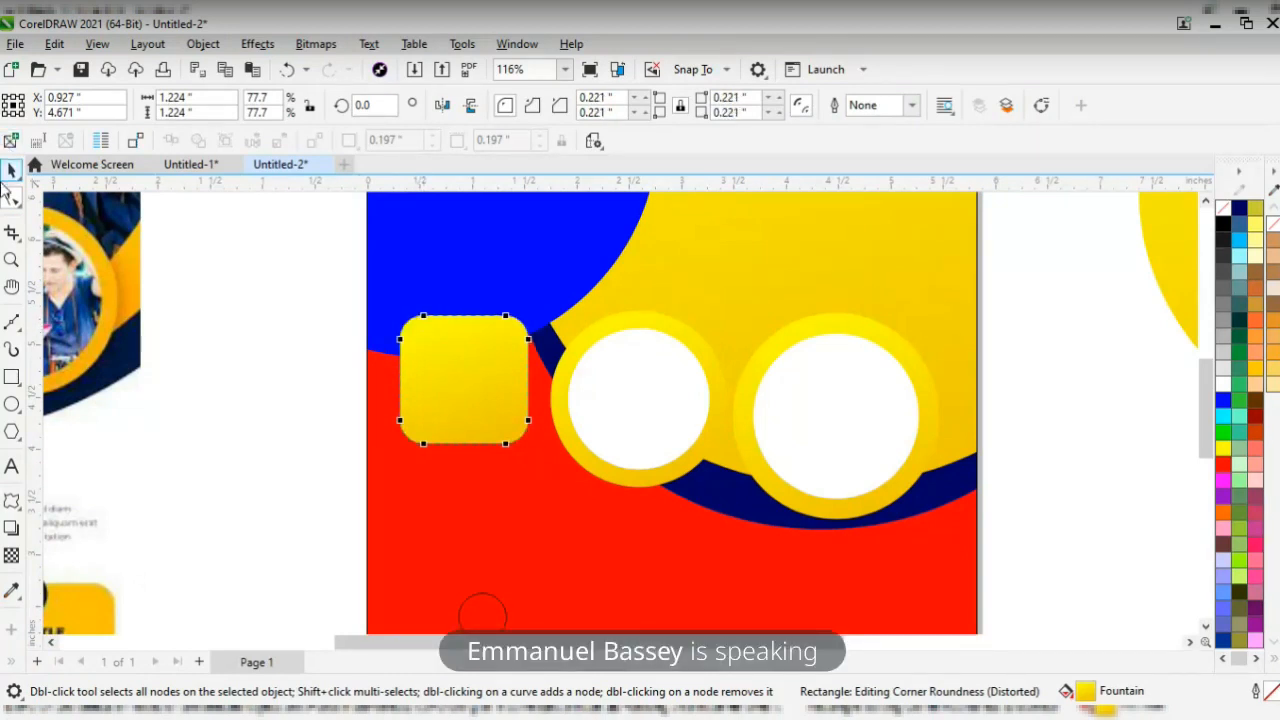
key("z")
left_click(307, 291, "shift")
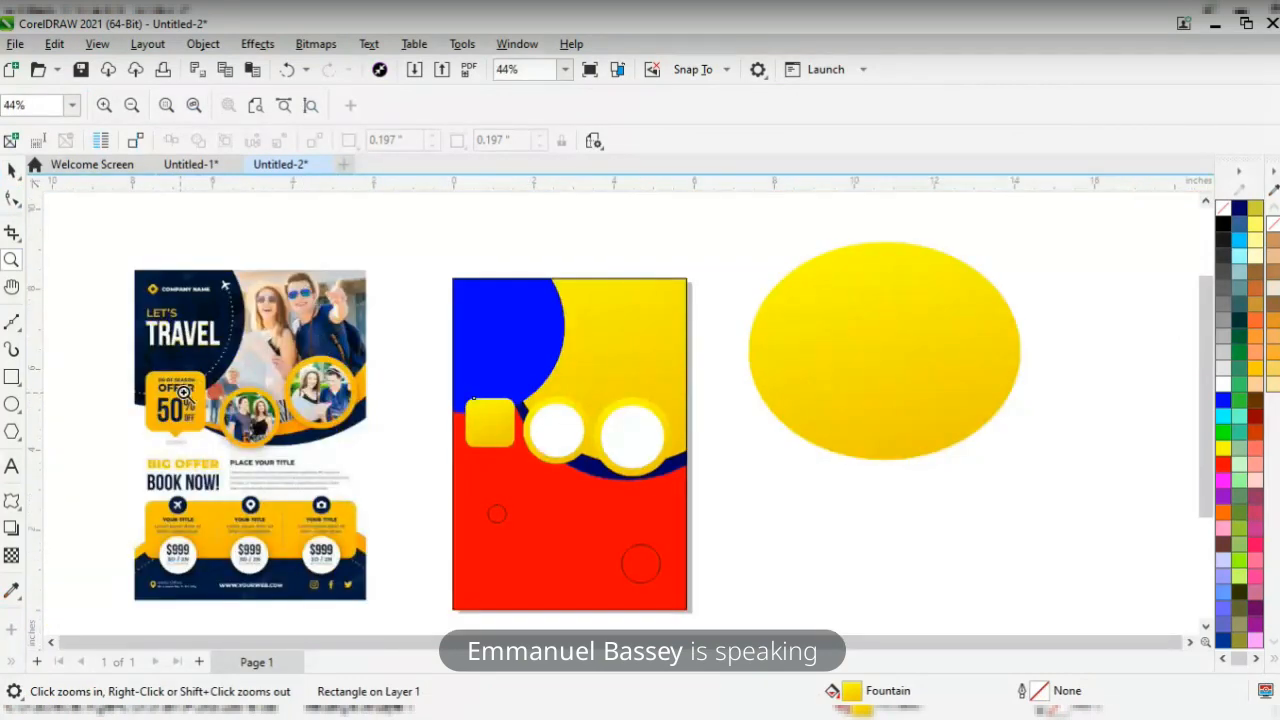
left_click_drag(129, 407, 222, 456)
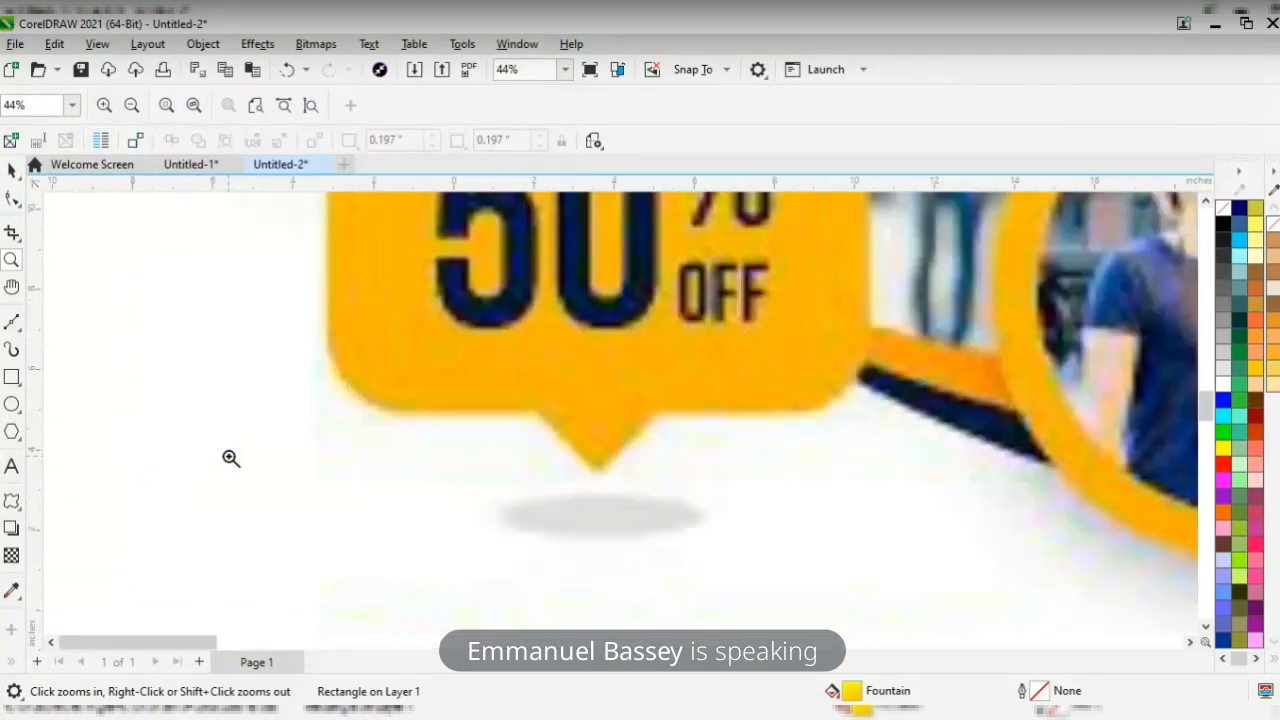
left_click(588, 403, "shift")
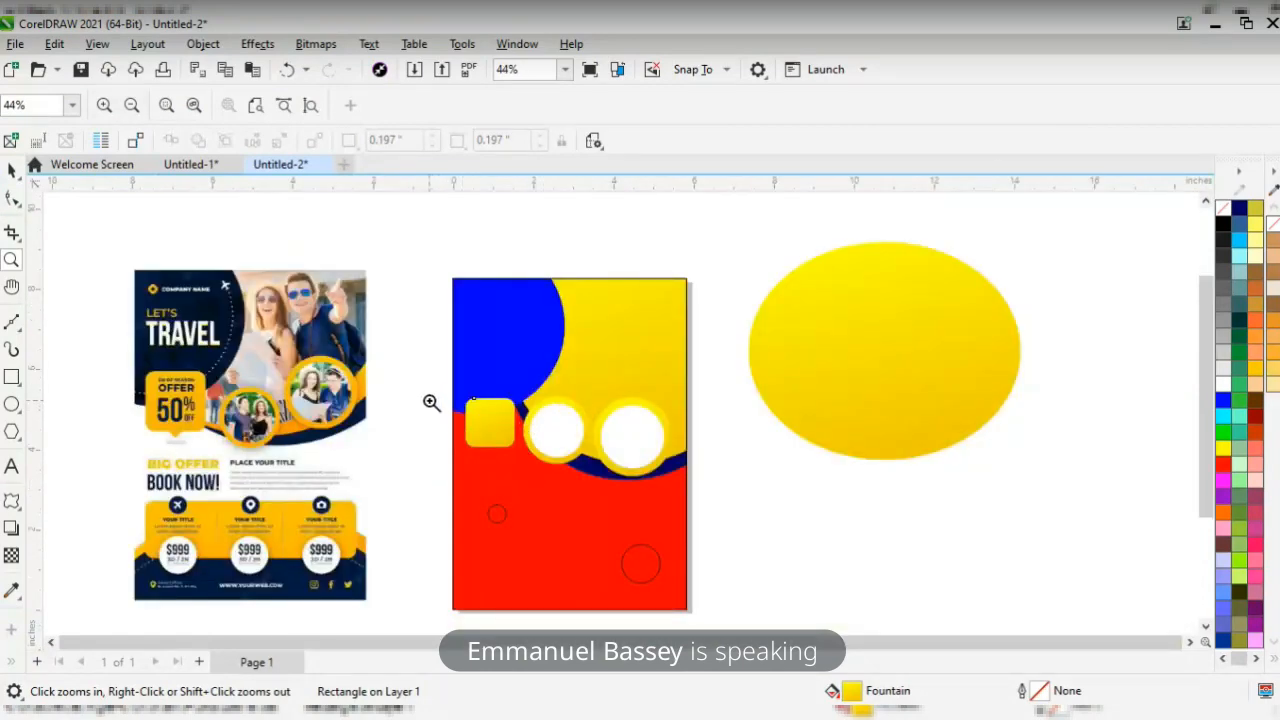
left_click_drag(432, 401, 601, 491)
key("space")
right_click(523, 392)
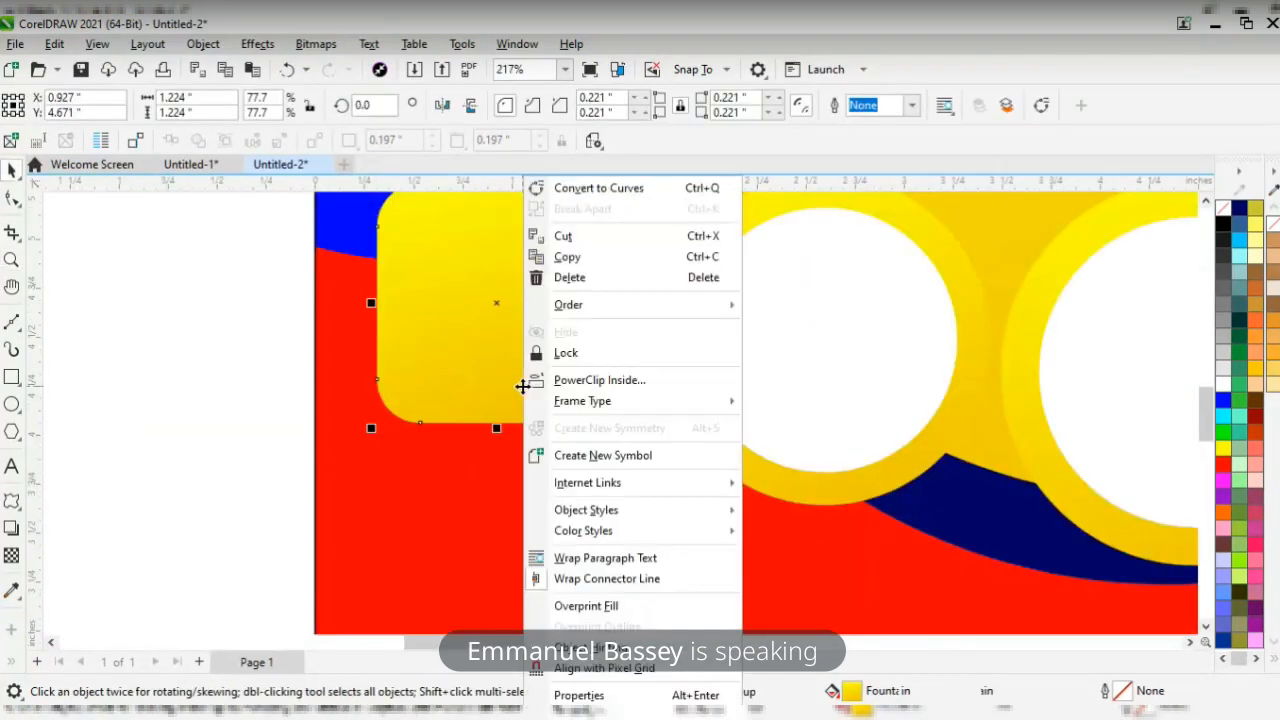
left_click(598, 189)
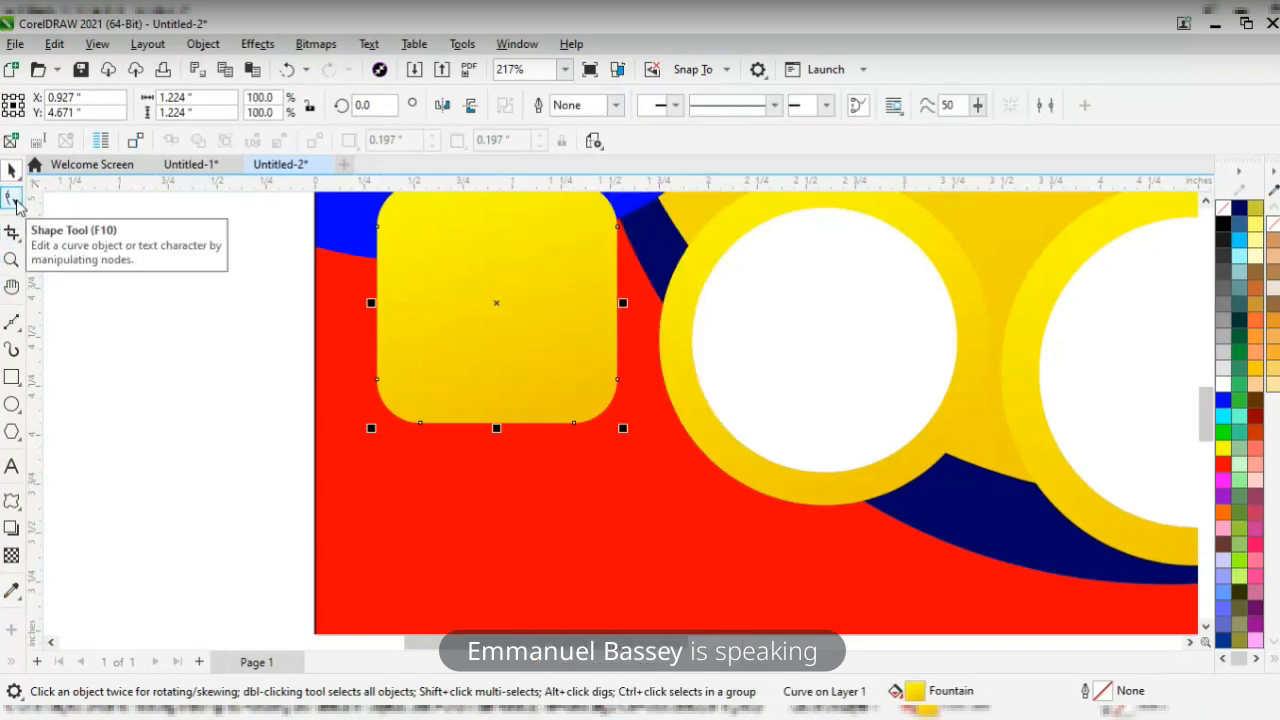
- Add three nodes along the square's bottom edge and pull the middle one down into a pointer, making the shape 1.363 inches high
left_click(14, 200)
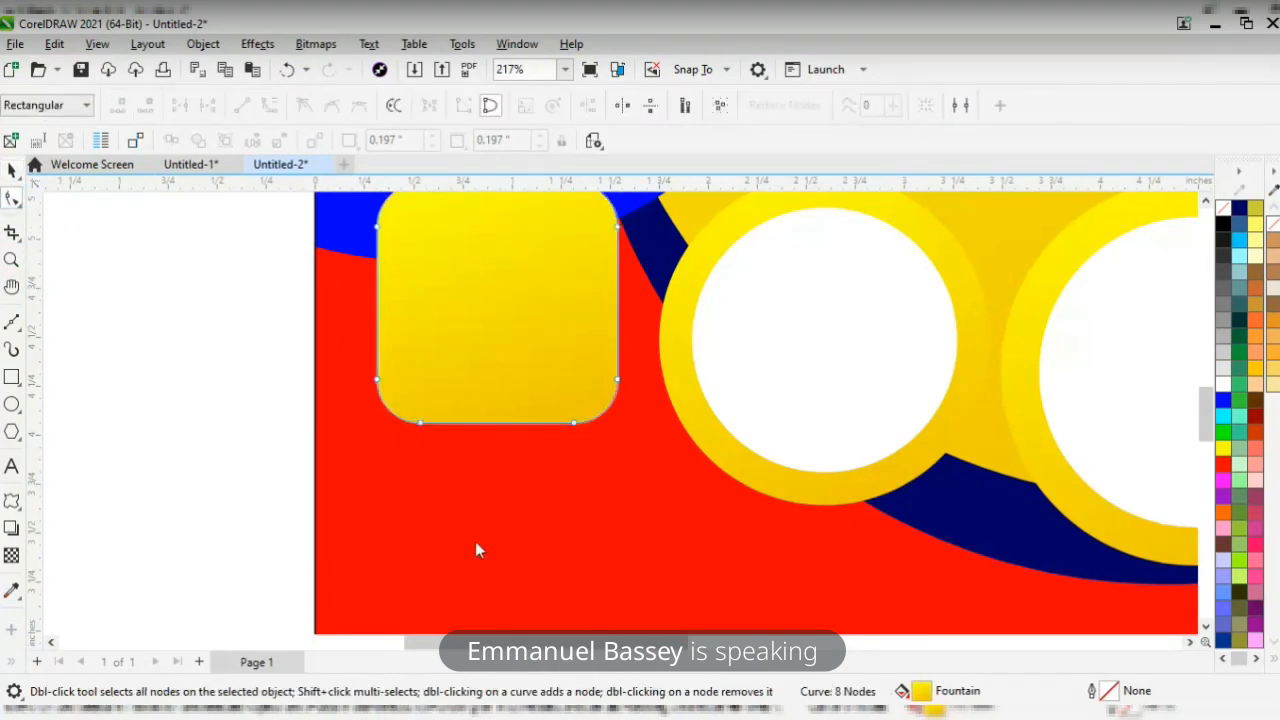
left_click(477, 425)
double_click(476, 424)
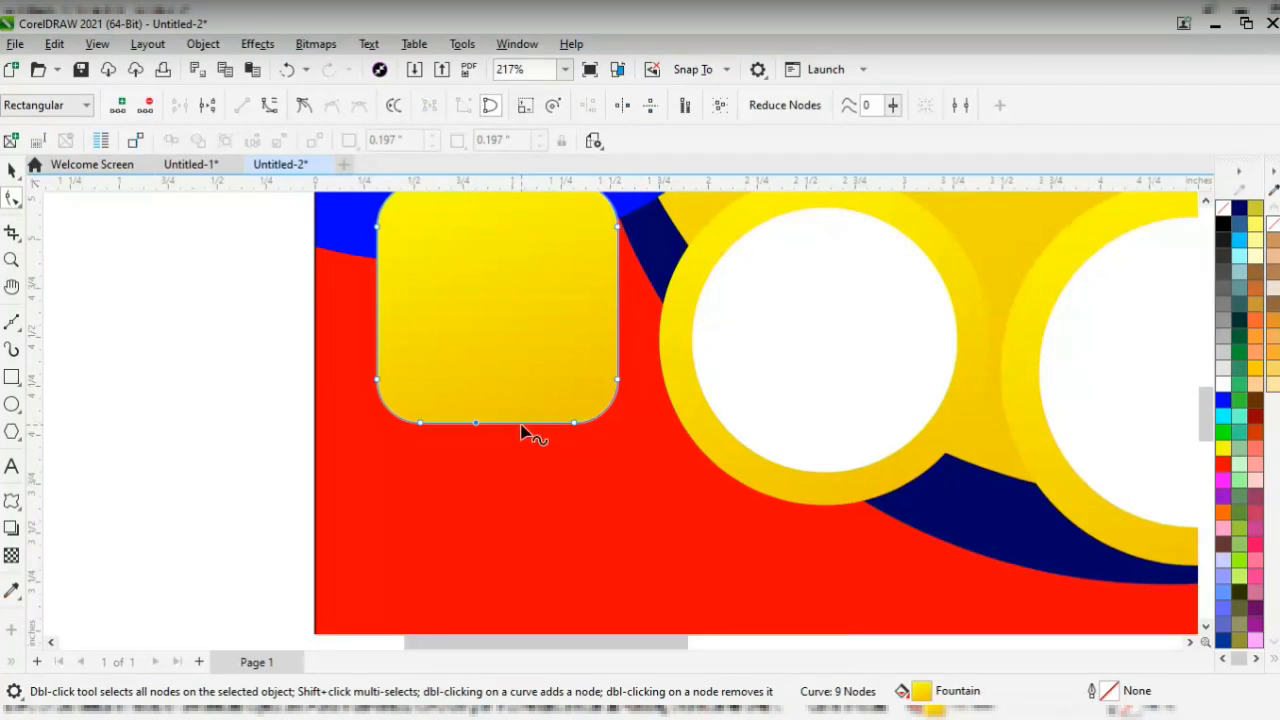
double_click(520, 424)
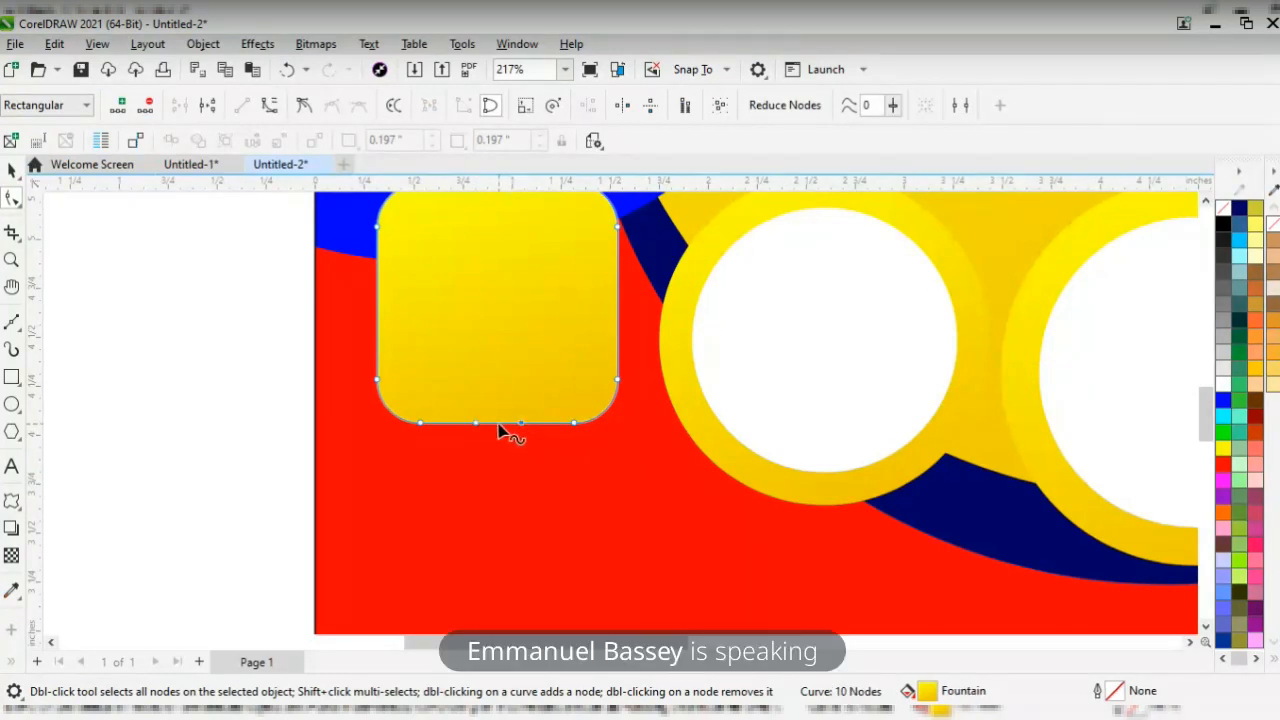
left_click_drag(500, 426, 500, 443)
key("ctrl+z")
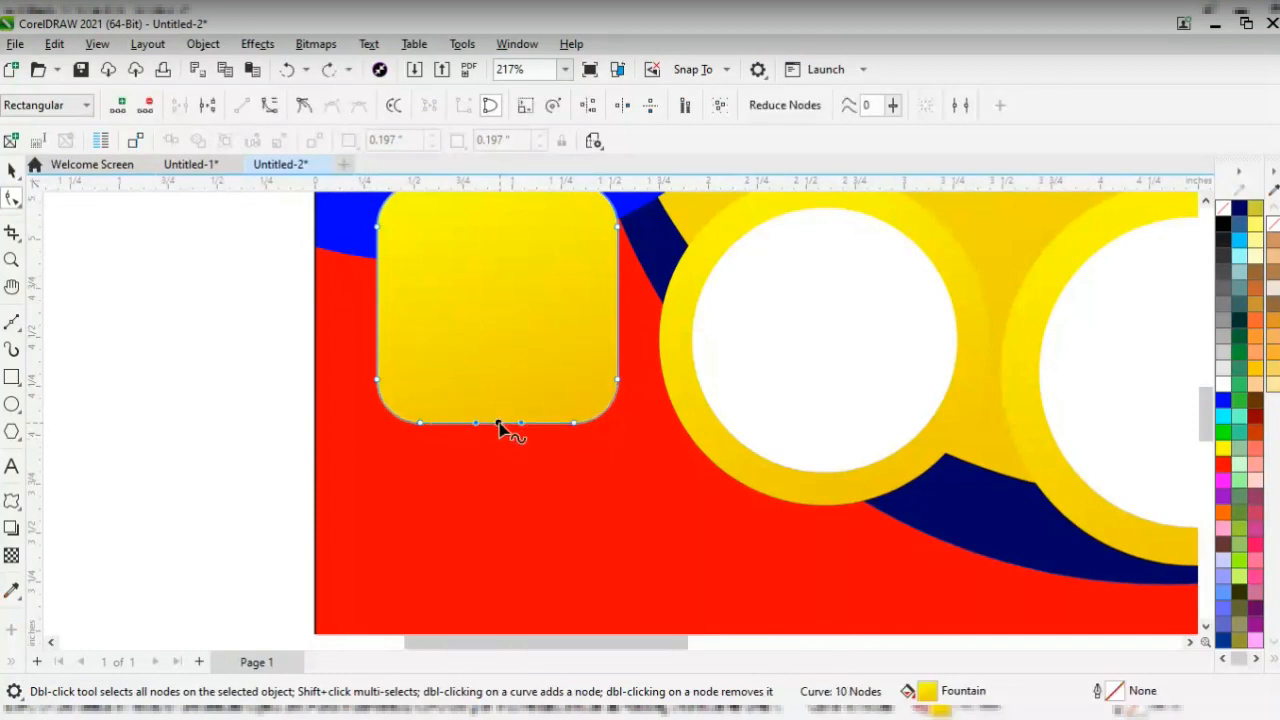
double_click(500, 424)
left_click_drag(500, 425, 500, 451)
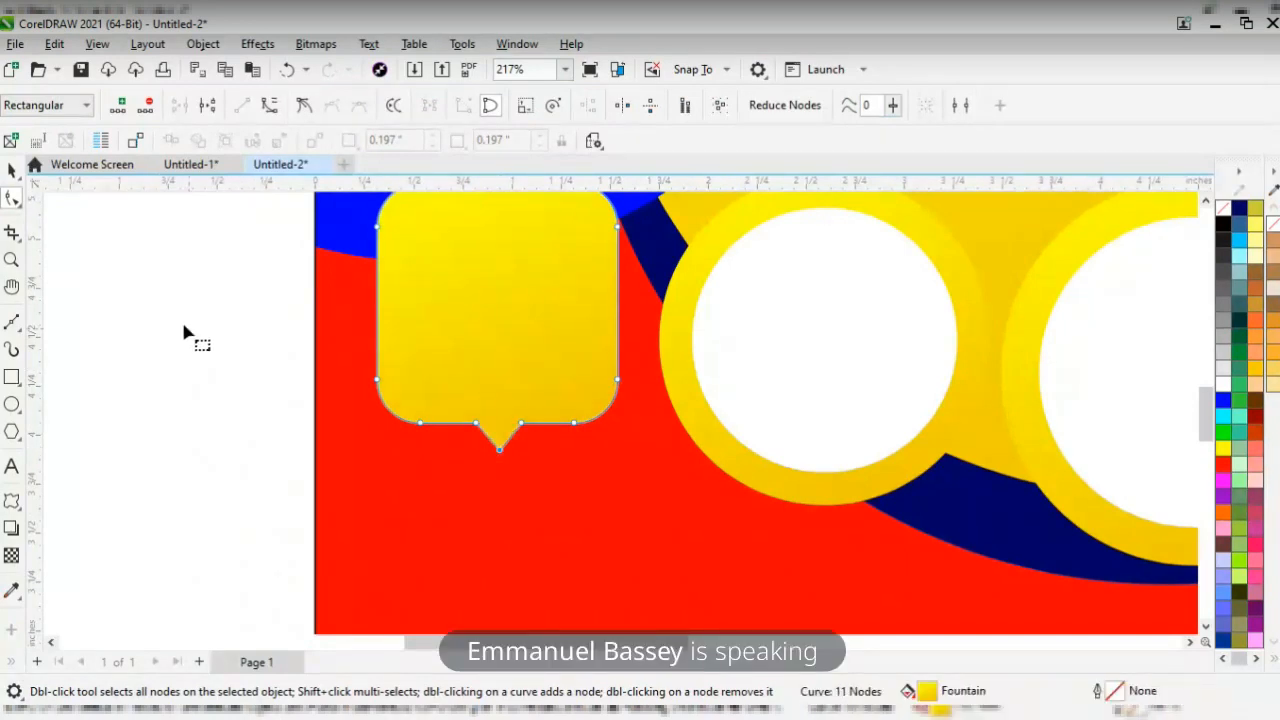
left_click(12, 170)
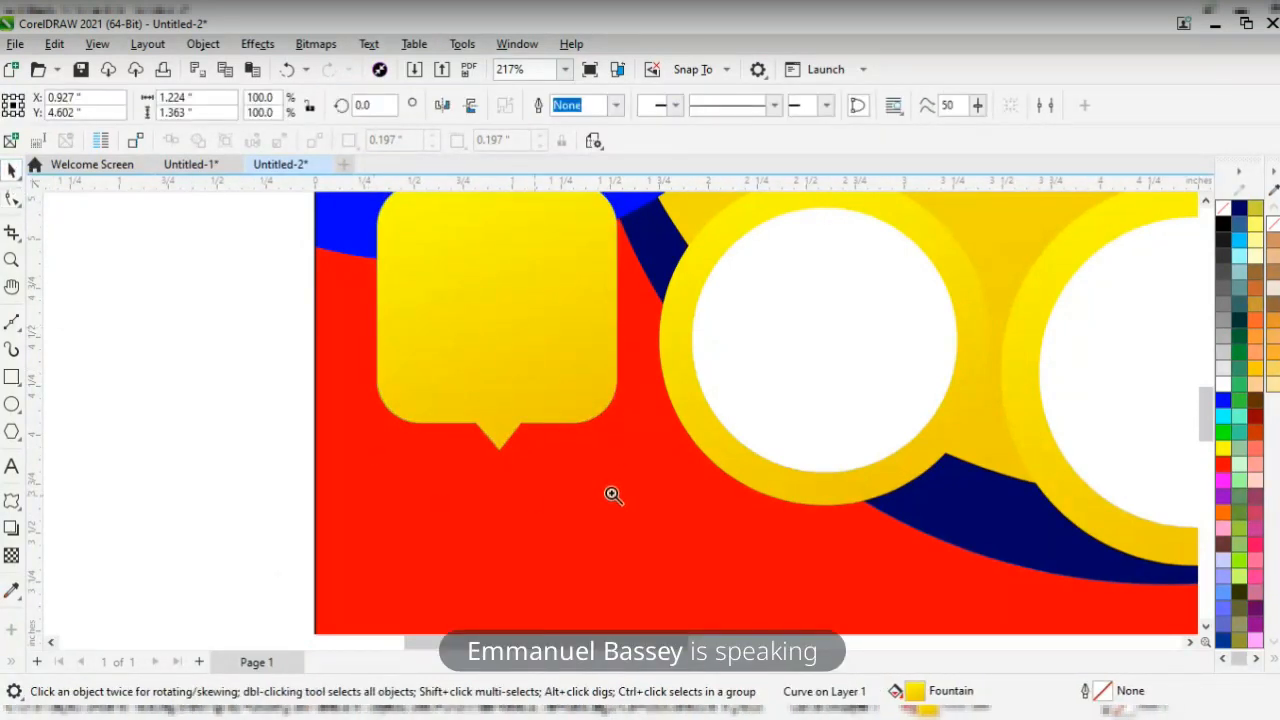
- Fill the page-sized PowerClip rectangle with white (#FFFFFF)
right_click(609, 493)
key("space")
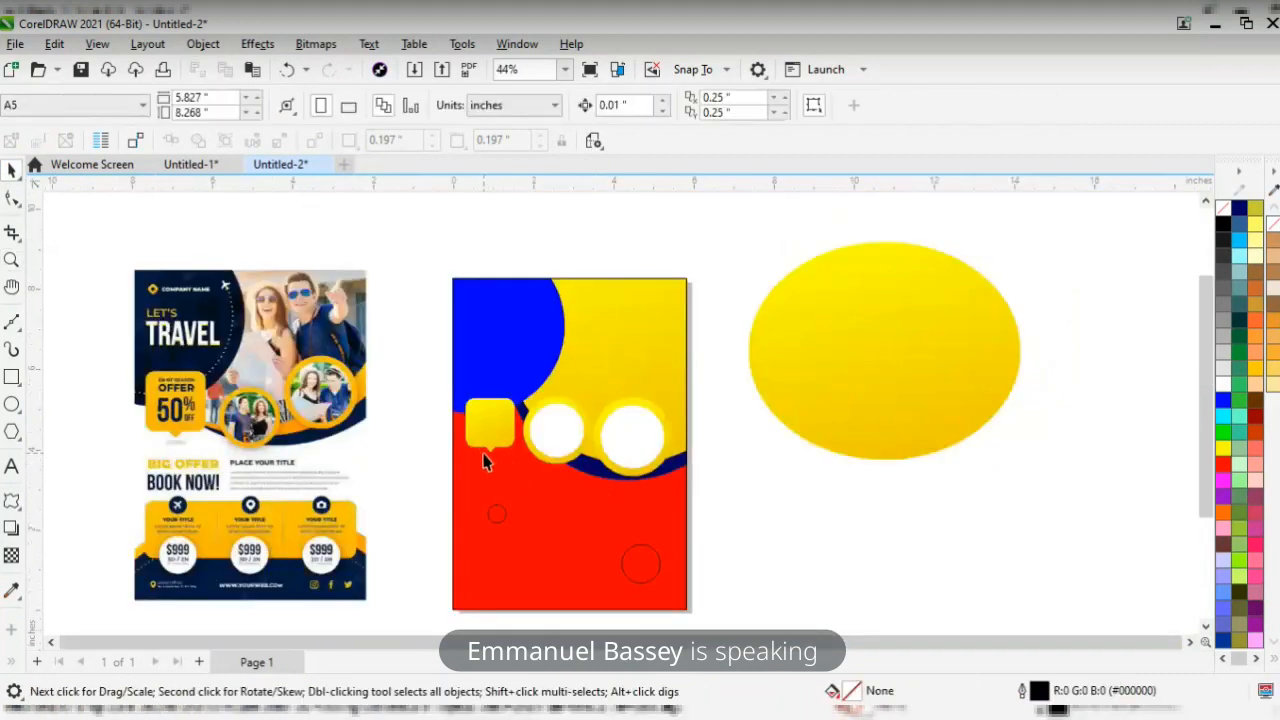
left_click(556, 510)
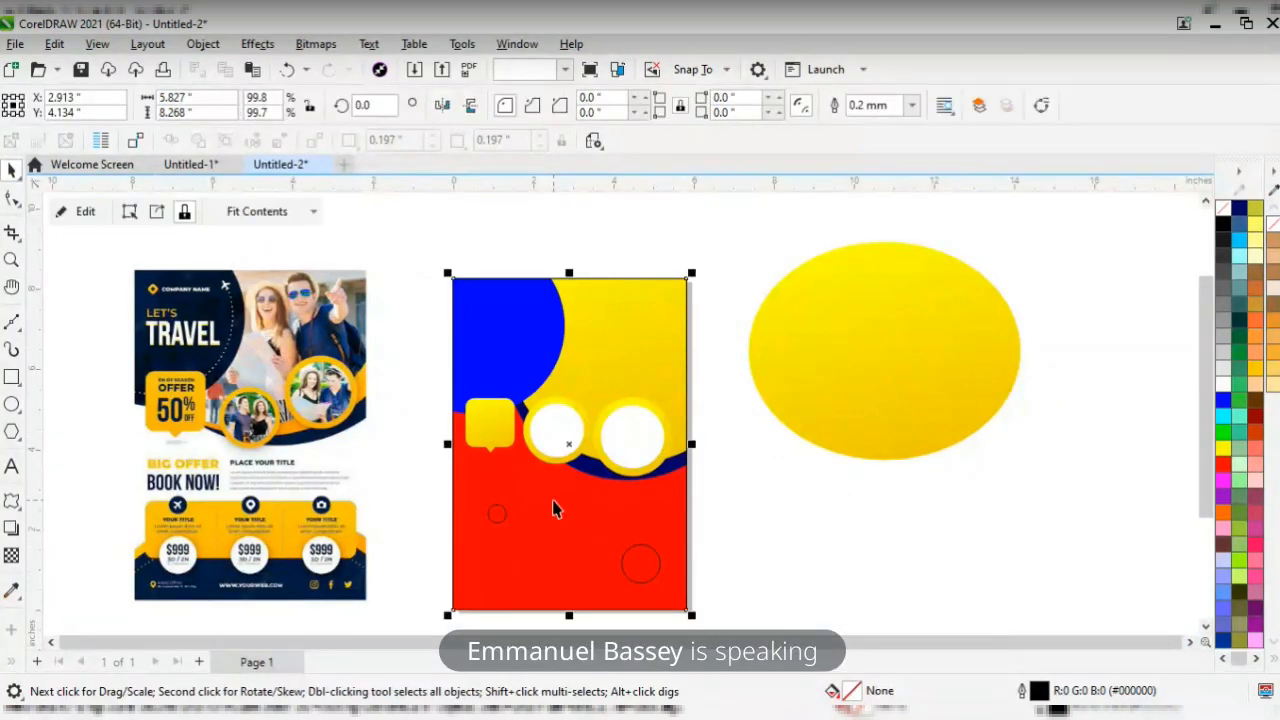
left_click(1223, 386)
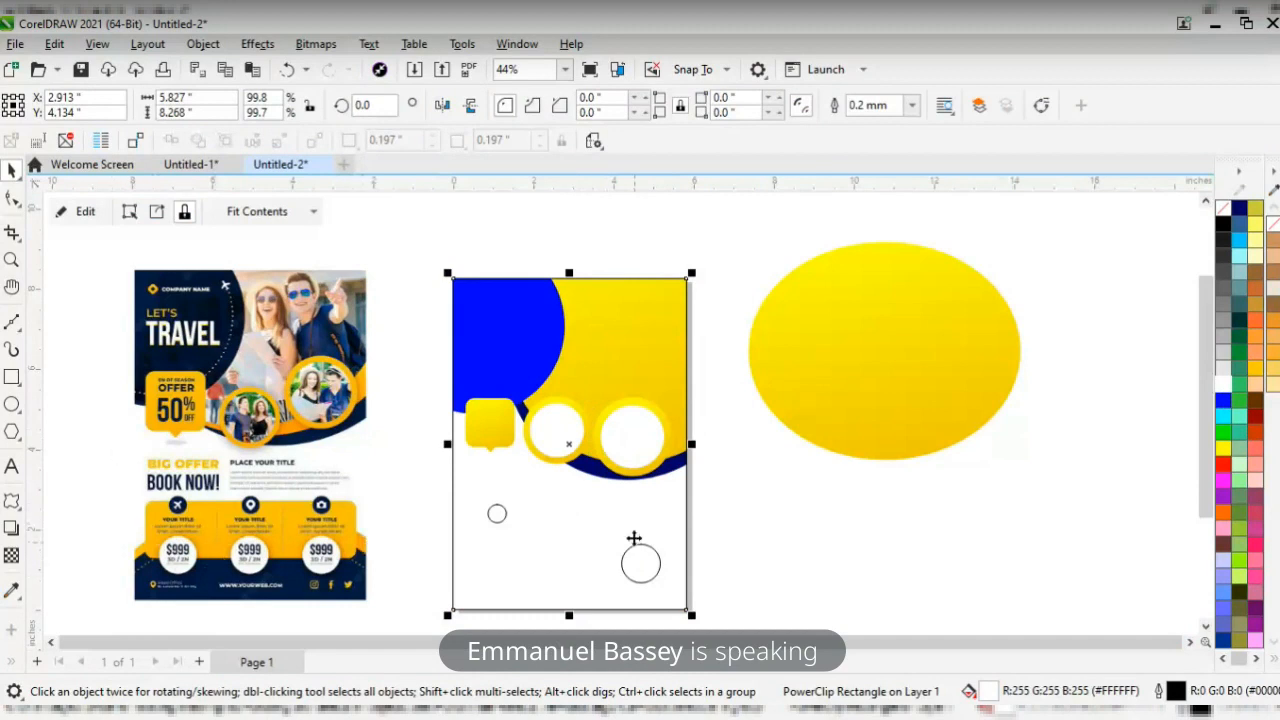
- Inside the page's PowerClip, draw an ellipse about 7.689 by 5.502 inches across the page's bottom edge and remove its outline
double_click(590, 520)
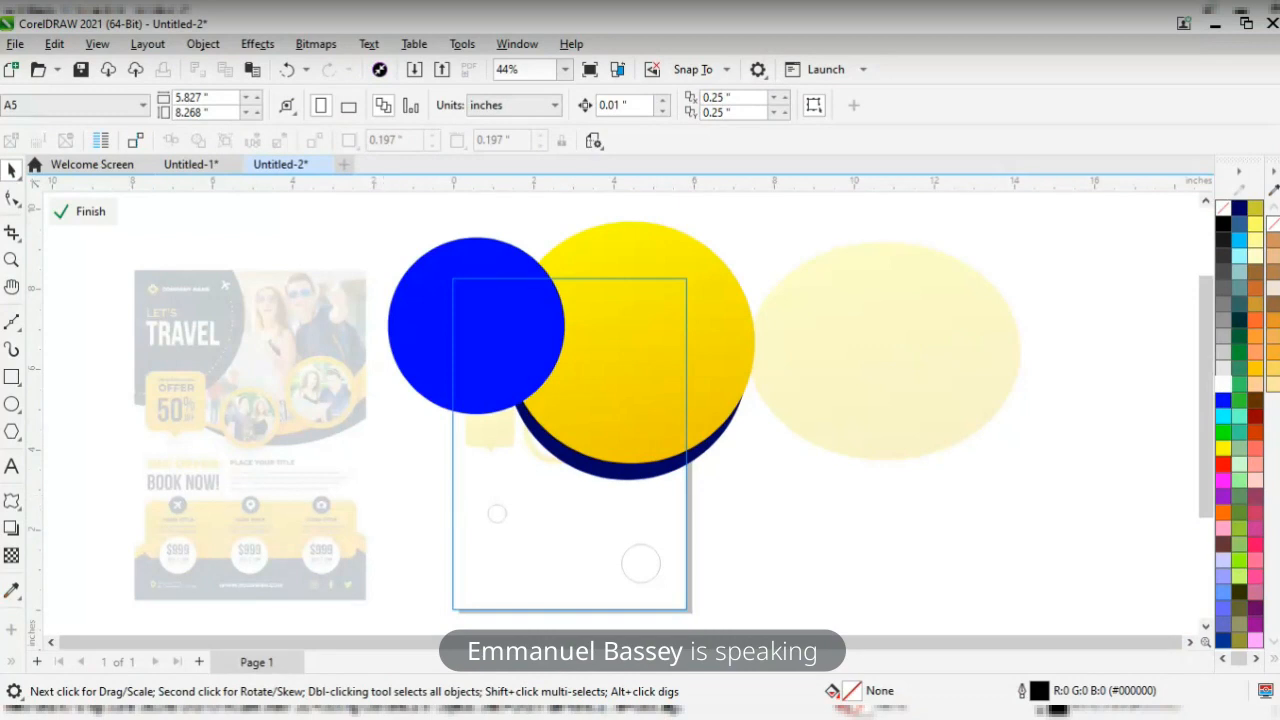
left_click(12, 405)
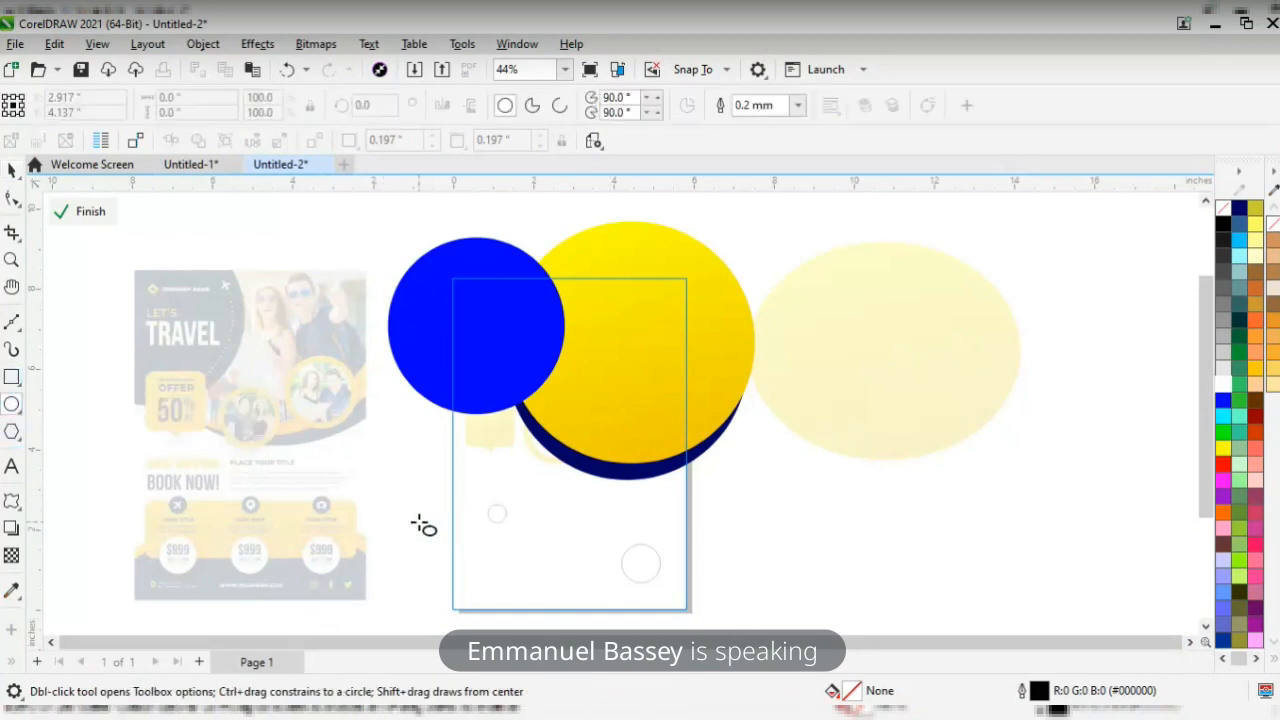
left_click_drag(419, 521, 729, 601)
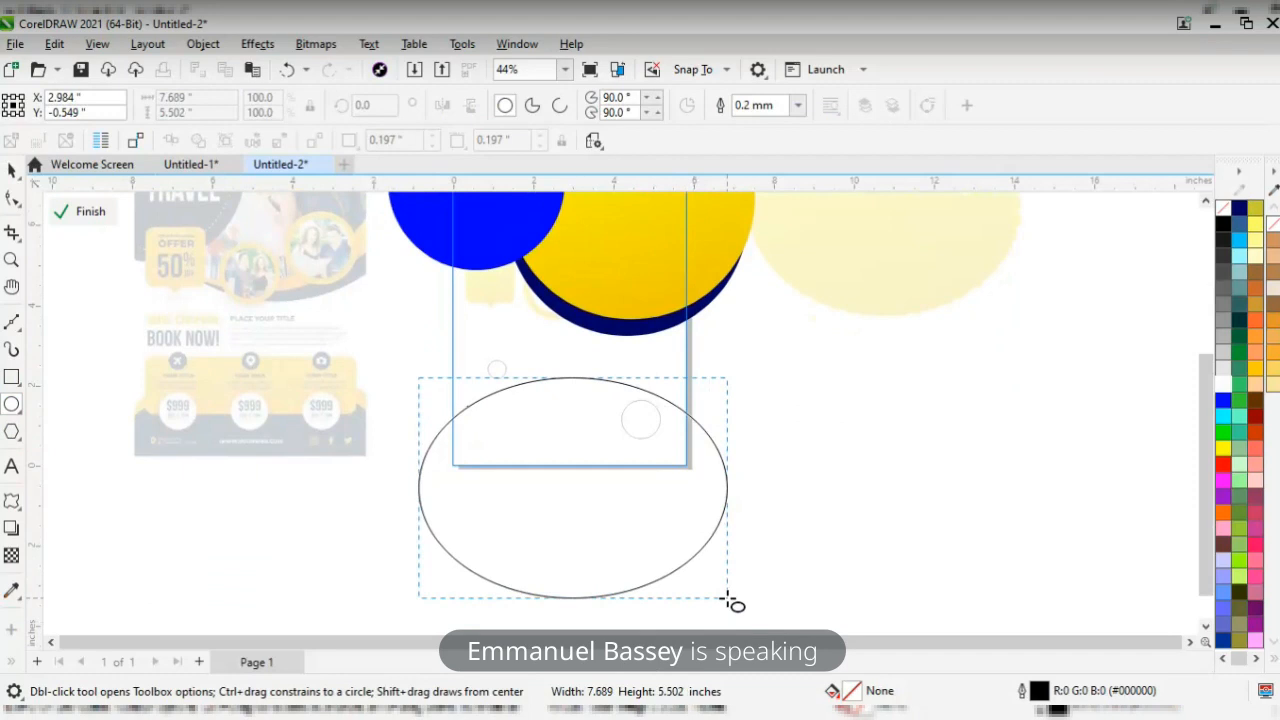
left_click_drag(729, 600, 730, 600)
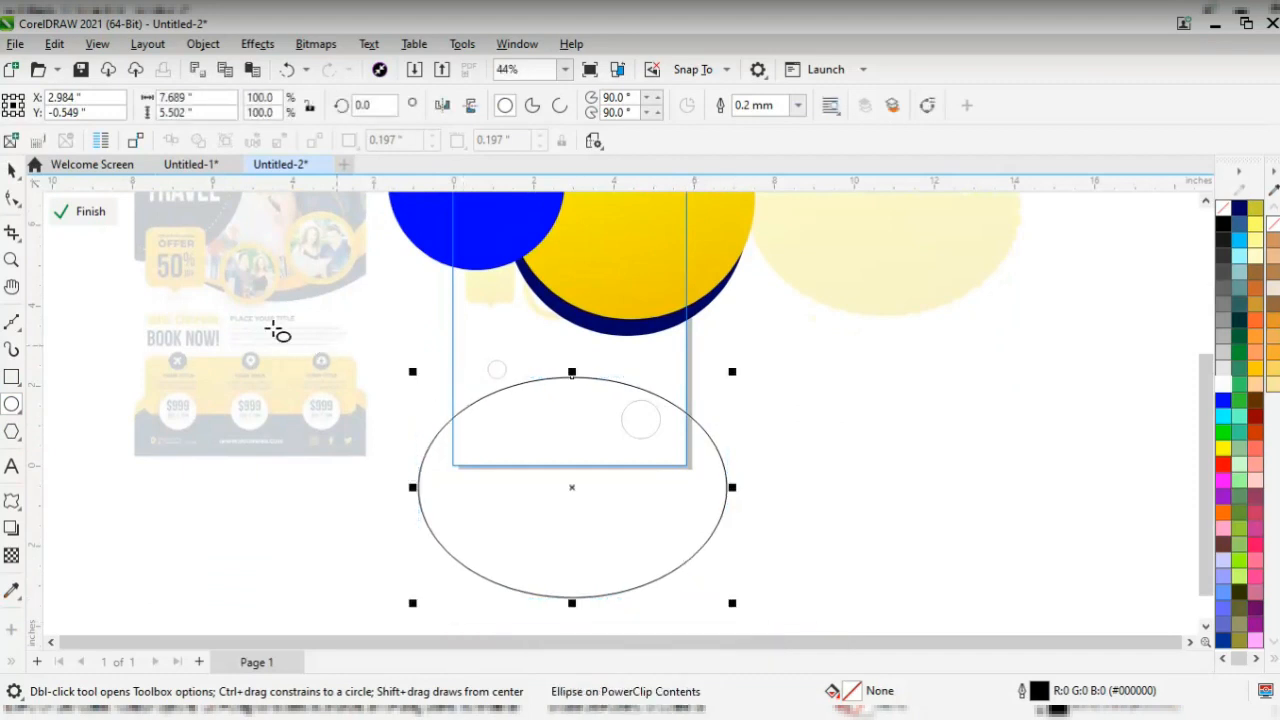
left_click(12, 170)
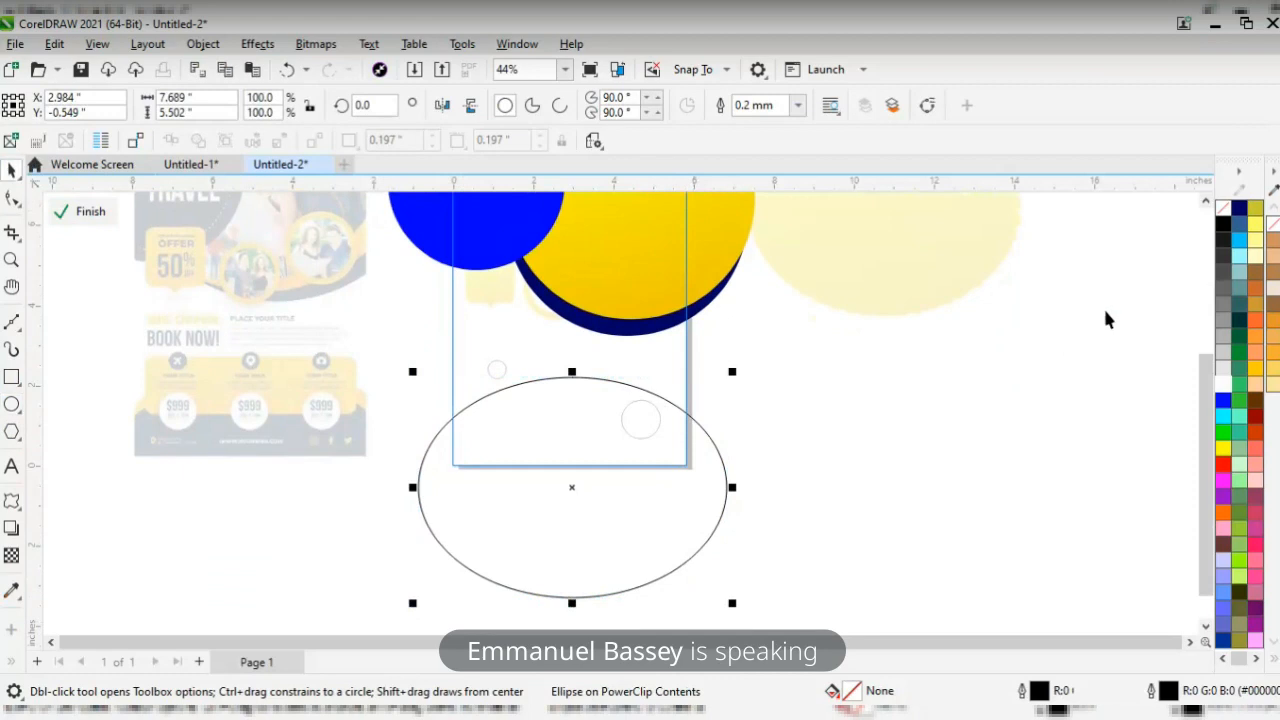
right_click(1218, 210)
left_click(1208, 220)
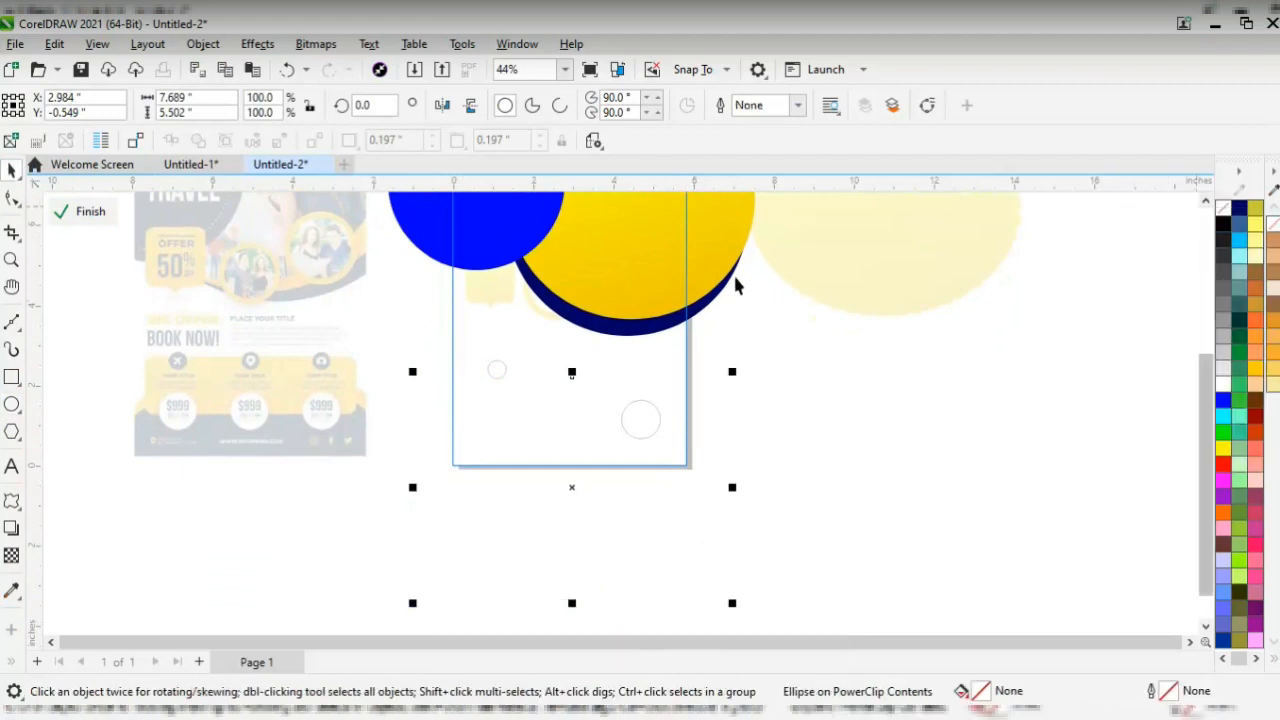
- Copy the large yellow circle's gradient fill onto the new ellipse and mirror the ellipse vertically
left_click(604, 250)
left_click_drag(606, 254, 558, 492)
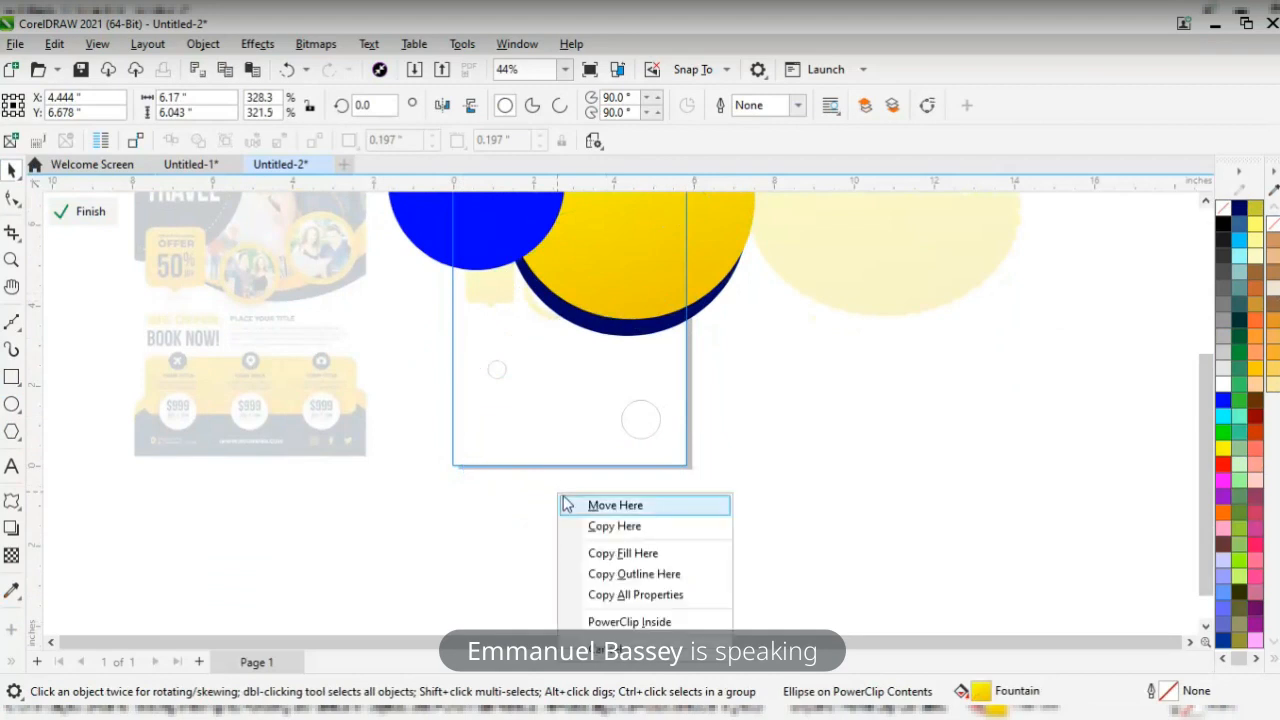
left_click(623, 553)
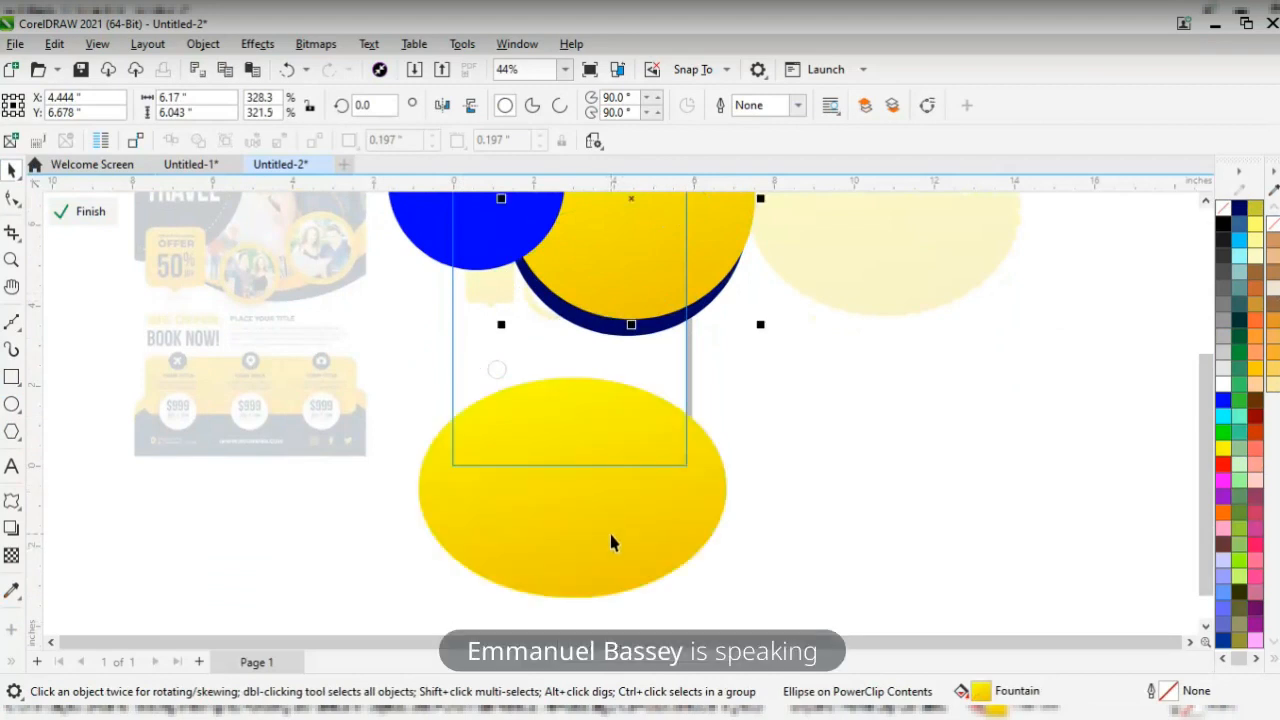
left_click(612, 542)
left_click(470, 106)
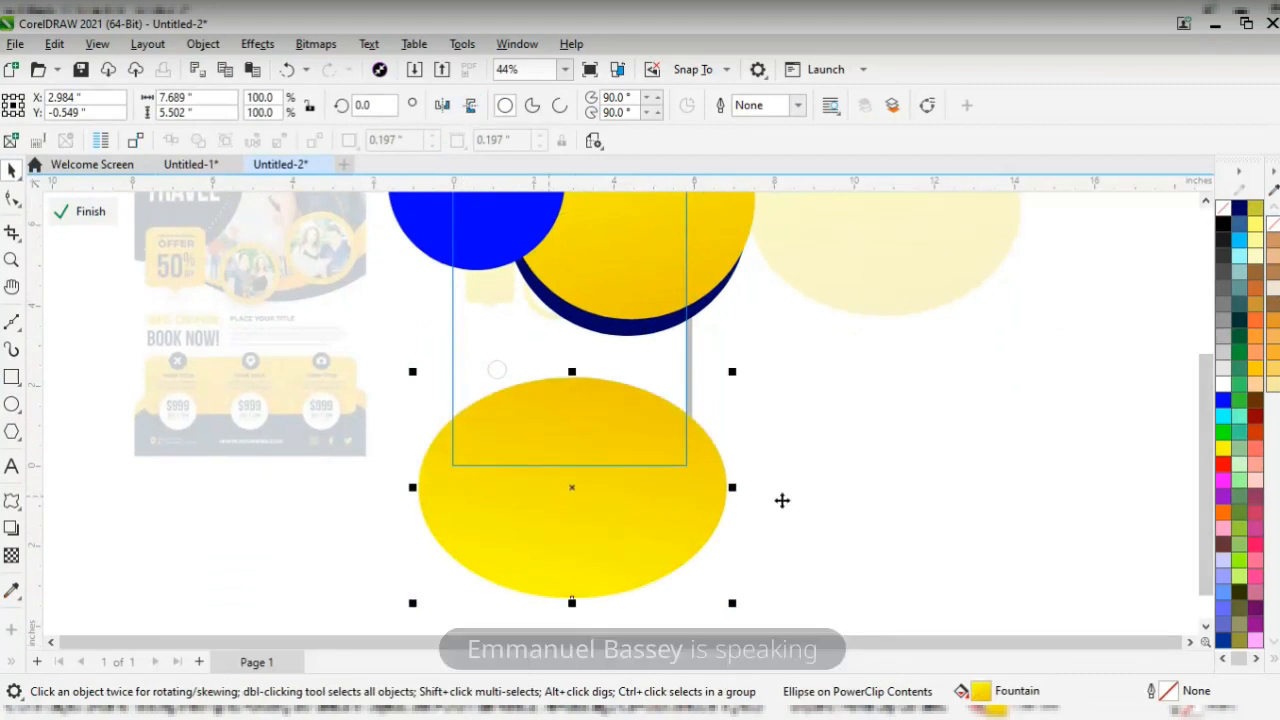
- Place a navy (#000066) duplicate of the ellipse slightly lower, at Y -0.925 inches, and finish editing the PowerClip
left_click(1243, 208)
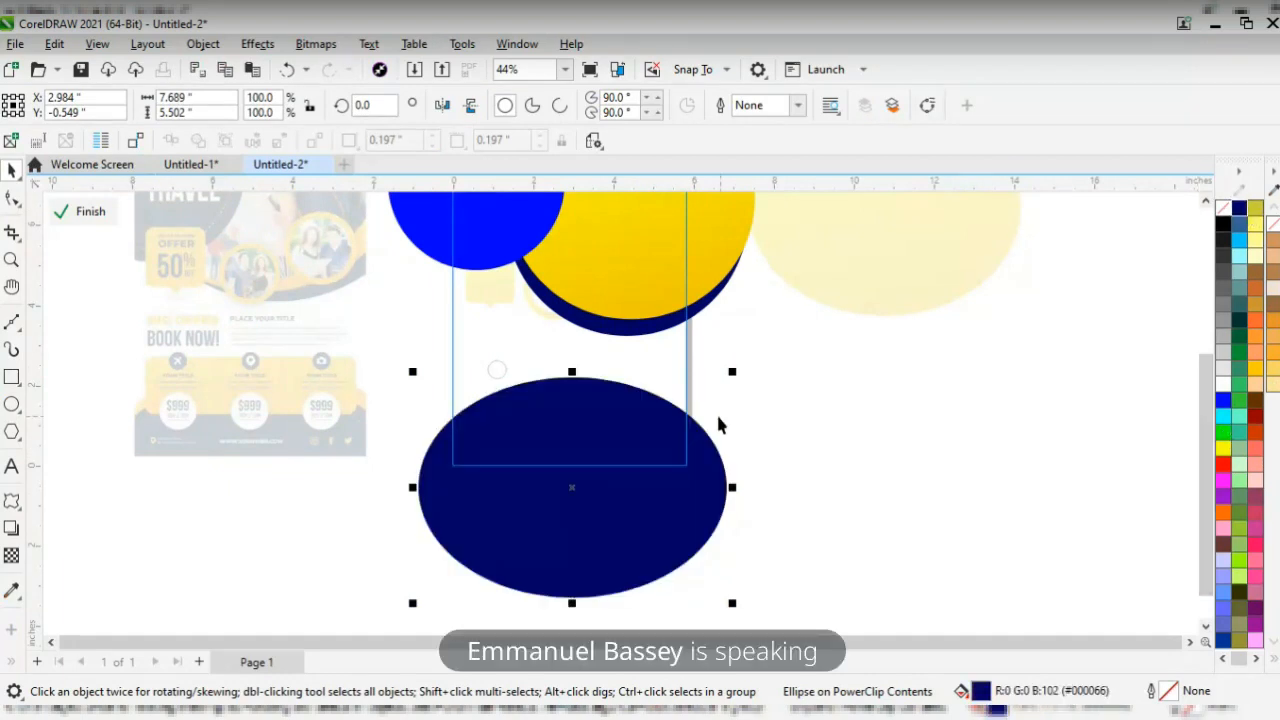
left_click_drag(606, 517, 607, 530)
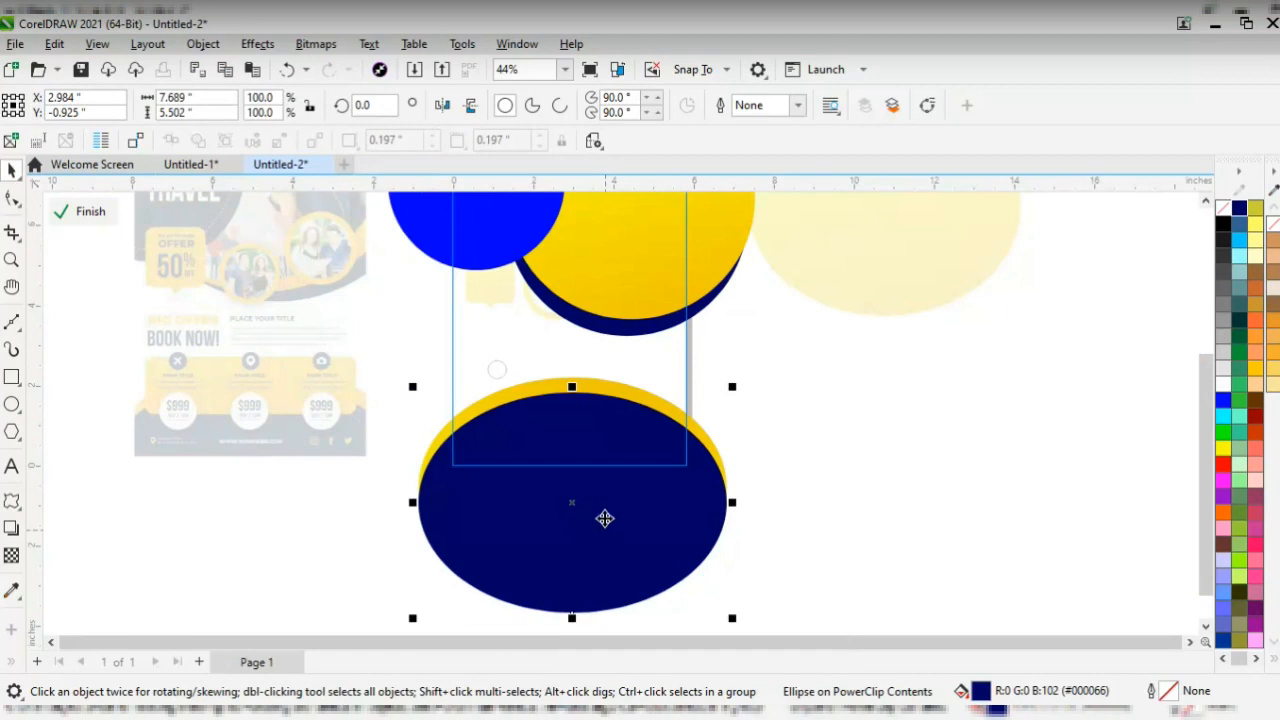
left_click(88, 211)
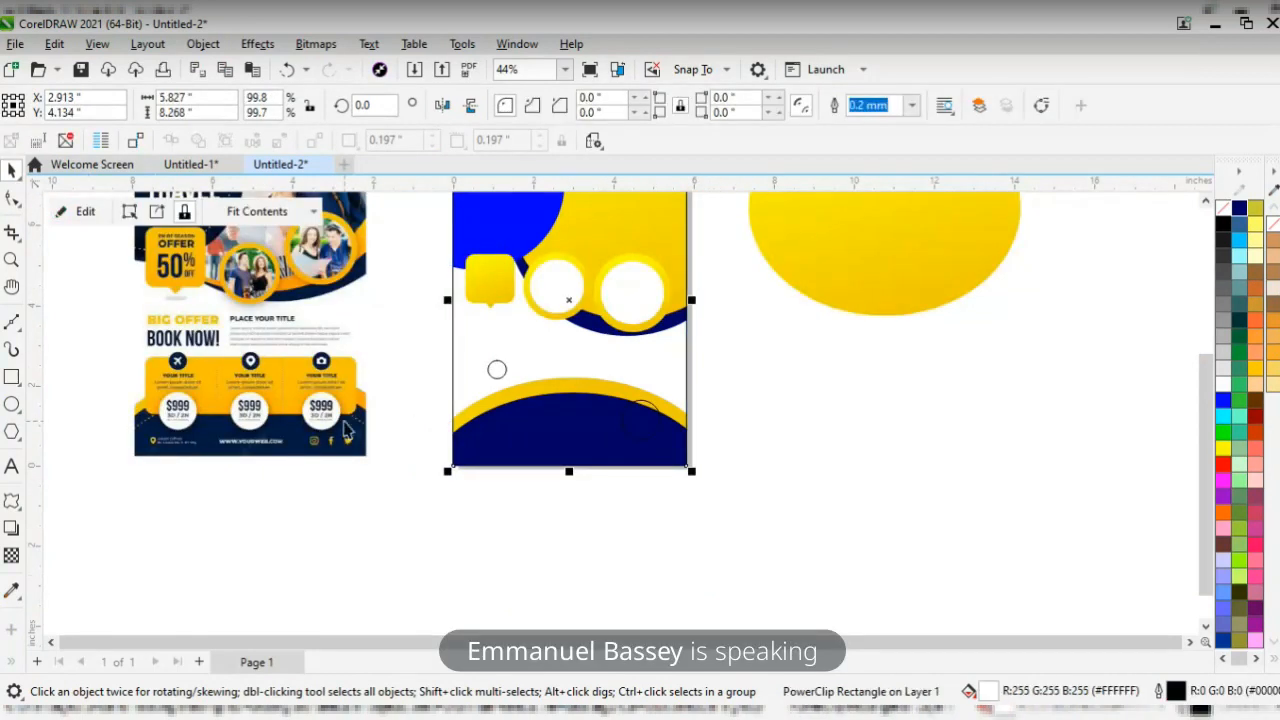
- Draw a rectangle about 4.891 by 1.64 inches over the top of the yellow and navy arcs
left_click(11, 376)
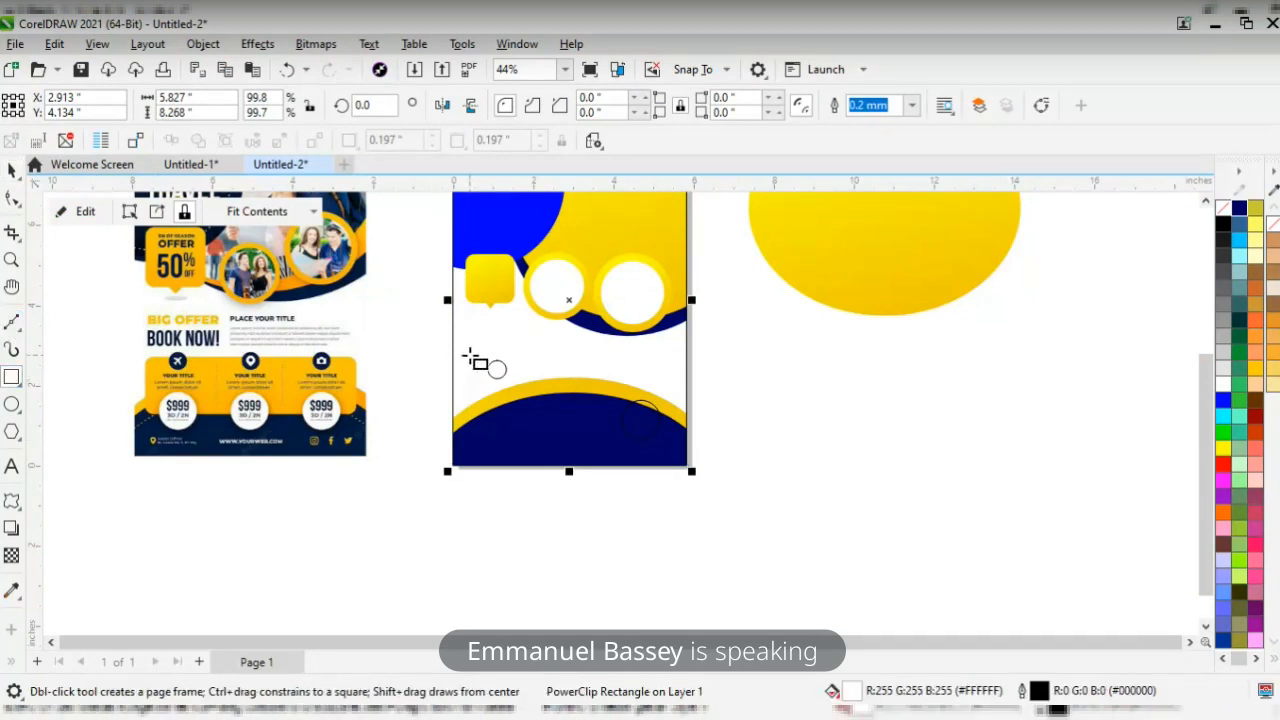
left_click_drag(469, 356, 662, 421)
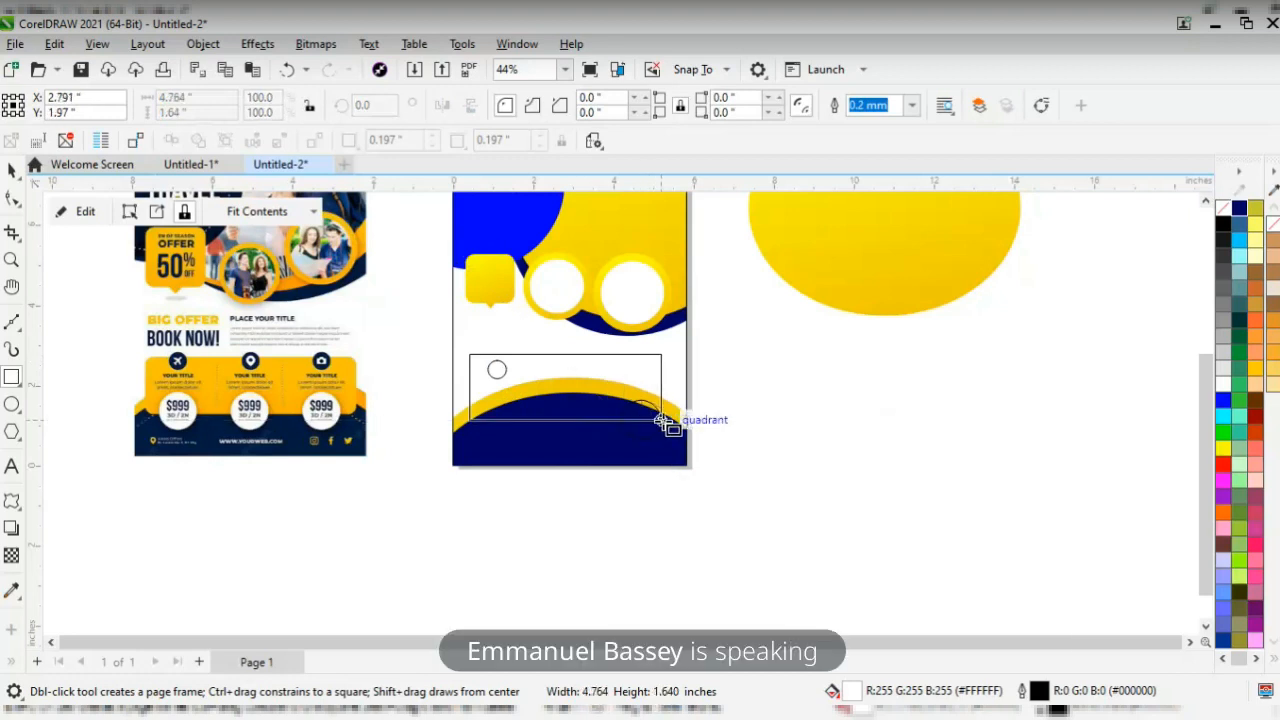
left_click_drag(662, 421, 670, 424)
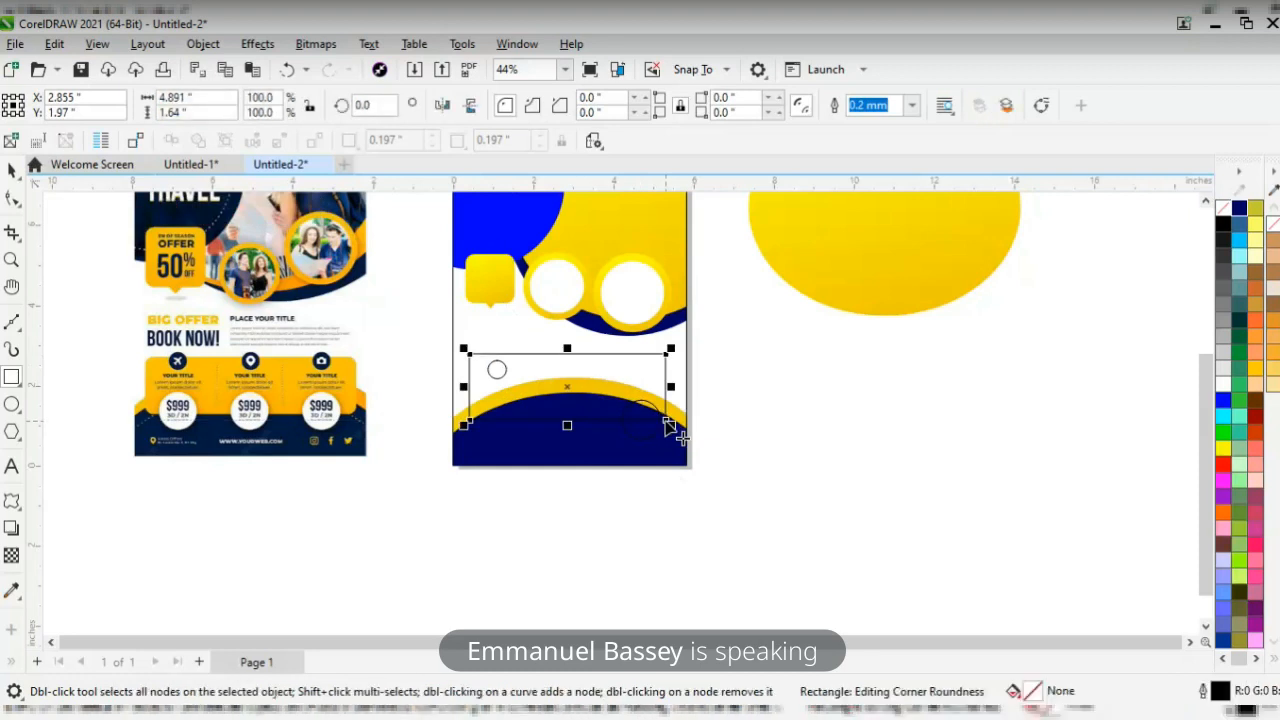
left_click(12, 171)
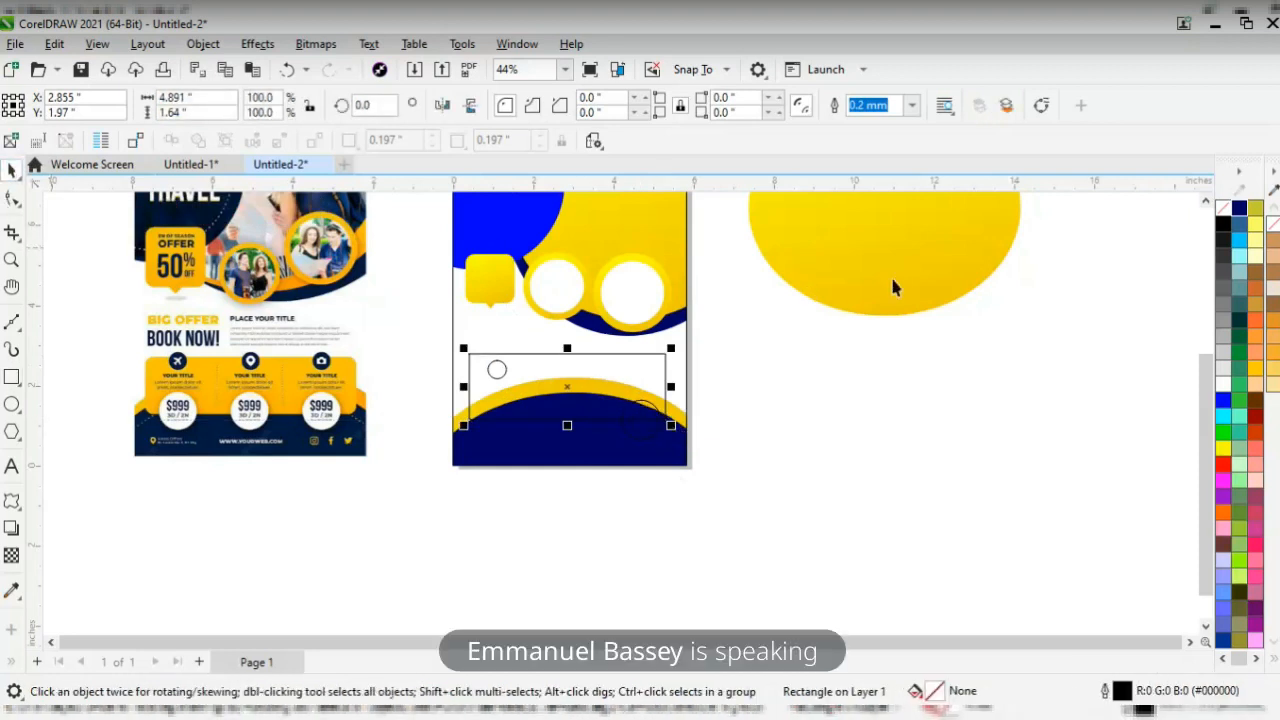
- Give the rectangle the off-page ellipse's yellow gradient fill, mirrored vertically, and remove its outline
left_click(896, 278)
left_click_drag(897, 269, 637, 366)
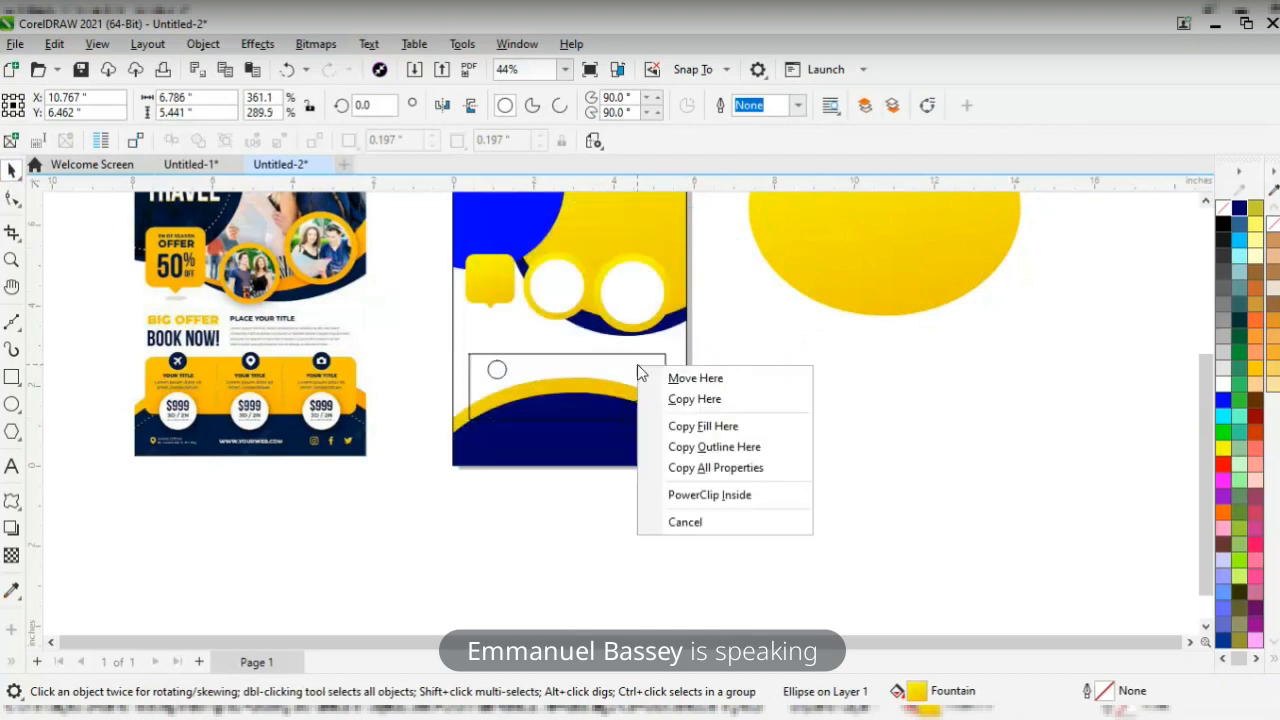
left_click(679, 426)
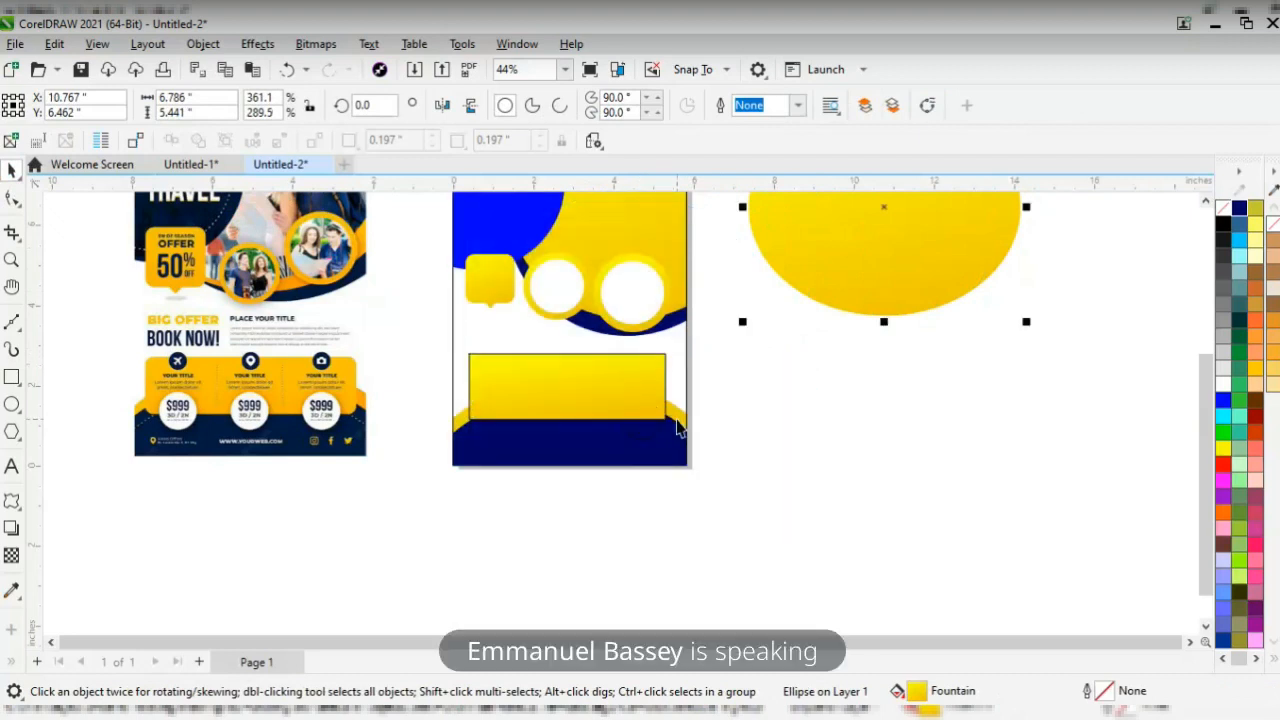
left_click(618, 398)
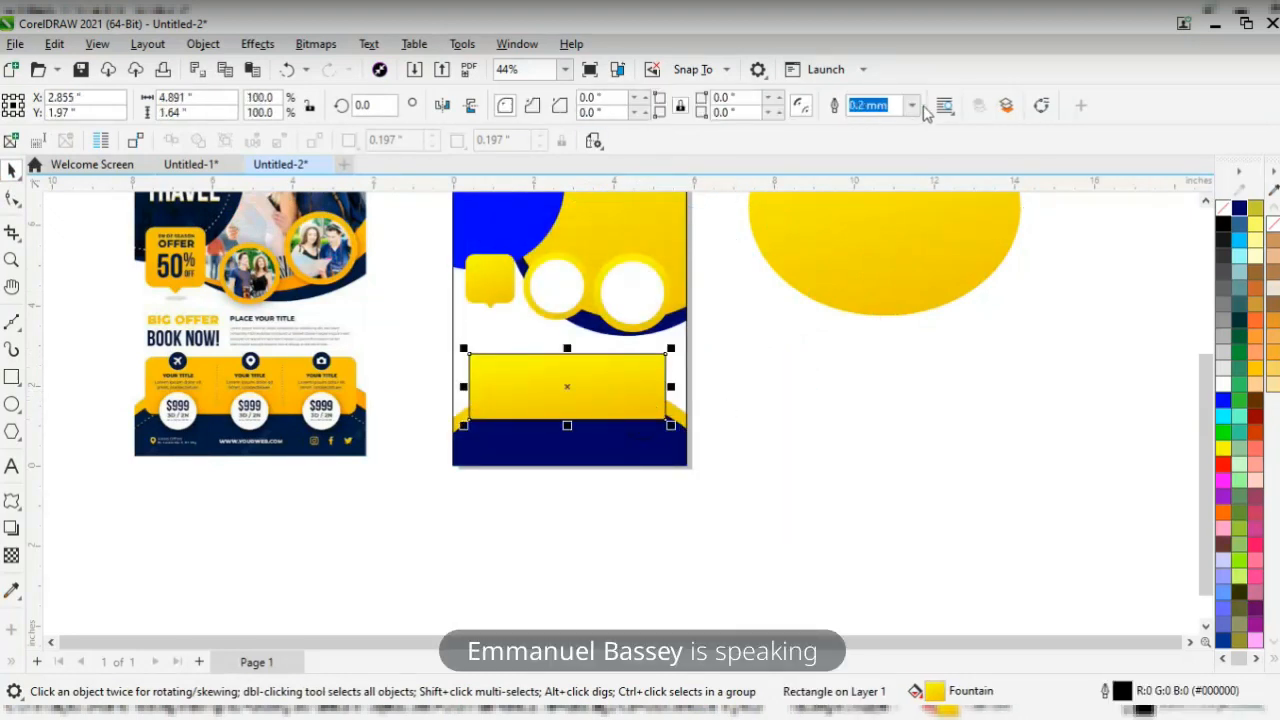
left_click(474, 104)
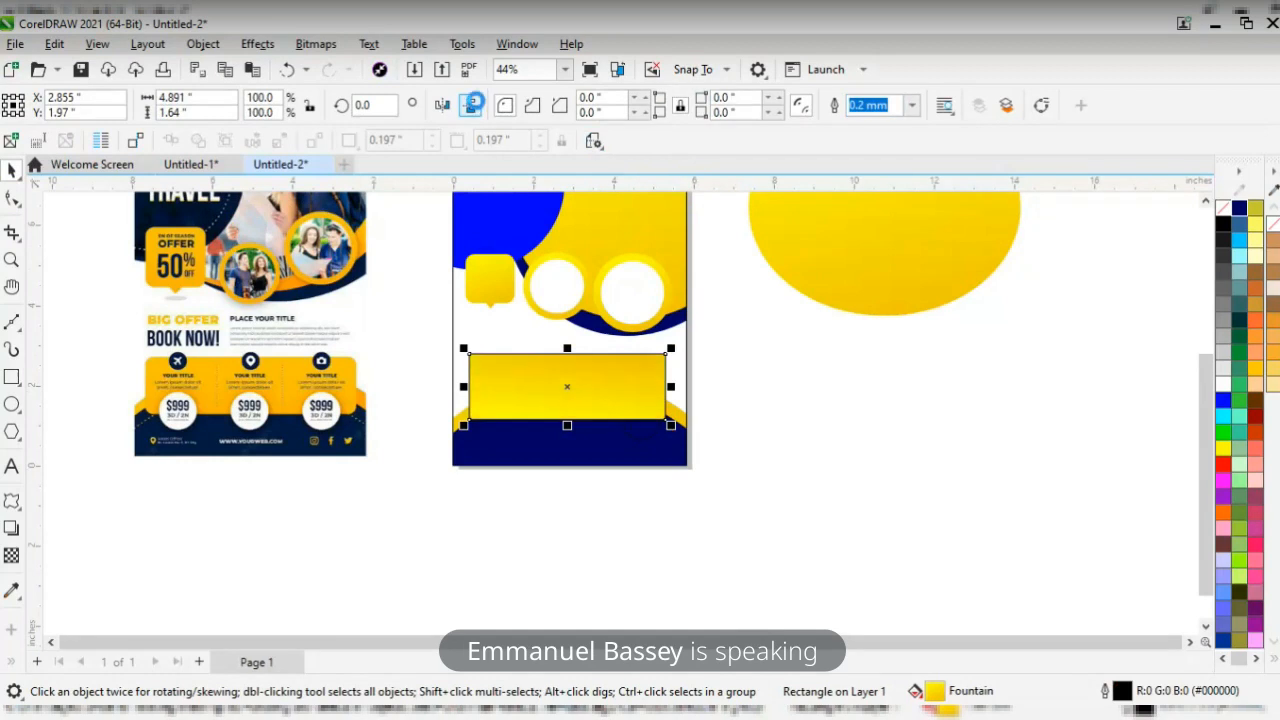
right_click(1232, 210)
left_click(1199, 223)
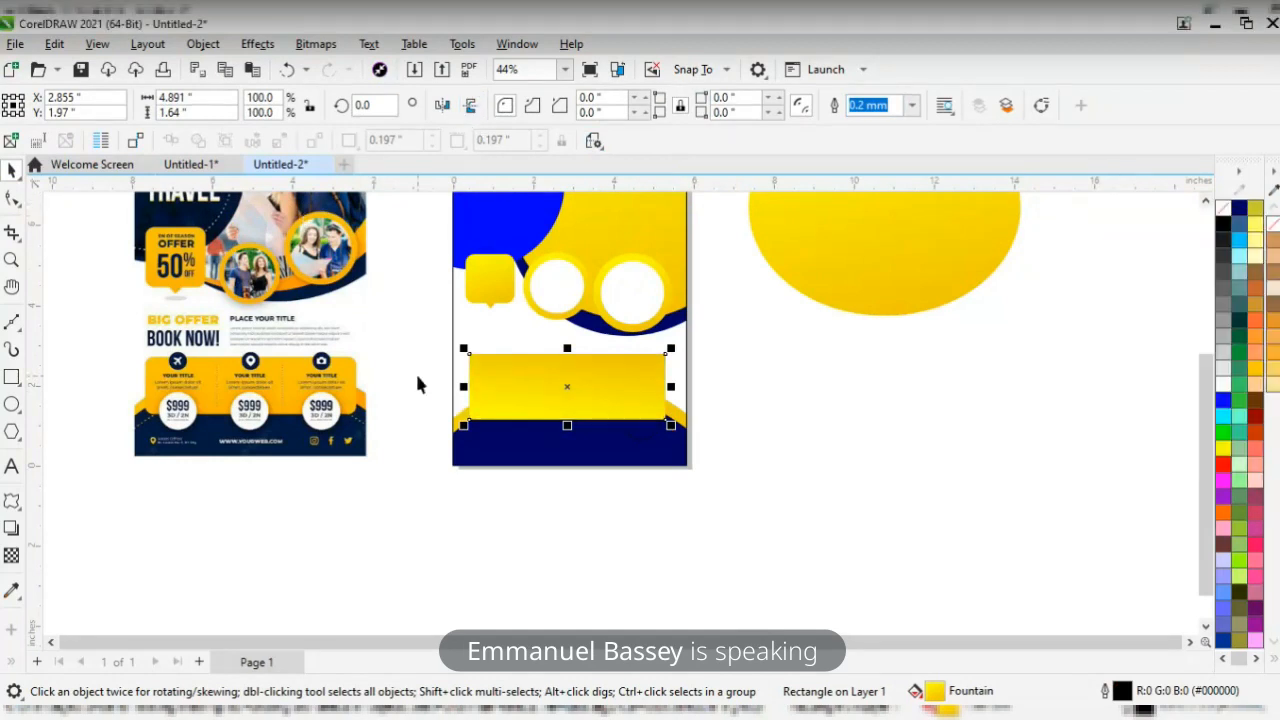
- Round all corners of the yellow rectangle to 0.26 inches
left_click(13, 200)
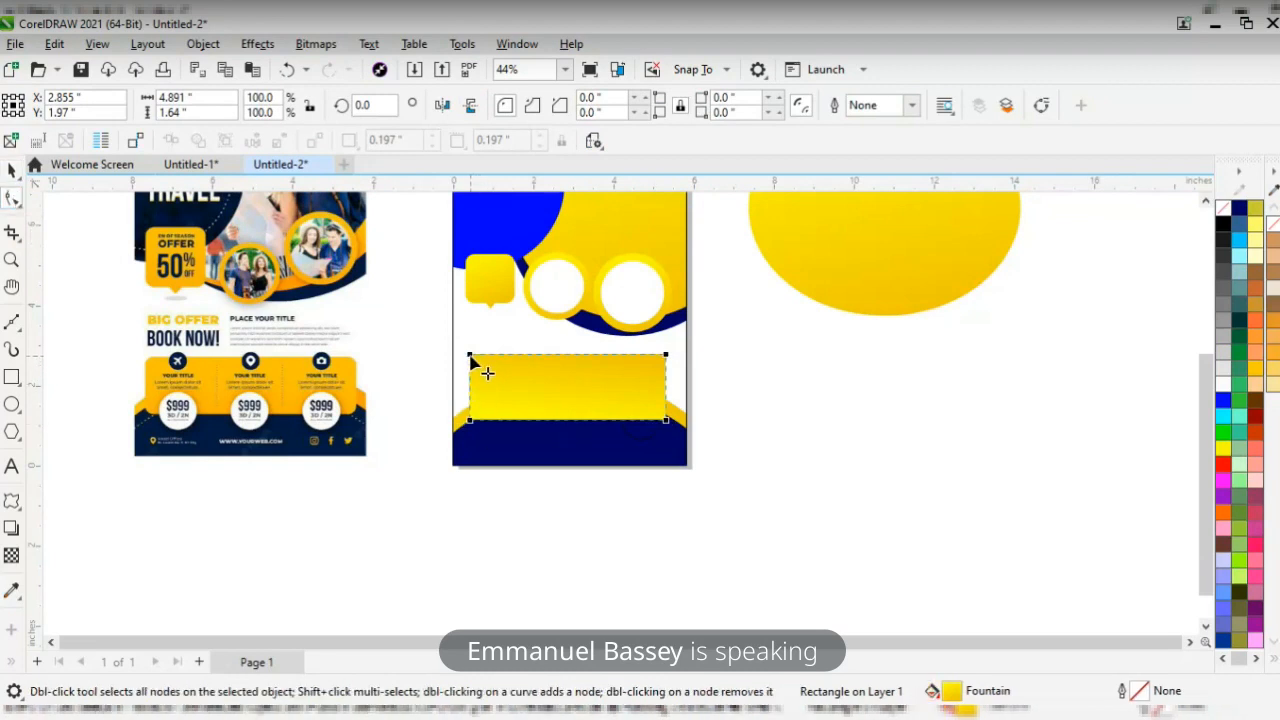
left_click_drag(471, 355, 472, 405)
left_click(12, 170)
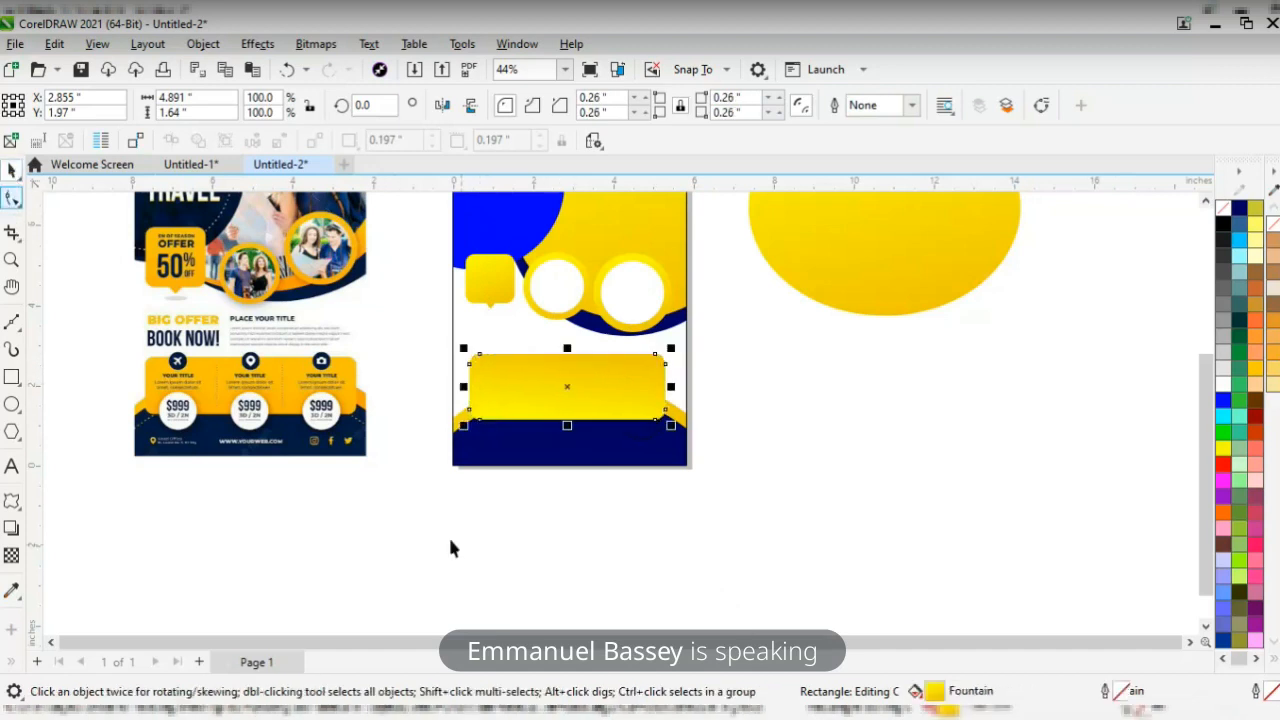
left_click(460, 538)
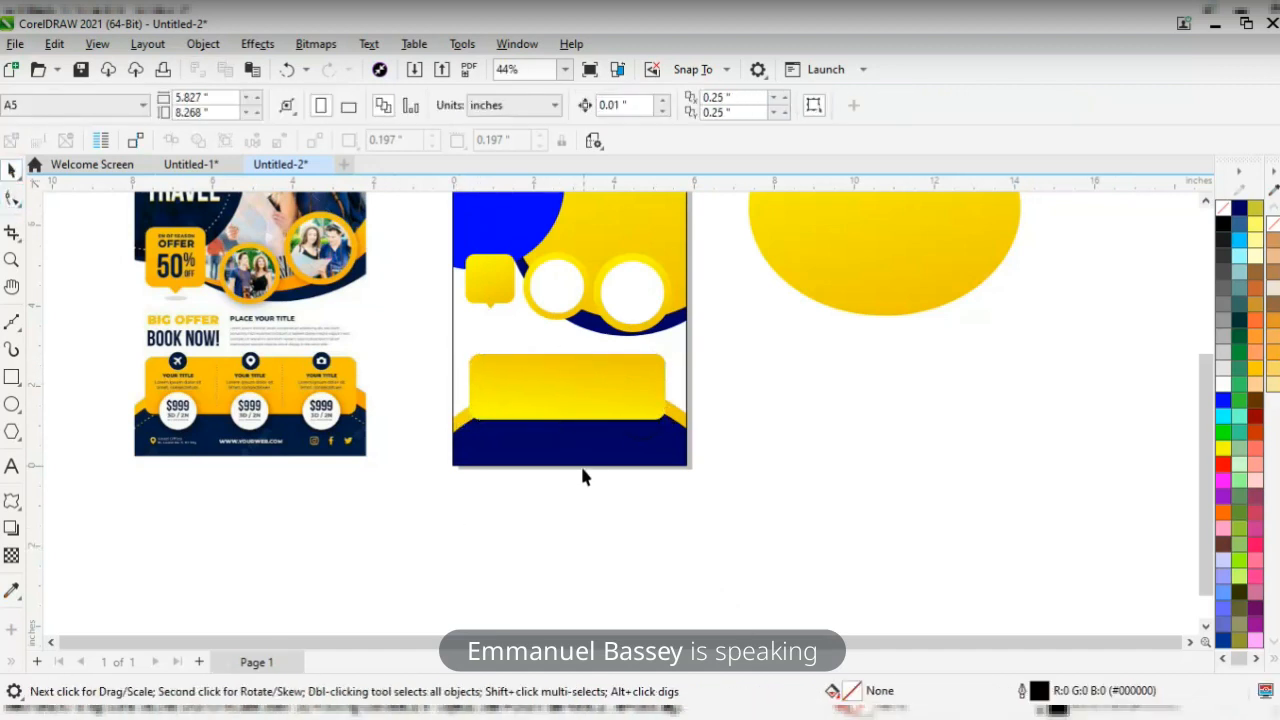
- Fill the 0.964-inch circle at the rectangle's lower right corner with white and remove its outline
left_click(650, 443)
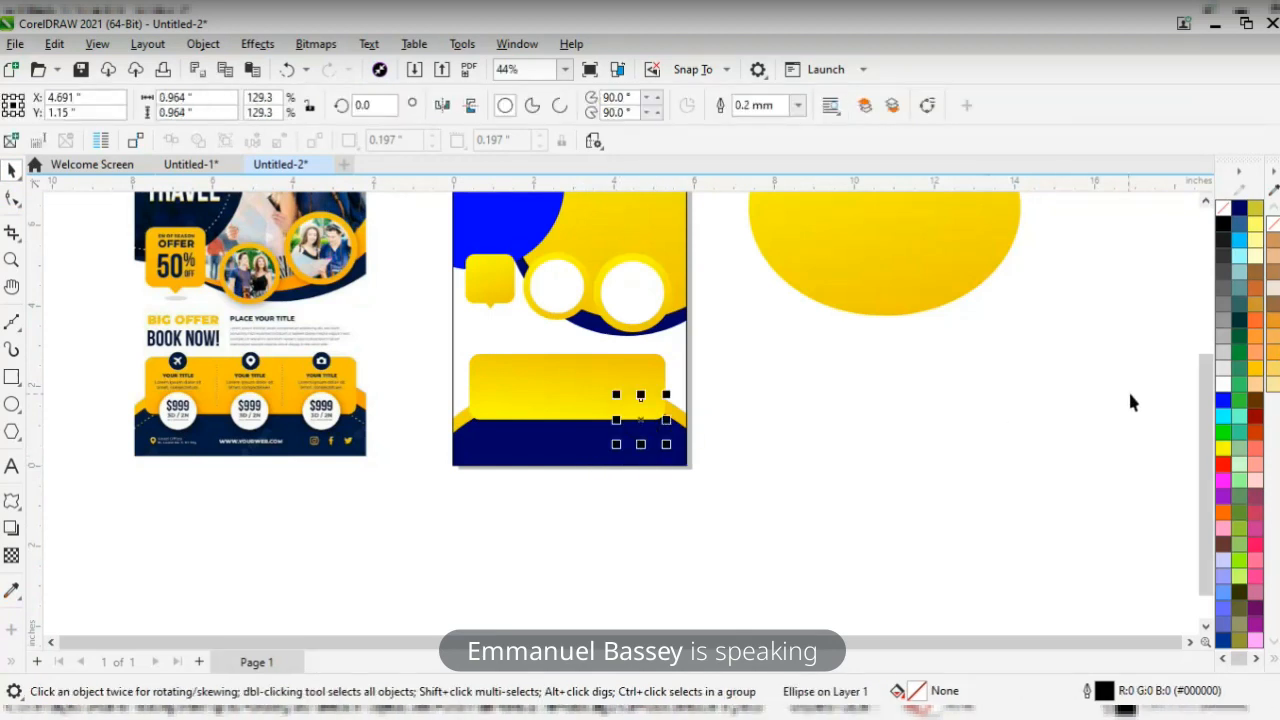
left_click(1223, 384)
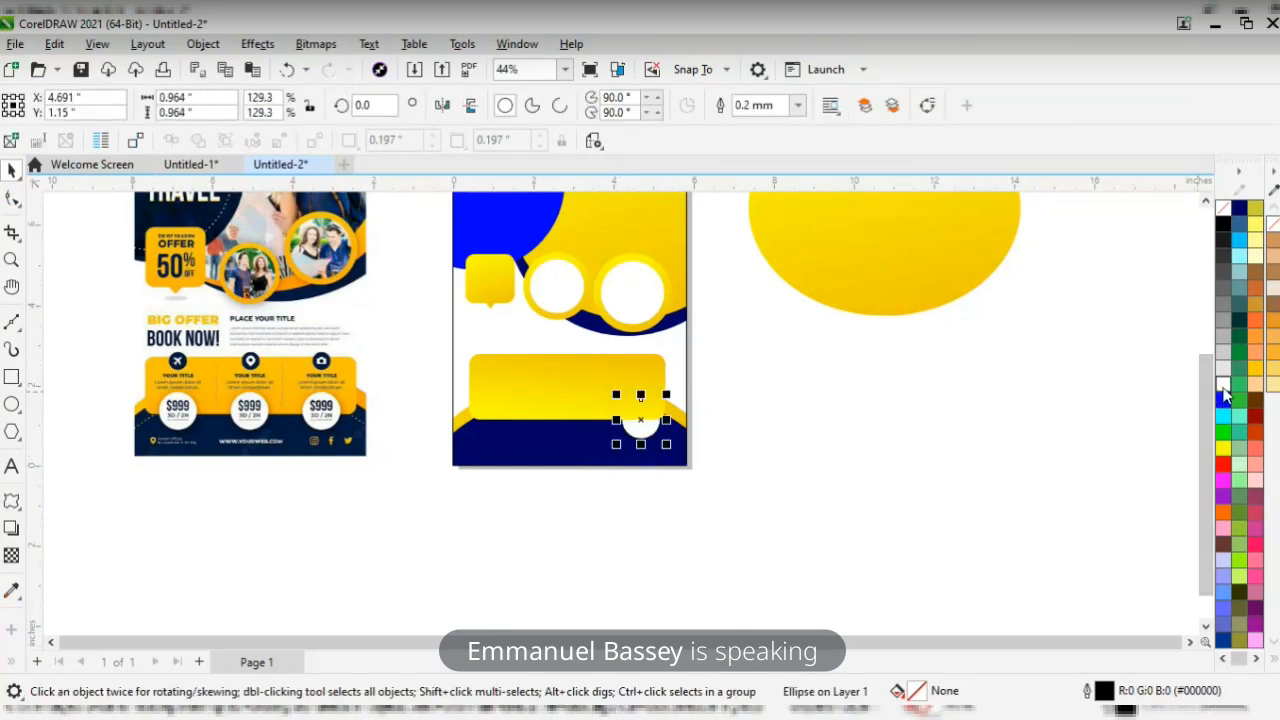
right_click(1225, 212)
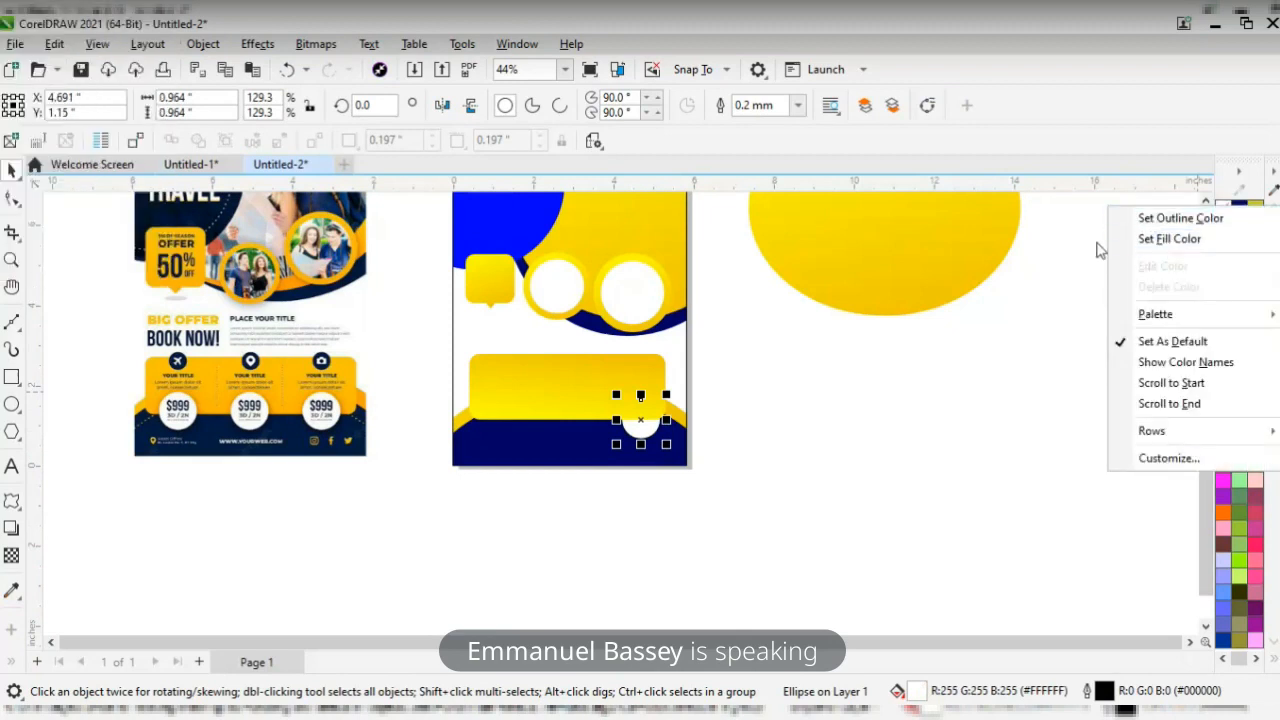
left_click(1150, 218)
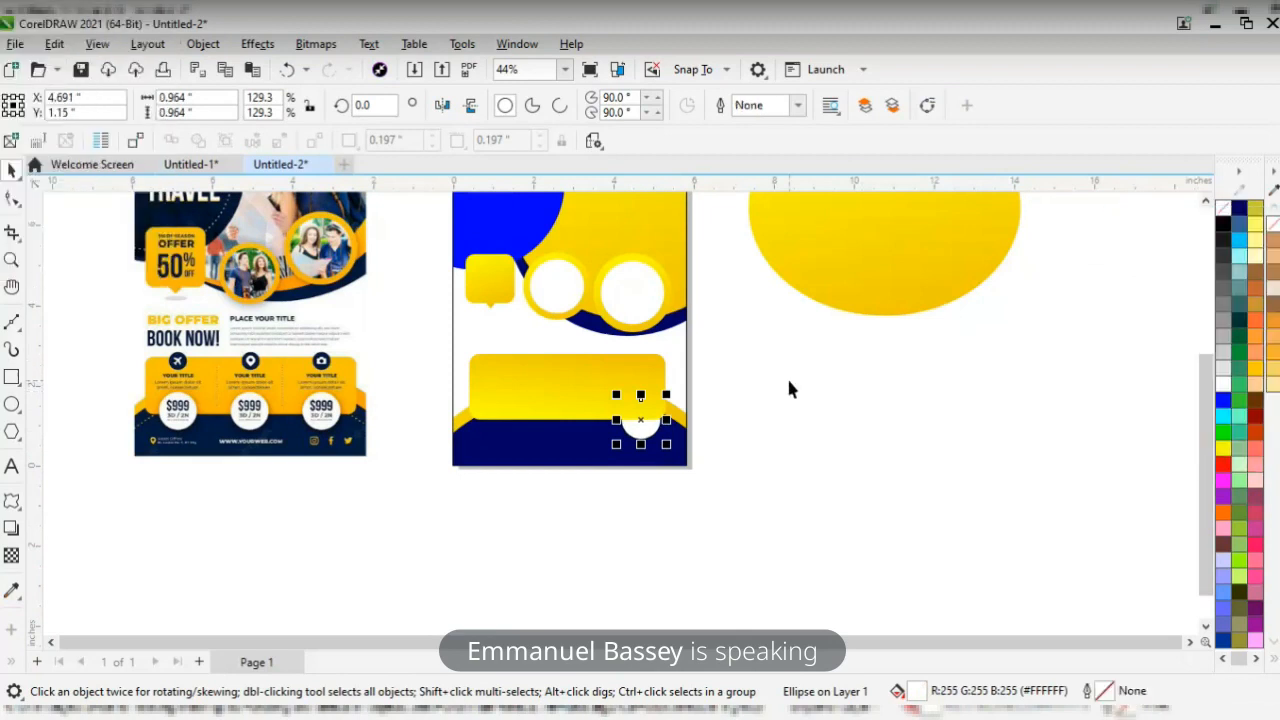
- Bring the white circle in front of the yellow rectangle
left_click(576, 375)
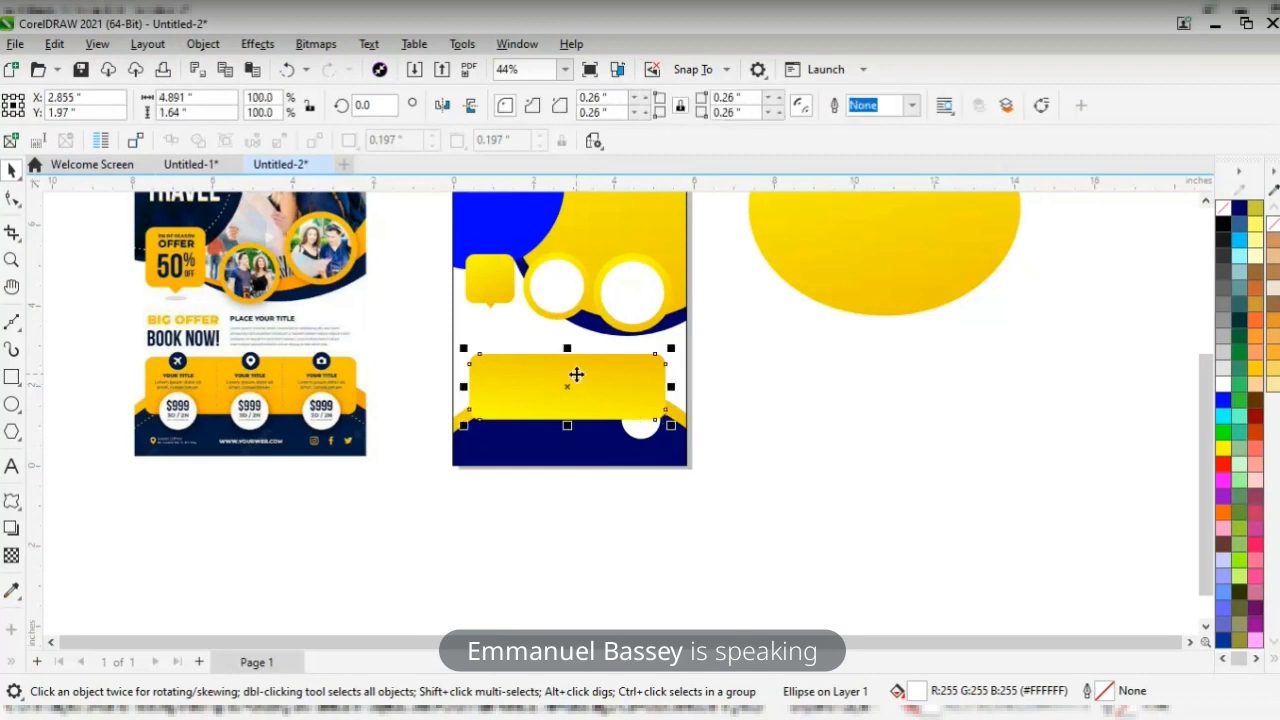
left_click(640, 431)
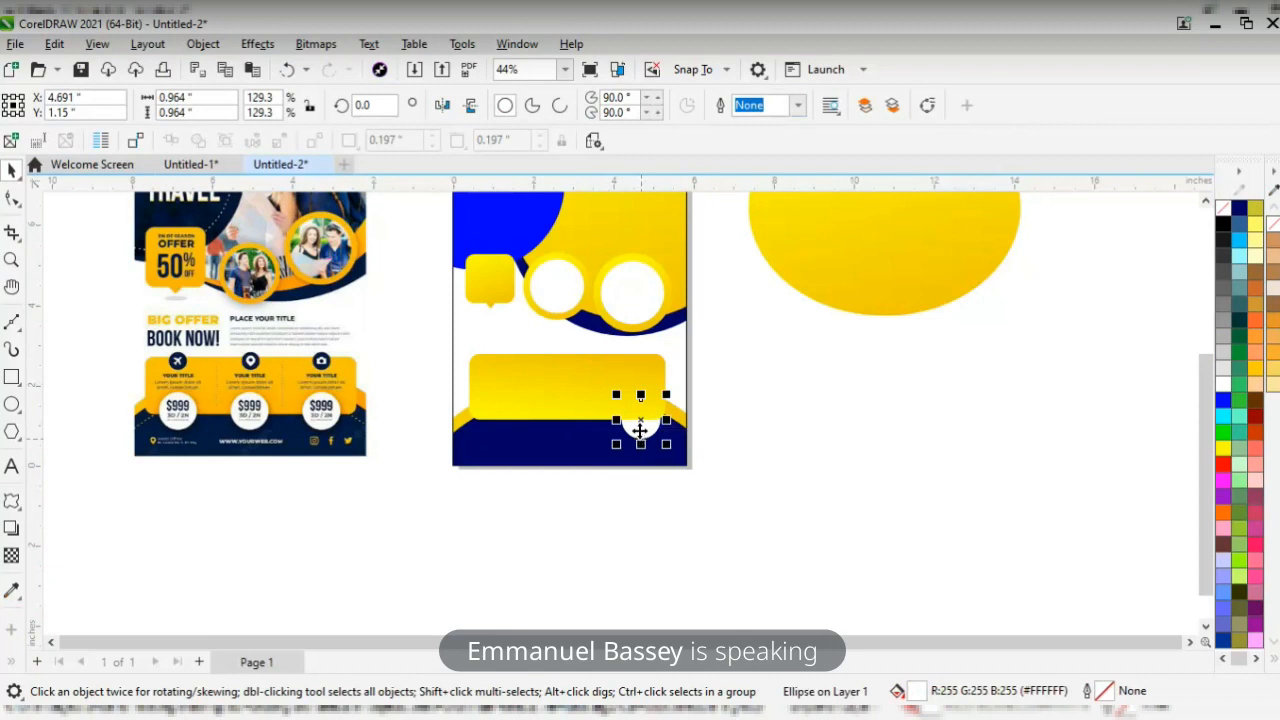
key("shift+Page_Up")
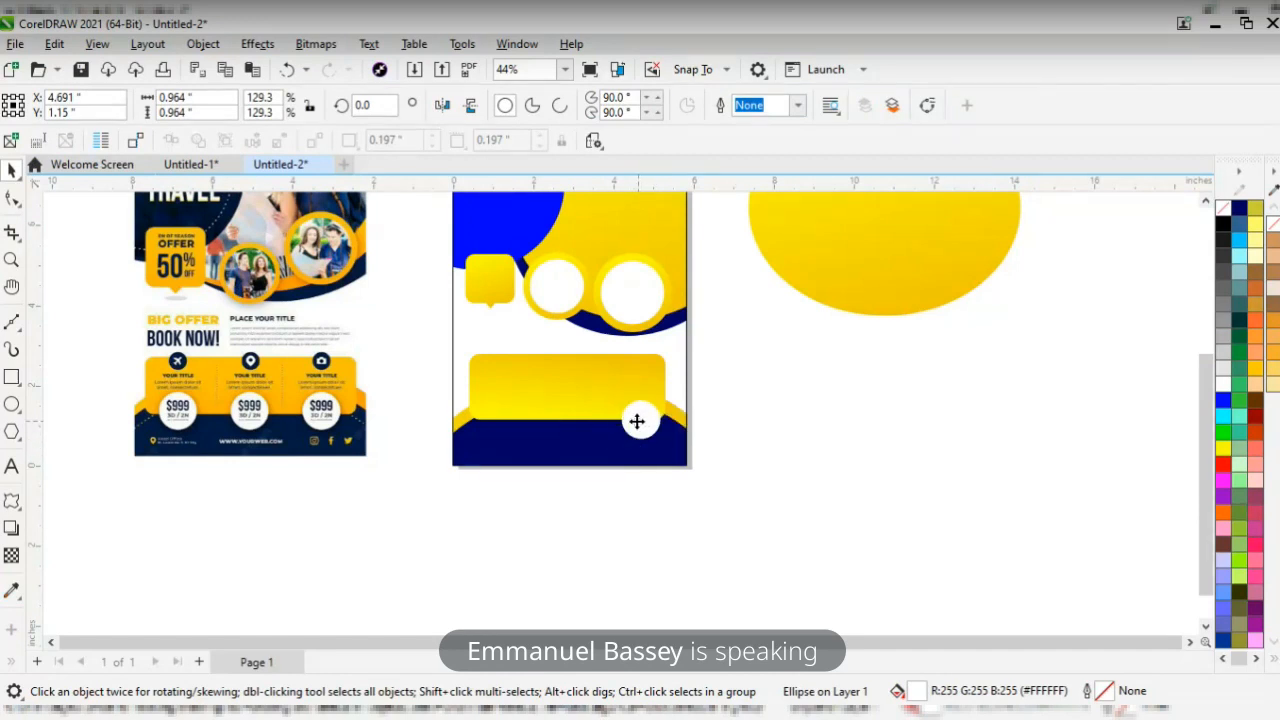
- Copy the white circle to the rectangle's bottom centre at X 2.855 inches and repeat the duplication for a third circle at X 1.018 inches
left_click_drag(640, 420, 567, 423)
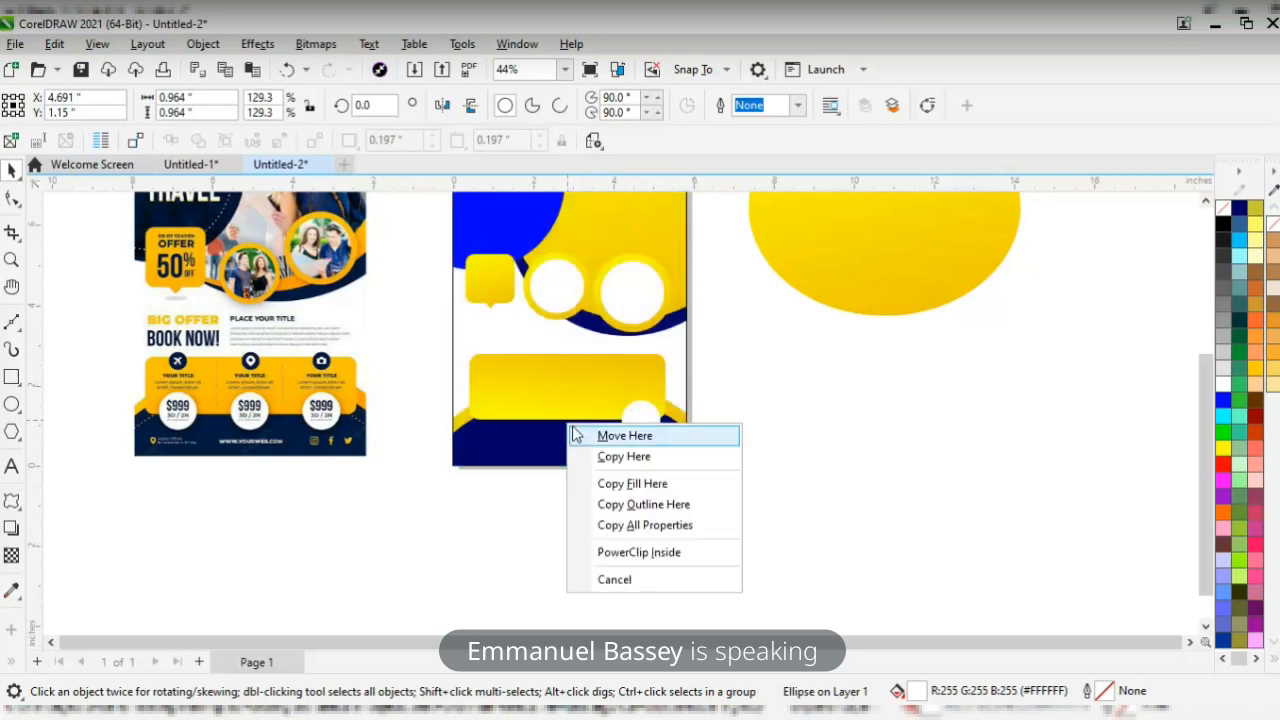
left_click(624, 456)
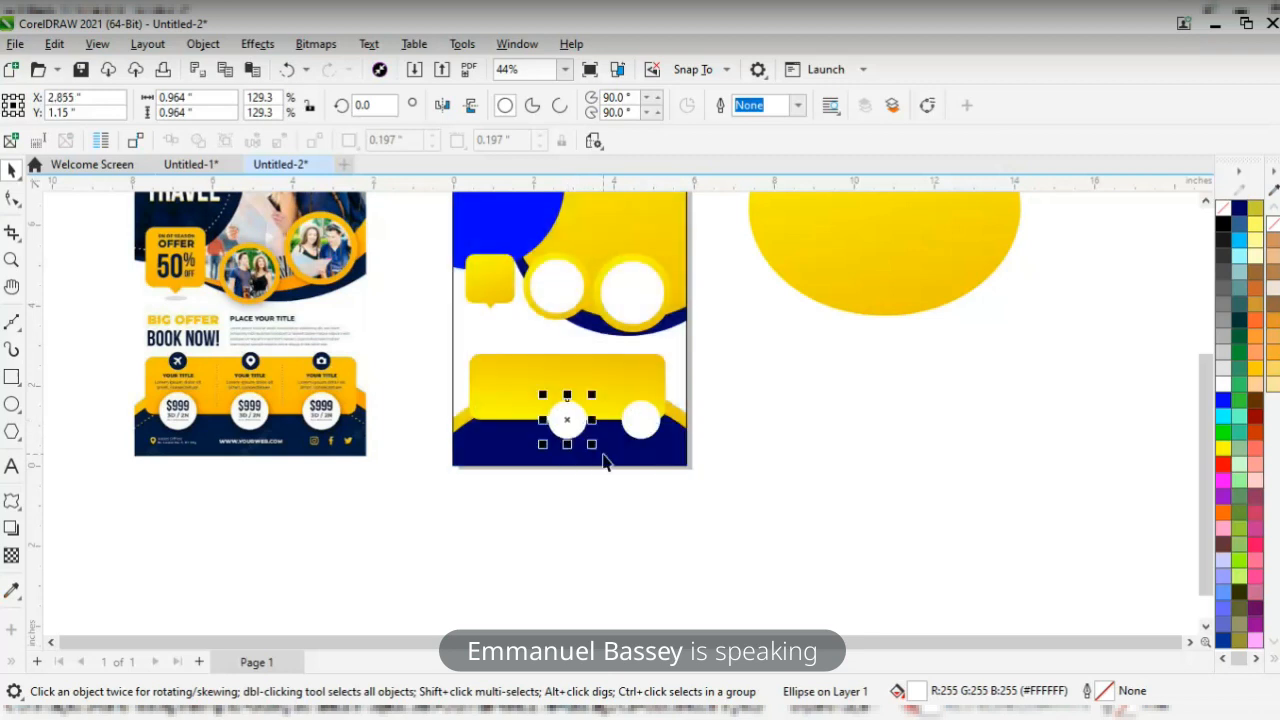
key("ctrl+r")
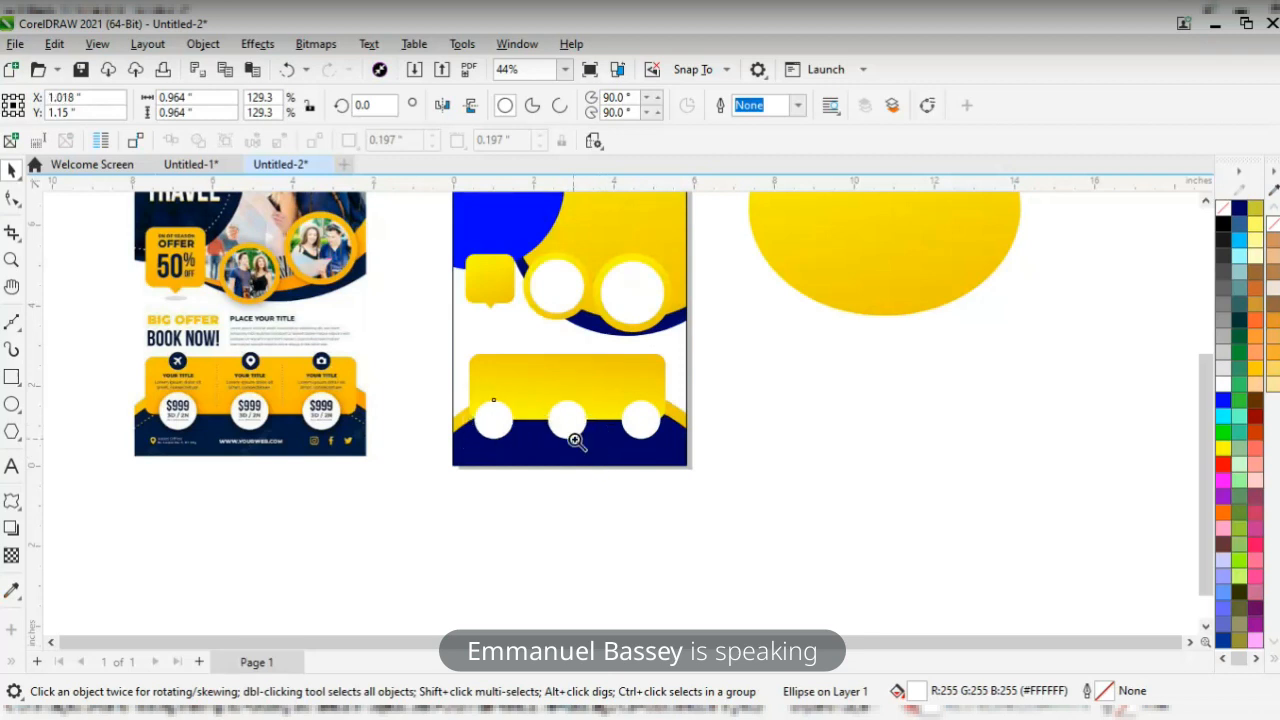
- Nudge the left white circle inward along the yellow rectangle's bottom edge
key("z")
left_click_drag(406, 370, 718, 485)
key("space")
left_click_drag(370, 368, 400, 370)
left_click(675, 394)
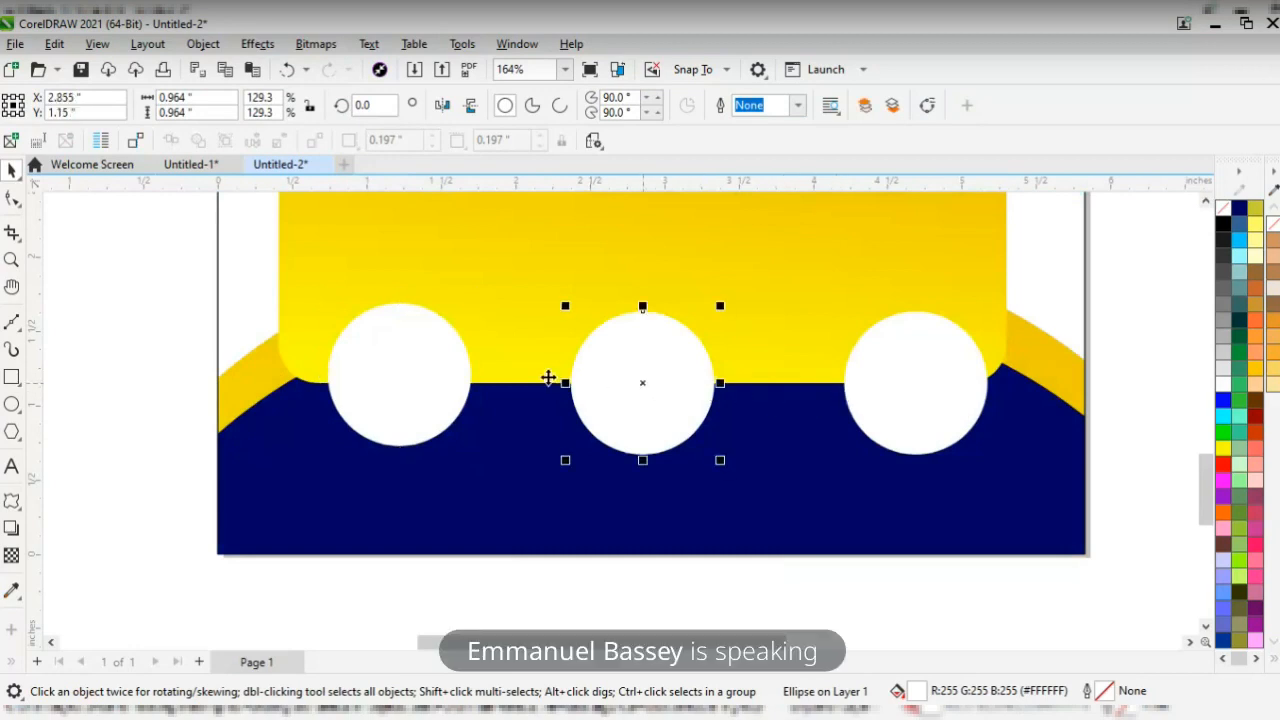
left_click_drag(404, 370, 389, 373)
left_click(641, 385)
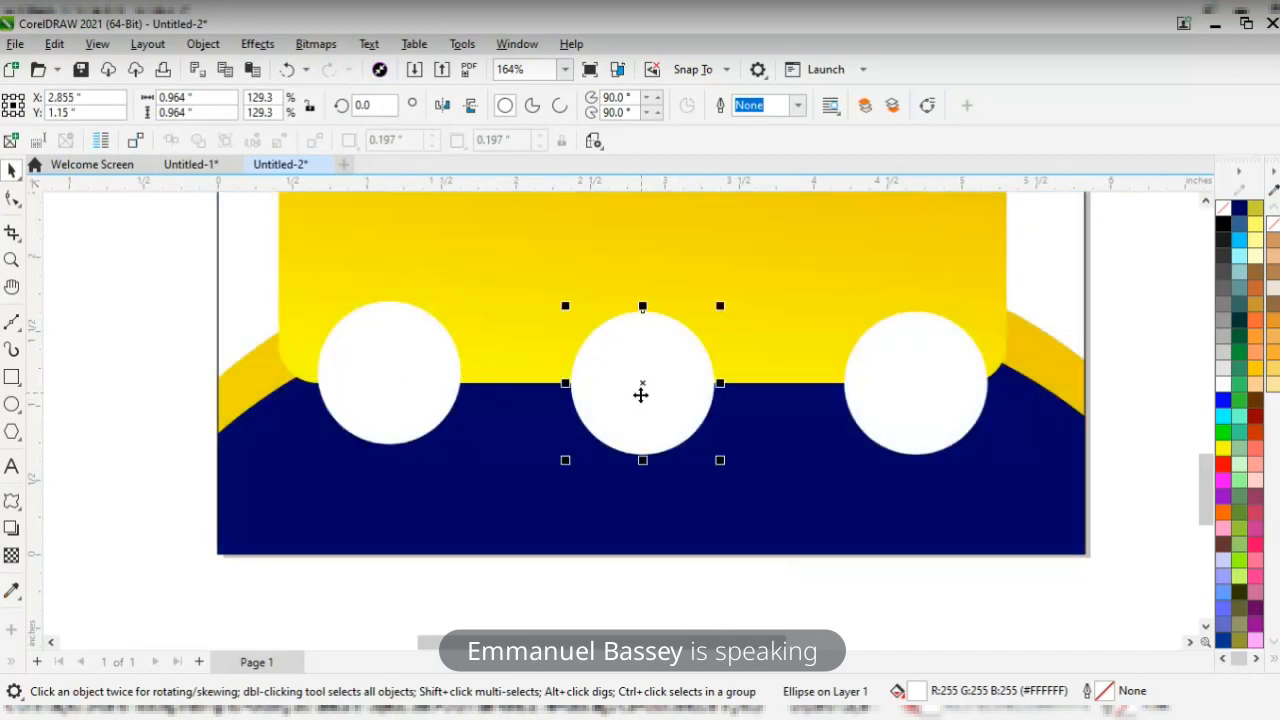
- Check the price circles on the reference flyer and delete the left and centre white circles from the yellow rectangle
key("z")
right_click(643, 400)
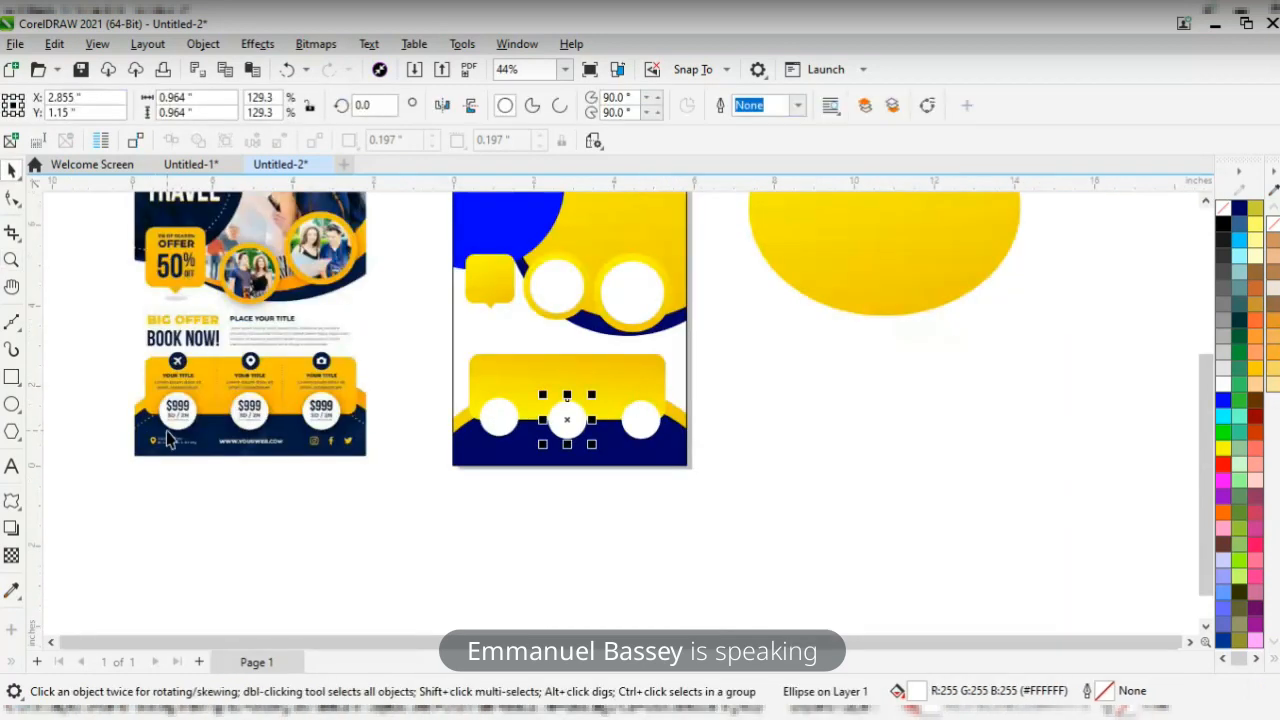
key("z")
left_click_drag(120, 366, 397, 443)
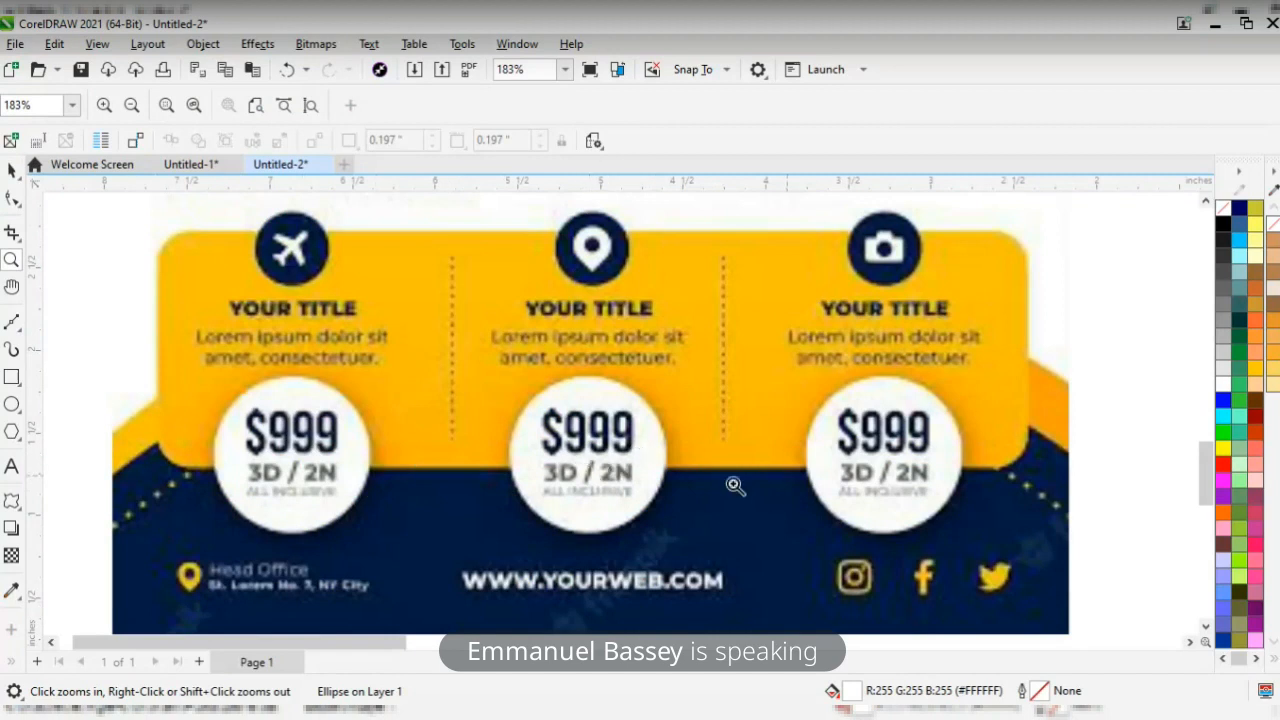
right_click(670, 462)
key("space")
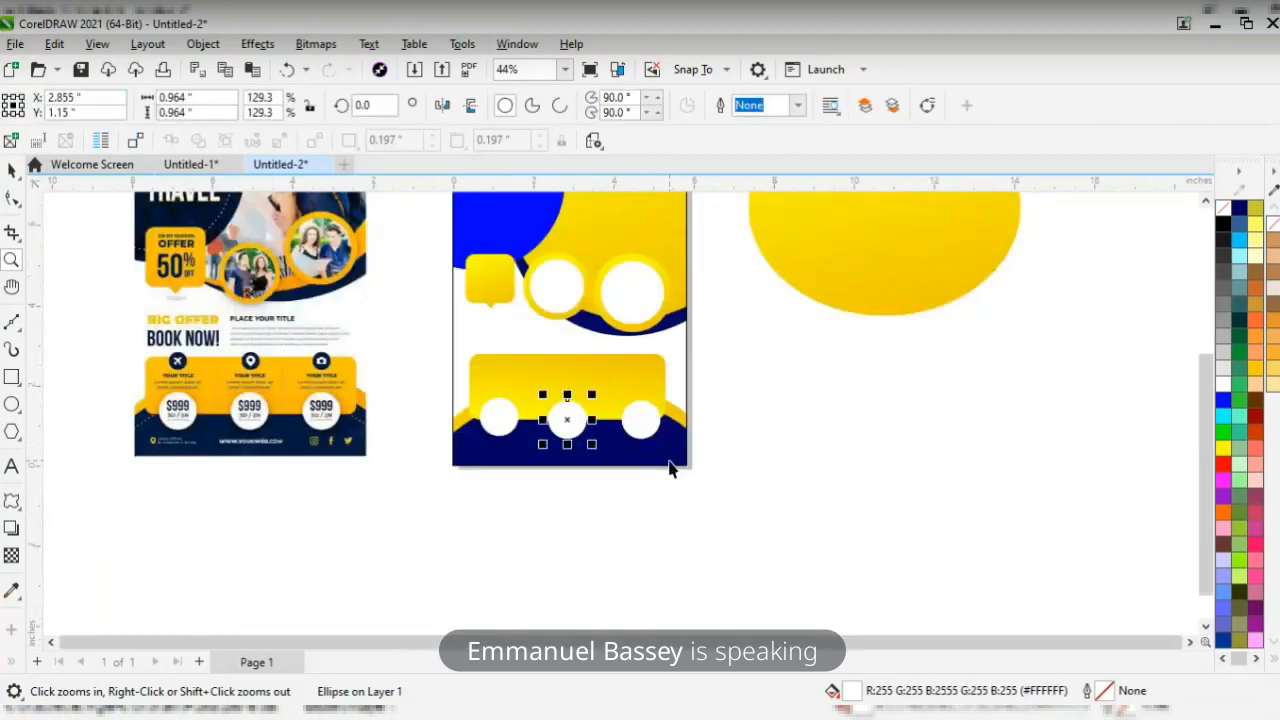
left_click(651, 431)
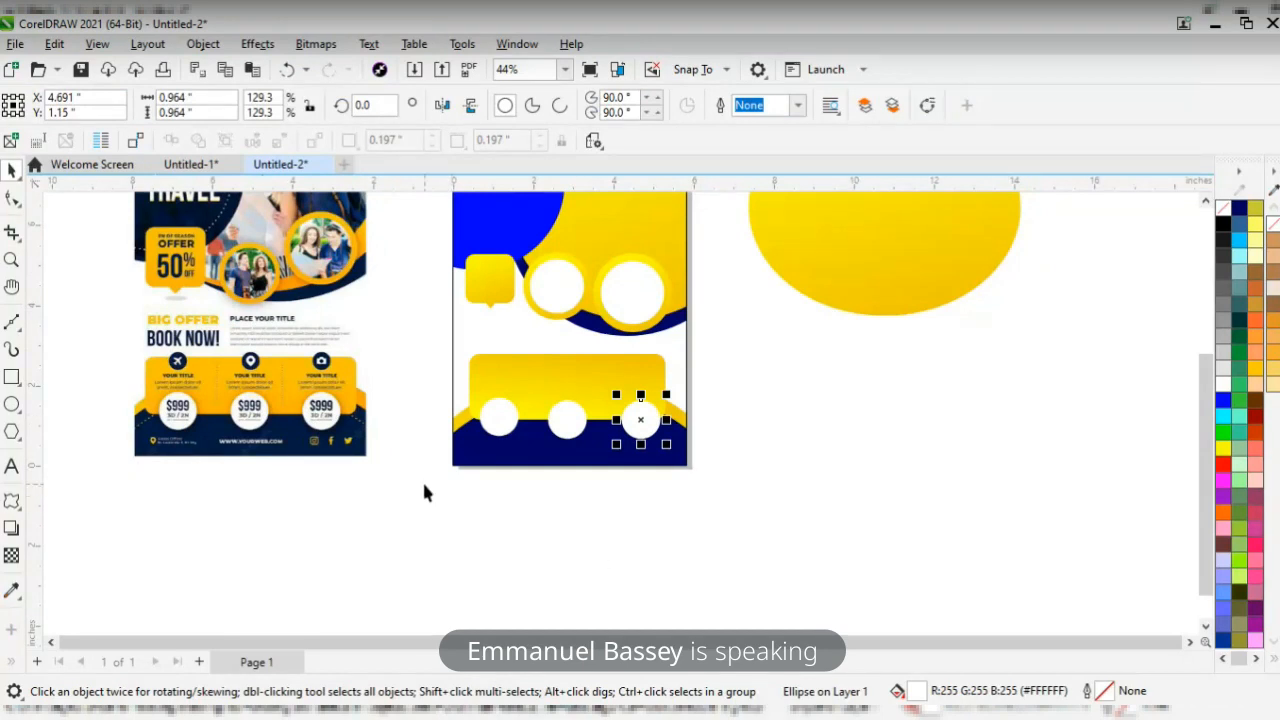
left_click_drag(424, 482, 613, 385)
key("Delete")
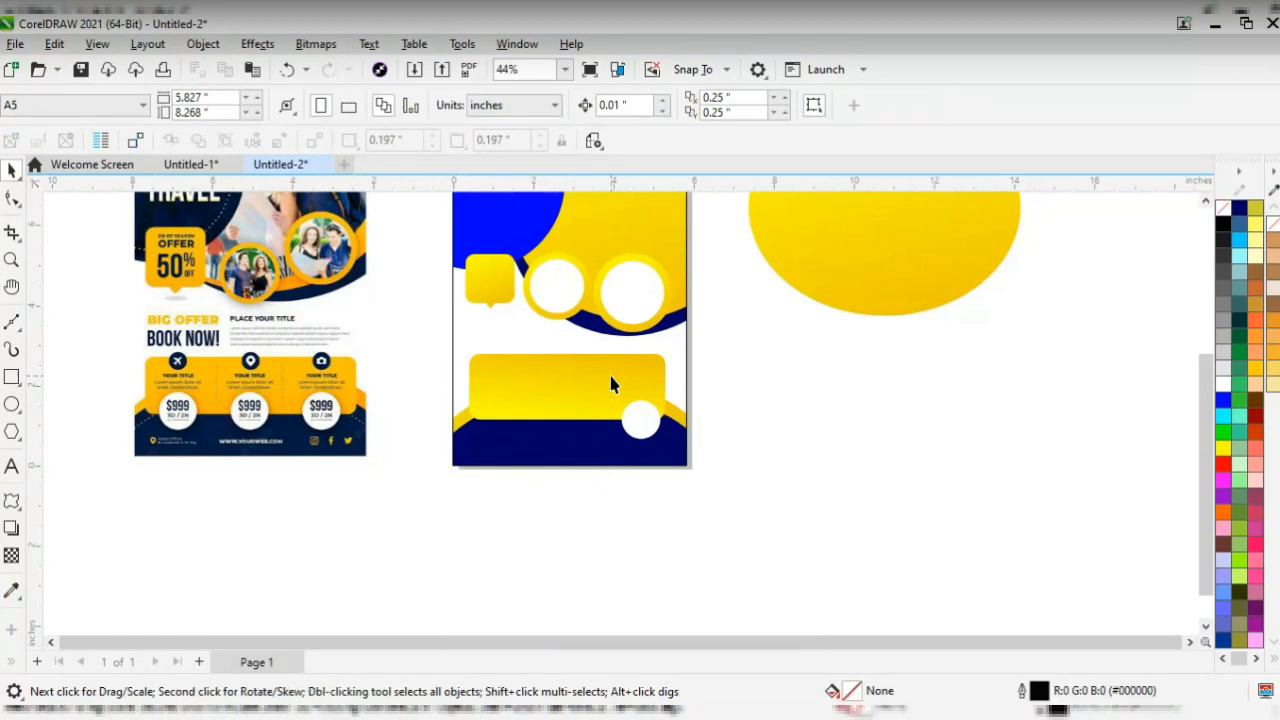
- Apply a black Multiply drop shadow with opacity 50 and feathering 15 to the remaining white circle
left_click(640, 421)
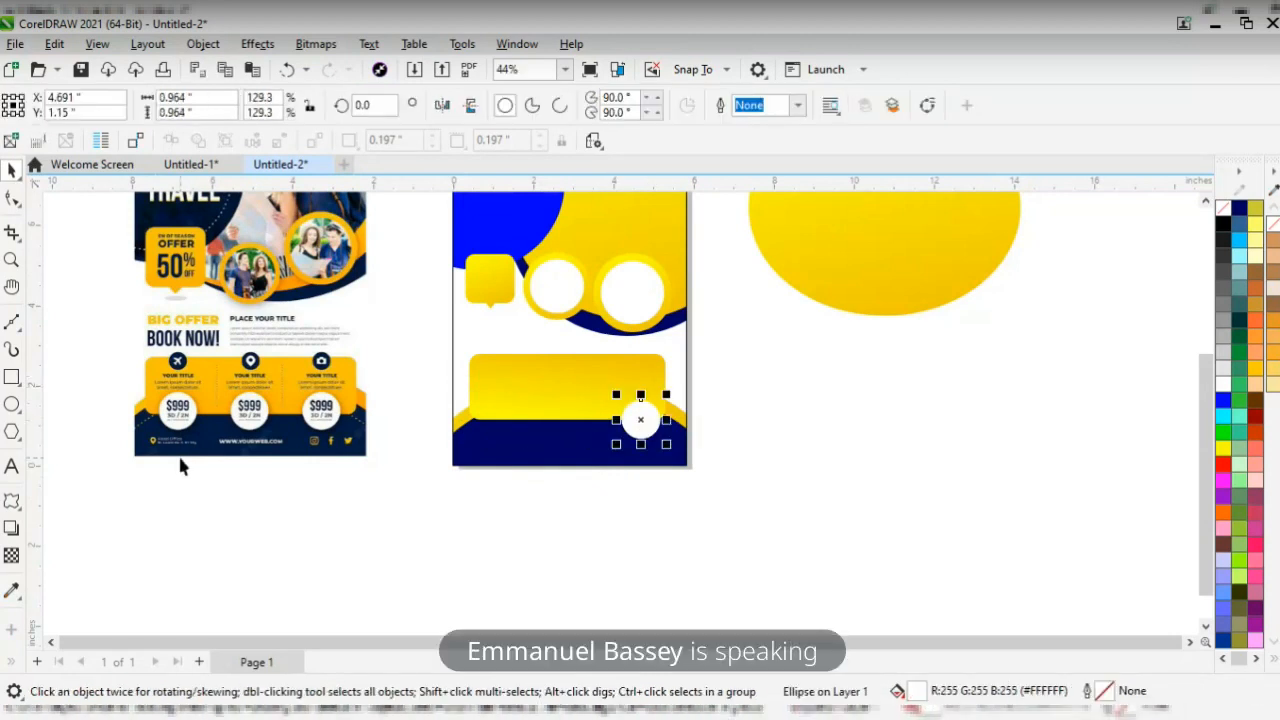
left_click(10, 530)
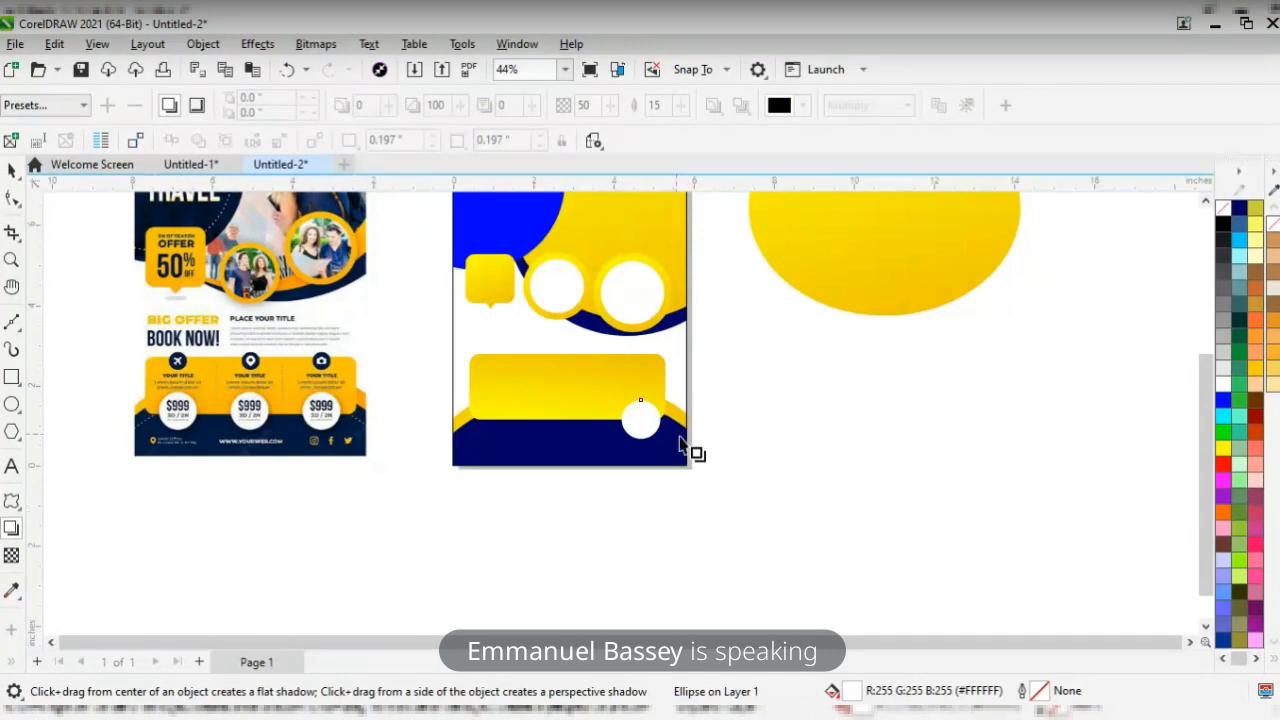
left_click_drag(624, 421, 662, 423)
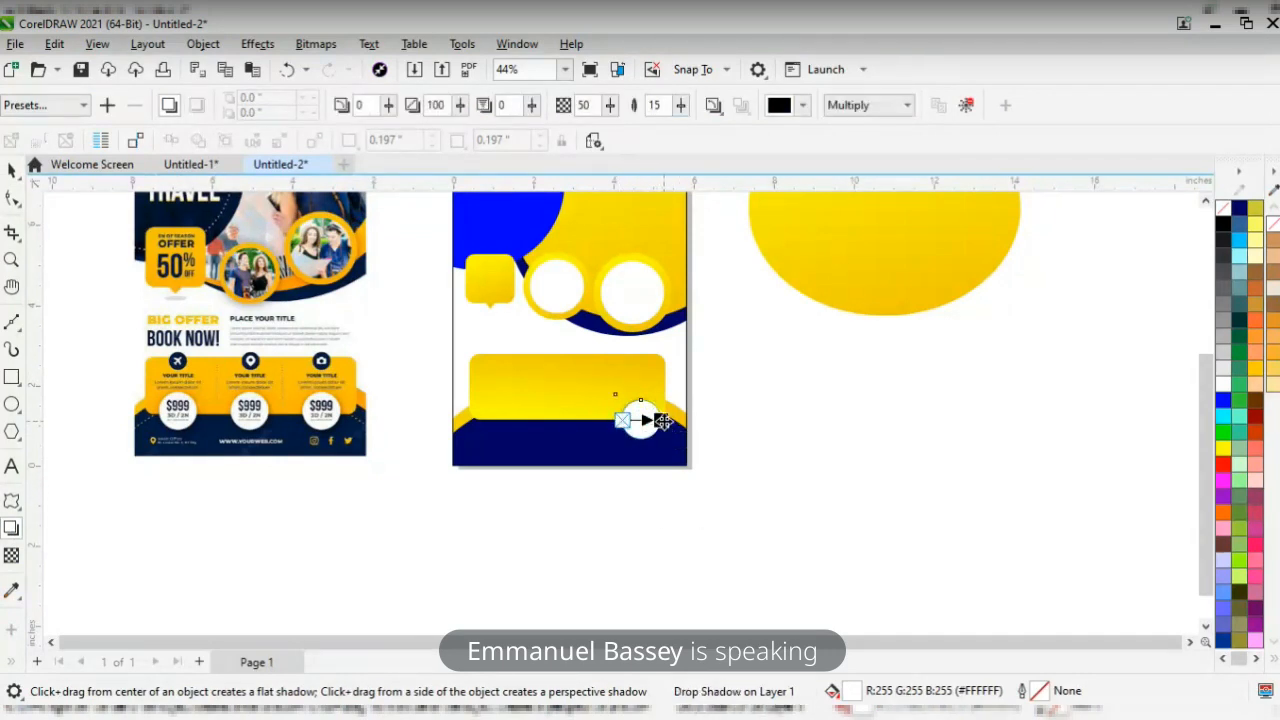
key("space")
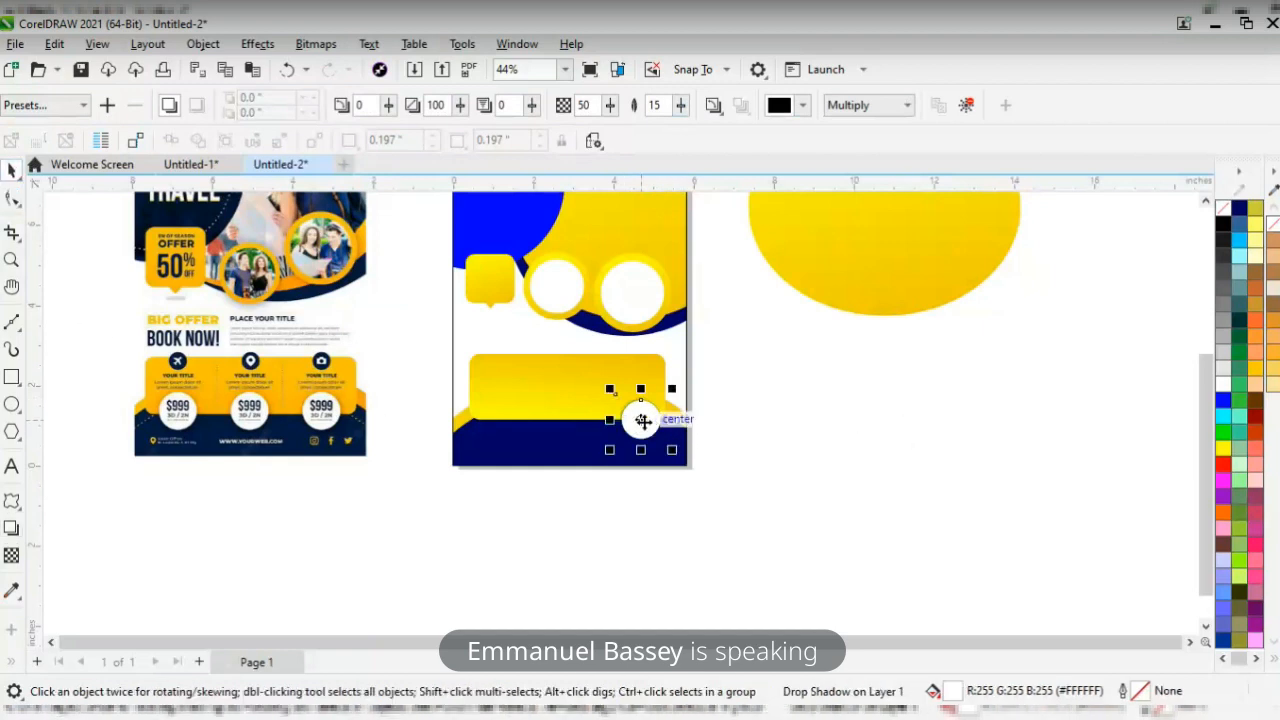
- Copy the shadowed circle to the rectangle's bottom centre and repeat the duplication for a third circle near its lower left corner
left_click_drag(642, 420, 576, 421)
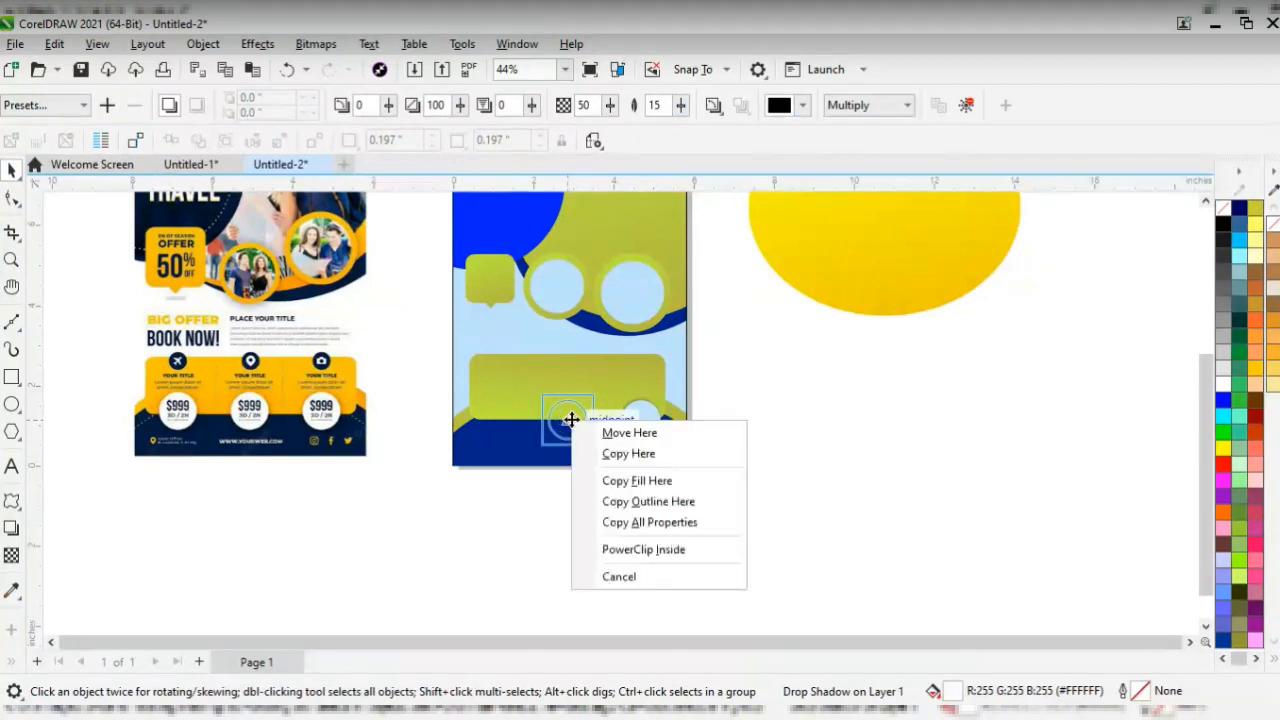
left_click(607, 455)
key("ctrl+r")
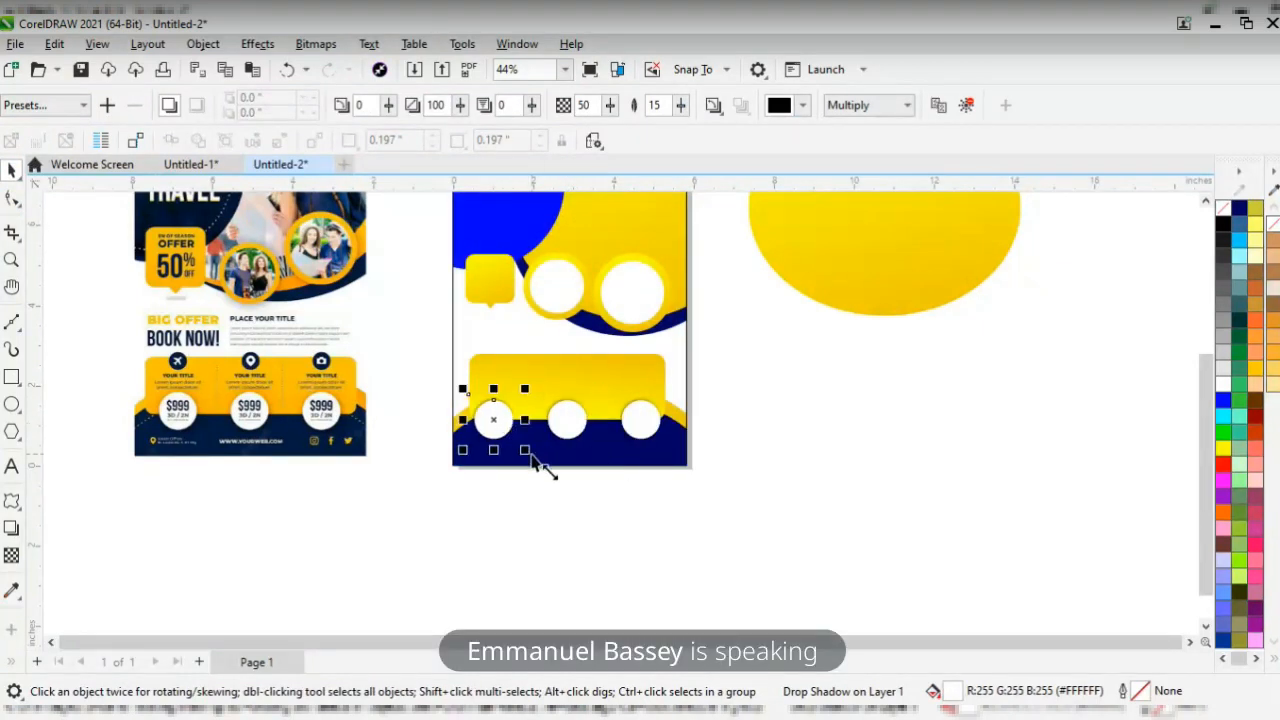
- Move the left shadowed circle inward to about X 1.119 inches and the right one to X 4.632 inches
key("z")
left_click_drag(416, 374, 695, 447)
left_click_drag(355, 450, 371, 448)
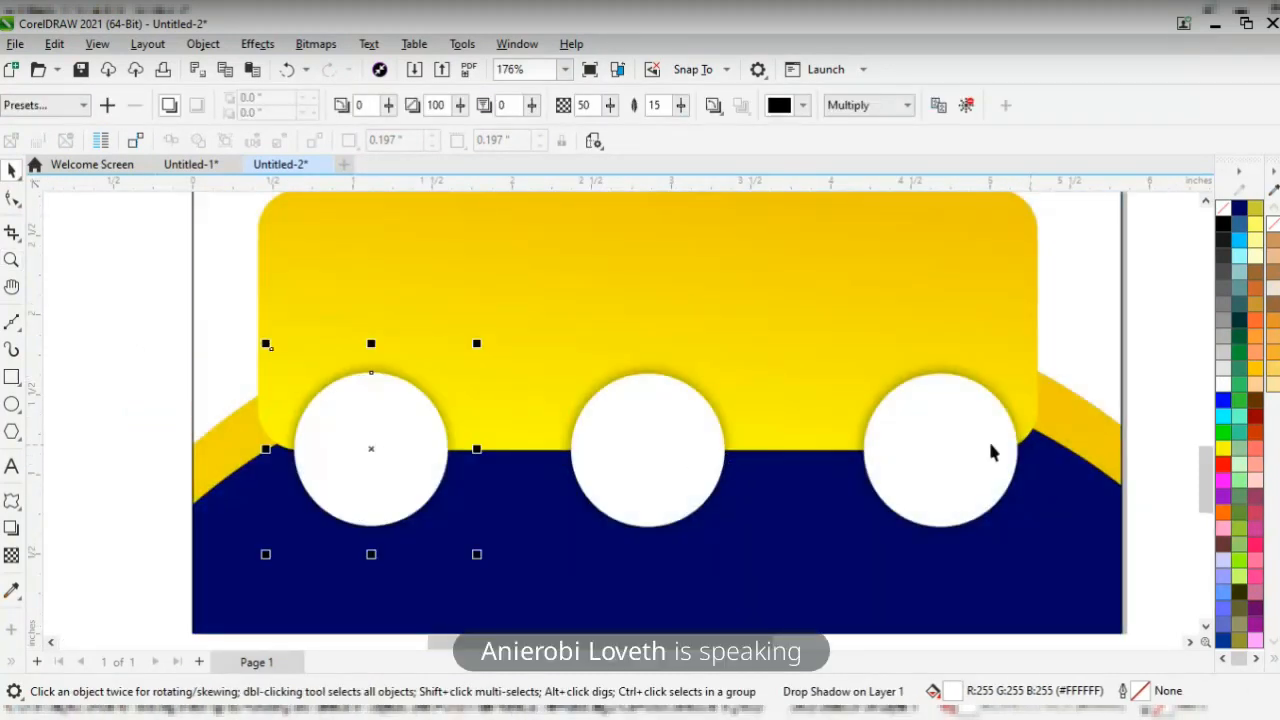
key("Escape")
left_click_drag(952, 445, 943, 442)
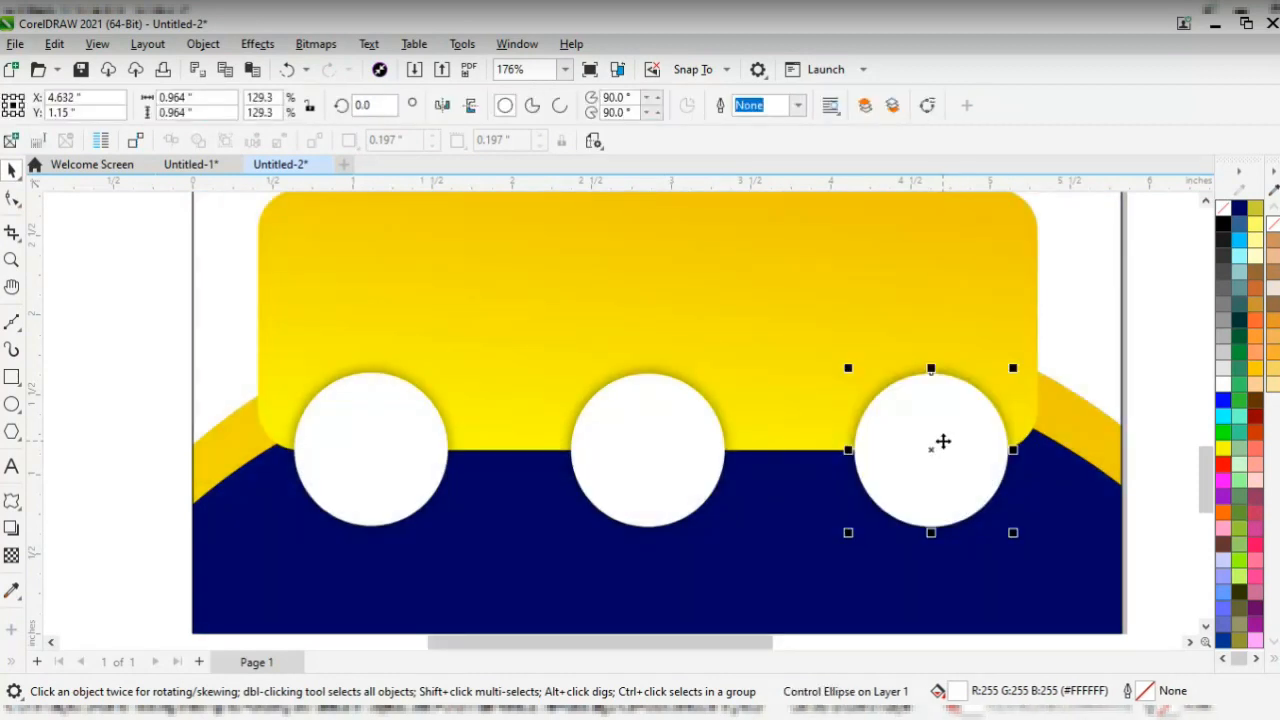
- Select all three white circles and align them in one horizontal row at Y 1.156 inches
left_click(700, 458, "shift")
key("ctrl+l")
left_click(379, 441, "shift")
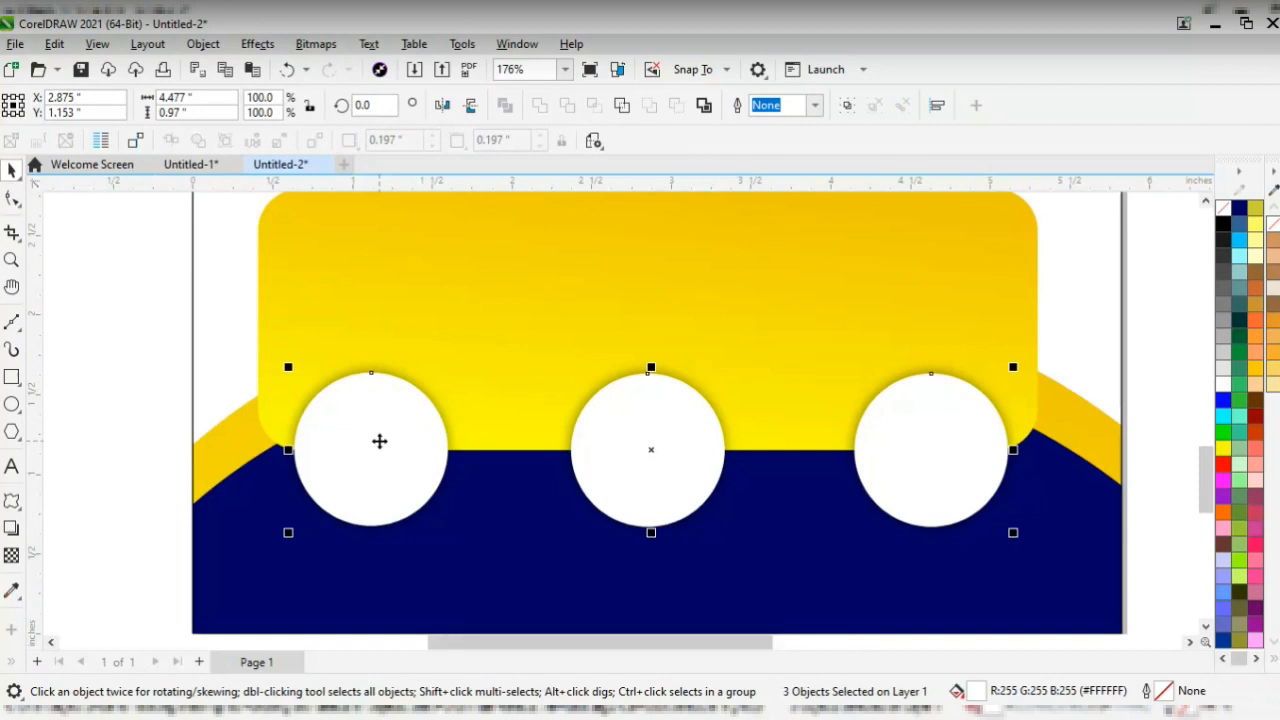
scroll(470, 443, "down", 6)
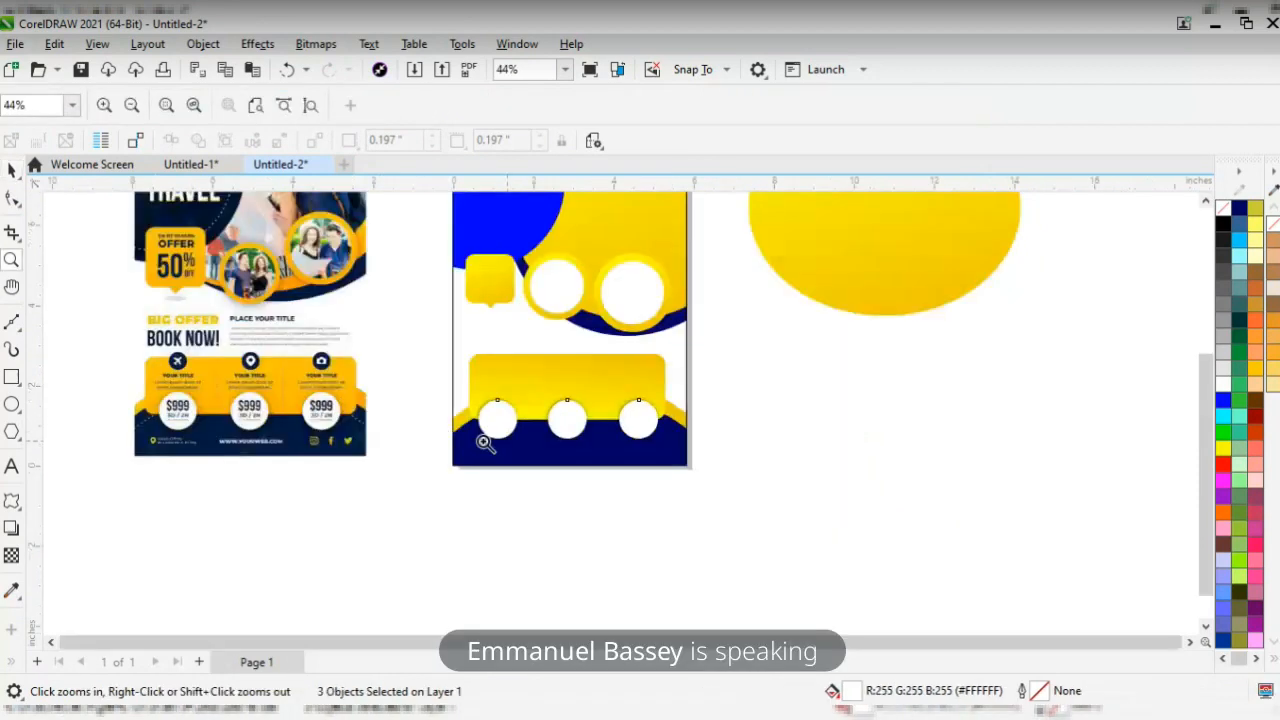
- Draw a small circle, enlarge it to 0.493 inches and place it on the rectangle's top edge at X 1.09, Y 2.79 inches
key("z")
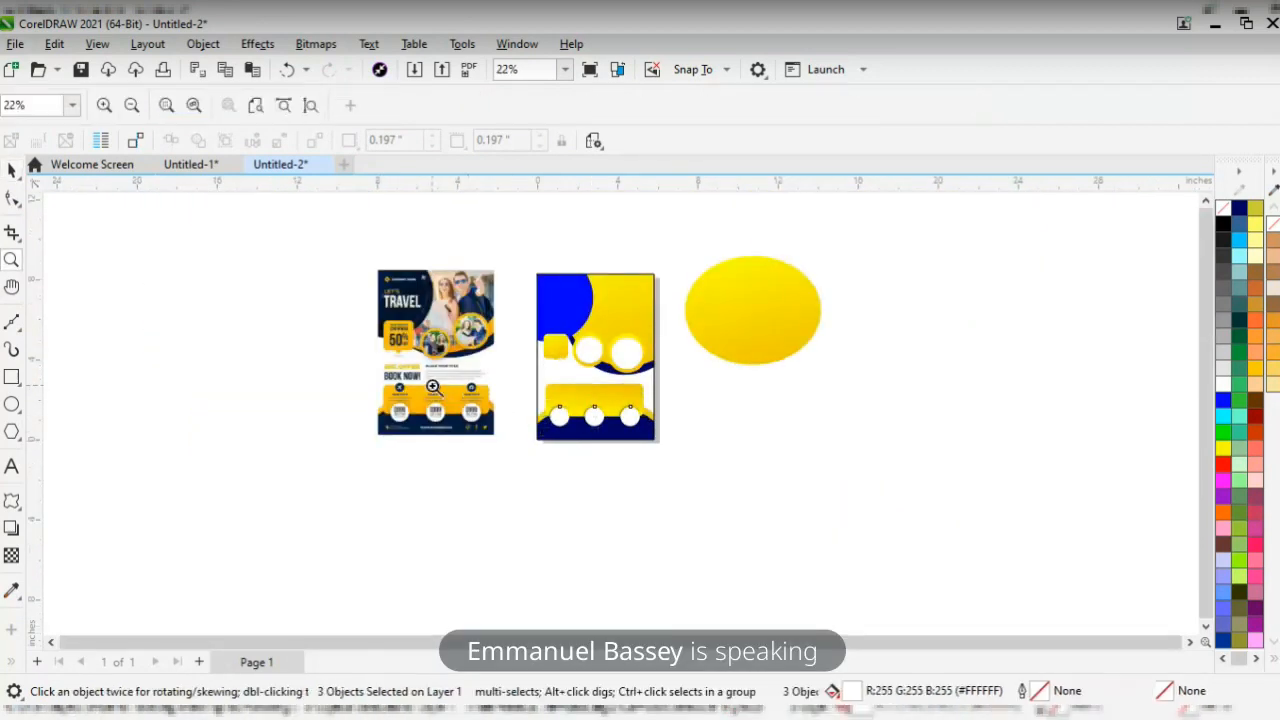
left_click_drag(358, 347, 717, 461)
key("space")
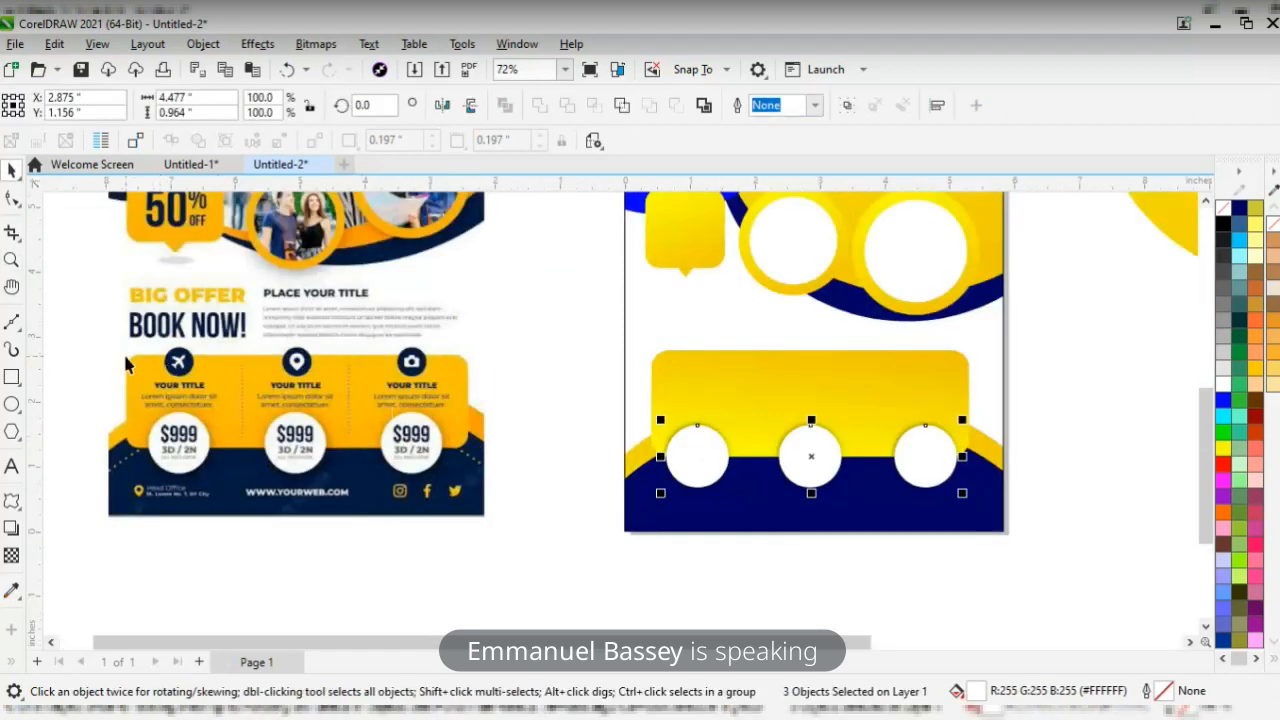
left_click(13, 404)
left_click_drag(526, 382, 553, 407)
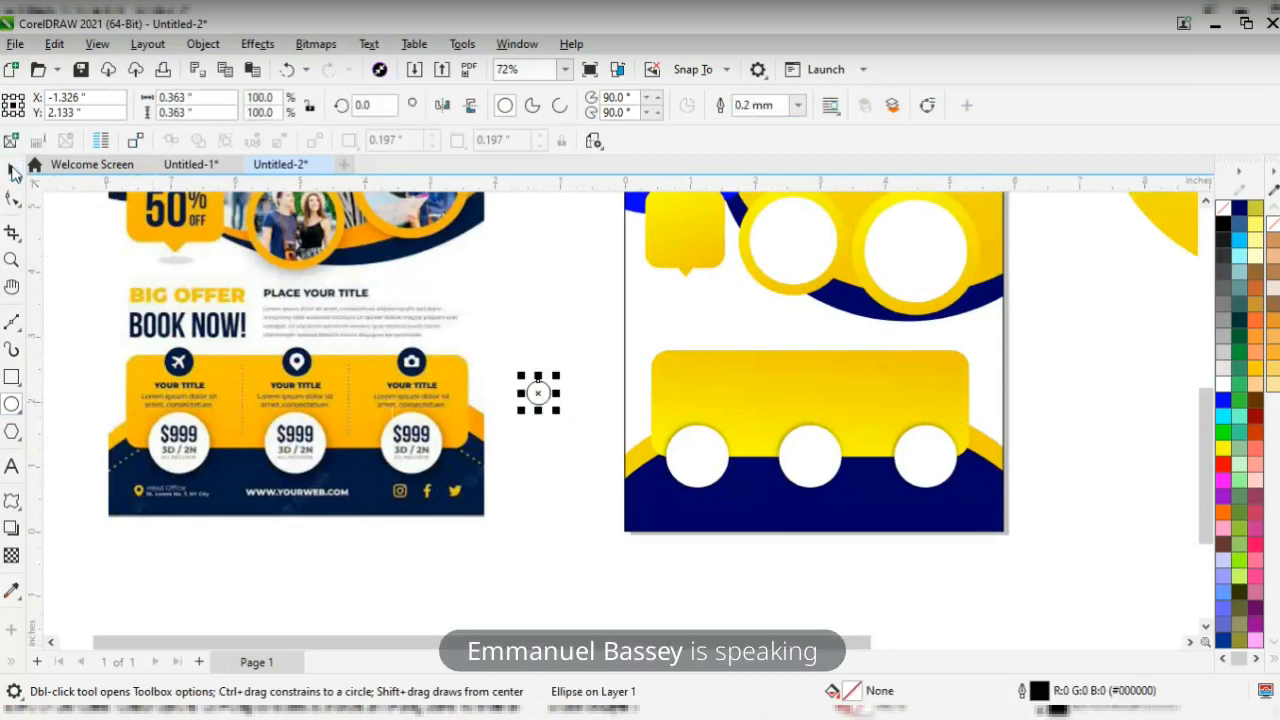
left_click(13, 172)
left_click_drag(555, 400, 719, 329)
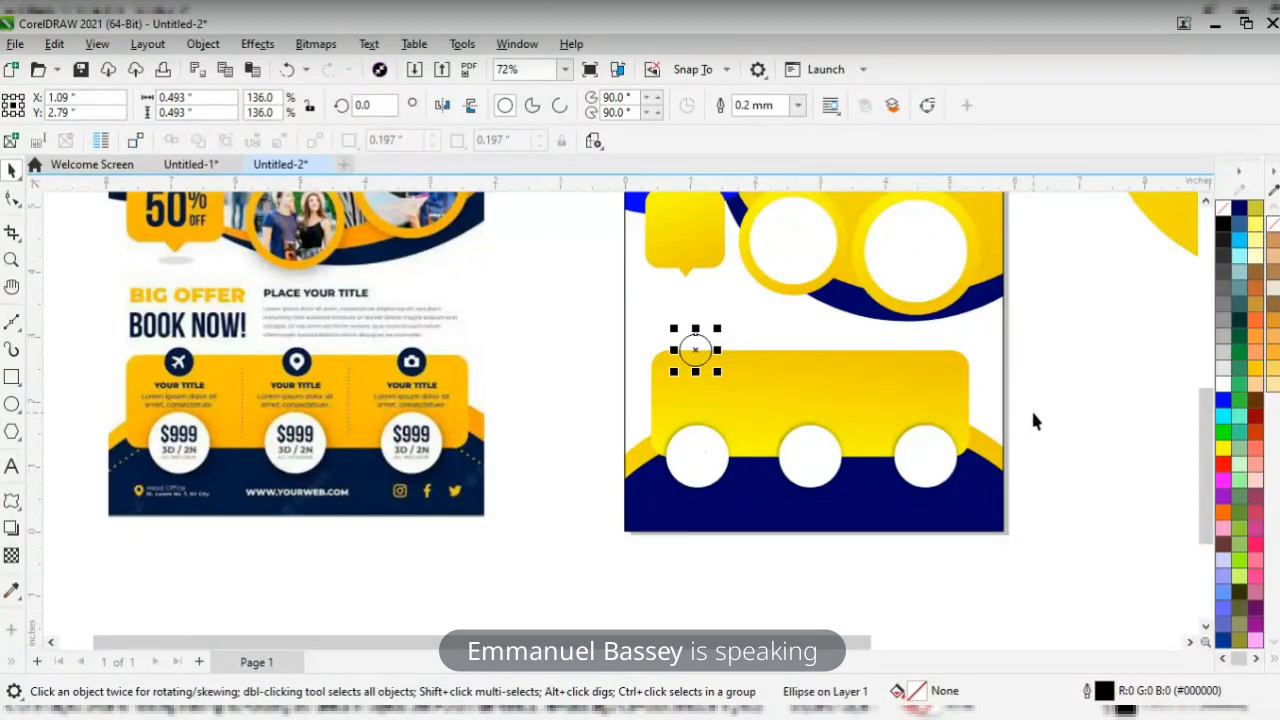
- Try deleting the centre and right white circles and moving the left one onto the reference flyer, and undo these changes
left_click_drag(1032, 416, 769, 510)
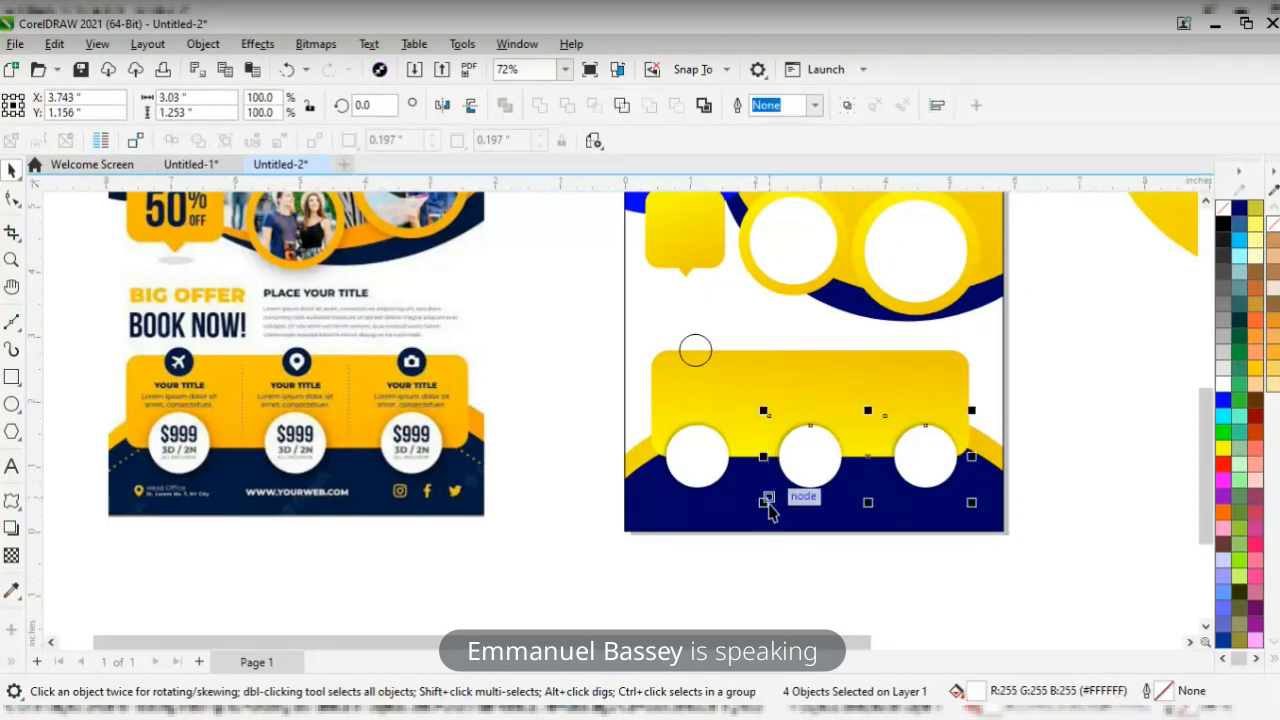
key("Delete")
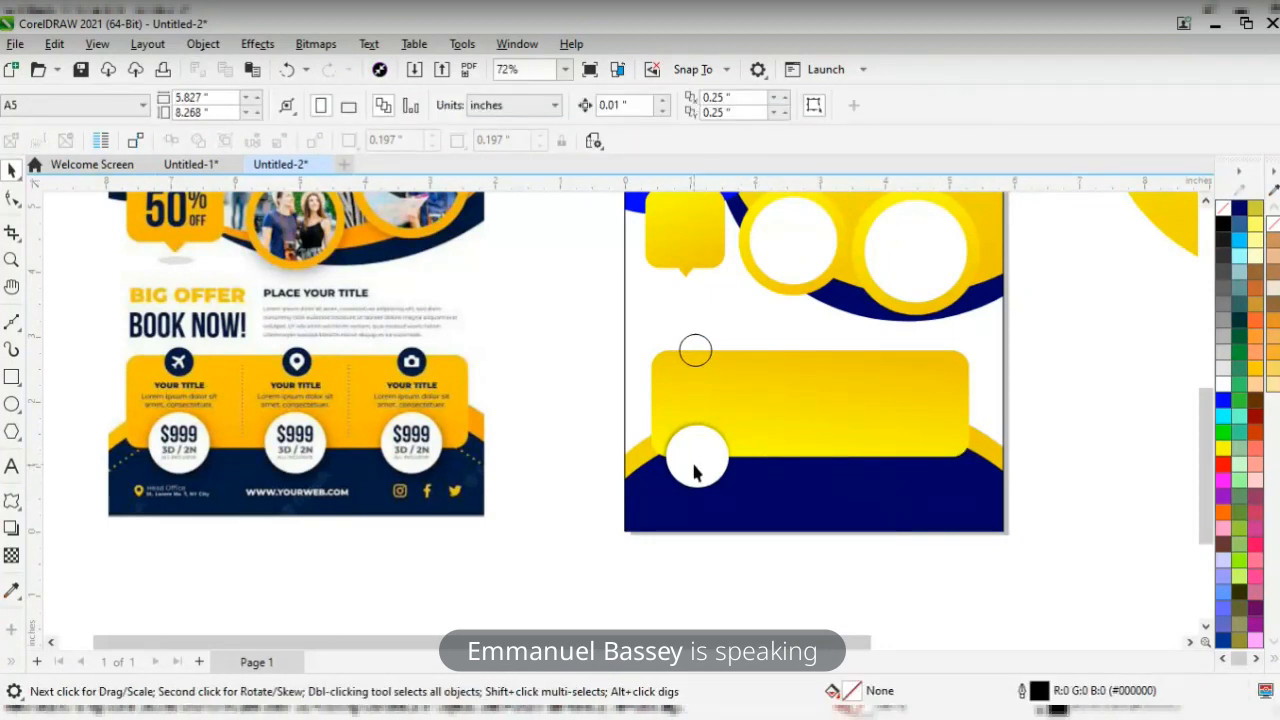
left_click(697, 472)
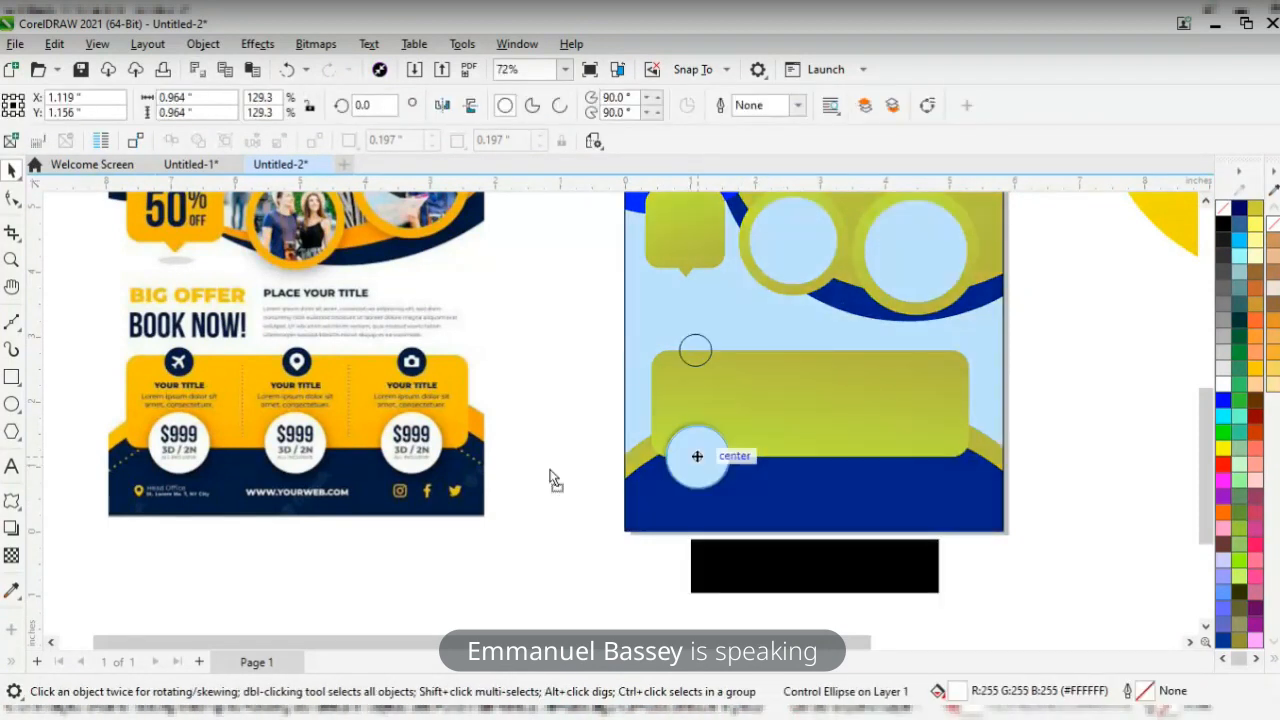
left_click_drag(549, 479, 411, 443)
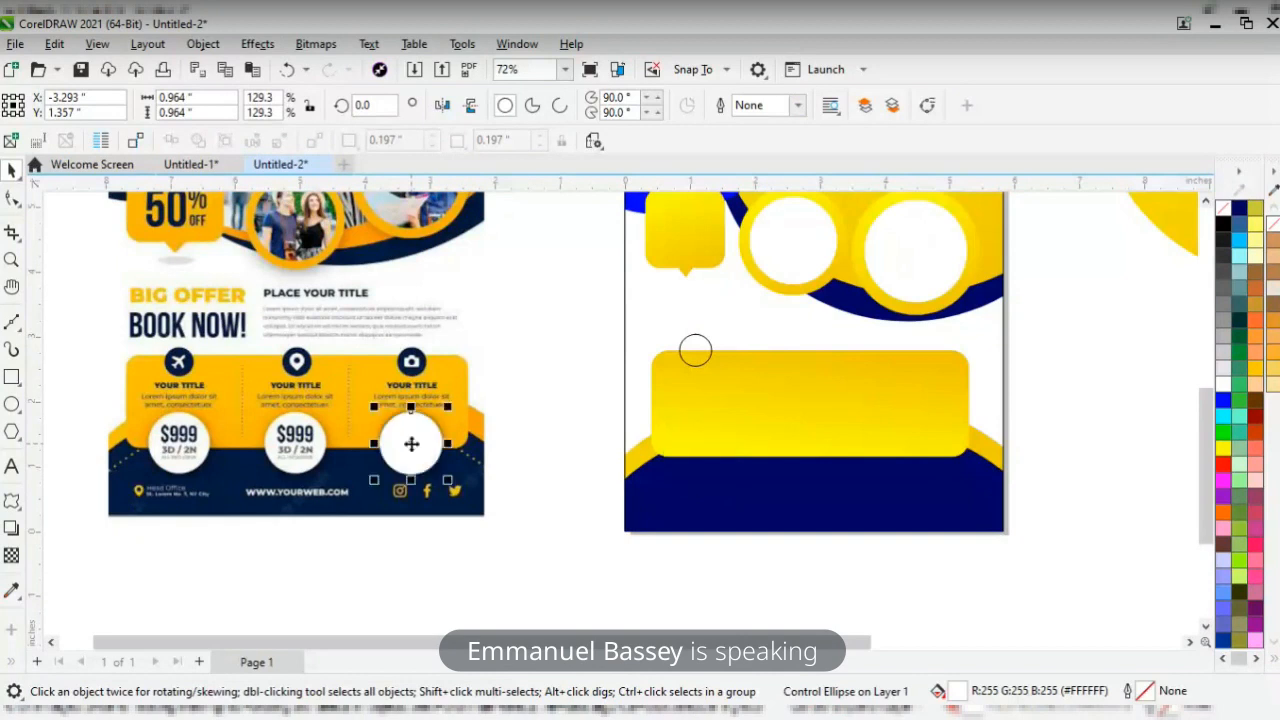
key("ctrl+z")
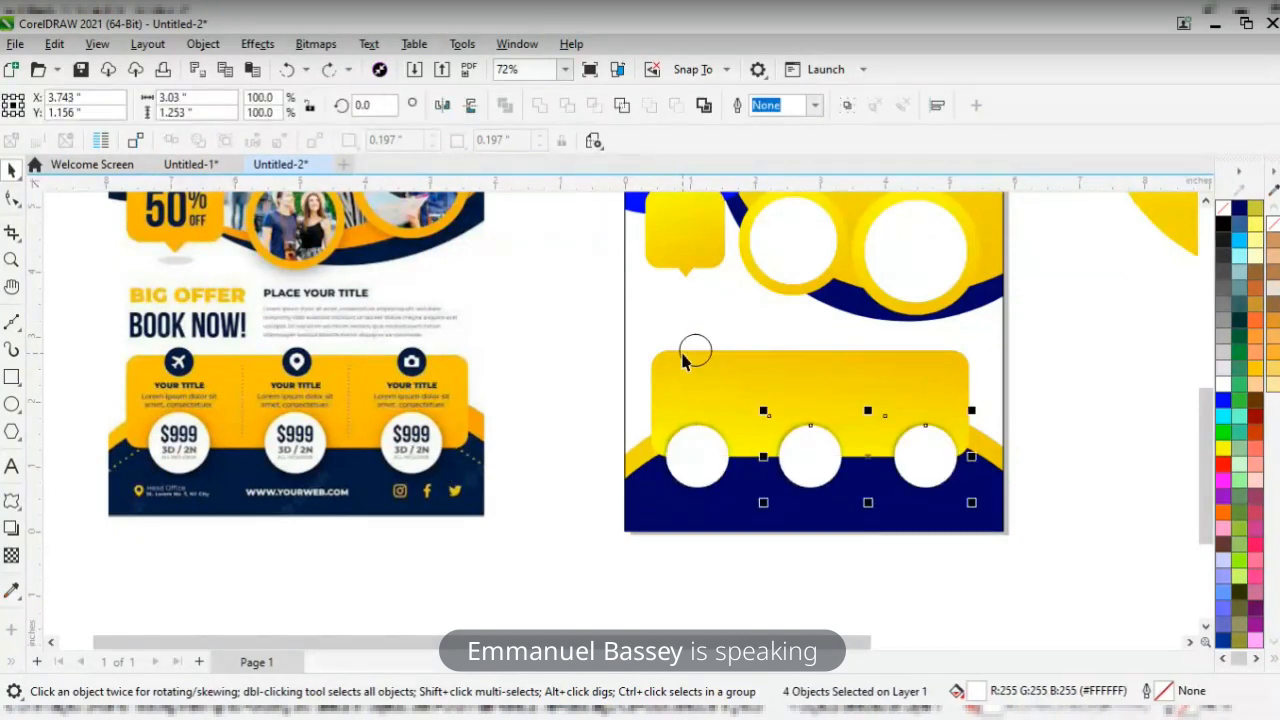
- Copy the small circle to the rectangle's top centre and repeat the duplication for a third one at X 4.62 inches
left_click_drag(692, 352, 804, 347)
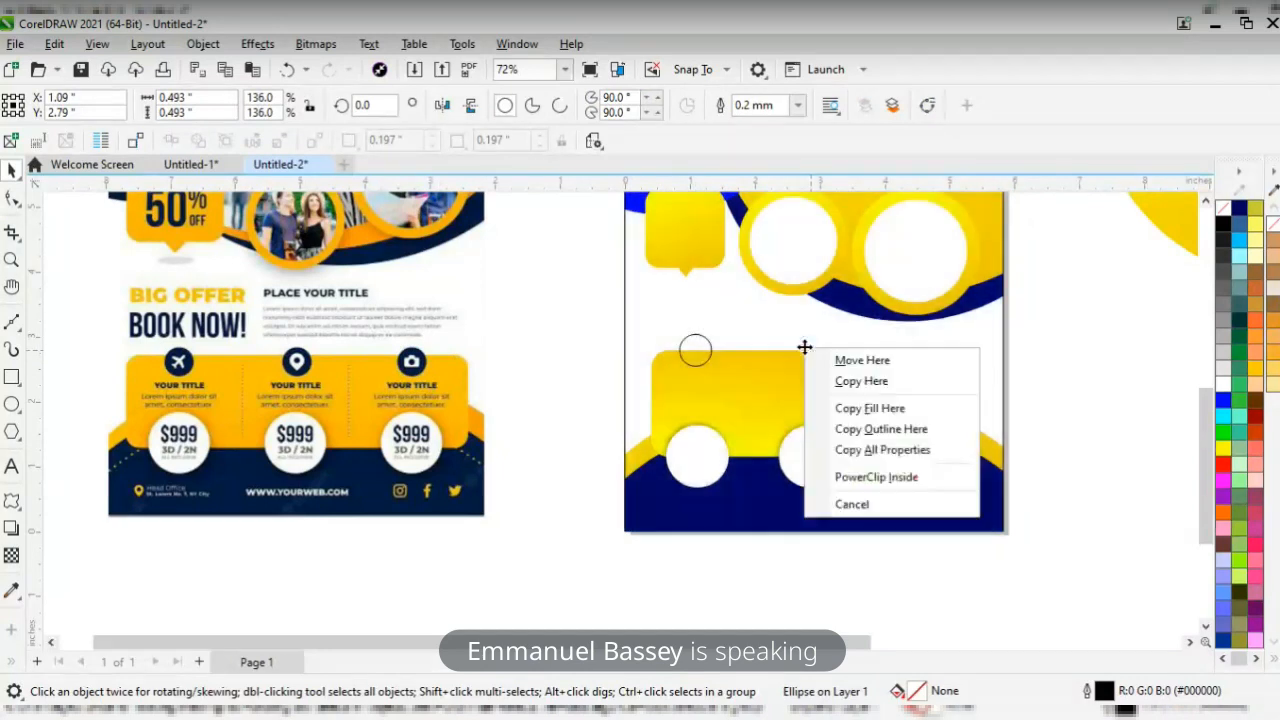
left_click(831, 378)
key("ctrl+r")
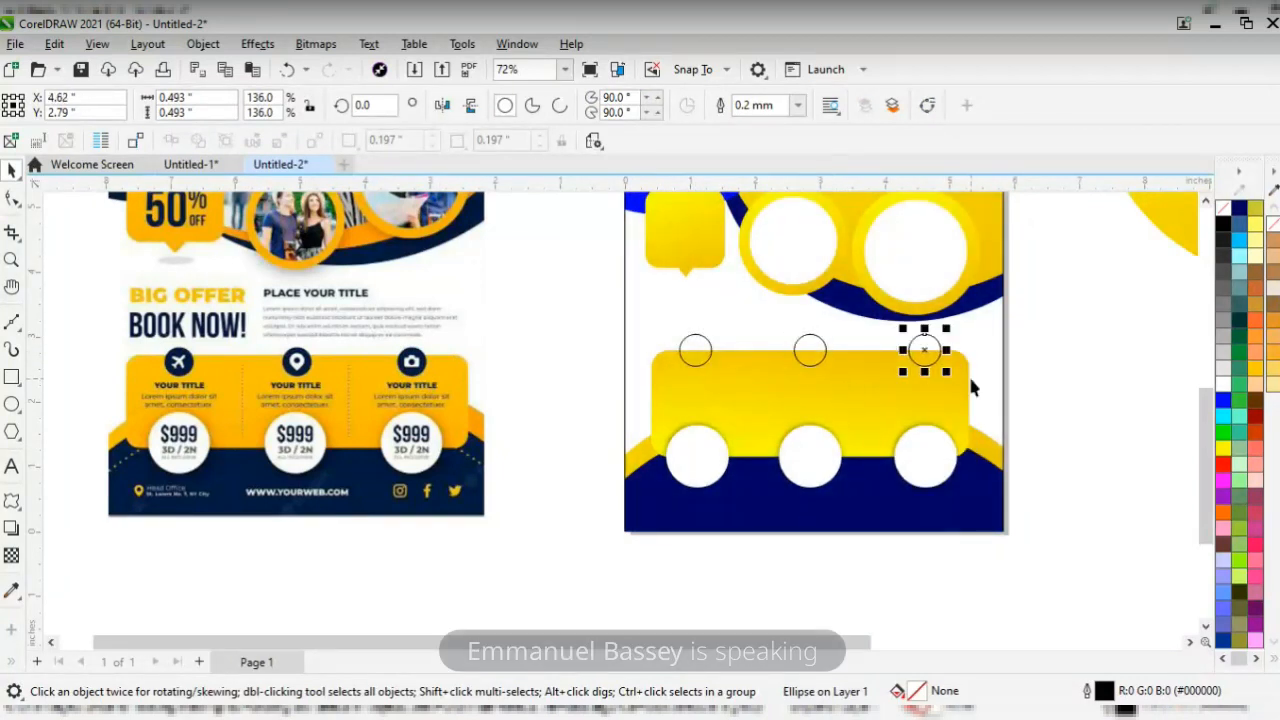
- Centre each small circle directly above the white circle beneath it for the right, middle and left pairs
left_click_drag(1053, 325, 877, 507)
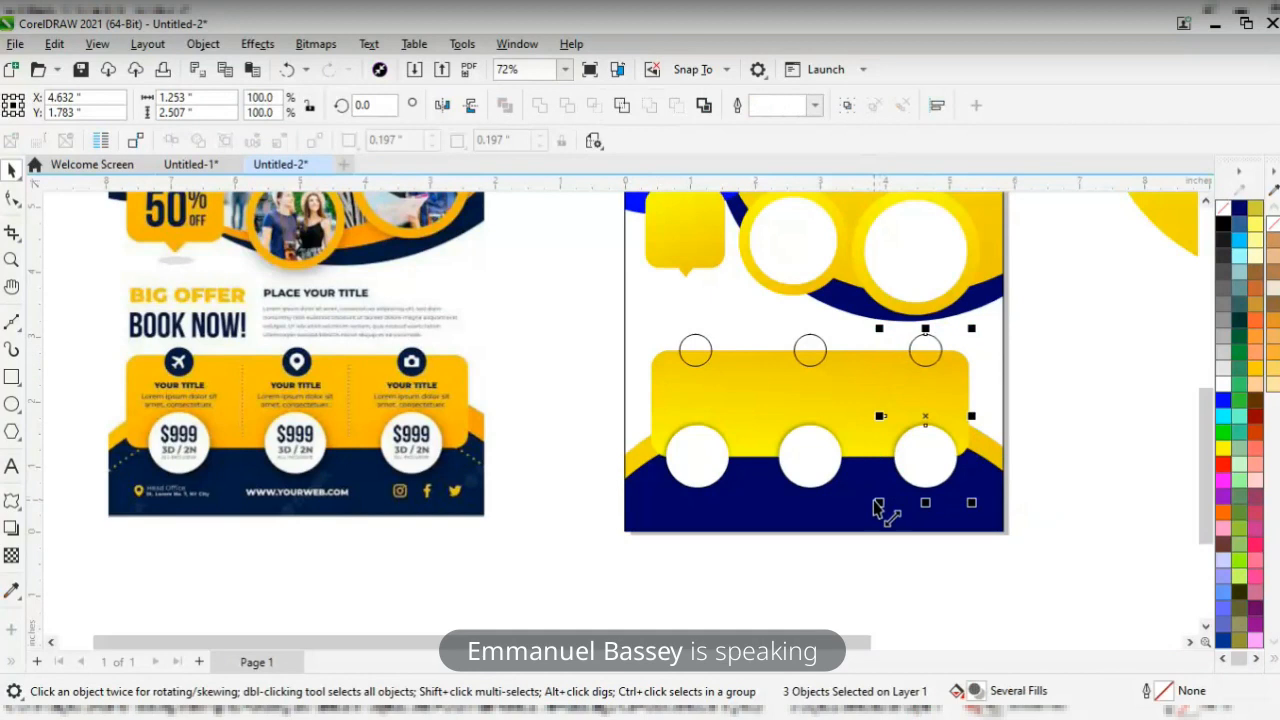
left_click_drag(767, 548, 838, 410)
left_click_drag(846, 322, 848, 324)
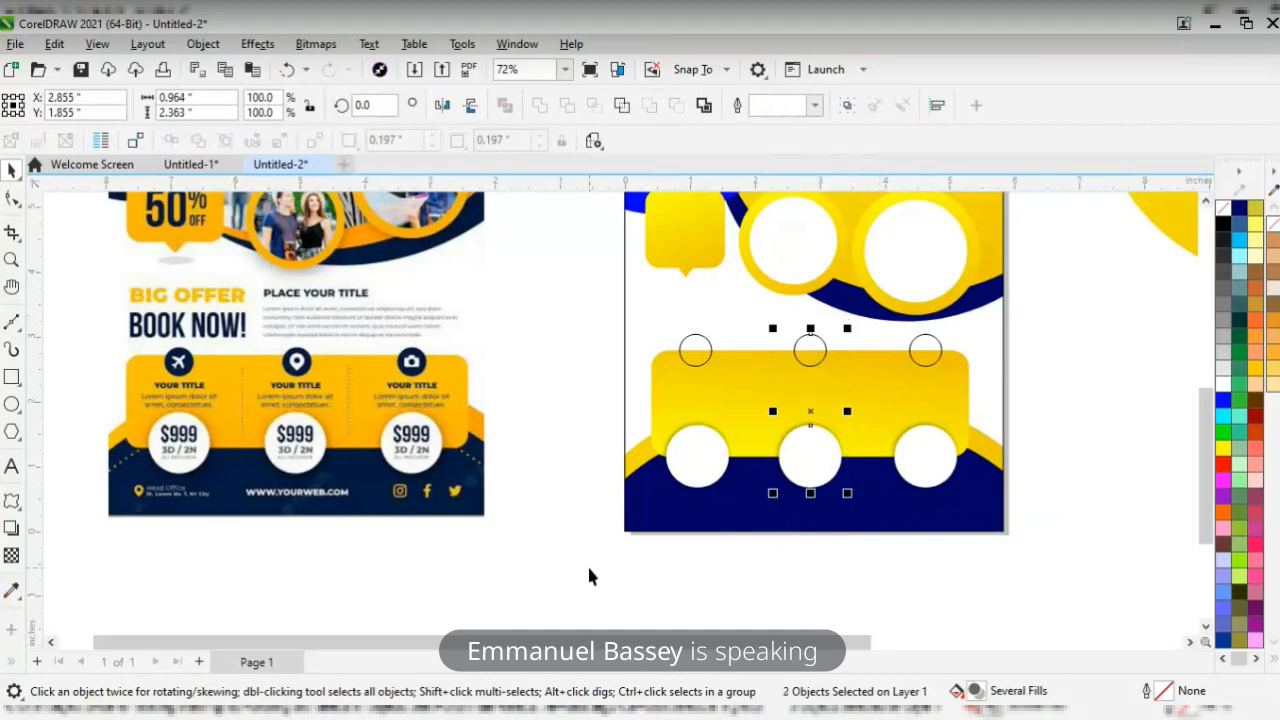
left_click_drag(588, 562, 751, 324)
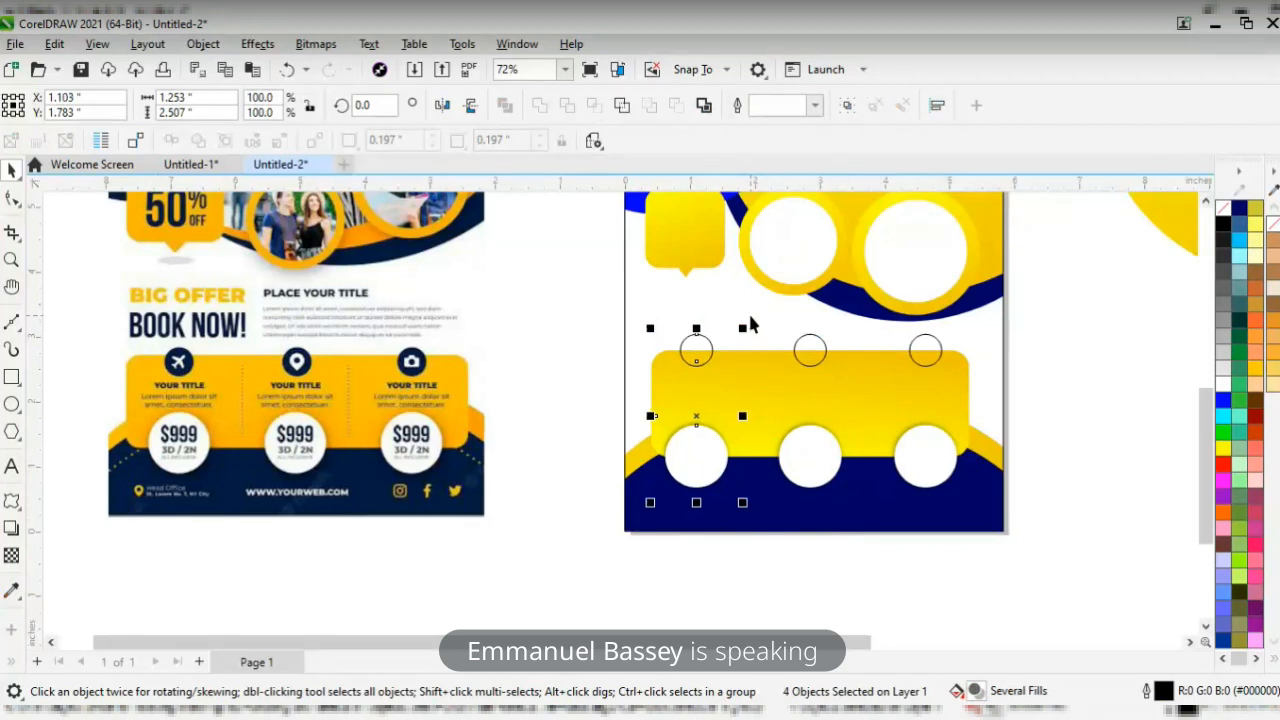
- Fill the three small circles on the rectangle's top edge with dark blue (#000066) and remove their outlines
left_click_drag(1033, 298, 869, 358)
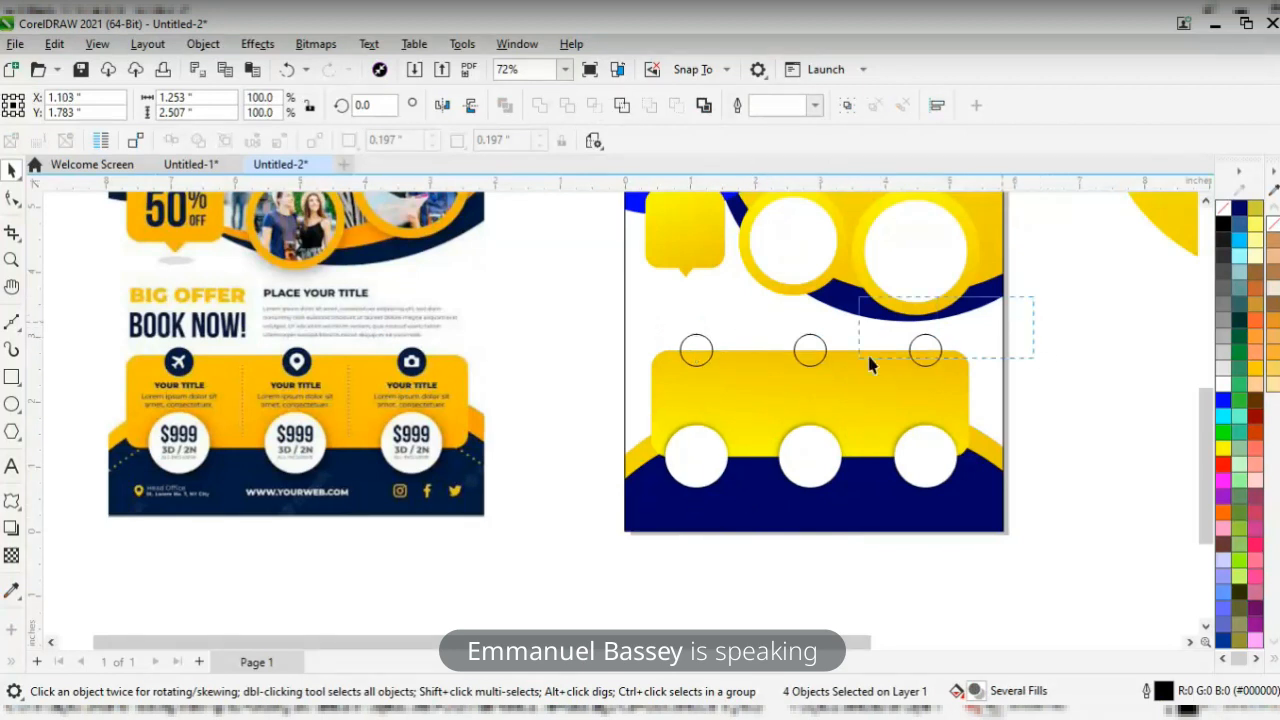
left_click_drag(671, 372, 636, 381)
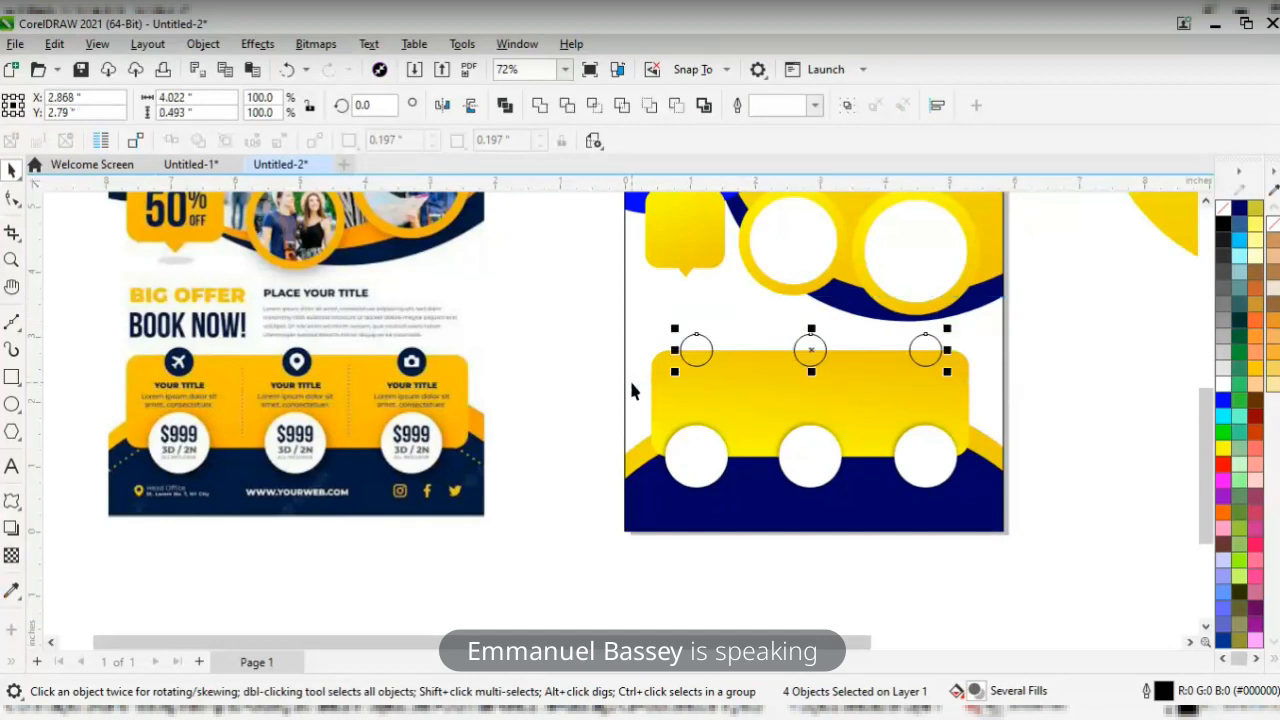
left_click(1239, 207)
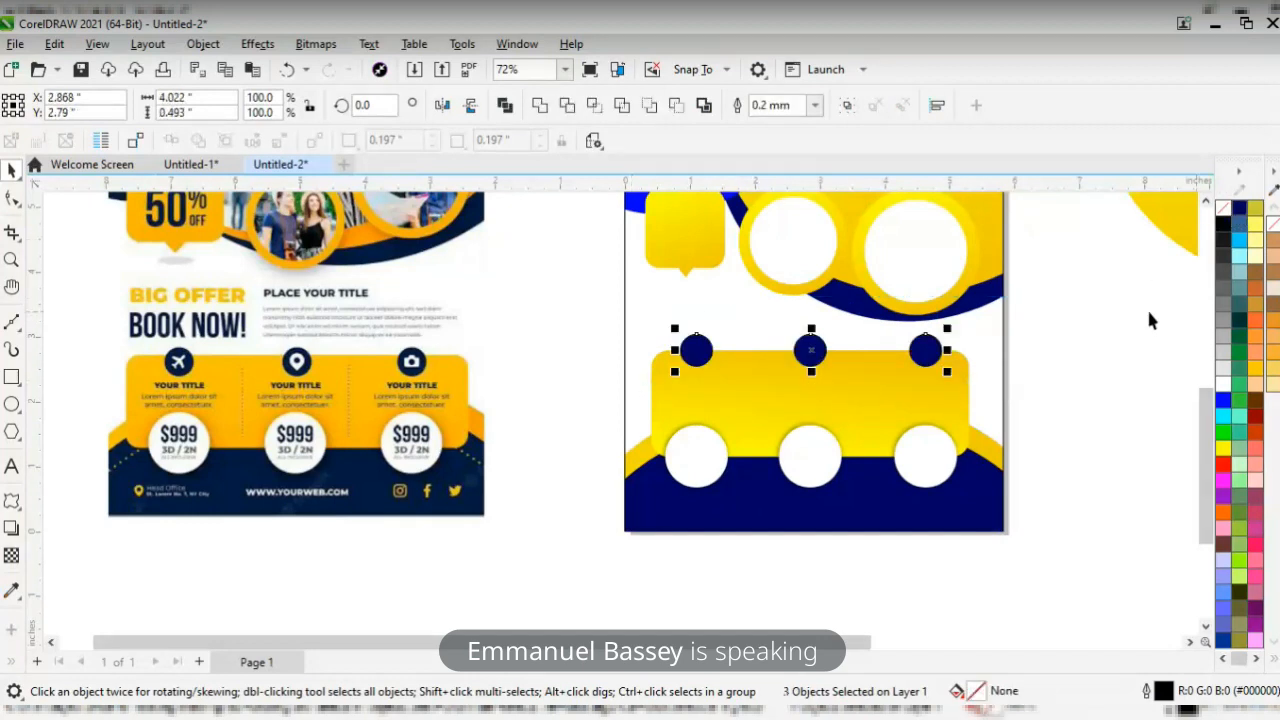
right_click(1228, 211)
left_click(1210, 218)
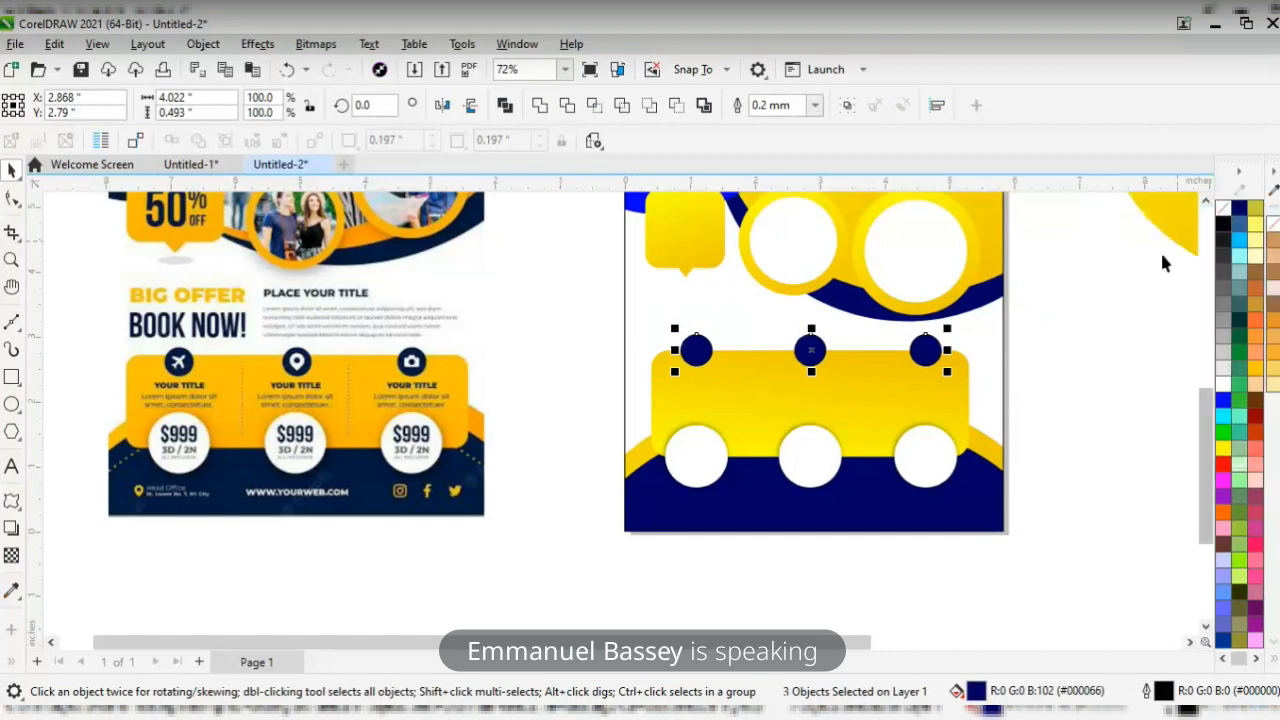
left_click(1097, 292)
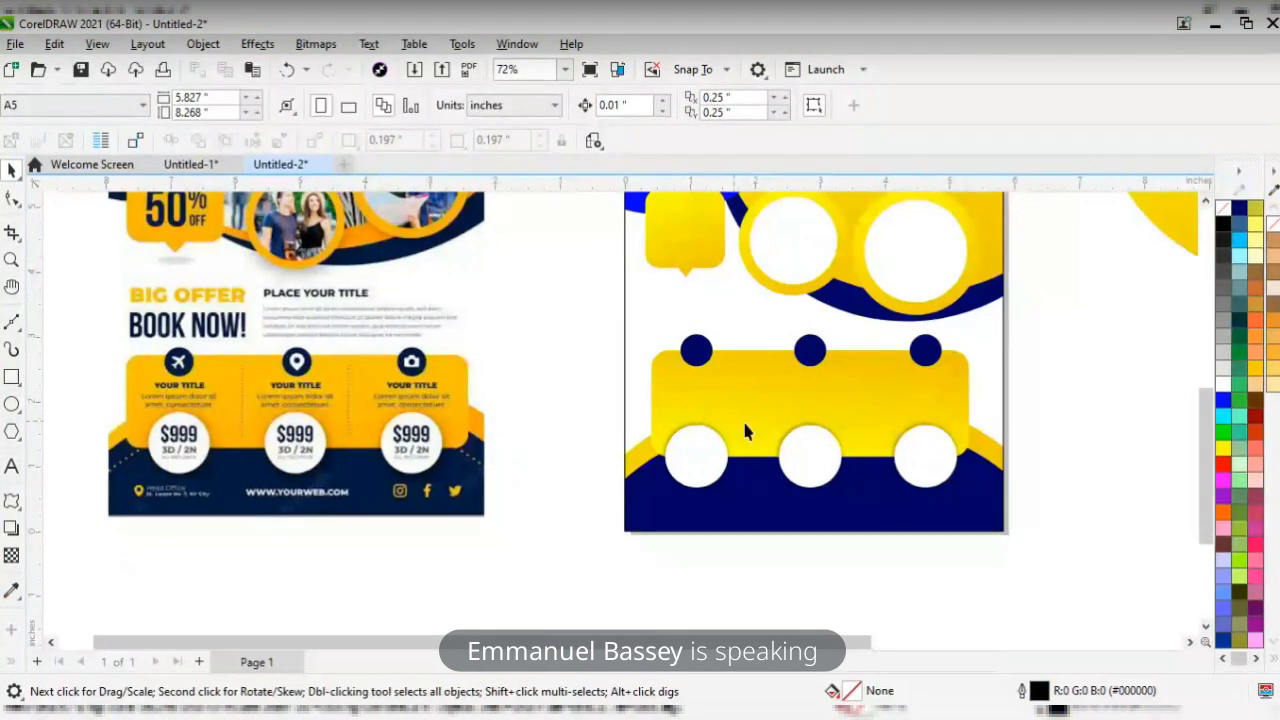
key("F3")
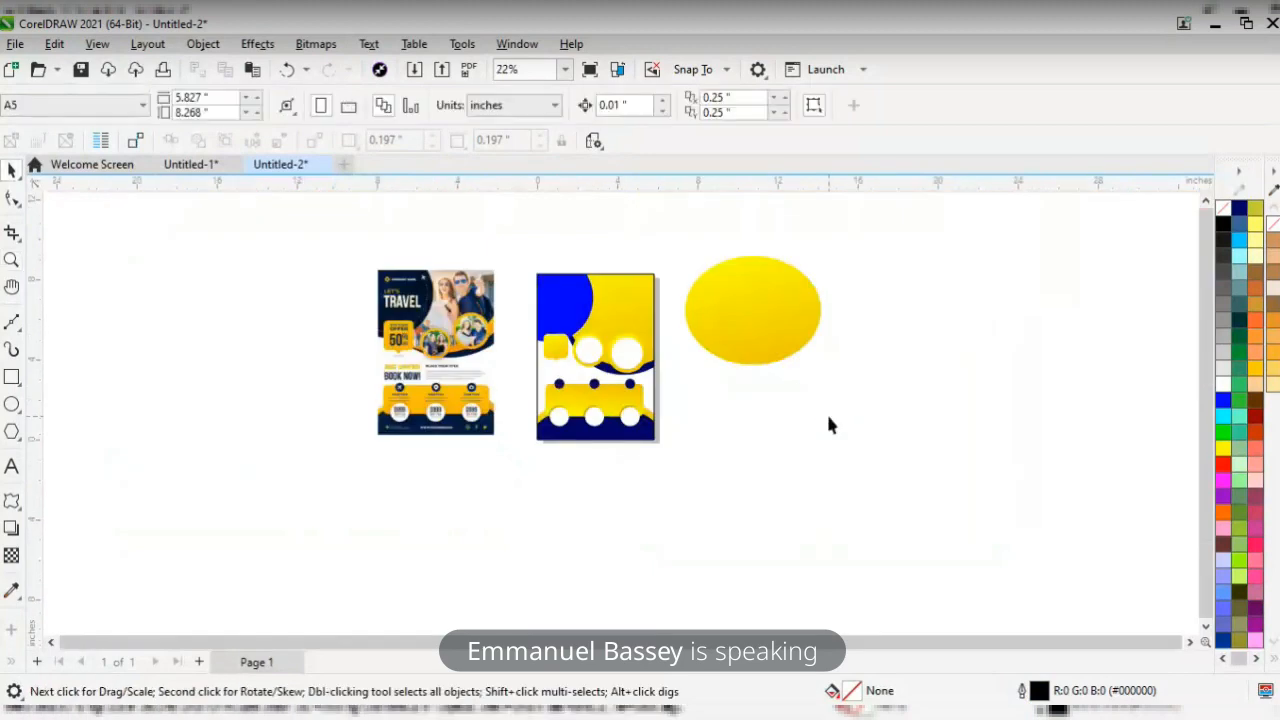
- Remove the outline from the flyer's page-sized PowerClip rectangle
key("z")
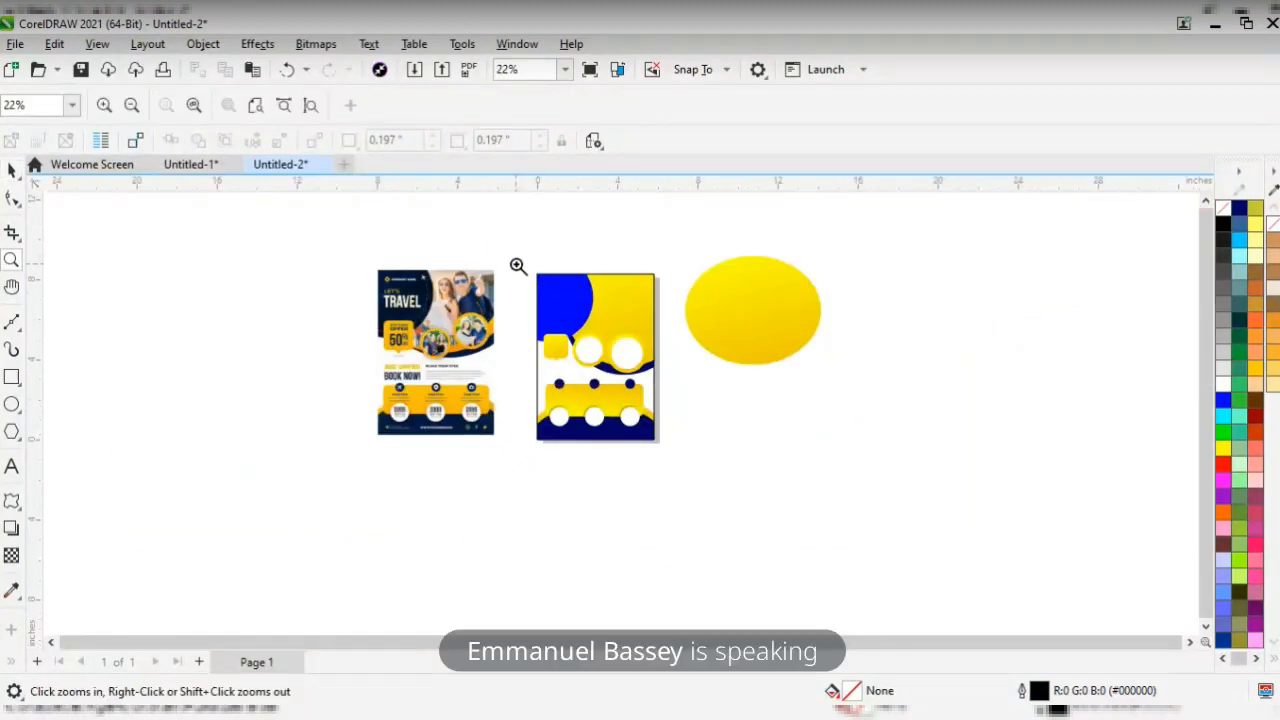
left_click_drag(517, 263, 682, 460)
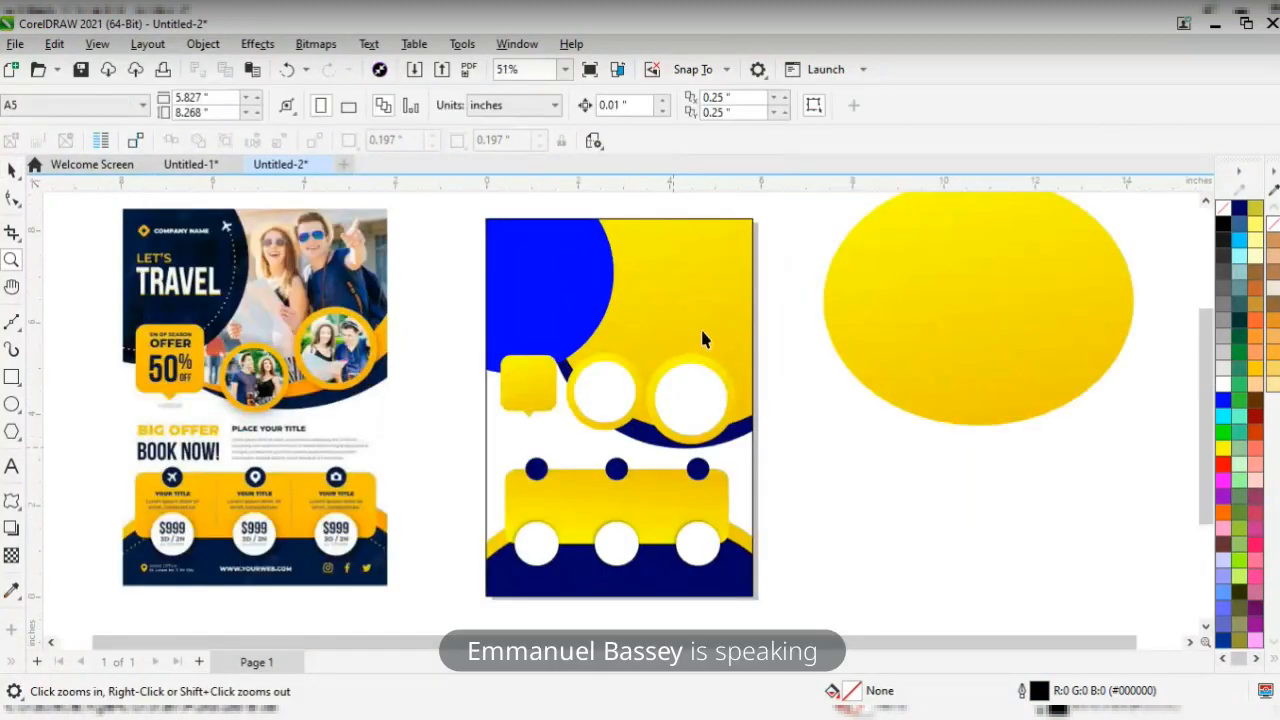
left_click(712, 264)
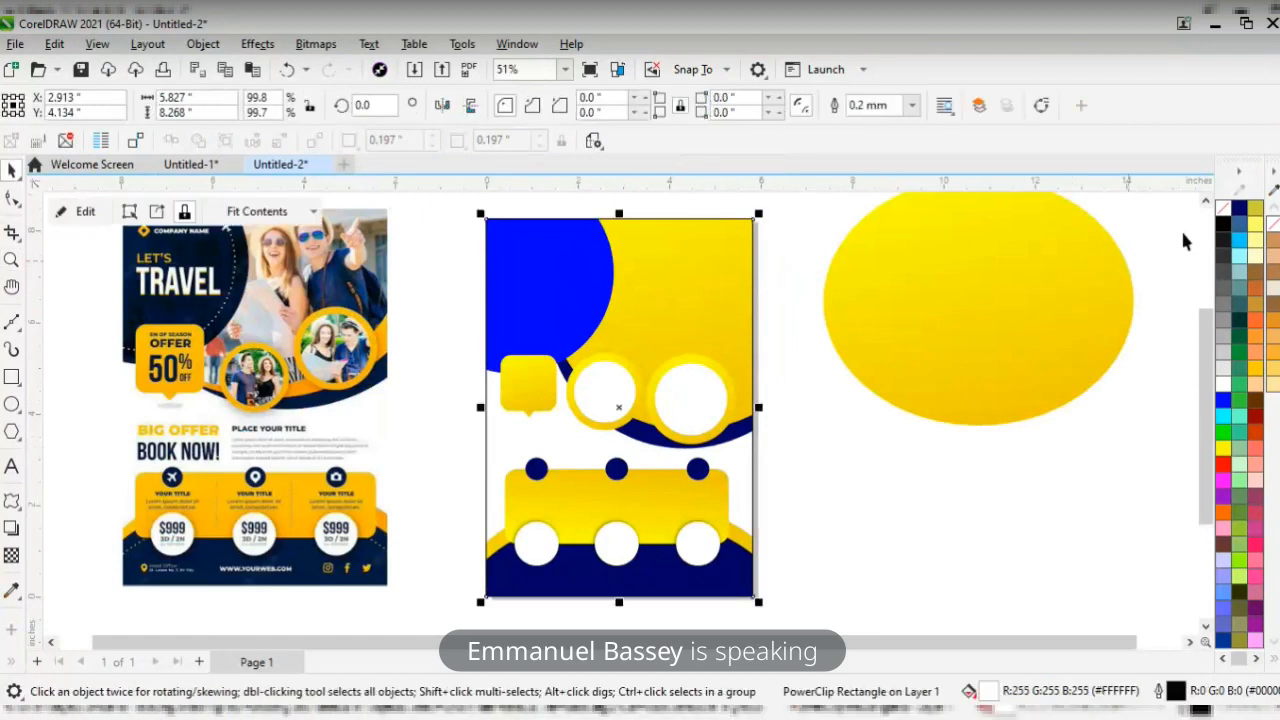
right_click(1231, 210)
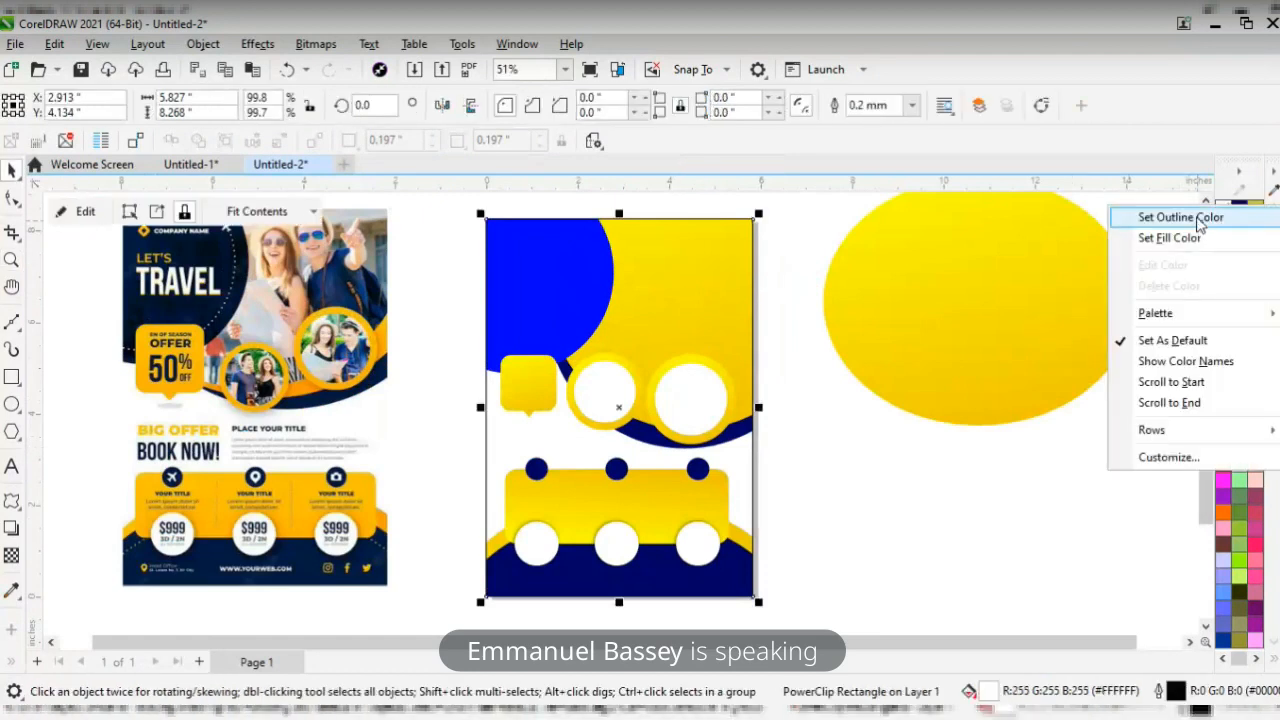
left_click(1180, 217)
left_click(788, 336)
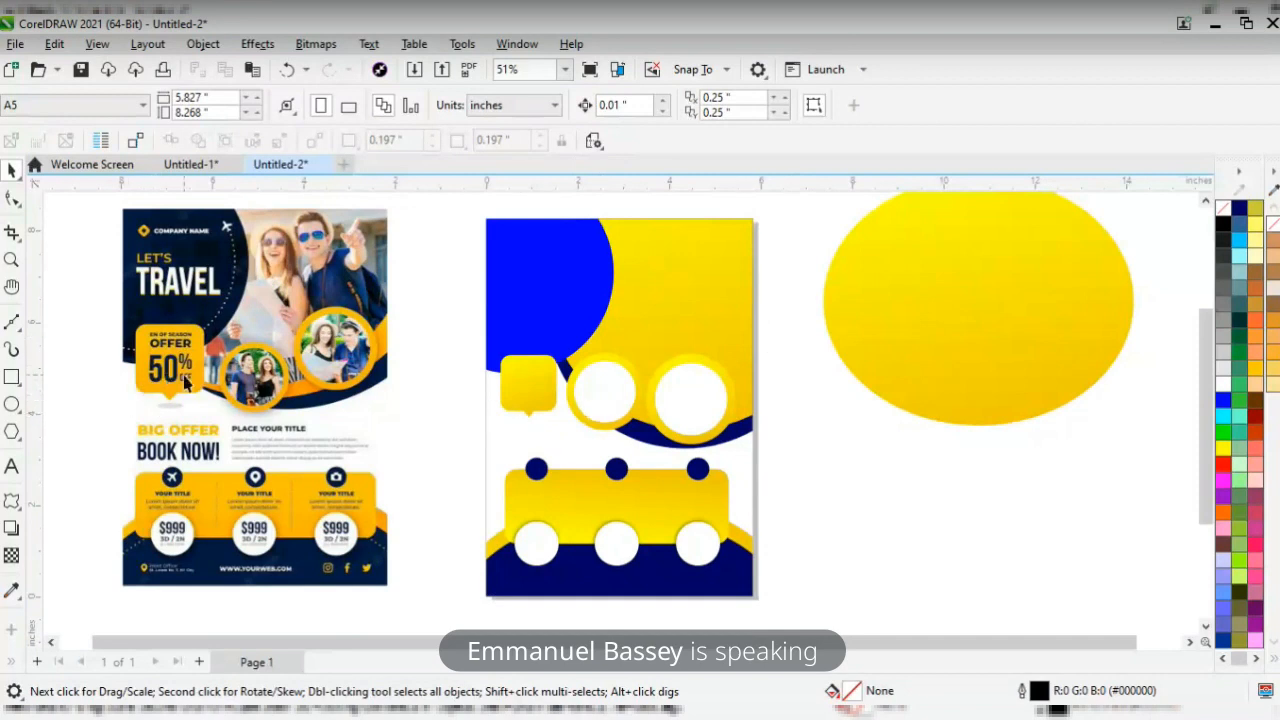
- Stretch the yellow callout to about 1.66 in tall and place a flat ellipse of about 0.52 by 0.10 in beneath its tip
left_click(527, 411)
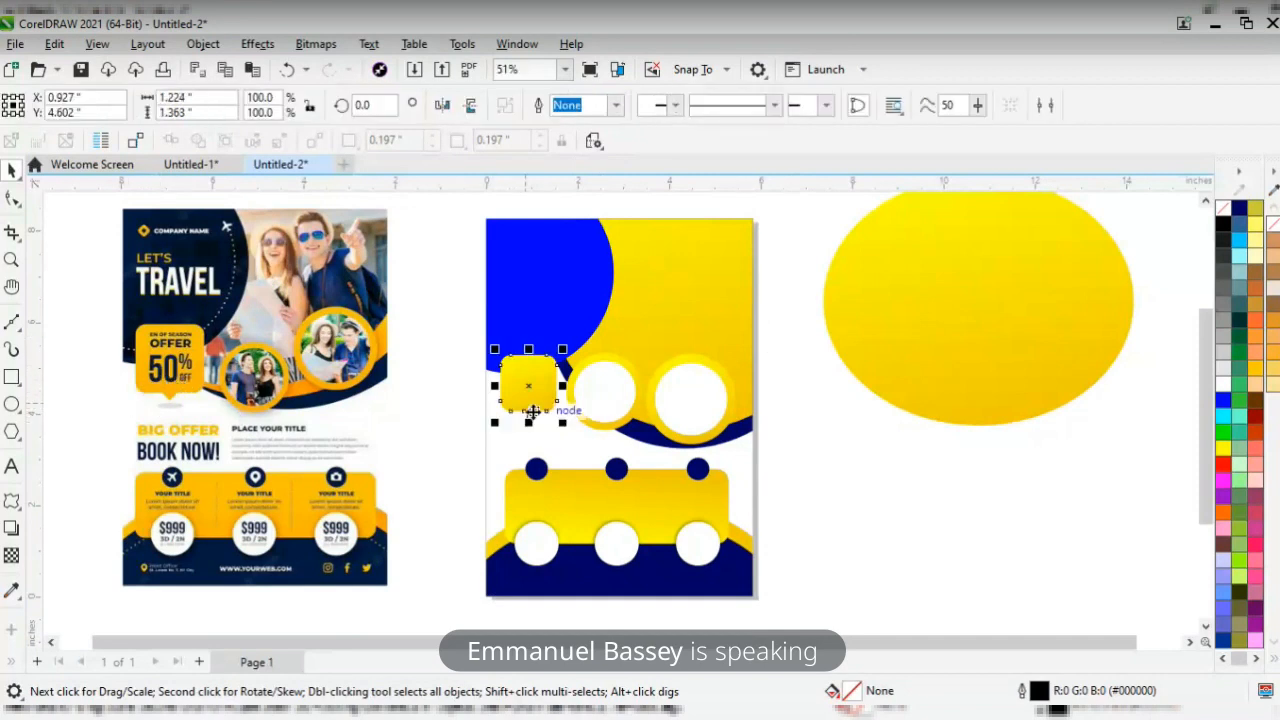
left_click_drag(528, 416, 530, 447)
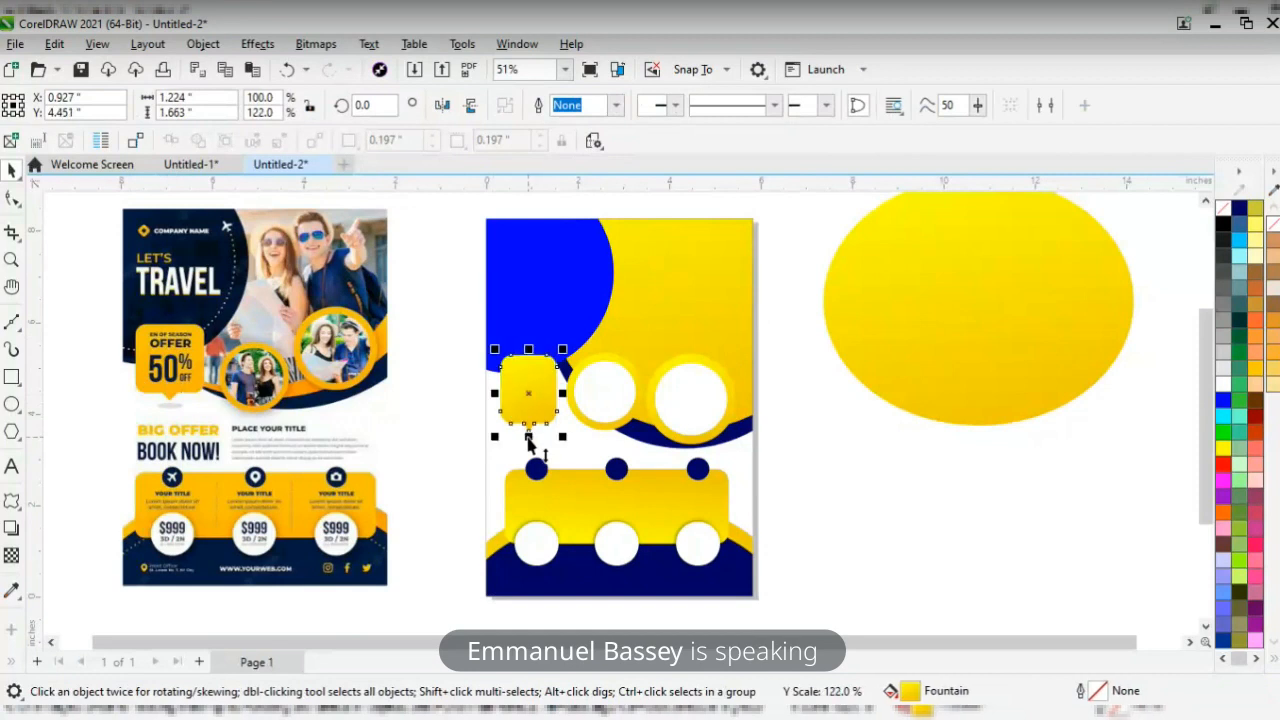
left_click(11, 405)
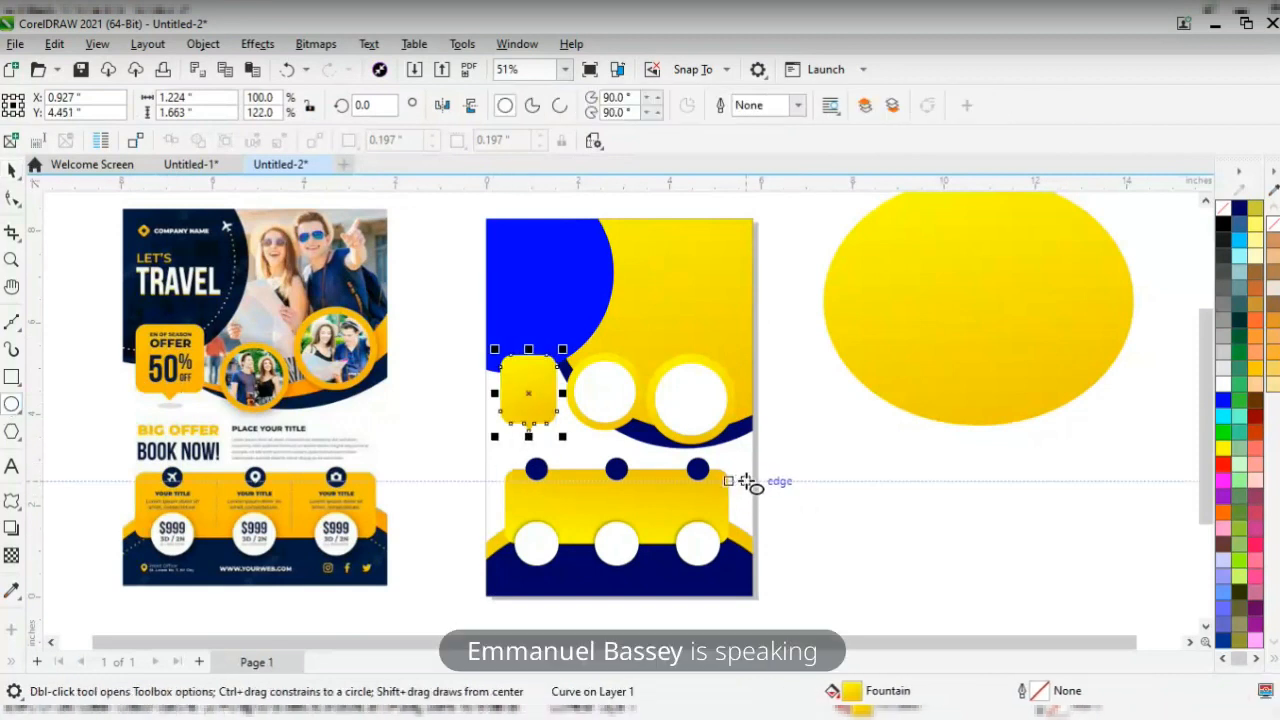
left_click(783, 471)
left_click_drag(783, 471, 813, 480)
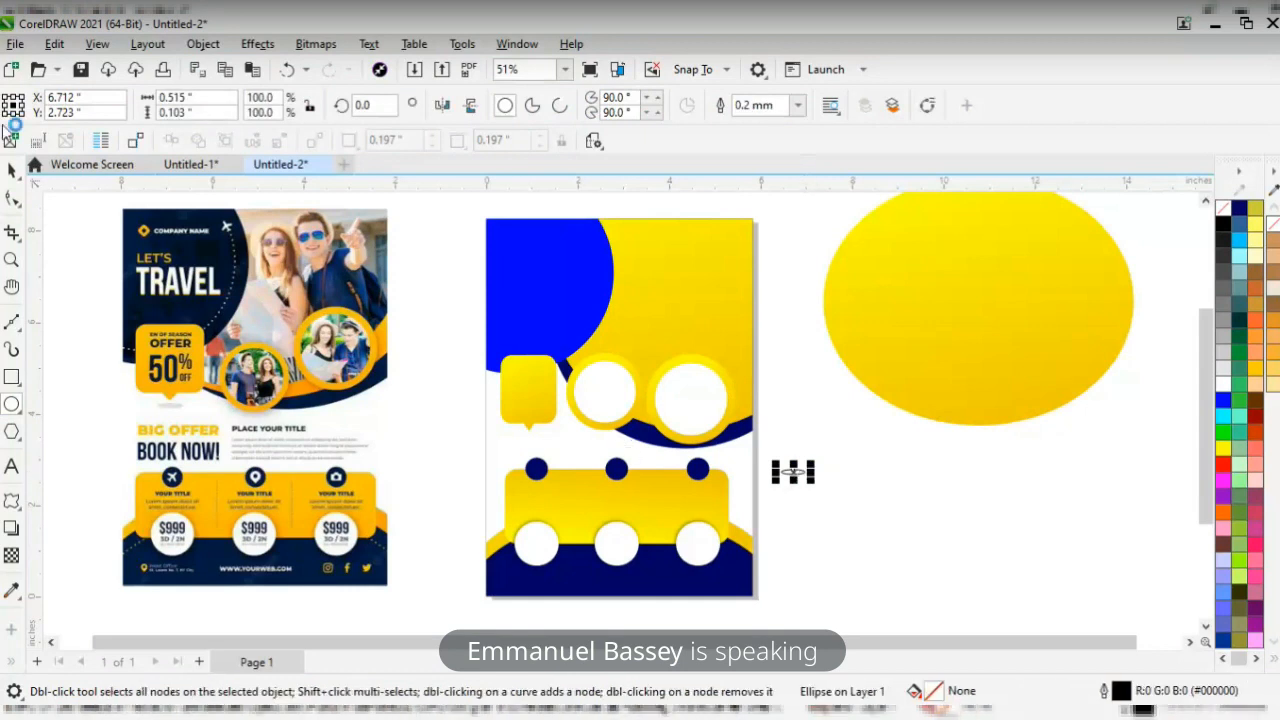
key("space")
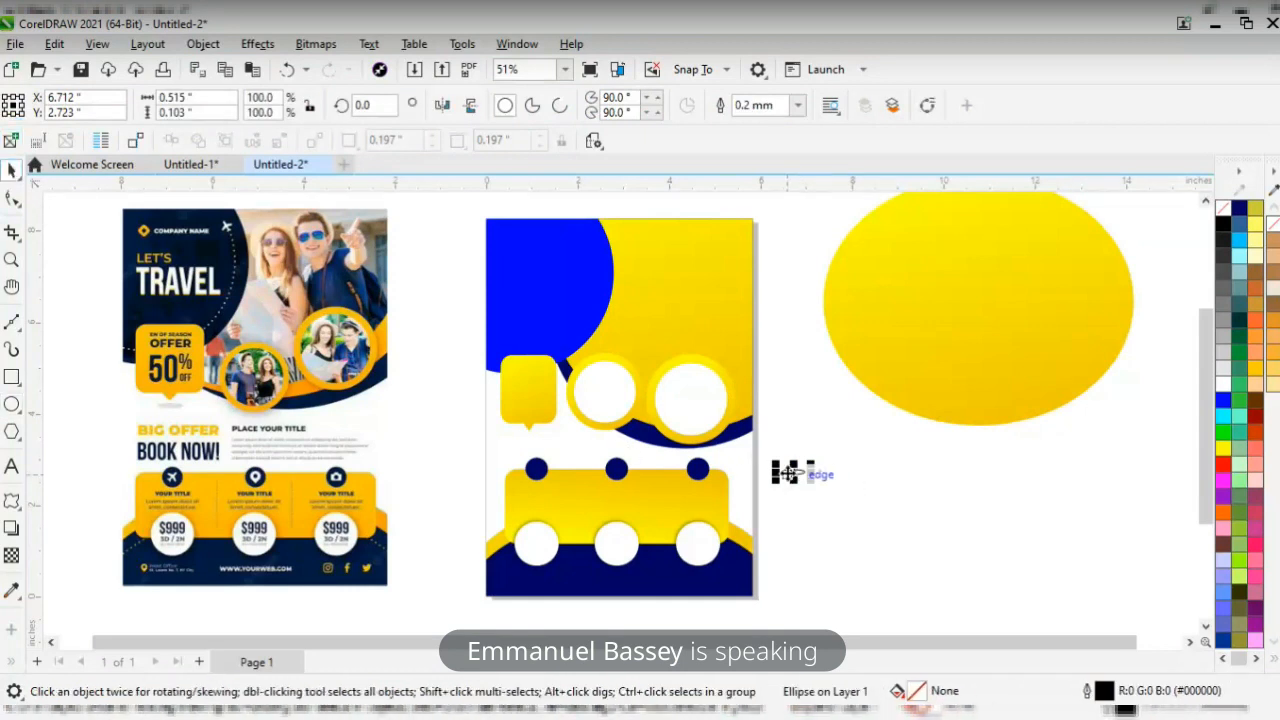
left_click_drag(790, 474, 530, 442)
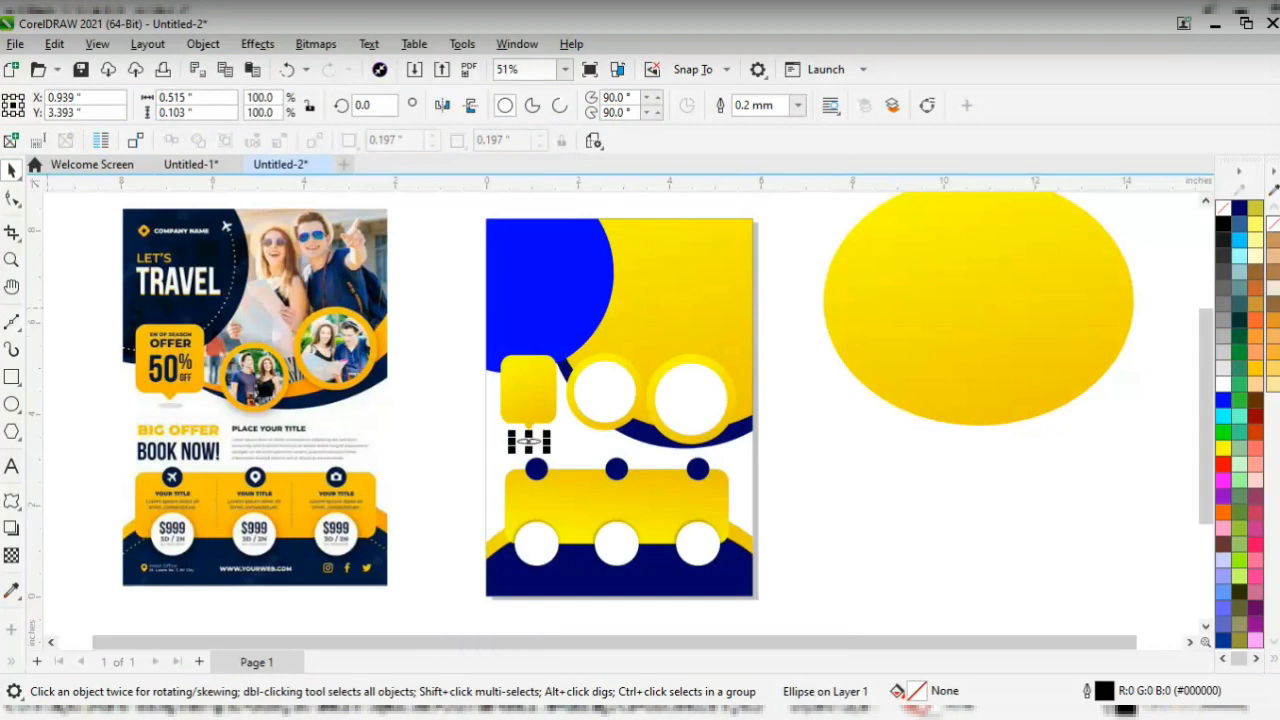
- Raise the flat ellipse slightly towards the callout's tip and centre it horizontally on the yellow callout
left_click(10, 262)
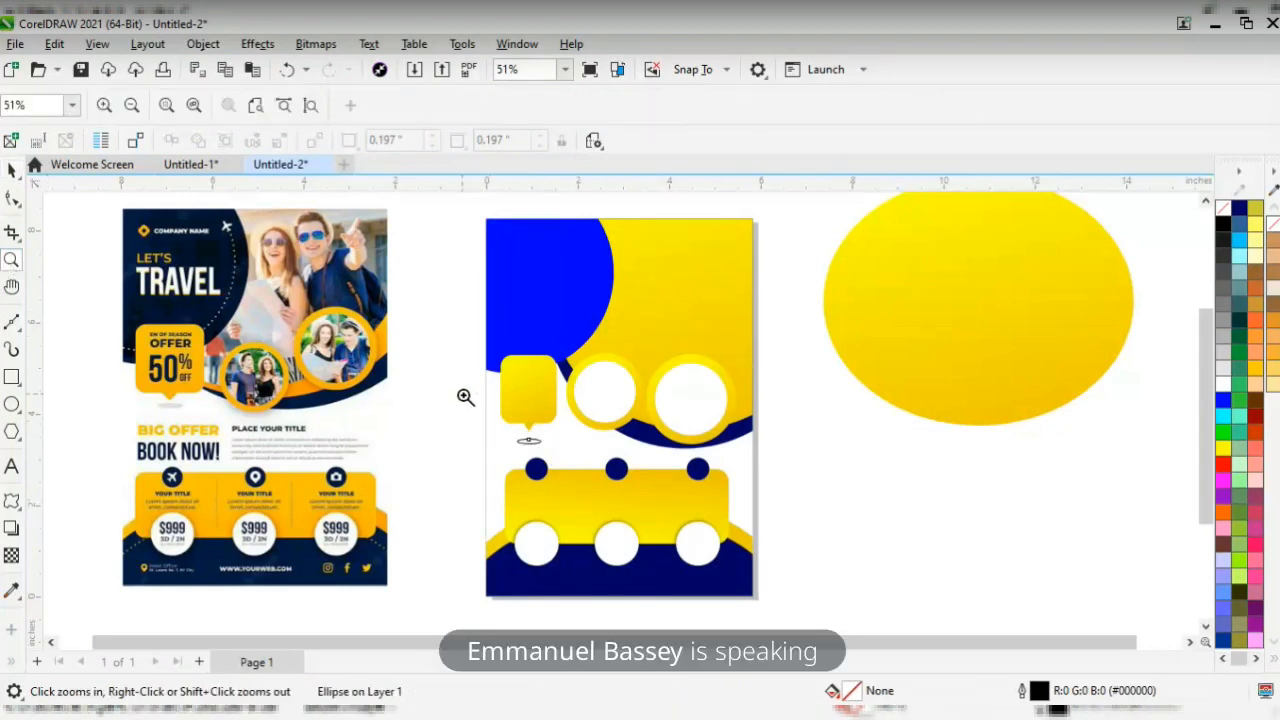
left_click_drag(456, 393, 657, 507)
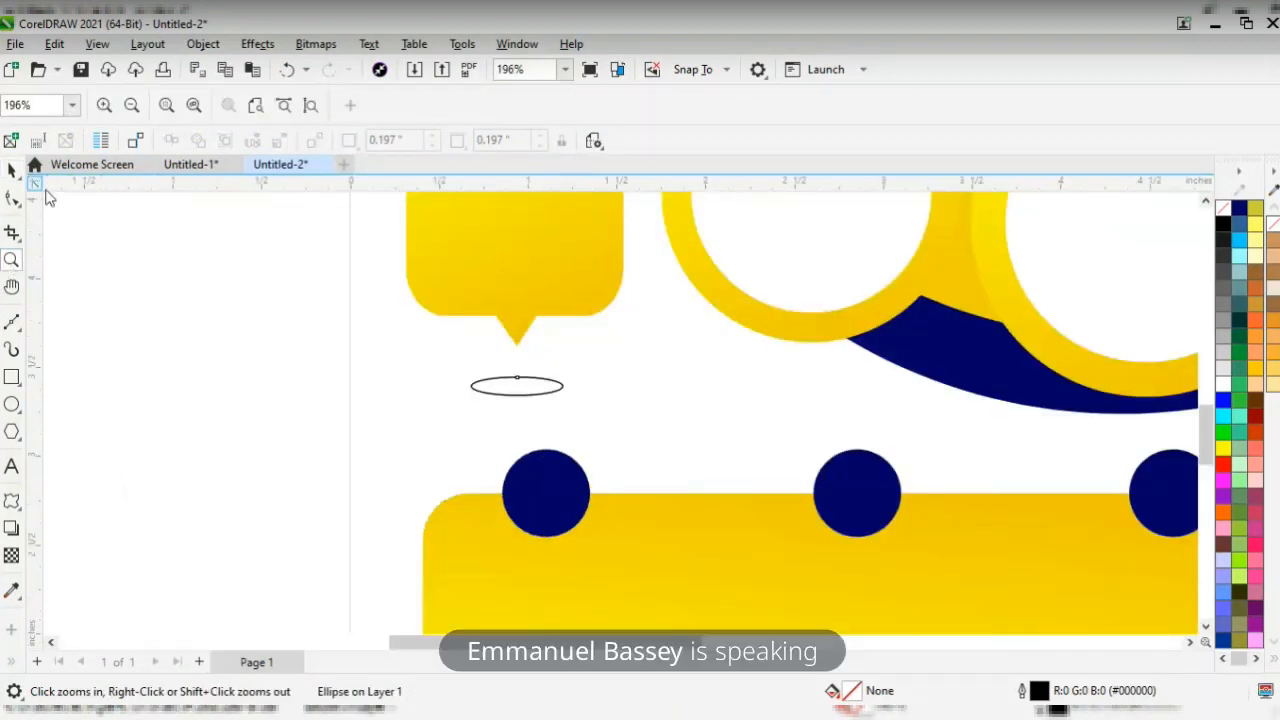
left_click(12, 170)
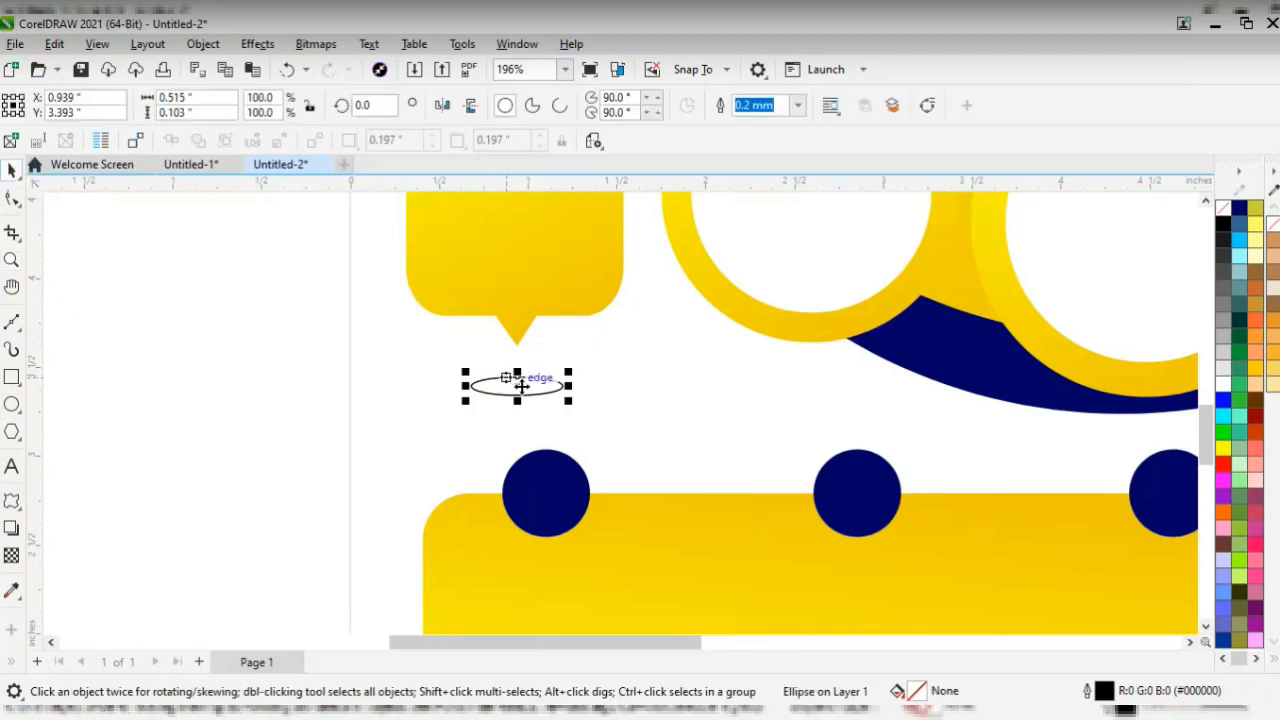
left_click_drag(517, 386, 518, 383)
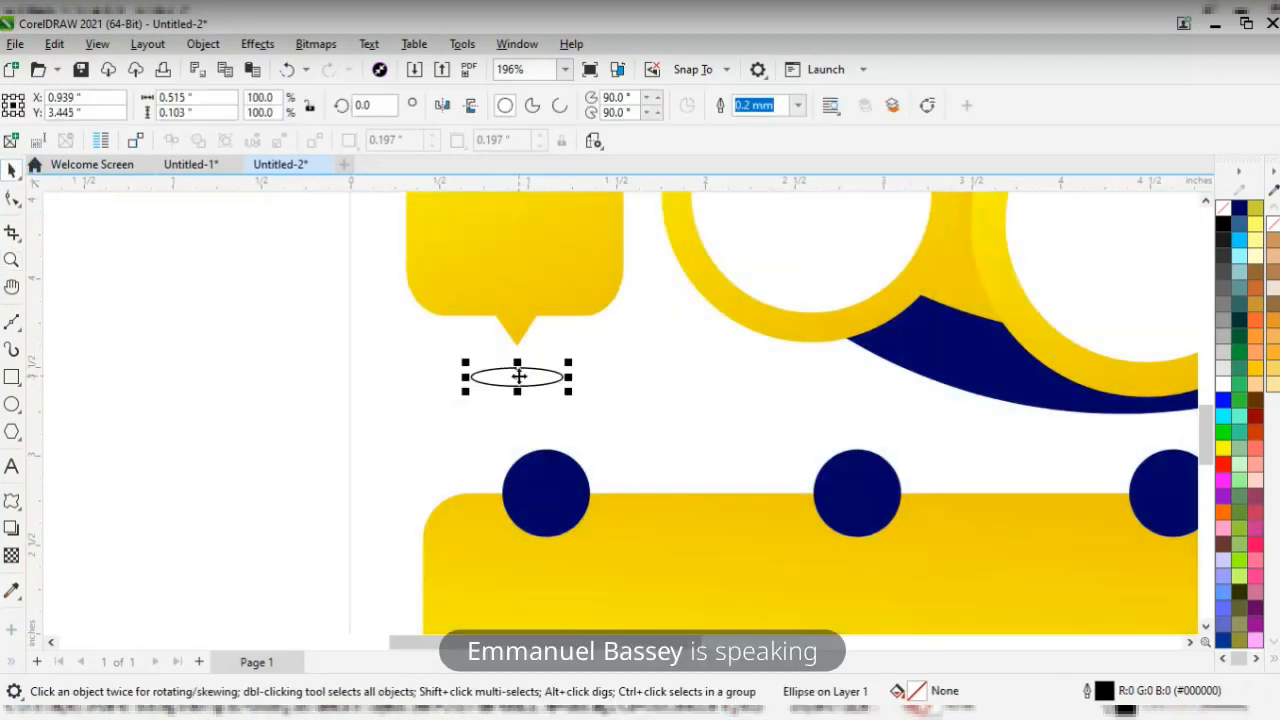
left_click(605, 270, "shift")
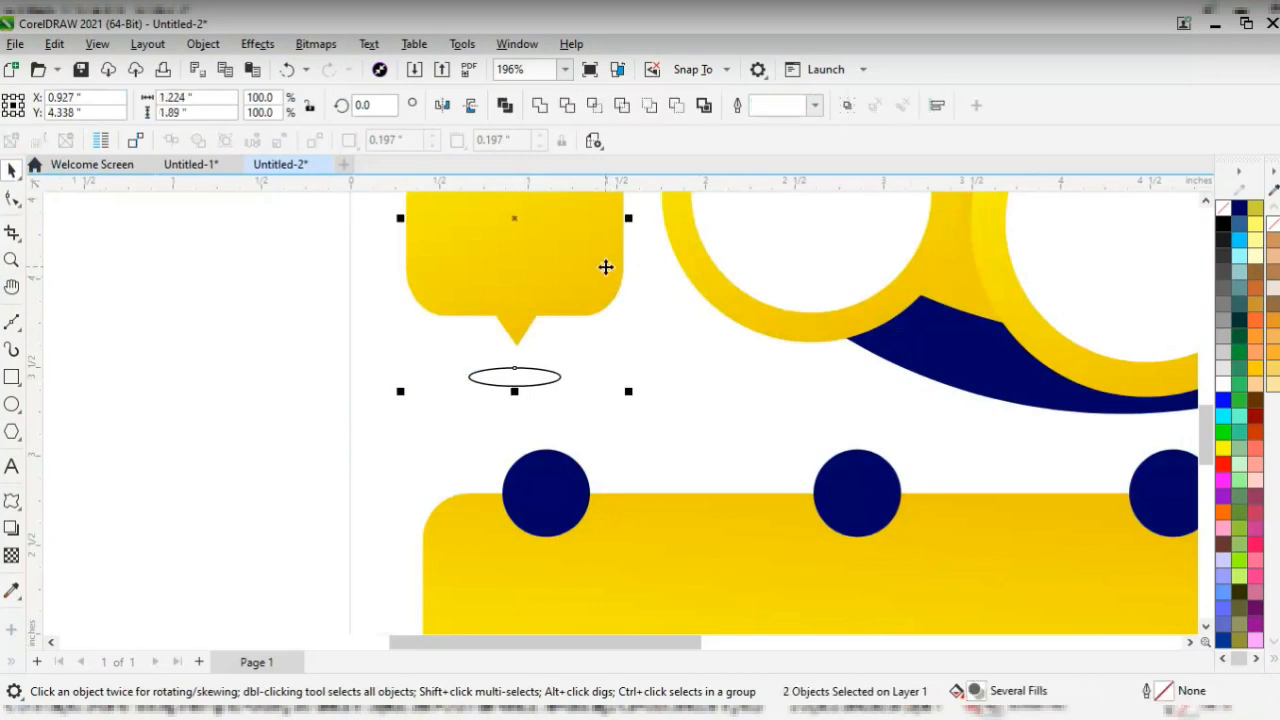
left_click(250, 352)
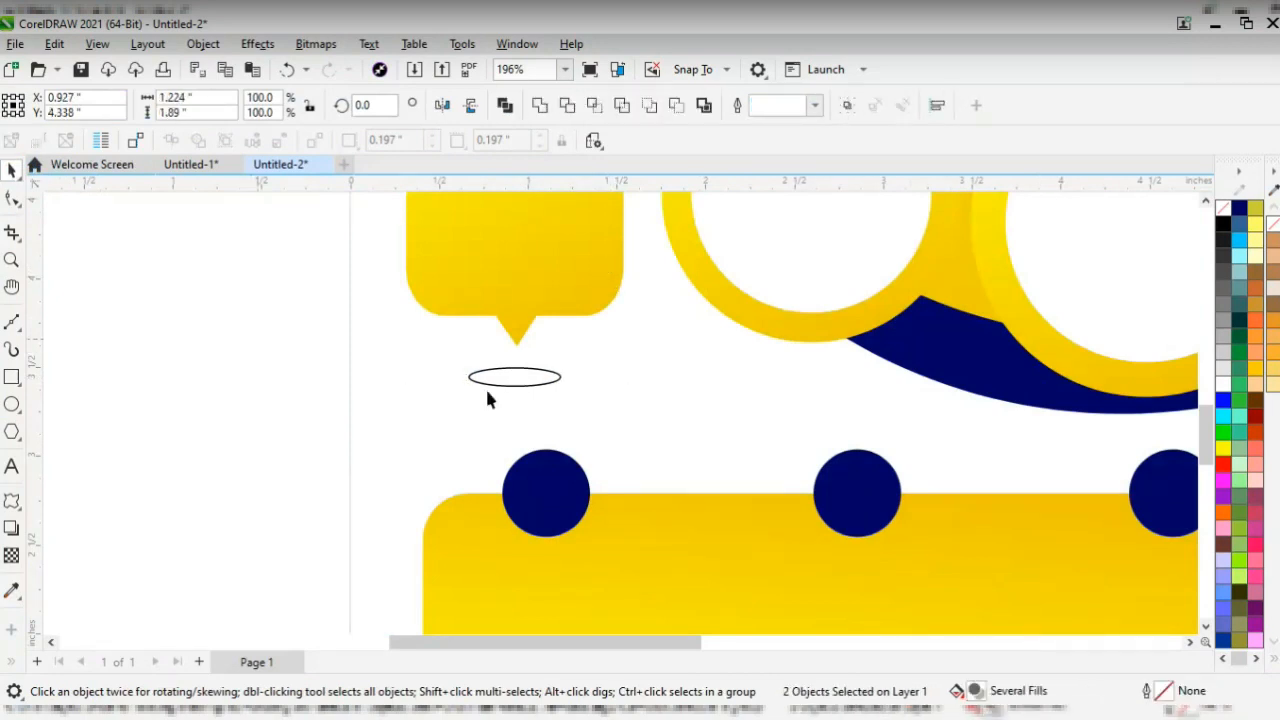
- Fill the flat ellipse with light grey #E6E6E6 and remove its outline to make a shadow
left_click(541, 387)
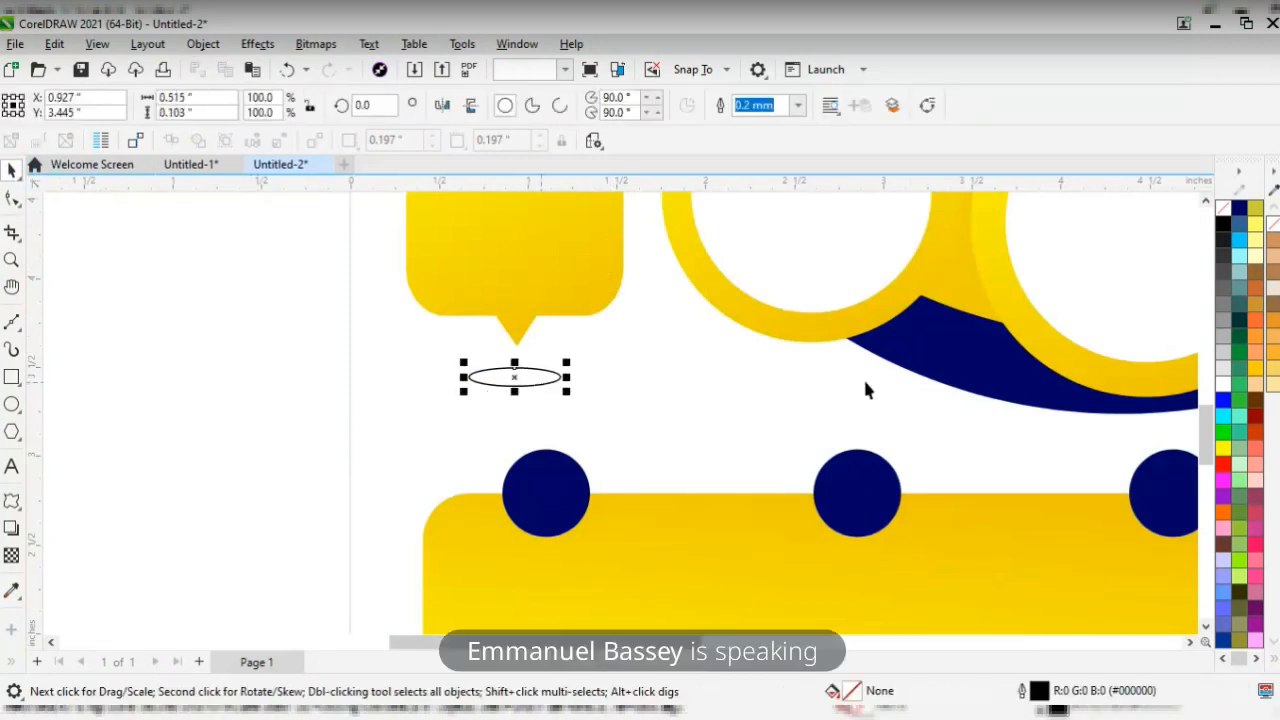
left_click(1222, 370)
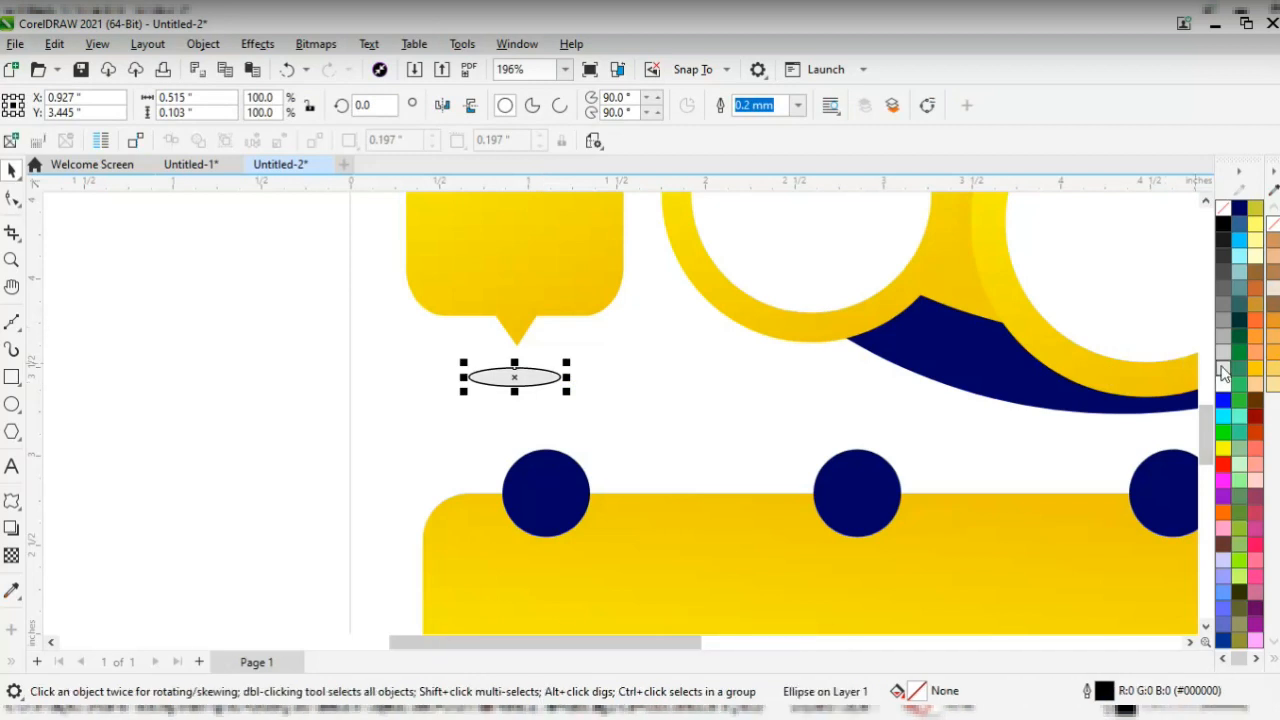
right_click(1222, 208)
left_click(1200, 215)
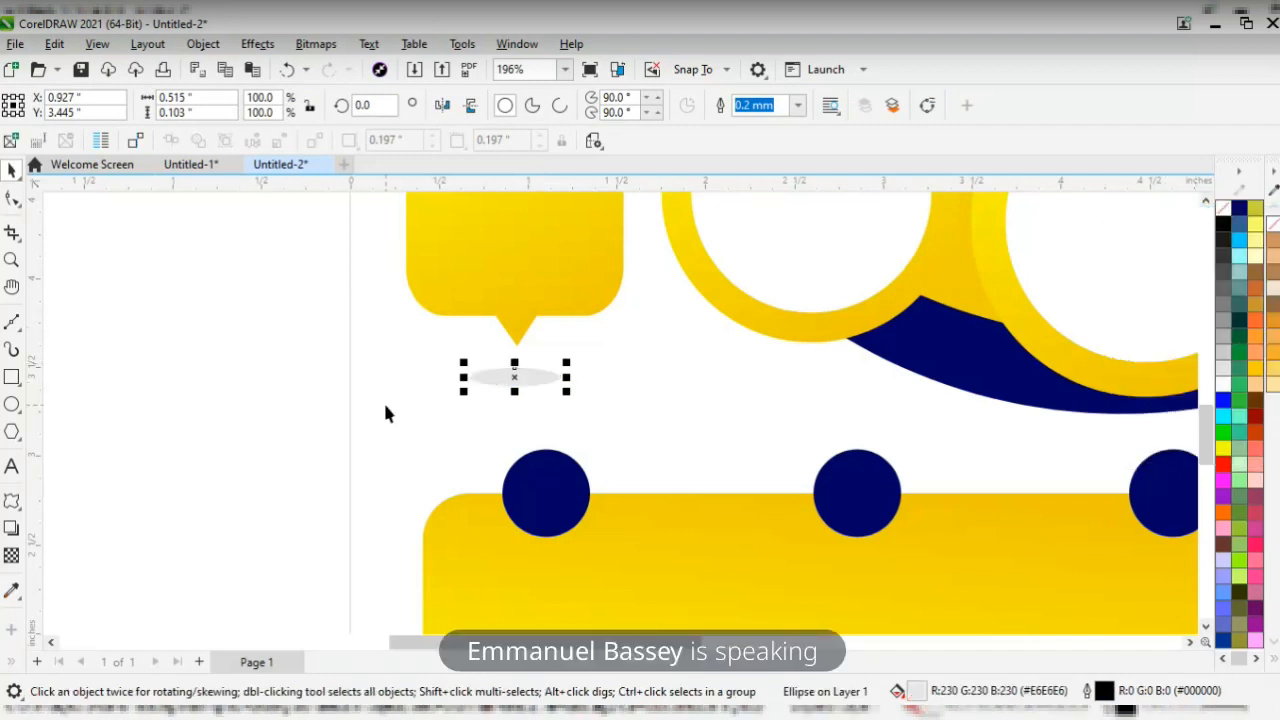
left_click(287, 354)
- Shorten the yellow callout to about 1.4 in tall
key("z")
right_click(577, 460)
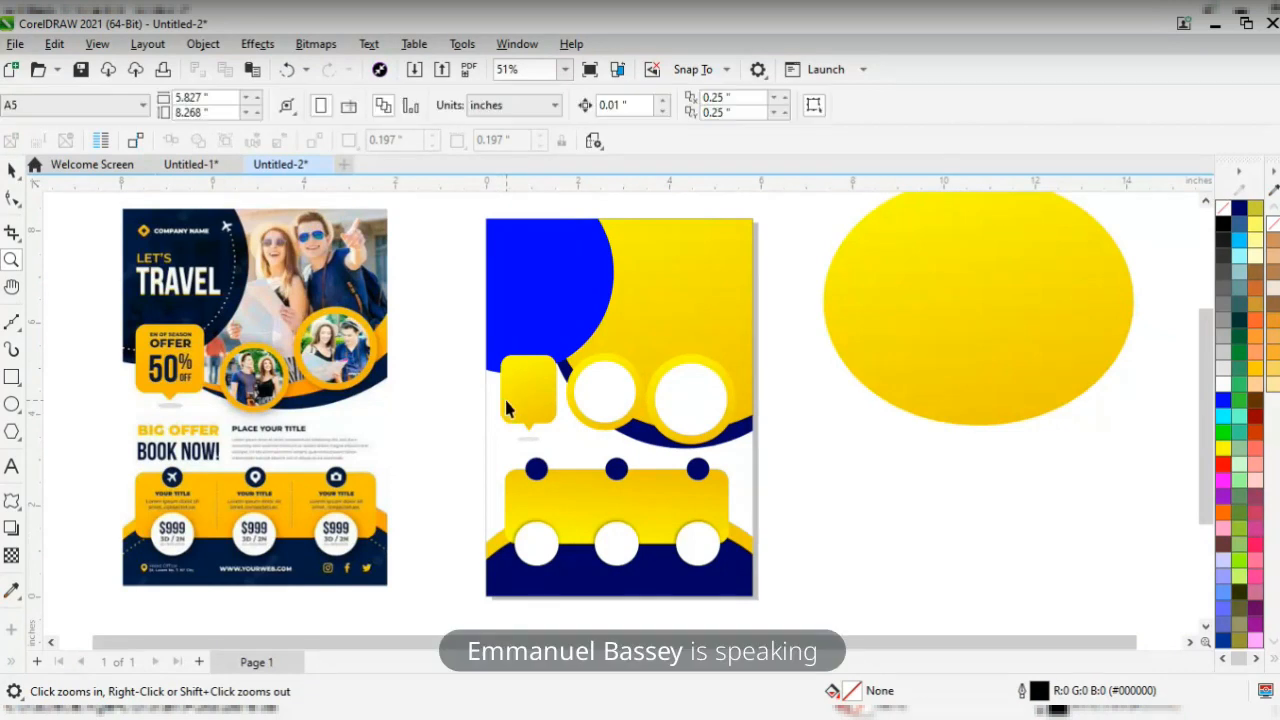
key("space")
left_click(524, 410)
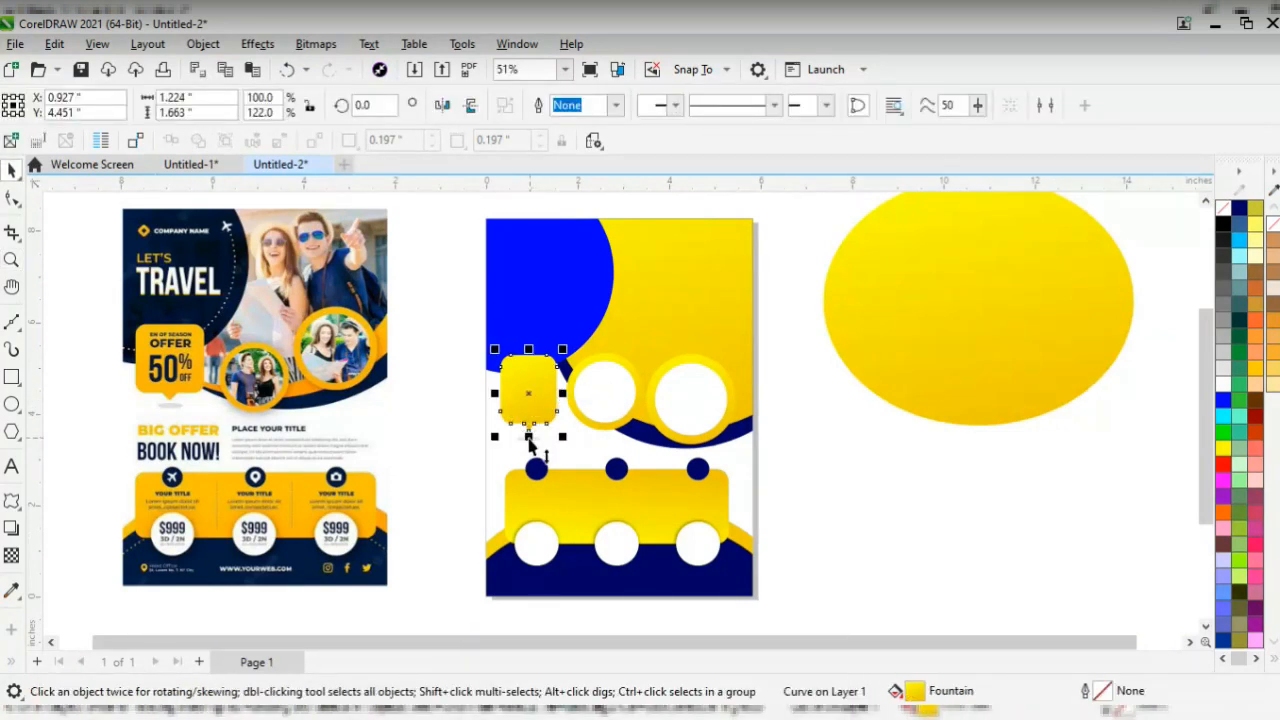
left_click_drag(528, 432, 530, 425)
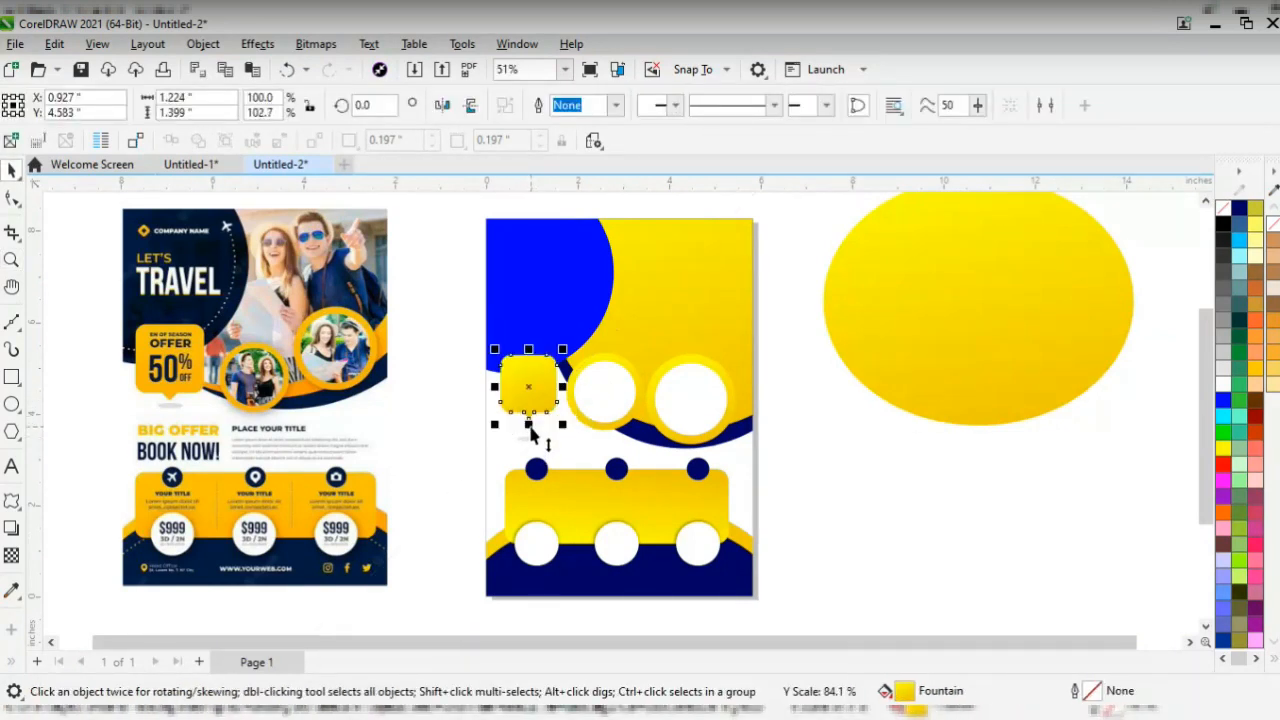
left_click(423, 410)
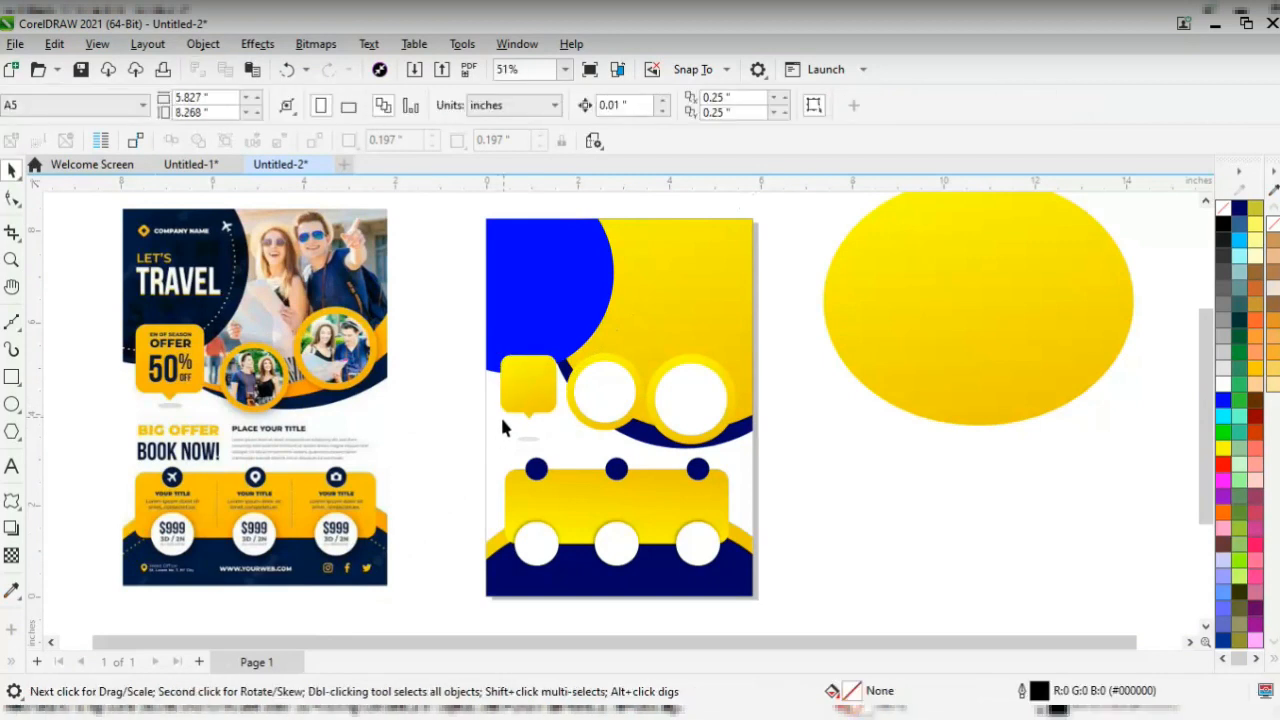
- Resize the callout to about 1.46 by 1.67 in against the reference flyer's offer bubble, and return it centred above its grey shadow
left_click(523, 385)
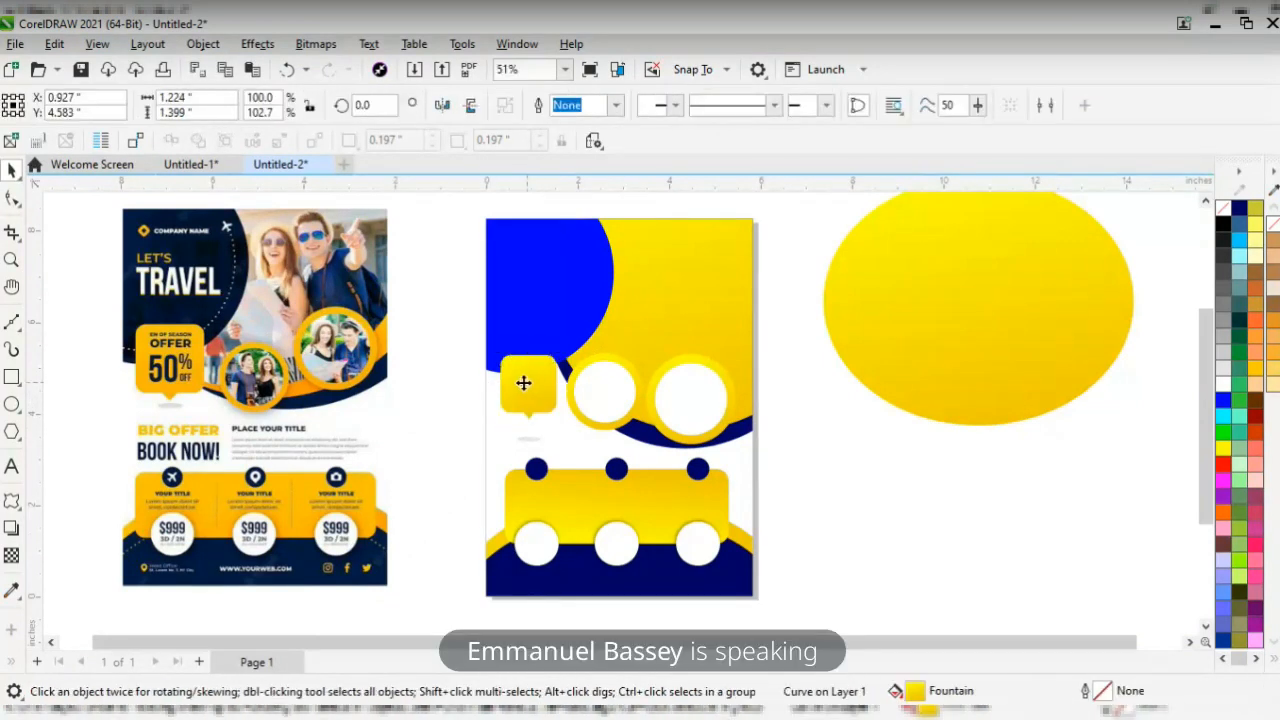
left_click_drag(523, 383, 213, 410)
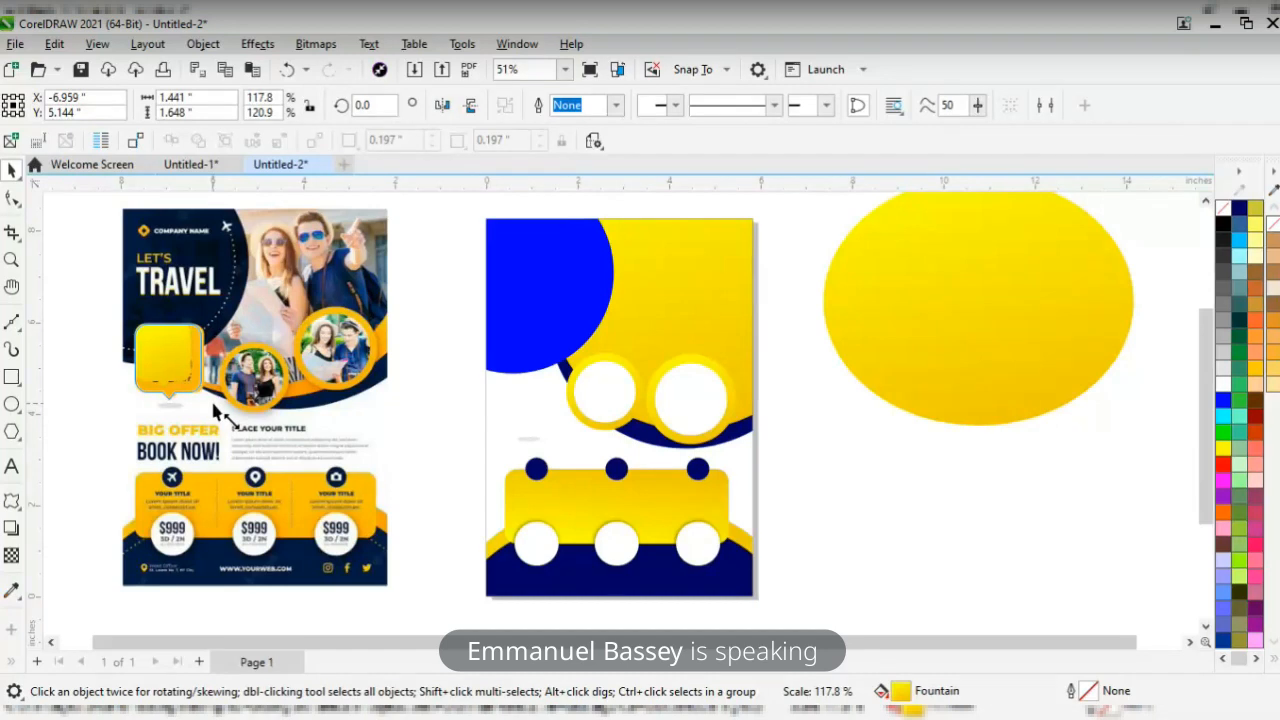
left_click_drag(216, 404, 218, 406)
left_click_drag(169, 366, 531, 391)
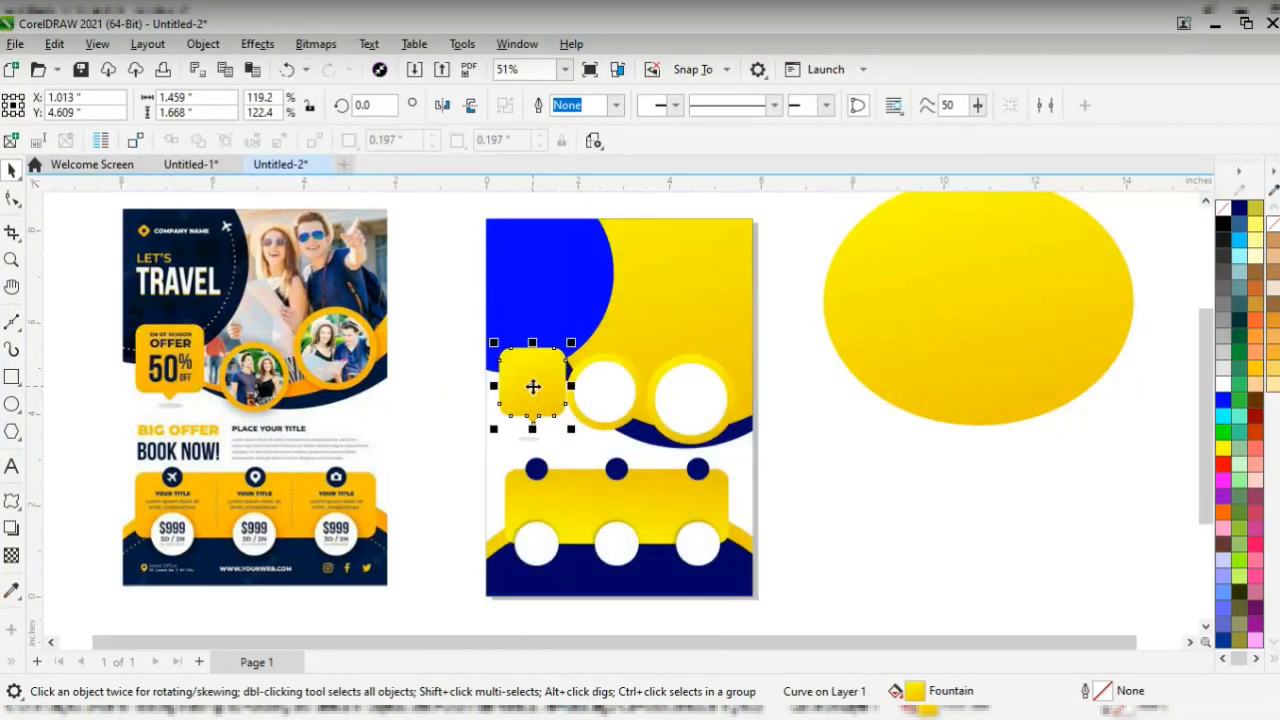
left_click(531, 447, "shift")
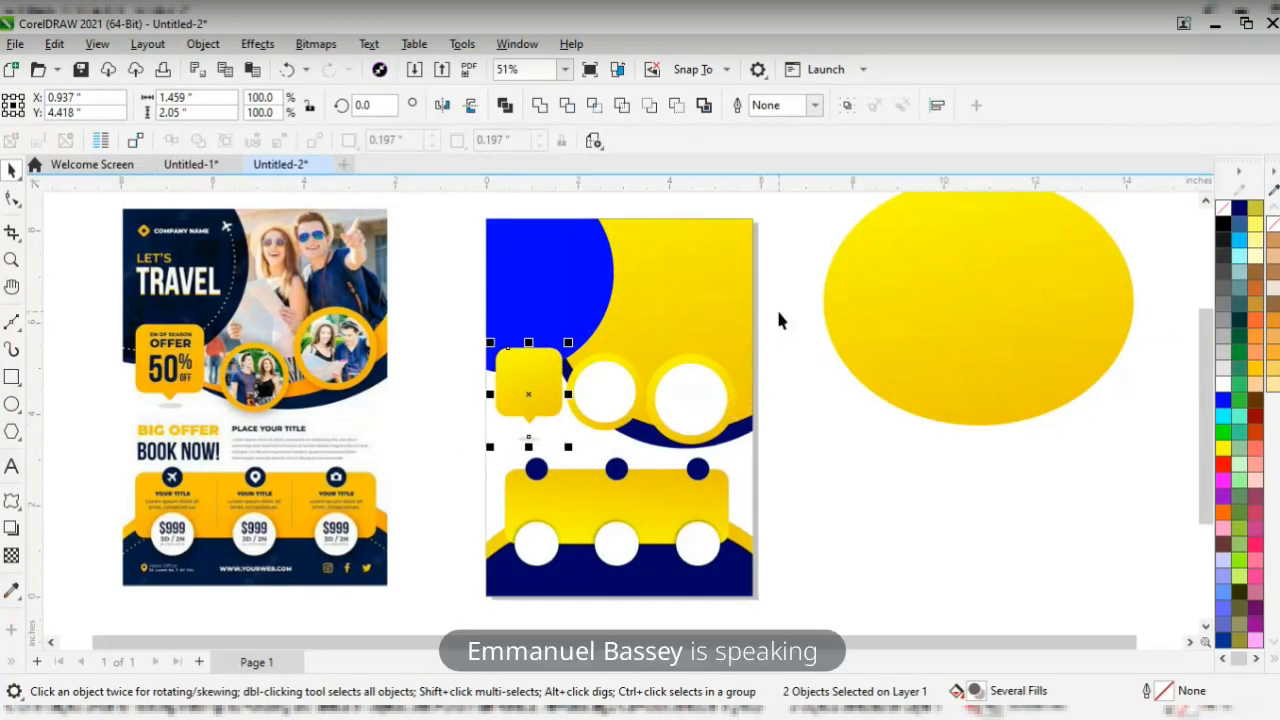
- Select the two yellow-ringed white circles together and nudge them right, away from the enlarged callout
left_click_drag(778, 313, 560, 463)
mouse_move(747, 360)
left_mouse_down()
mouse_move(737, 368)
mouse_move(748, 357)
left_mouse_up()
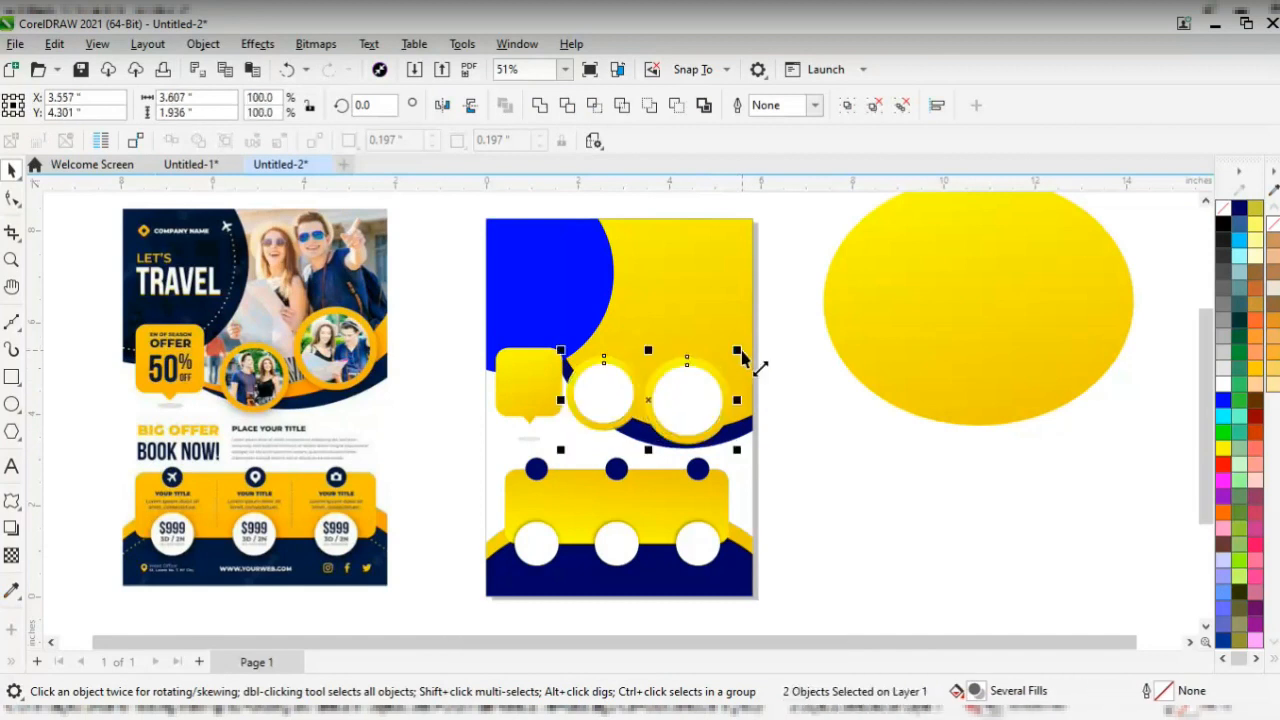
key("Right")
key("Right")
key("Right")
key("Right")
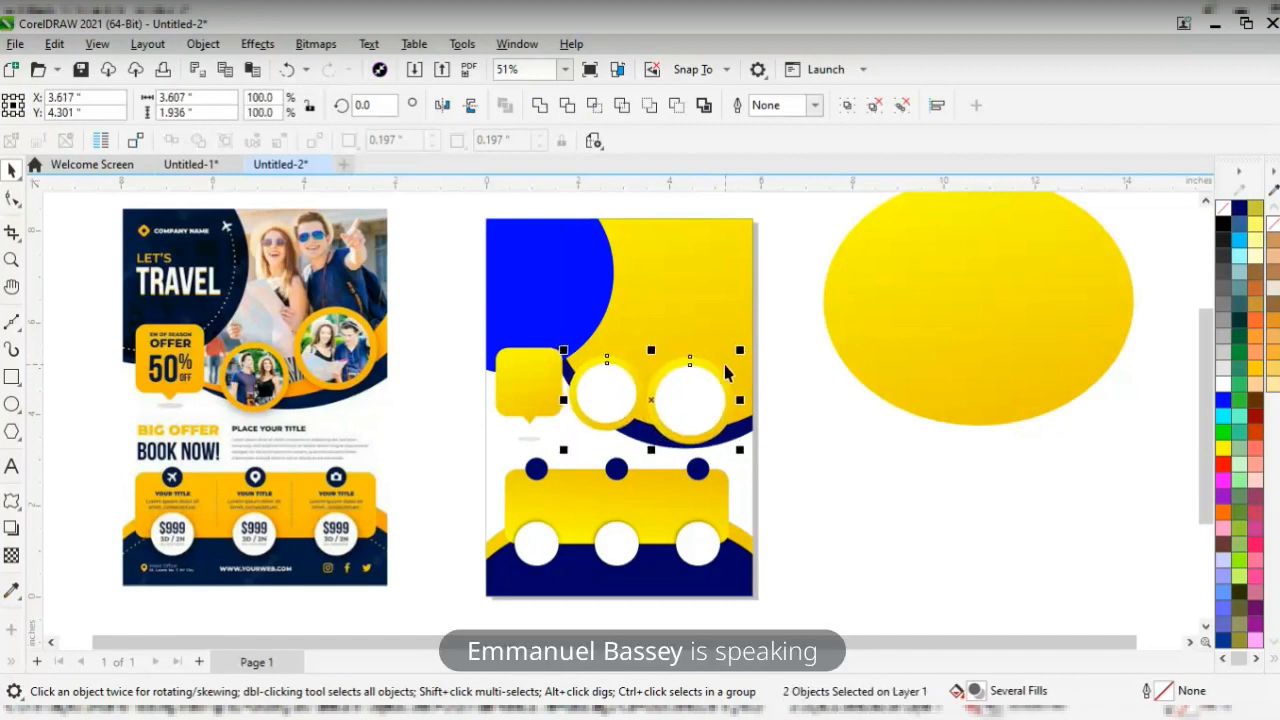
key("Right")
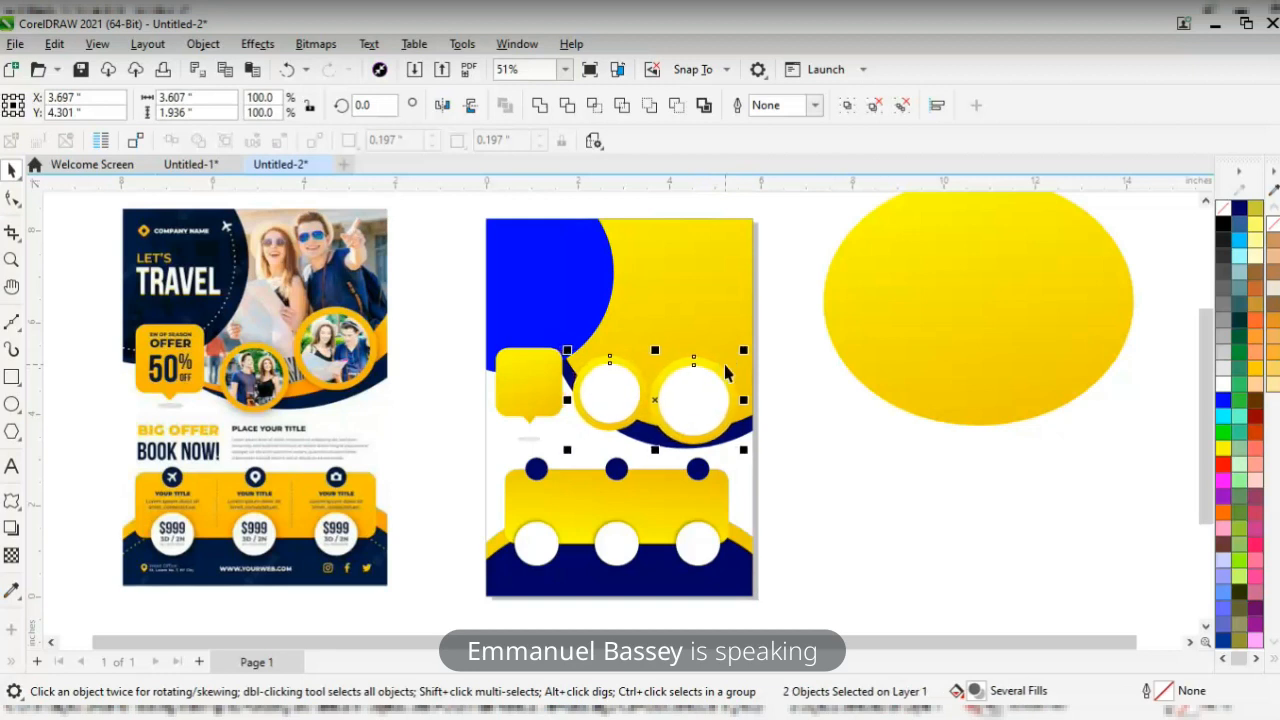
left_click(805, 423)
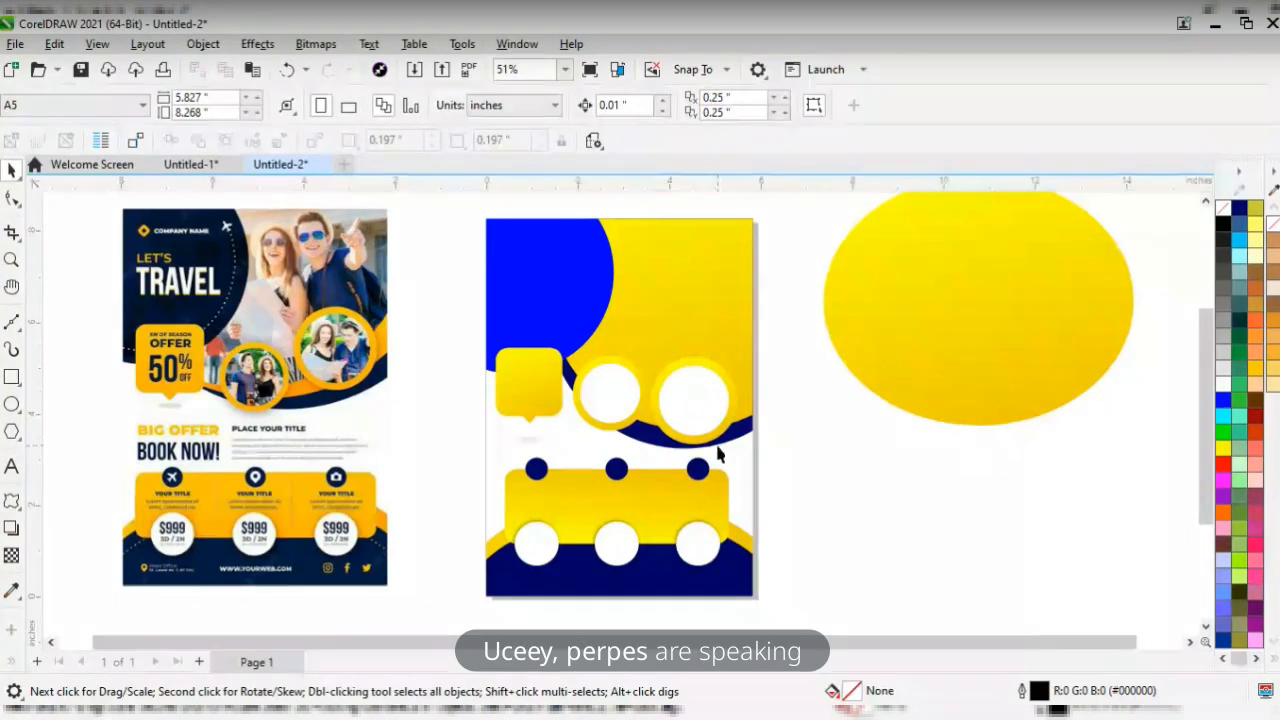
- Inside the page's clipped background, shorten the large yellow ellipse from below and the navy ellipse behind it to about 5.51 in tall
double_click(694, 316)
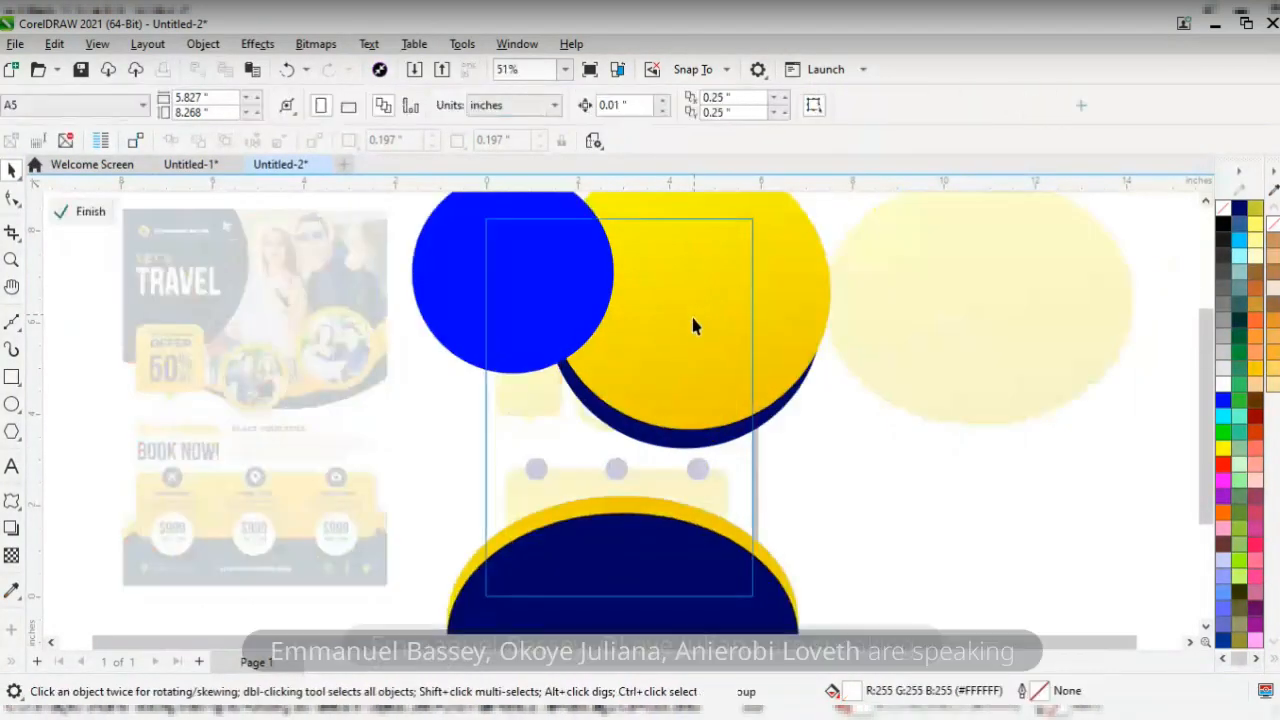
left_click(694, 335)
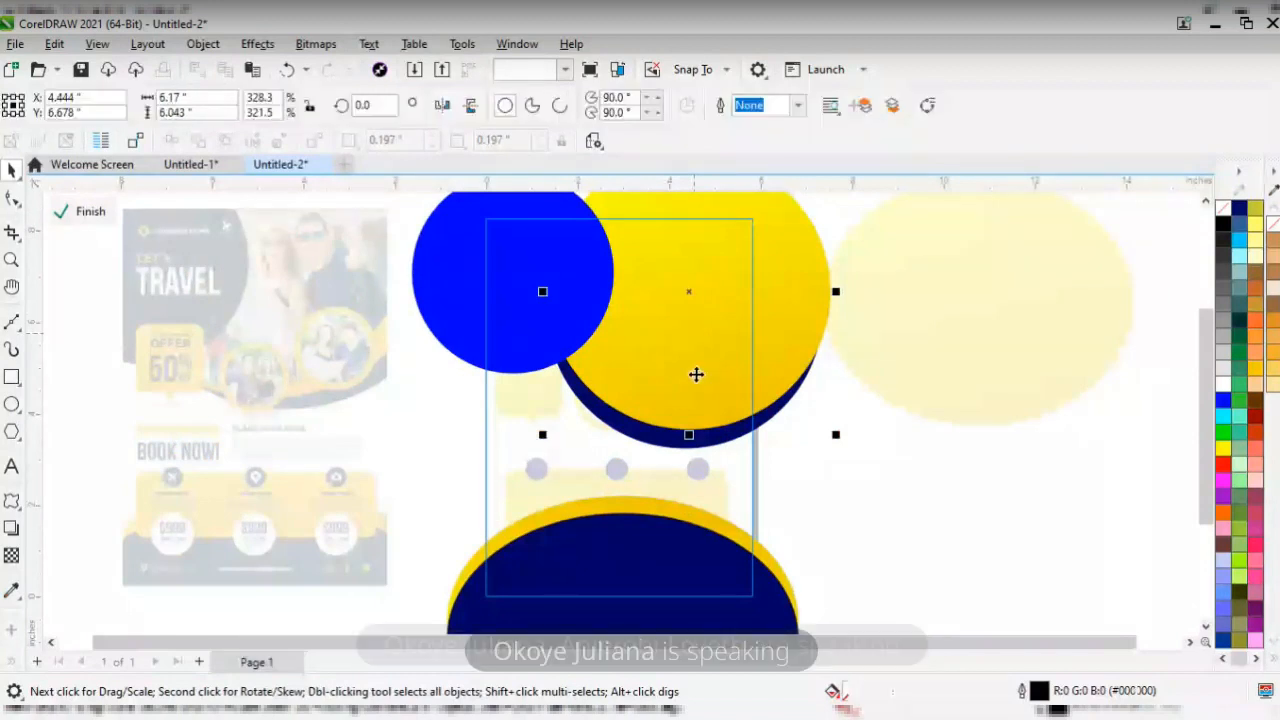
left_click(689, 430)
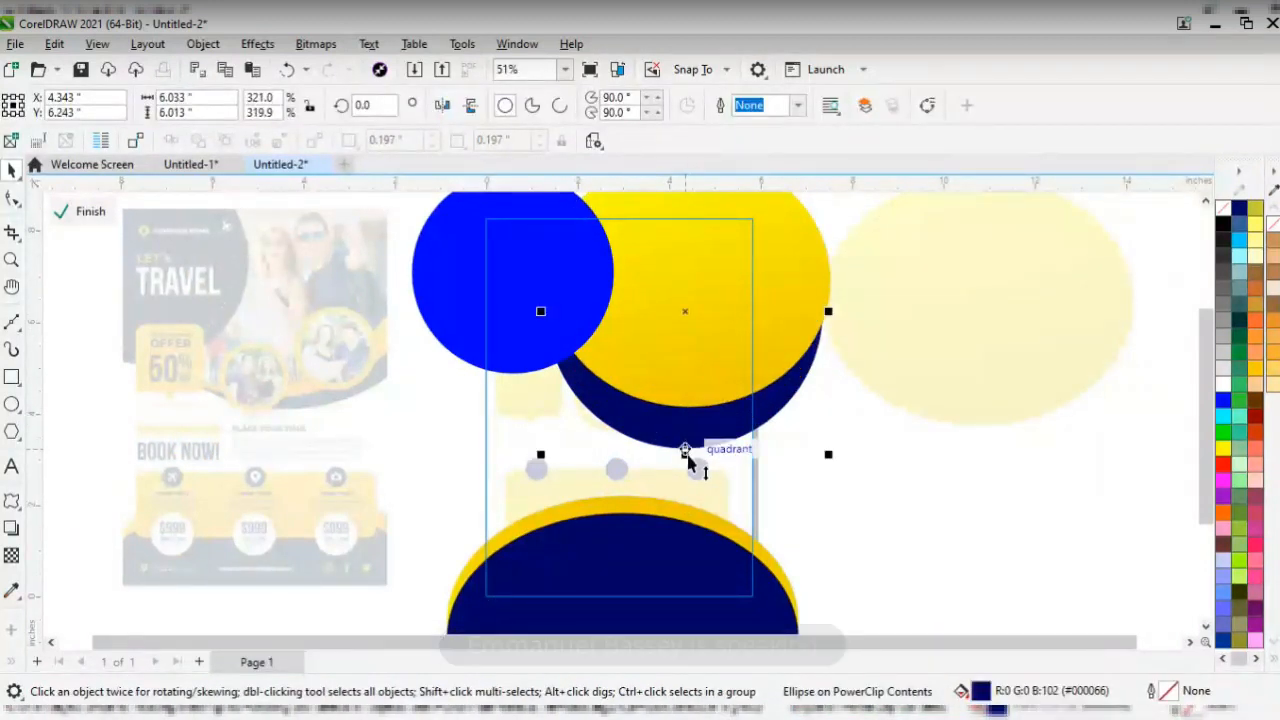
left_click_drag(685, 454, 686, 431)
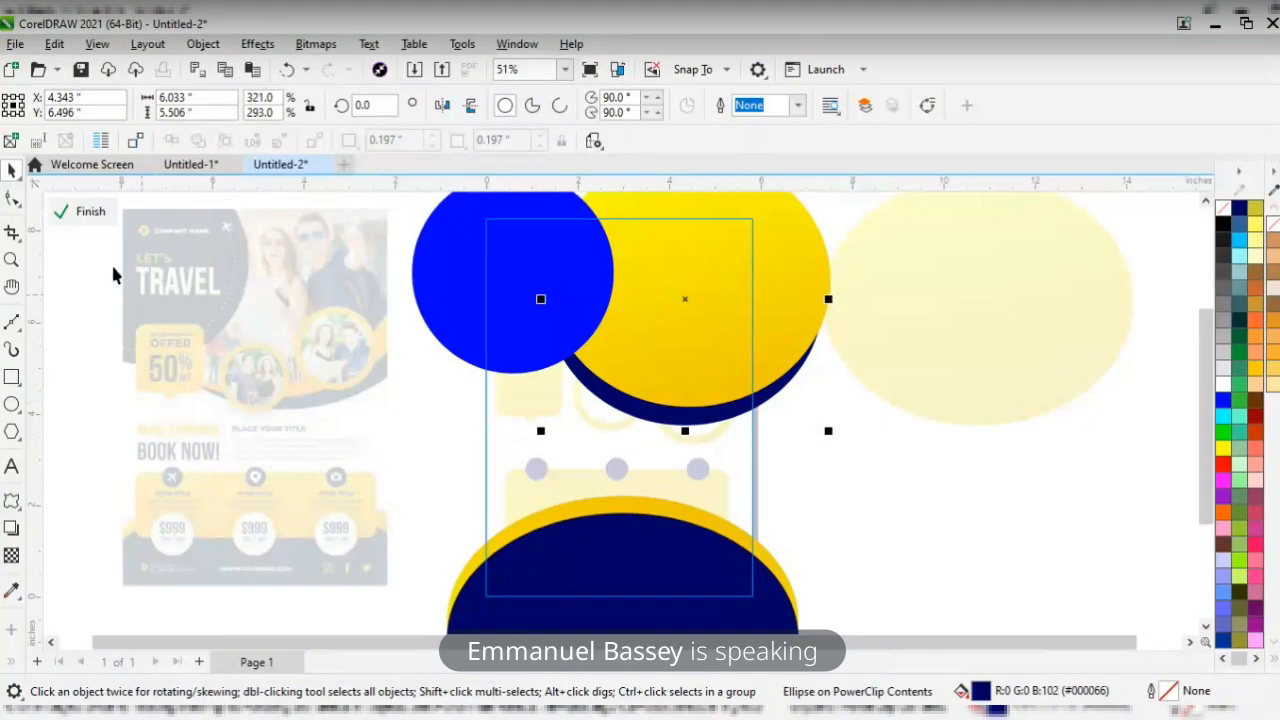
left_click(104, 213)
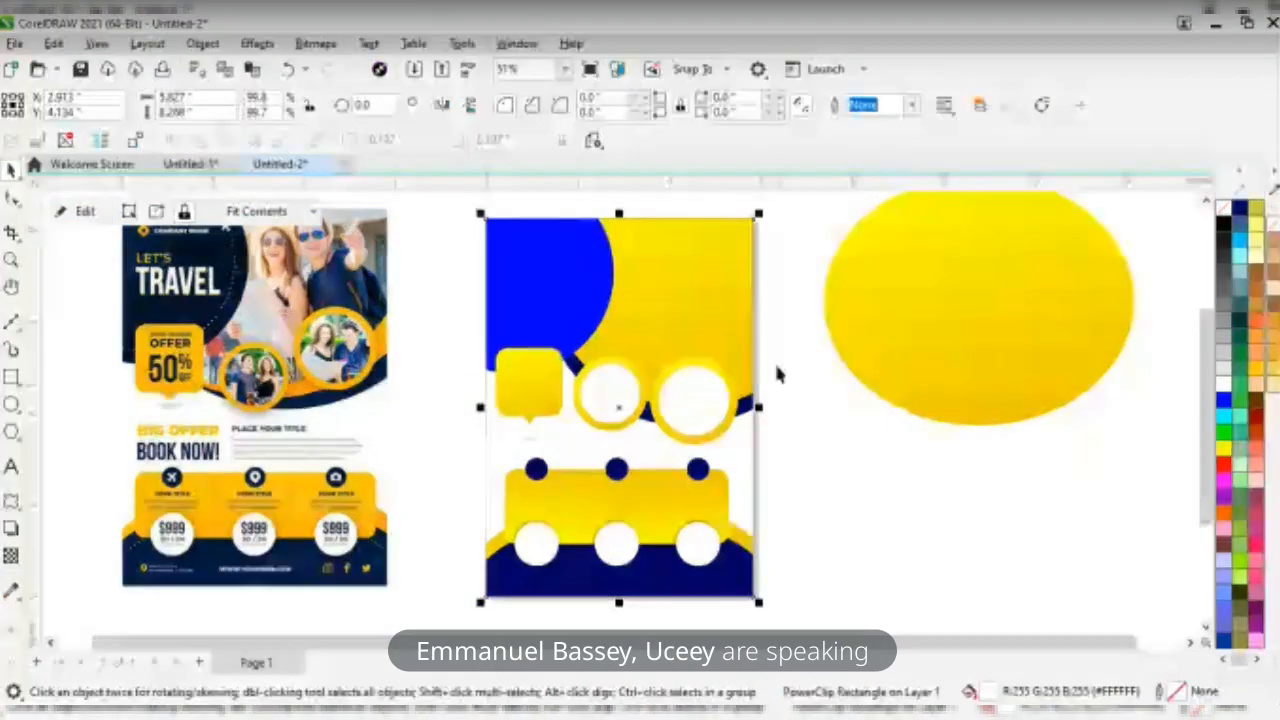
- Select the two yellow-ringed white circles together and nudge them up about 0.24 in
left_click_drag(773, 332, 563, 460)
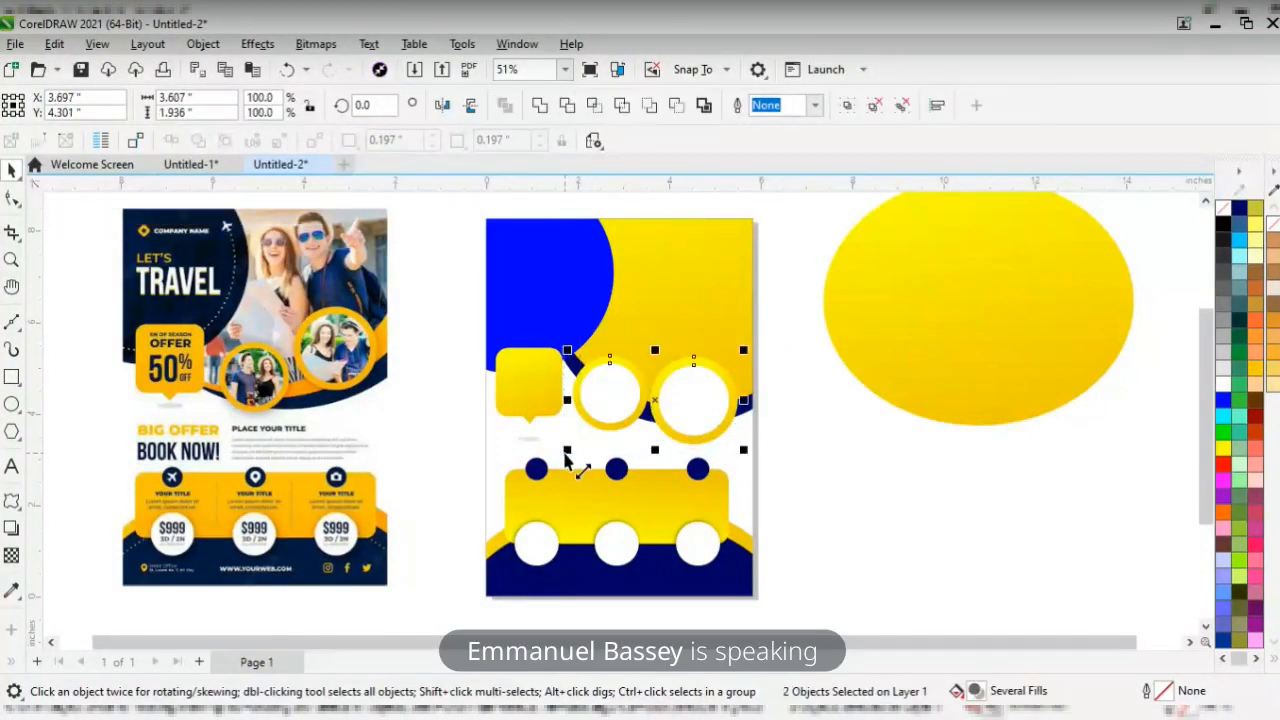
key("Up")
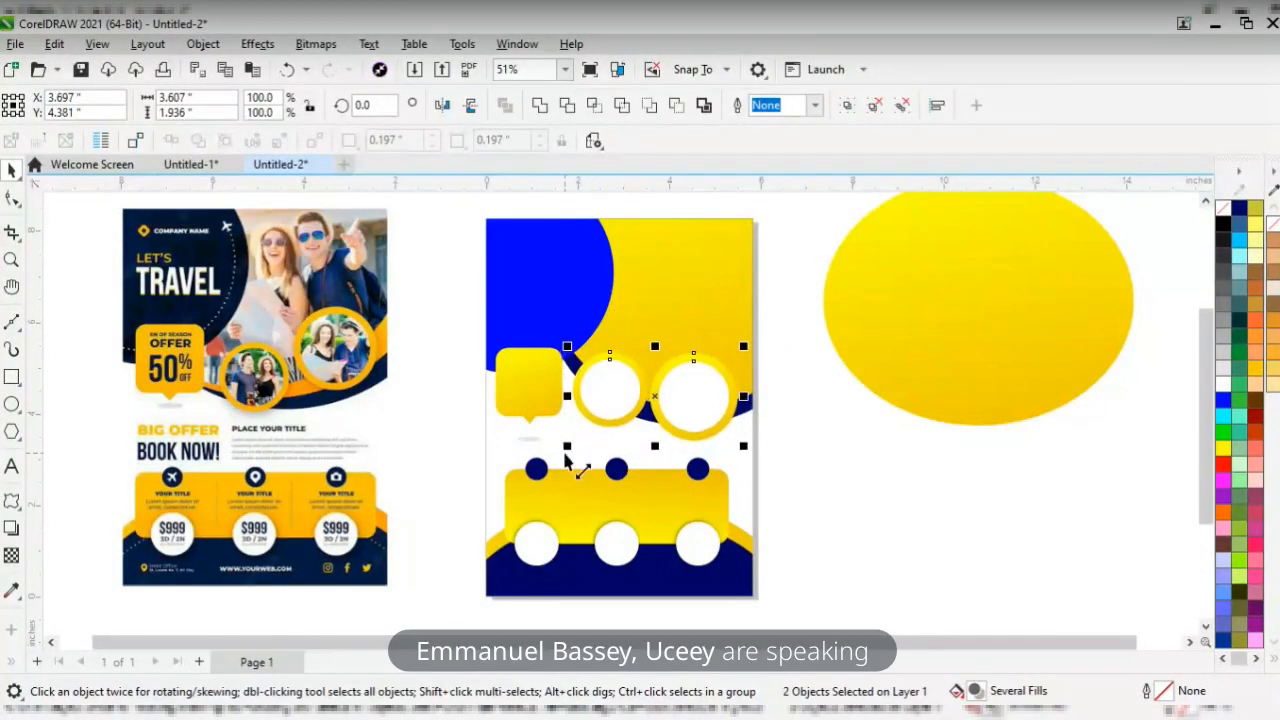
key("Up")
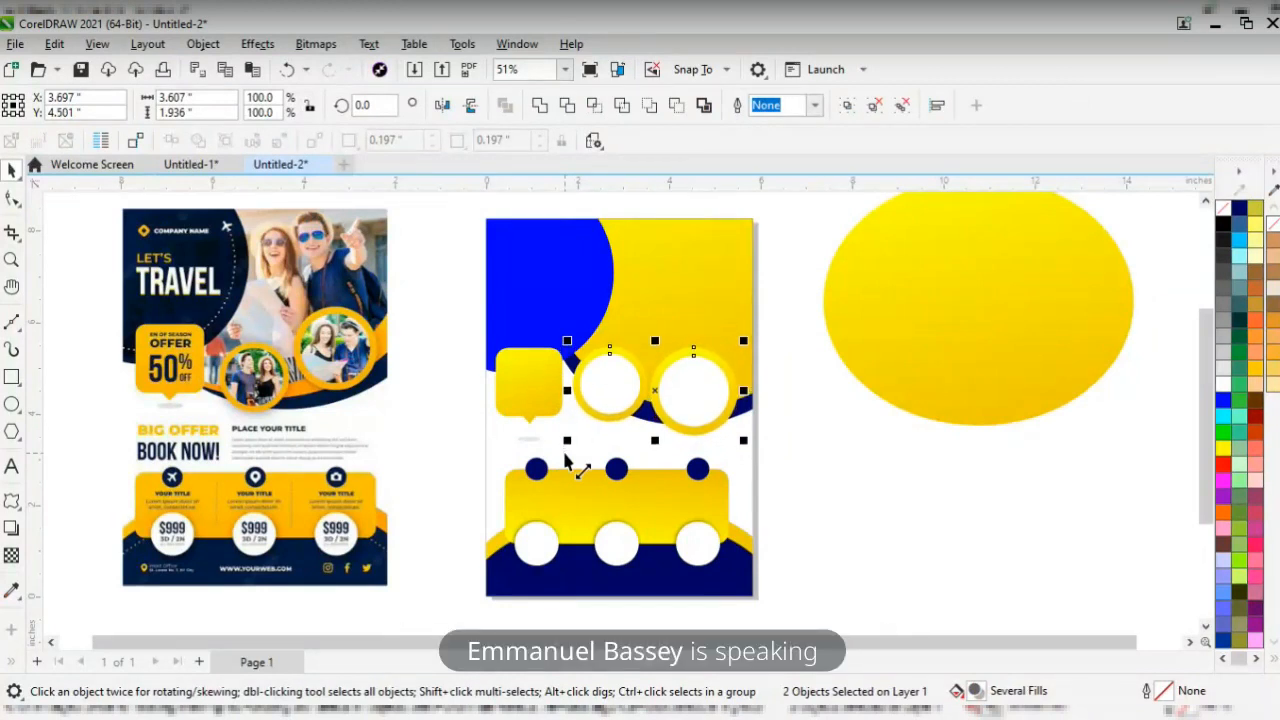
key("Up")
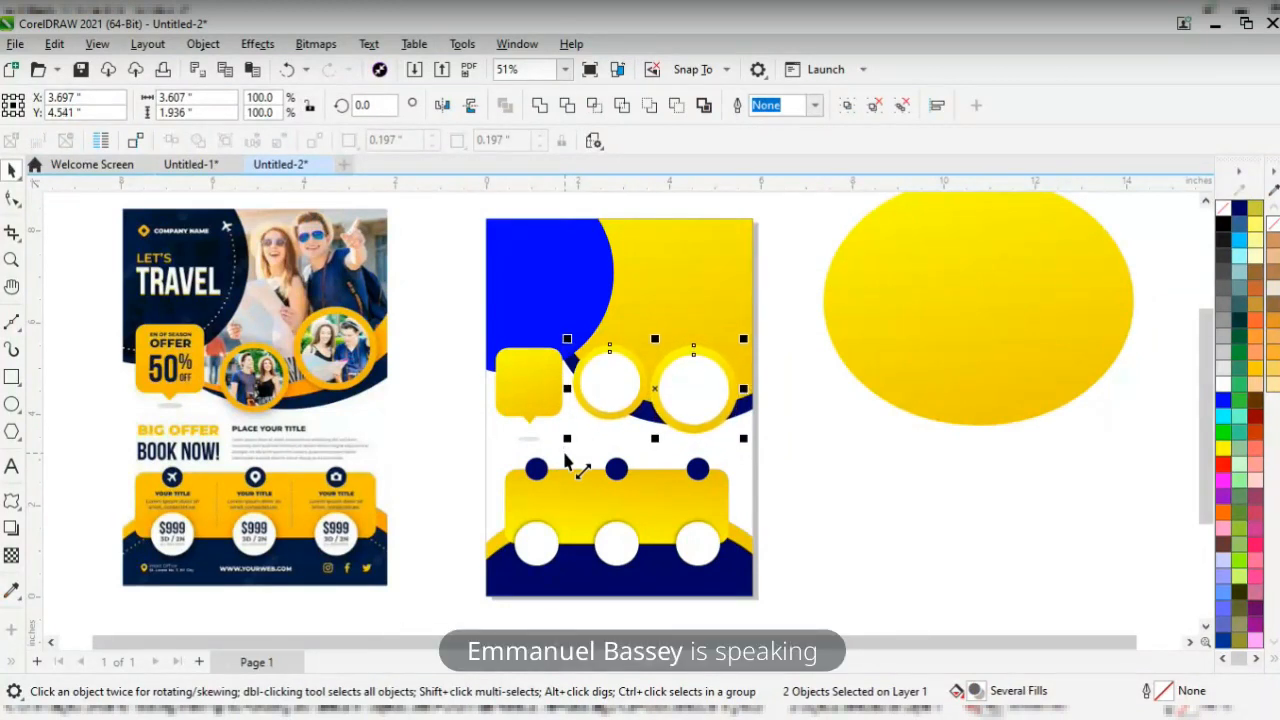
- Inside the clipped background, shorten the yellow ellipse to about 5.29 in tall and the navy ellipse behind it to about 5.2 in
double_click(670, 320)
left_click(679, 331)
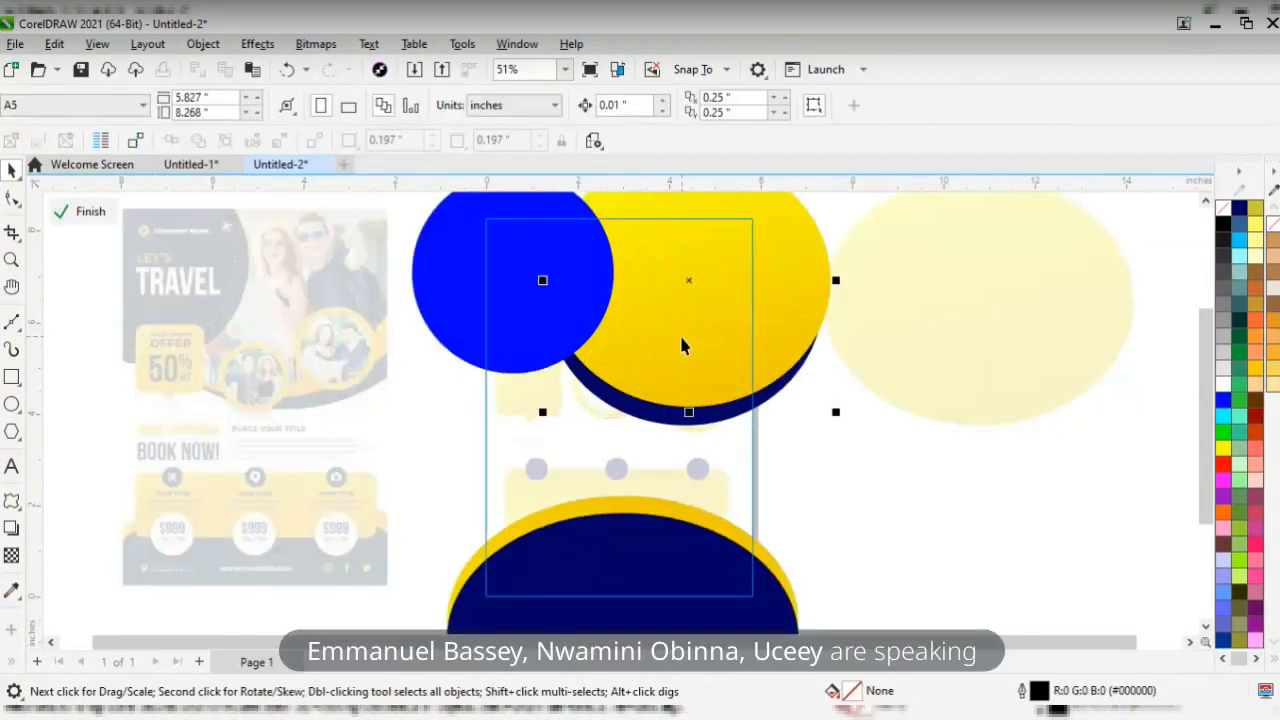
left_click_drag(688, 411, 690, 401)
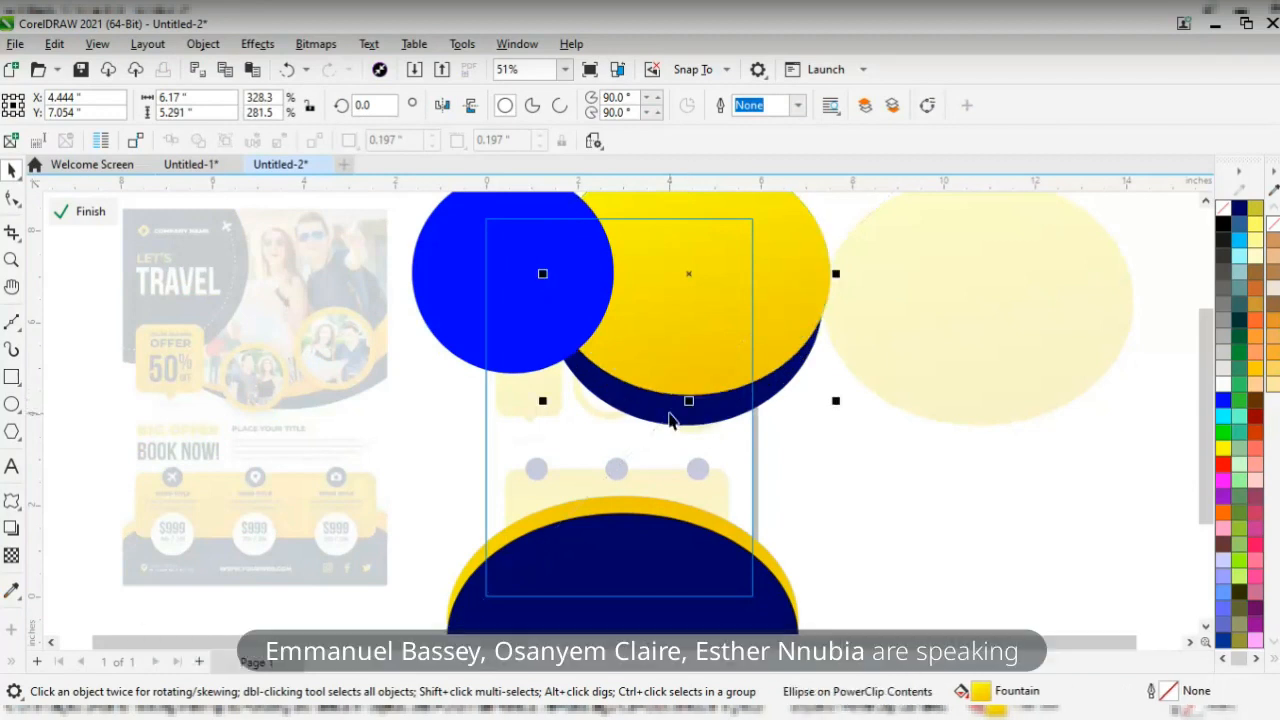
left_click(686, 415)
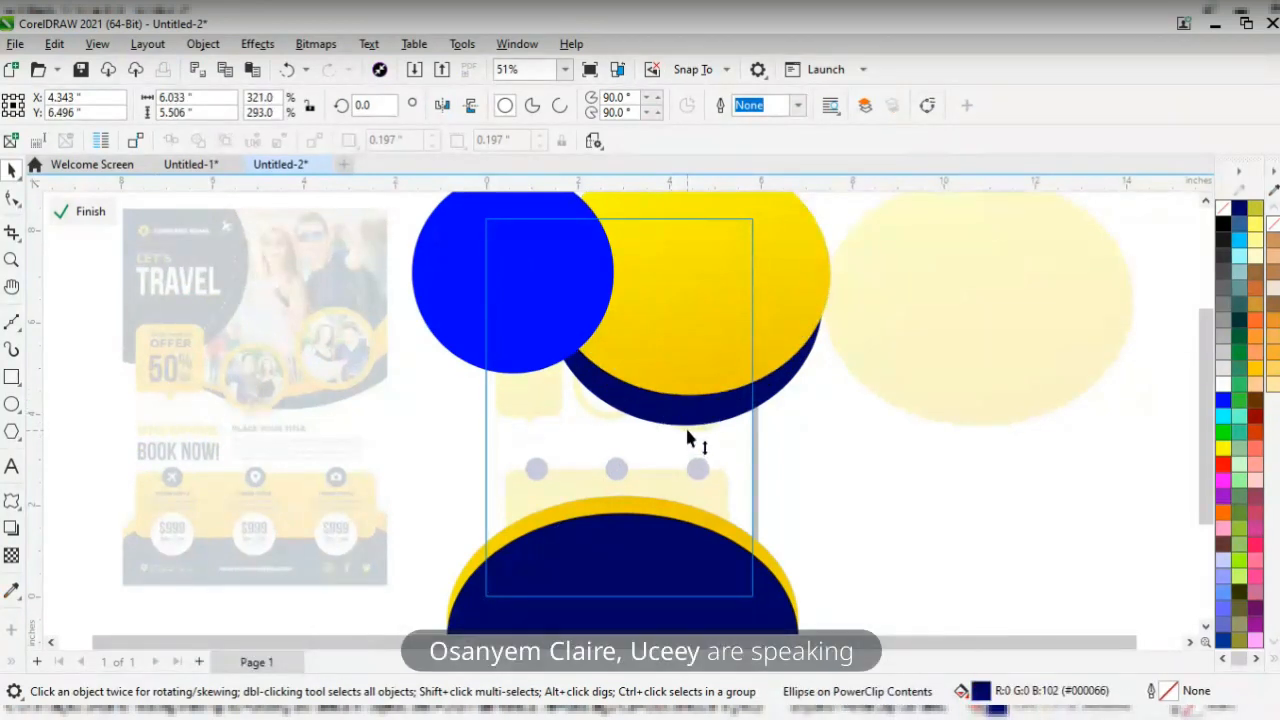
left_click_drag(686, 424, 686, 422)
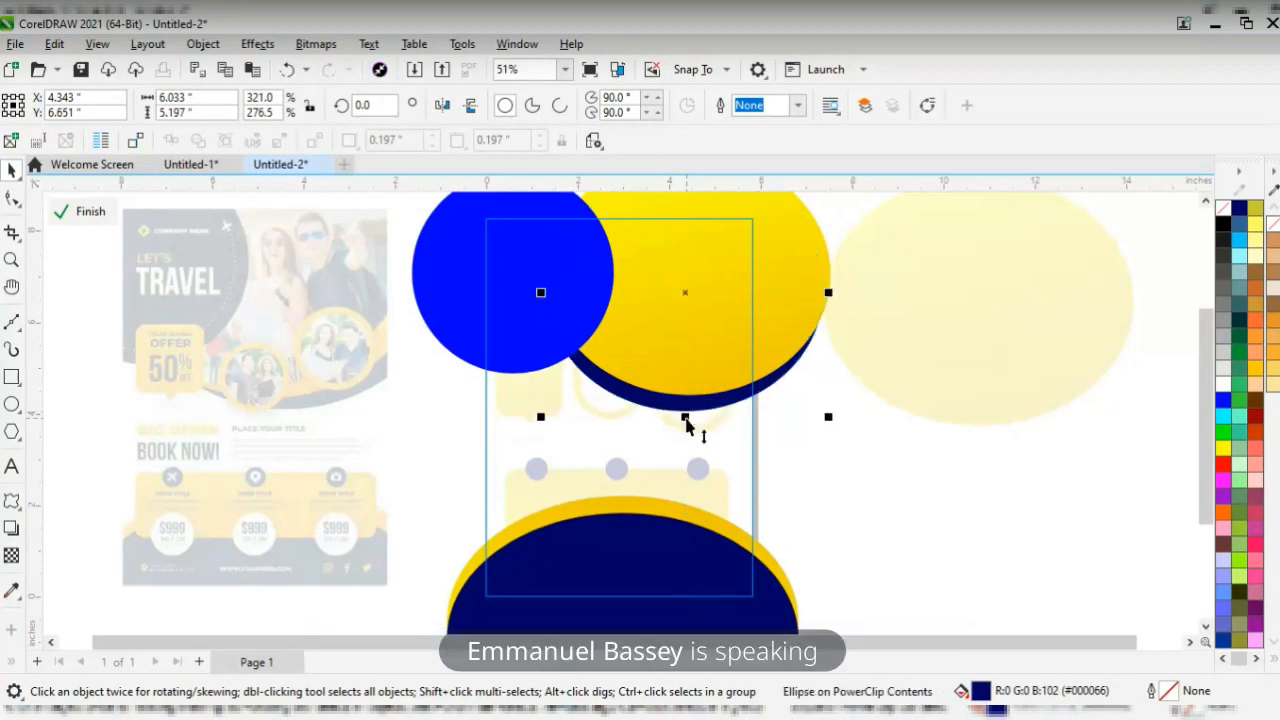
- Nudge the navy ellipse about 0.17 in right and 0.02 in down beneath the yellow ellipse, and finish editing the clipped background
key("Right")
key("Right")
key("Right")
key("Right")
key("Right")
key("Right")
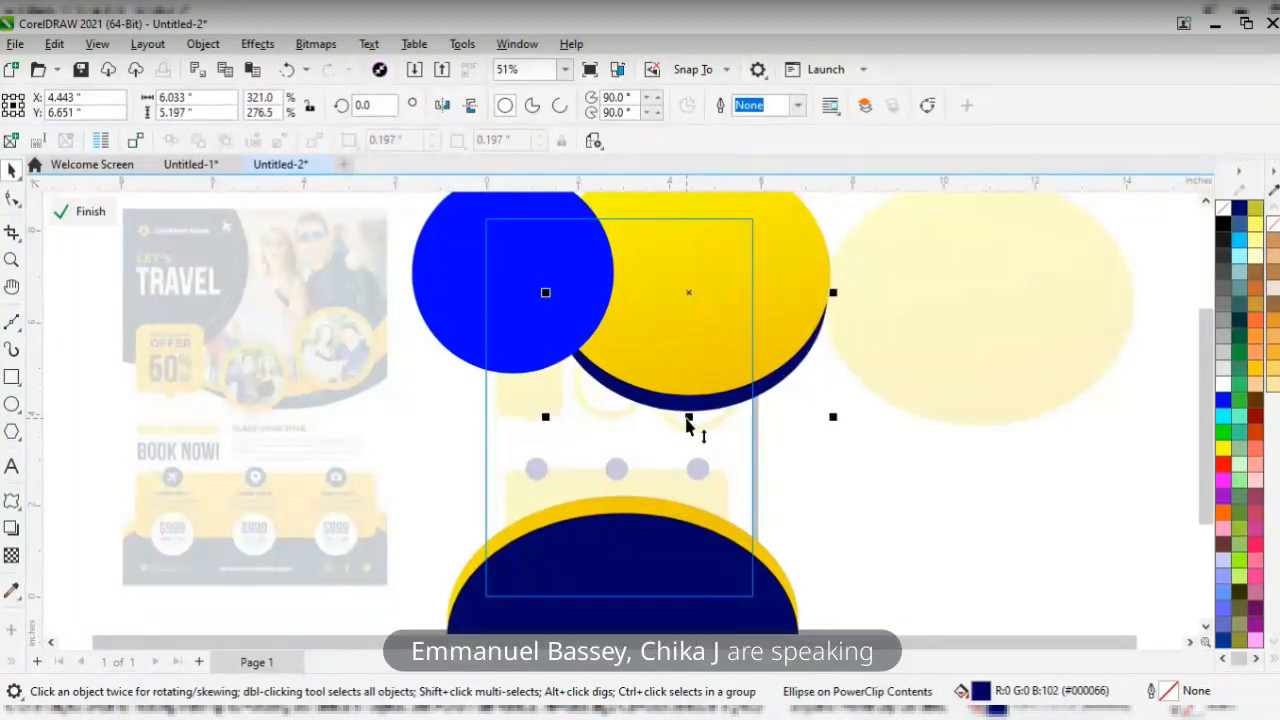
key("Right")
key("Right")
key("Right")
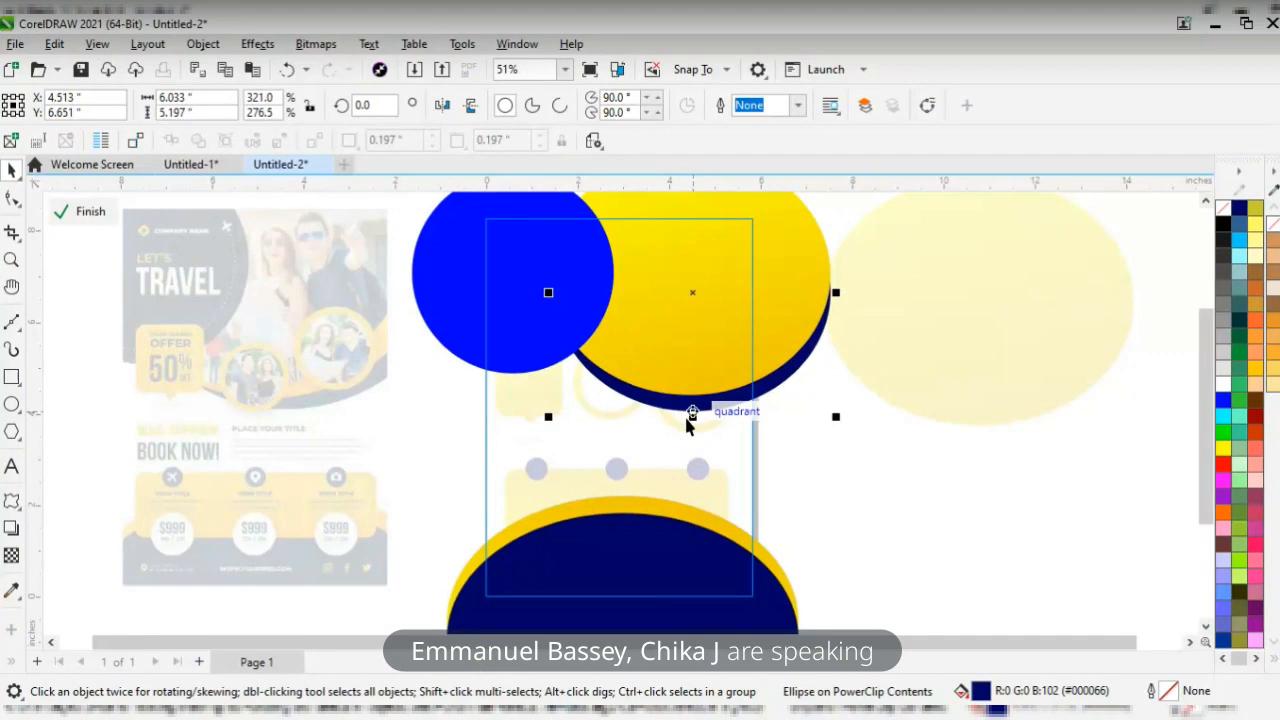
key("Down")
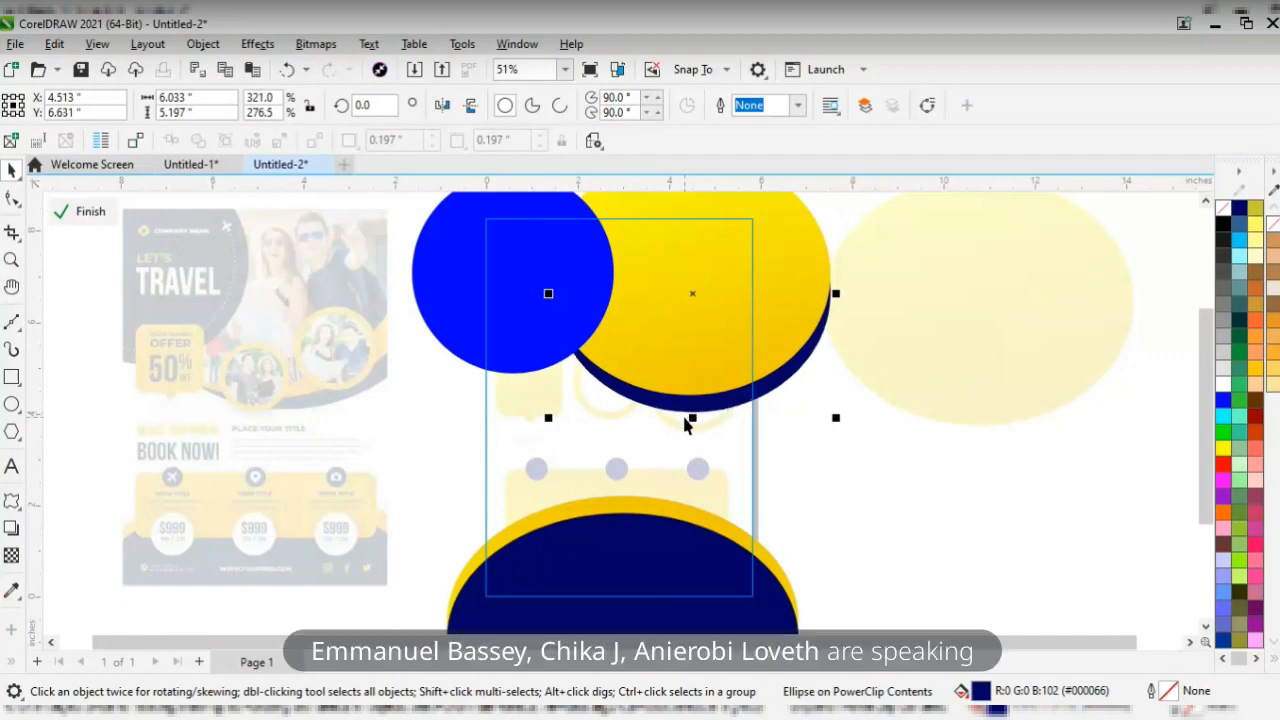
left_click(88, 213)
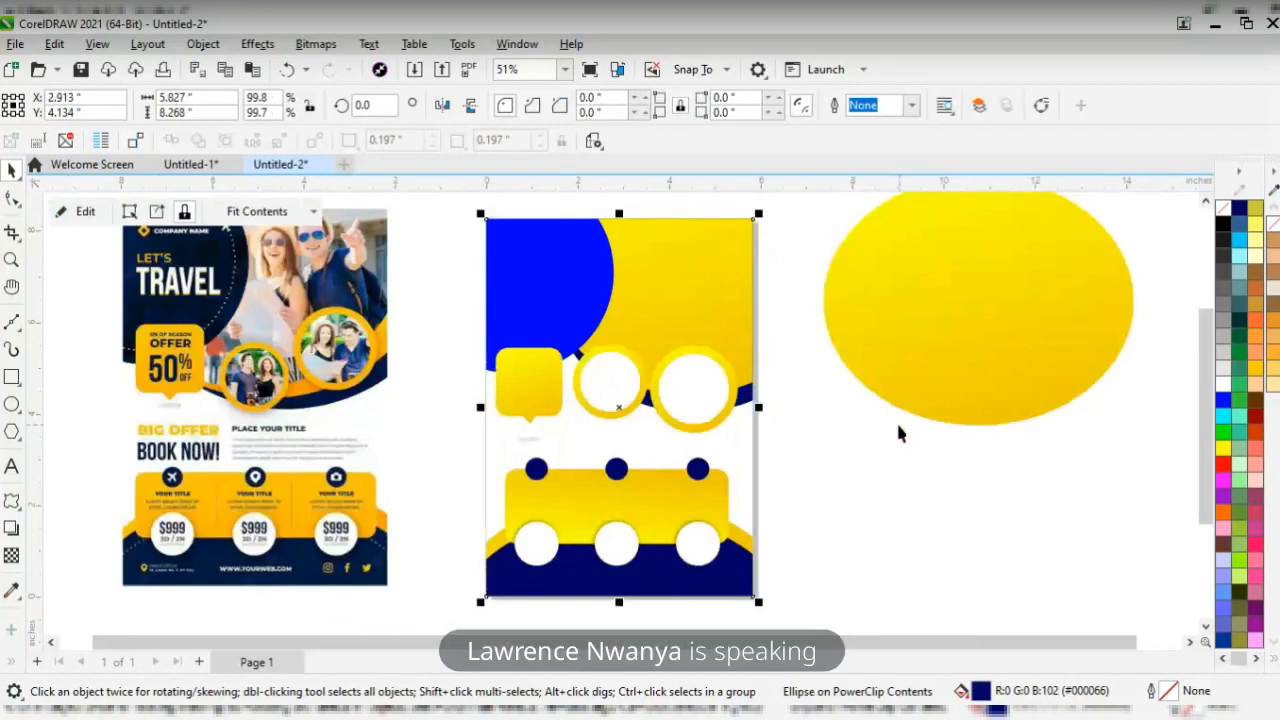
left_click(784, 371)
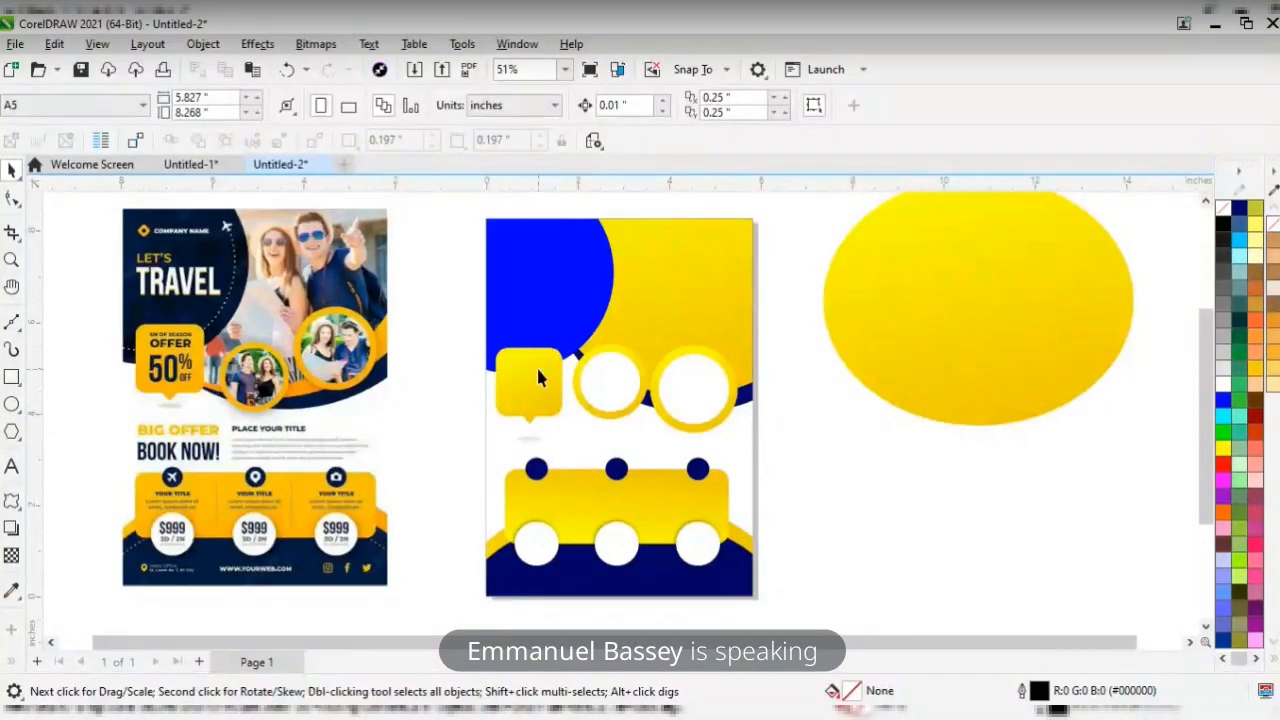
- Recolor the bright blue circle in the clipped background to navy #000066
left_click(580, 298)
double_click(580, 298)
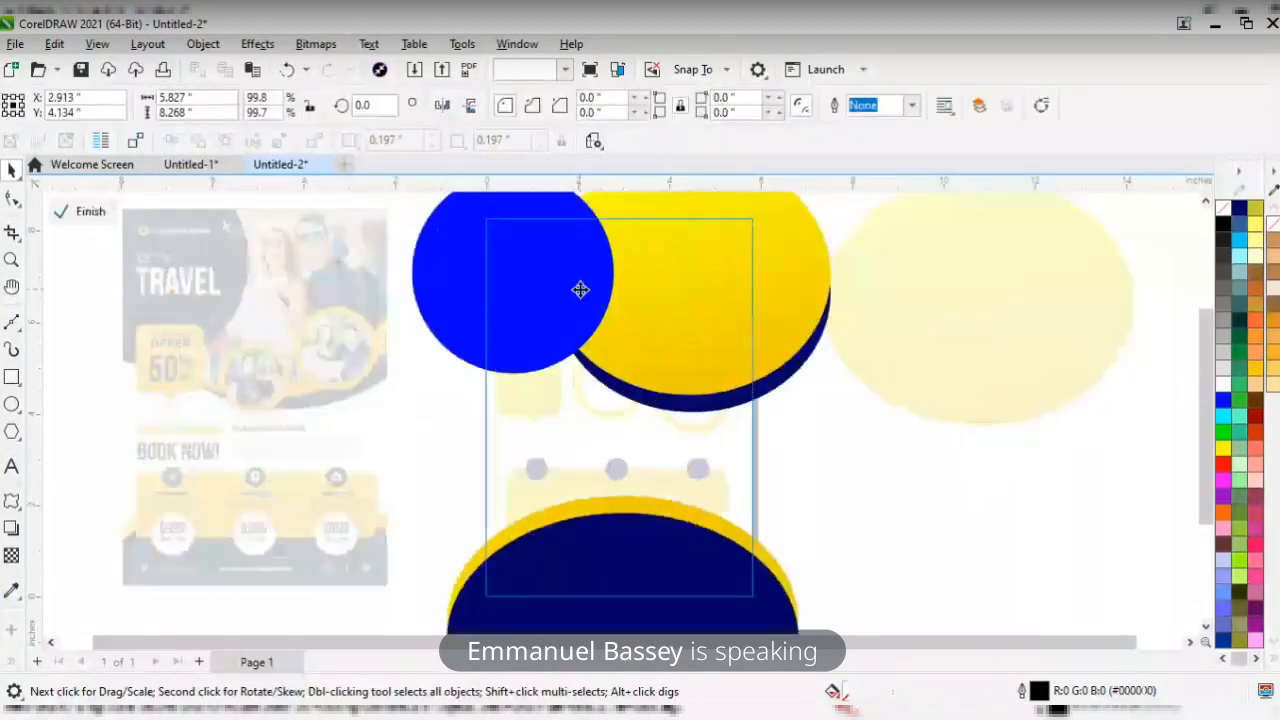
left_click(580, 290)
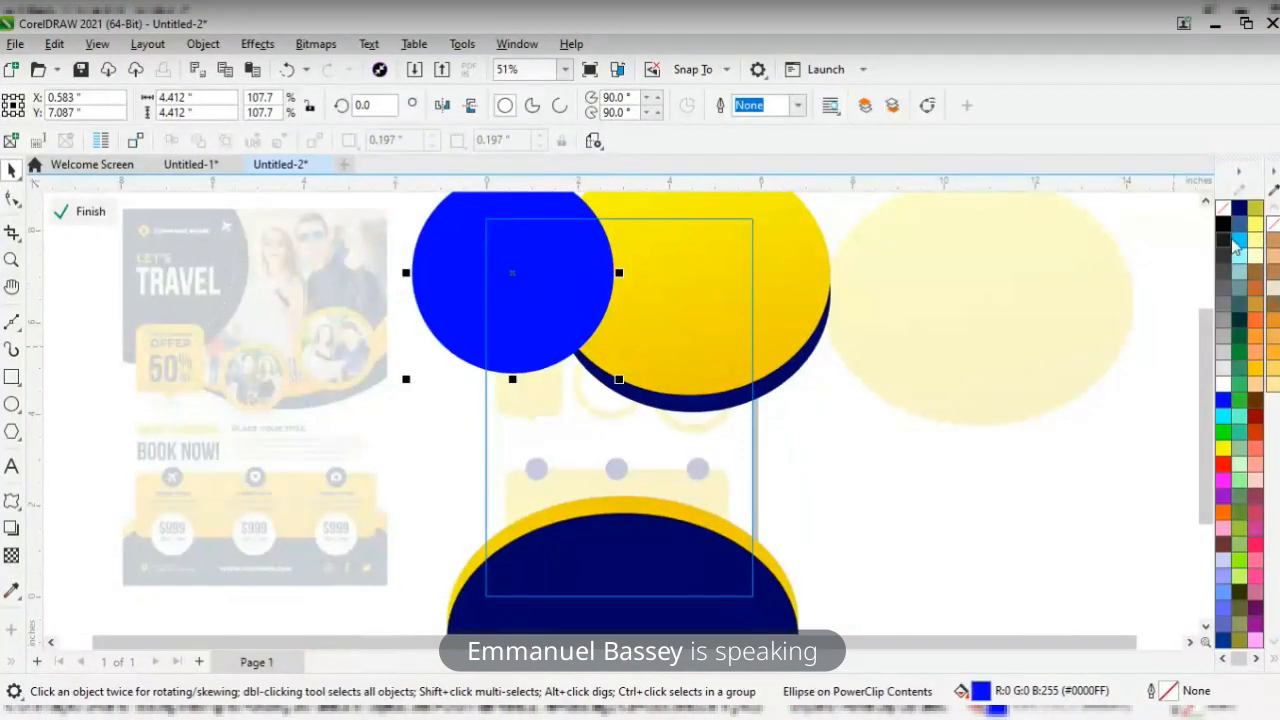
left_click(1241, 207)
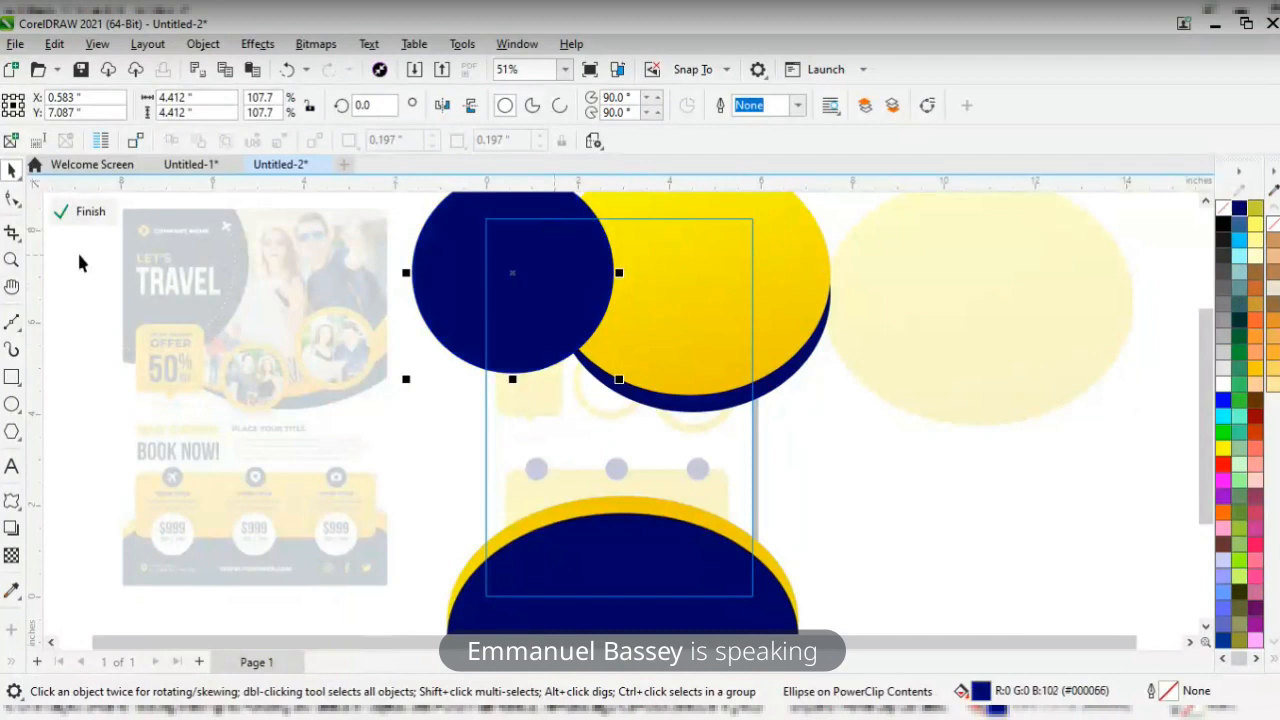
left_click(91, 229)
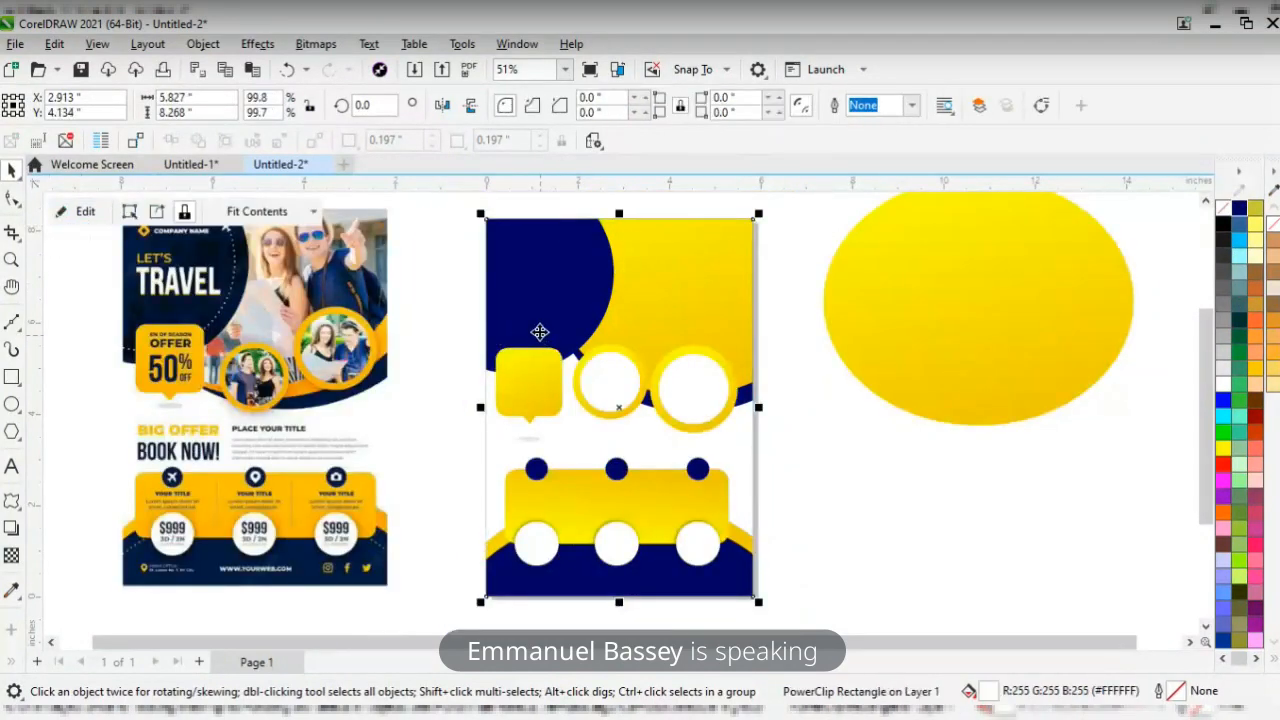
left_click(592, 297, "ctrl")
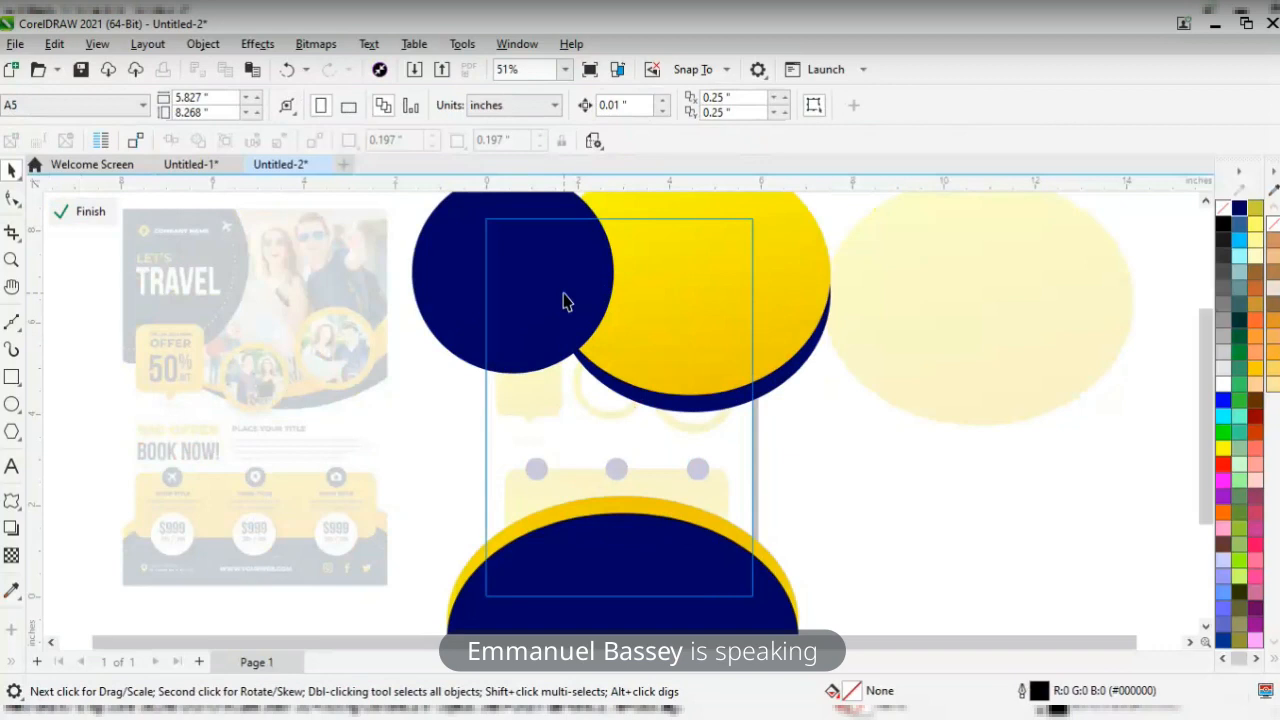
left_click(90, 213)
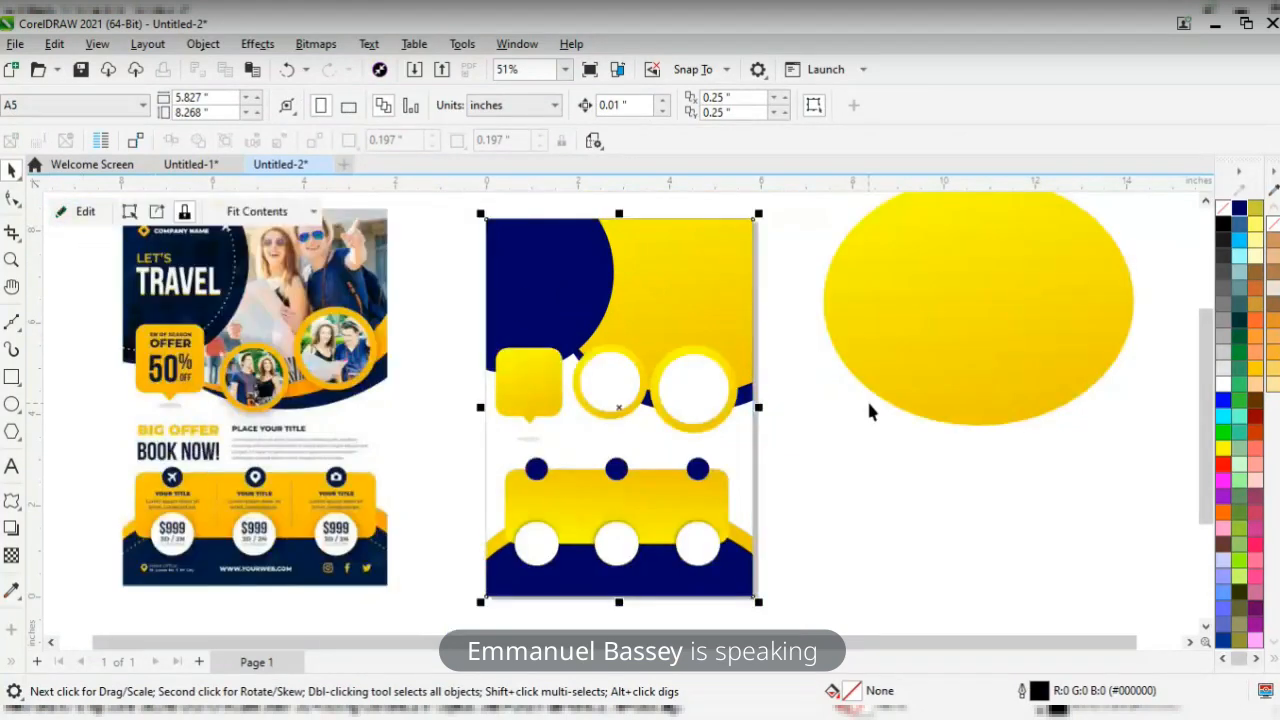
left_click(775, 406)
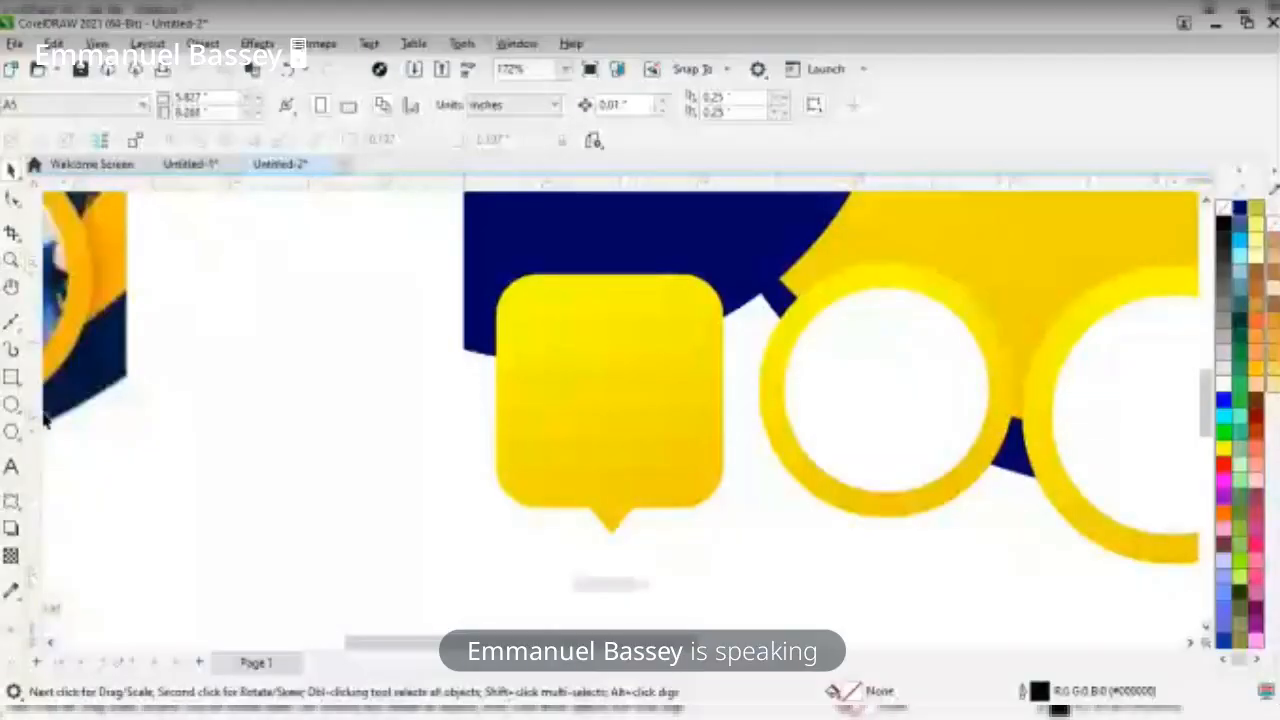
- Add the artistic text "END OF SEASON" in Arial 24 pt, starting in the empty area beside the yellow callout
left_click(11, 466)
left_click(229, 393)
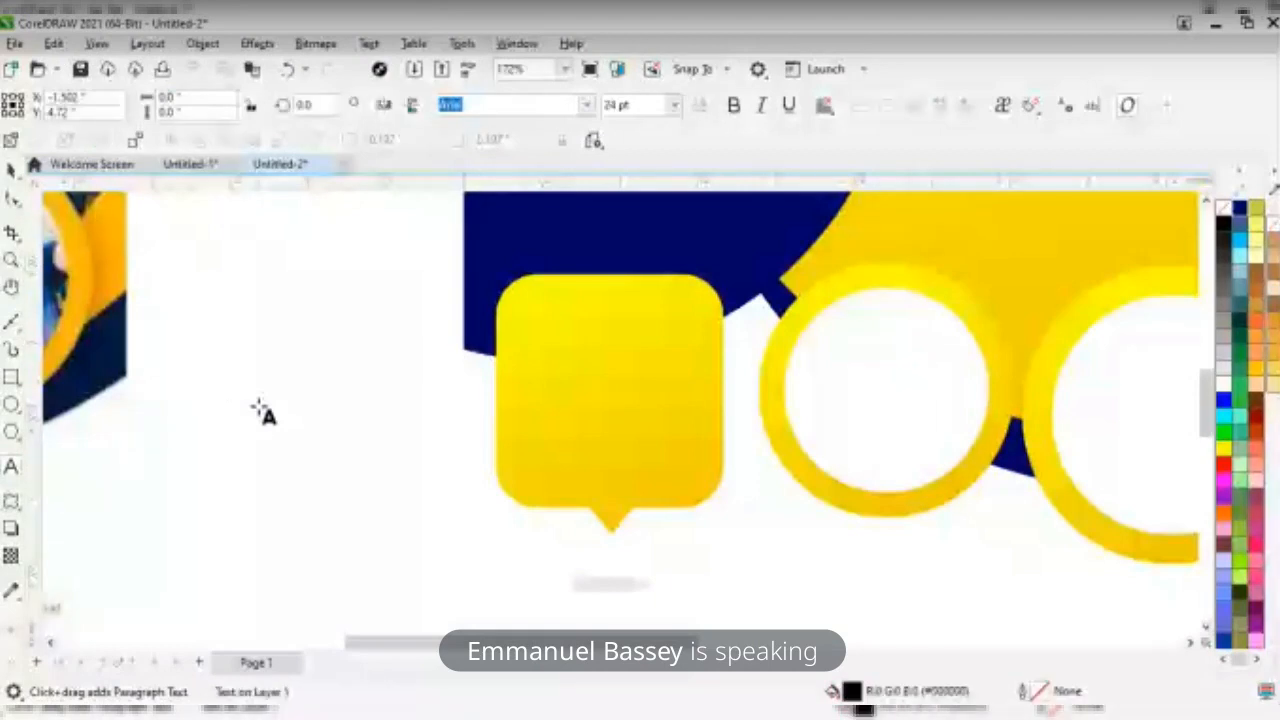
type("end")
key("BackSpace")
key("BackSpace")
key("BackSpace")
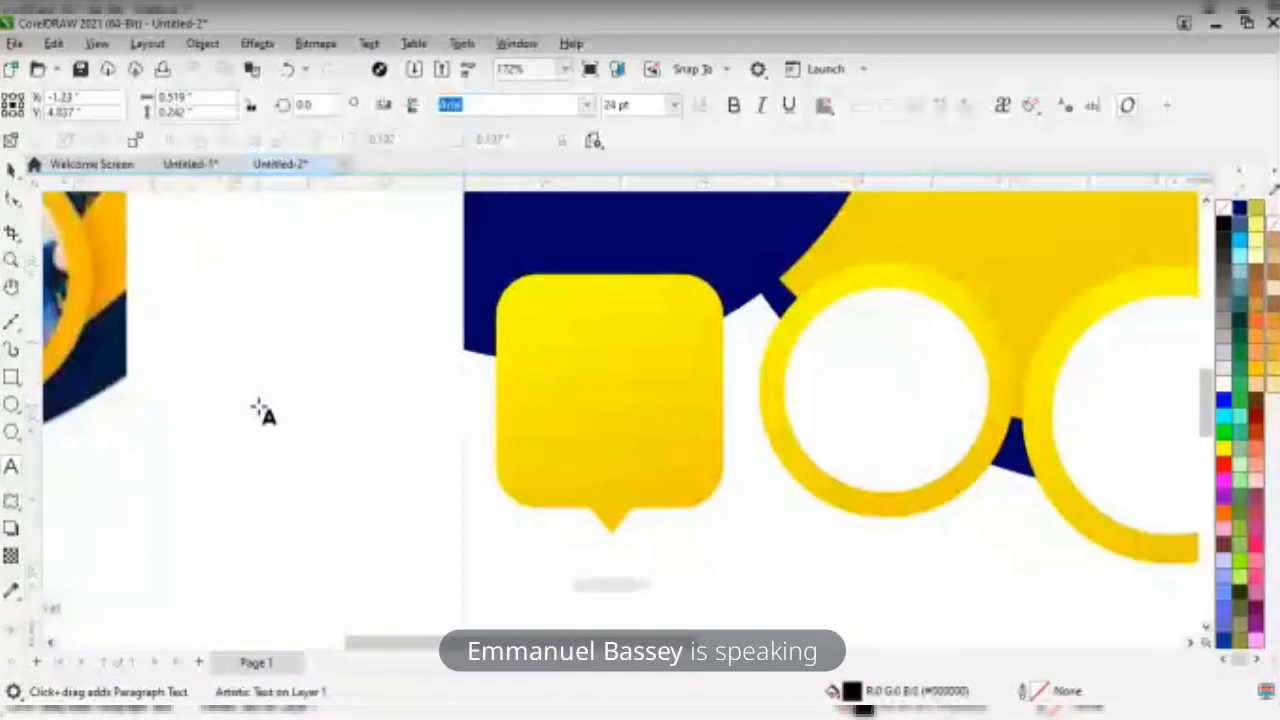
type("END OF SE")
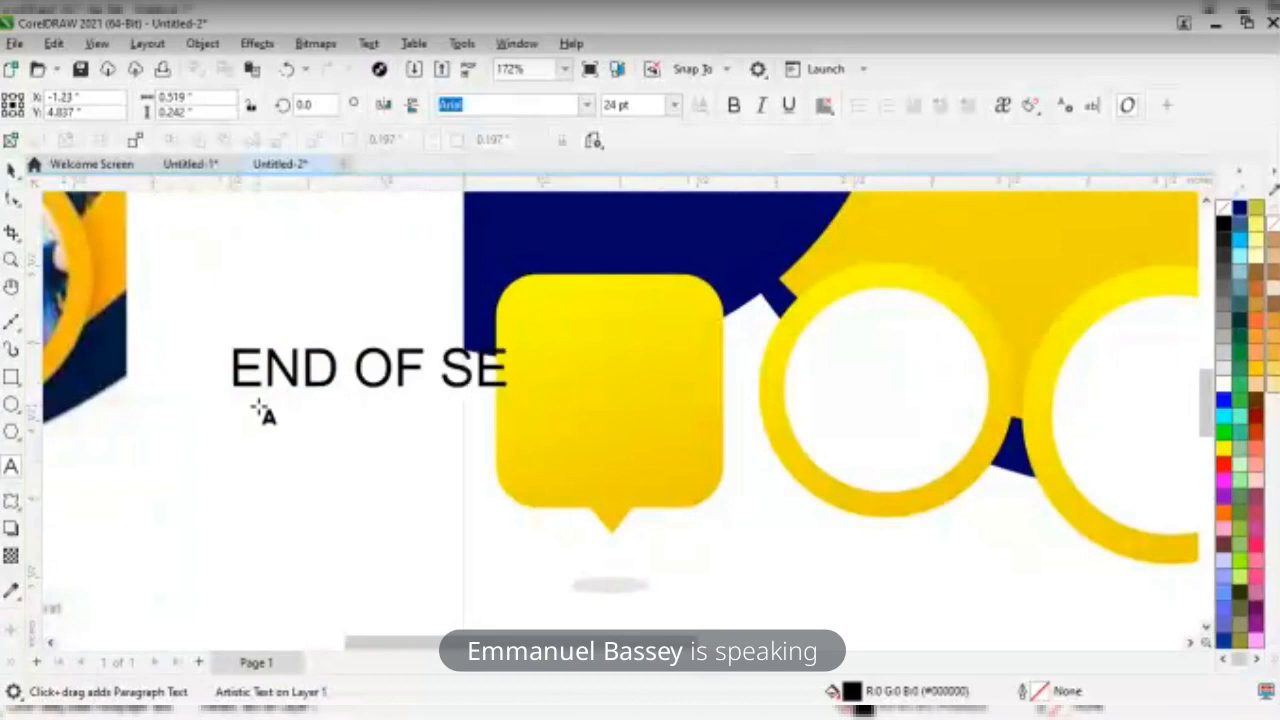
type("ASE")
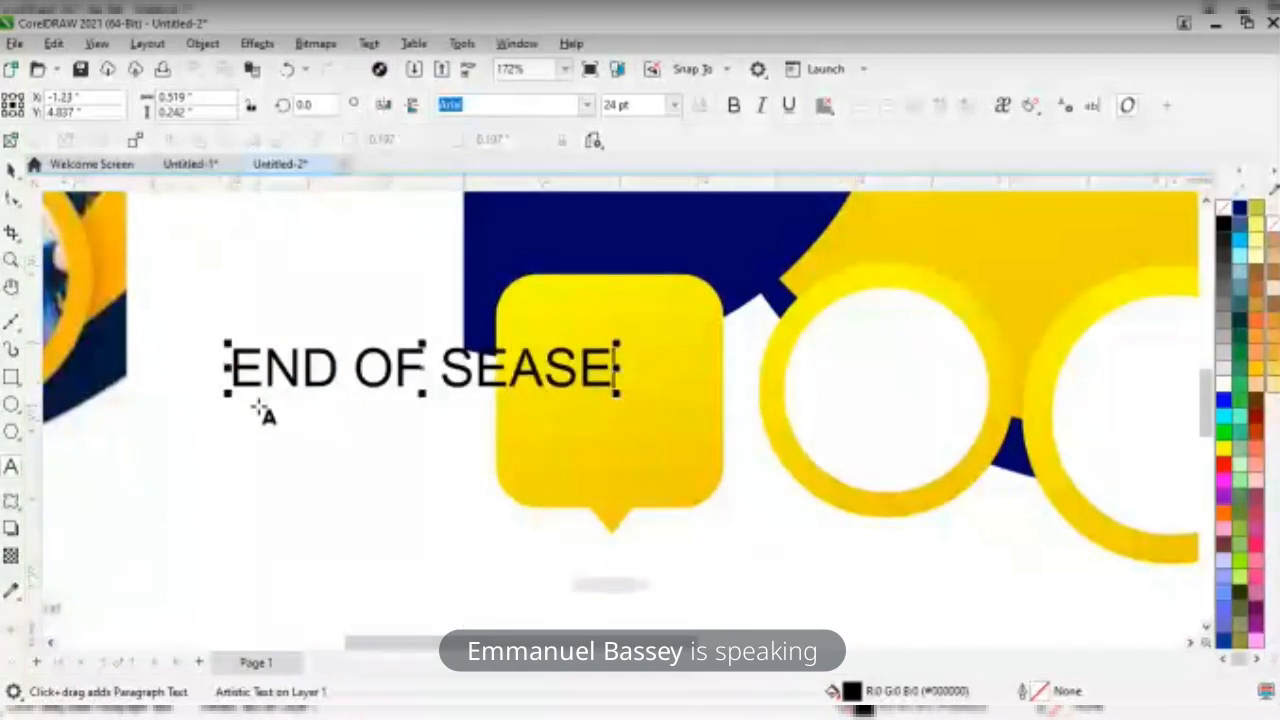
key("BackSpace")
type("ON")
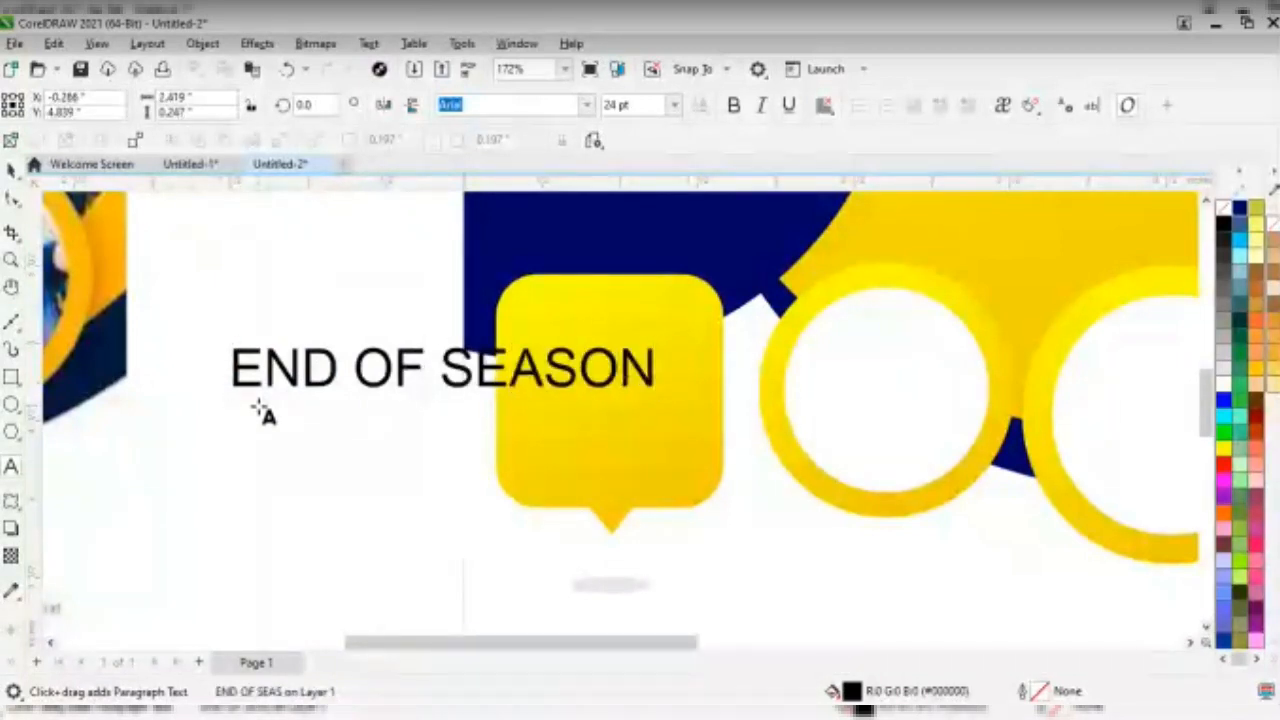
key("ctrl+space")
- Duplicate the "END OF SEASON" text and place the copy directly below the original
key("z")
key("F4")
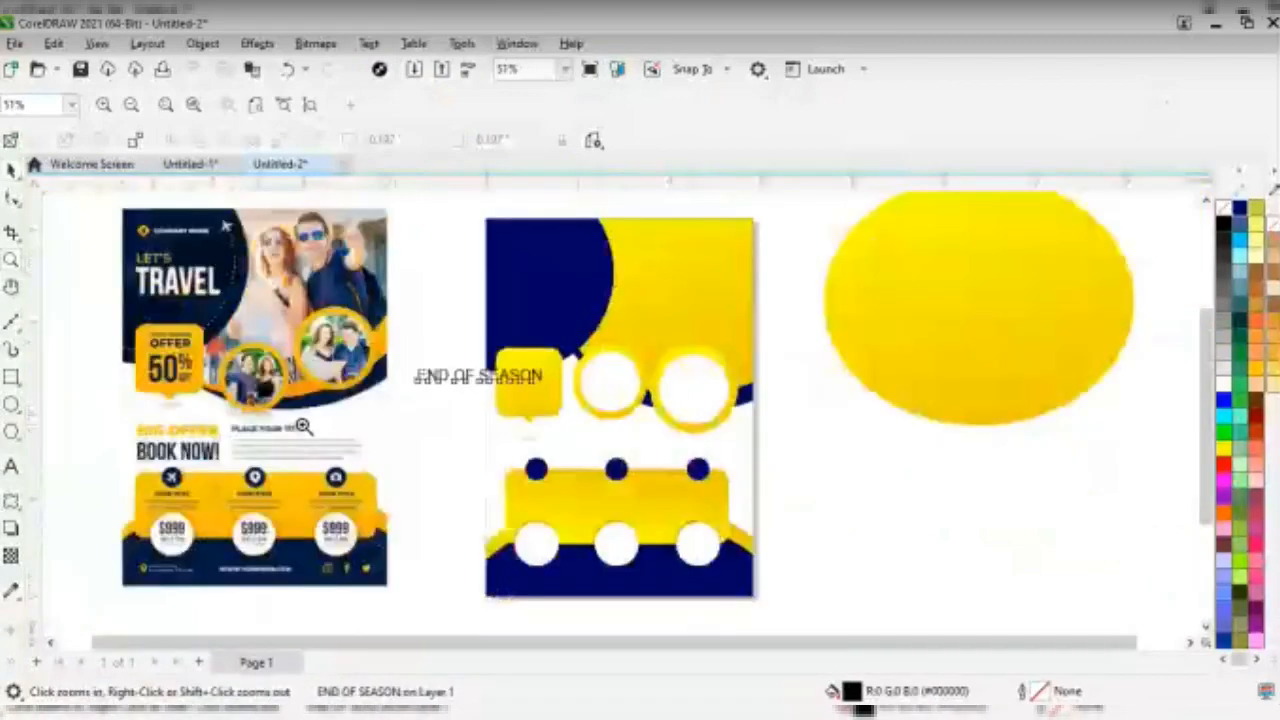
left_click_drag(367, 331, 612, 445)
key("space")
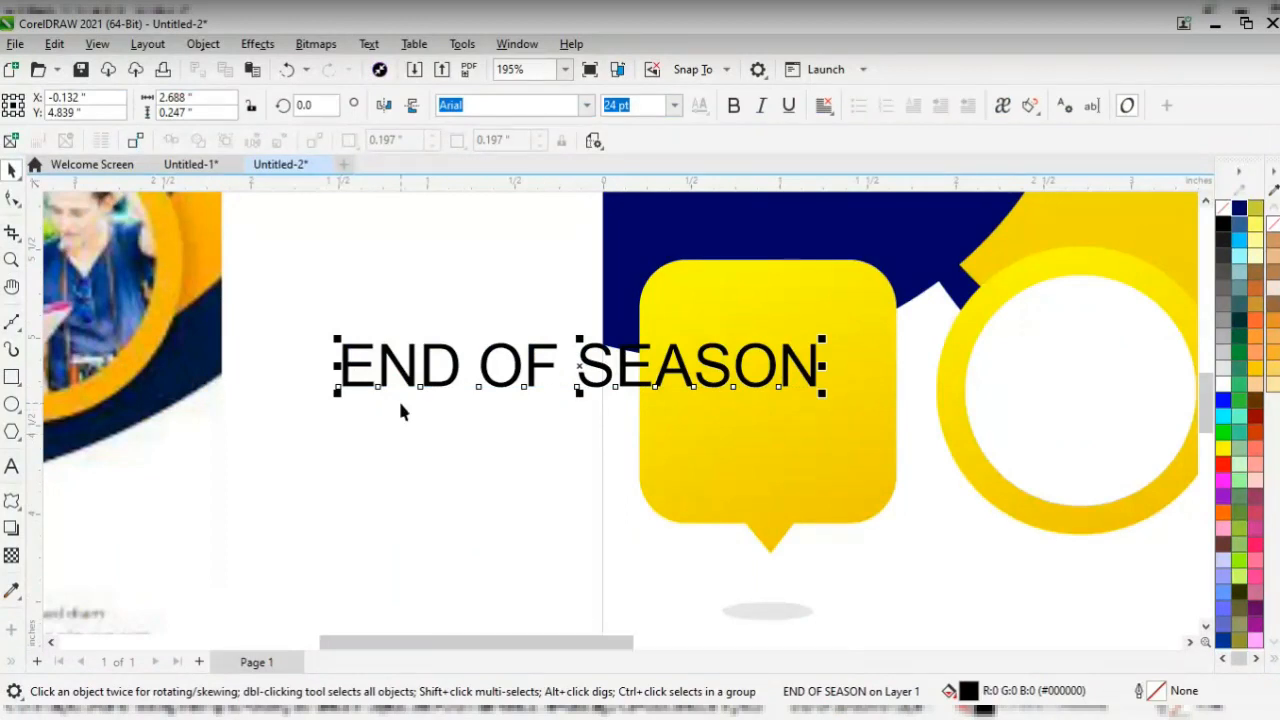
key("ctrl+d")
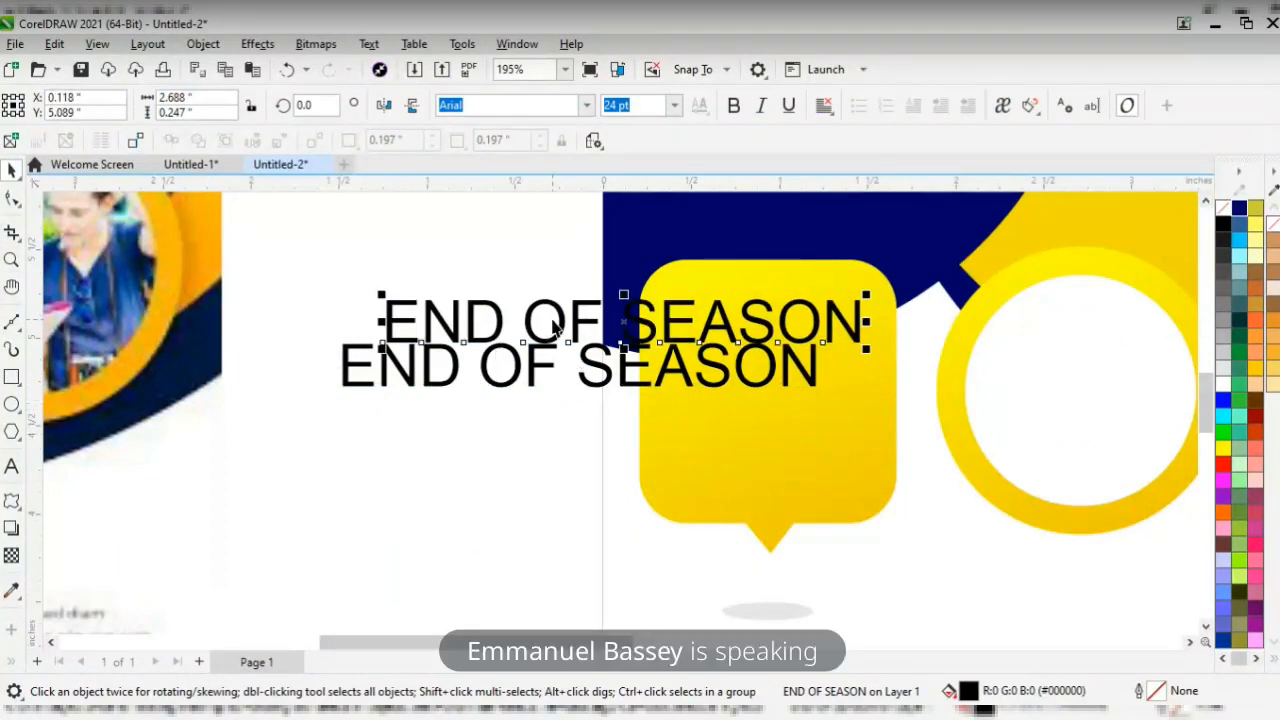
left_click_drag(557, 323, 503, 425)
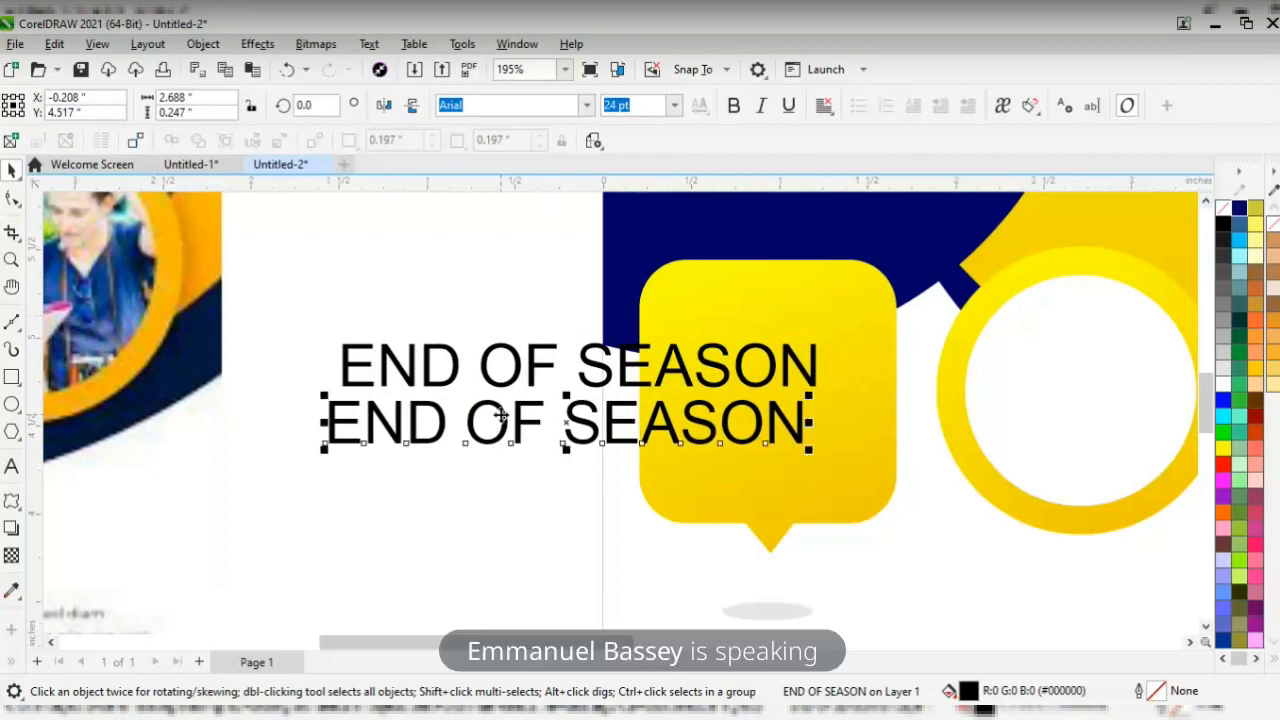
- Replace the wording of the duplicated "END OF SEASON" text with "OFFER"
double_click(503, 425)
key("ctrl+a")
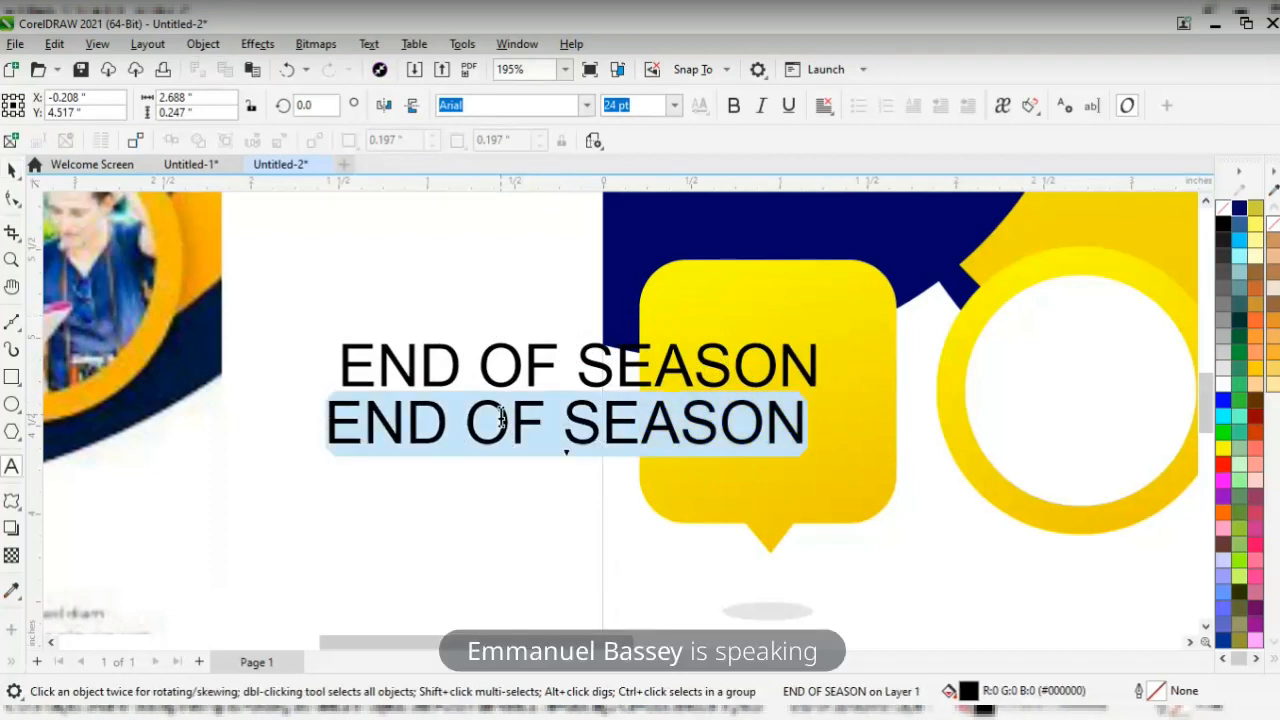
type("OO")
key("BackSpace")
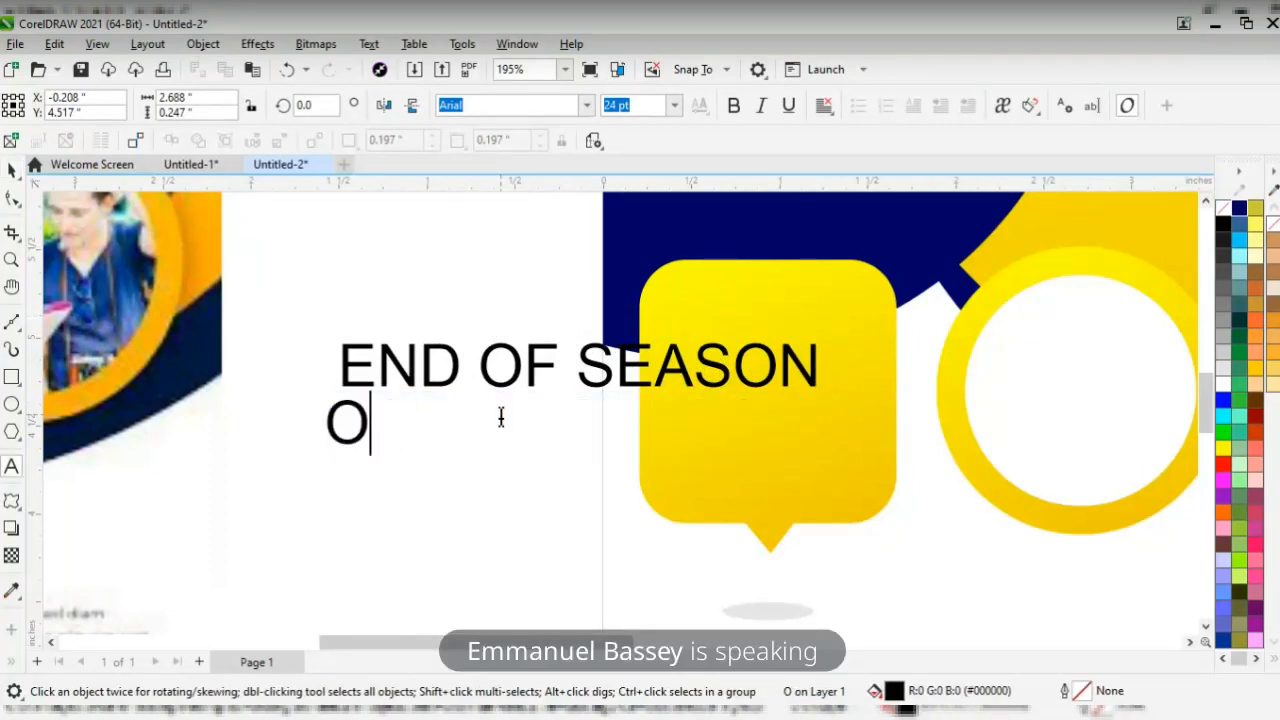
type("FFER")
key("ctrl+space")
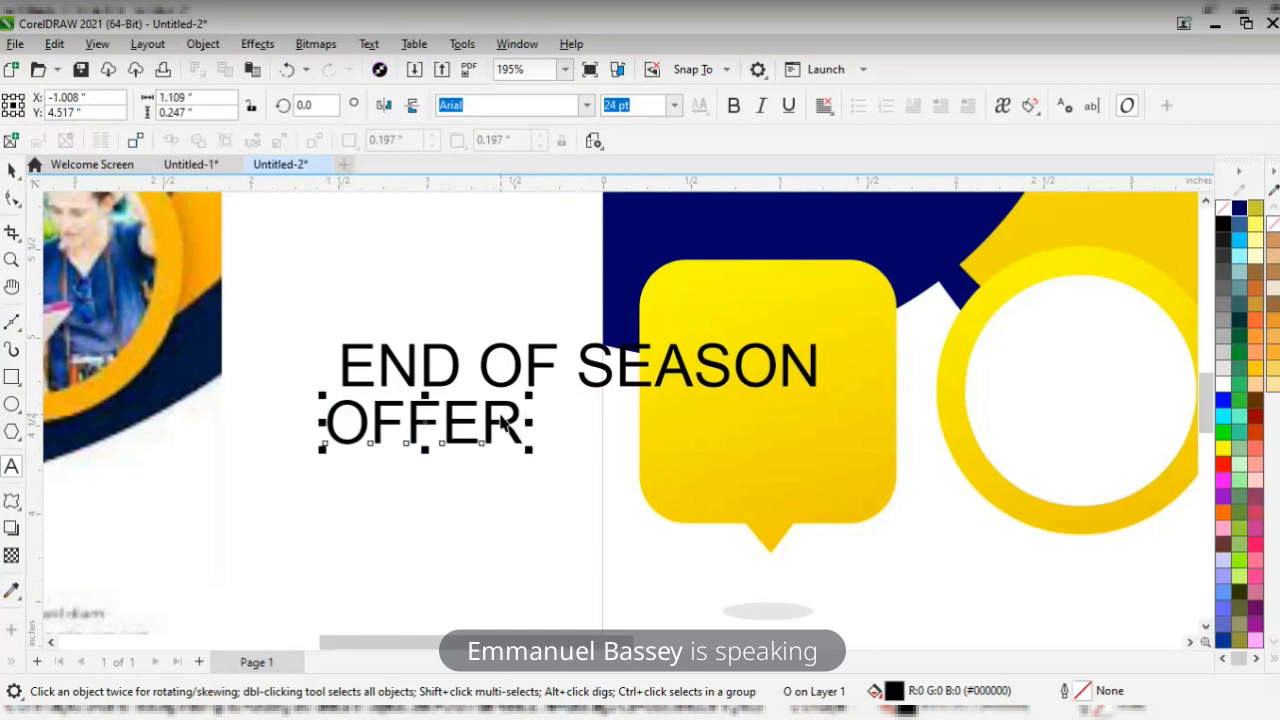
- Shrink "END OF SEASON" to about 1.08 in wide inside the callout's upper part and place "OFFER" directly beneath it
left_click(517, 366)
left_click_drag(815, 341, 703, 369)
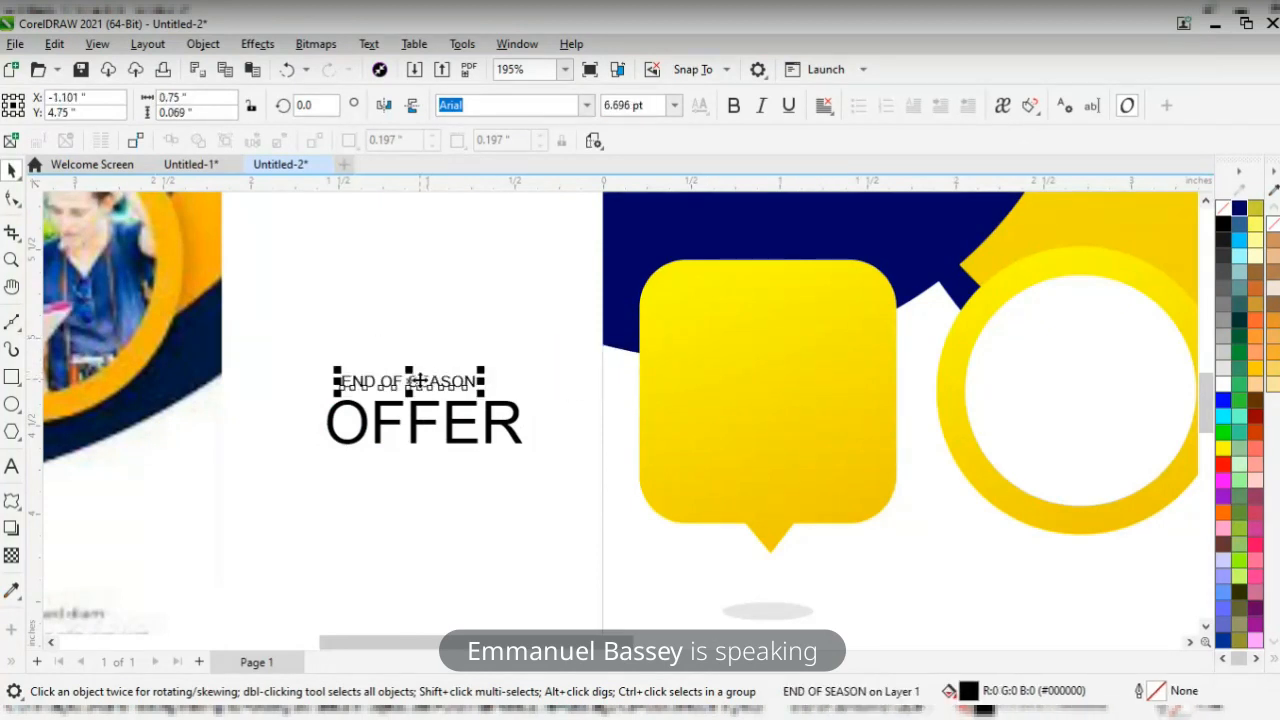
left_click_drag(433, 377, 866, 357)
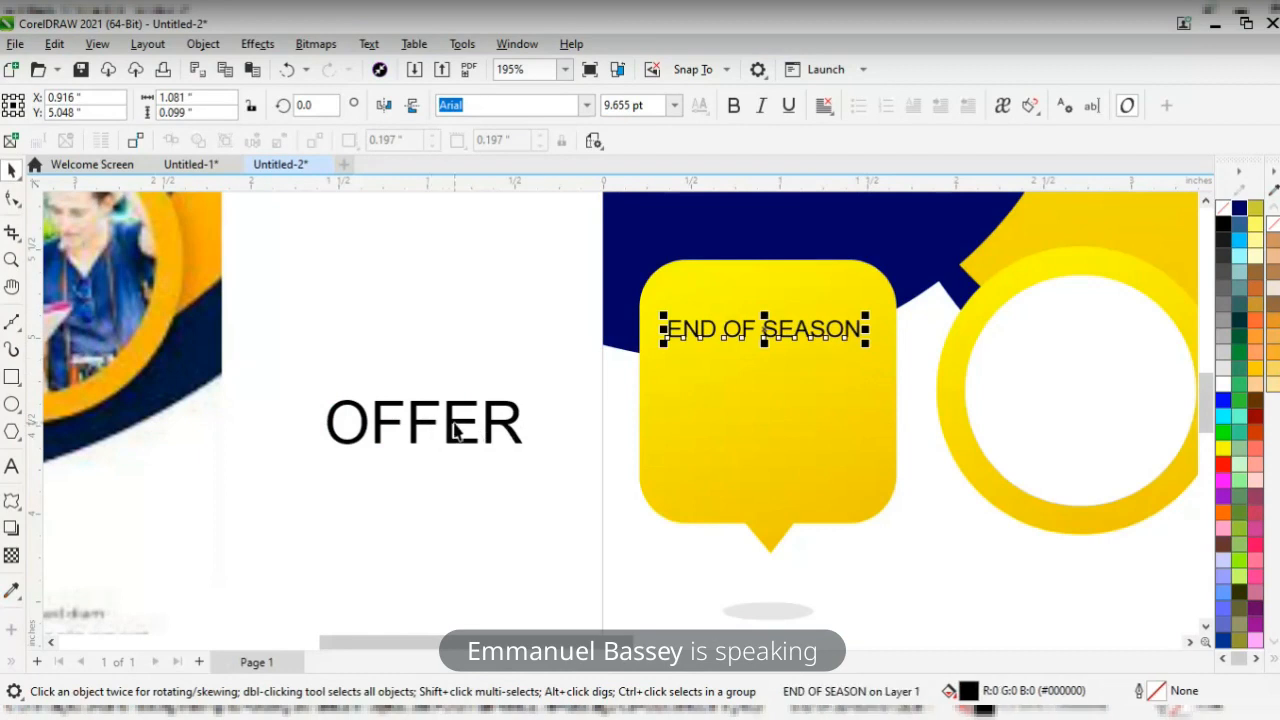
left_click_drag(455, 430, 795, 366)
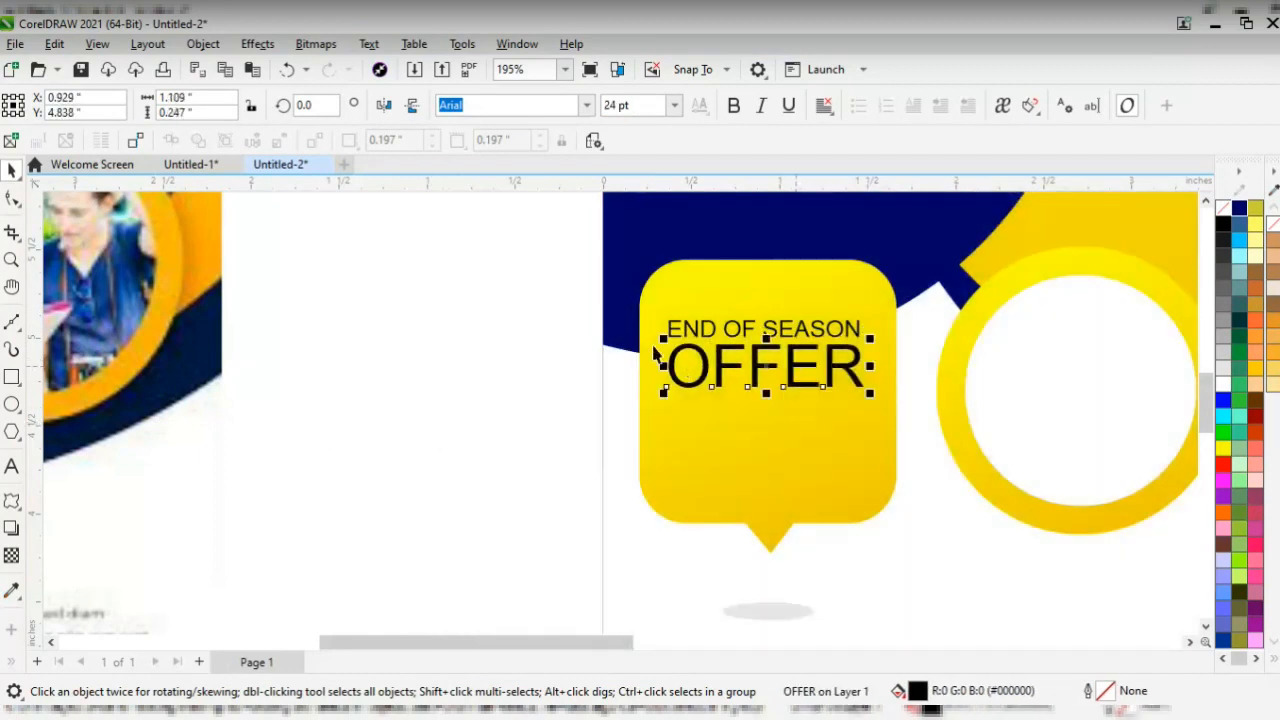
- Set both callout text lines to the Lato Black font without italics
left_click_drag(568, 299, 908, 418)
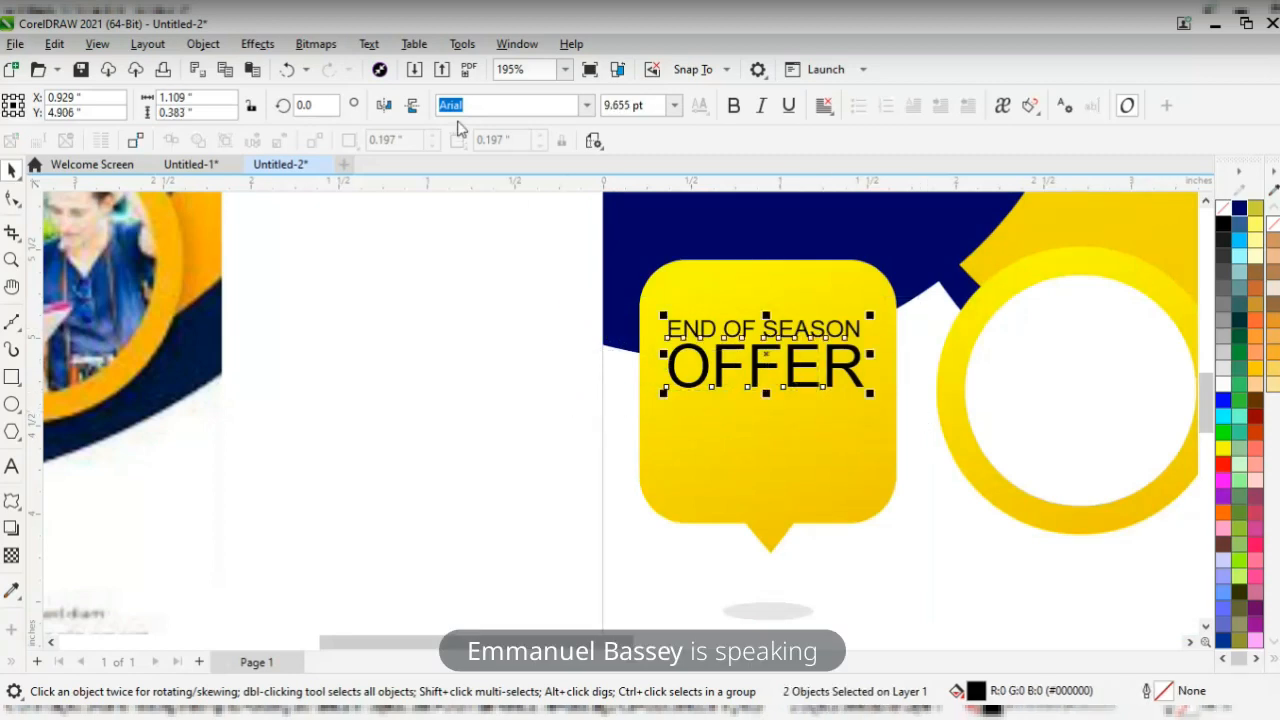
left_click(580, 106)
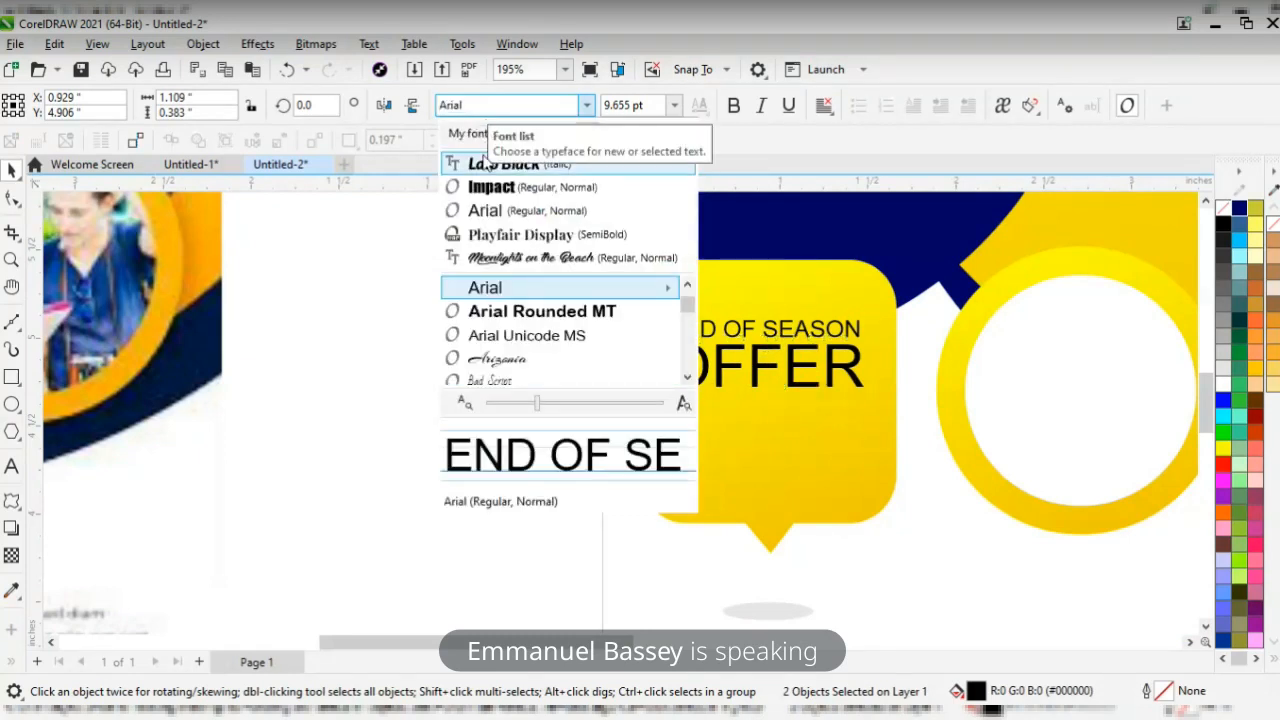
left_click(486, 163)
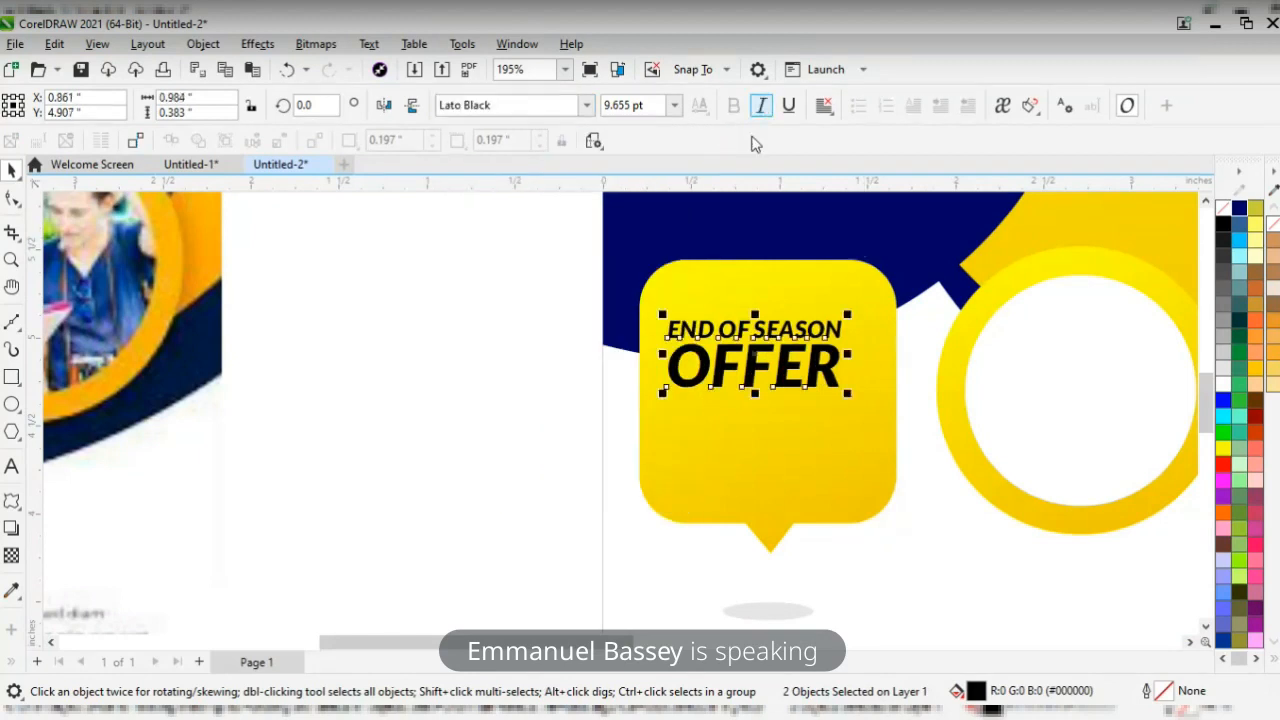
left_click(760, 105)
left_click(537, 297)
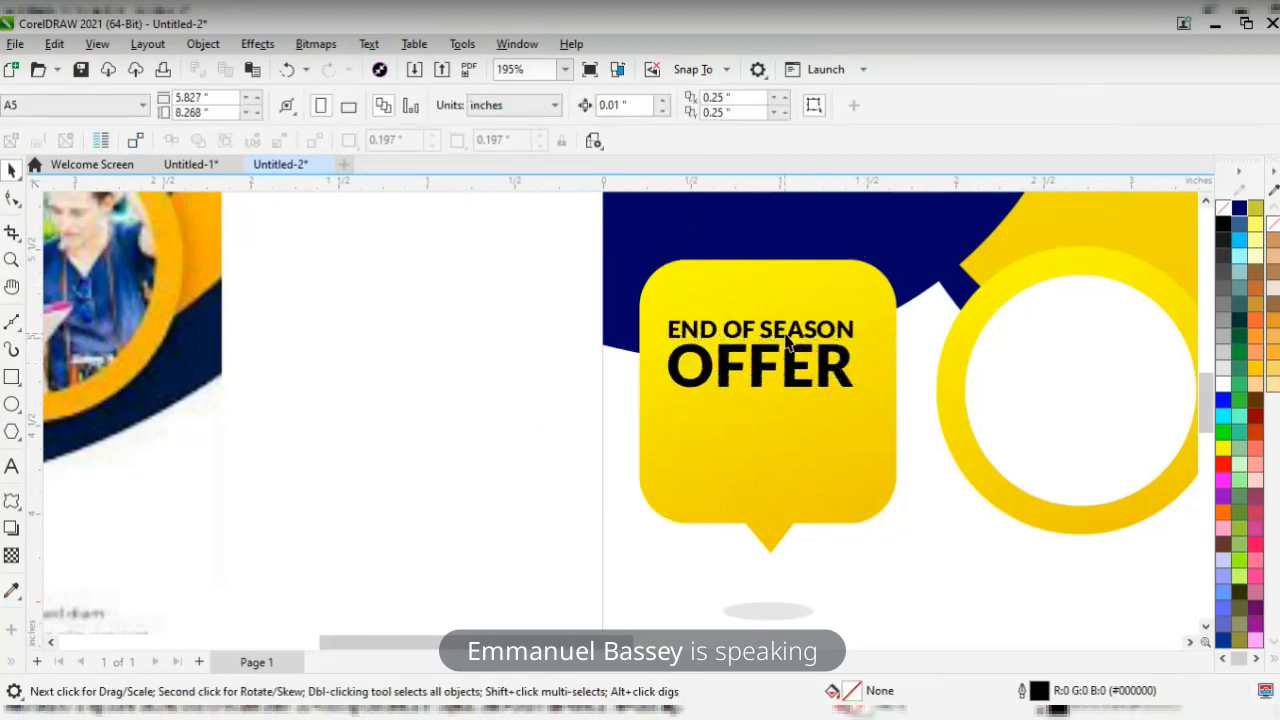
- Duplicate the "OFFER" text below the original in the callout and change the copy's wording to "50"
key("z")
key("F4")
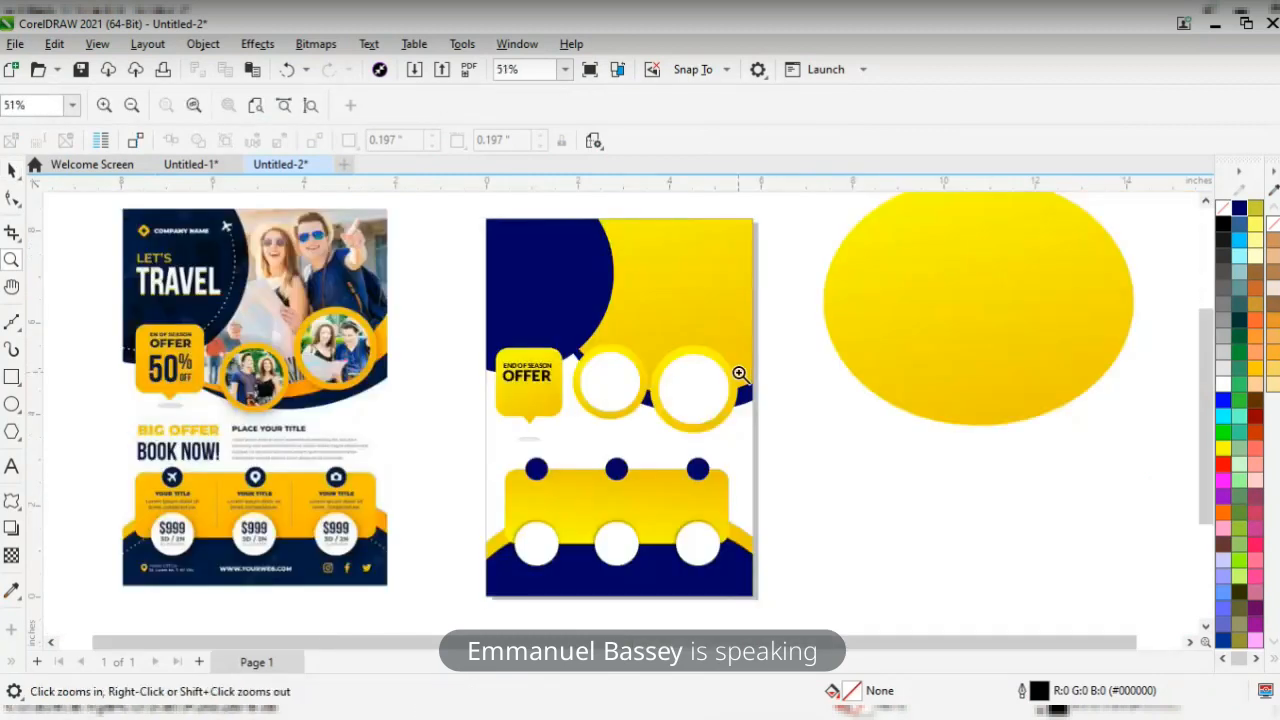
key("space")
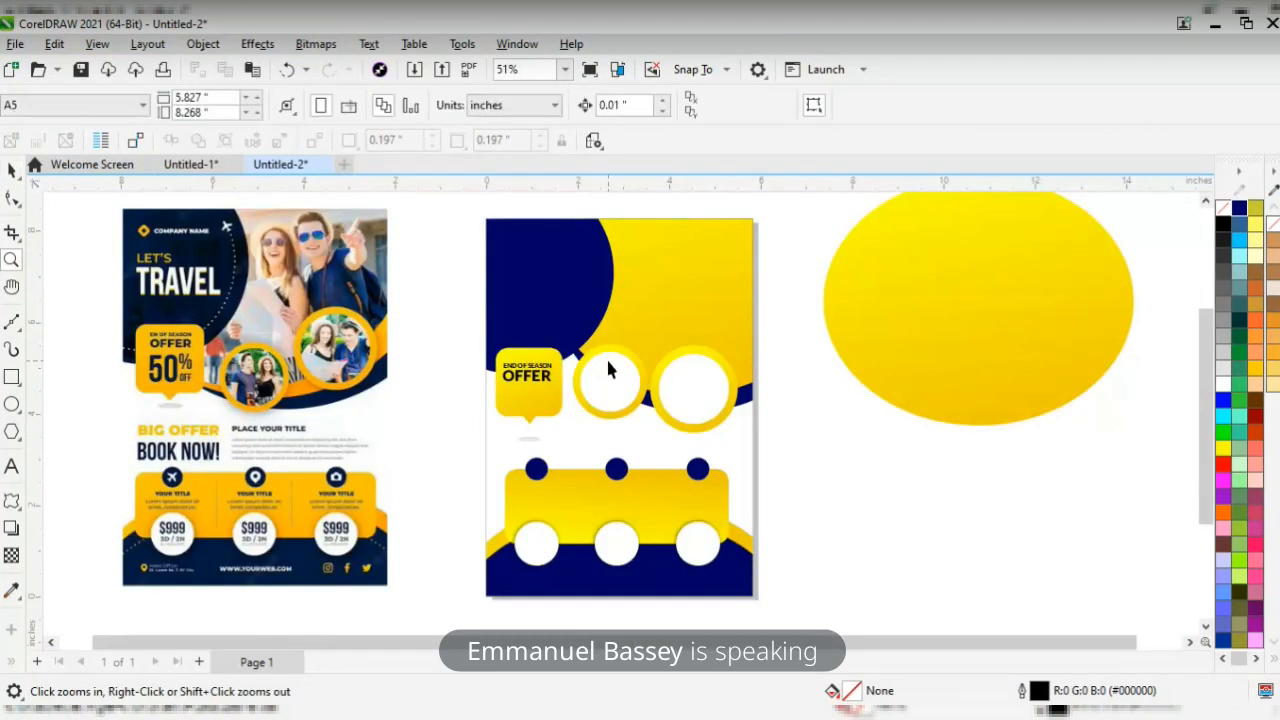
key("z")
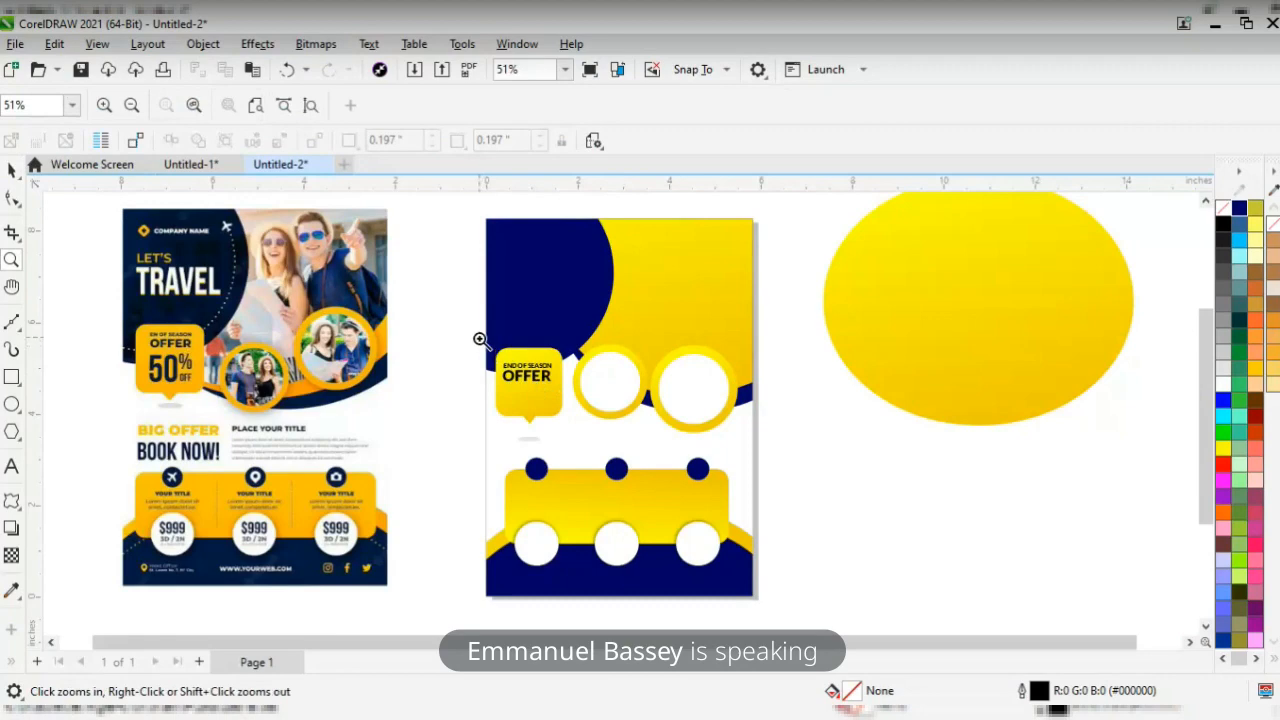
left_click_drag(480, 336, 576, 482)
key("space")
left_click(621, 506)
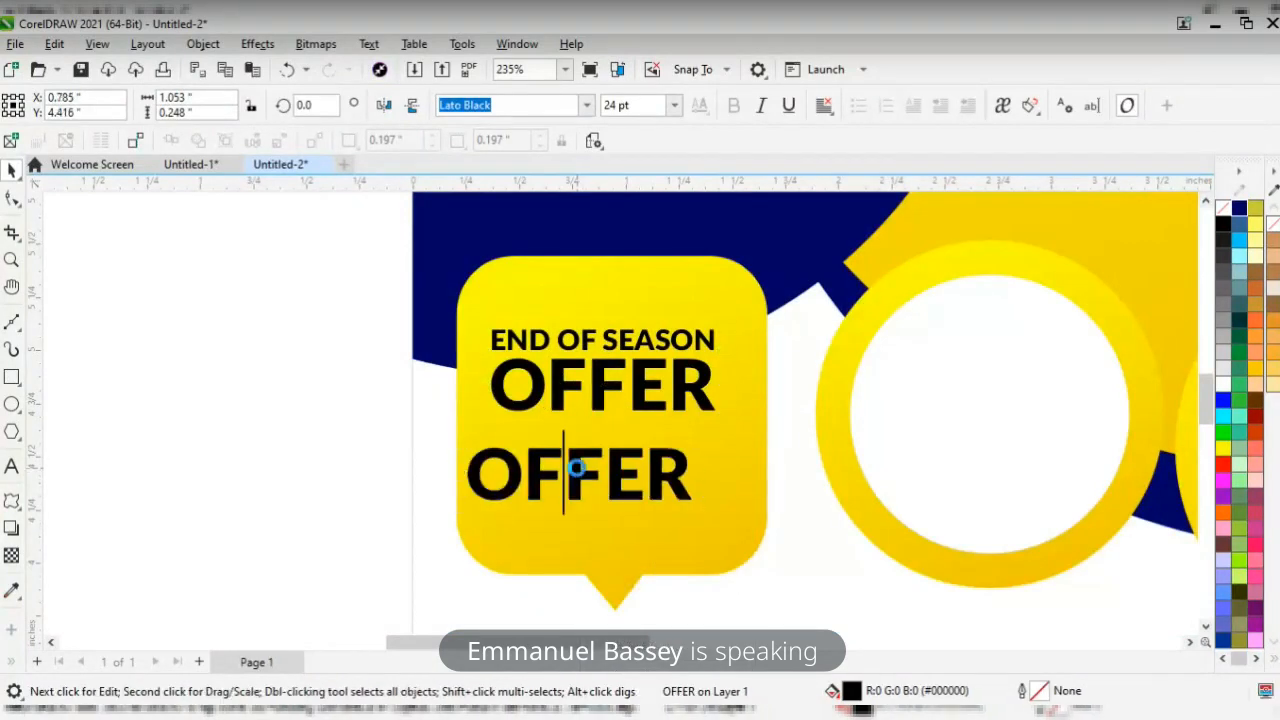
key("ctrl+a")
type("50")
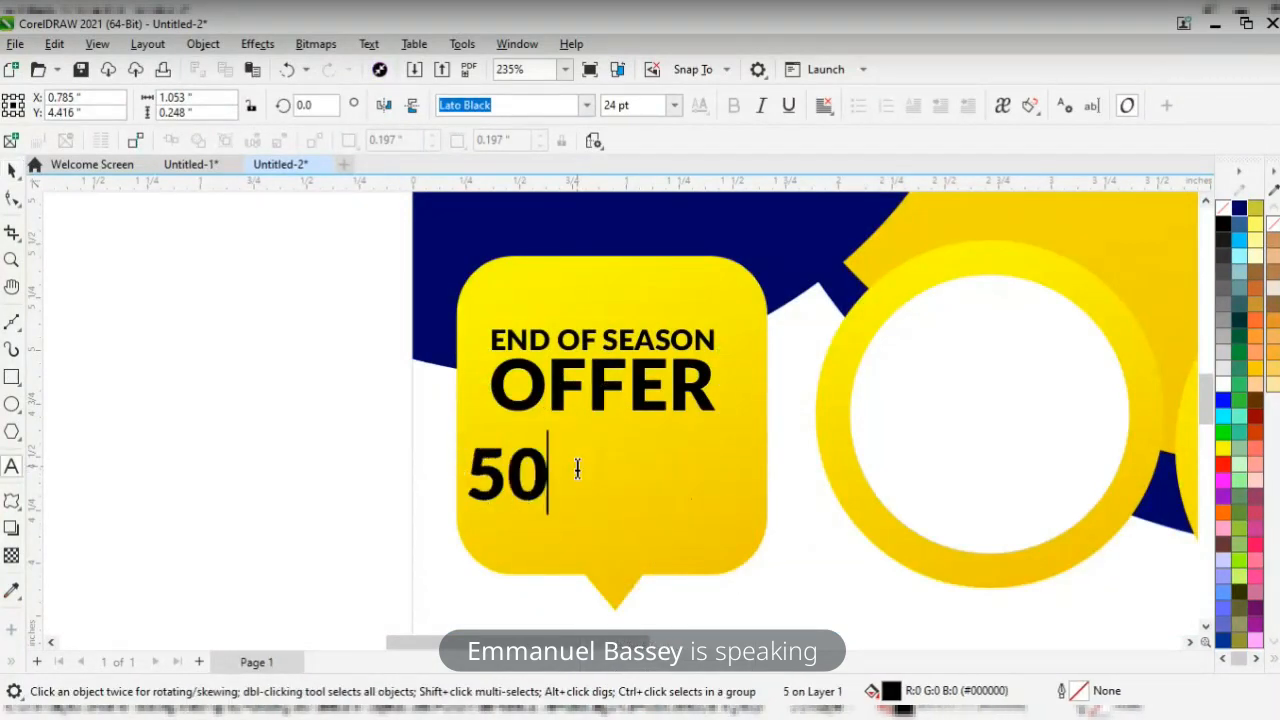
key("ctrl+space")
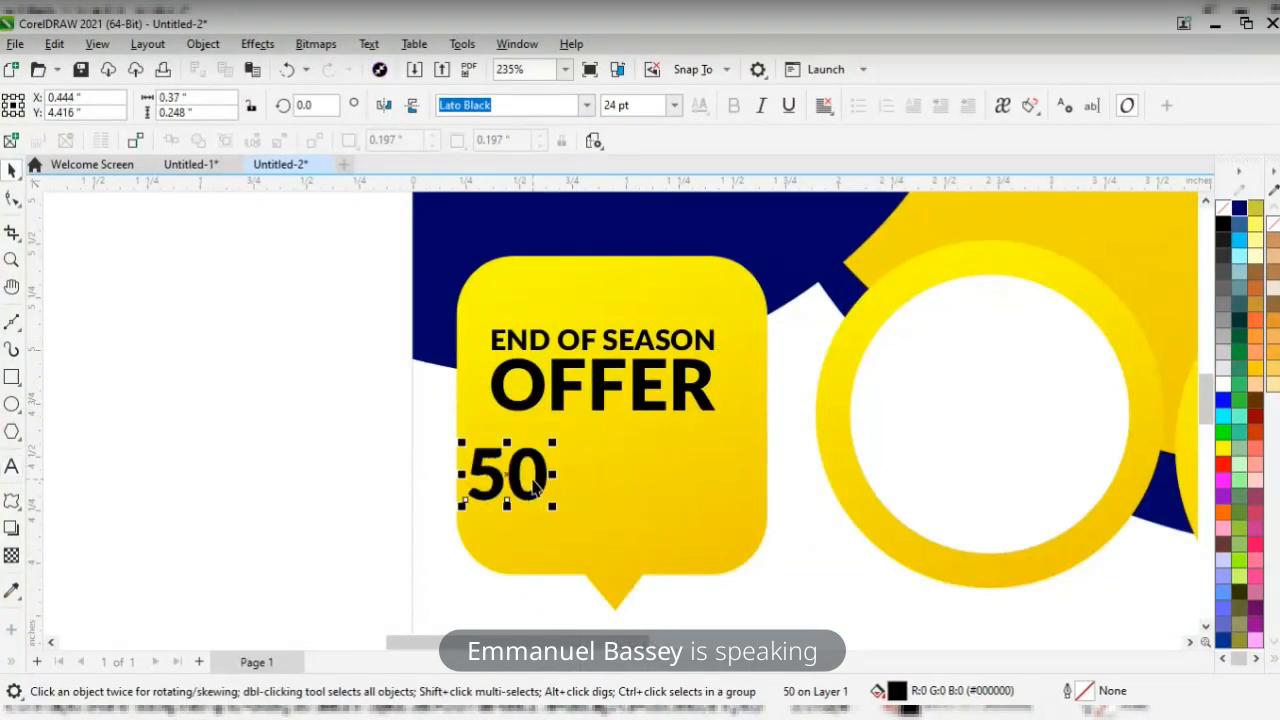
- Enlarge the "50" to about 0.55 in tall and align its left edge beneath "OFFER"
left_click_drag(507, 474, 548, 452)
left_click_drag(597, 497, 672, 608)
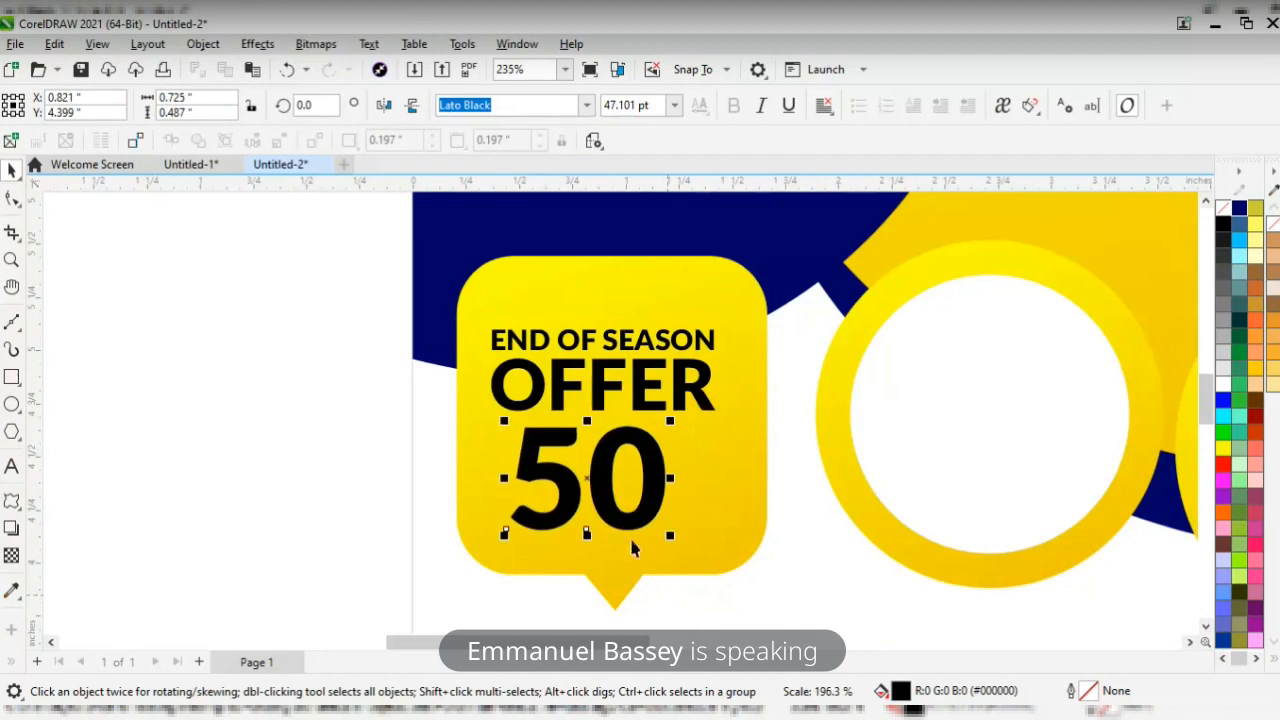
mouse_move(592, 472)
left_mouse_down()
mouse_move(582, 492)
mouse_move(572, 471)
left_mouse_up()
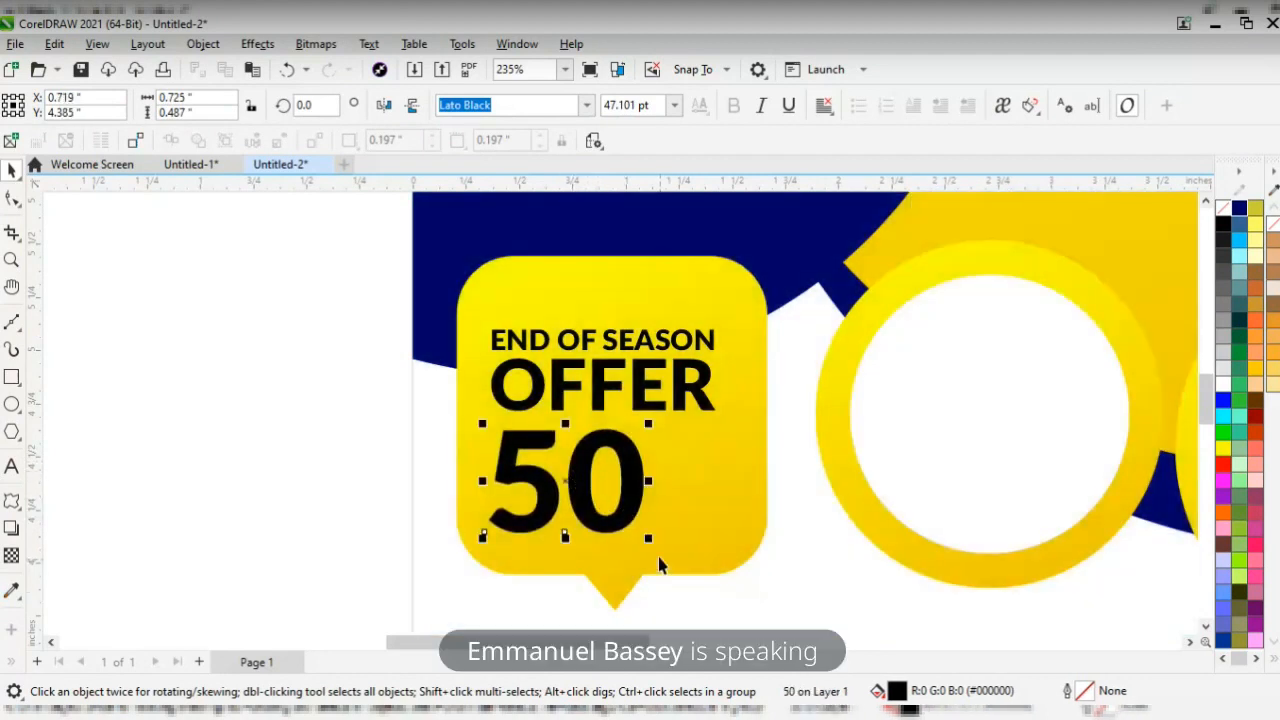
left_click_drag(650, 540, 675, 572)
- Copy the "OFFER" text, change the copy to "%", and place it beside the upper part of the "50"
left_click(603, 392)
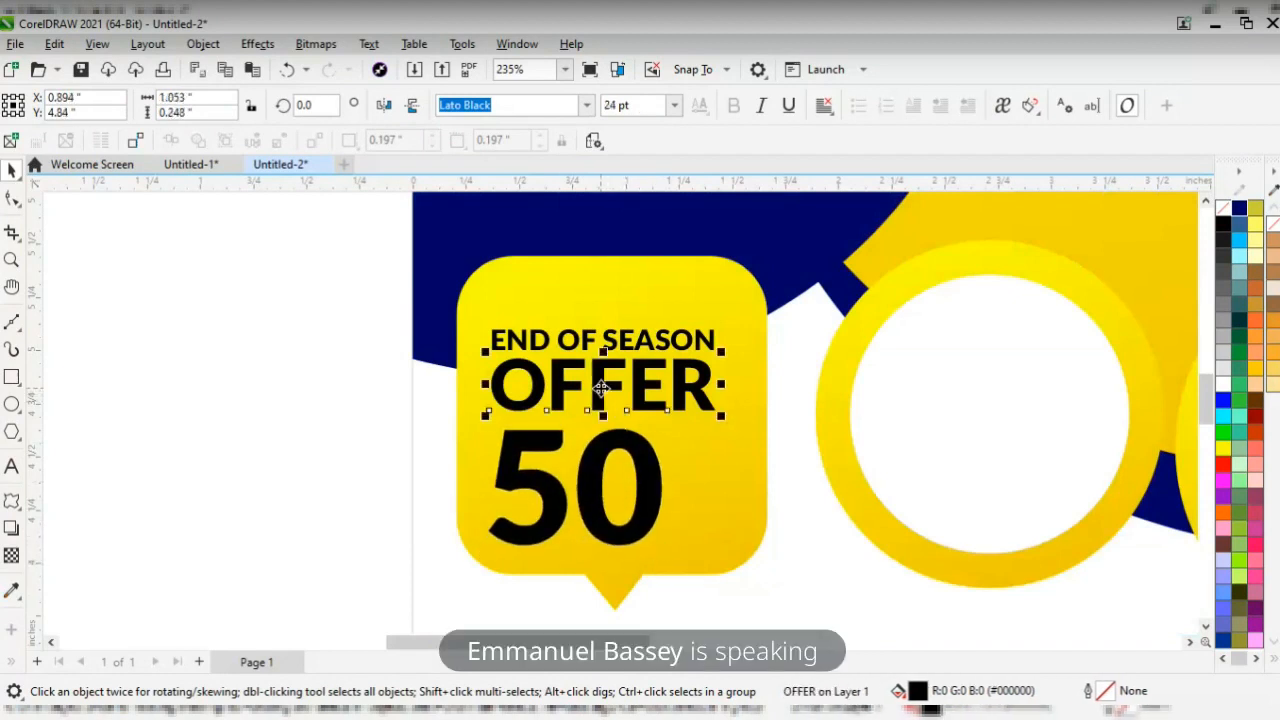
left_click_drag(601, 390, 720, 447)
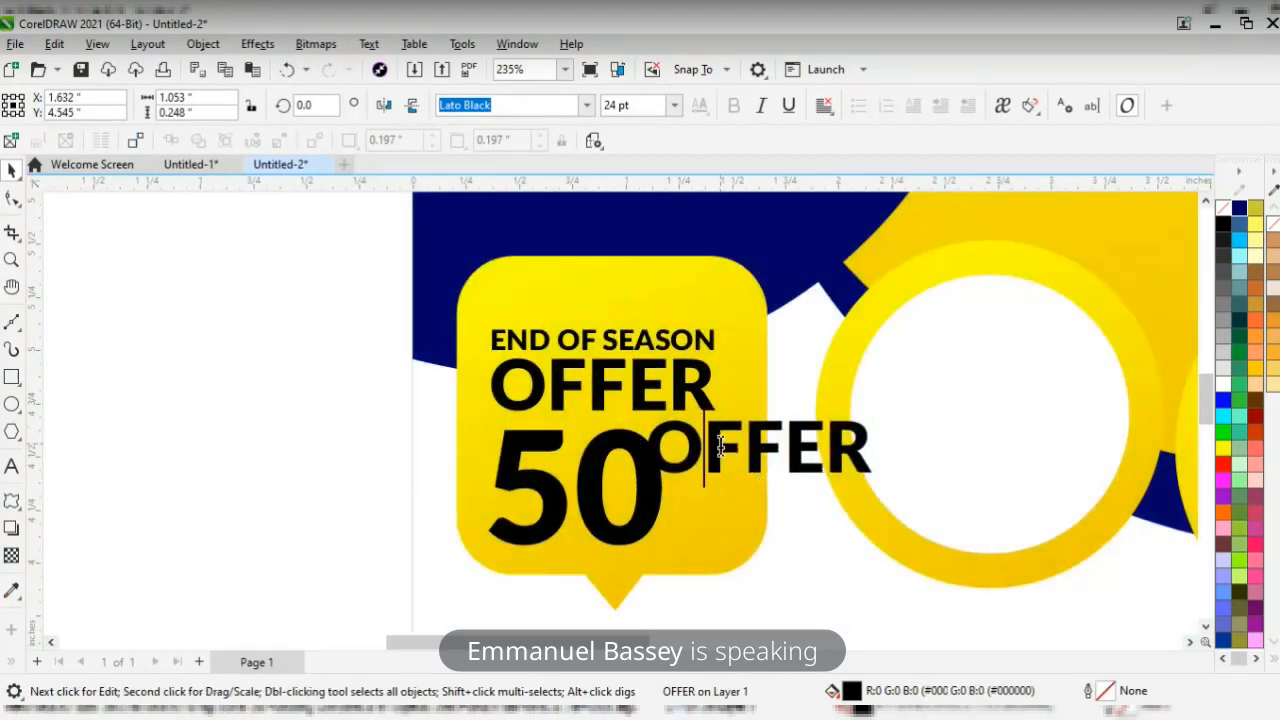
key("ctrl+a")
type("%")
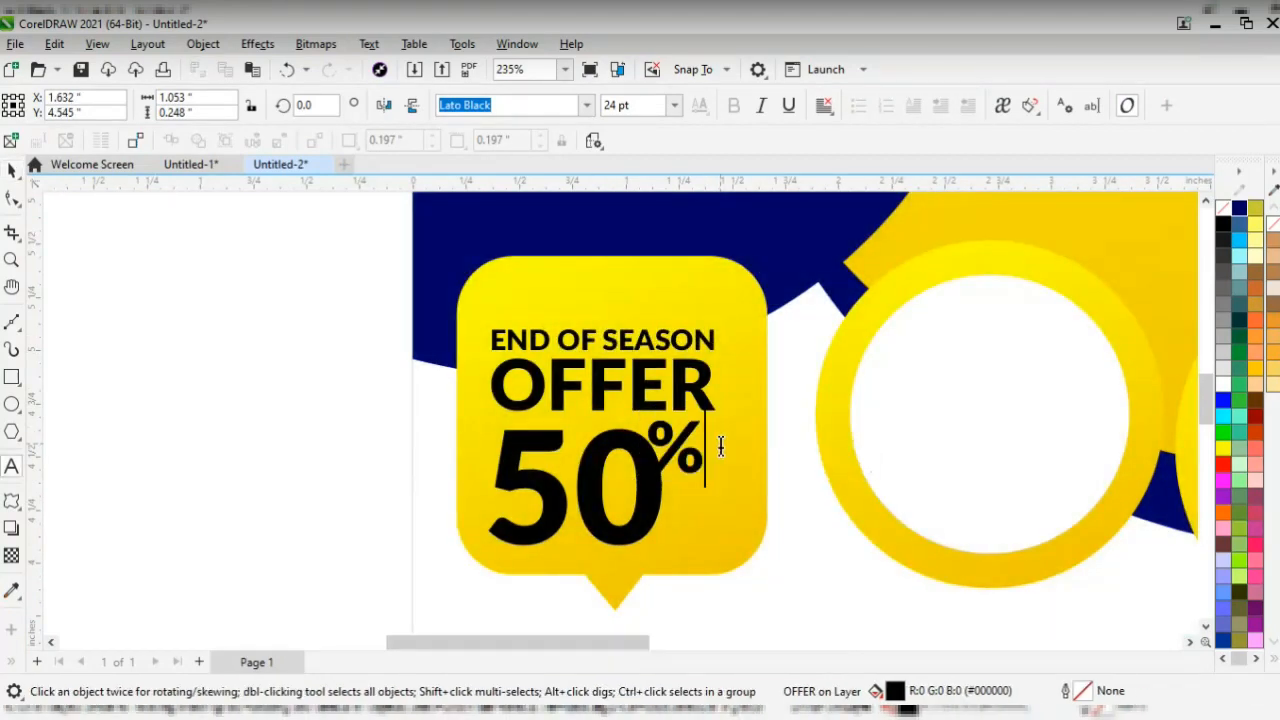
key("ctrl+space")
mouse_move(680, 455)
left_mouse_down()
mouse_move(690, 440)
mouse_move(712, 448)
mouse_move(700, 458)
left_mouse_up()
left_click(628, 456, "shift")
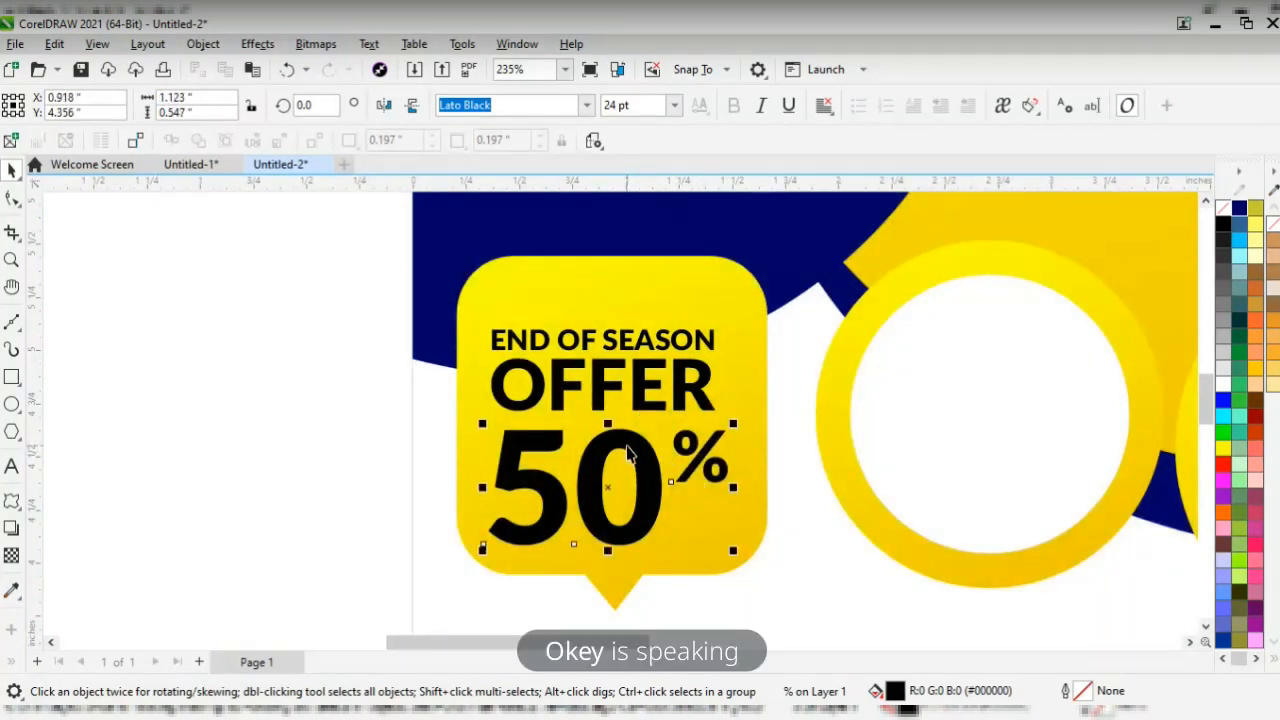
left_click(370, 403)
- Copy "OFFER" to the empty area beside the page and change the copy's wording to "OFF"
left_click(640, 400)
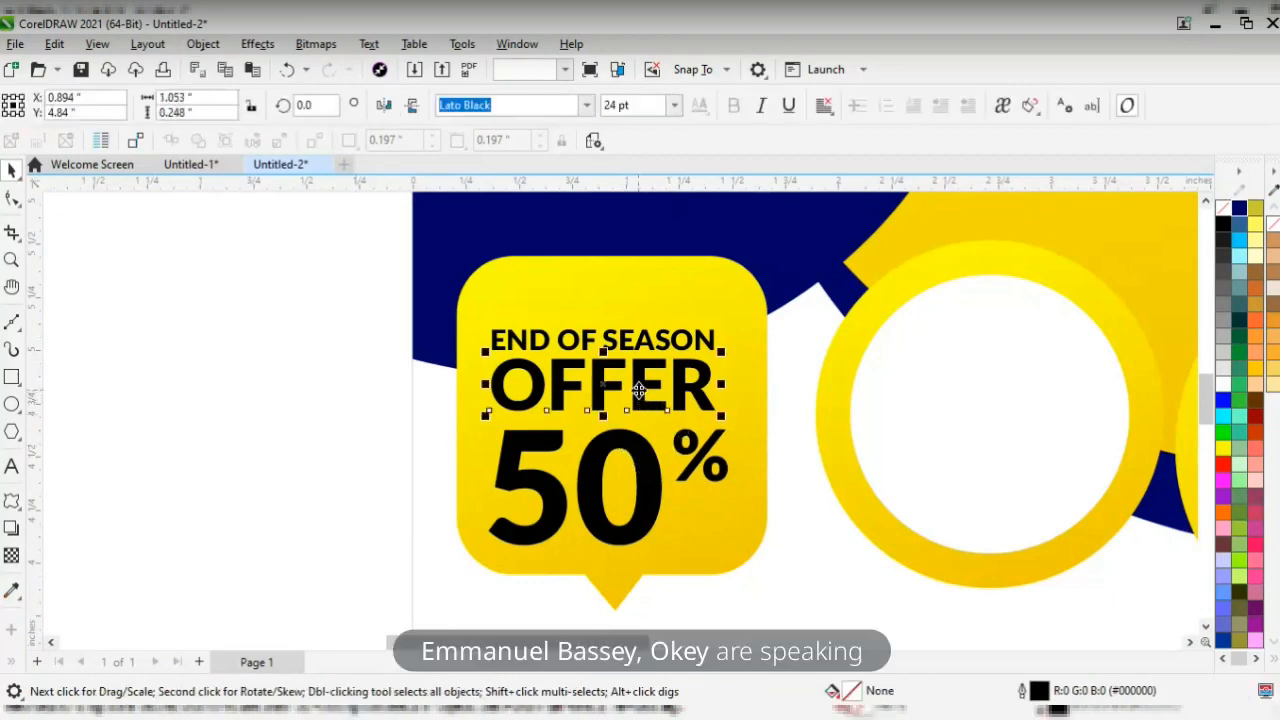
left_click_drag(640, 400, 325, 425)
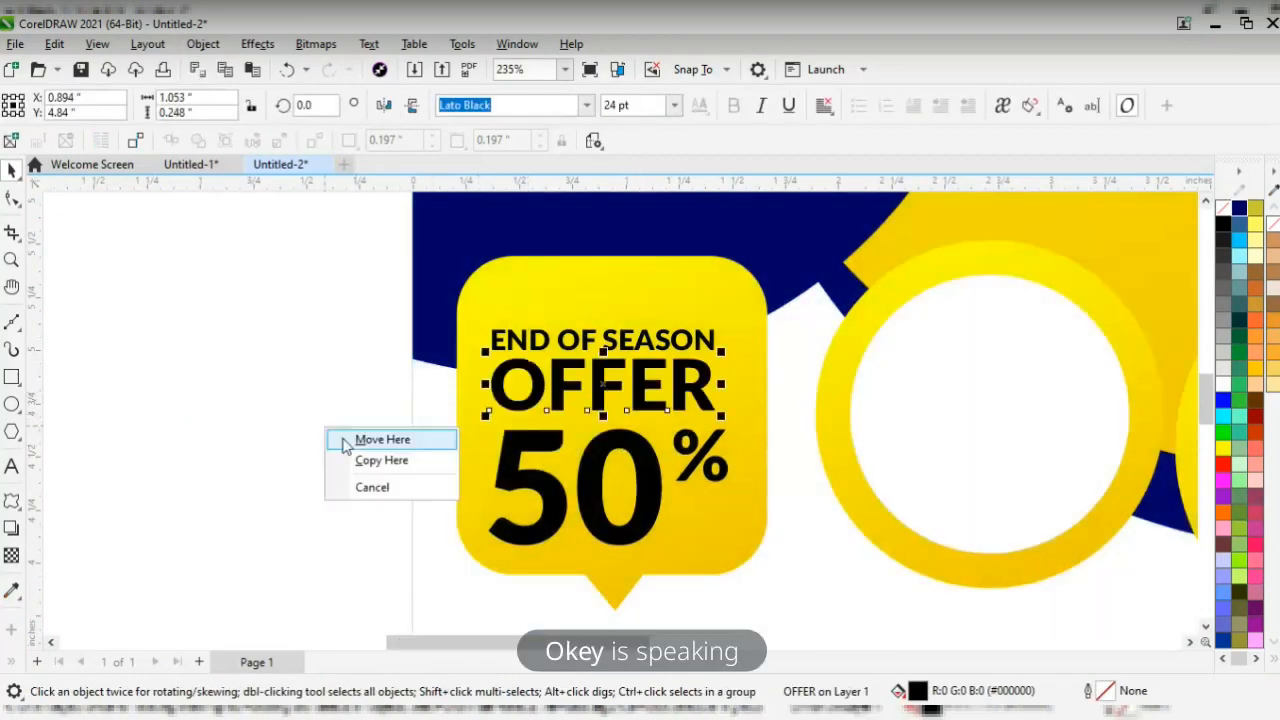
left_click(357, 457)
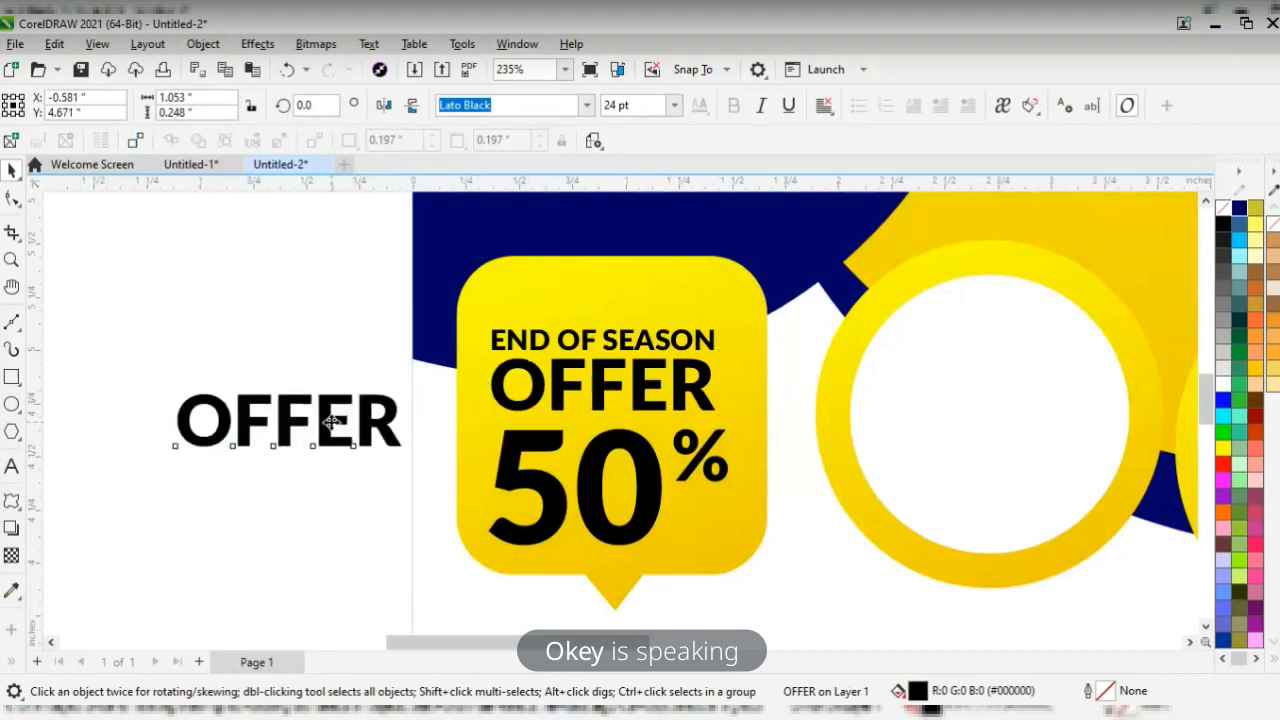
double_click(329, 420)
double_click(330, 422)
type("OFF")
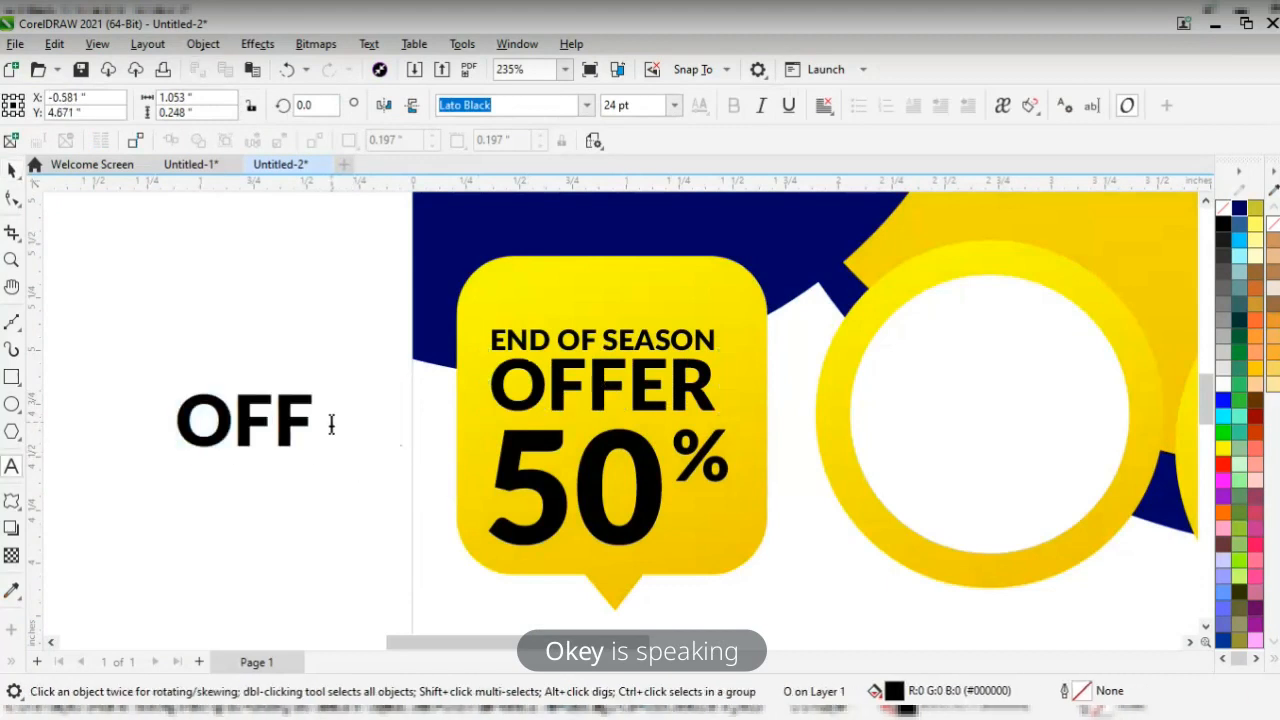
key("ctrl+space")
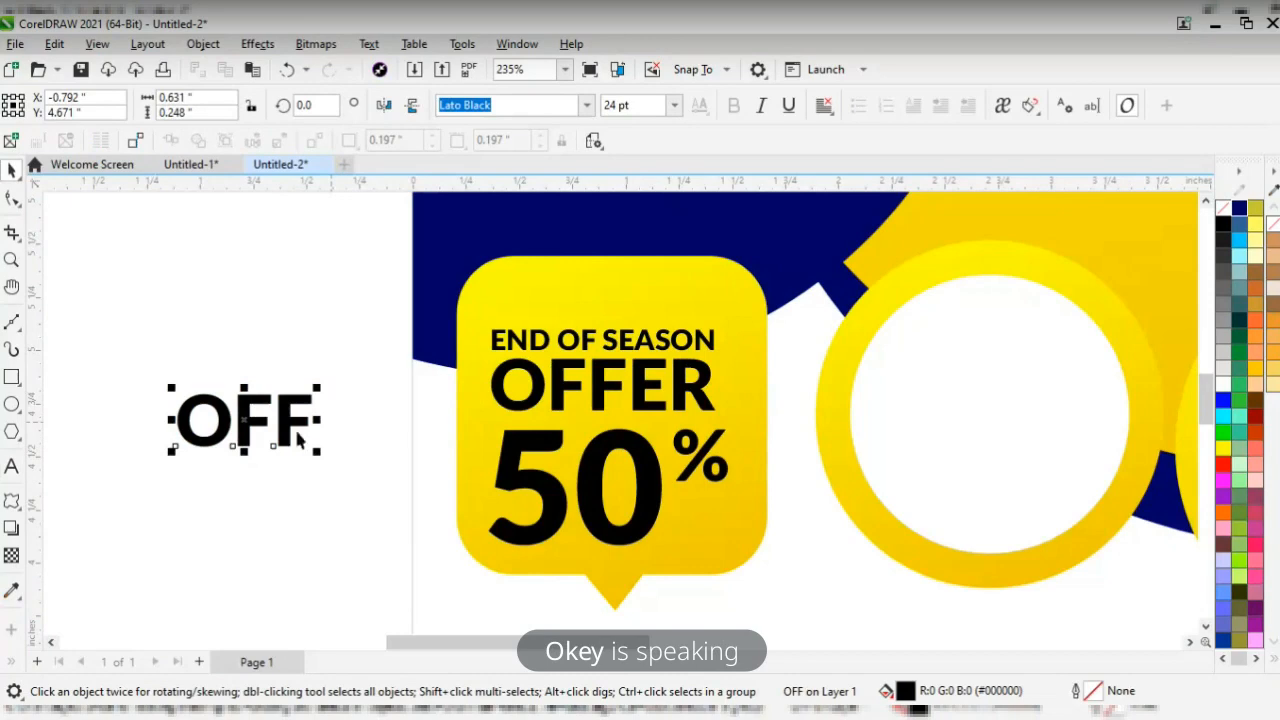
- Place "OFF" beneath the percent sign and scale it down to about 15.7 pt so it fits inside the callout
left_click_drag(280, 432, 722, 522)
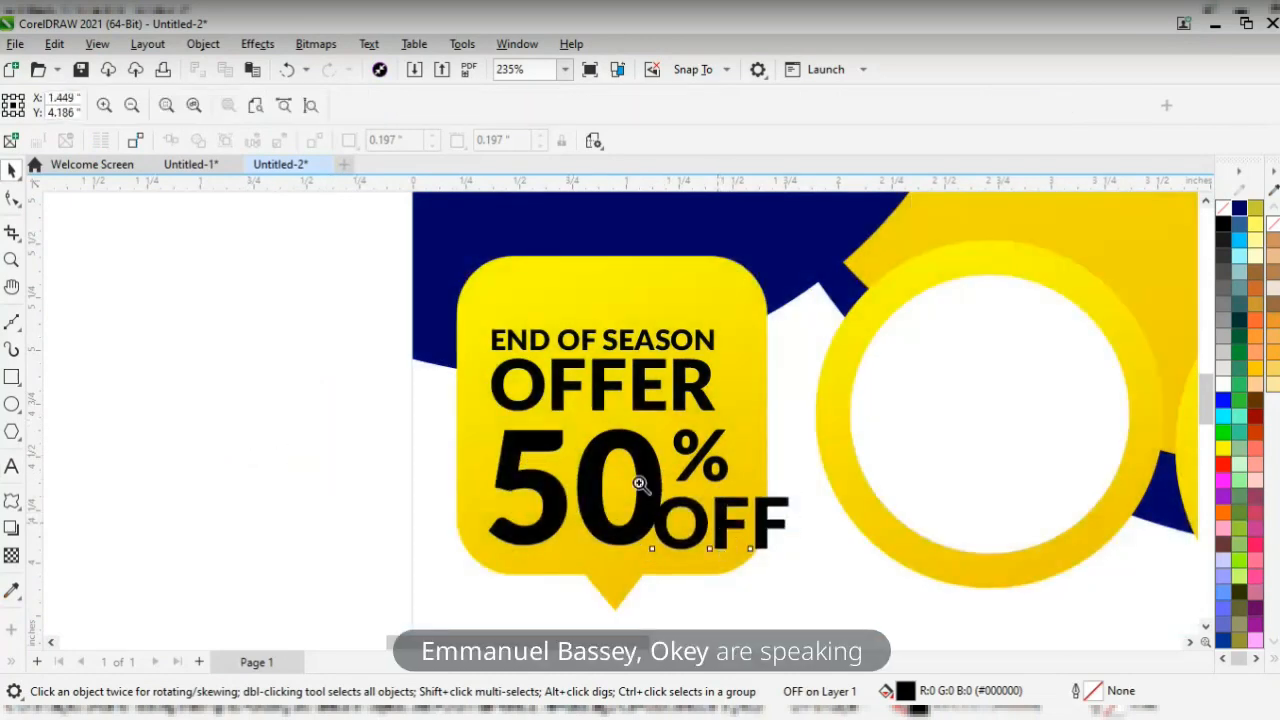
key("z")
left_click_drag(598, 433, 806, 570)
key("space")
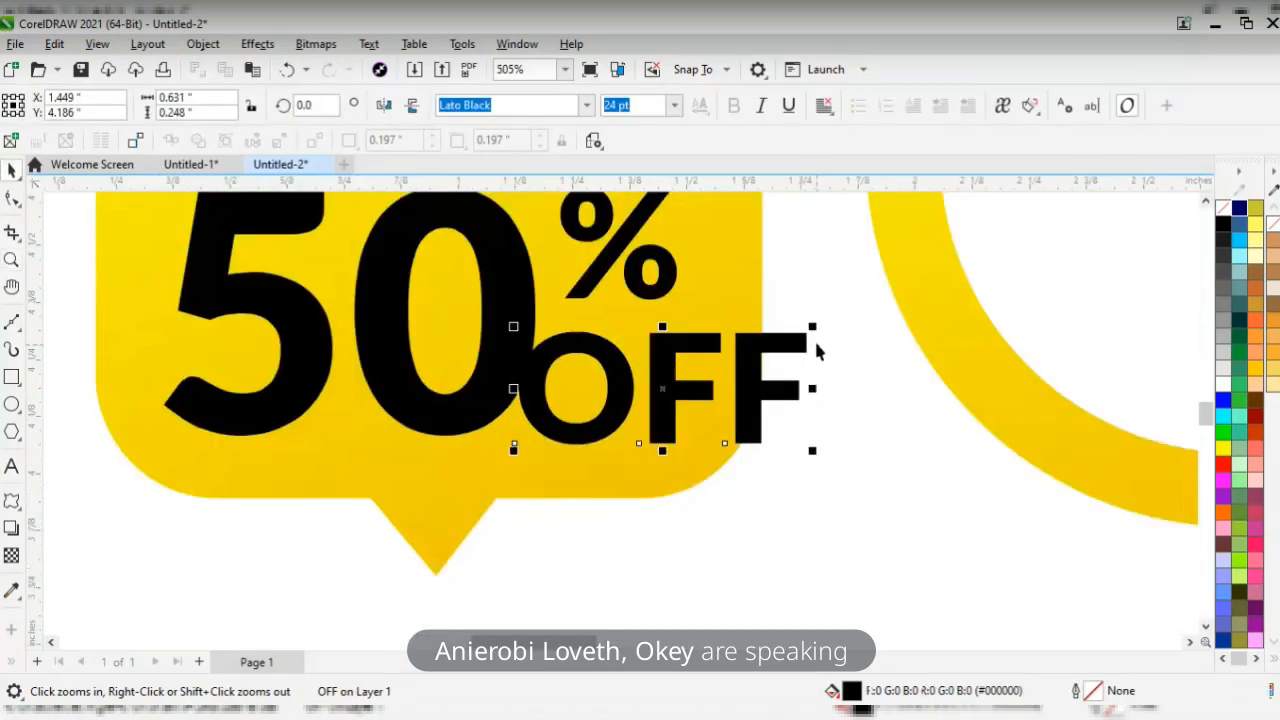
left_click_drag(793, 347, 743, 366)
left_click_drag(658, 400, 640, 362)
left_click_drag(748, 312, 737, 321)
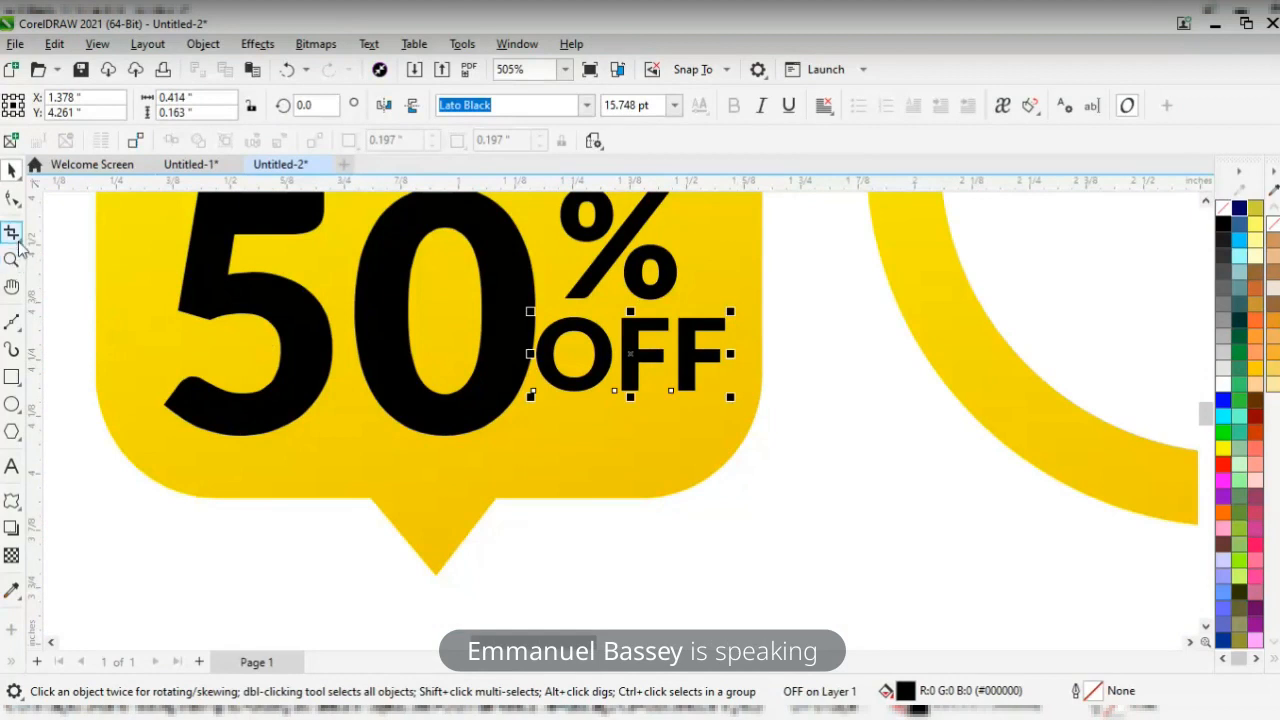
- Tighten the letter spacing of "OFF" to about 0.385 in overall width and nudge it slightly away from the "50"
key("F10")
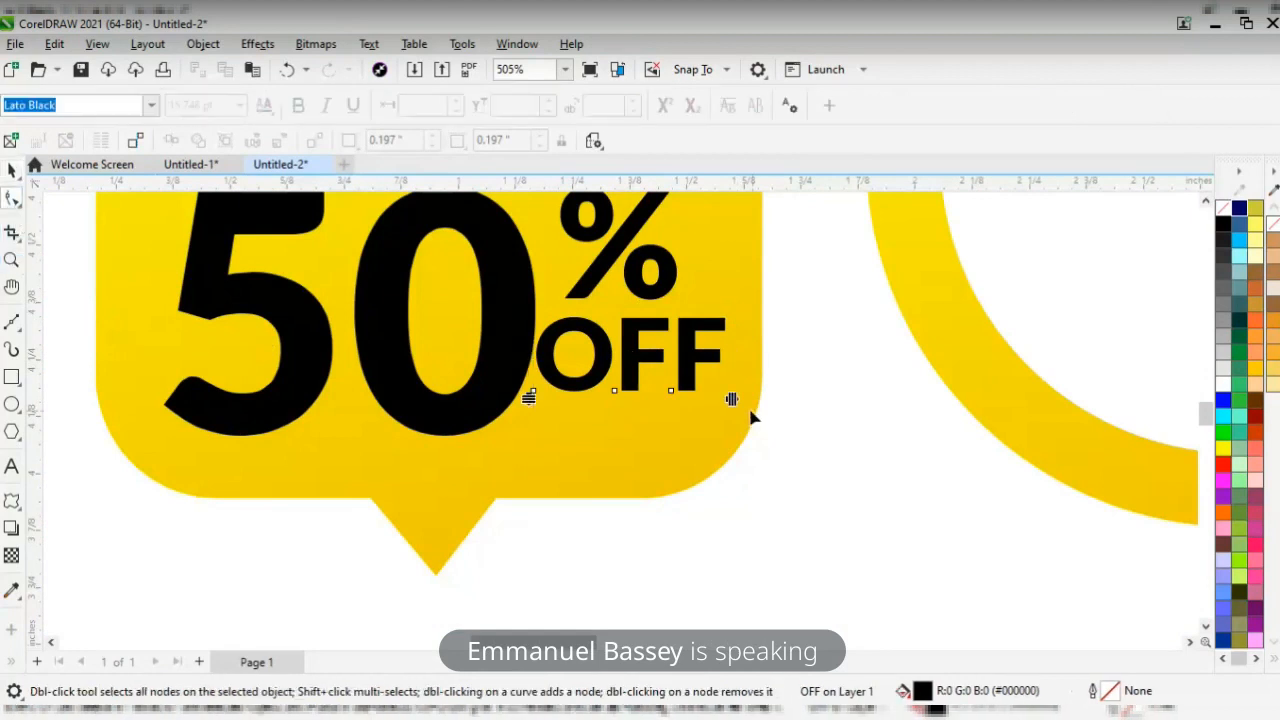
mouse_move(732, 399)
left_mouse_down()
mouse_move(737, 410)
mouse_move(712, 406)
left_mouse_up()
key("space")
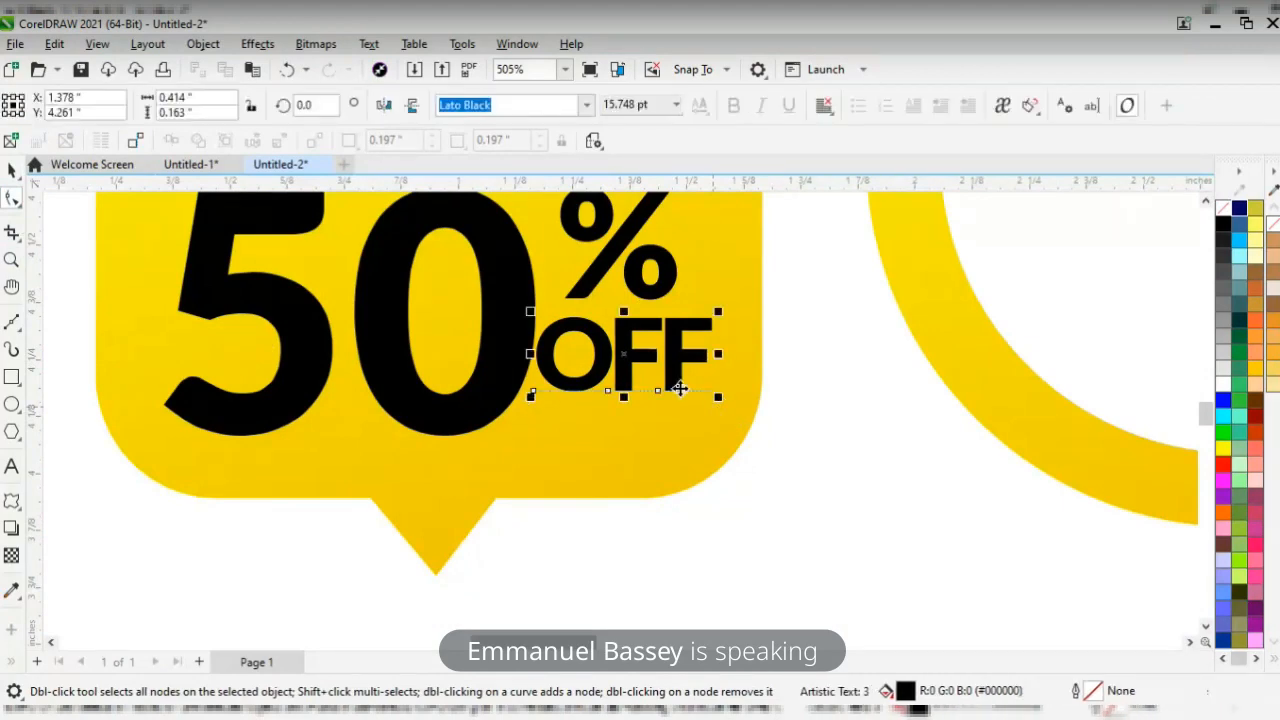
left_click_drag(627, 357, 634, 360)
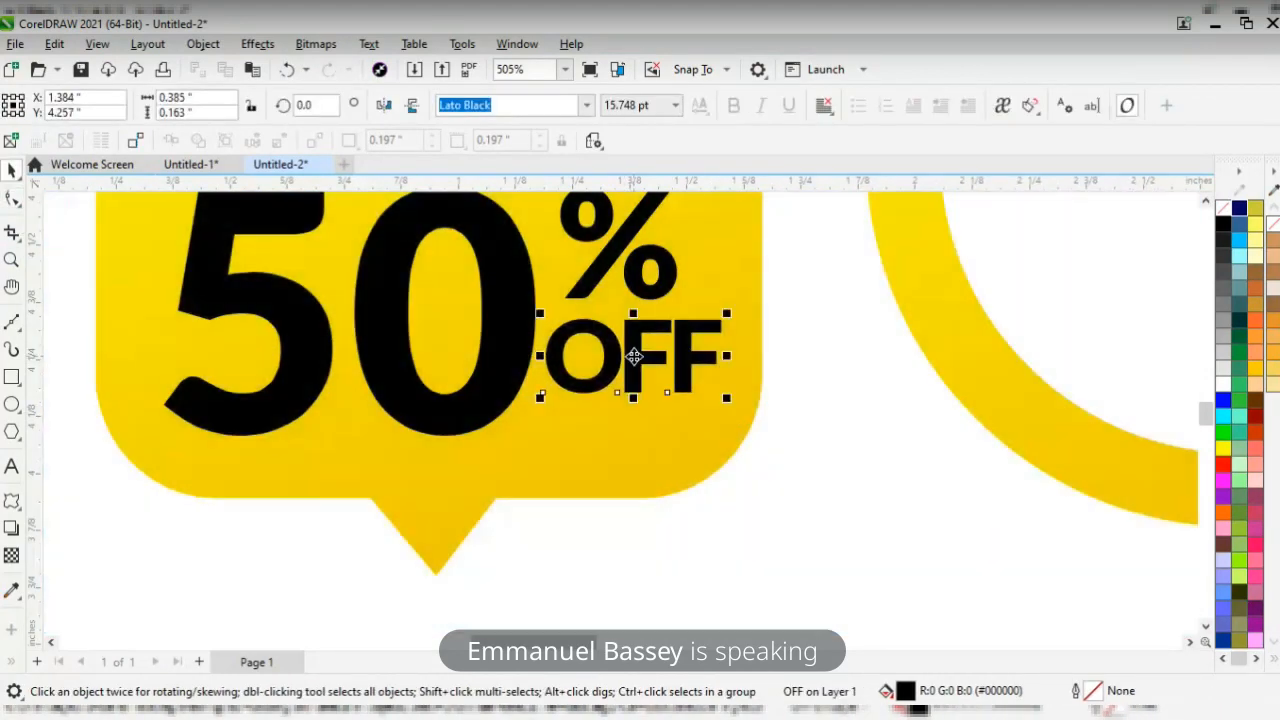
key("z")
right_click(590, 423)
key("F2")
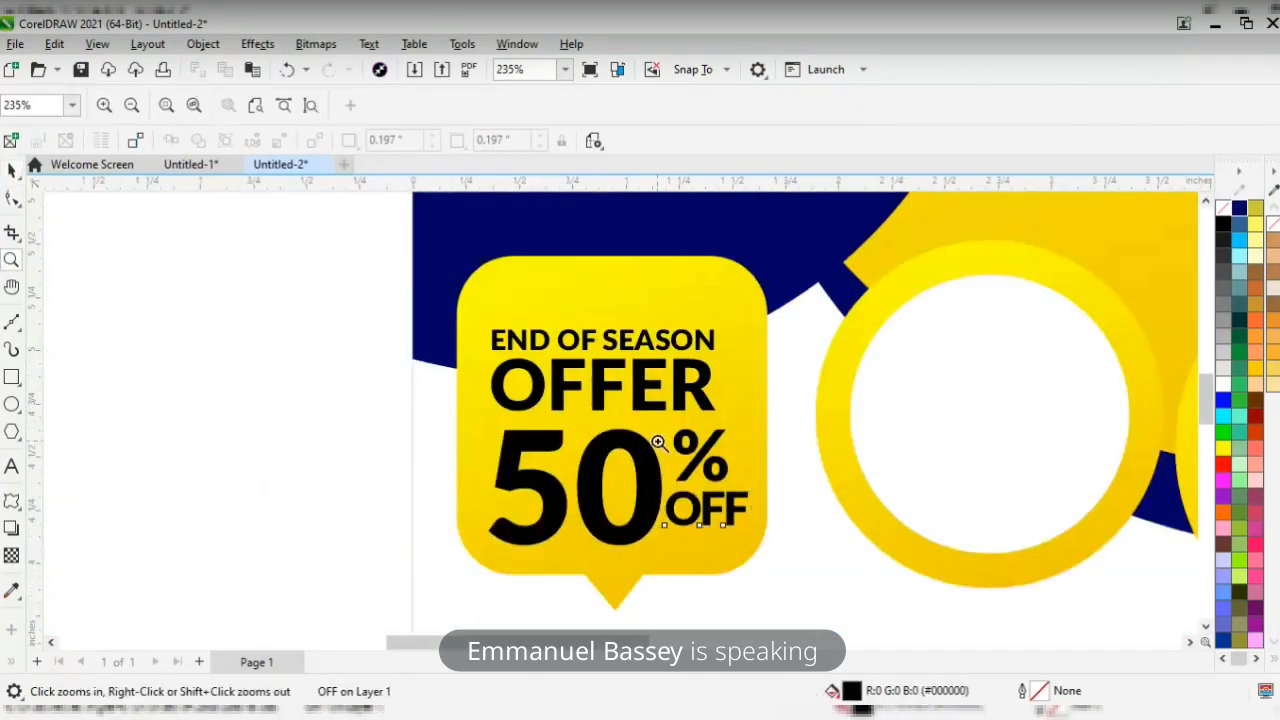
right_click(657, 443)
left_click(451, 382)
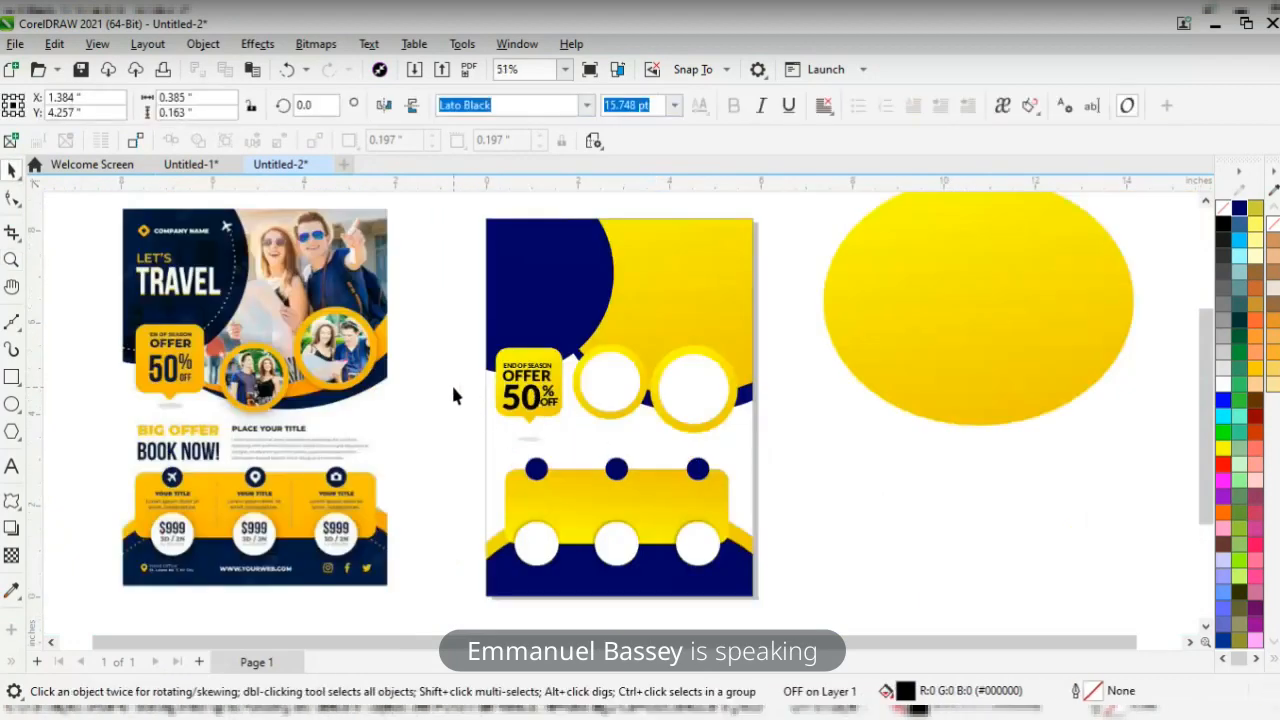
- Recolour all of the callout's "END OF SEASON OFFER 50% OFF" text from black to navy
left_click_drag(433, 341, 580, 418)
left_click_drag(578, 420, 579, 420)
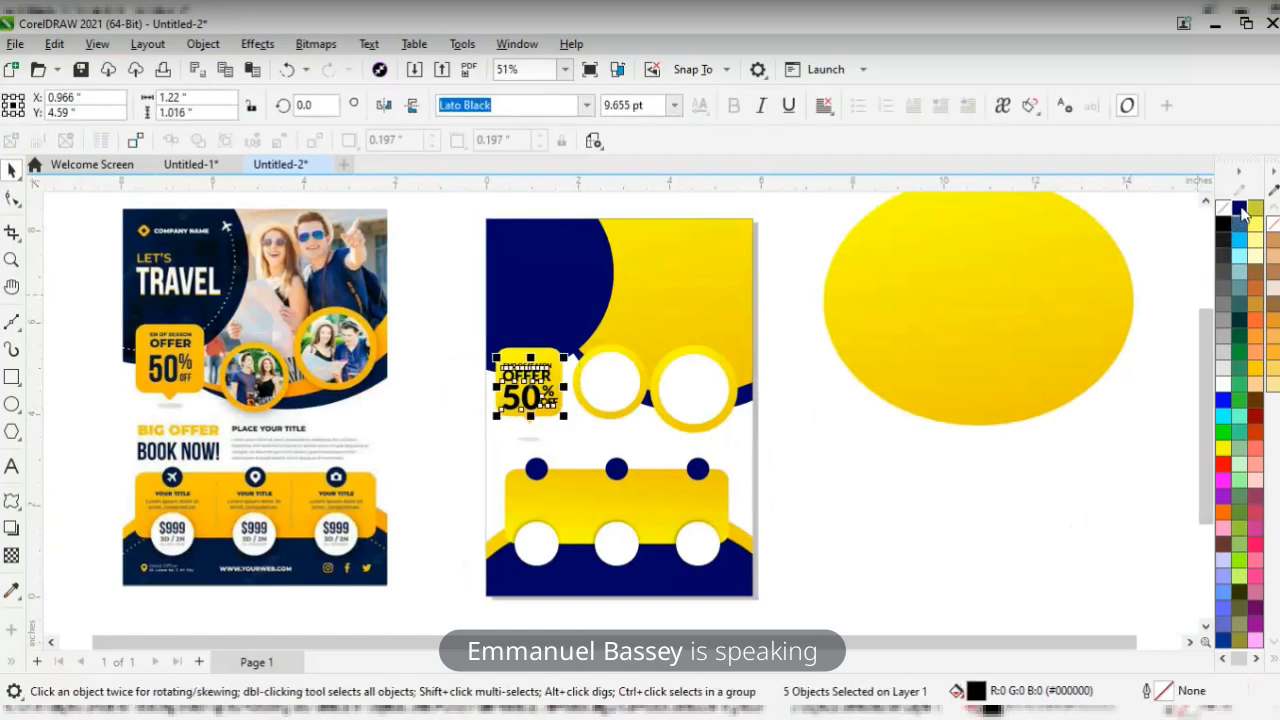
left_click(830, 433)
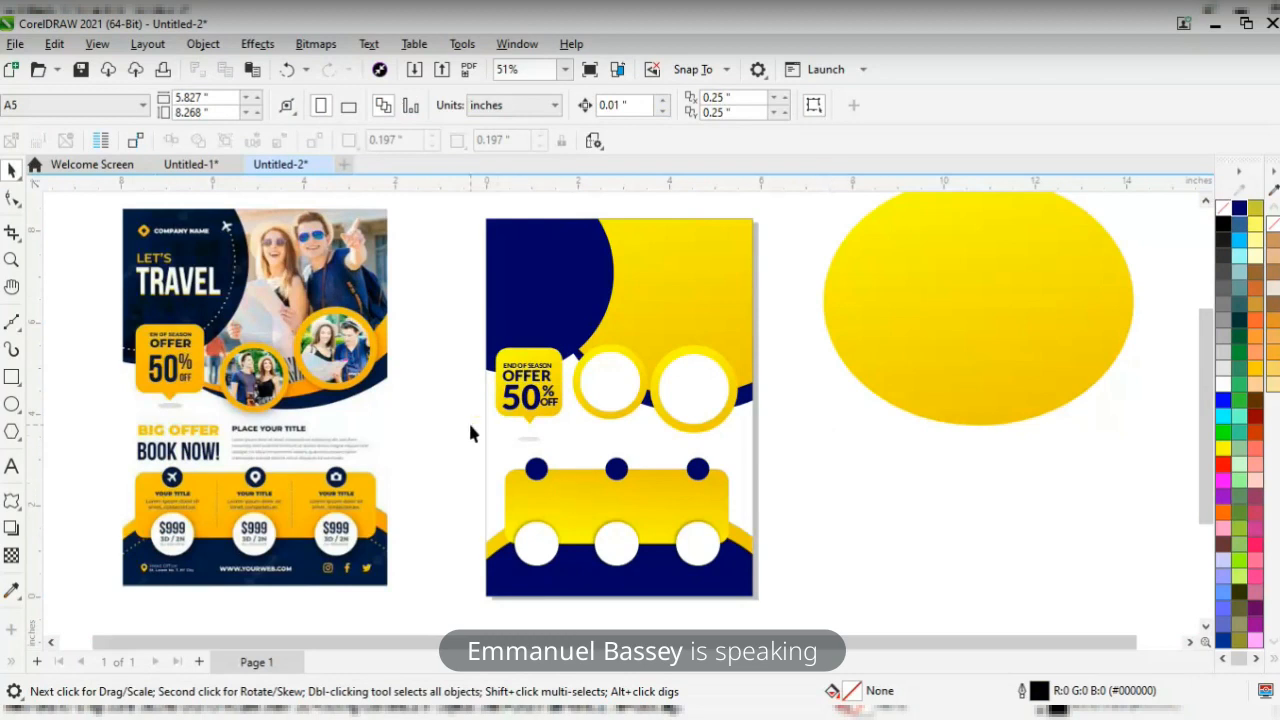
- Nudge the whole callout, with its text and grey shadow ellipse, up the page to about Y 4.813 in
left_click_drag(491, 422, 590, 457)
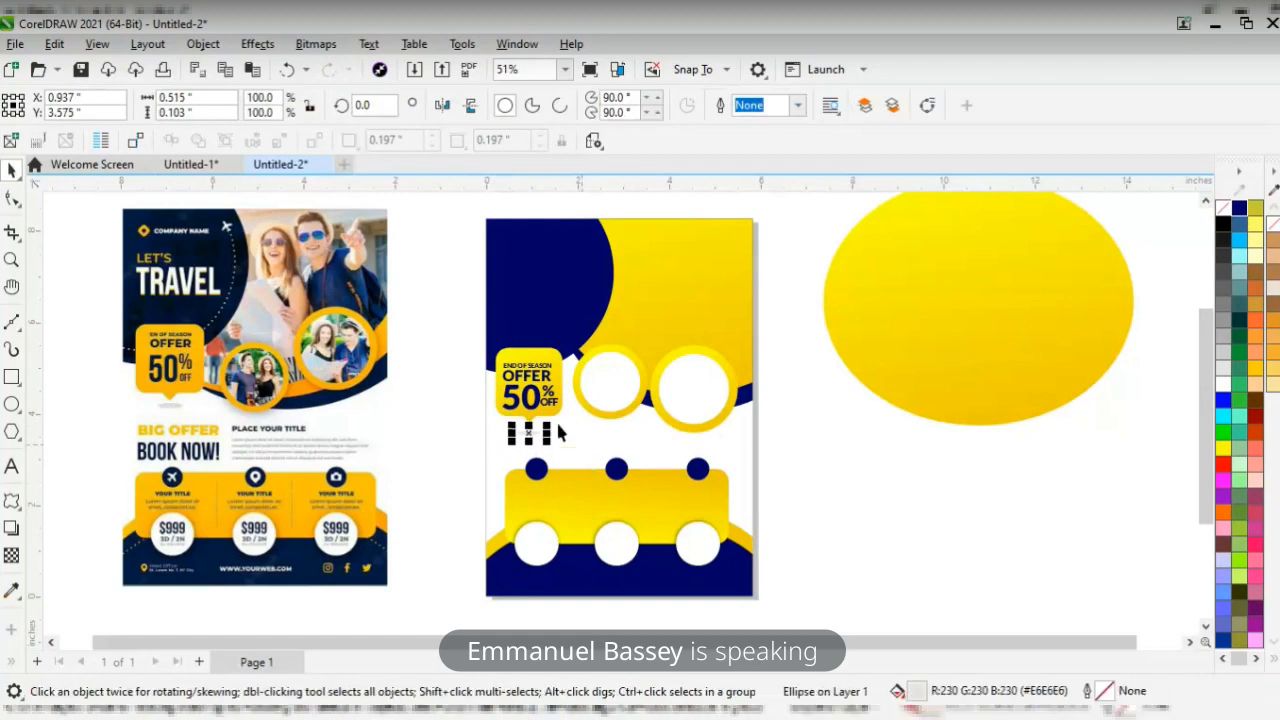
left_click_drag(508, 382, 582, 441)
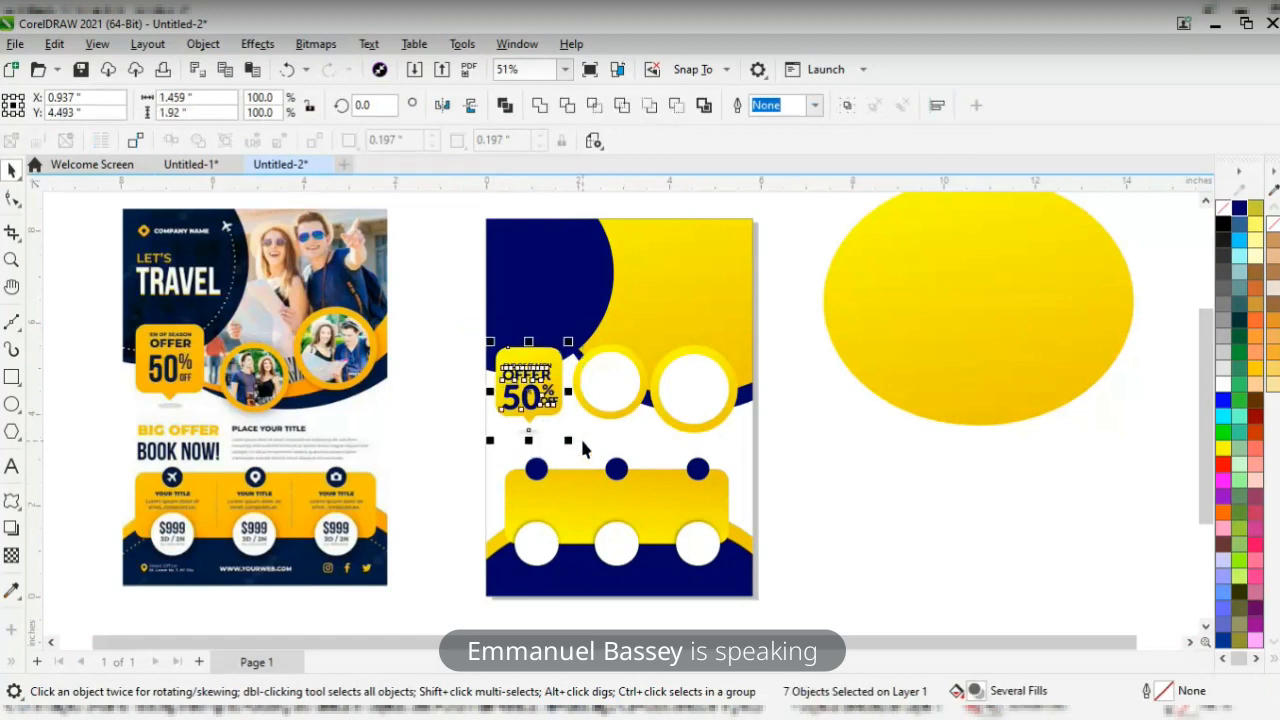
key("Up")
key("Up")
key("Up")
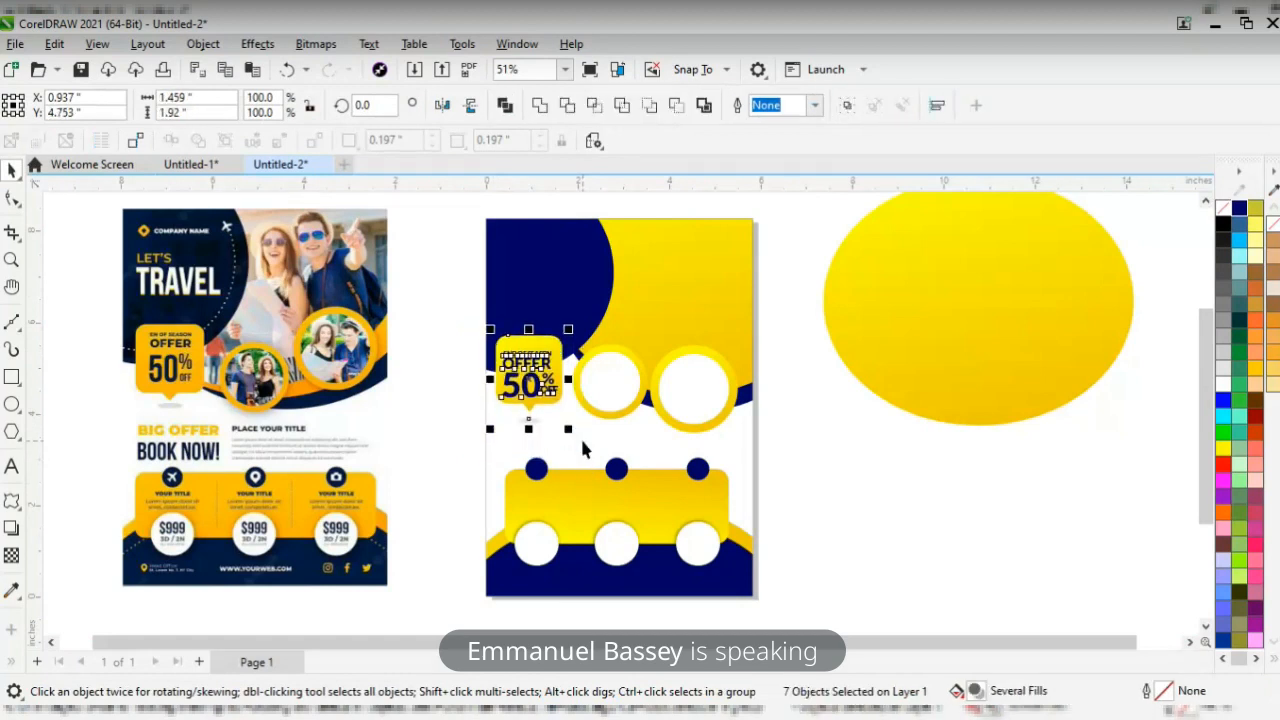
key("Up")
key("Up")
key("Up")
key("Up")
key("Up")
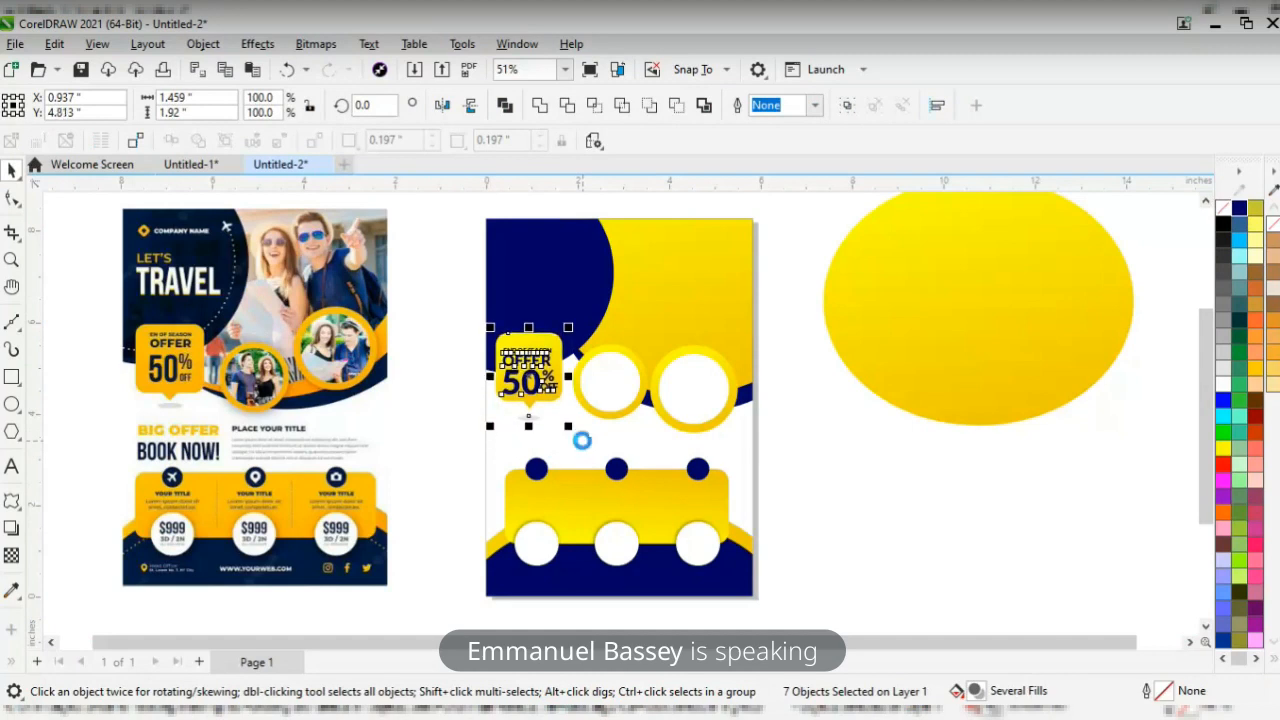
left_click(452, 348)
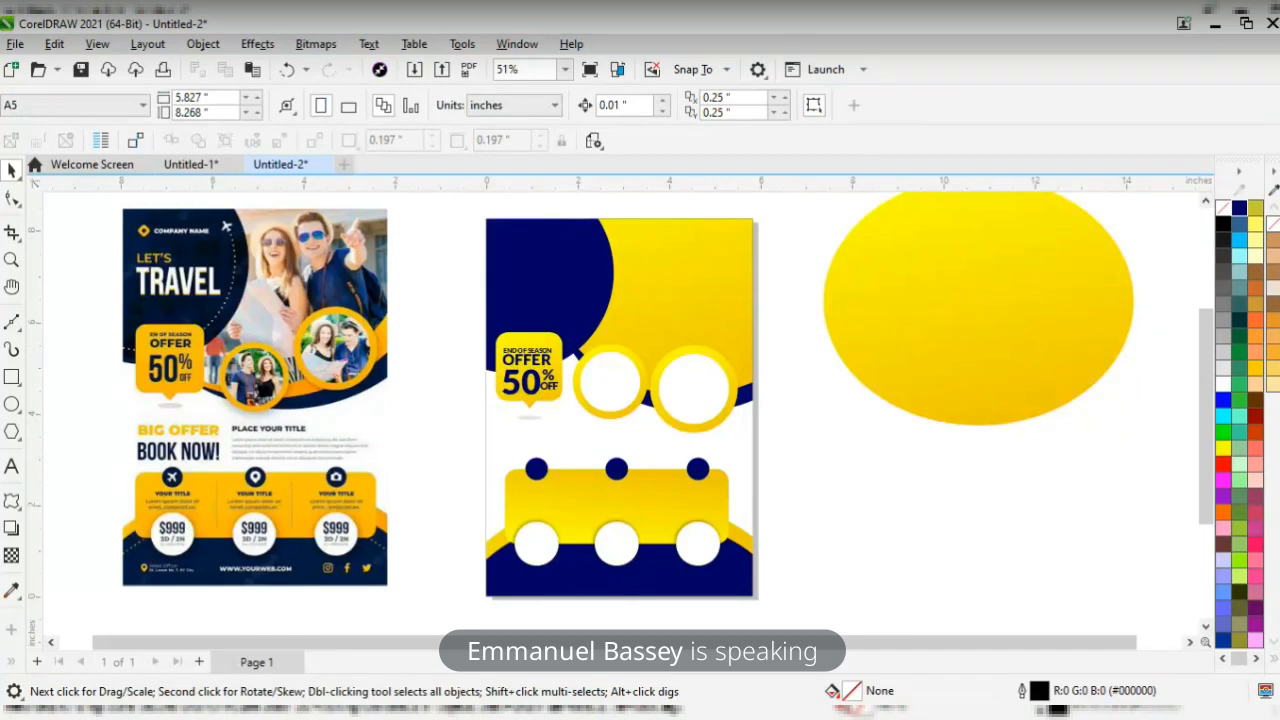
left_click(11, 466)
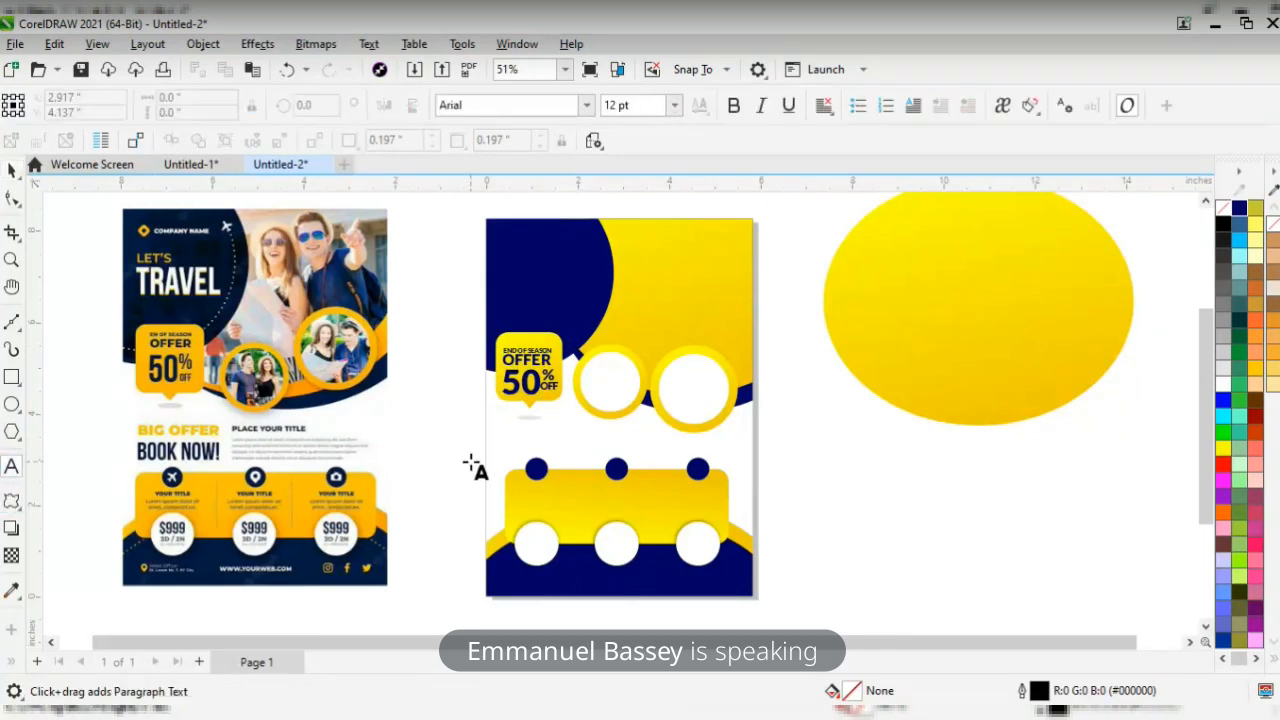
left_click(434, 484)
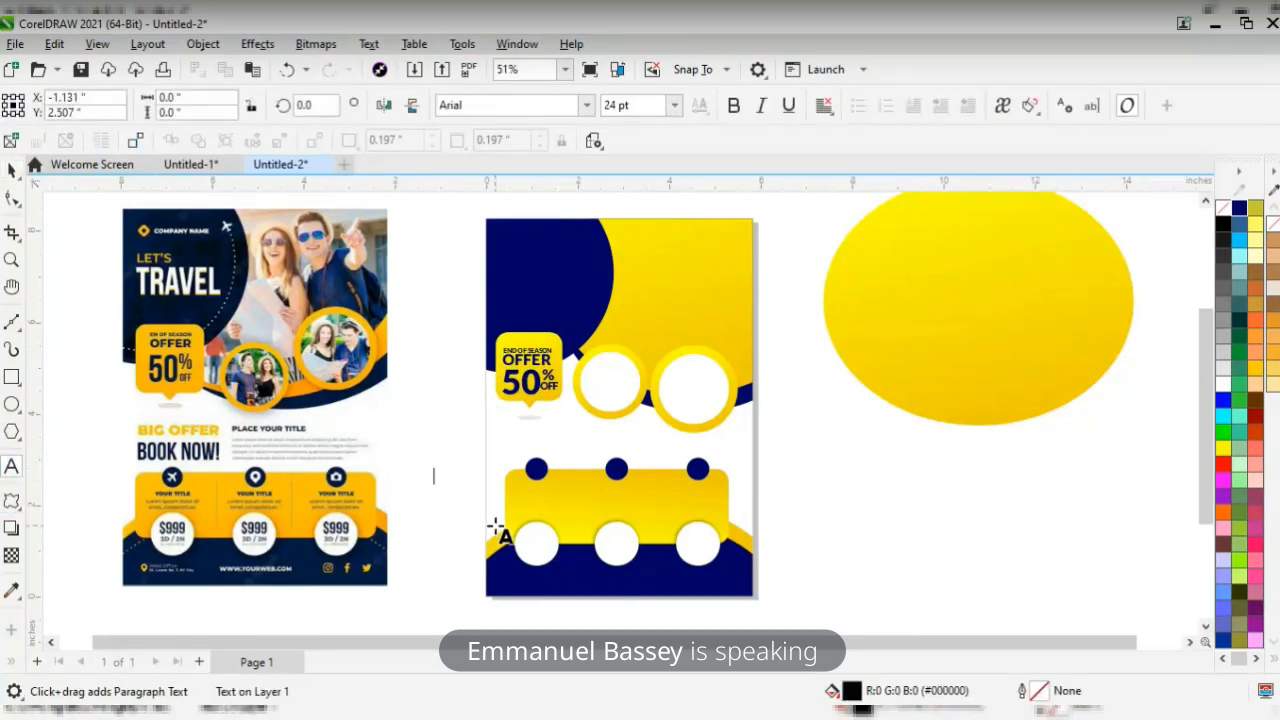
key("ctrl+space")
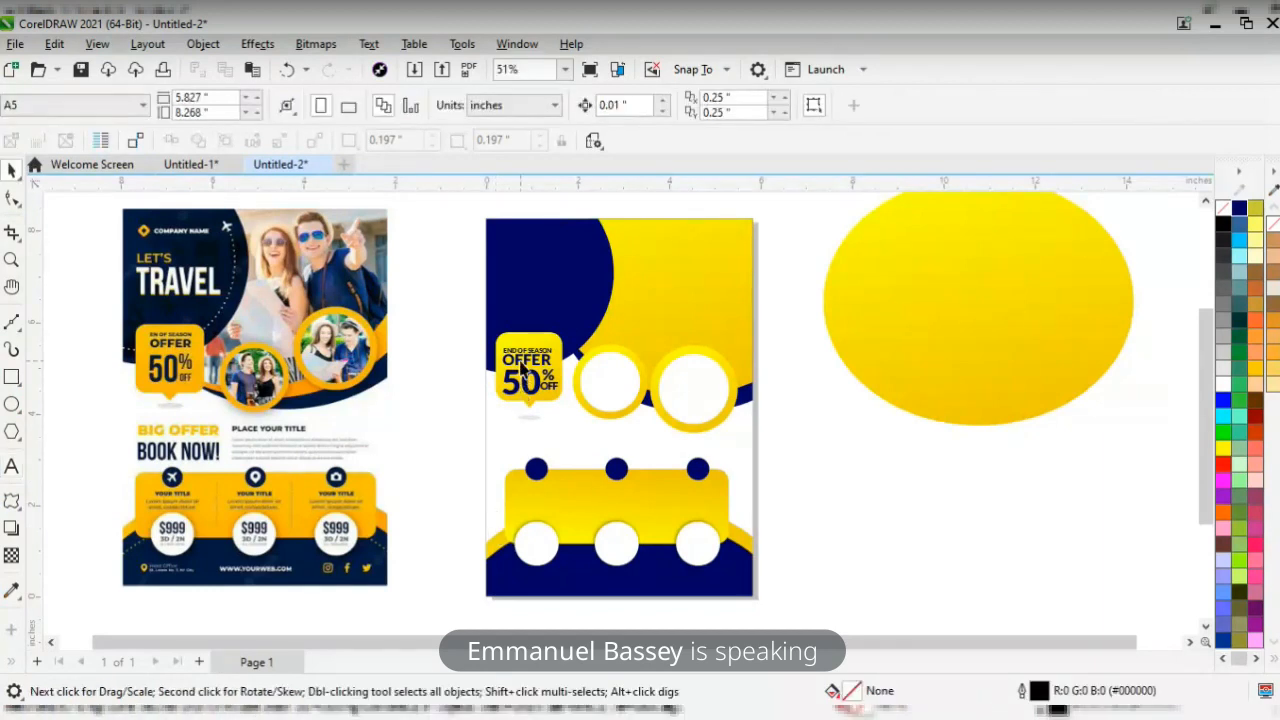
- Copy "OFFER" to the empty area beside the page and change the copy to two lines, "BIG PFFER" and "BOOK NOW!"
left_click_drag(527, 360, 450, 496)
left_click(478, 513)
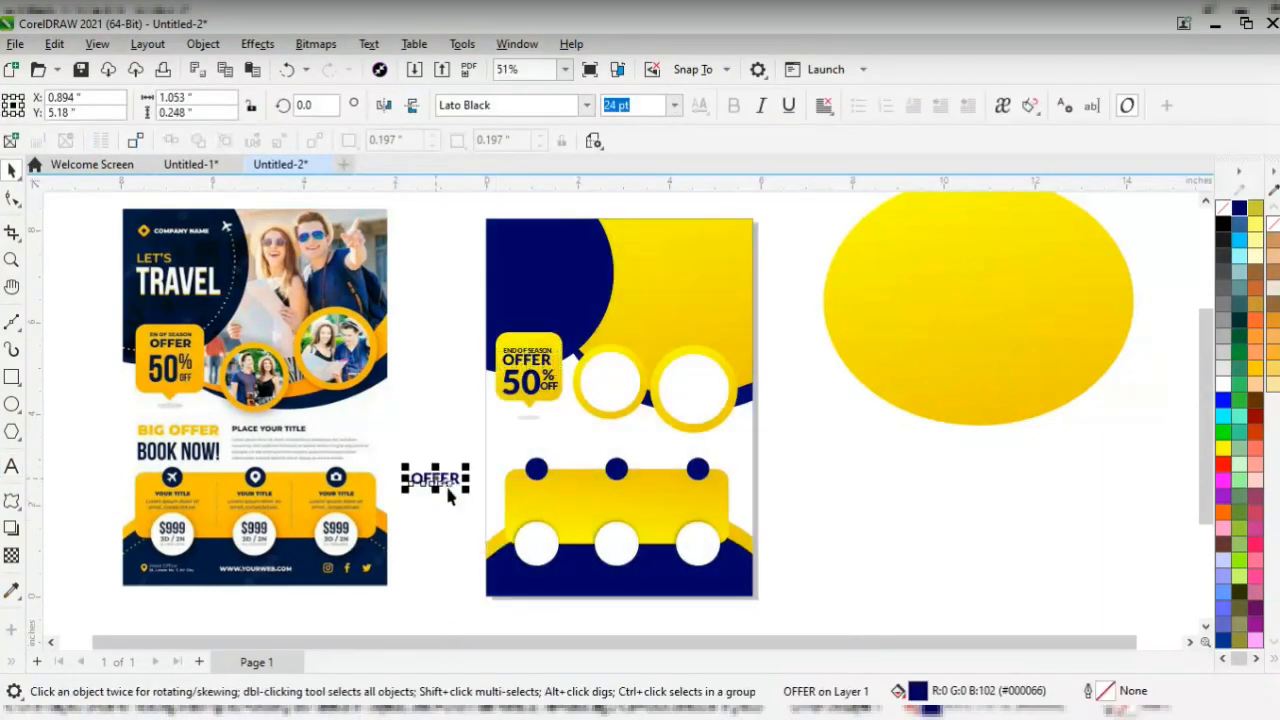
key("ctrl+space")
double_click(444, 480)
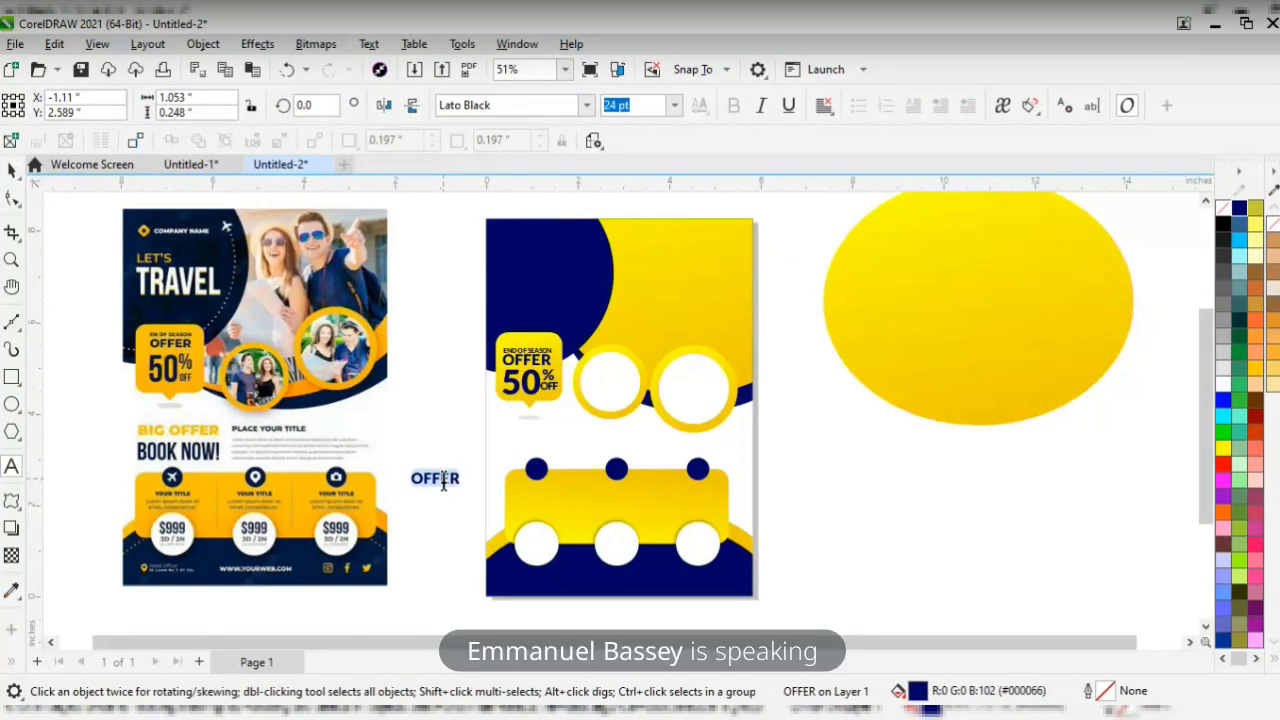
type("BIG")
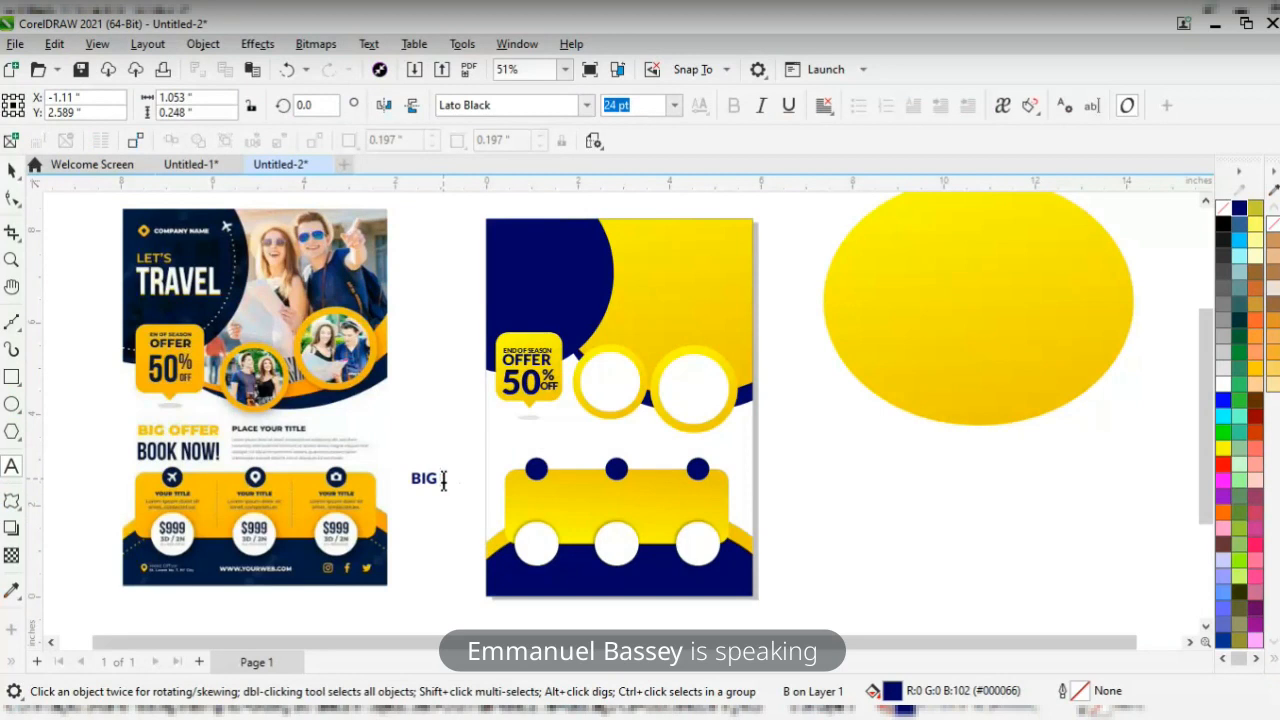
type(" OFFER ")
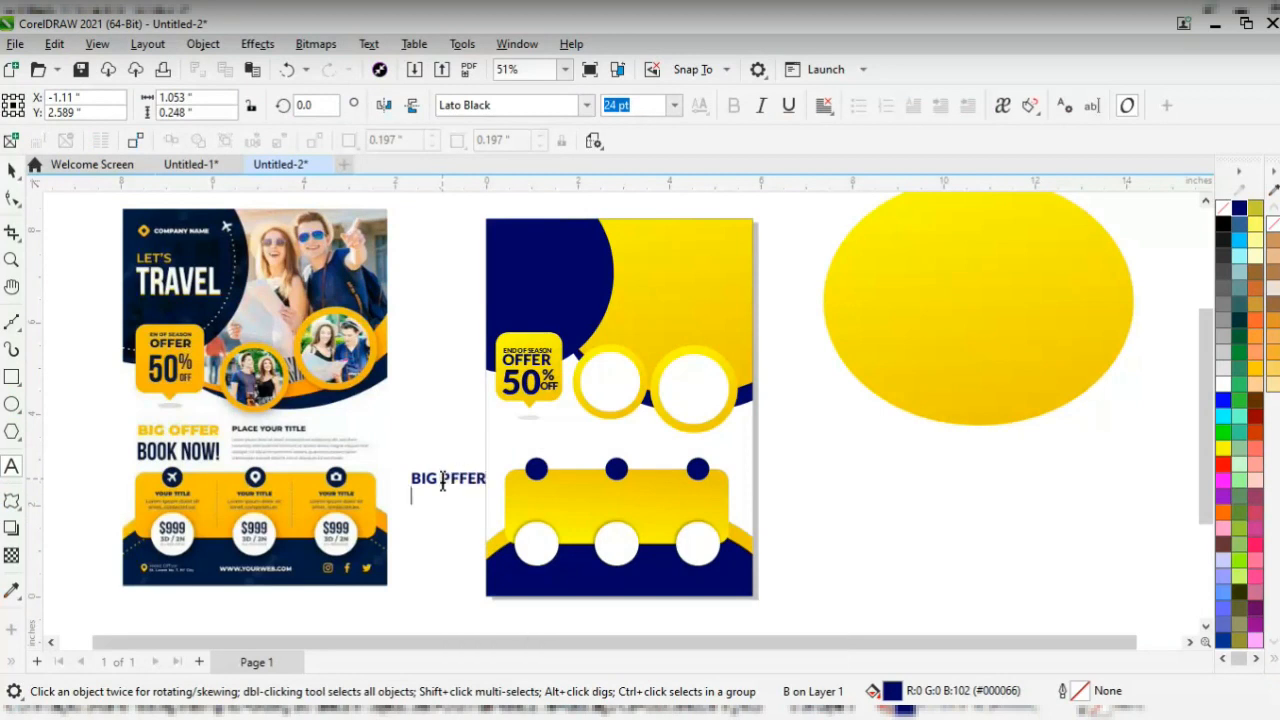
type("B")
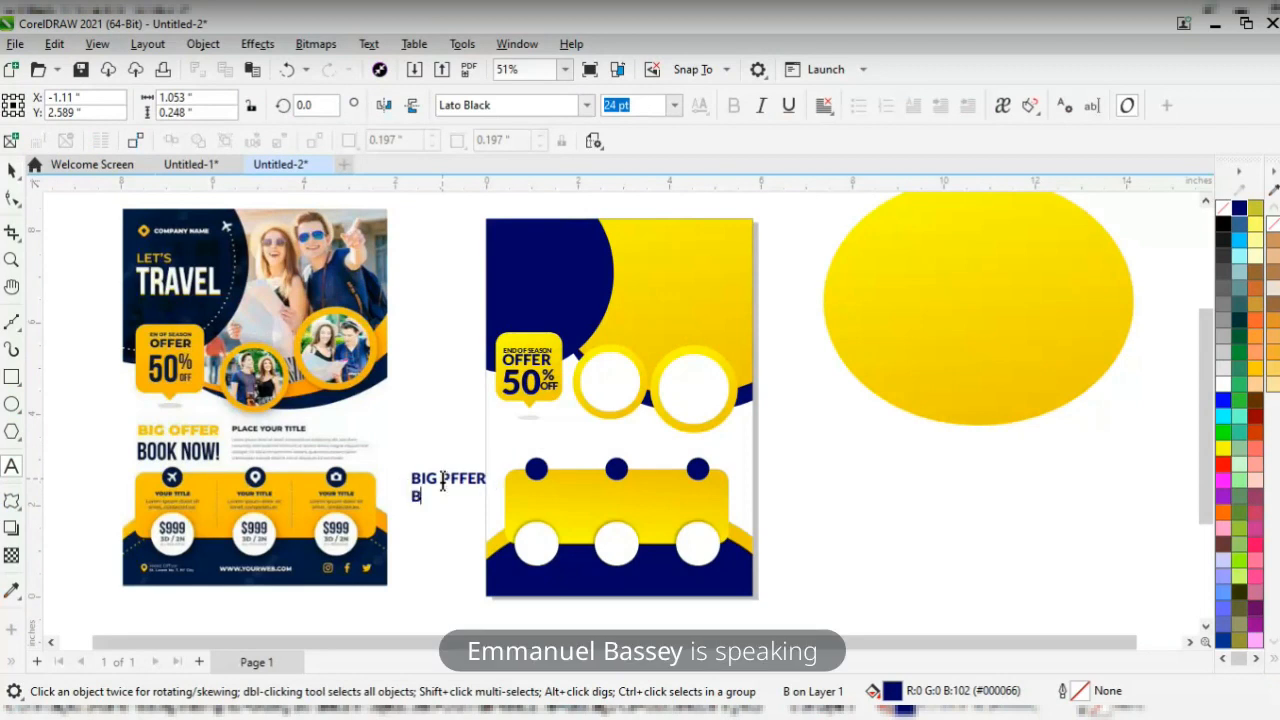
type("OOK NOW!")
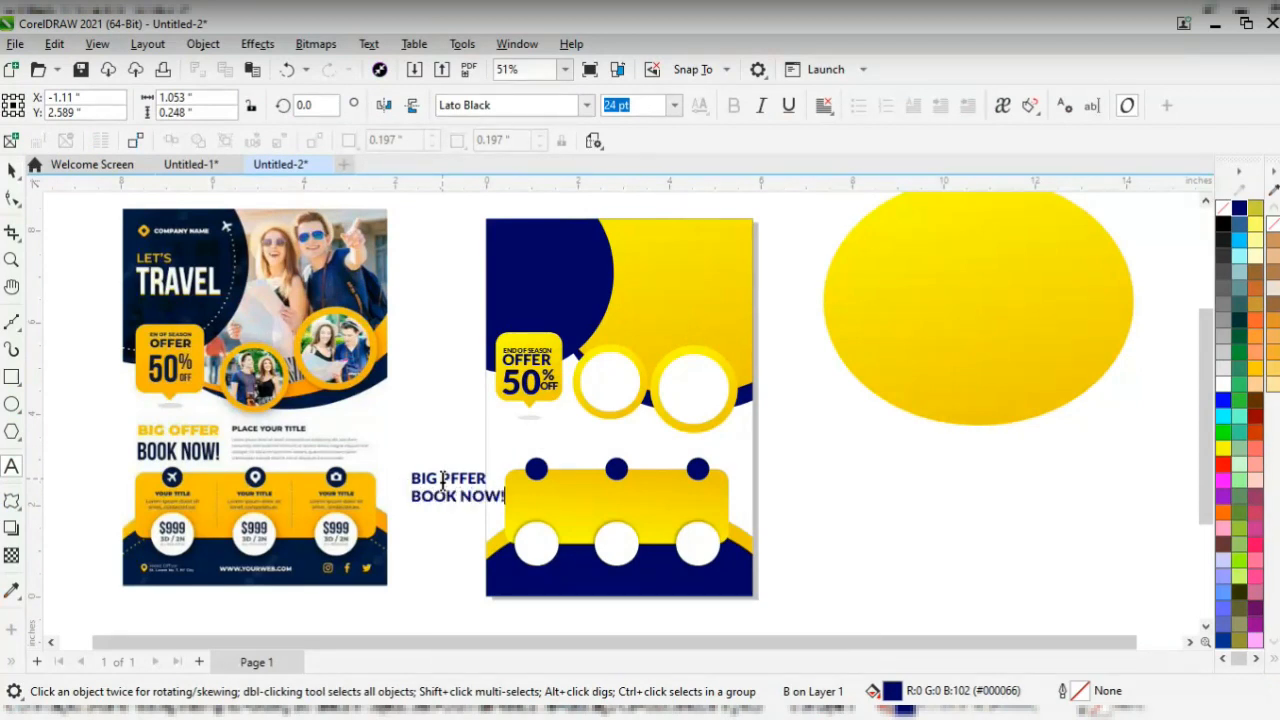
- Break the two-line text into separate lines and place "BIG PFFER" beneath the callout's shadow ellipse
key("ctrl+space")
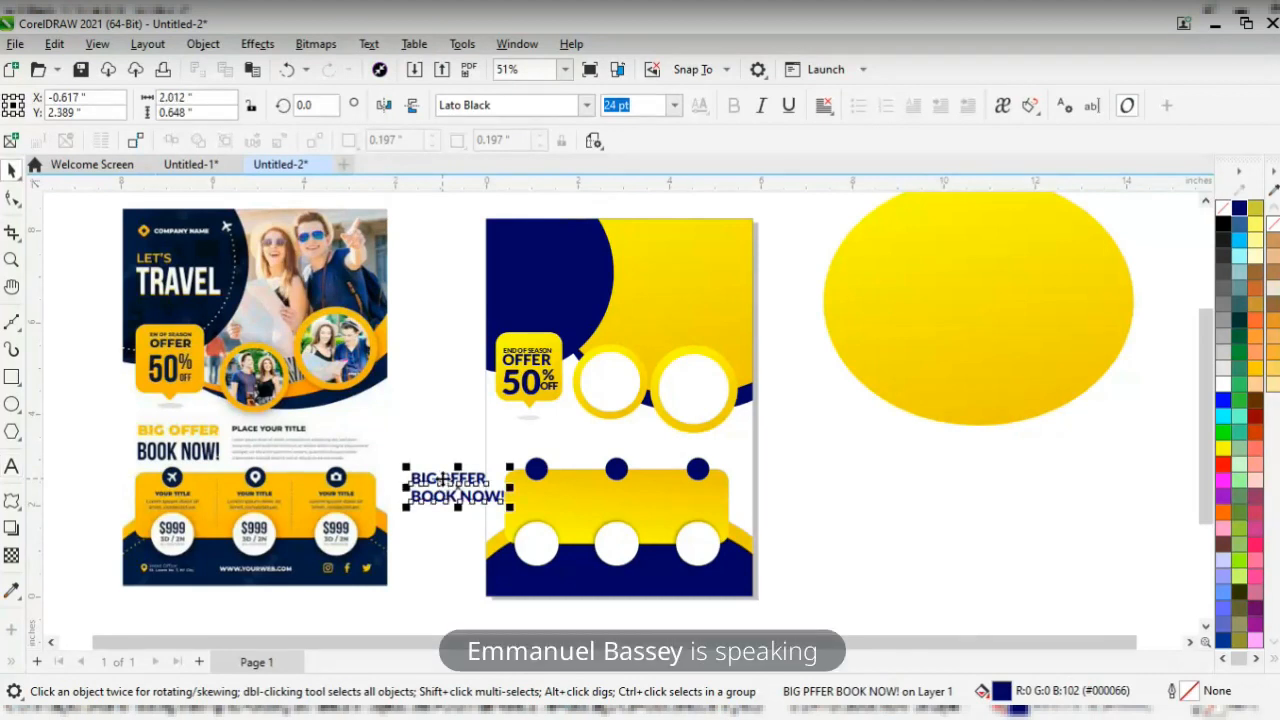
key("ctrl+k")
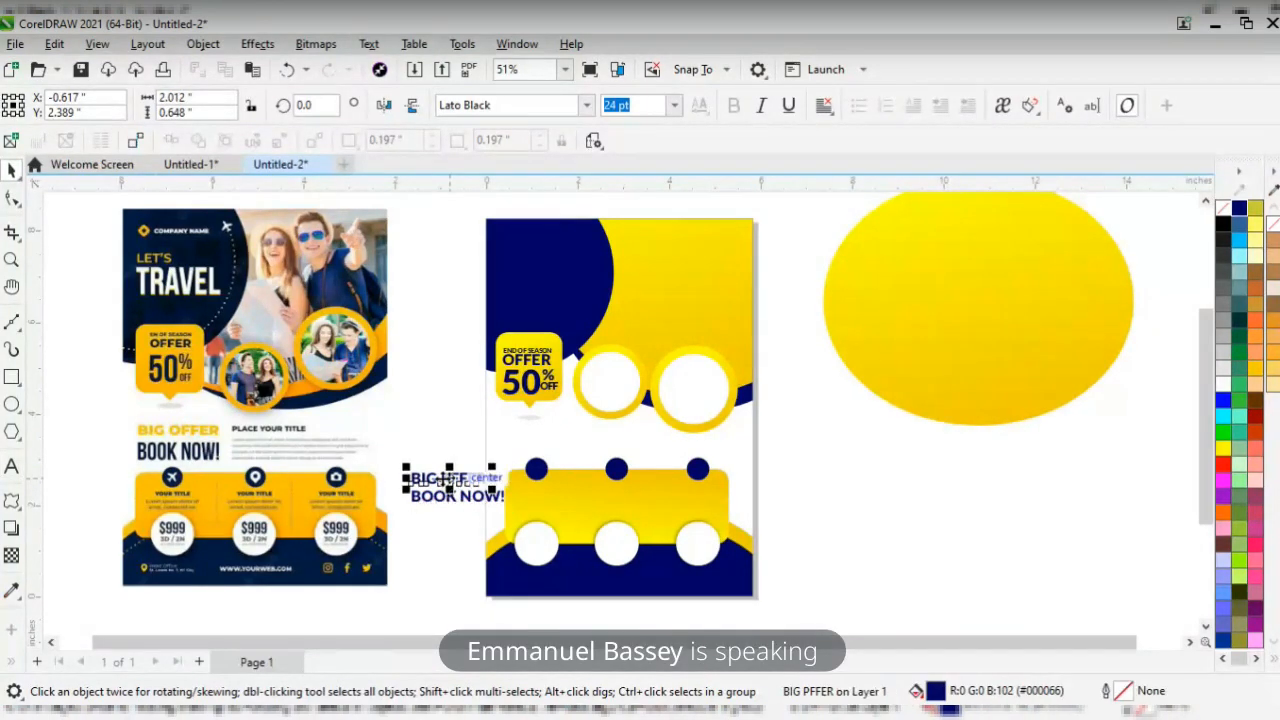
left_click_drag(449, 479, 537, 431)
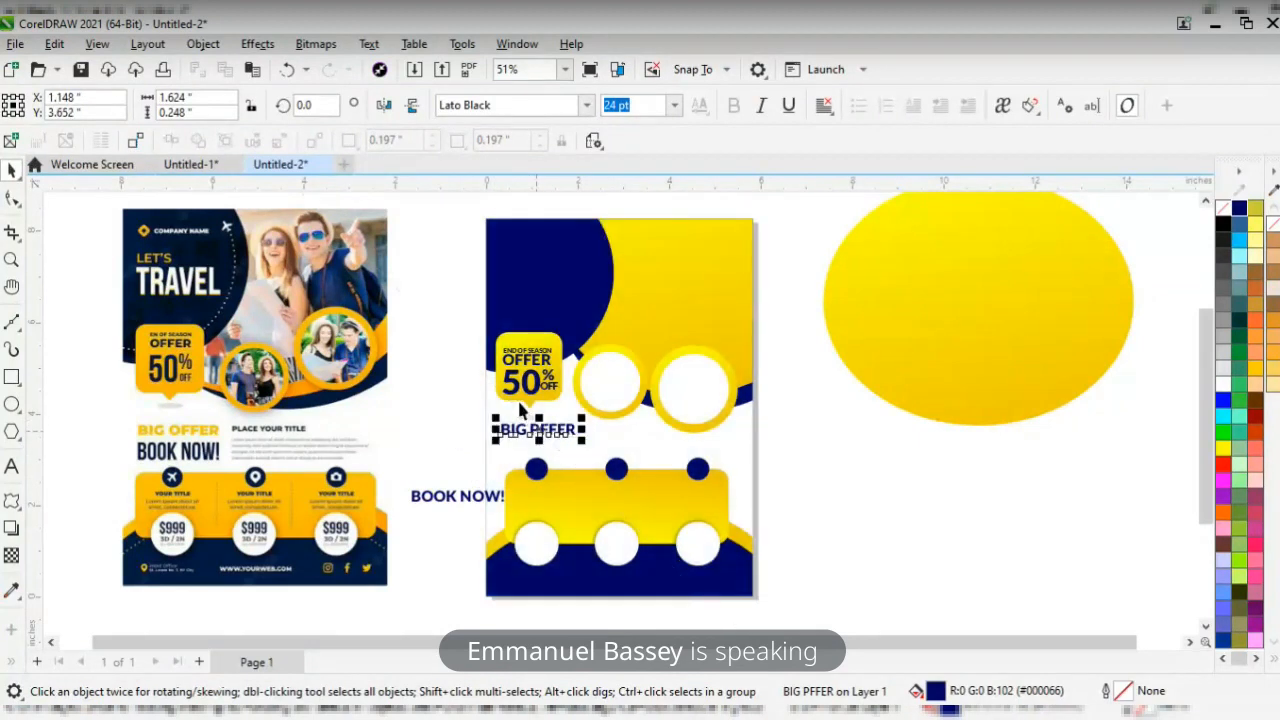
- Nudge the callout with its text and shadow further up to about Y 4.963 in, leaving "BIG PFFER" in place
left_click_drag(441, 302, 589, 438)
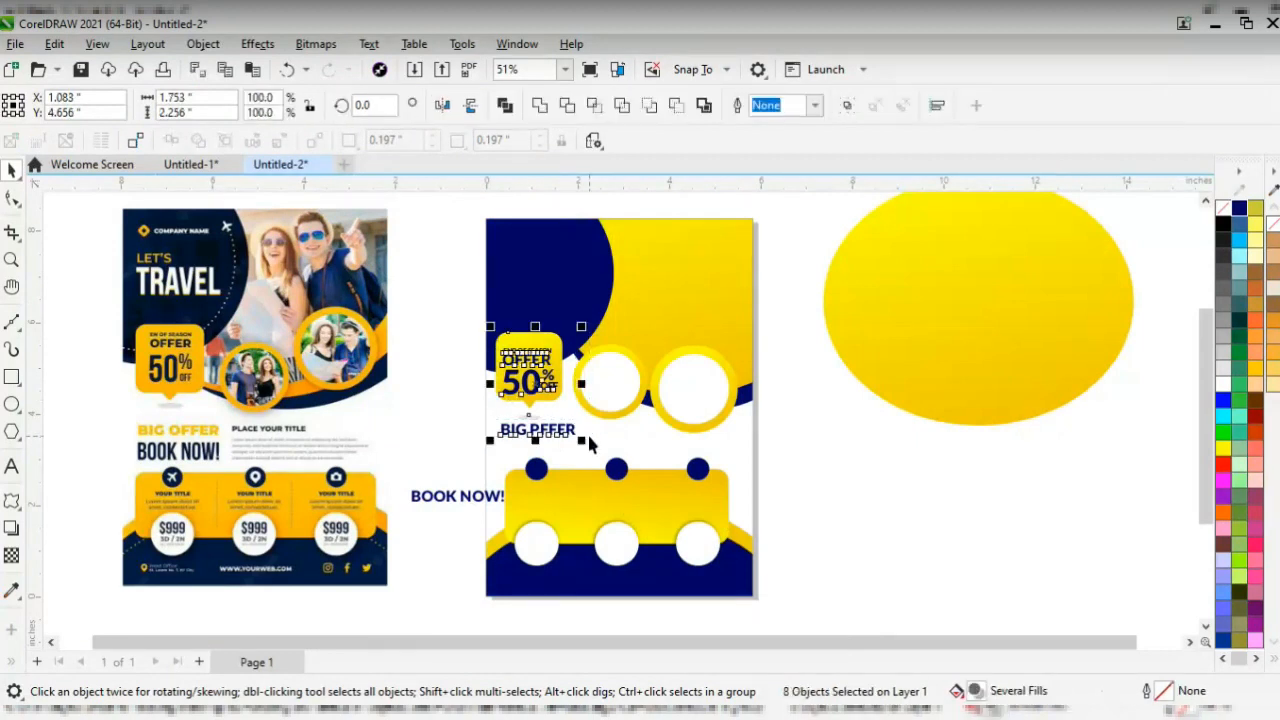
left_click(416, 276)
left_click_drag(437, 284, 578, 422)
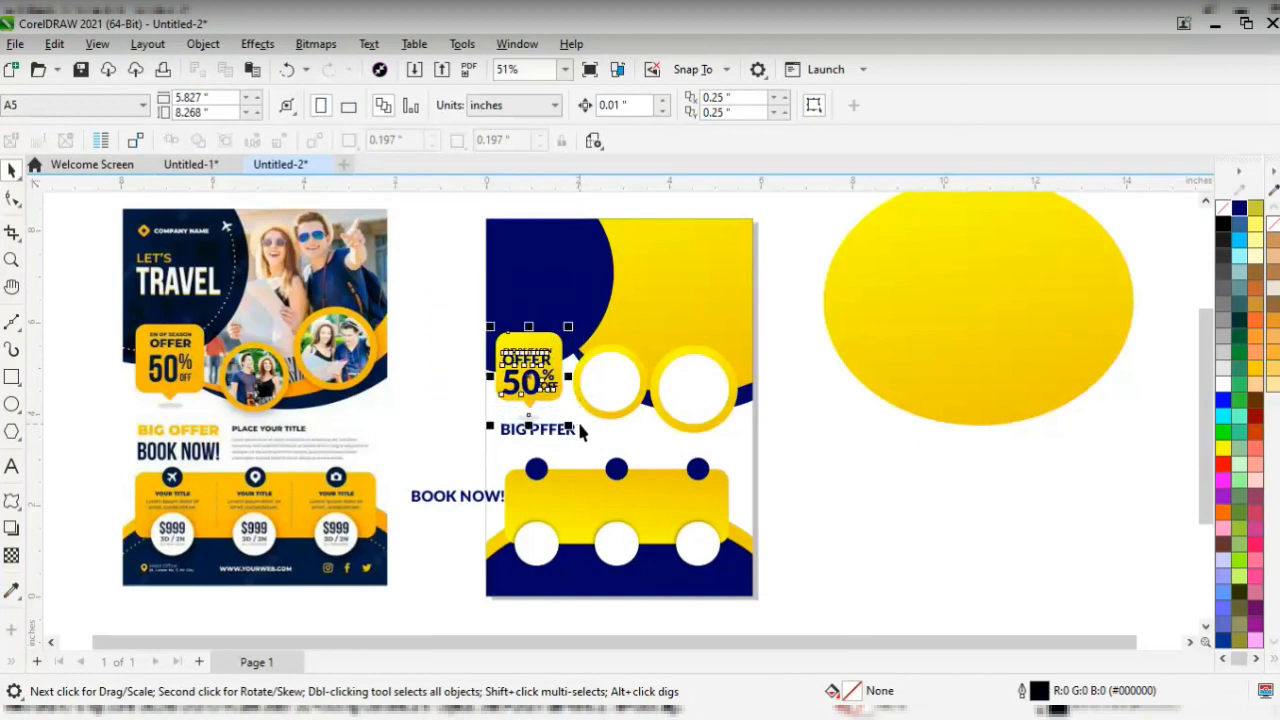
key("Up")
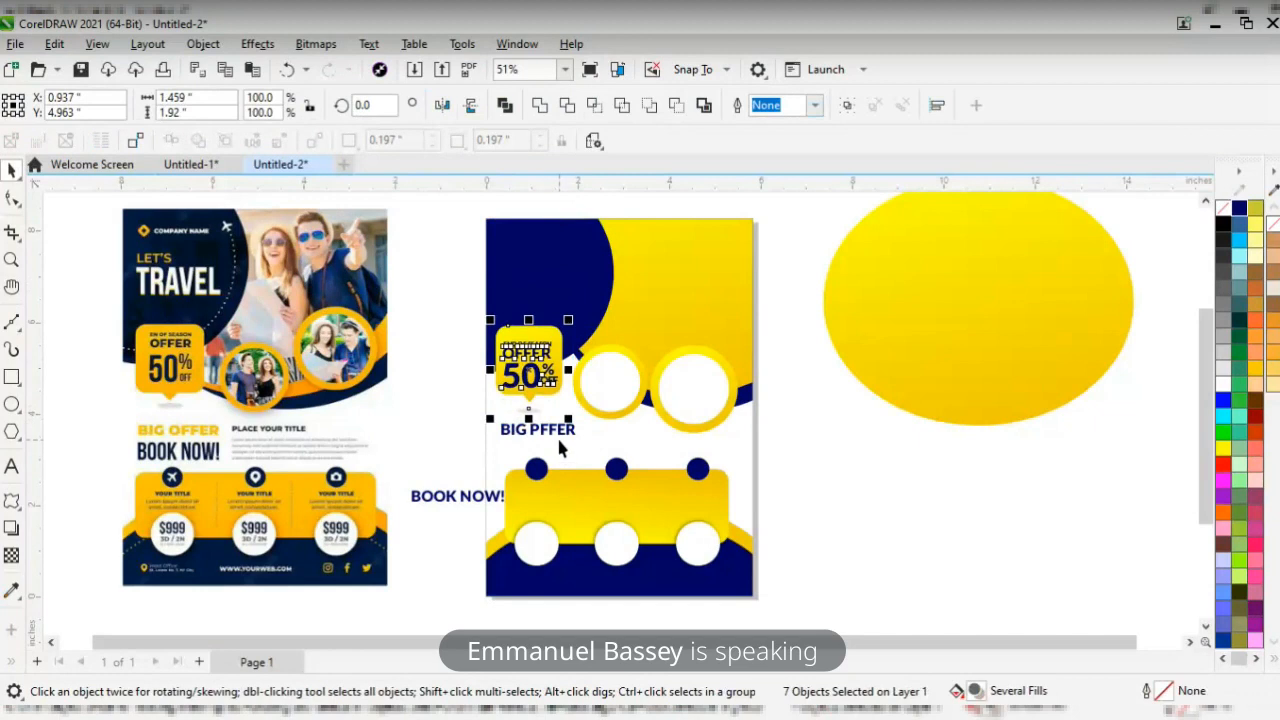
- Correct "BIG PFFER" to "BIG OFFER" and nudge the line up to about Y 3.762 in
double_click(553, 433)
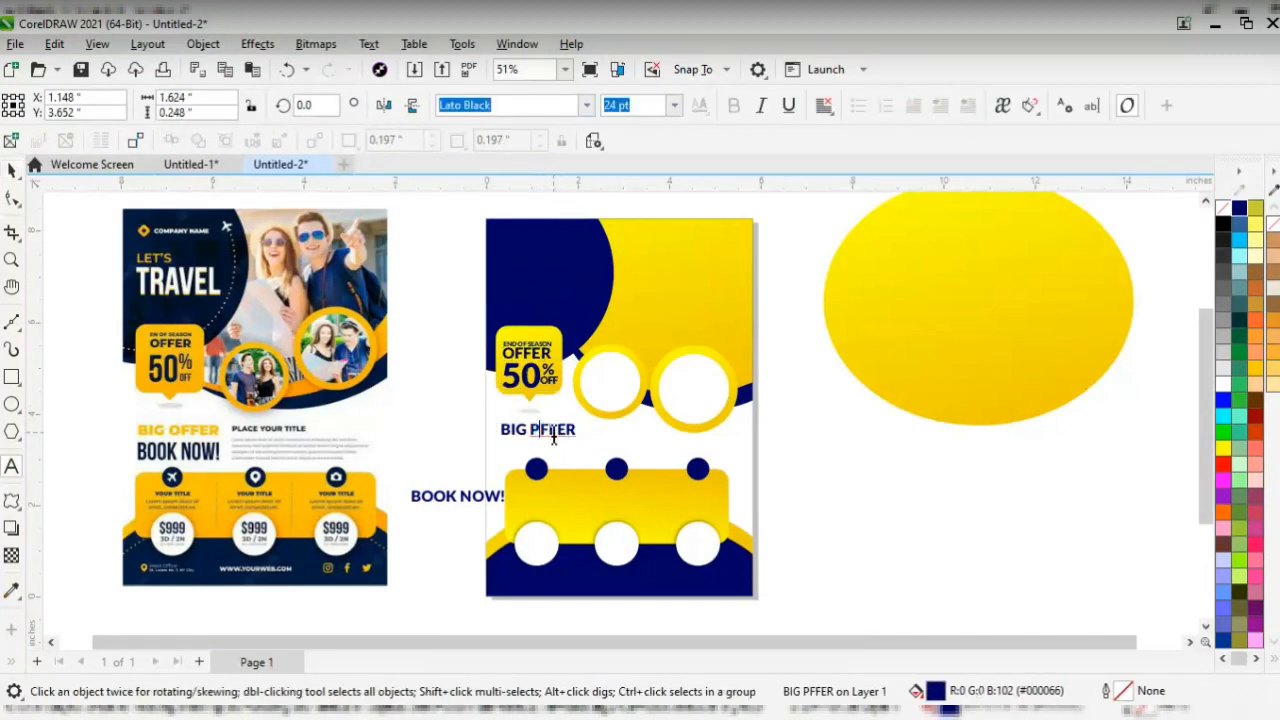
key("BackSpace")
type("O")
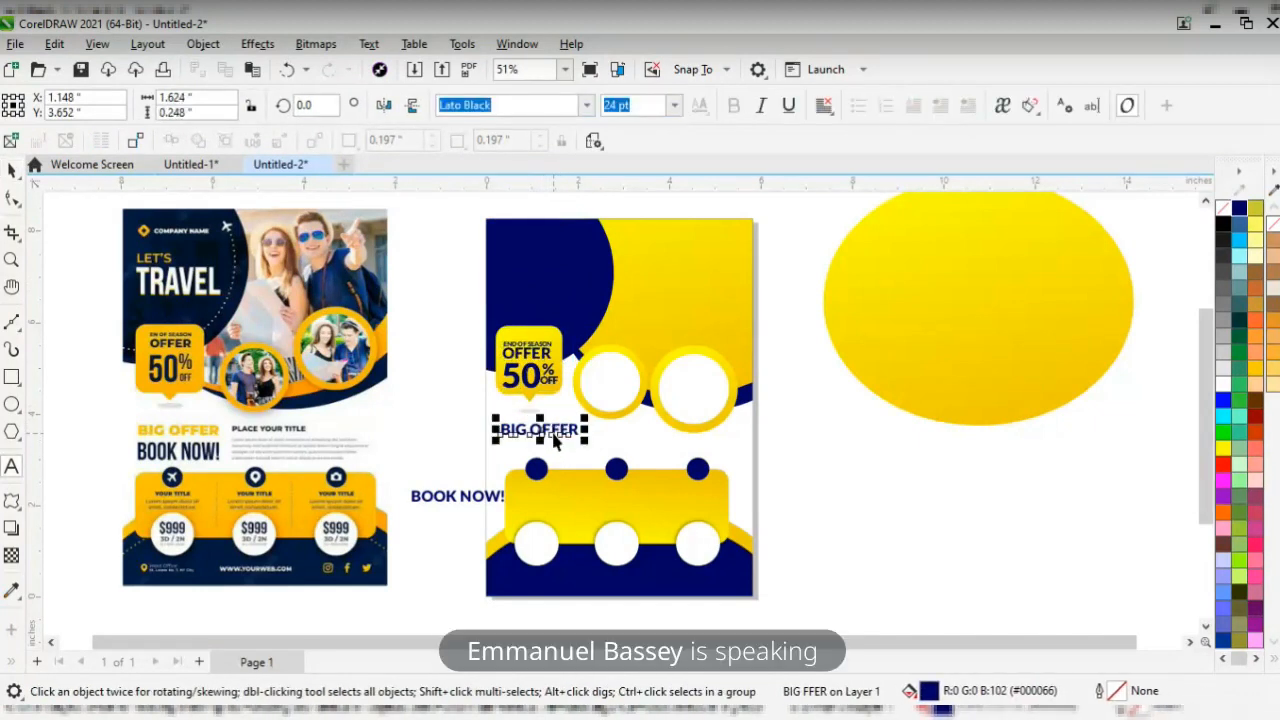
key("Up")
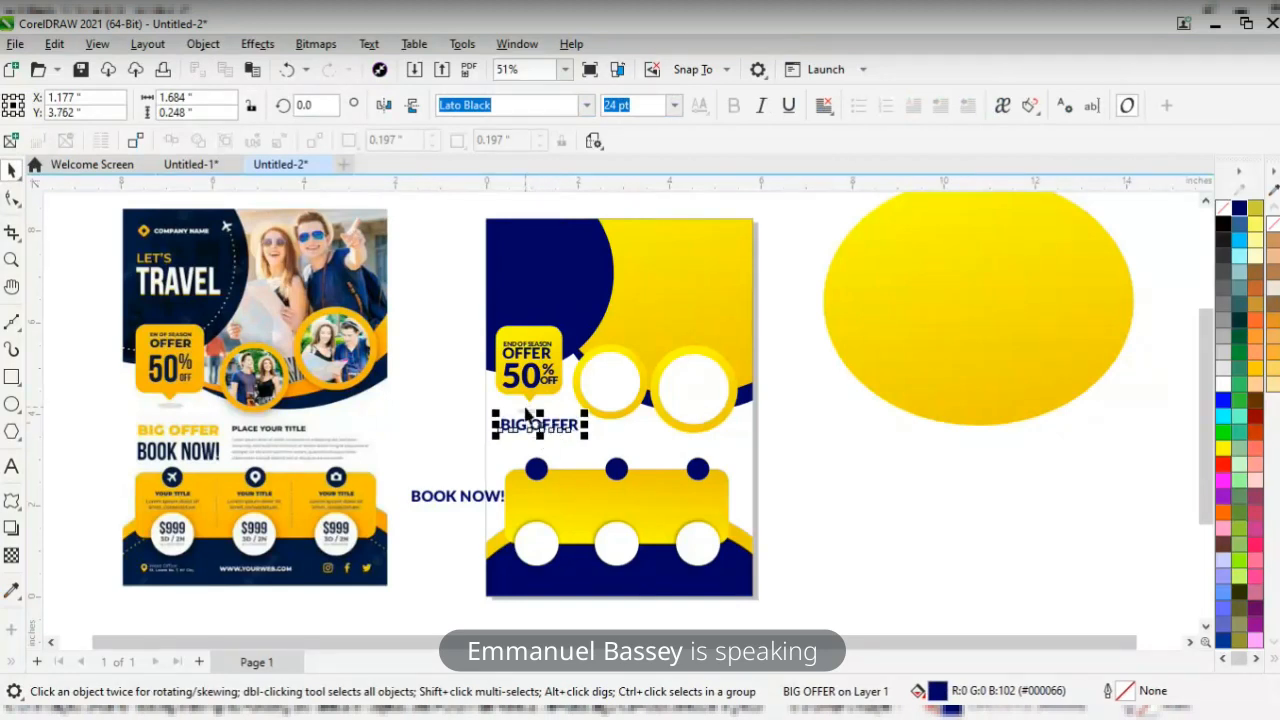
- Centre "BIG OFFER" horizontally on the callout and nudge it slightly inward from the page edge to about X 1.017 in
left_click(526, 396, "shift")
key("c")
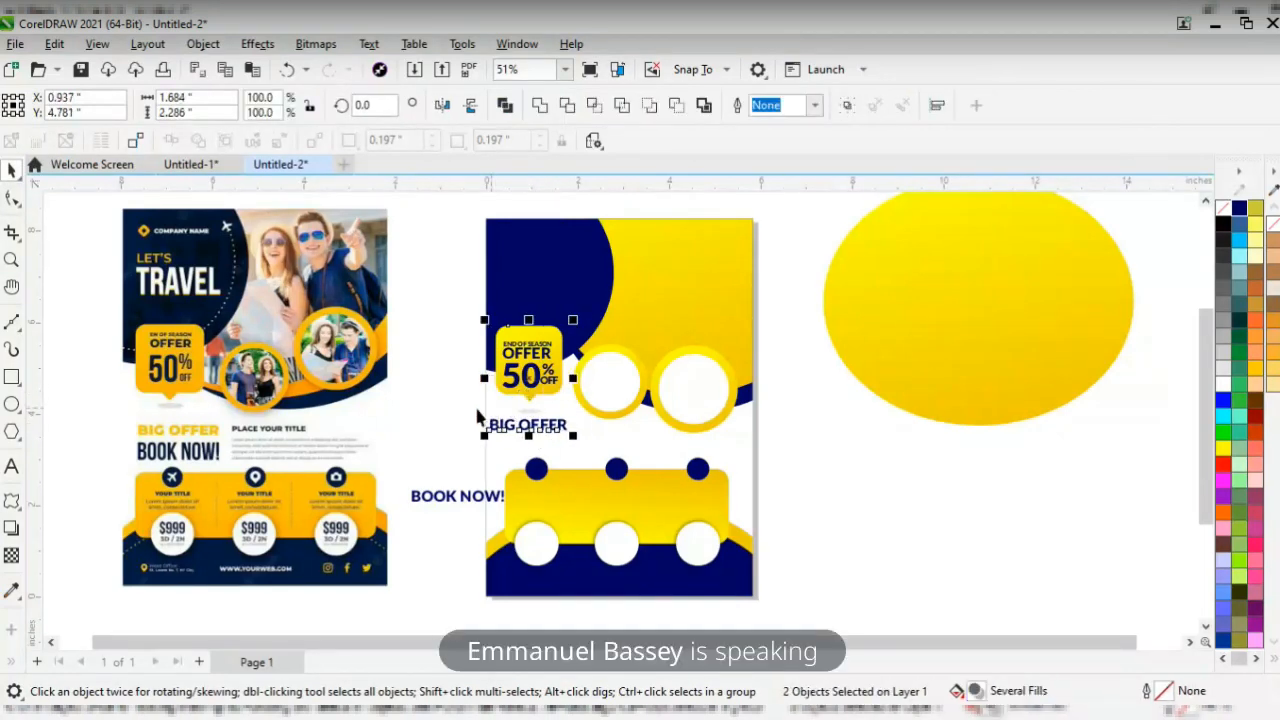
left_click(455, 384)
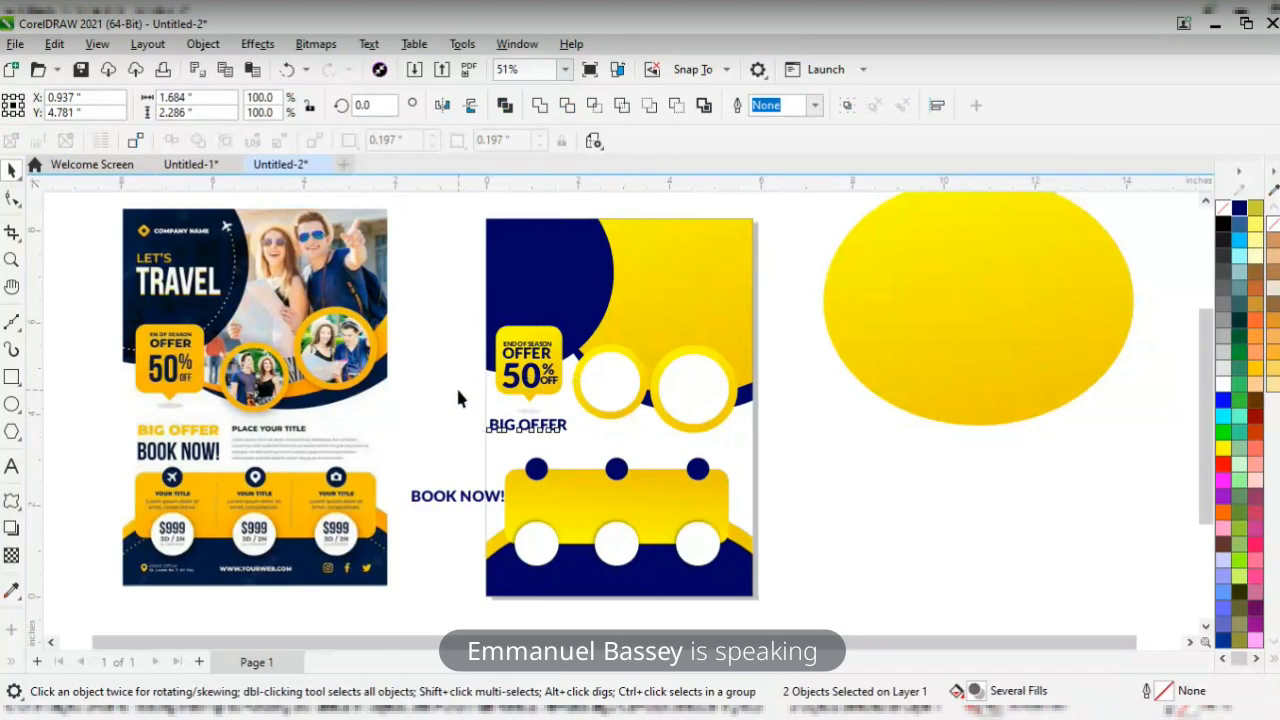
left_click(528, 433)
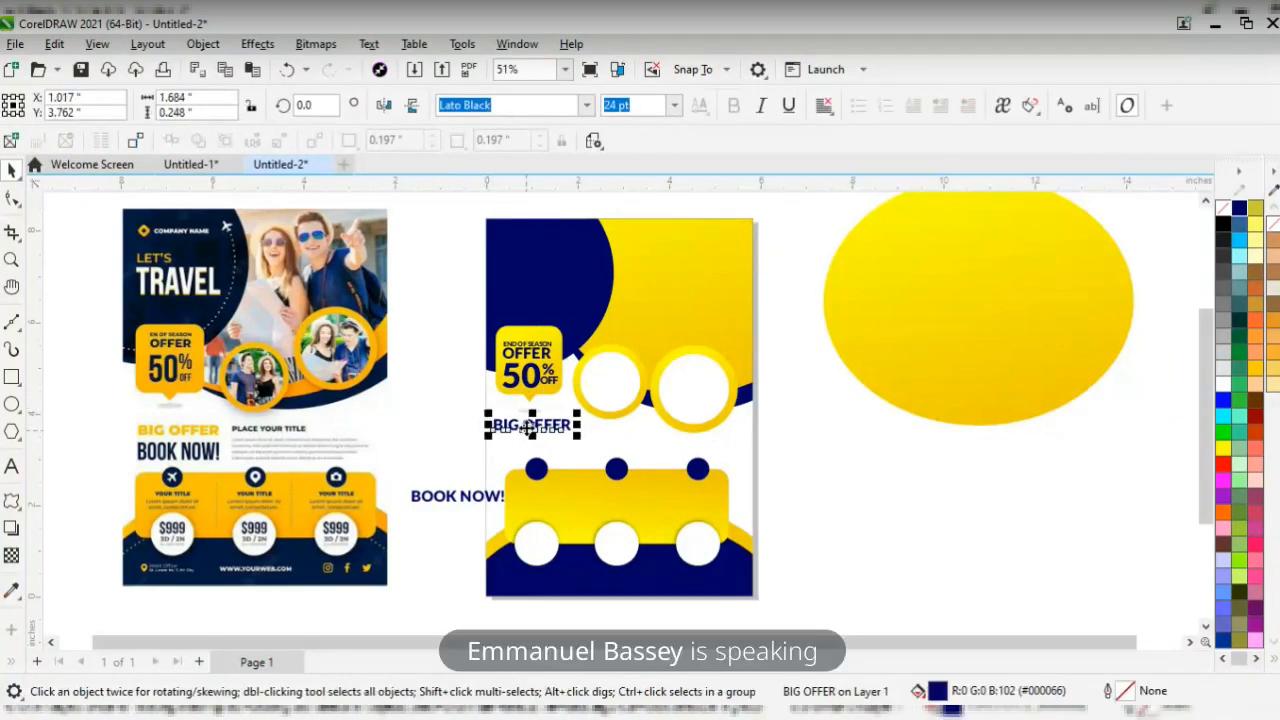
- Place "BOOK NOW!" directly beneath "BIG OFFER" on the page
left_click(434, 500)
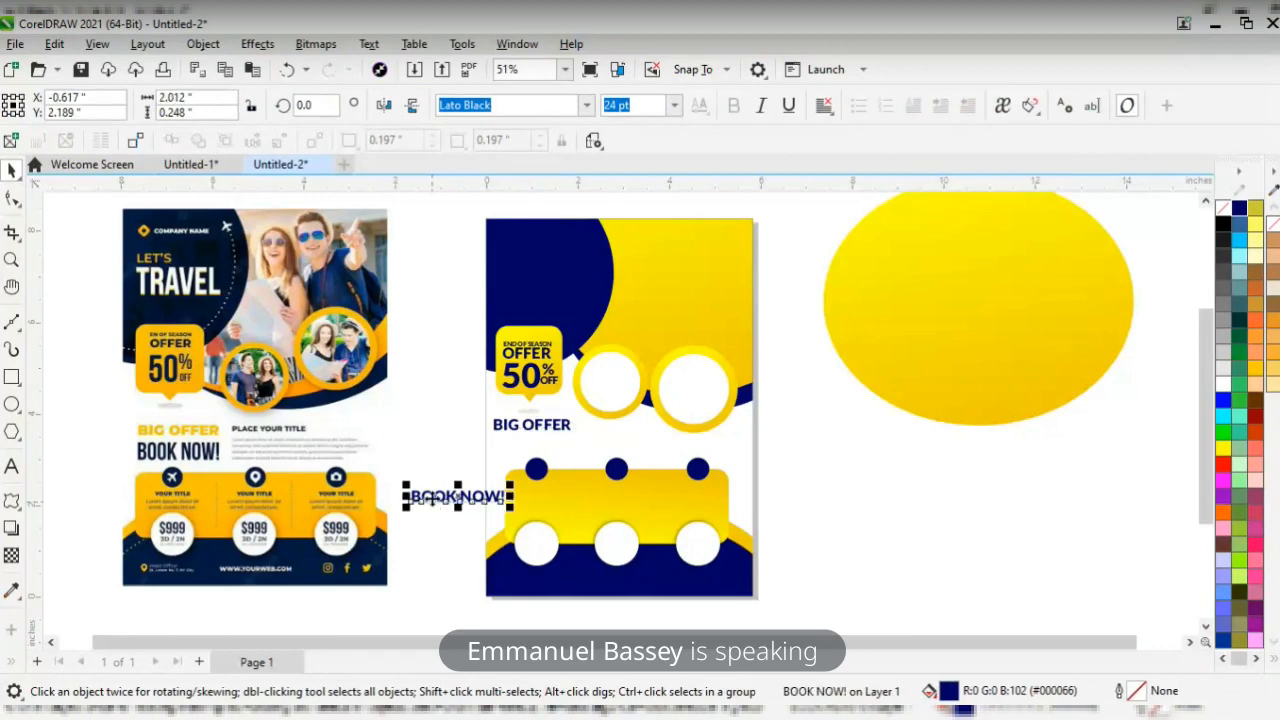
left_click_drag(430, 500, 510, 446)
key("z")
left_click_drag(424, 386, 650, 497)
key("space")
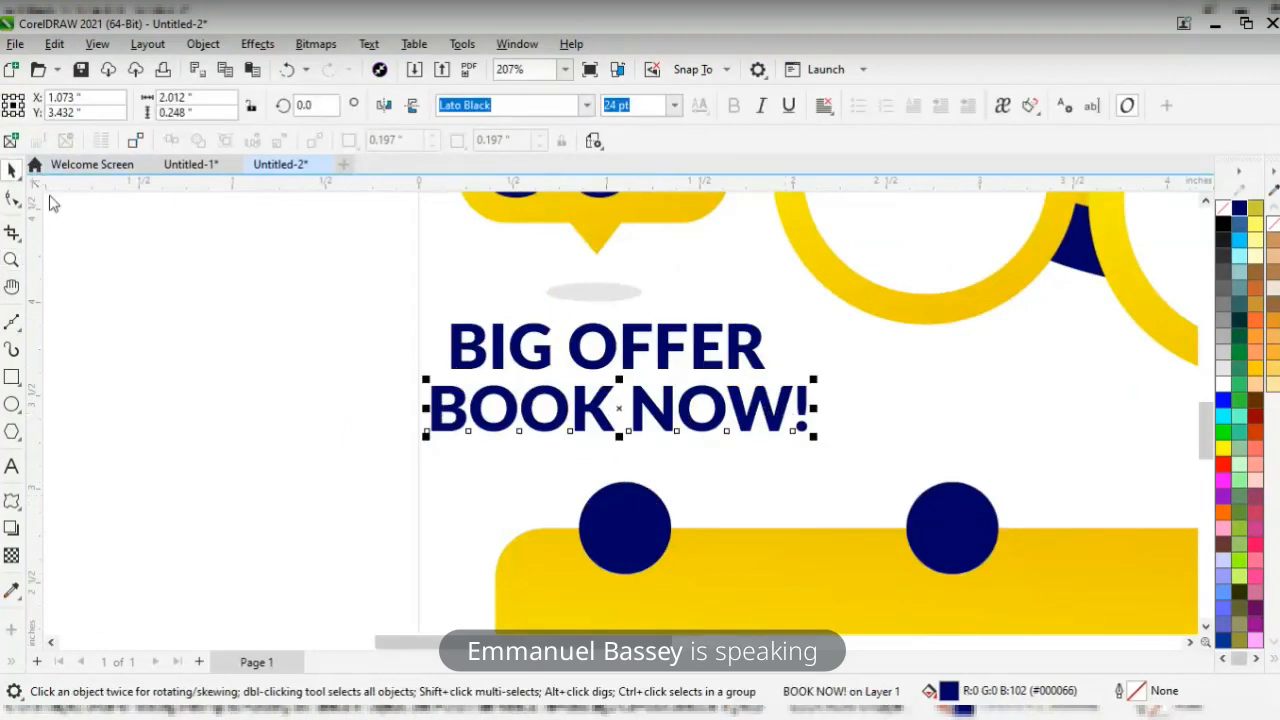
- Tighten the letter spacing of "BOOK NOW!" and scale it down to about 22.3 pt
left_click(12, 200)
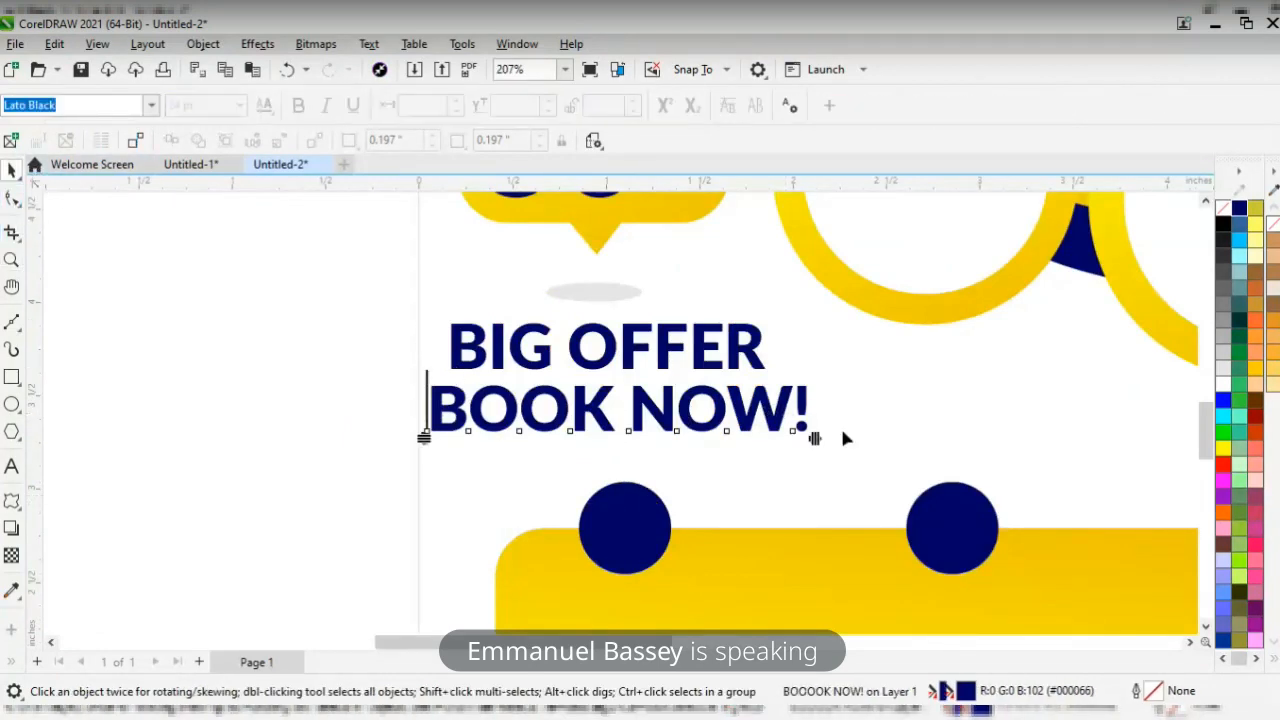
left_click_drag(805, 441, 778, 451)
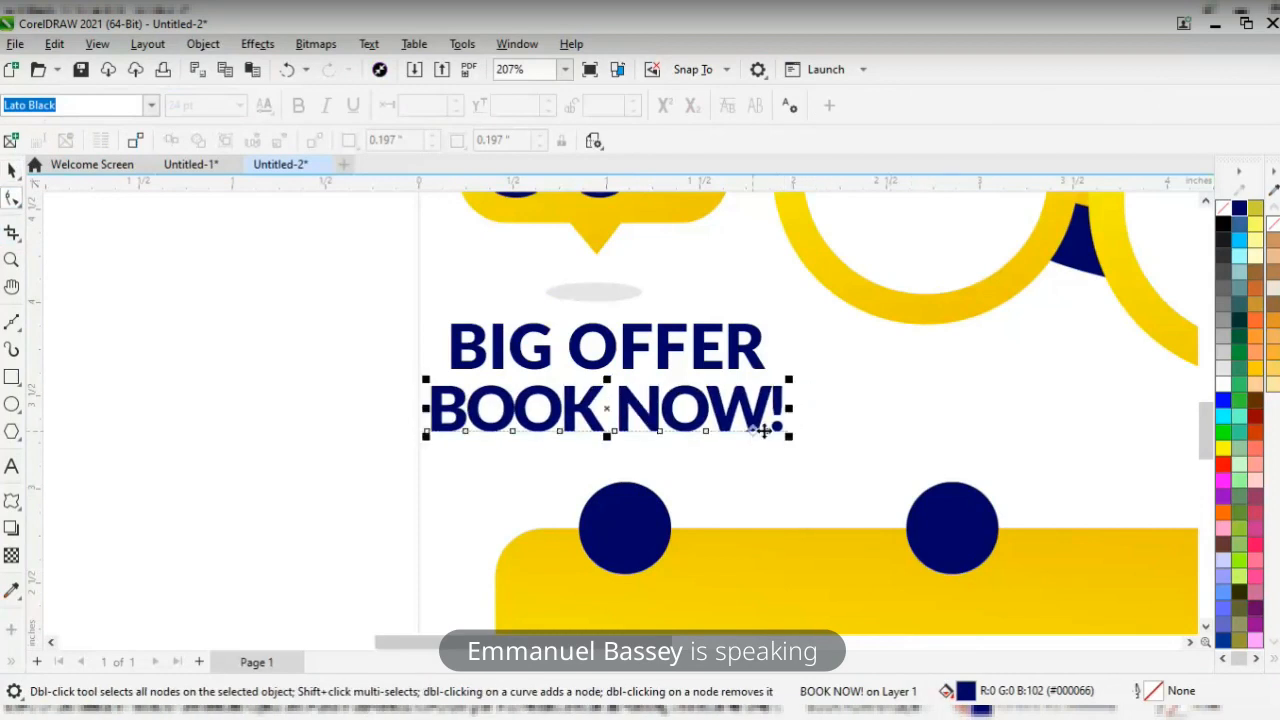
key("space")
left_click_drag(787, 388, 768, 401)
key("space")
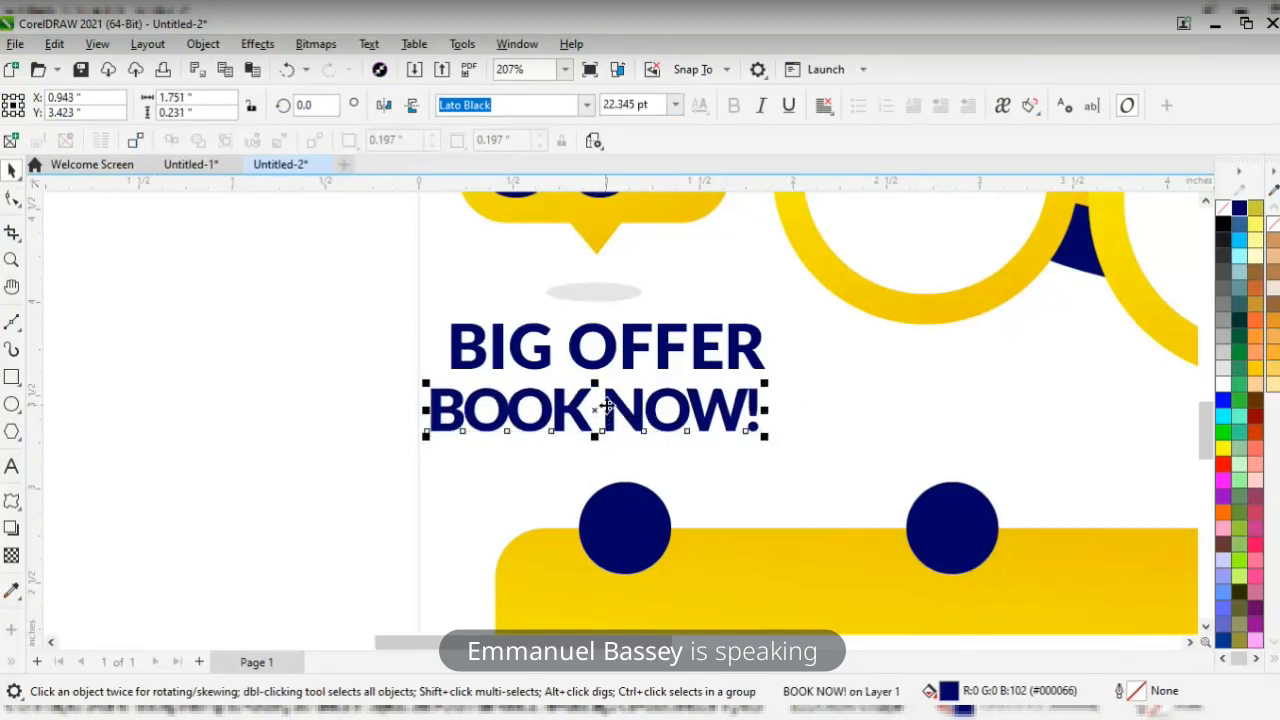
- Move "BOOK NOW!" up close under "BIG OFFER" and stretch it vertically to about 0.35 in high
mouse_move(625, 418)
left_mouse_down()
mouse_move(639, 409)
mouse_move(623, 402)
left_mouse_up()
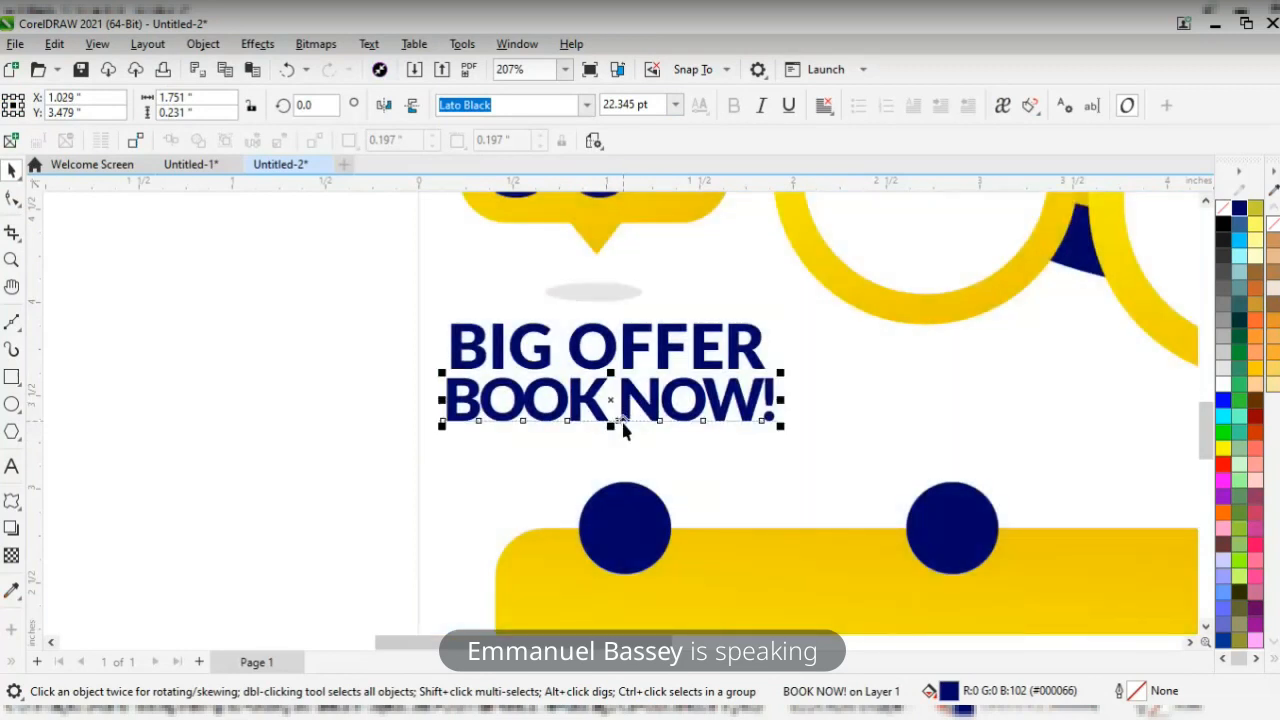
left_click_drag(609, 447, 609, 455)
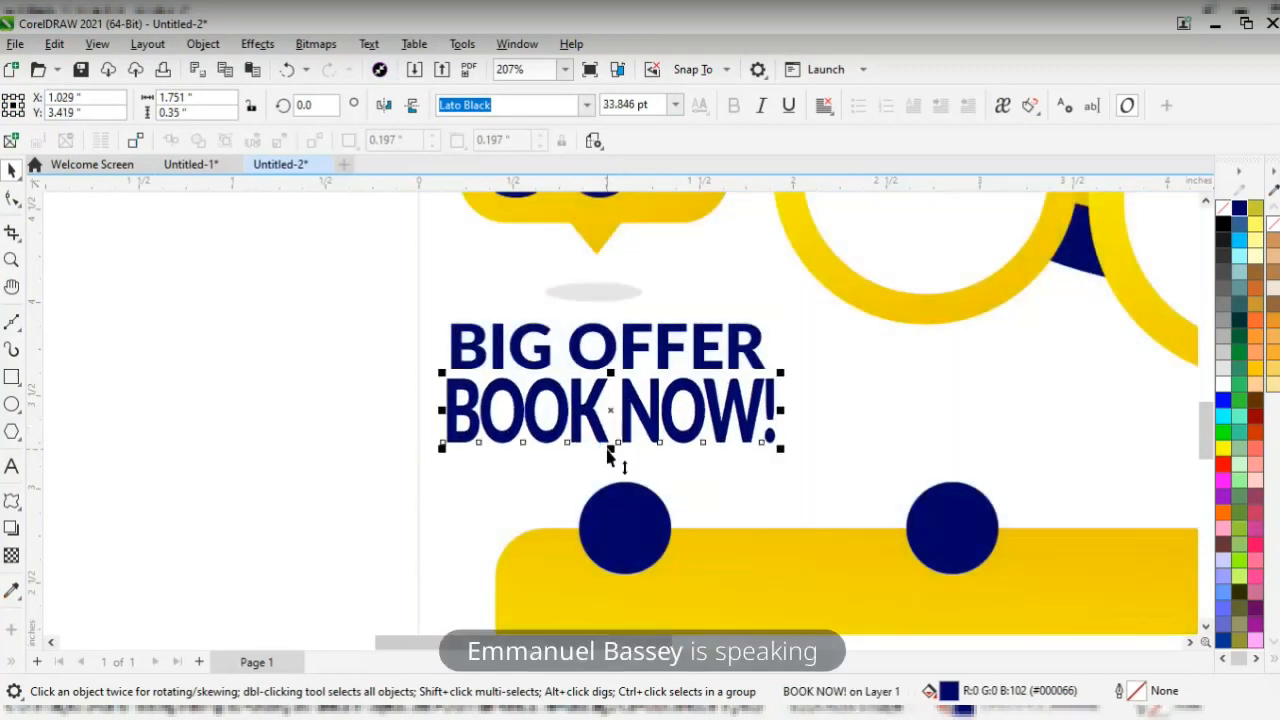
- Undo the vertical stretch of "BOOK NOW!" and set its font to Niagara Engraved
key("ctrl+z")
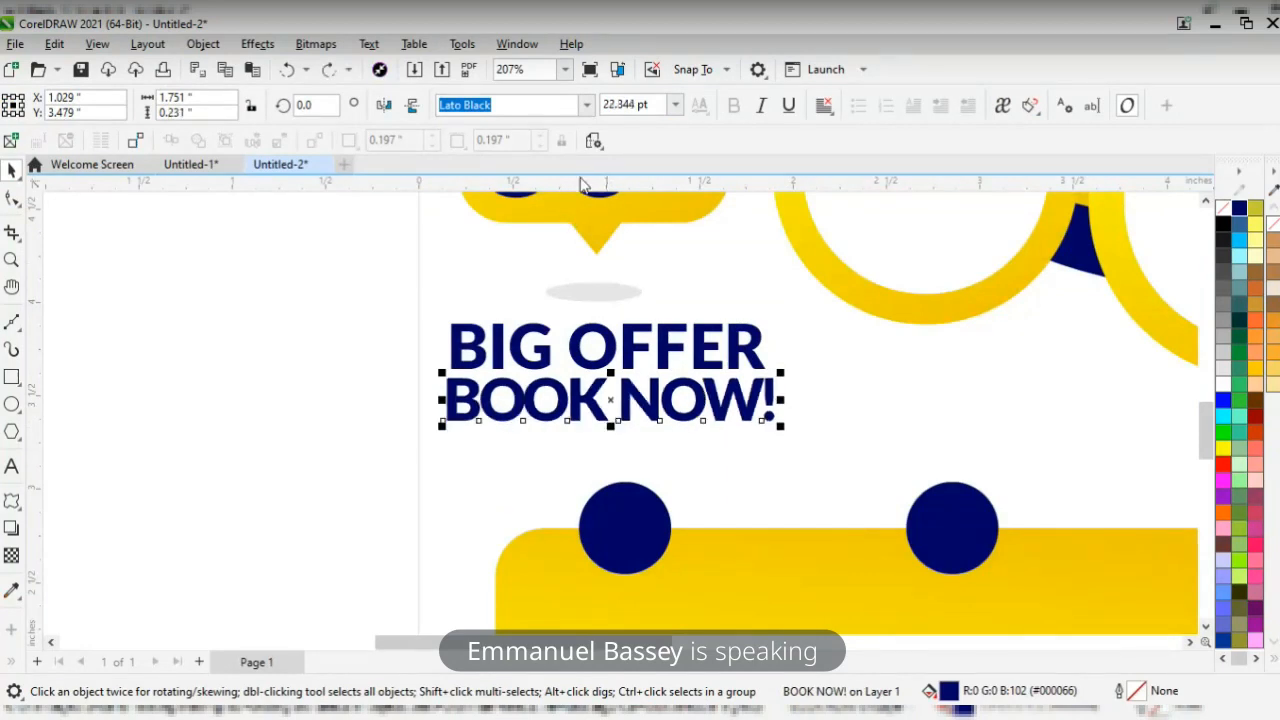
left_click(585, 105)
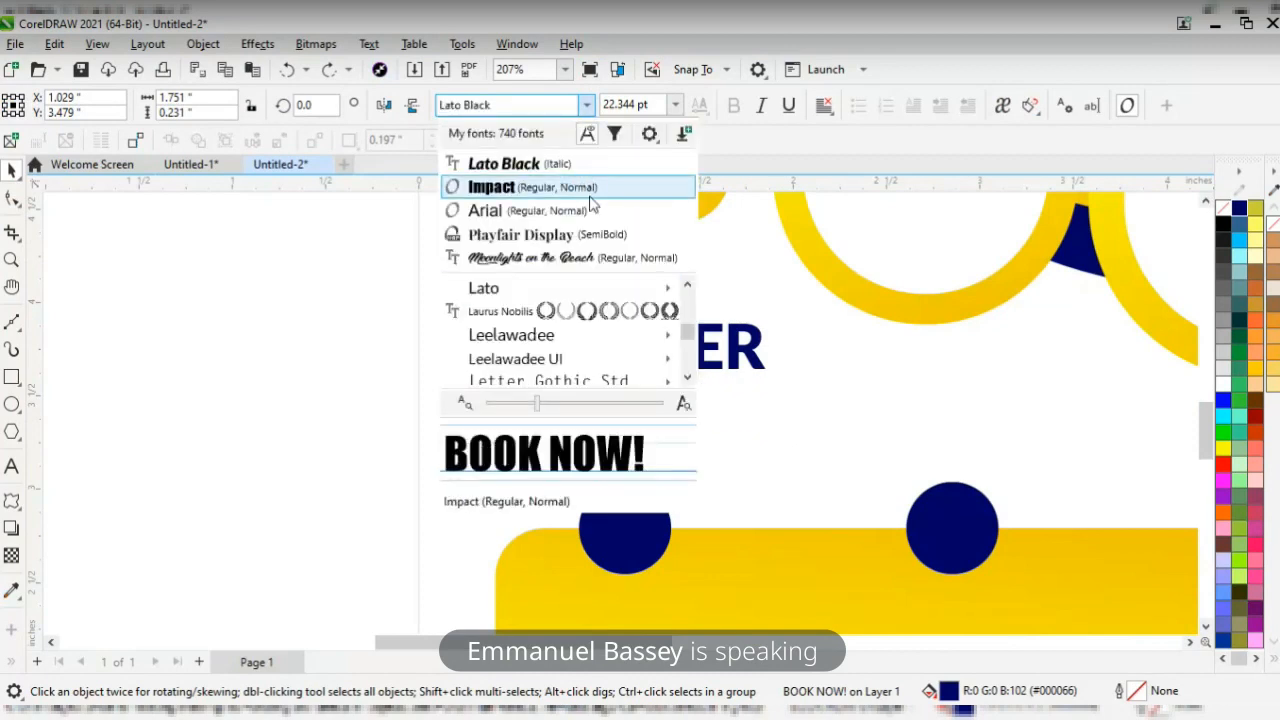
left_click(687, 379)
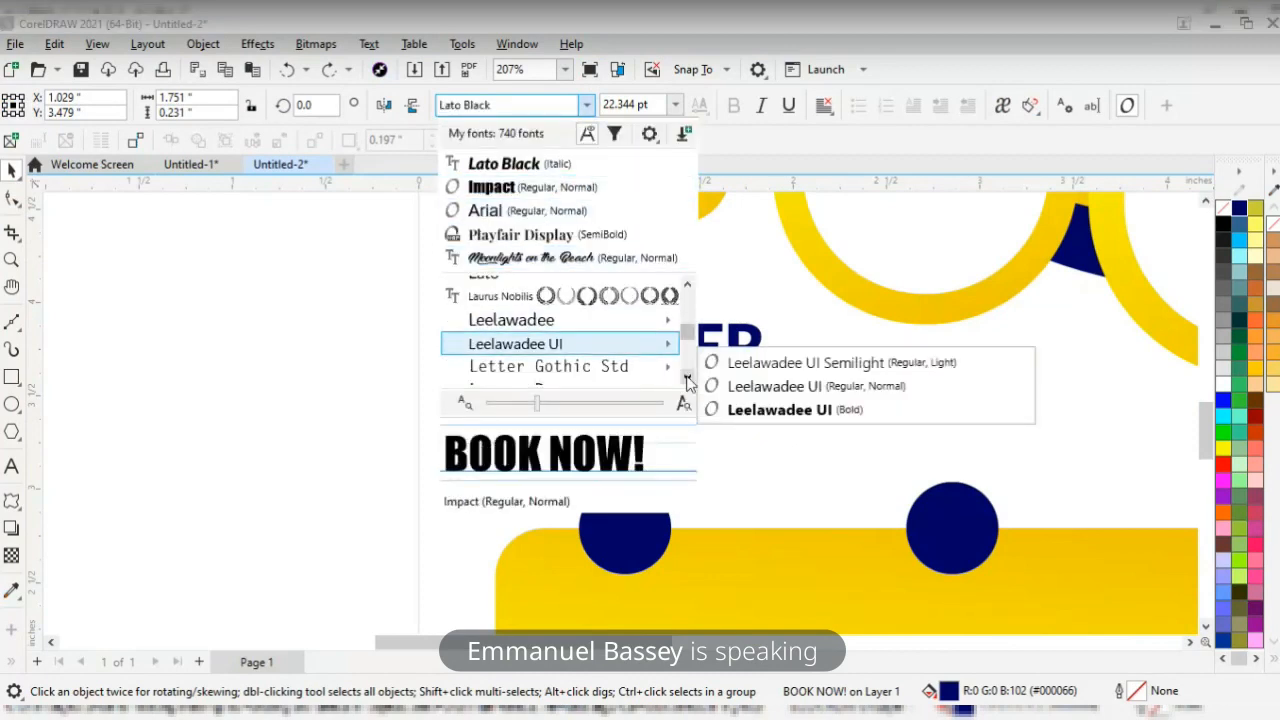
left_click(687, 379)
left_click(687, 379)
left_click(687, 379)
left_click(687, 379)
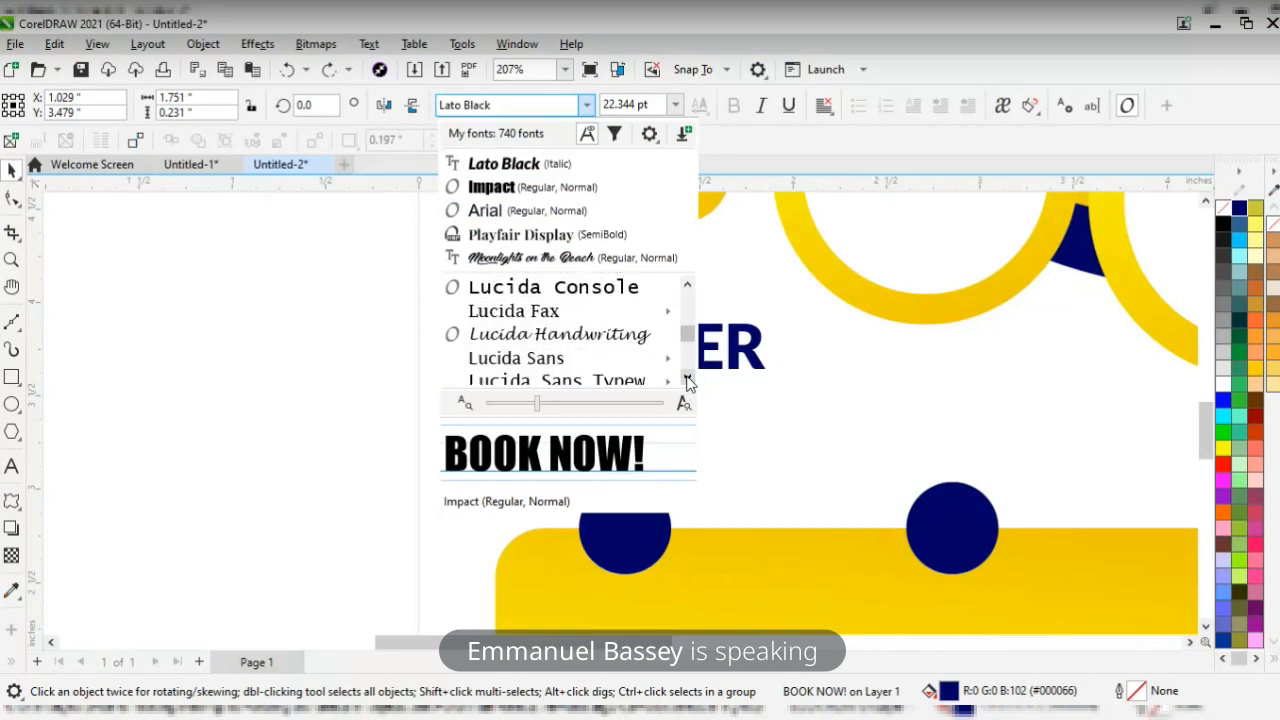
left_click(687, 379)
left_click(687, 379)
left_click(687, 379)
left_click(687, 379)
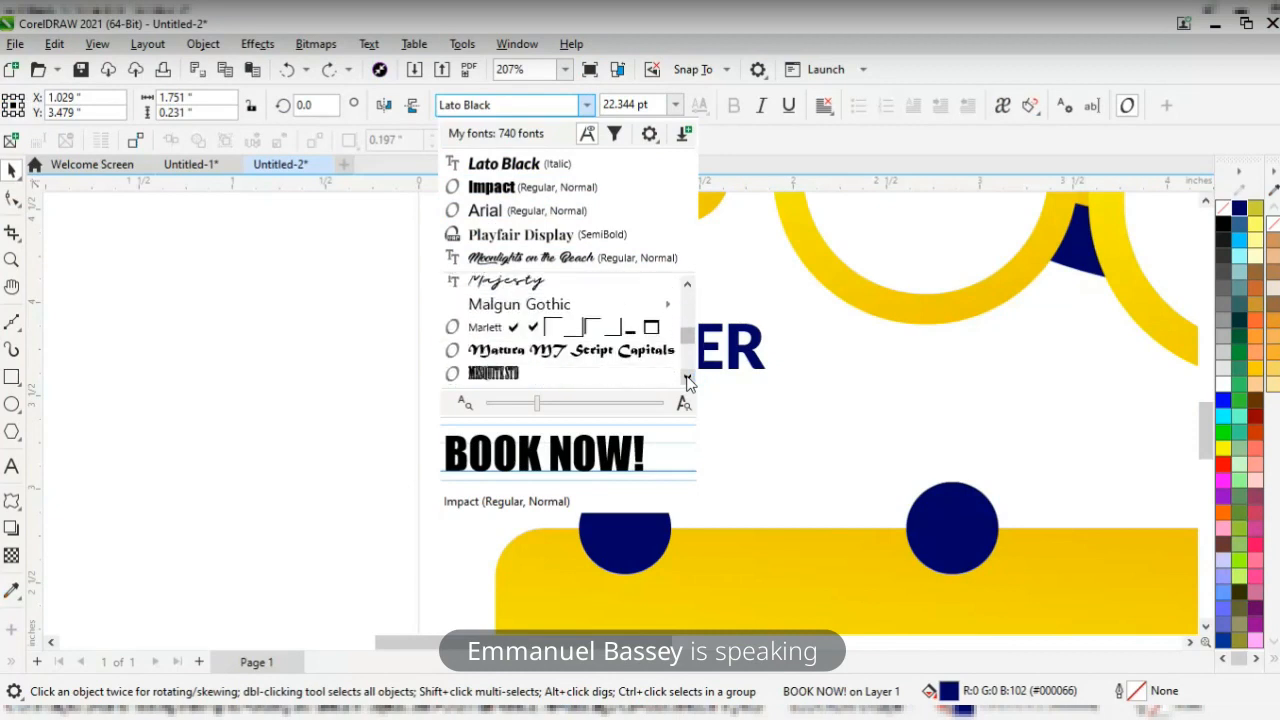
left_click(687, 379)
left_click(687, 379)
left_click(687, 379)
left_click(687, 379)
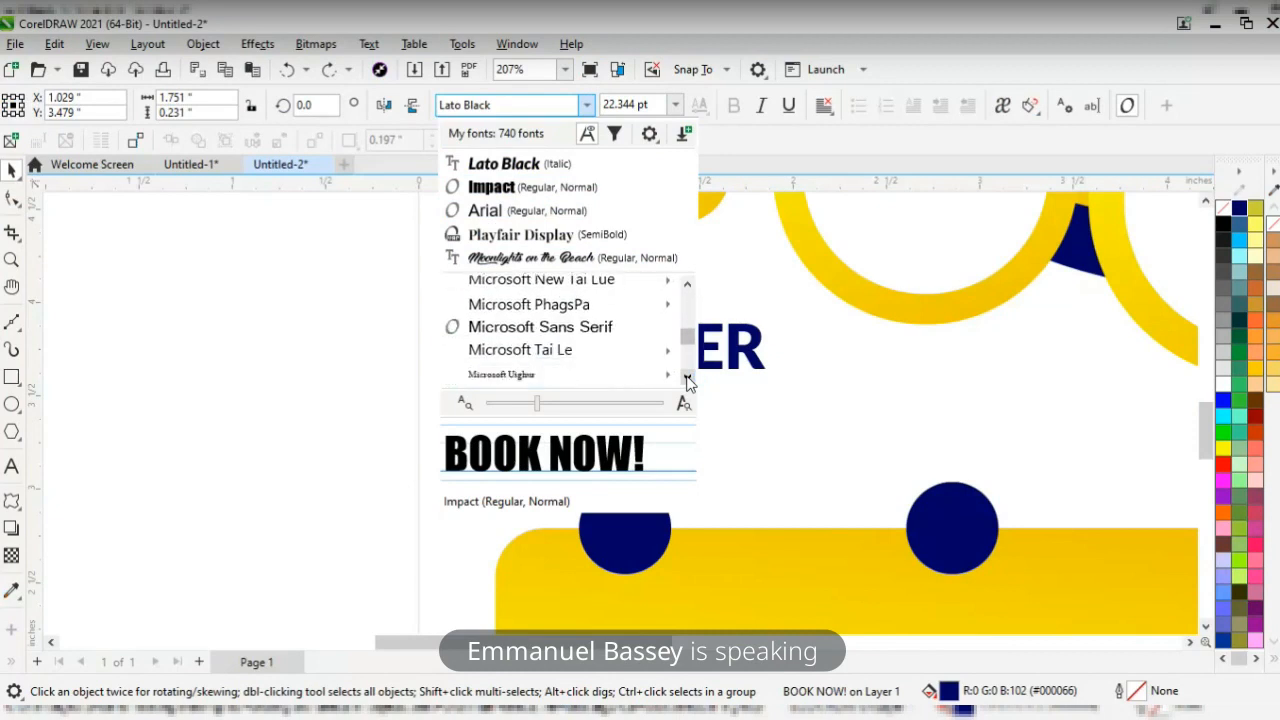
left_click(687, 379)
left_click(687, 379)
left_click(687, 379)
left_click(687, 379)
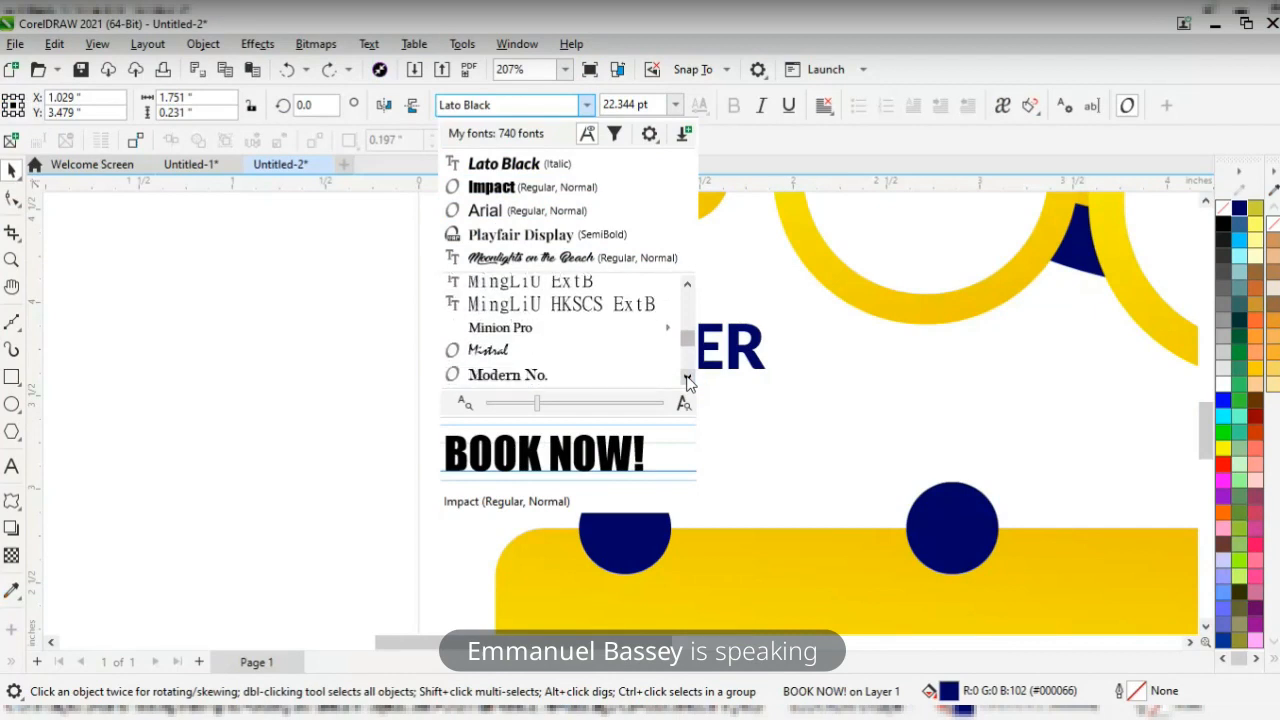
left_click(687, 379)
left_click(687, 379)
left_click(687, 379)
left_click(687, 379)
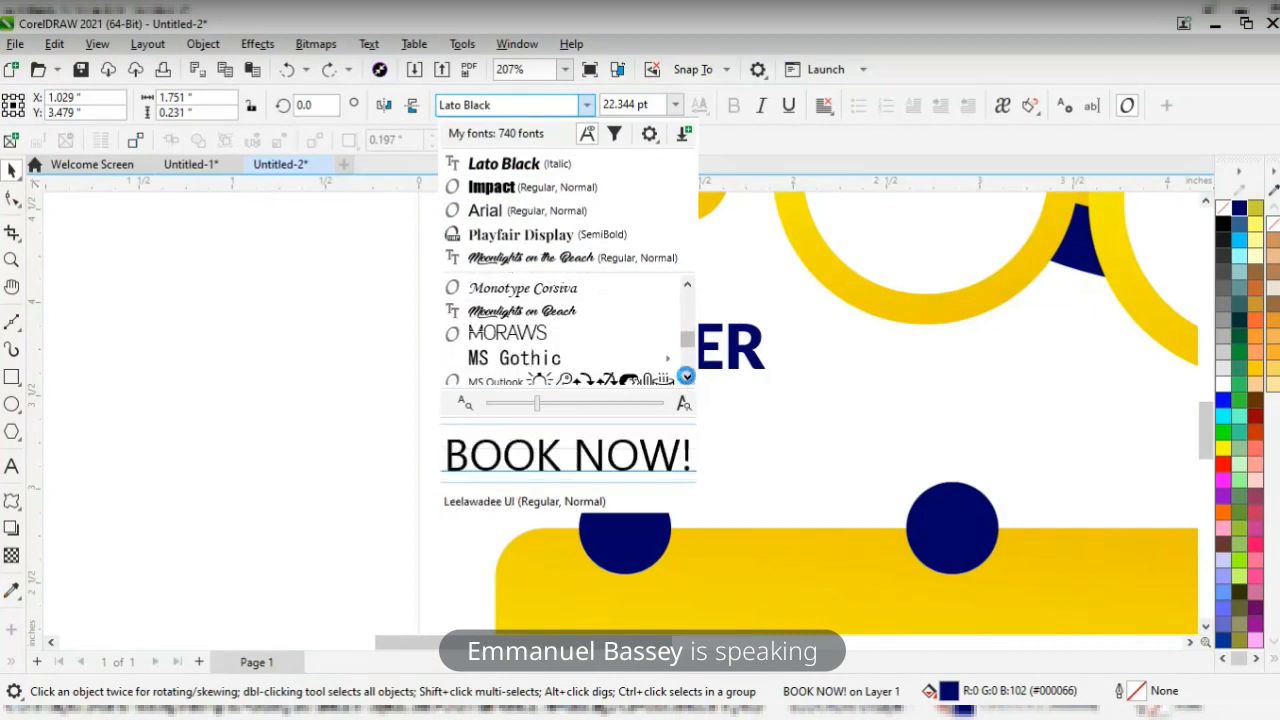
left_click(687, 379)
left_click(687, 379)
left_click(687, 379)
left_click(687, 379)
left_click(687, 379)
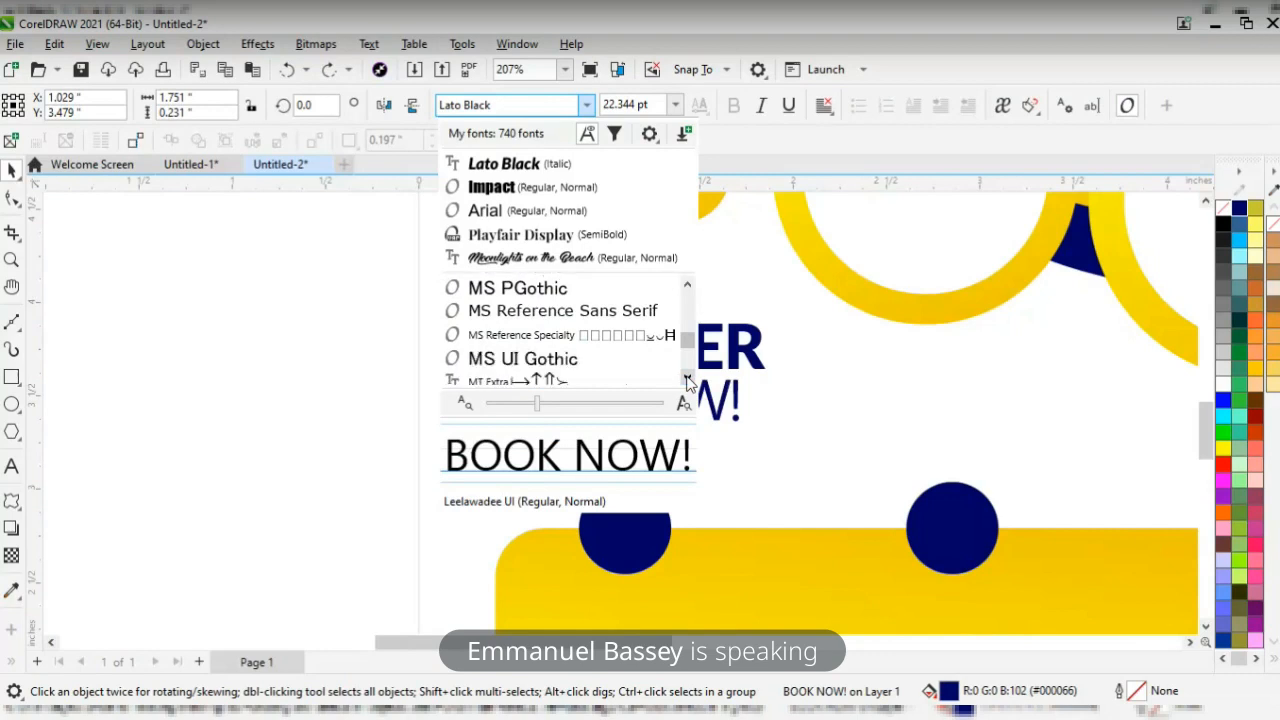
left_click(687, 379)
left_click(687, 379)
left_click(687, 379)
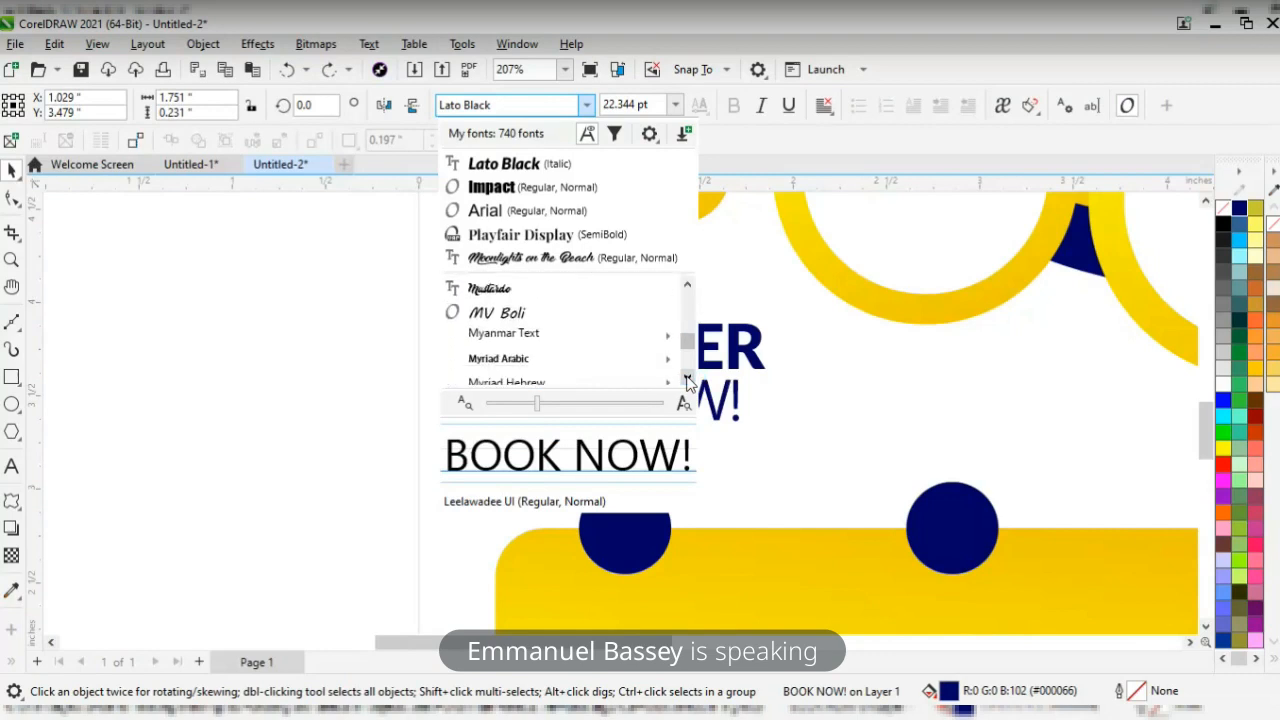
left_click(687, 379)
left_click(687, 379)
left_click(687, 379)
left_click(687, 379)
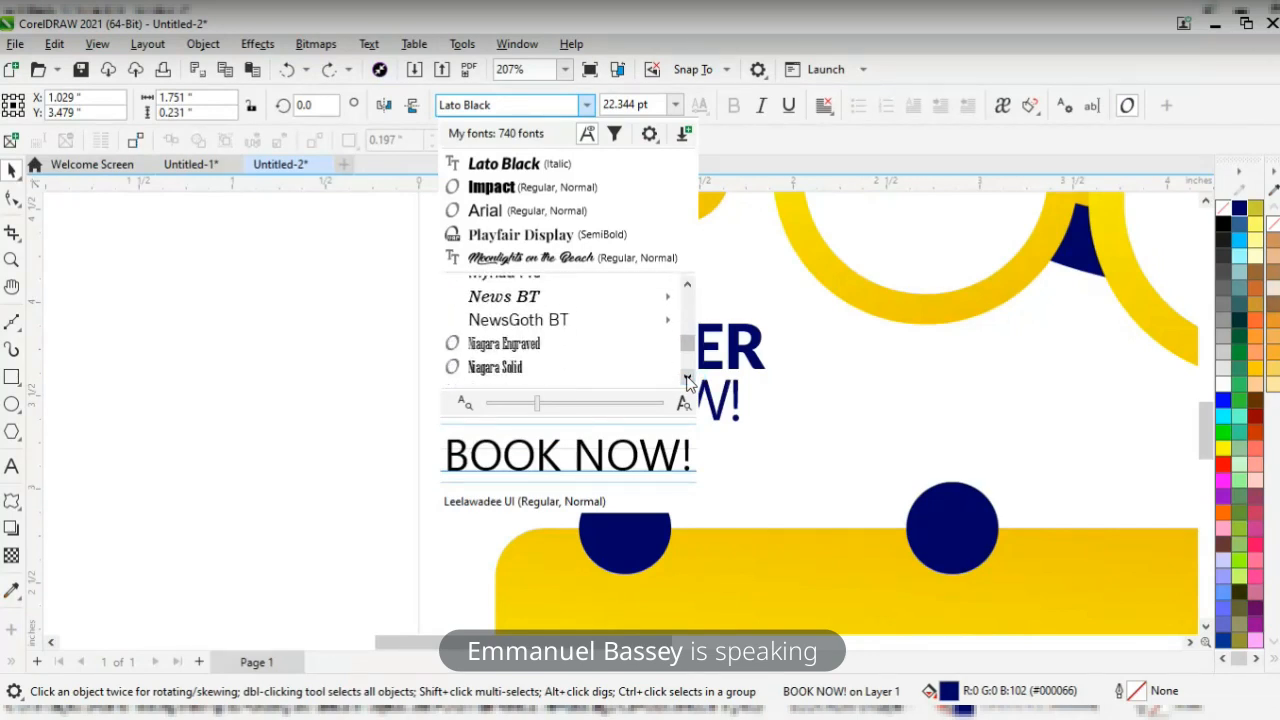
left_click(687, 379)
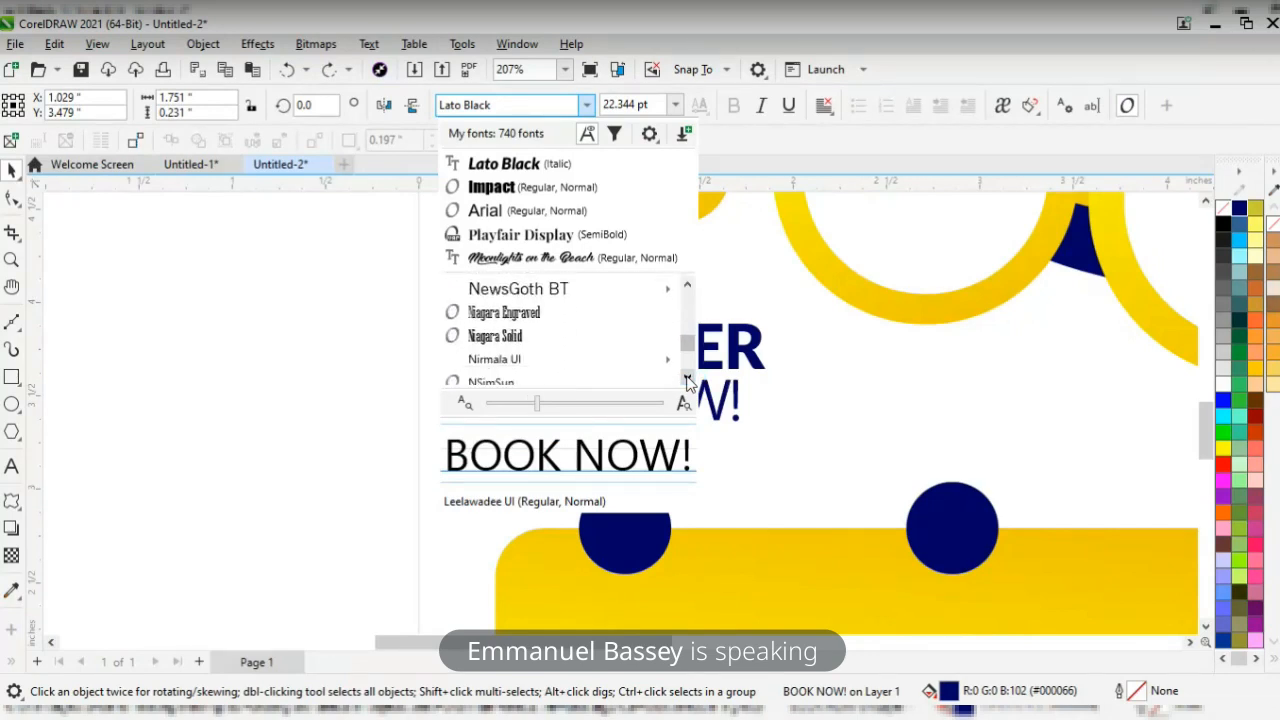
left_click(517, 314)
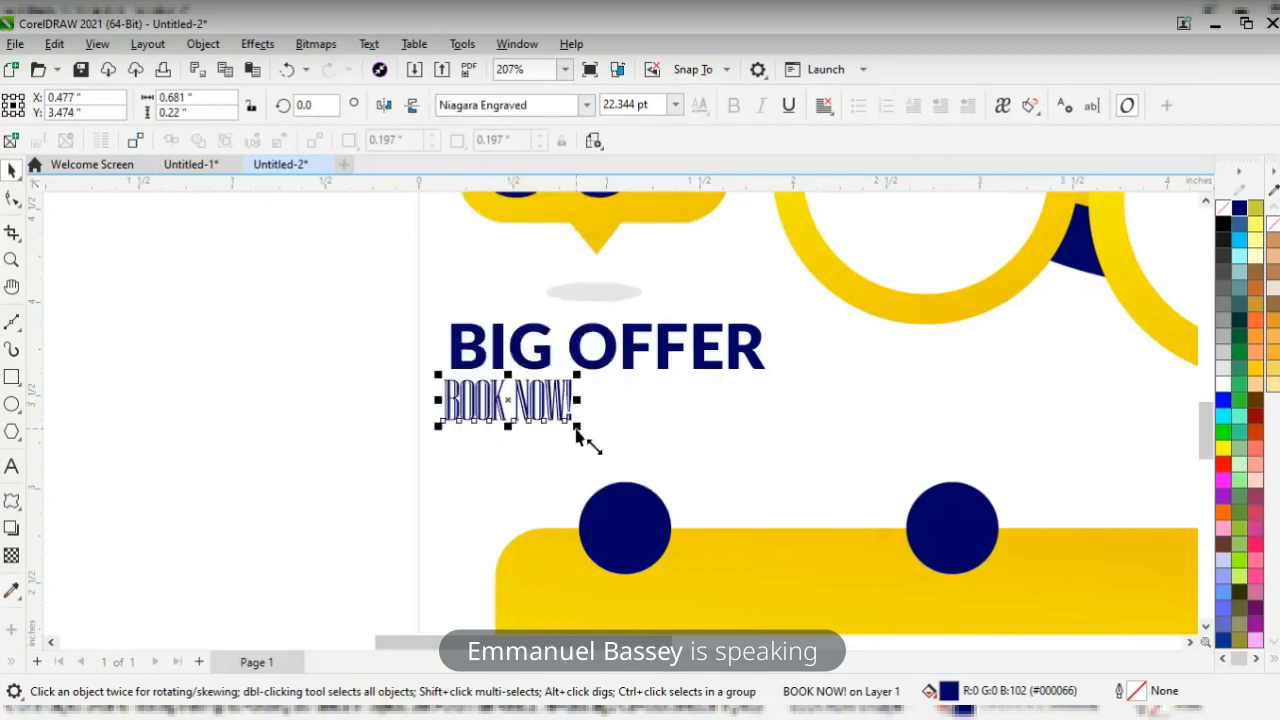
- Change the font of "BOOK NOW!" to Niagara Solid and enlarge the text to about 57 pt
left_click_drag(583, 432, 853, 490)
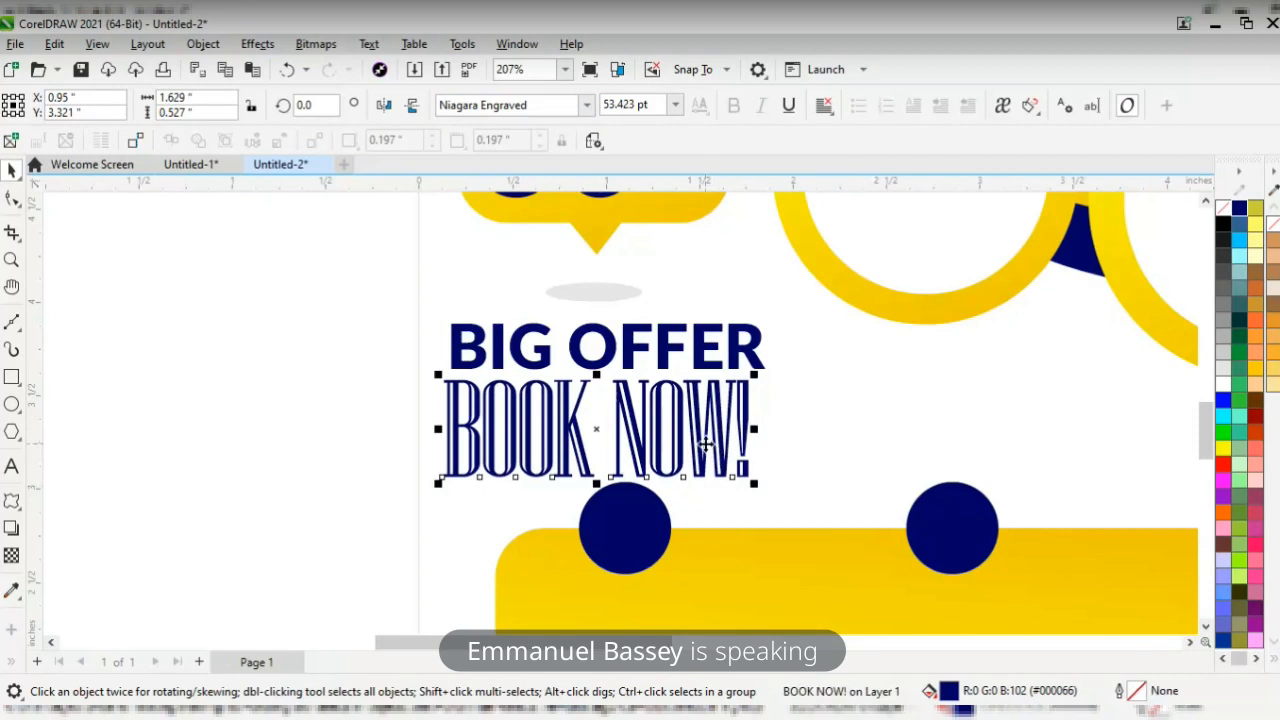
left_click(586, 110)
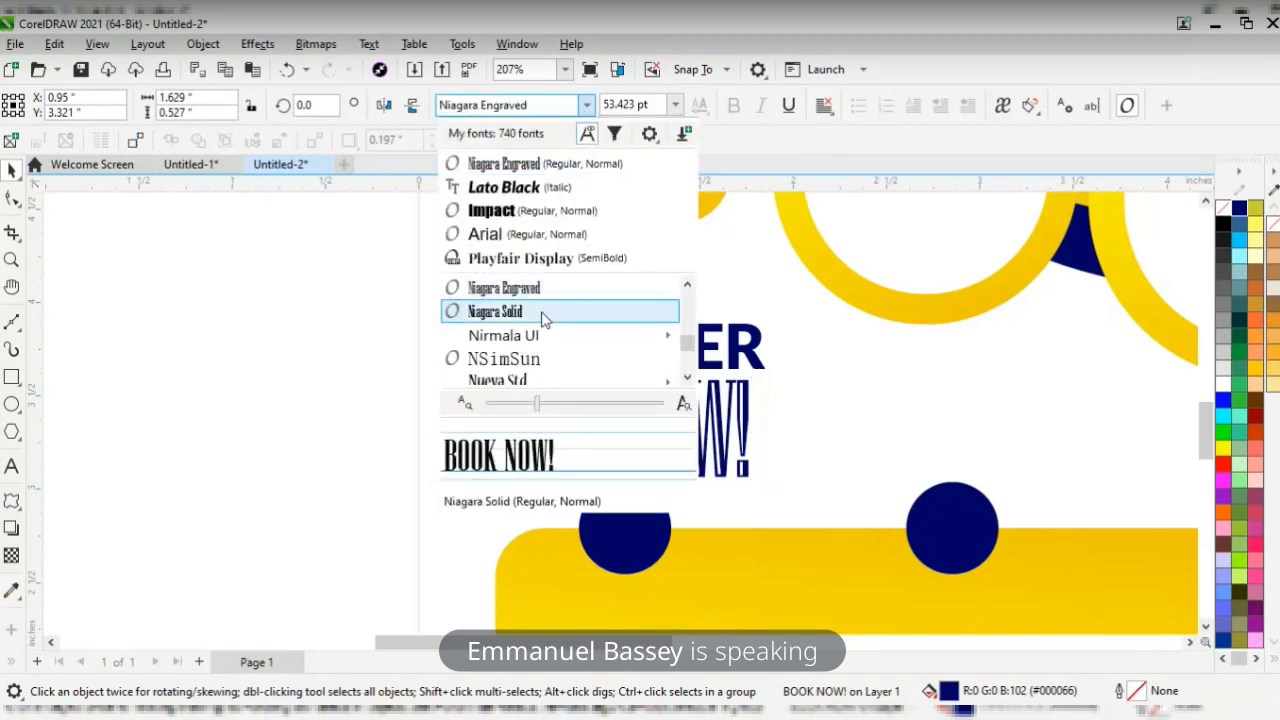
left_click(580, 312)
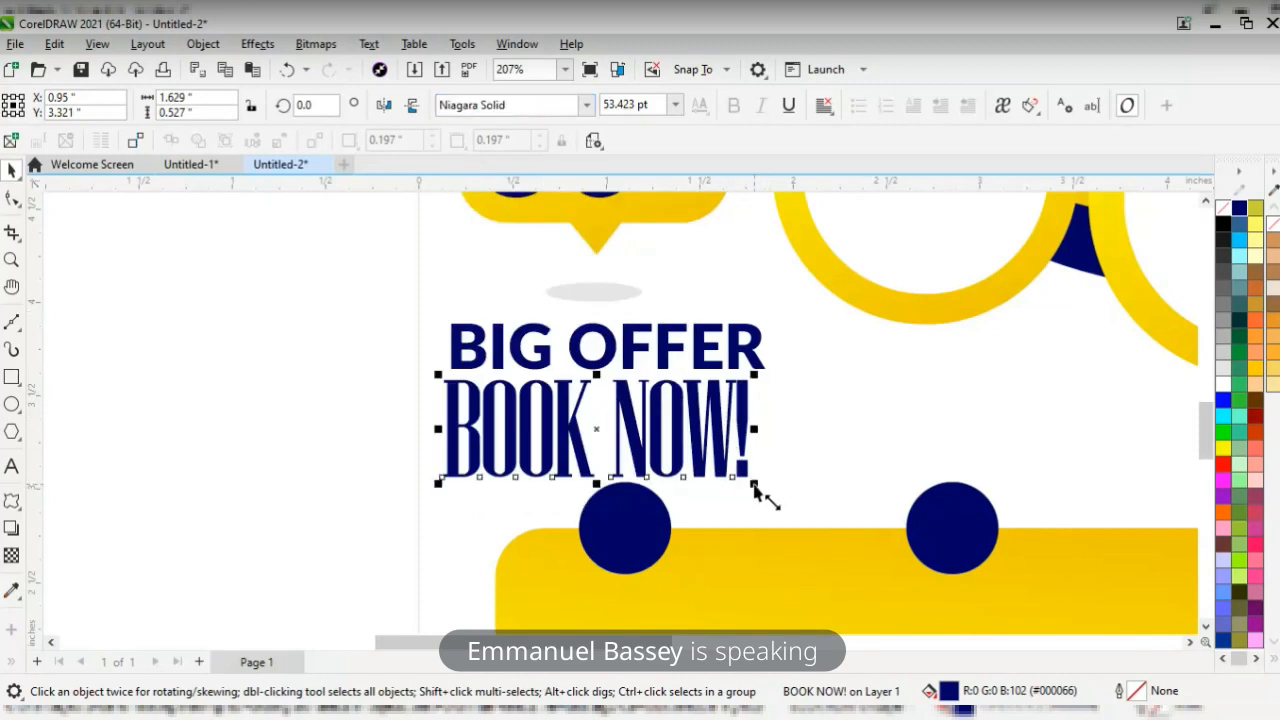
left_click_drag(753, 483, 776, 500)
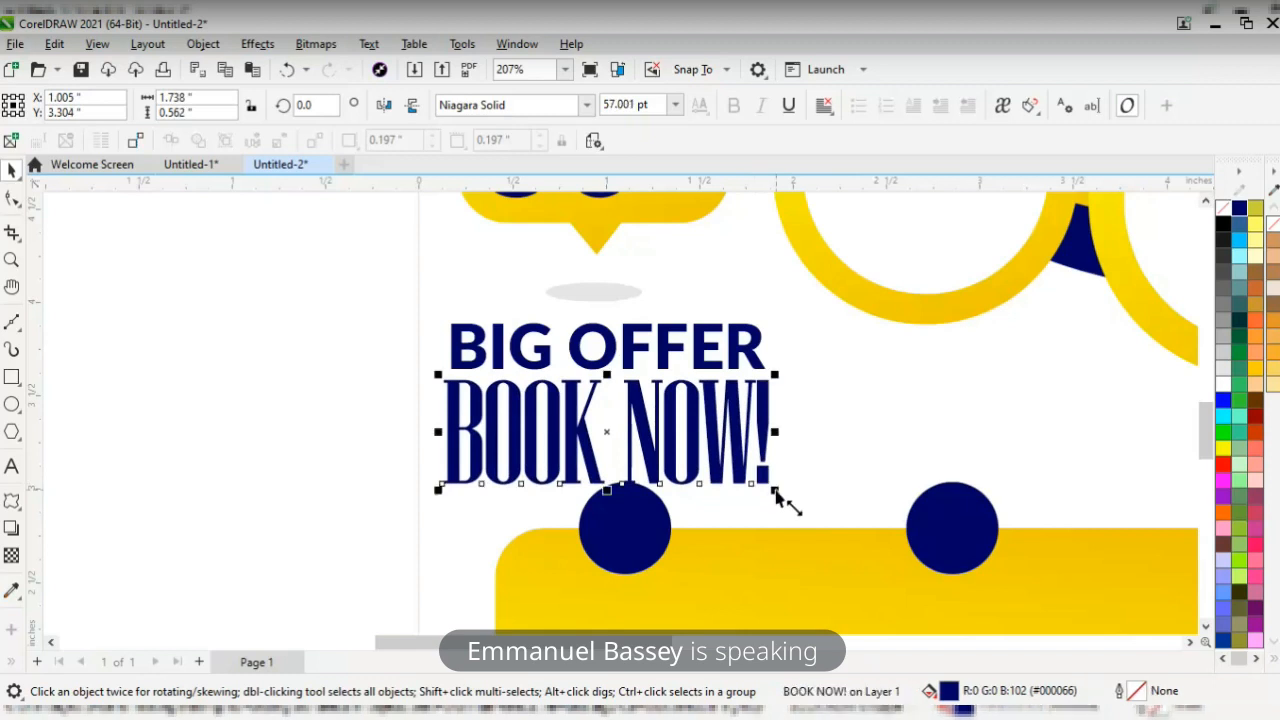
- Nudge "BOOK NOW!" up close beneath "BIG OFFER" to about Y 3.334 in
key("Up")
key("Up")
key("Up")
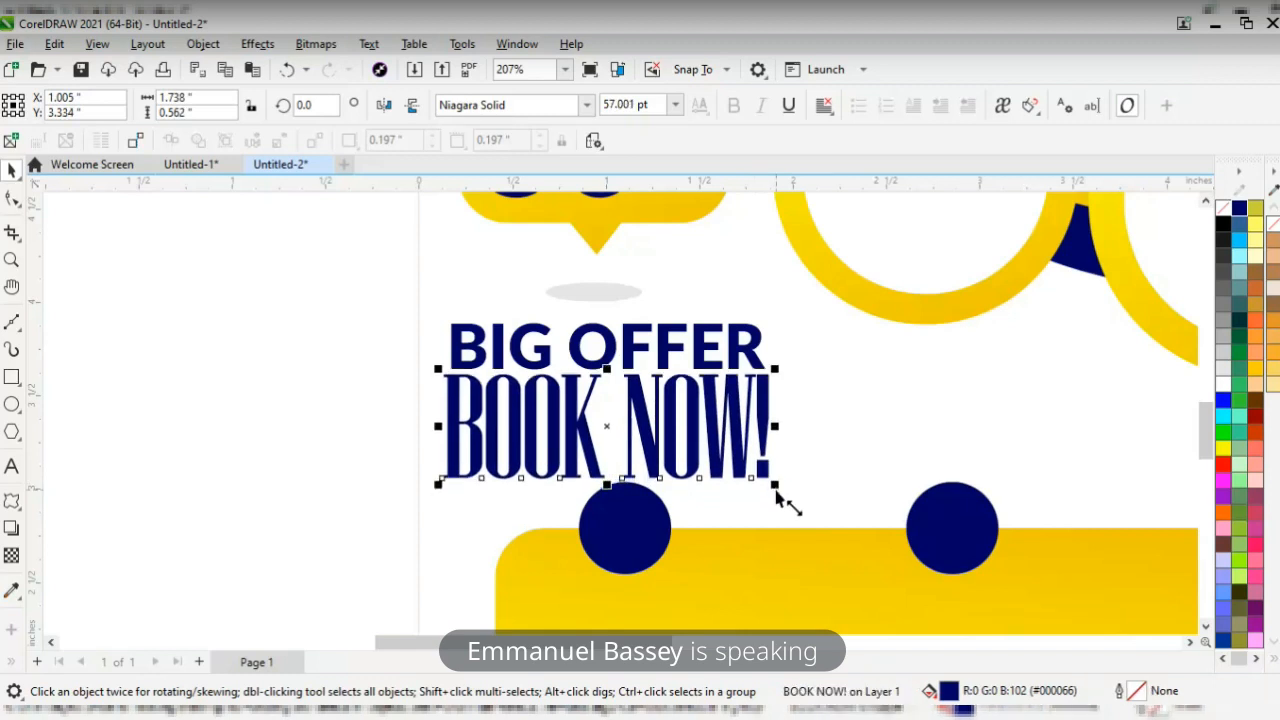
- Scale "BIG OFFER" down to about 19 pt and widen its letter spacing to span the width of "BOOK NOW!"
left_click(630, 345)
left_click_drag(771, 319, 766, 323)
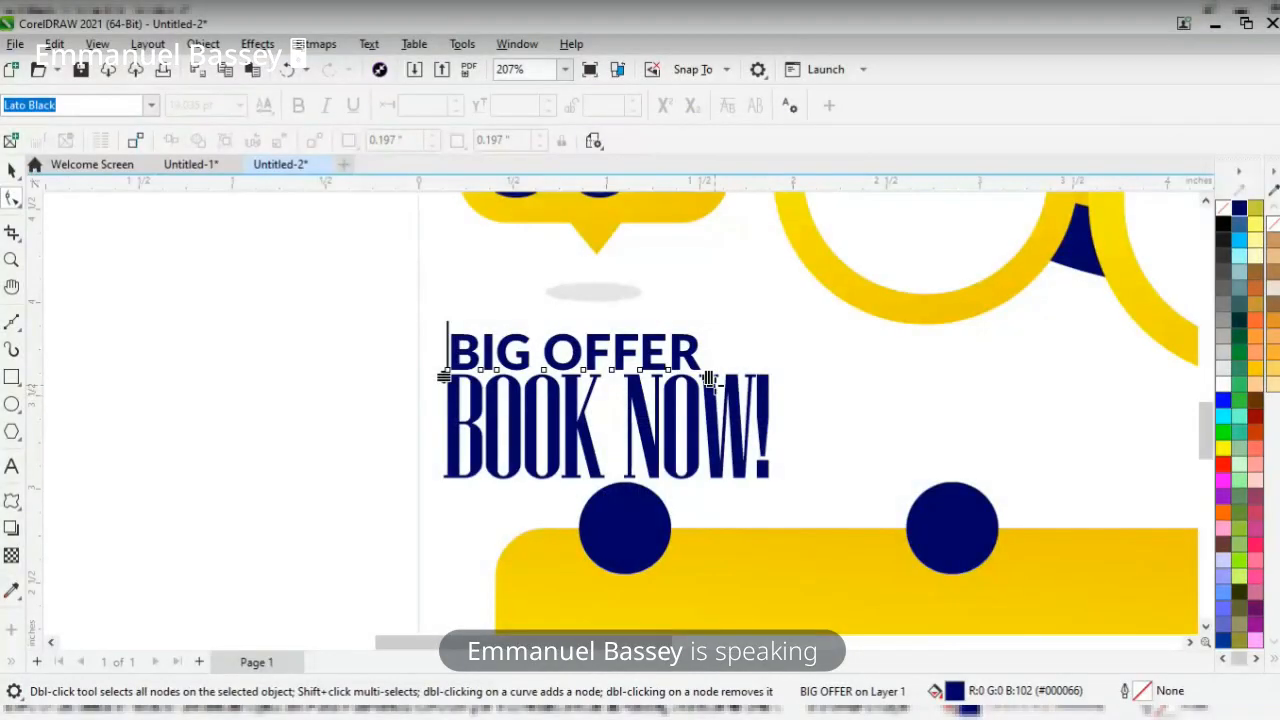
left_click_drag(714, 386, 775, 378)
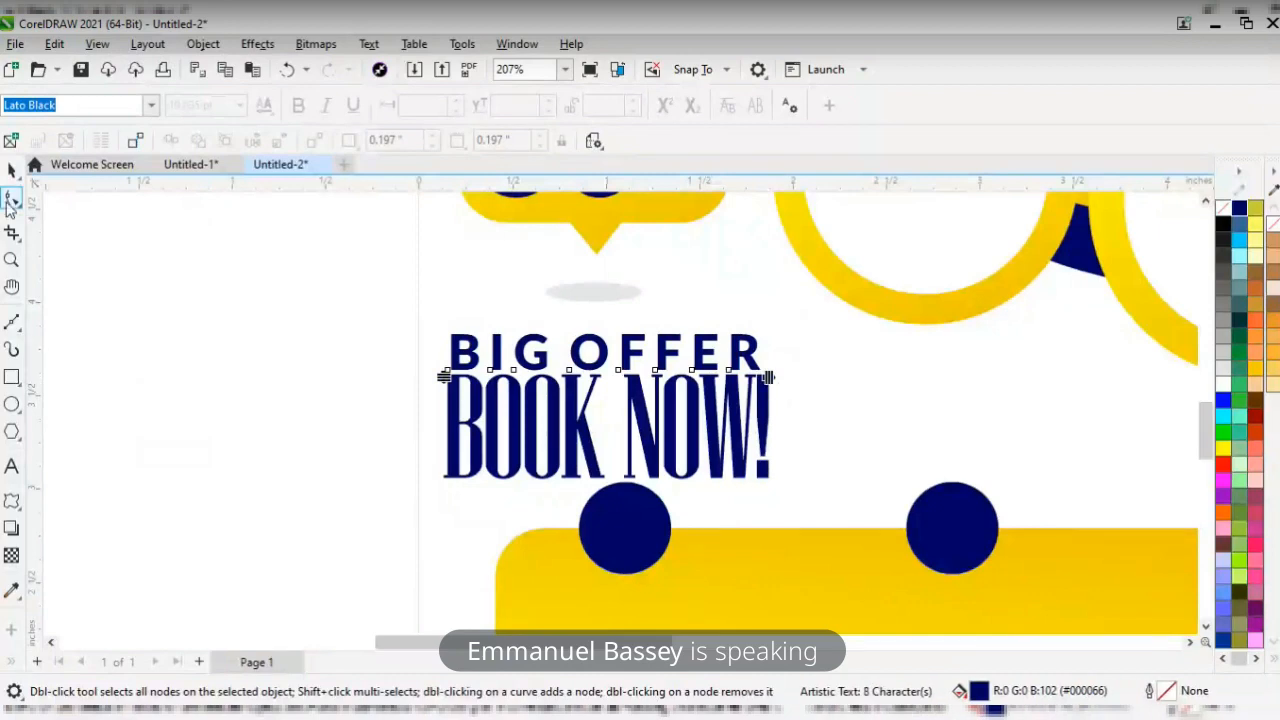
- Copy the yellow fountain fill of the large ellipse beside the page onto the "BIG OFFER" text
double_click(11, 259)
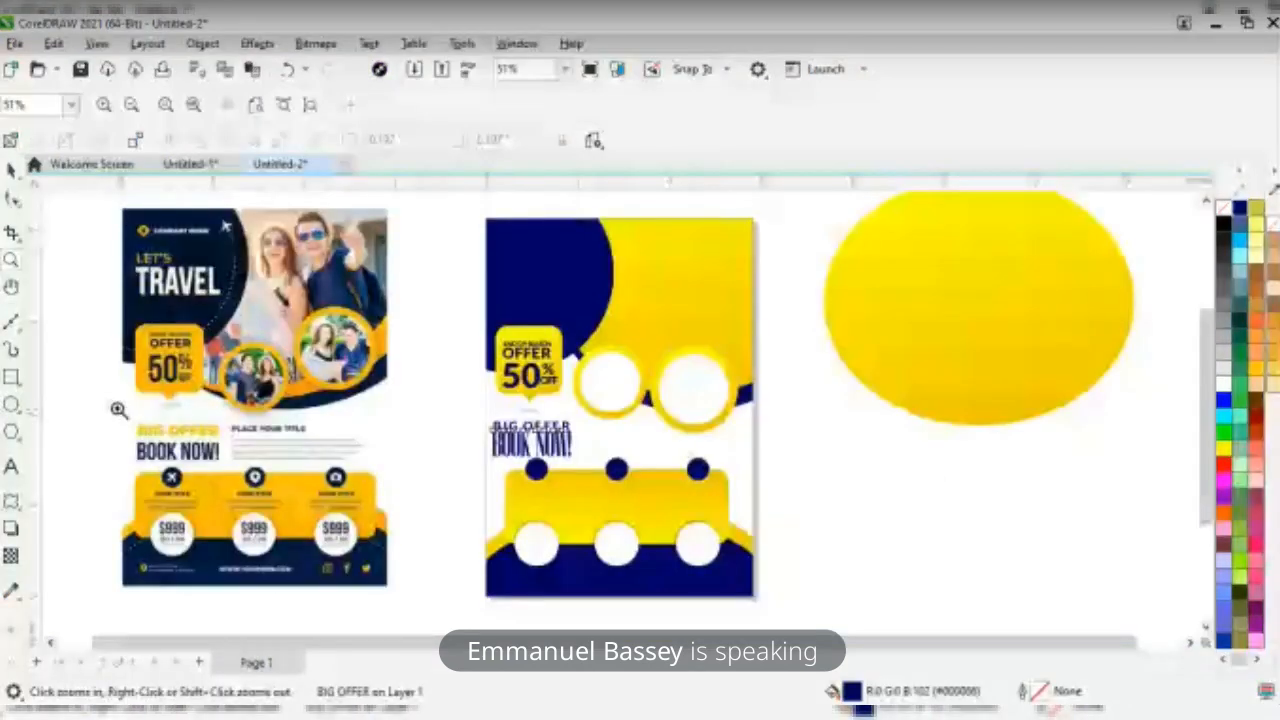
left_click(11, 170)
left_click(890, 354)
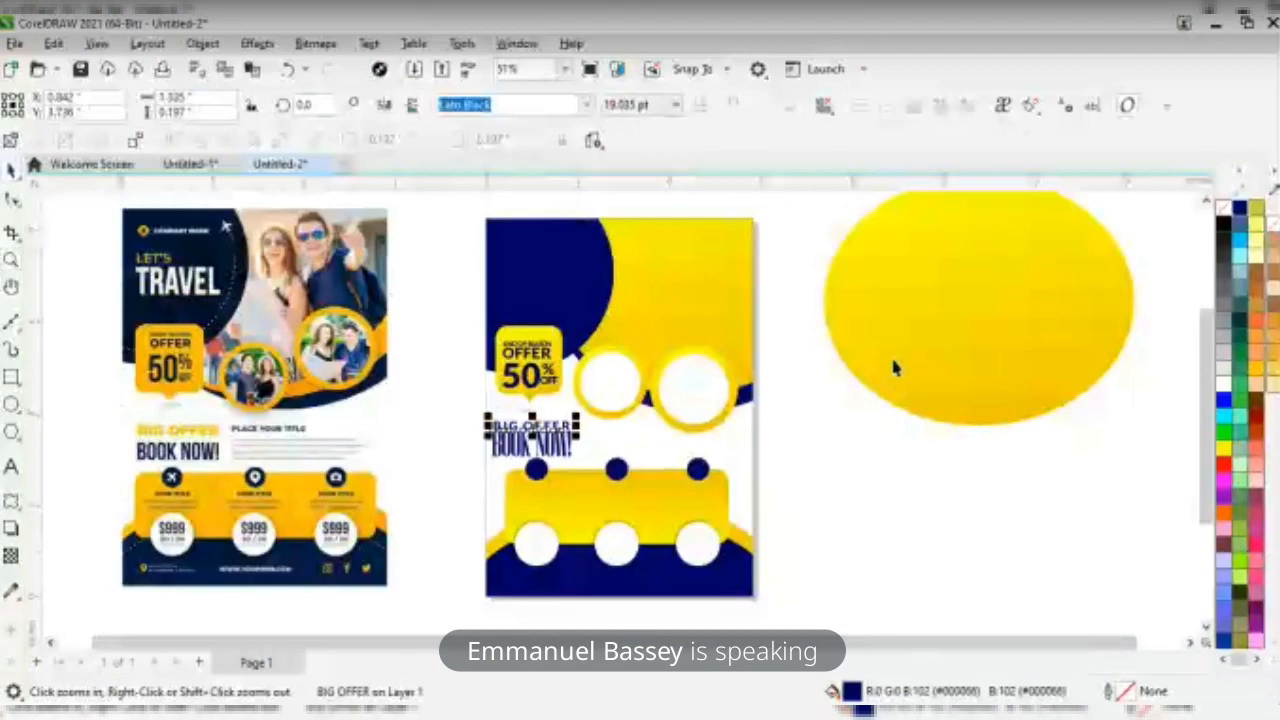
left_click_drag(878, 340, 555, 428)
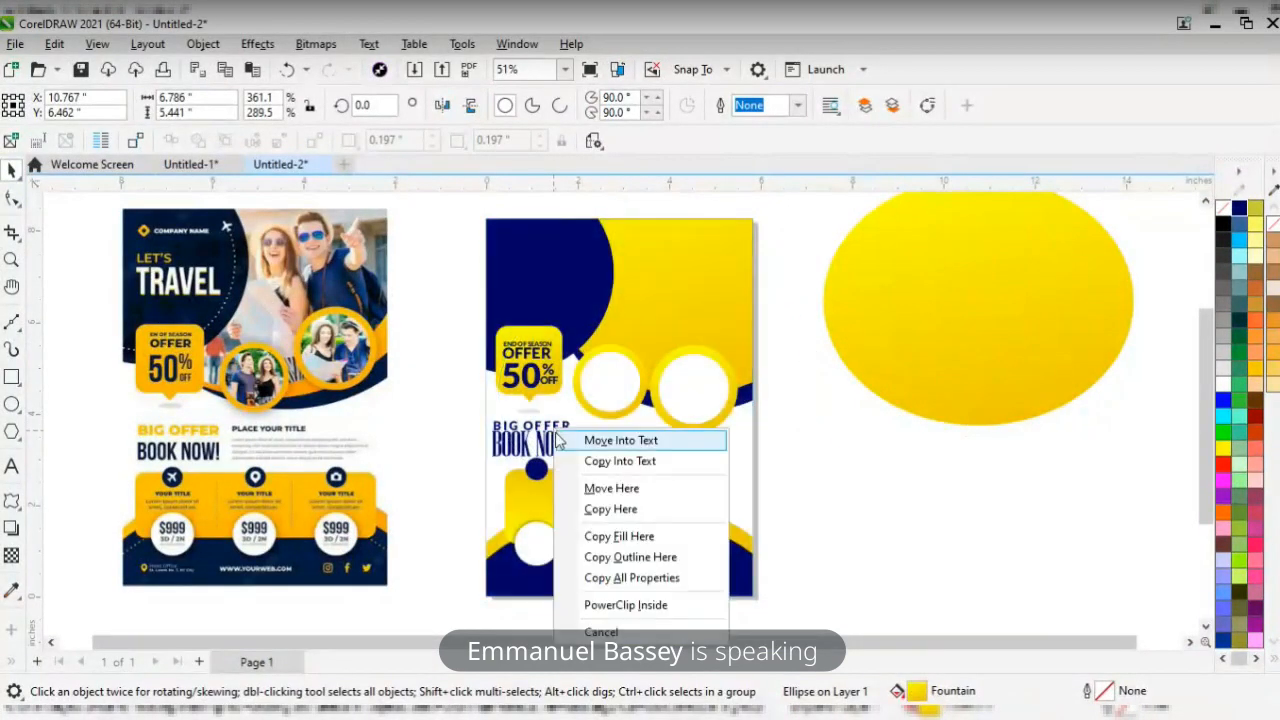
left_click(605, 533)
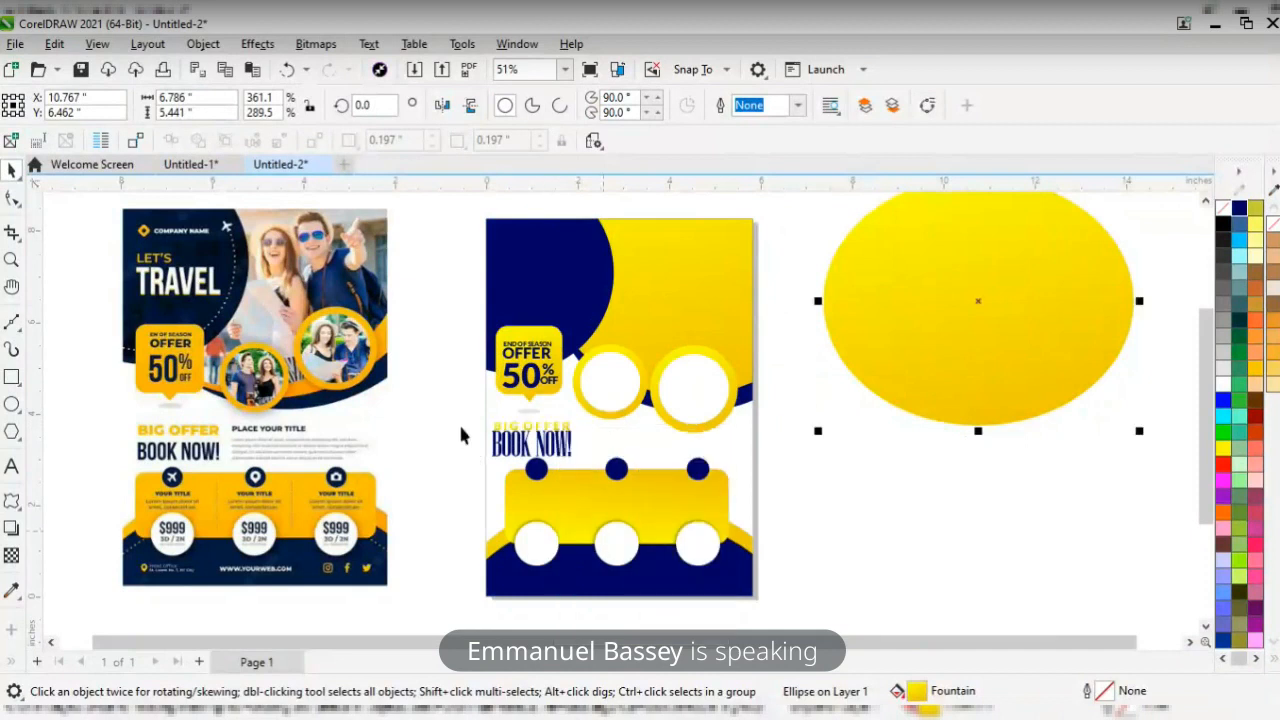
left_click(457, 409)
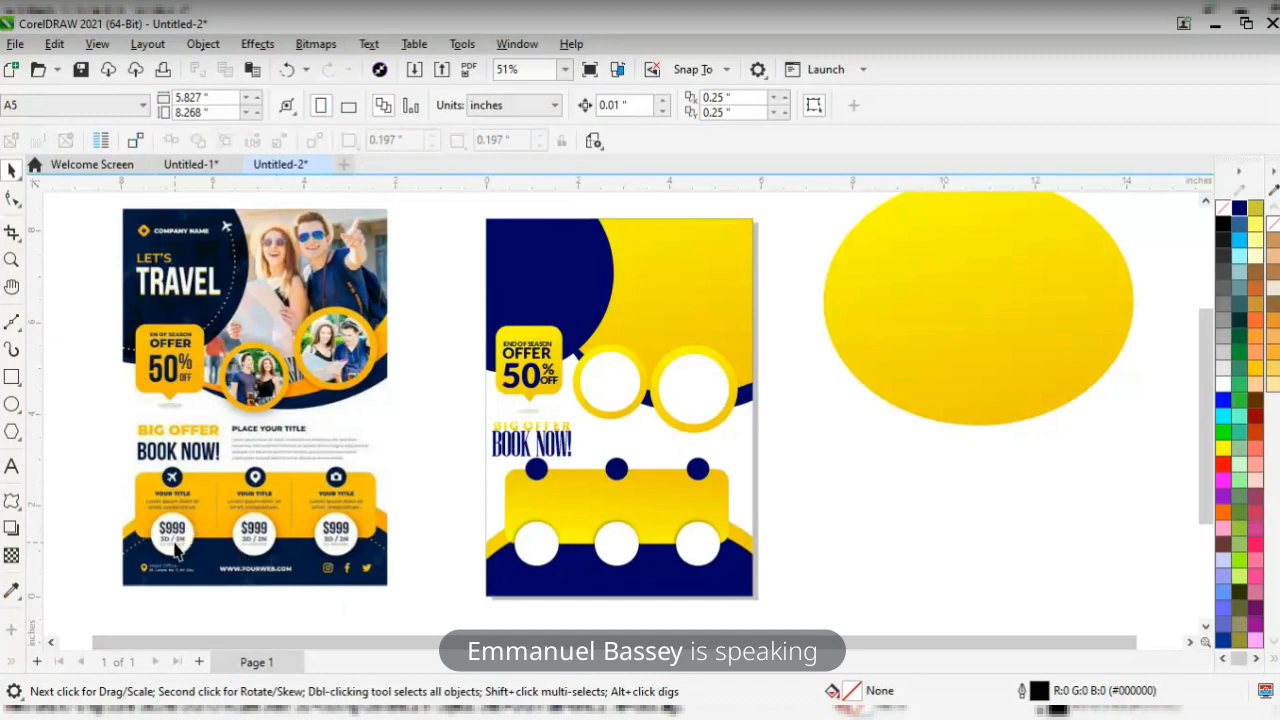
- Place a copy of "BOOK NOW!" in the empty area just outside the page's lower-left corner
left_click(11, 468)
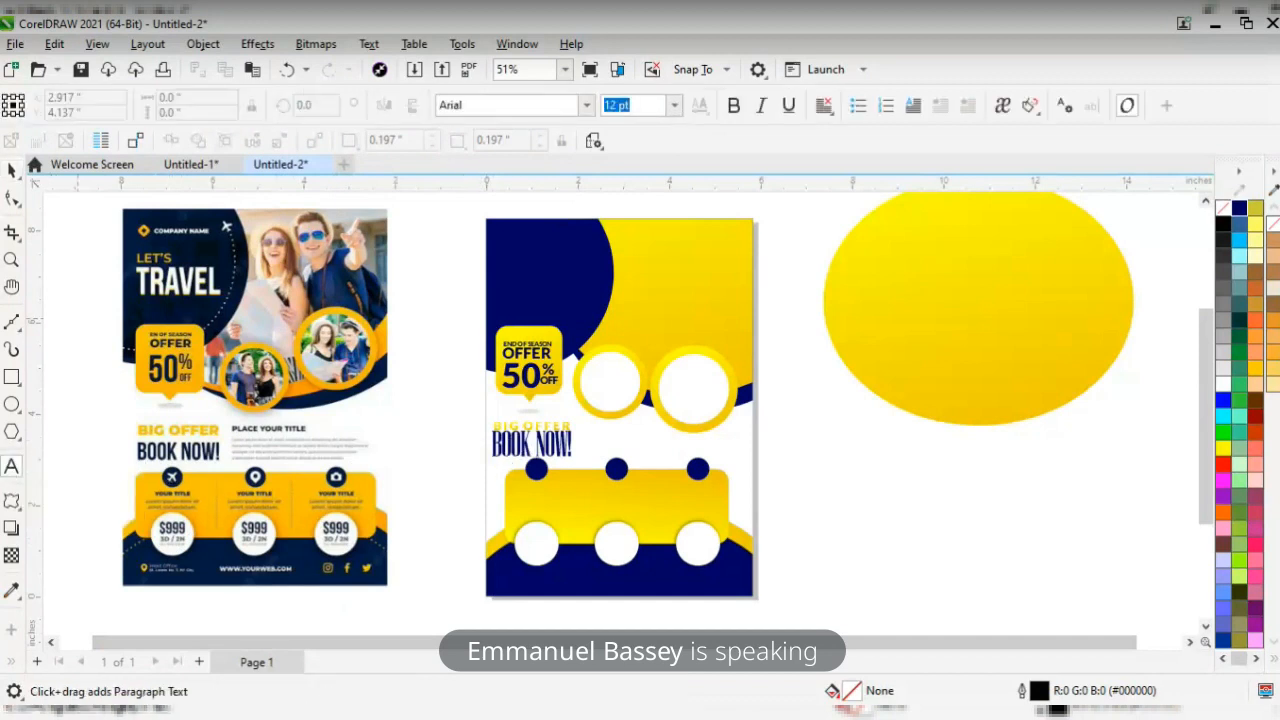
left_click(11, 170)
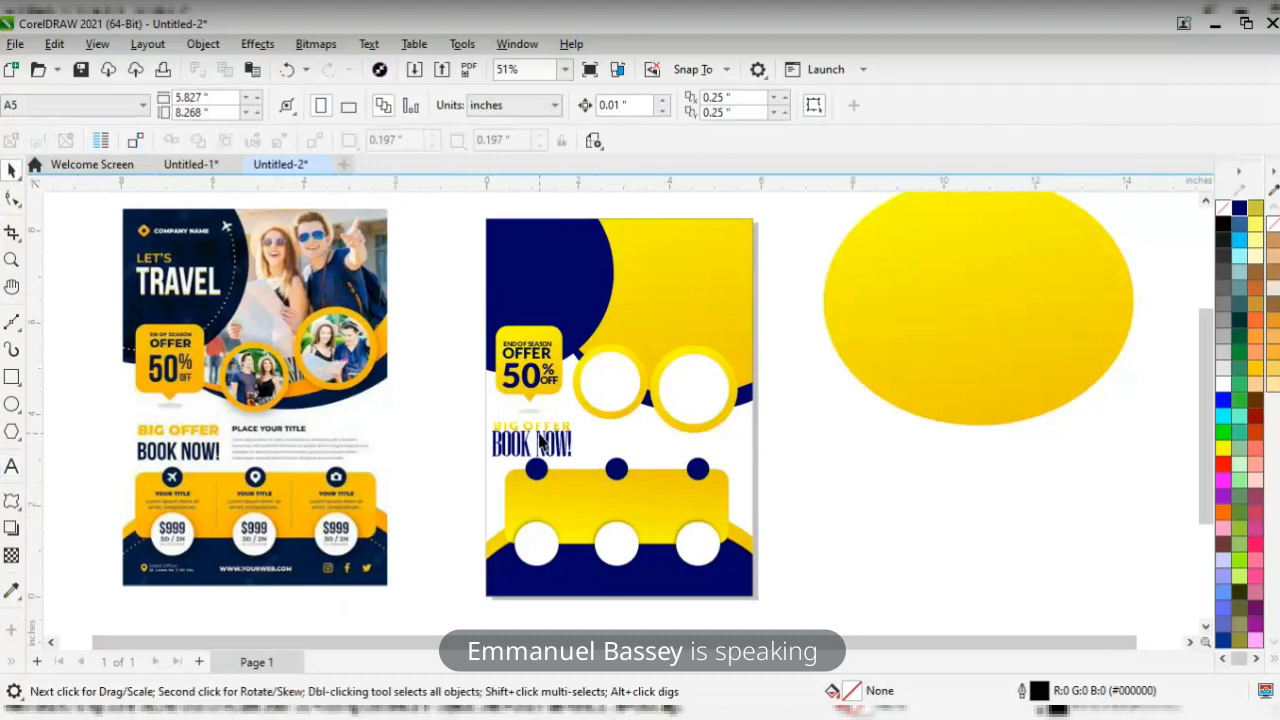
left_click_drag(540, 445, 437, 600)
left_click(491, 635)
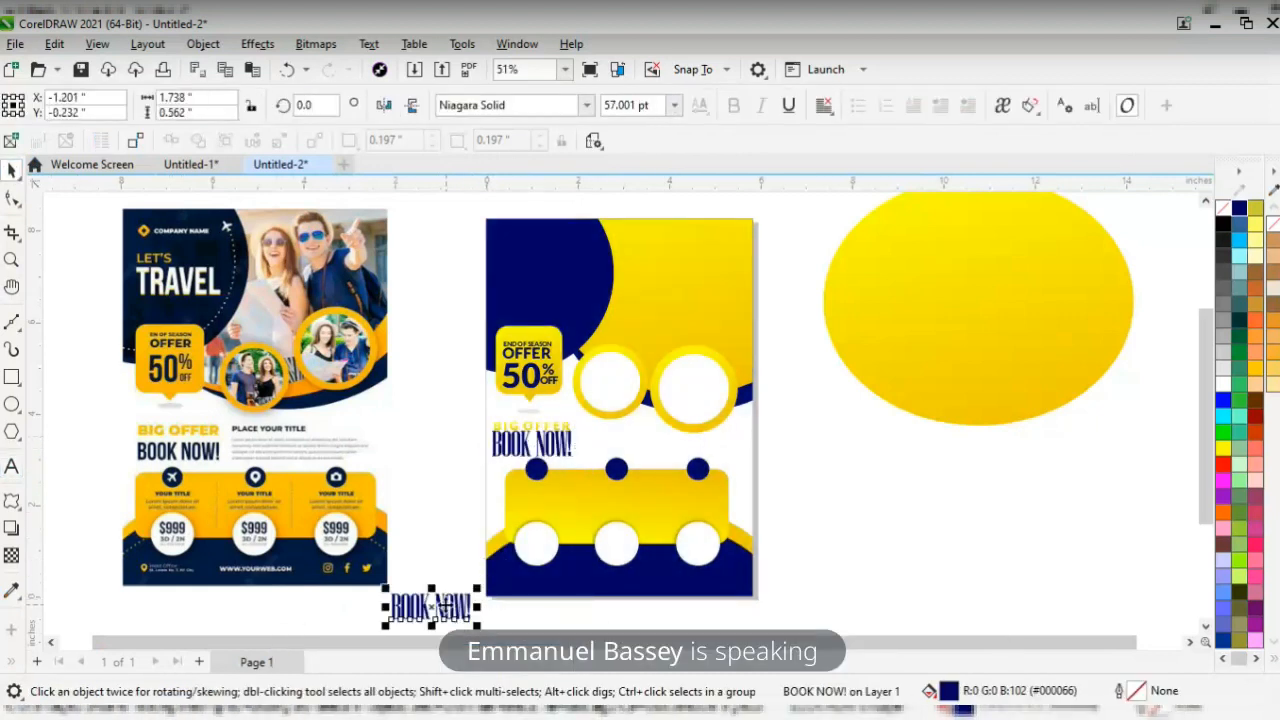
- Replace the wording of the copied "BOOK NOW!" text with "$999"
left_click(444, 604)
left_click(442, 607)
double_click(442, 607)
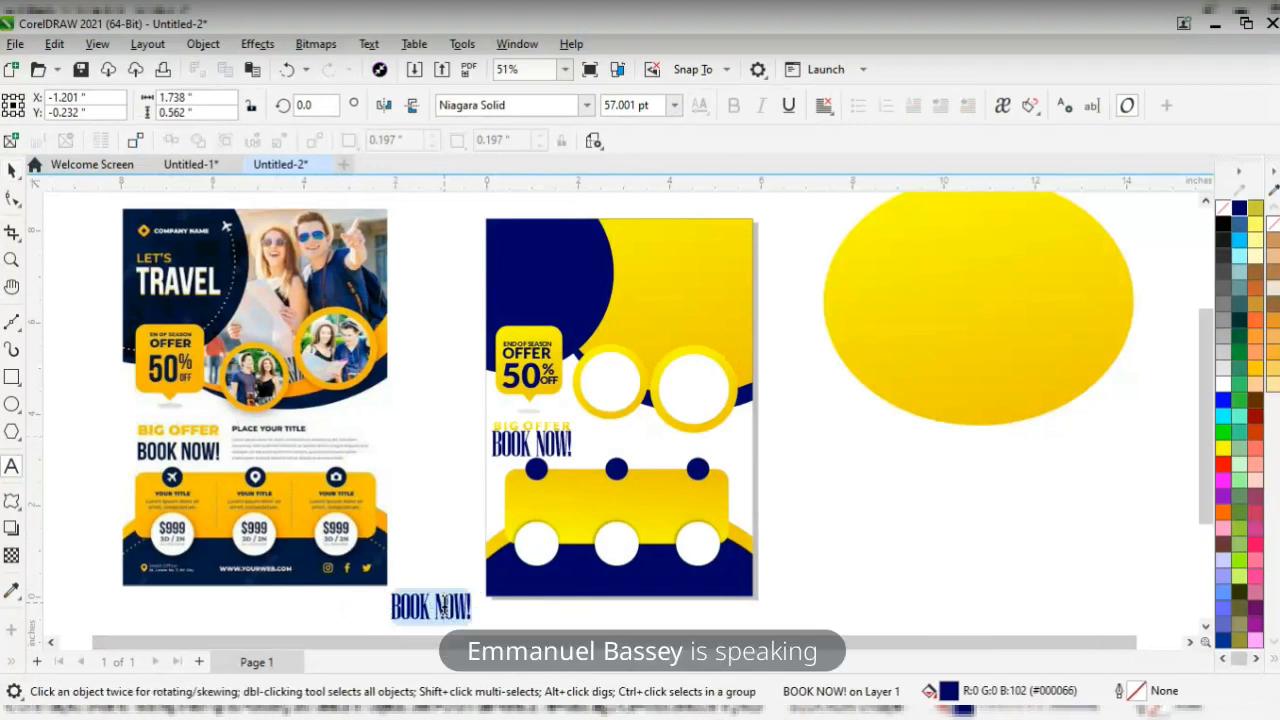
type("$")
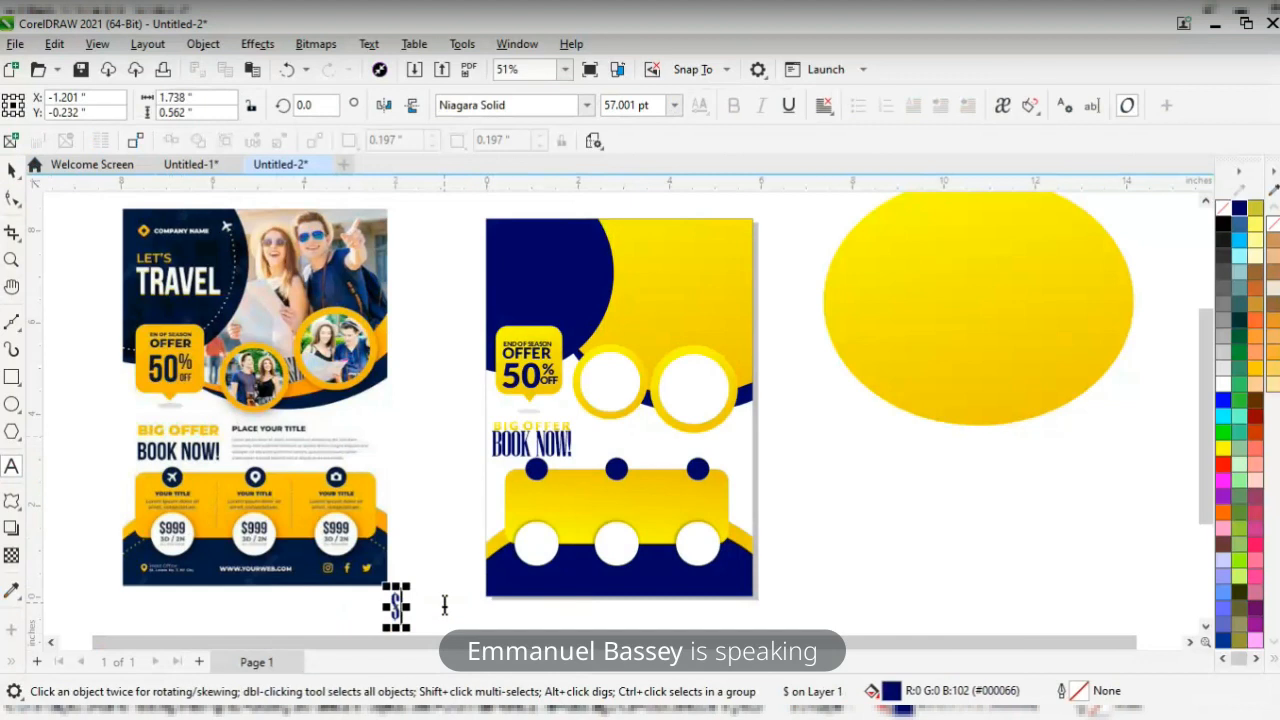
type("5")
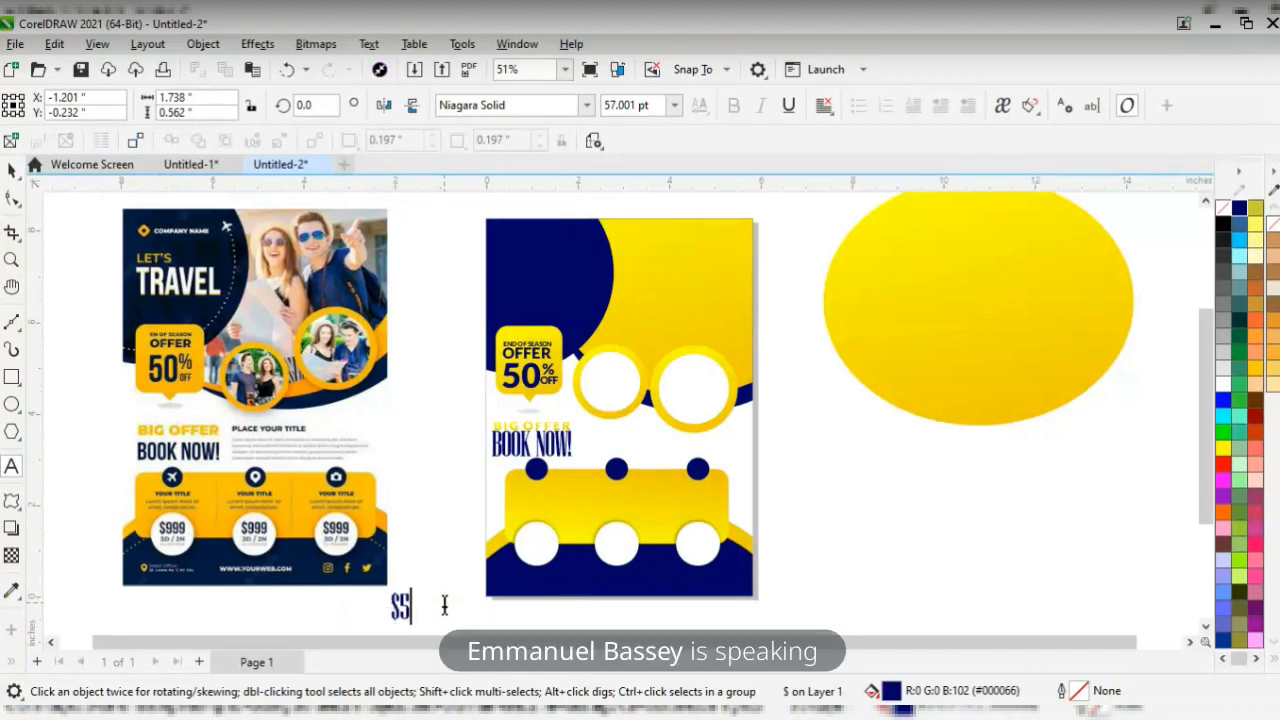
key("BackSpace")
type("999")
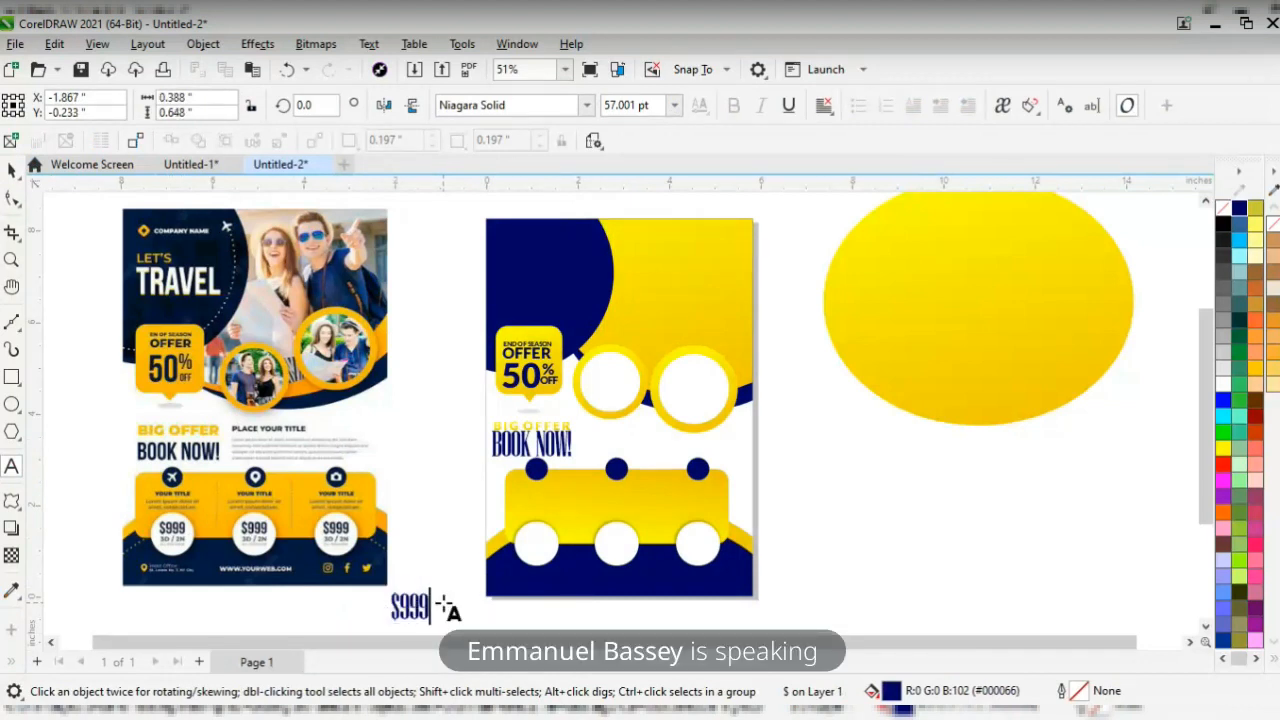
key("ctrl+space")
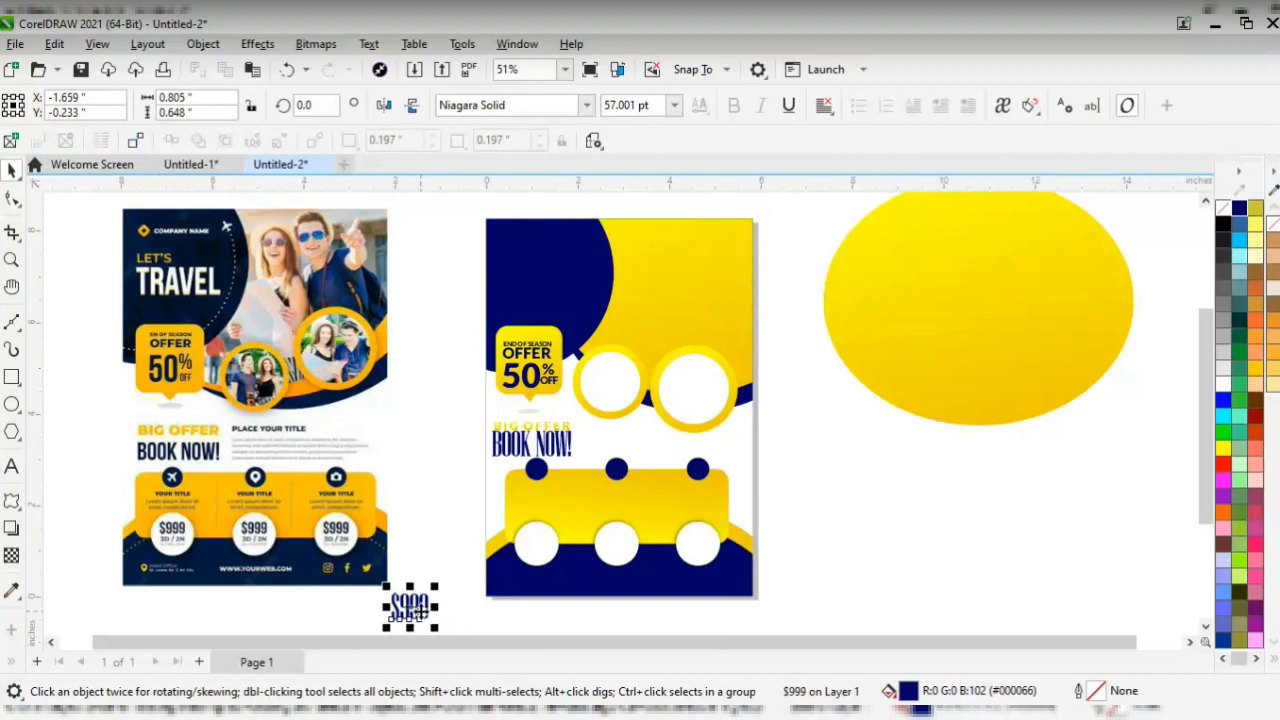
- Move "$999" onto the leftmost white circle, scale it down to about 30.1 pt and position it in the circle's upper half
left_click_drag(415, 607, 545, 560)
key("z")
left_click_drag(493, 505, 595, 582)
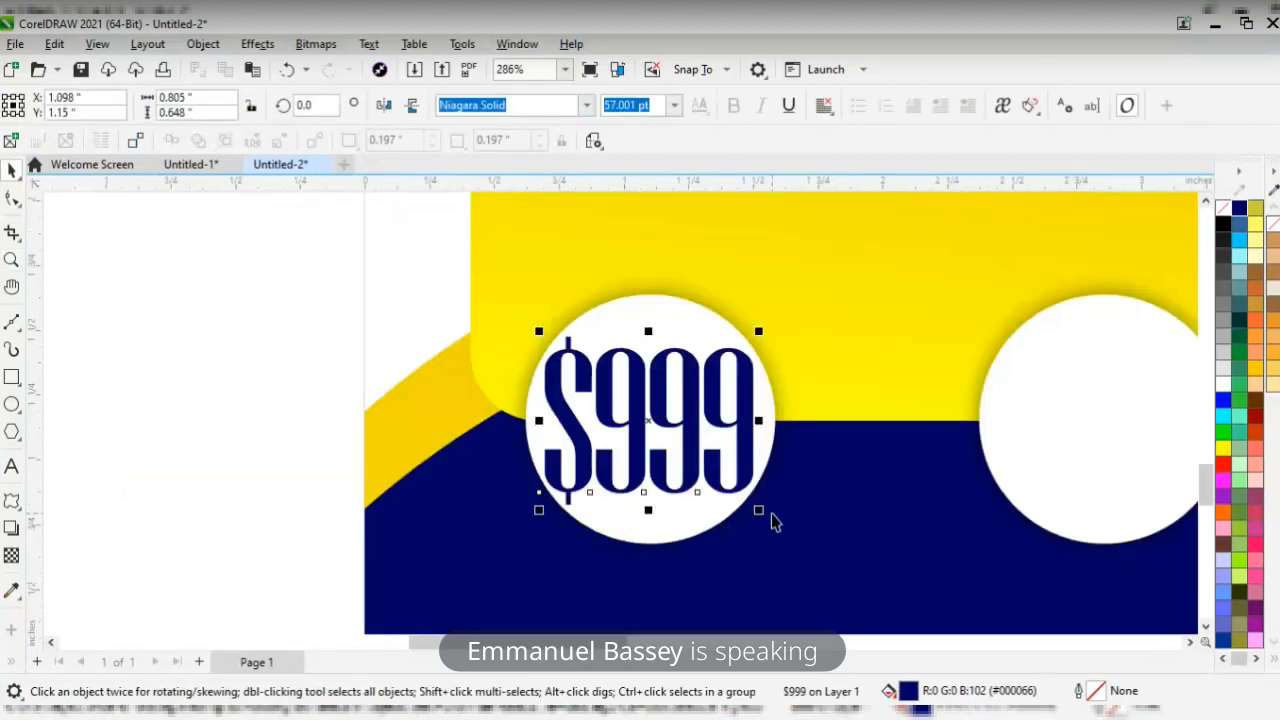
left_click_drag(762, 514, 709, 431)
left_click_drag(607, 375, 647, 368)
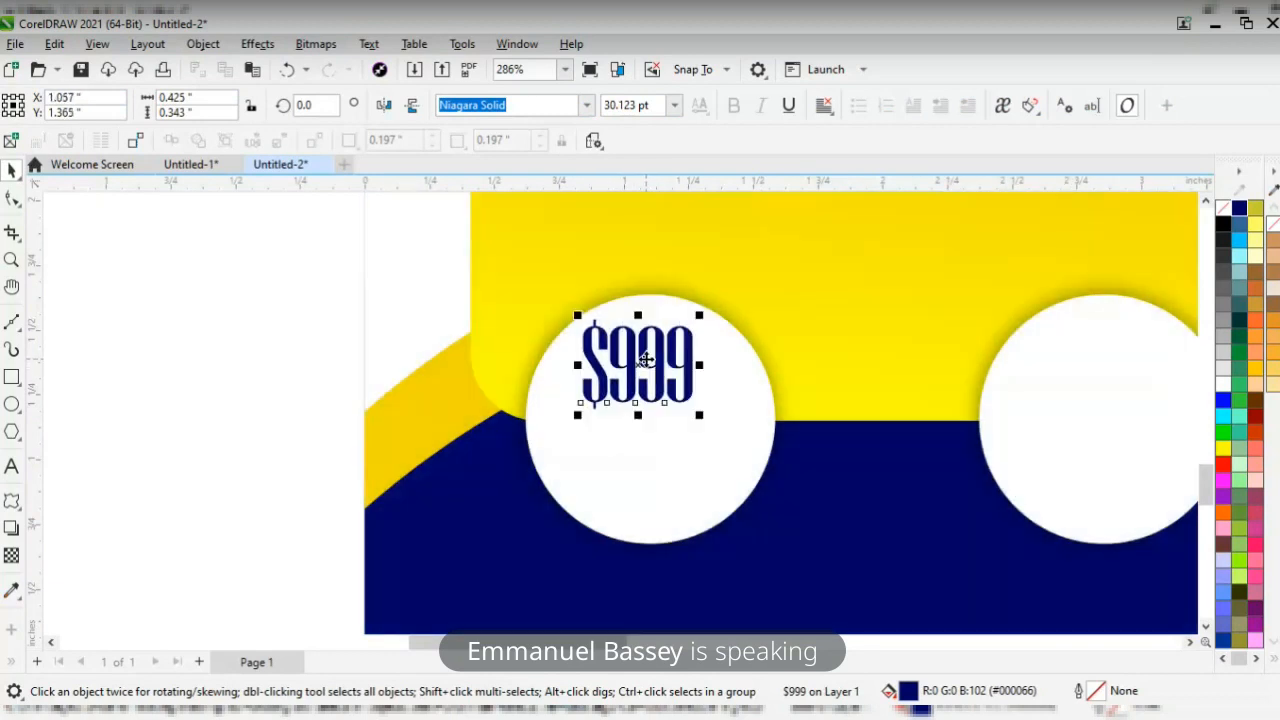
- Enlarge "$999" in the leftmost white circle to about 35.6 pt
left_click_drag(704, 428, 726, 437)
key("z")
right_click(694, 441)
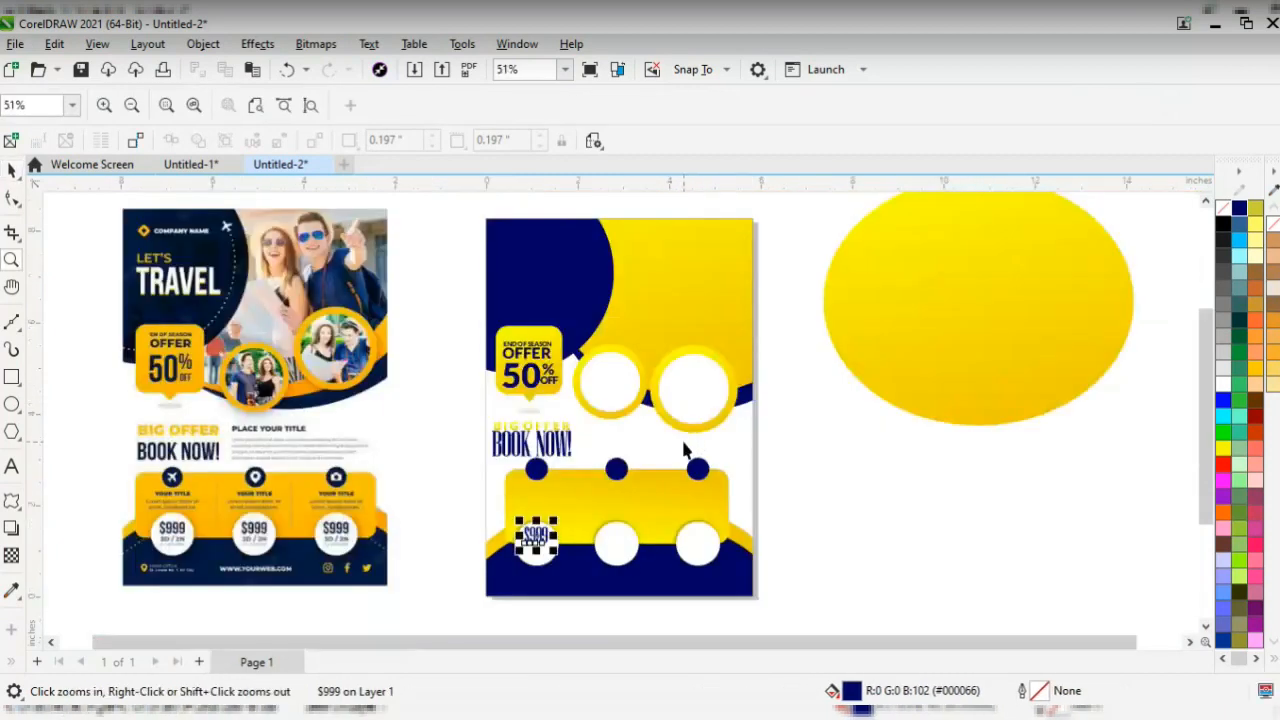
key("space")
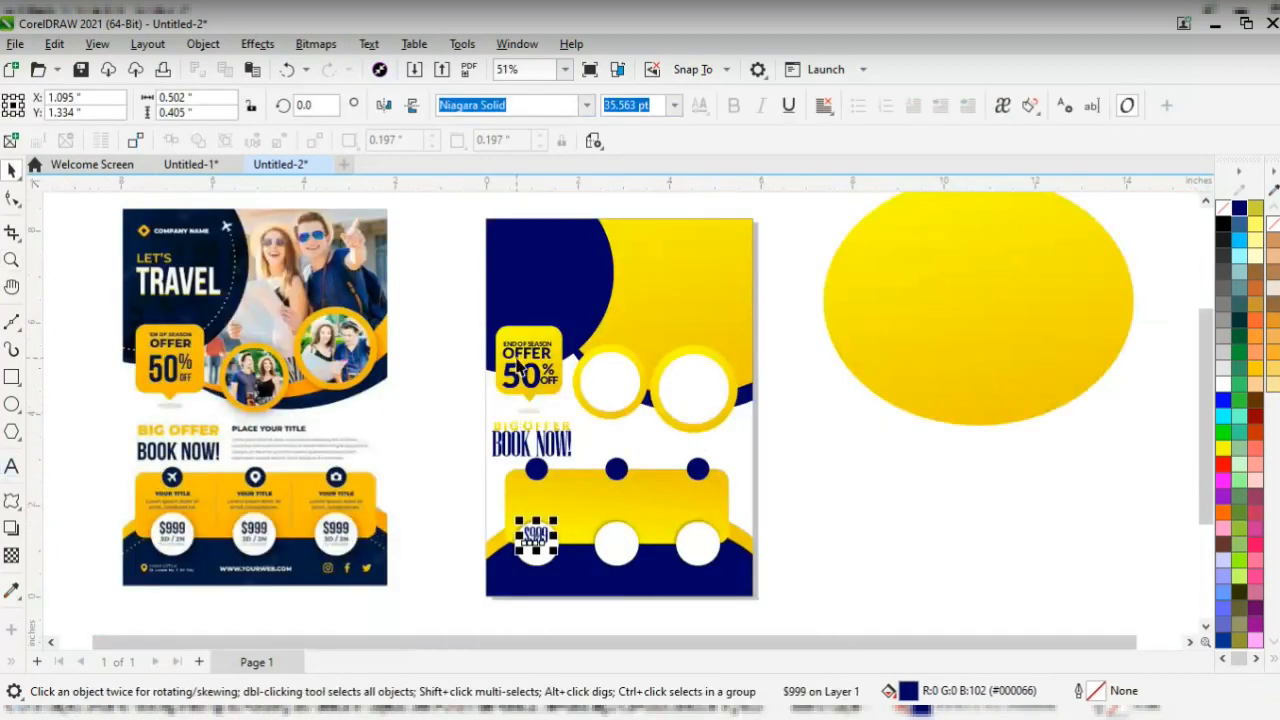
- Place a copy of "END OF SEASON" in the empty area beside the page and replace its wording with "3D / 2N"
left_click_drag(515, 352, 420, 503)
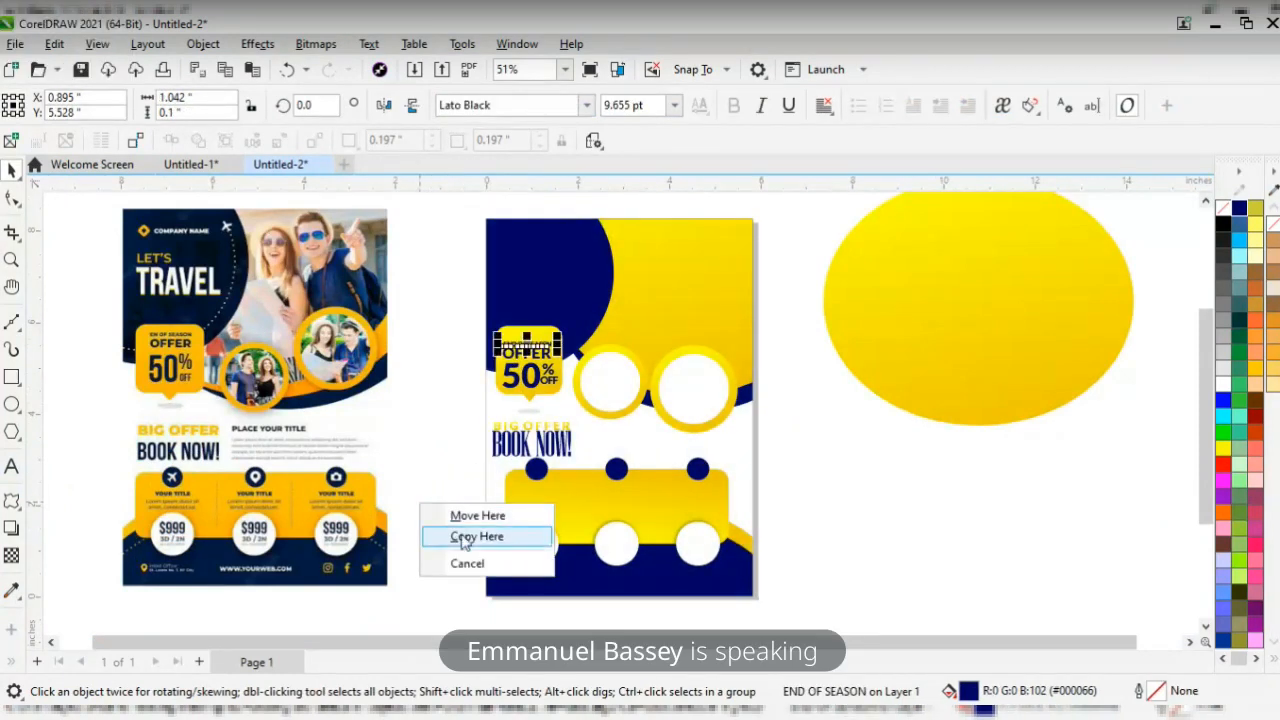
left_click(449, 534)
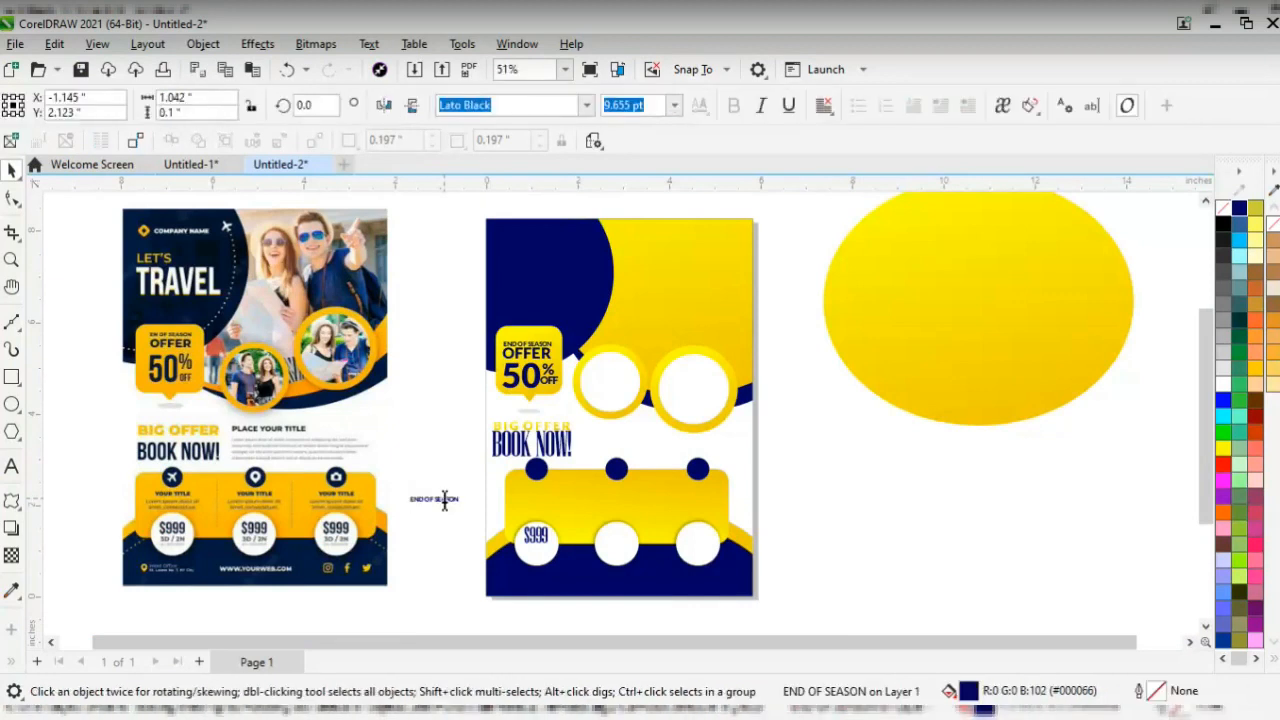
double_click(444, 500)
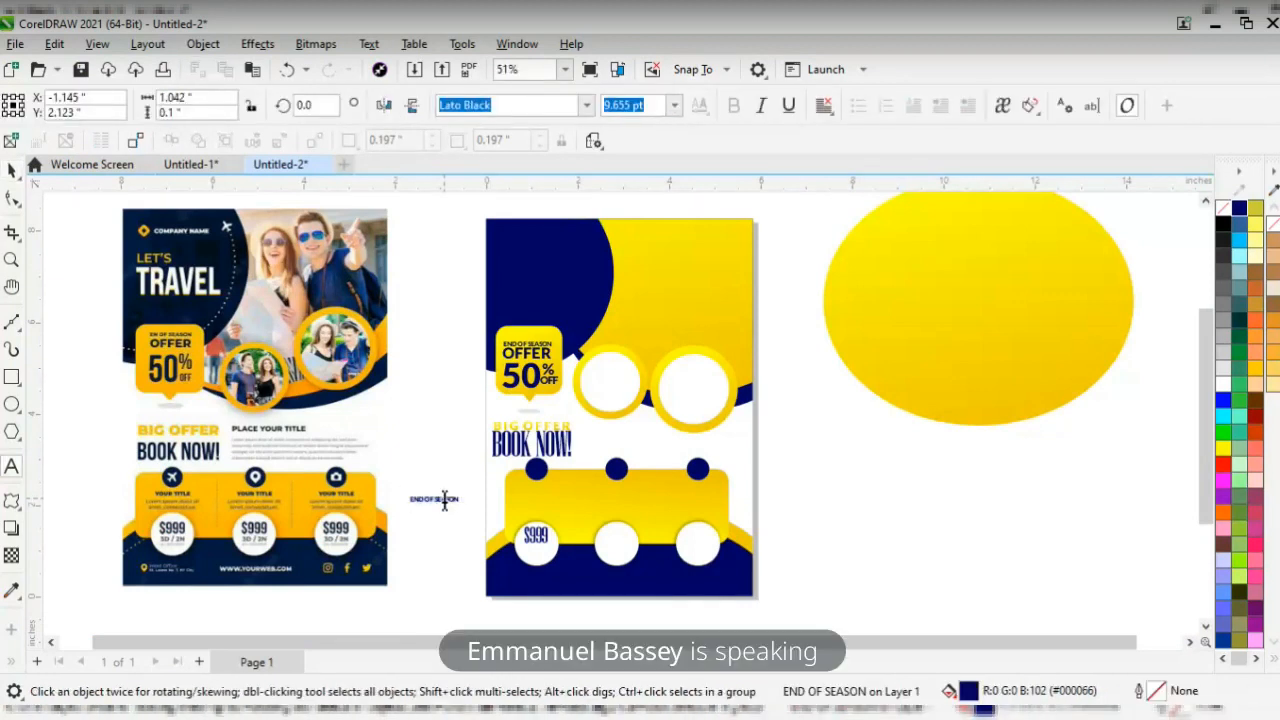
type("3")
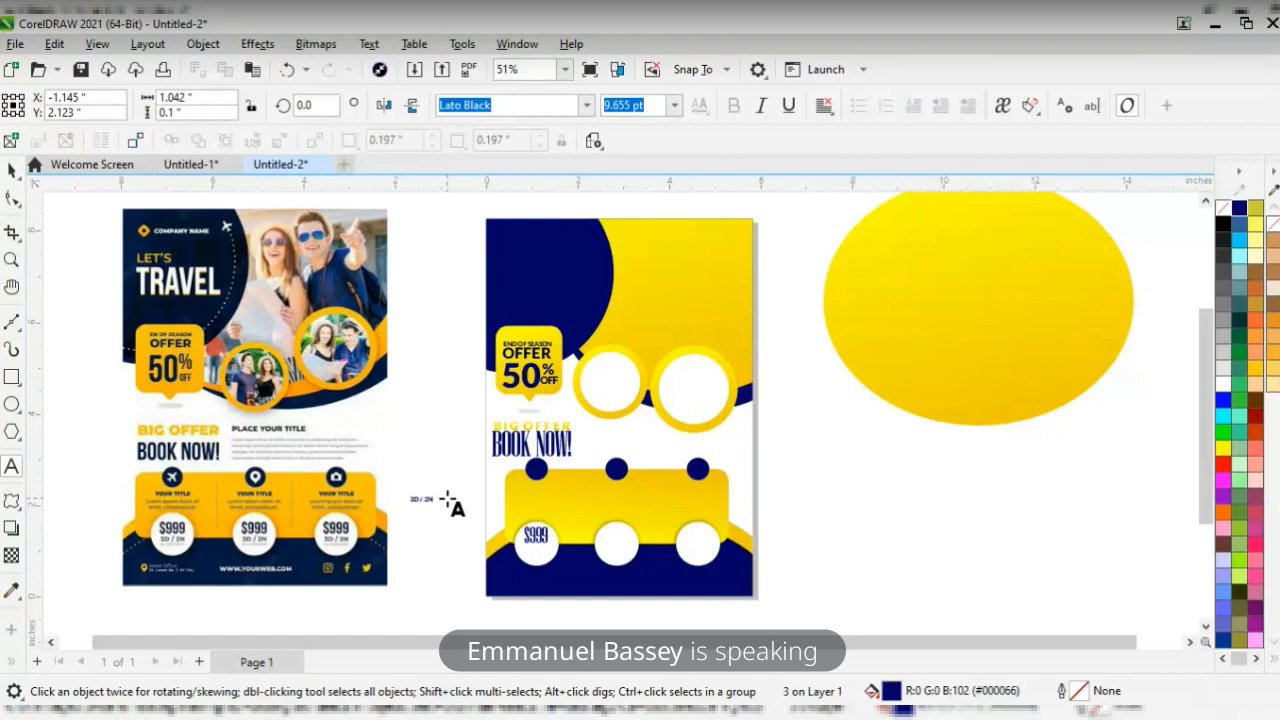
type("D / 2N")
key("Escape")
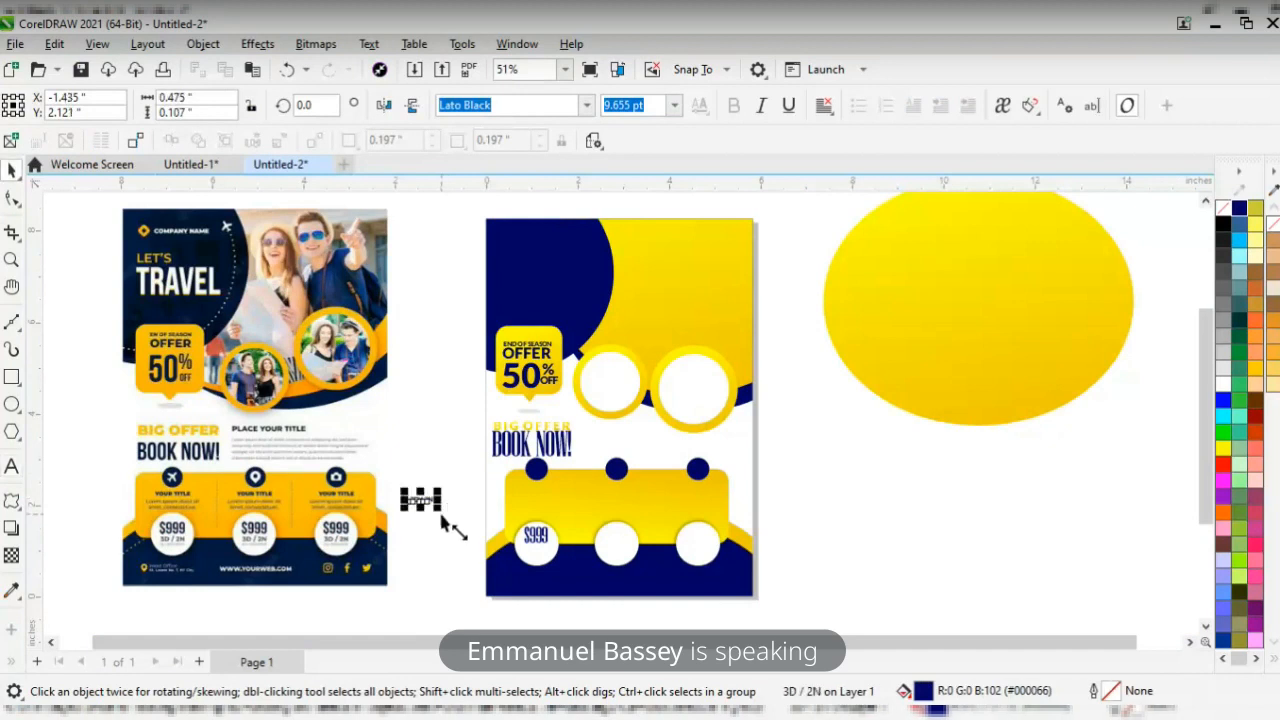
- Move "3D / 2N" into the leftmost white circle, directly beneath "$999"
left_click_drag(420, 500, 537, 558)
key("z")
left_click_drag(476, 515, 624, 603)
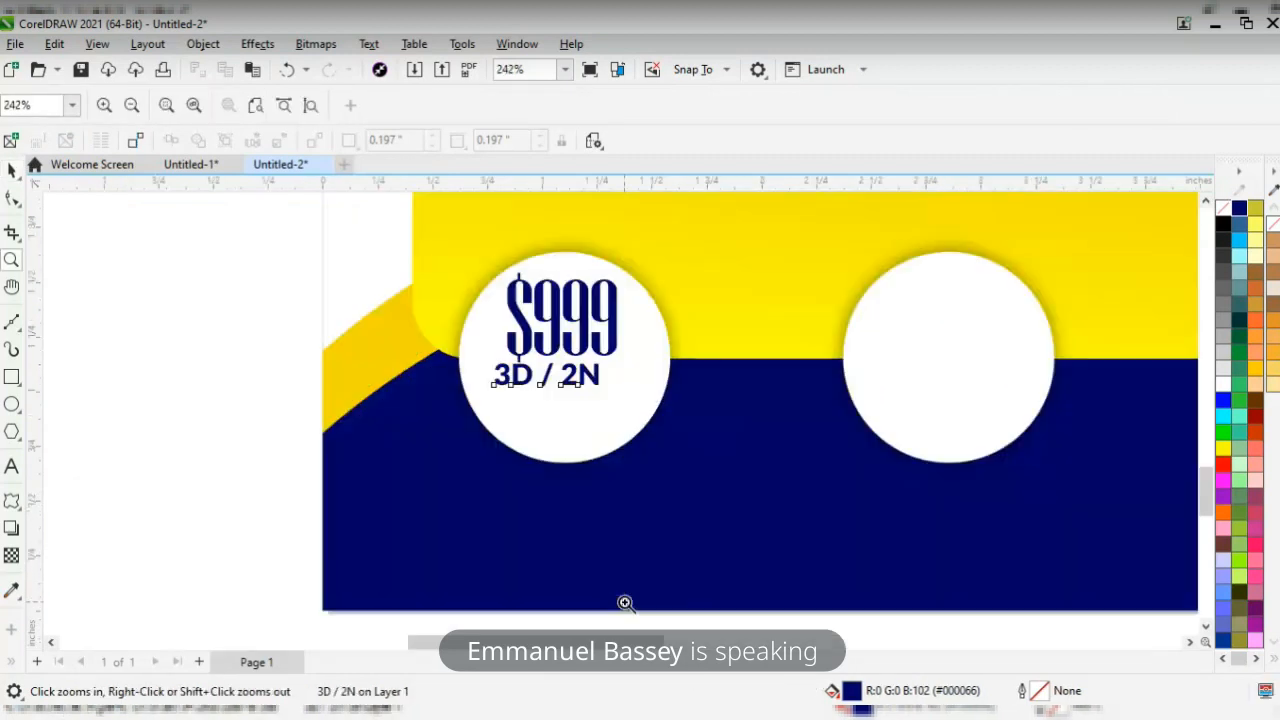
key("space")
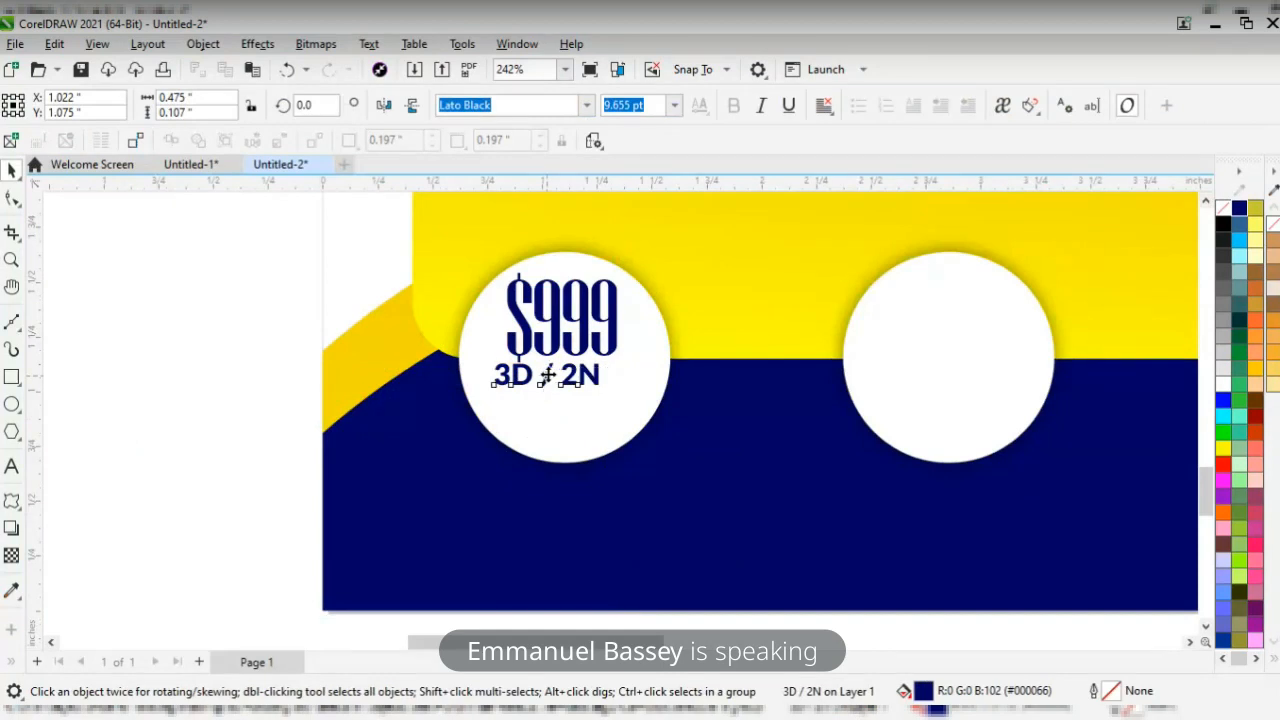
left_click_drag(547, 374, 565, 393)
- Widen the character spacing of "$999" with the Shape tool and centre it horizontally over "3D / 2N"
left_click(607, 343)
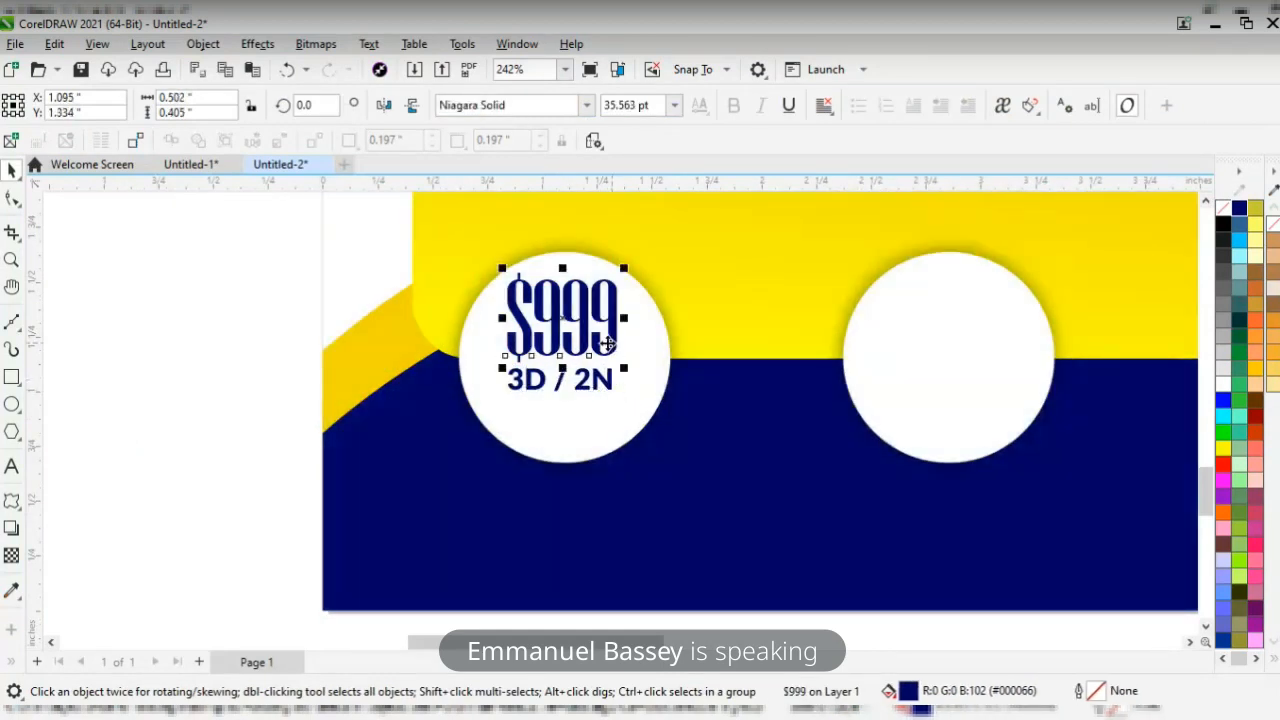
left_click(12, 198)
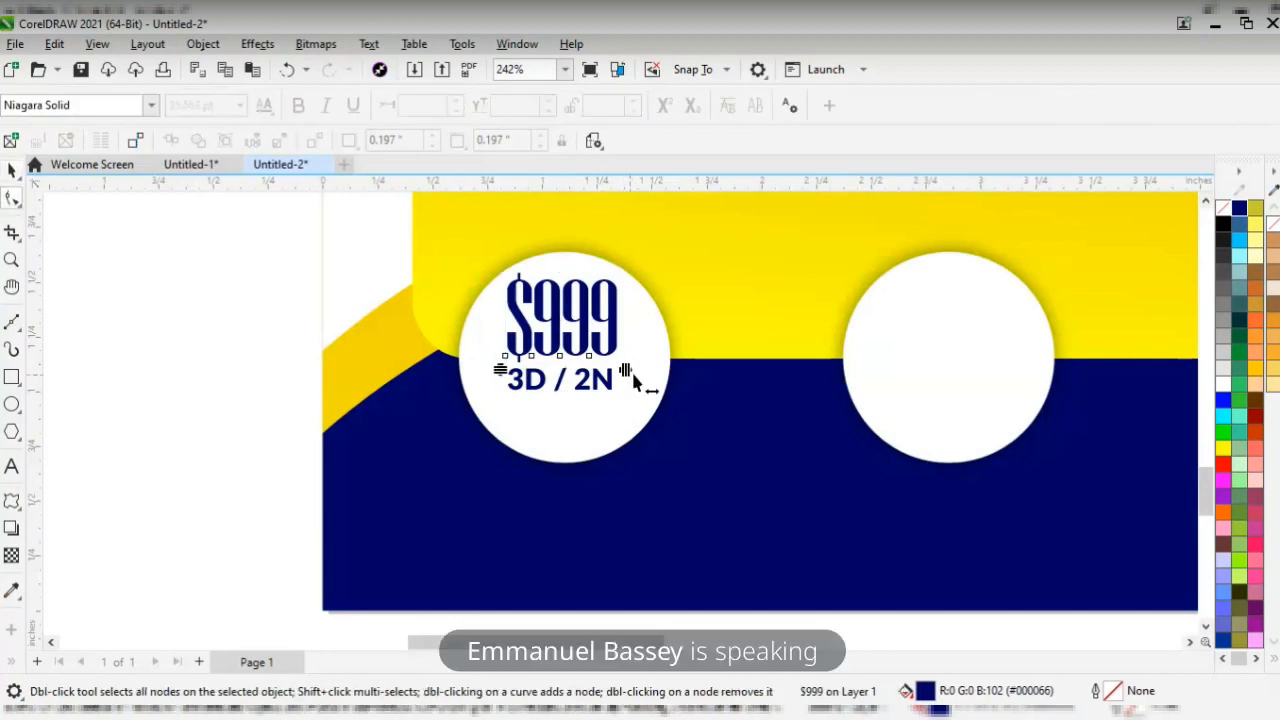
left_click_drag(631, 369, 637, 368)
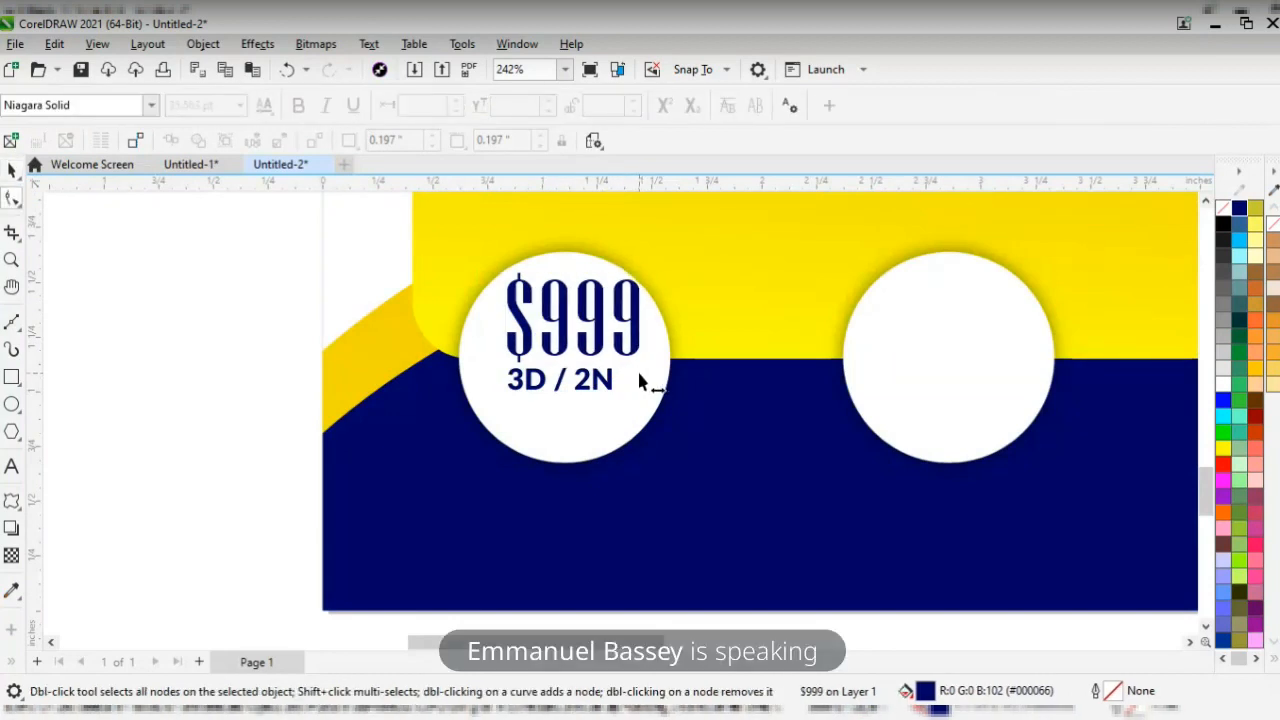
key("space")
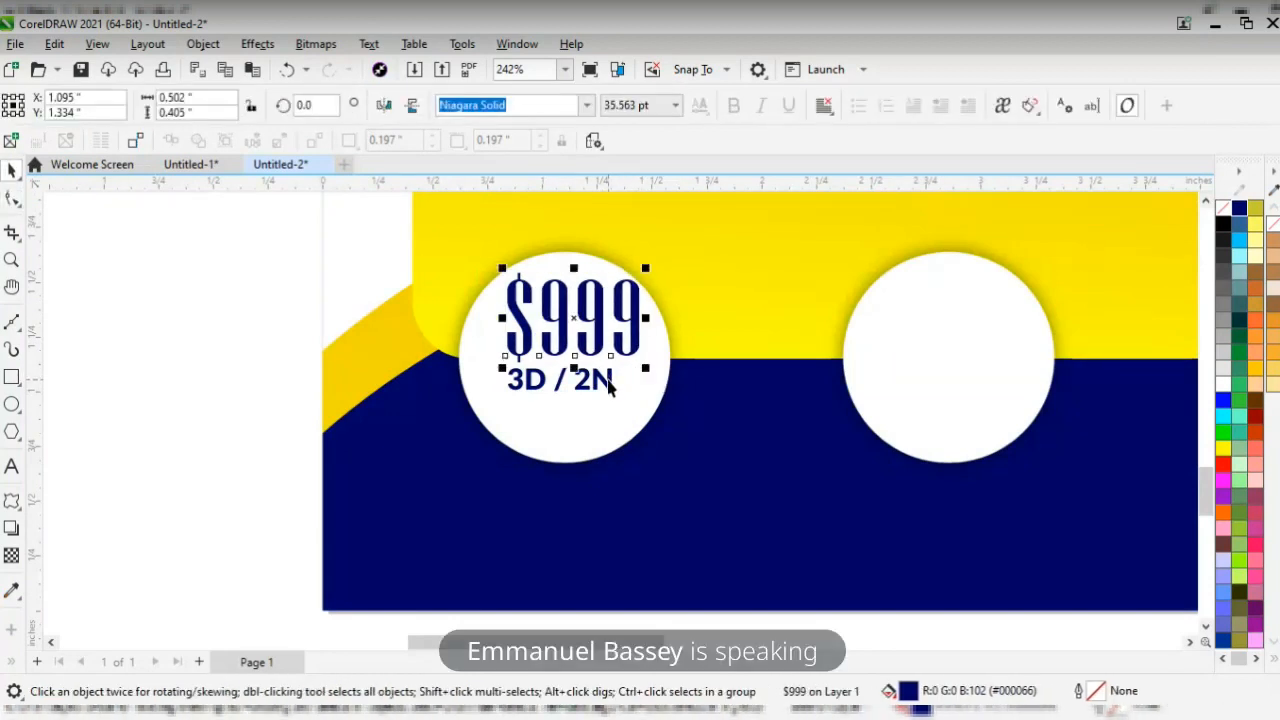
left_click(610, 388, "shift")
key("c")
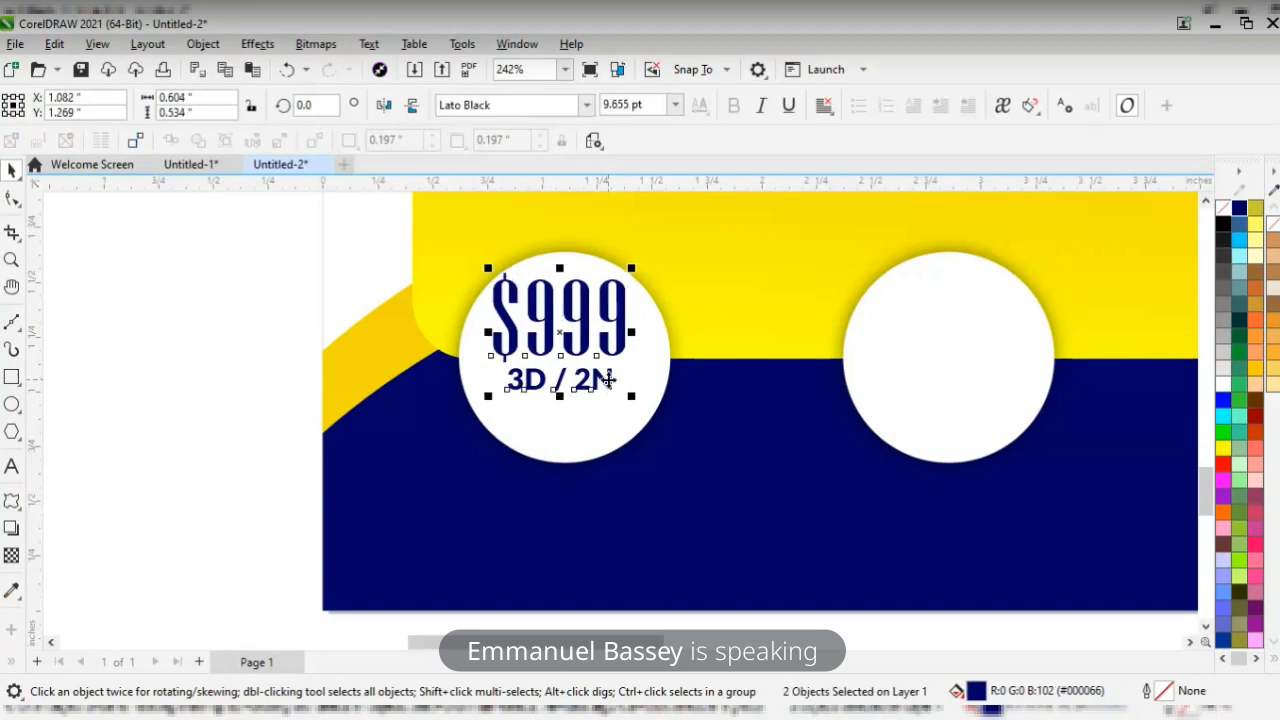
- Place a copy of the callout's "END OF SEASON" text over the leftmost white circle
right_click(530, 388)
key("space")
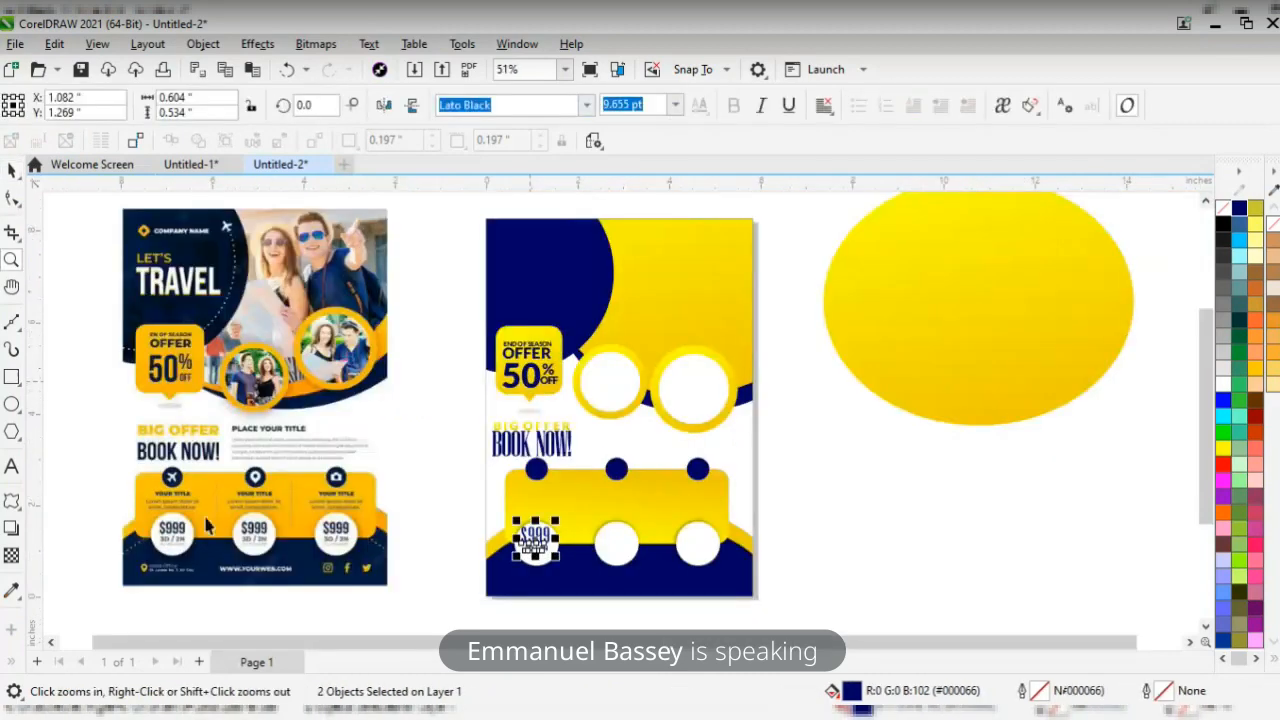
left_click(535, 348)
left_click_drag(535, 348, 539, 555)
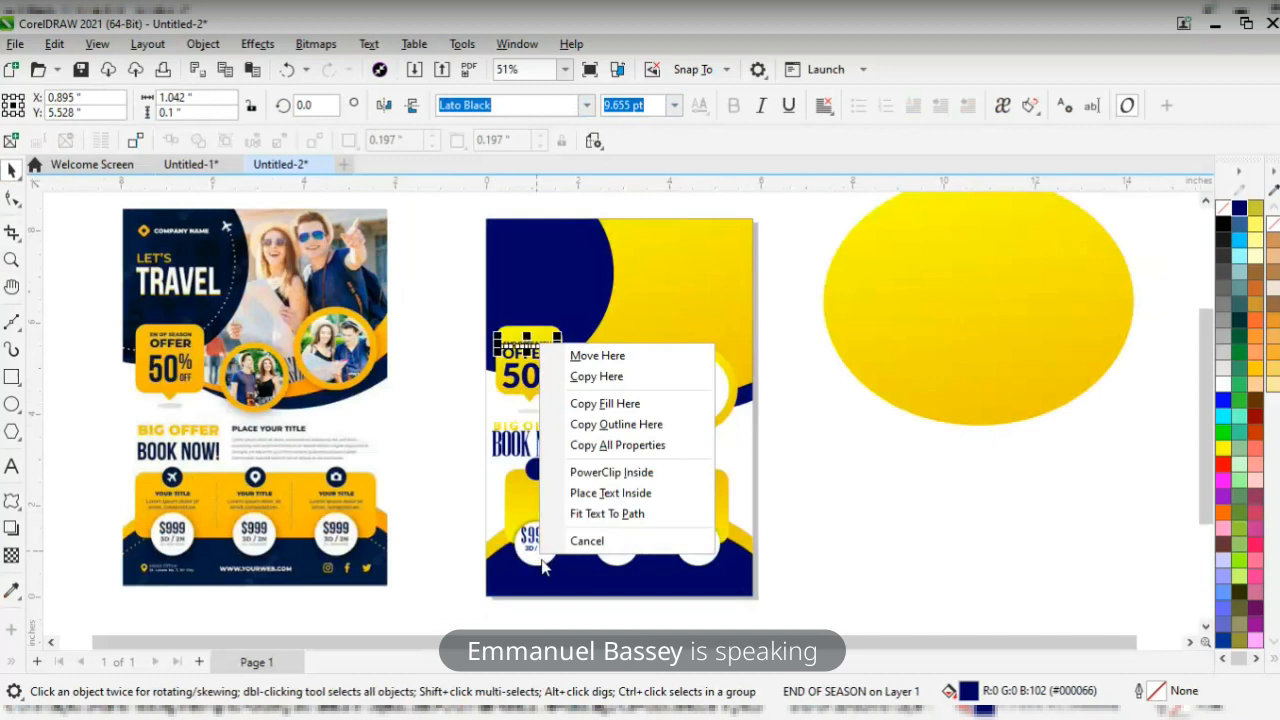
left_click(598, 375)
- Position the copied "END OF SEASON" just beneath "3D / 2N" and scale it down to about 6.4 pt to fit the circle
key("z")
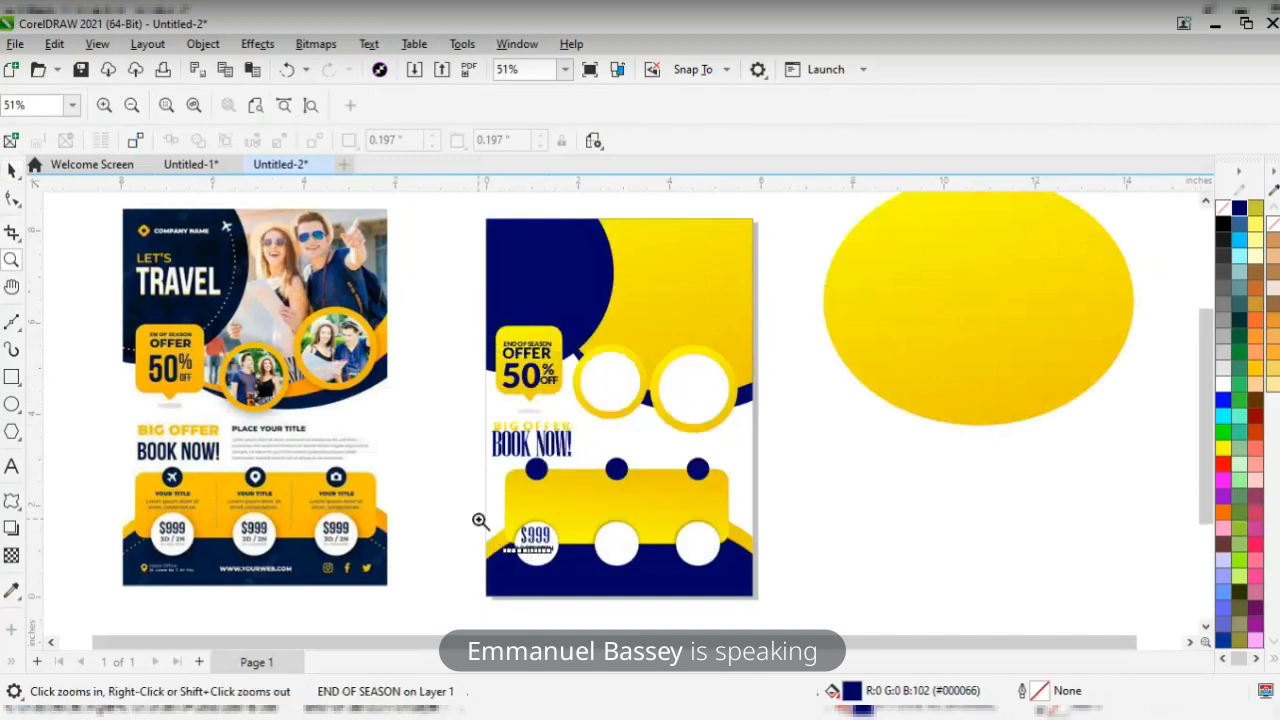
left_click_drag(446, 483, 603, 587)
key("space")
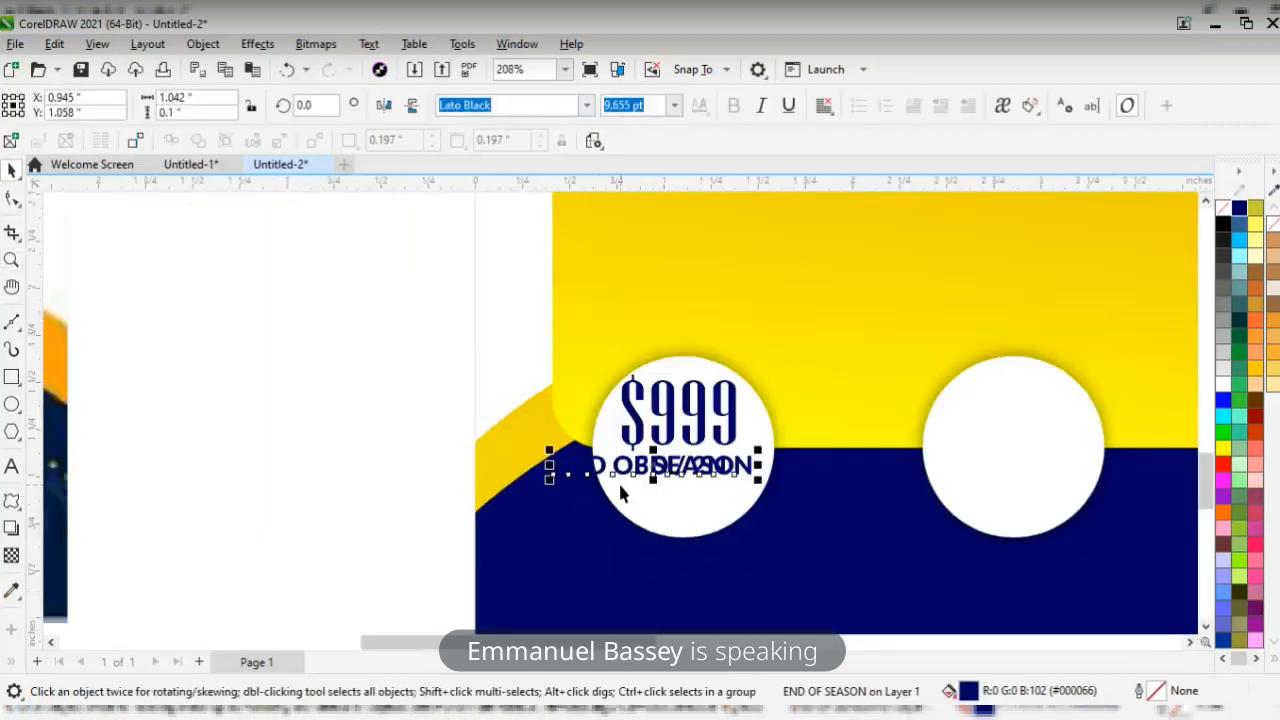
left_click_drag(640, 465, 669, 493)
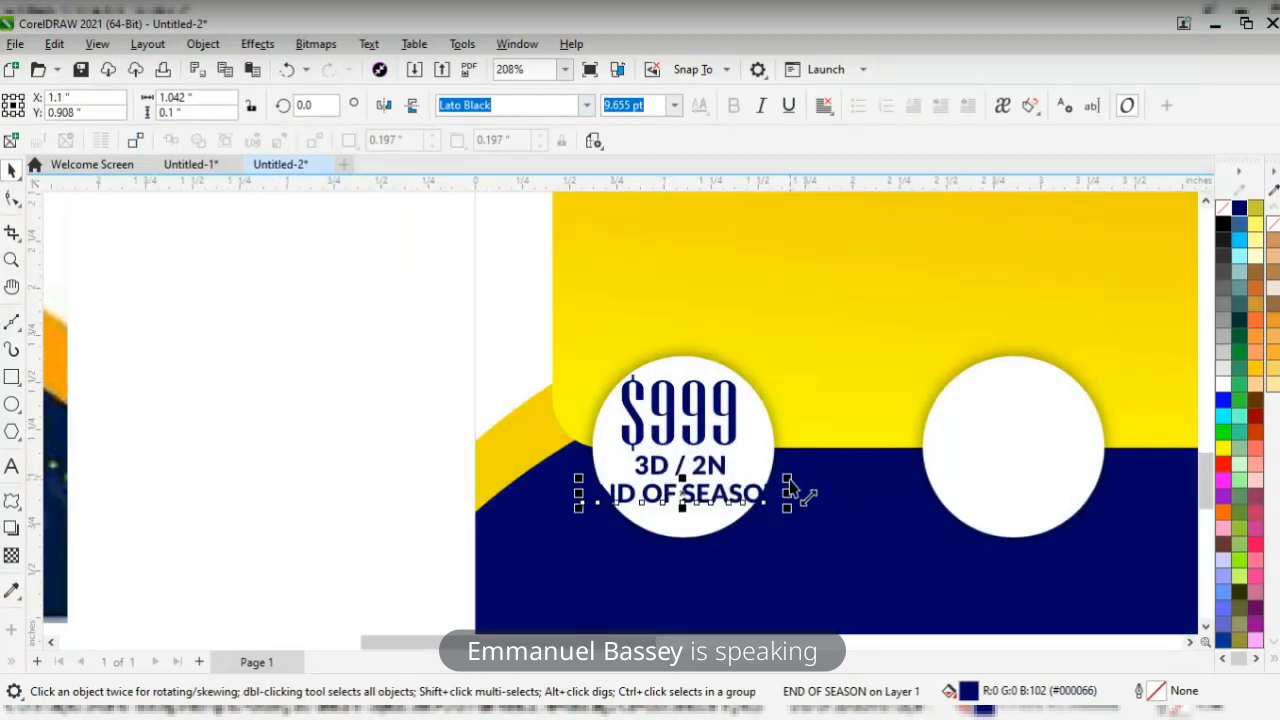
left_click_drag(788, 492, 753, 508)
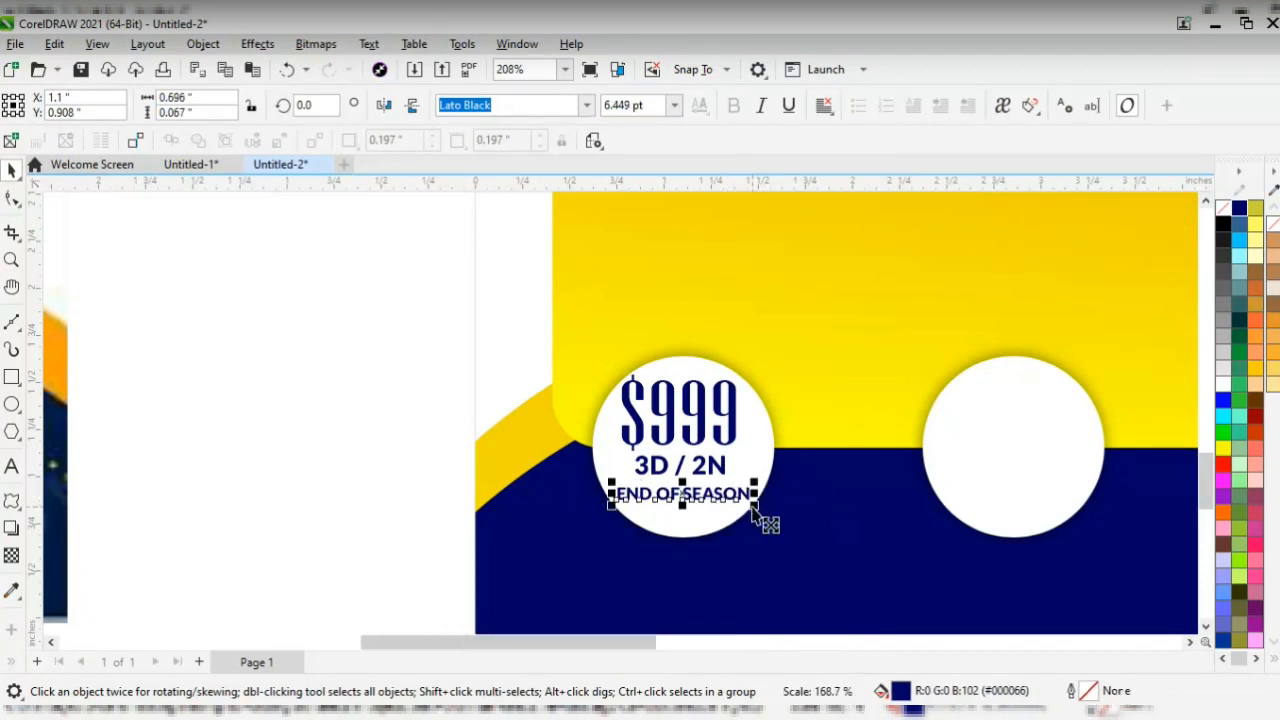
key("Up")
key("Up")
key("Up")
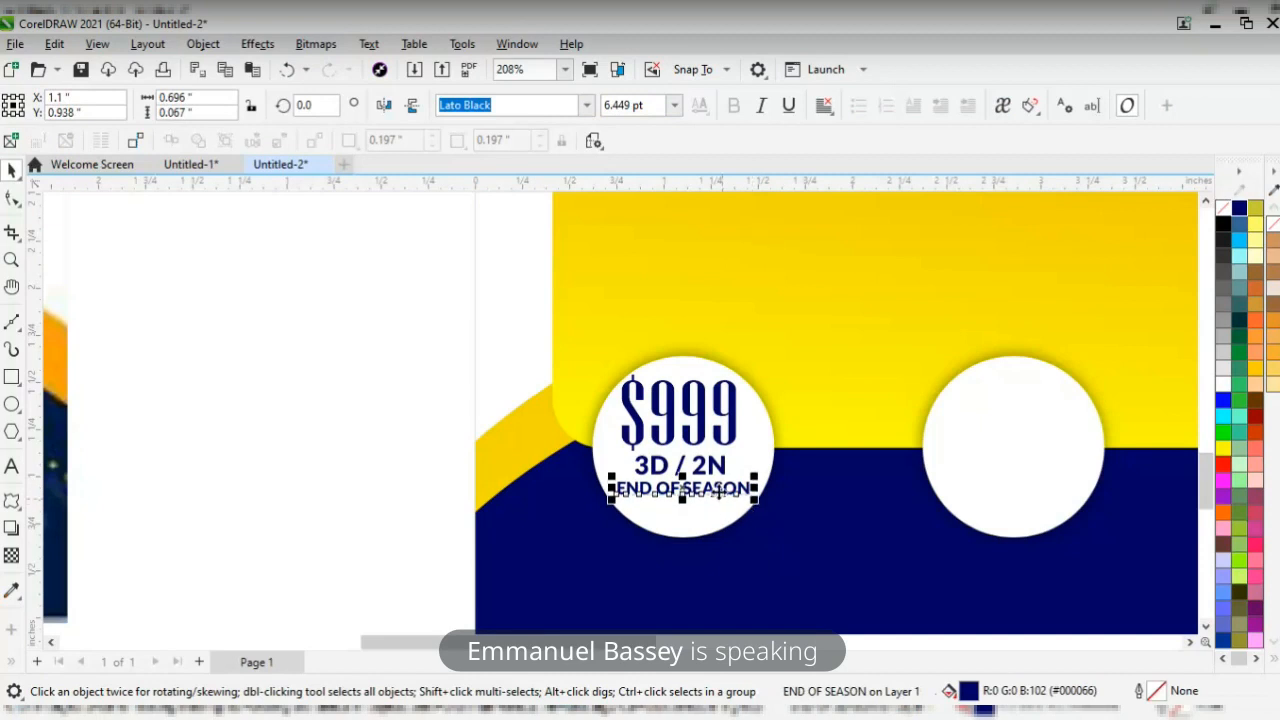
- Group "$999", "3D / 2N" and the "END OF SEASON" copy, and centre the group vertically with the leftmost white circle
left_click(714, 468, "shift")
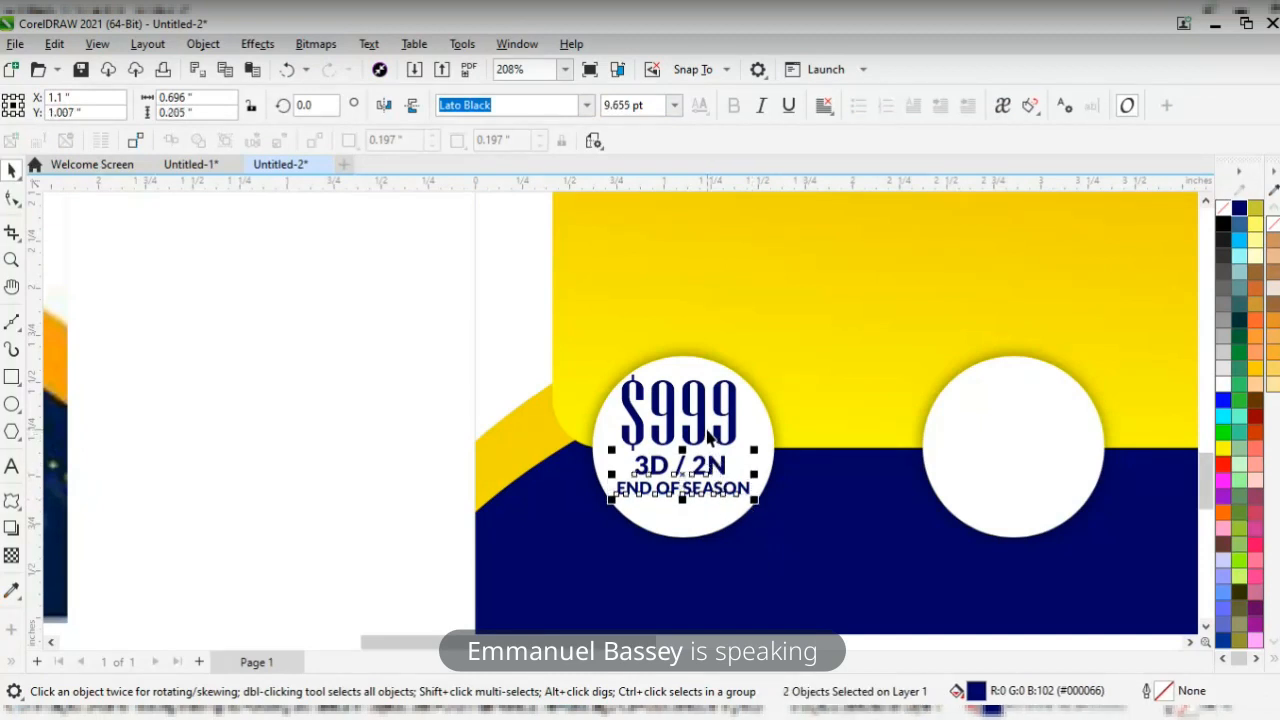
left_click(705, 430, "shift")
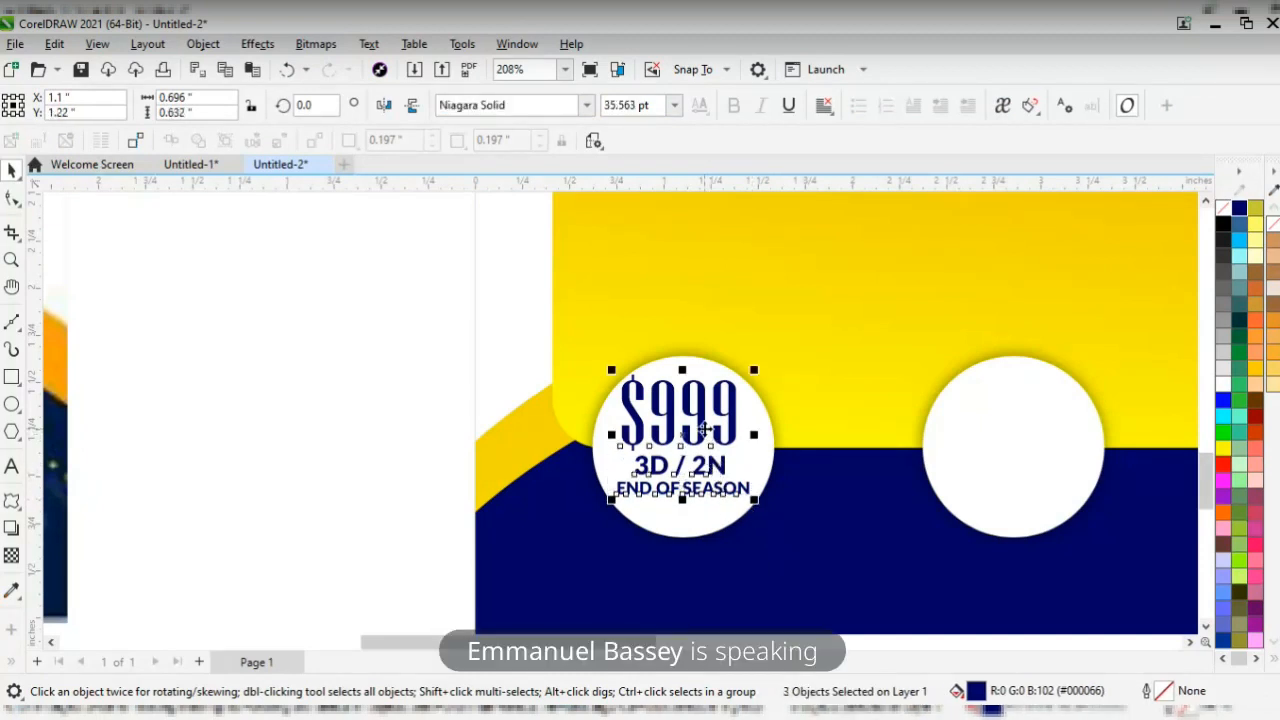
key("ctrl+g")
left_click(697, 518, "shift")
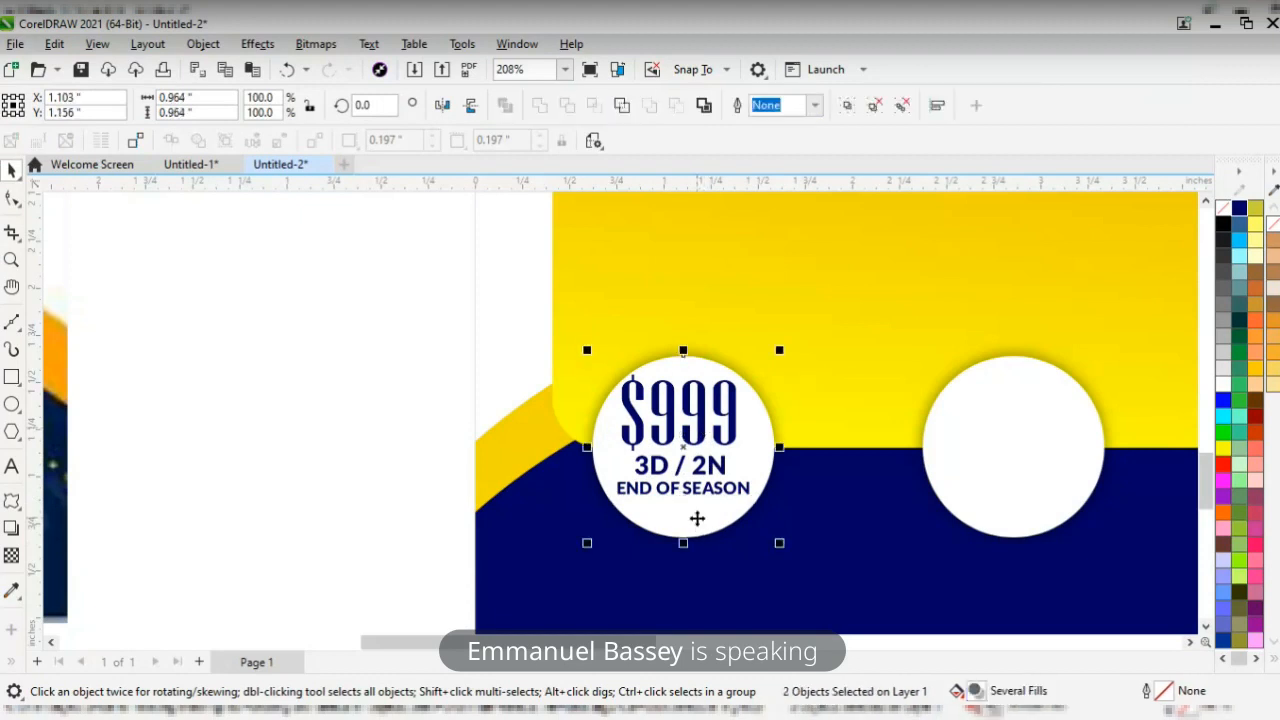
key("e")
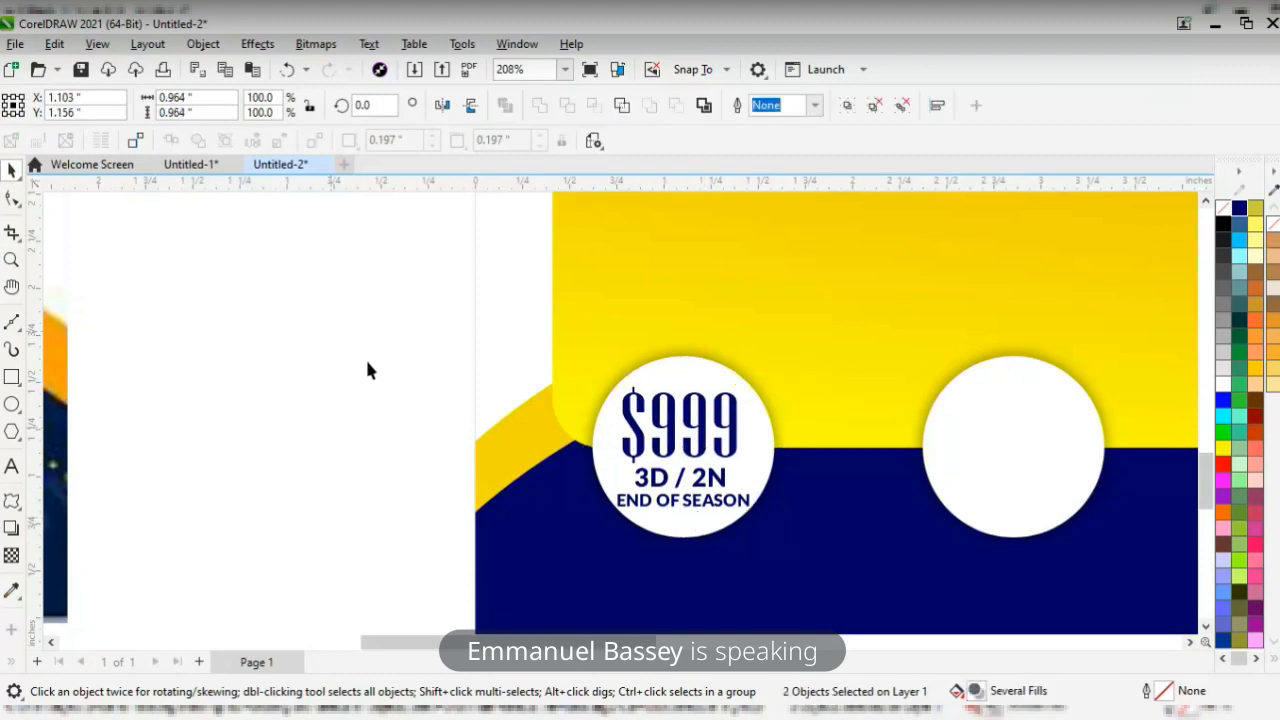
left_click(367, 371)
- Place a copy of the grouped price text on the middle white circle
left_click(672, 425)
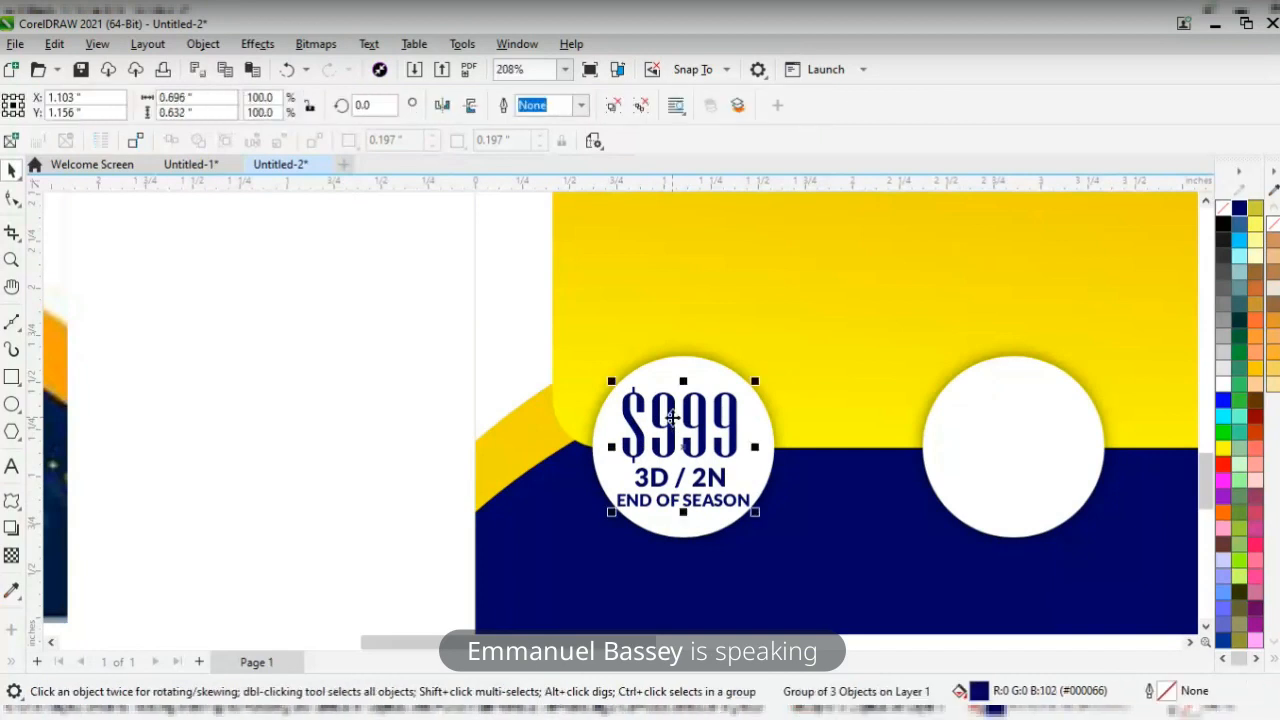
left_click_drag(672, 425, 1008, 414)
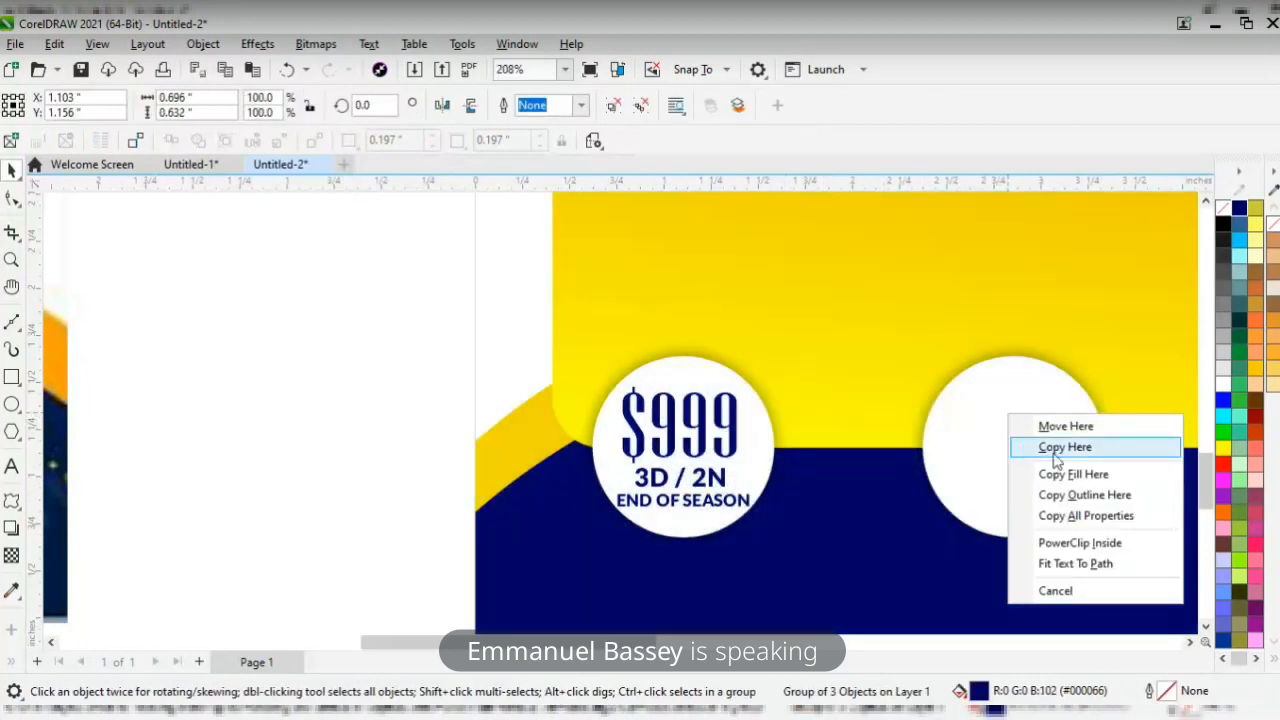
left_click(1050, 452)
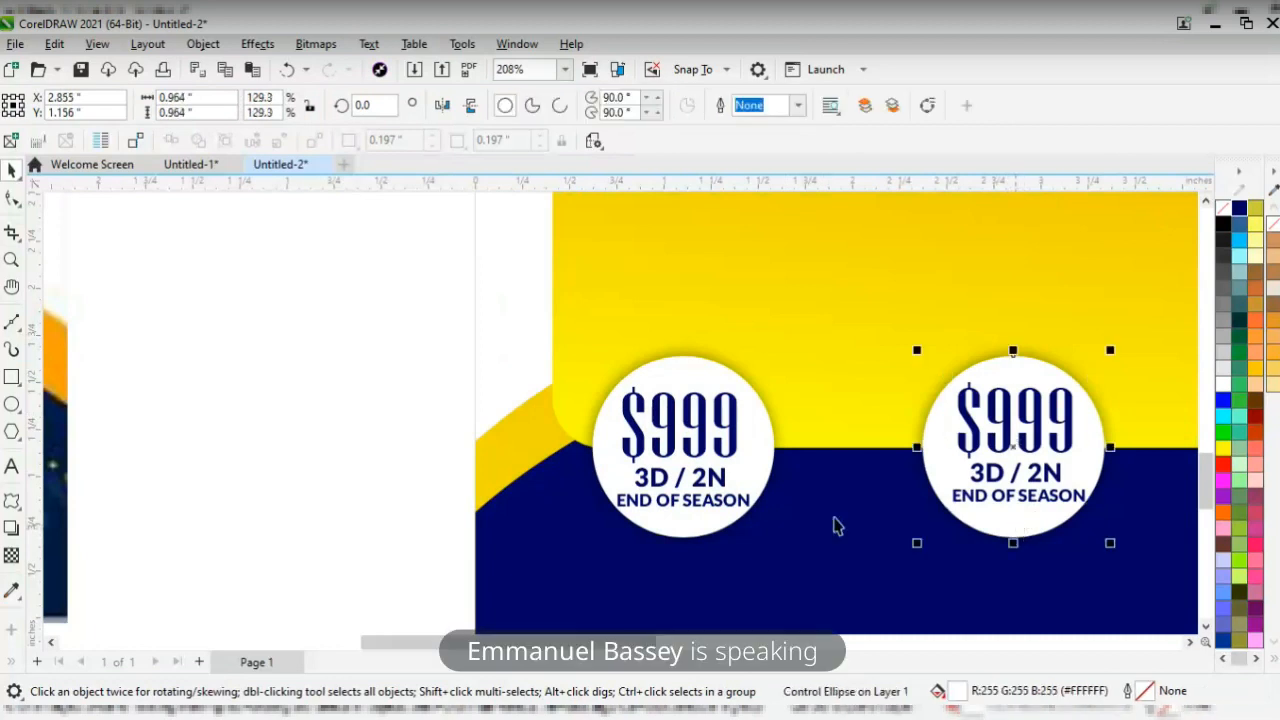
- Align the middle white circle to its price text group, centring it both horizontally and vertically
left_click(297, 374)
left_click(1050, 515)
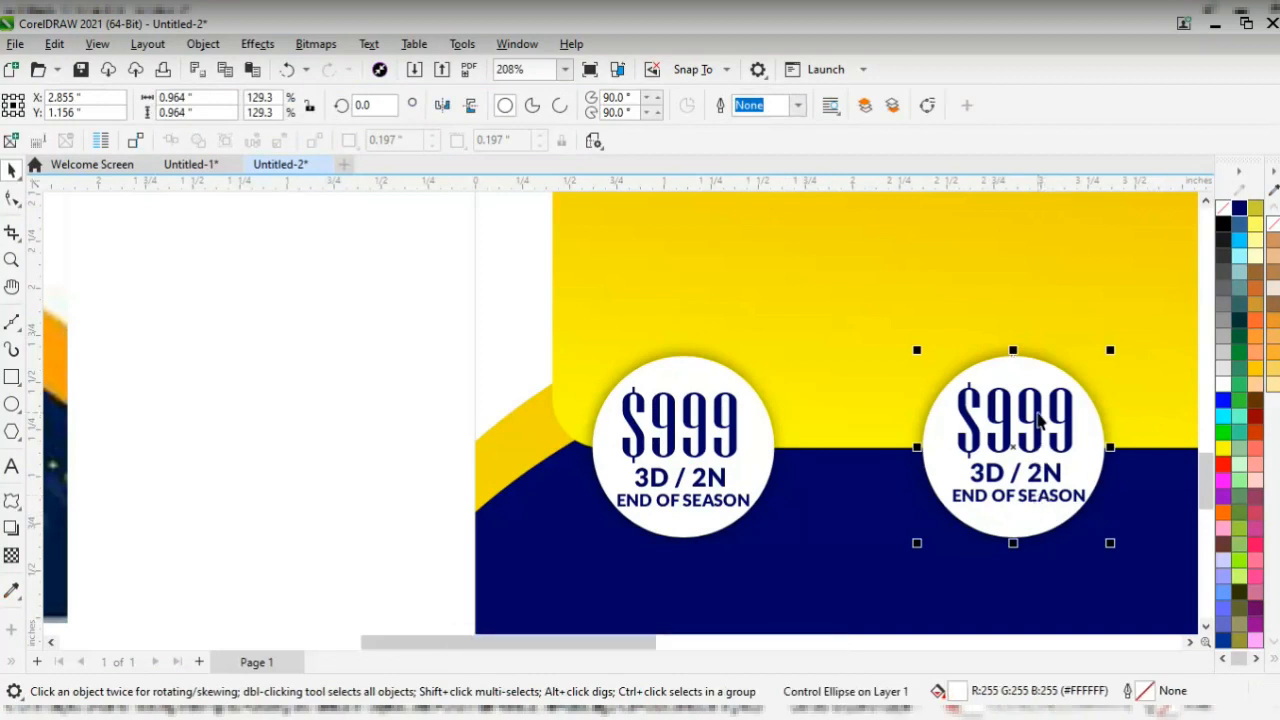
left_click(1039, 416, "shift")
key("c")
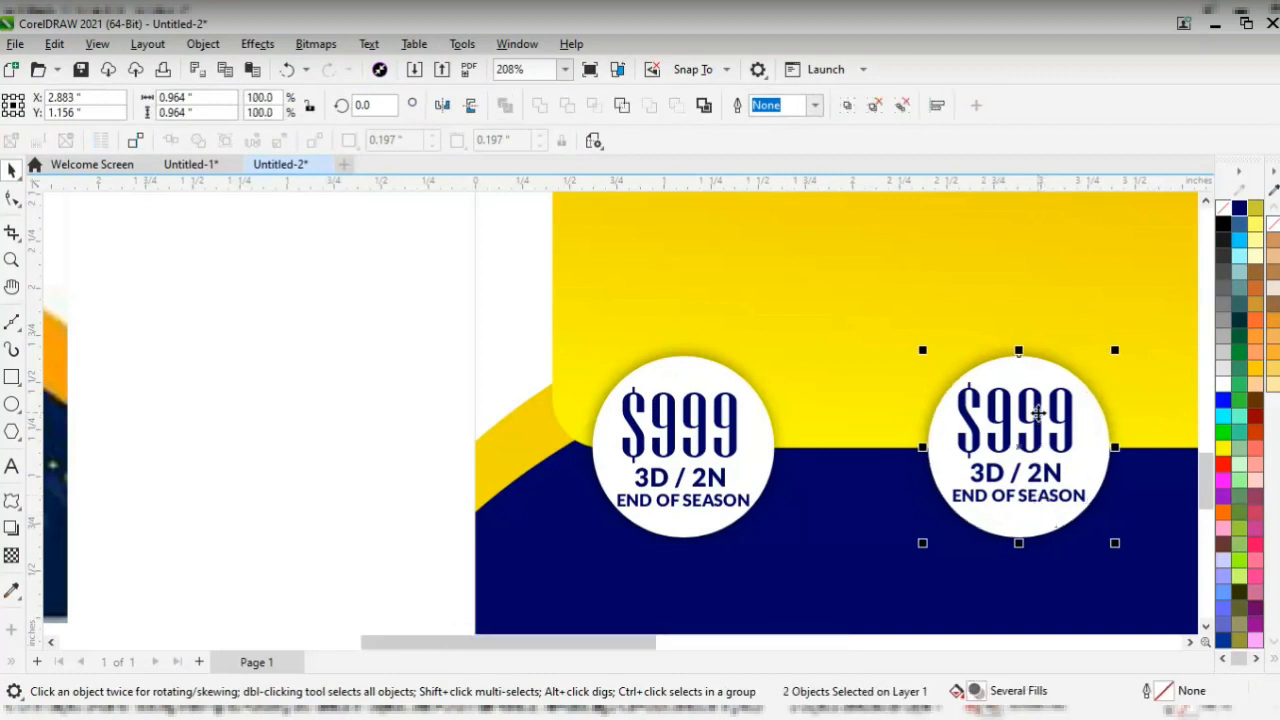
key("e")
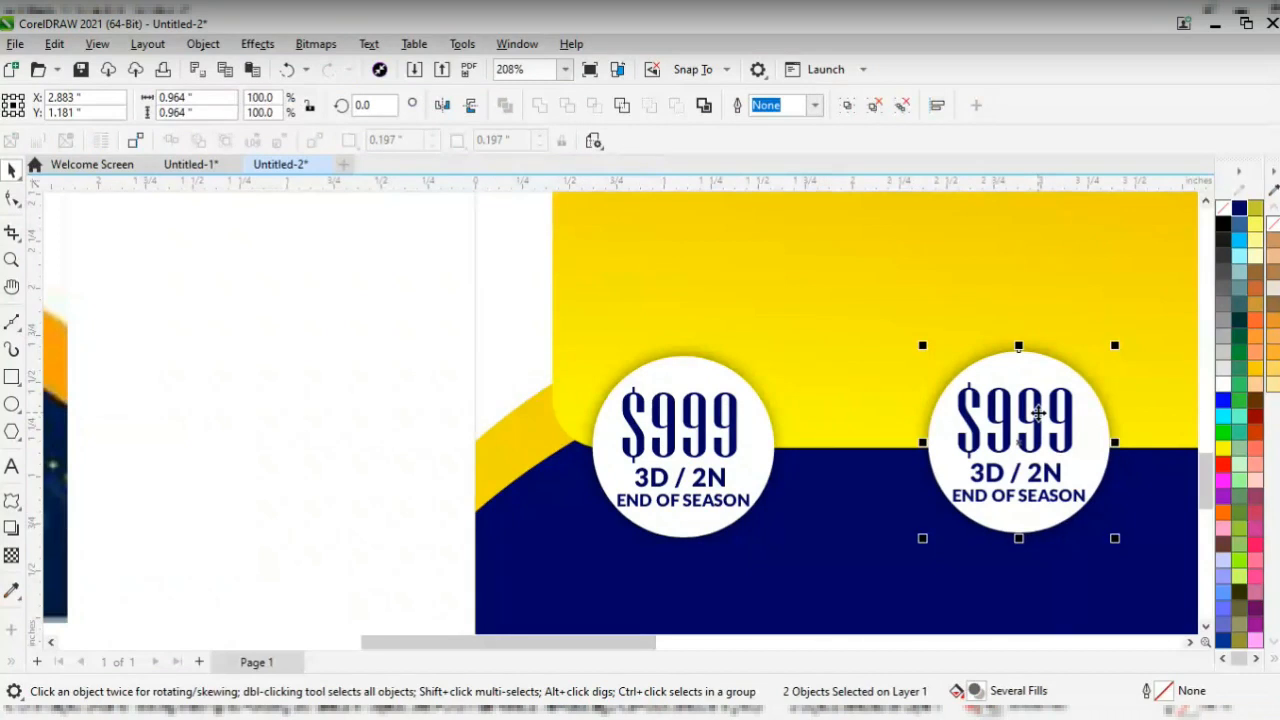
- Place a copy of the leftmost circle's price text group on the rightmost white circle
key("z")
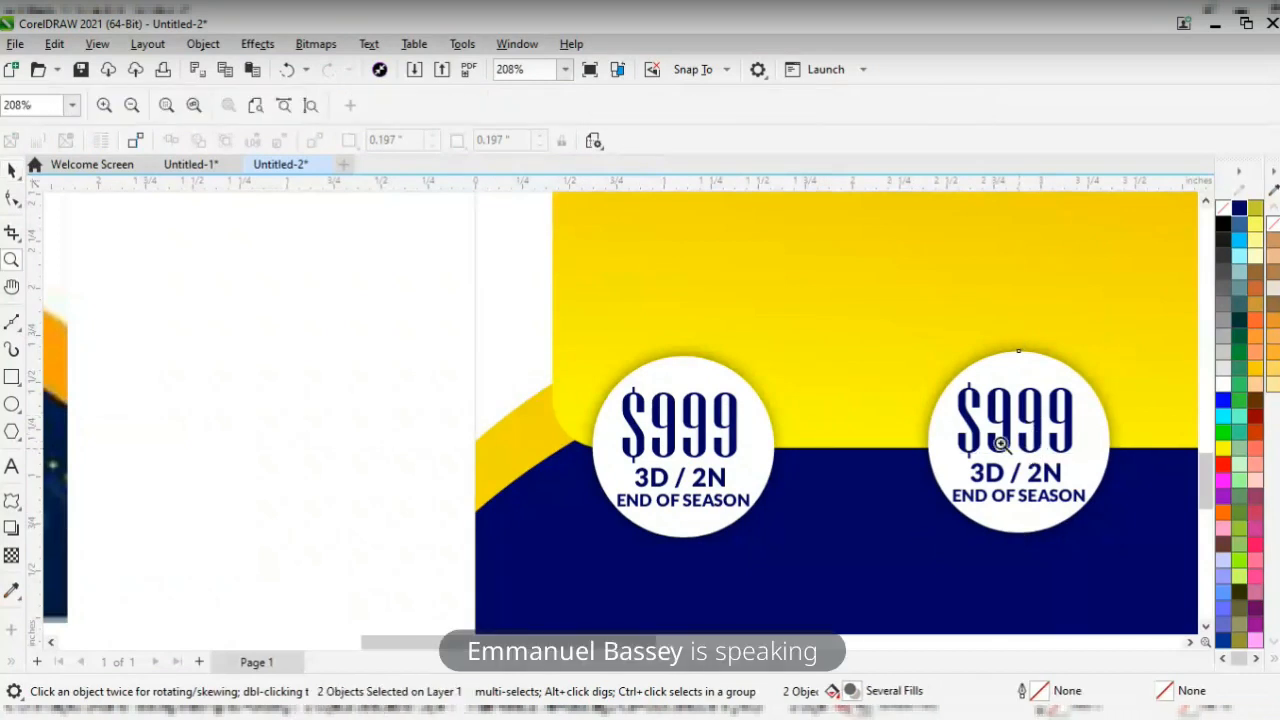
key("F4")
key("space")
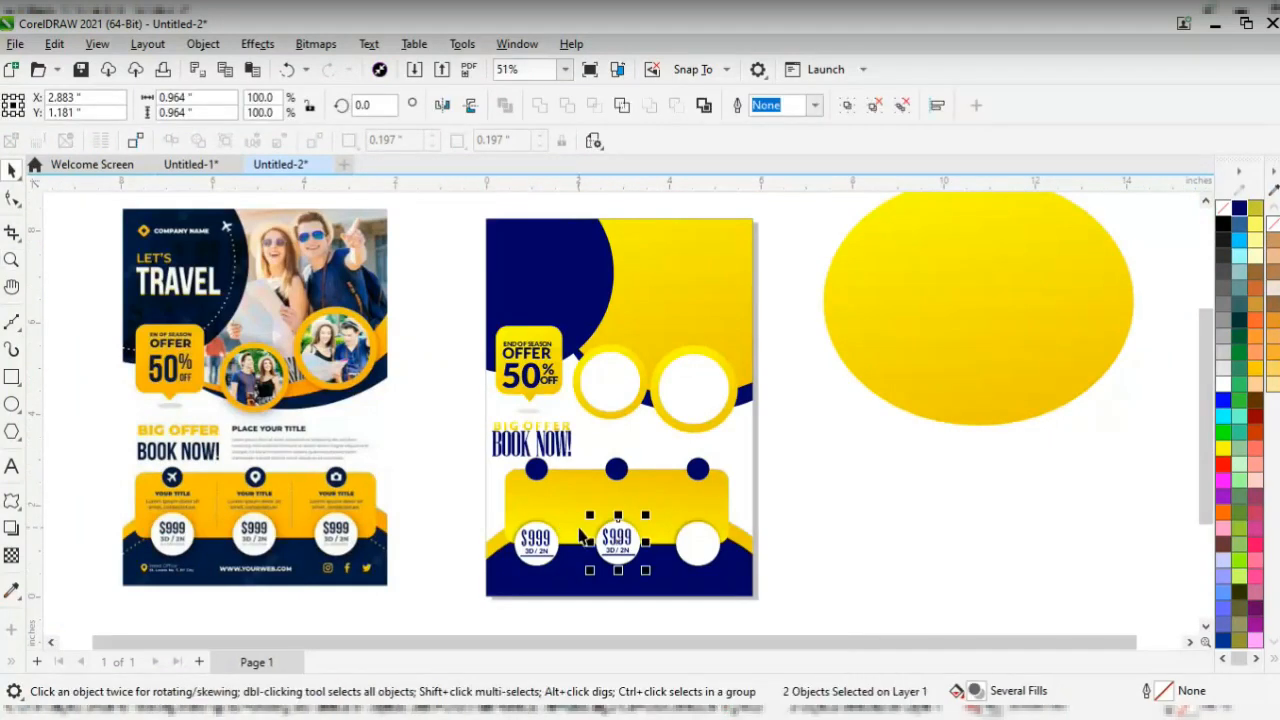
left_click(427, 505)
left_click(539, 540)
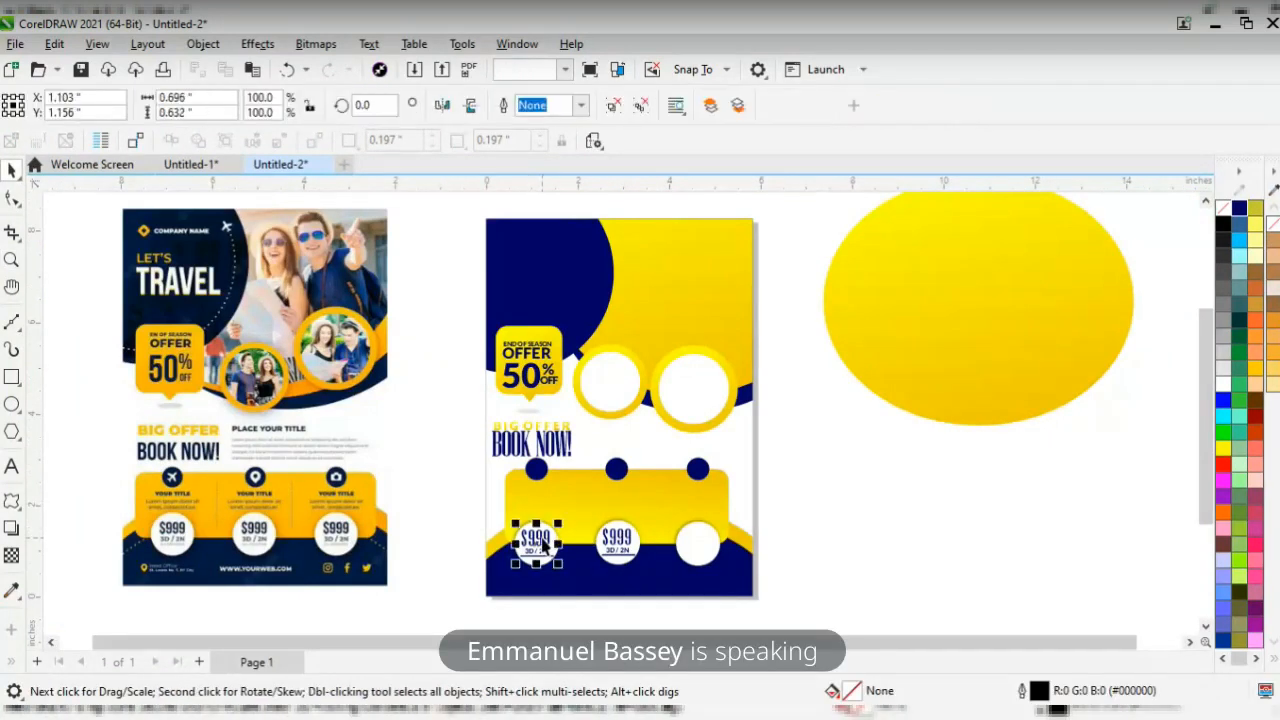
left_click_drag(539, 540, 697, 543)
left_click(752, 574)
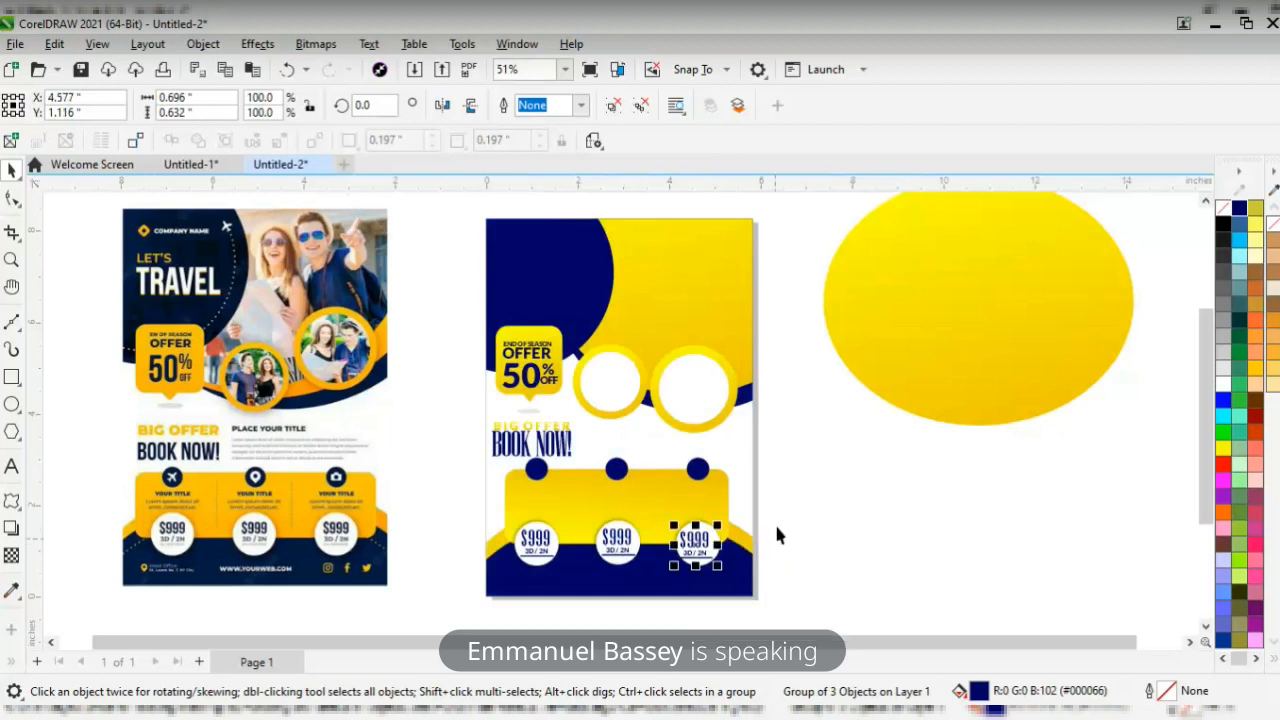
- Centre the rightmost "$999" price text group on its white circle
left_click_drag(778, 502, 664, 582)
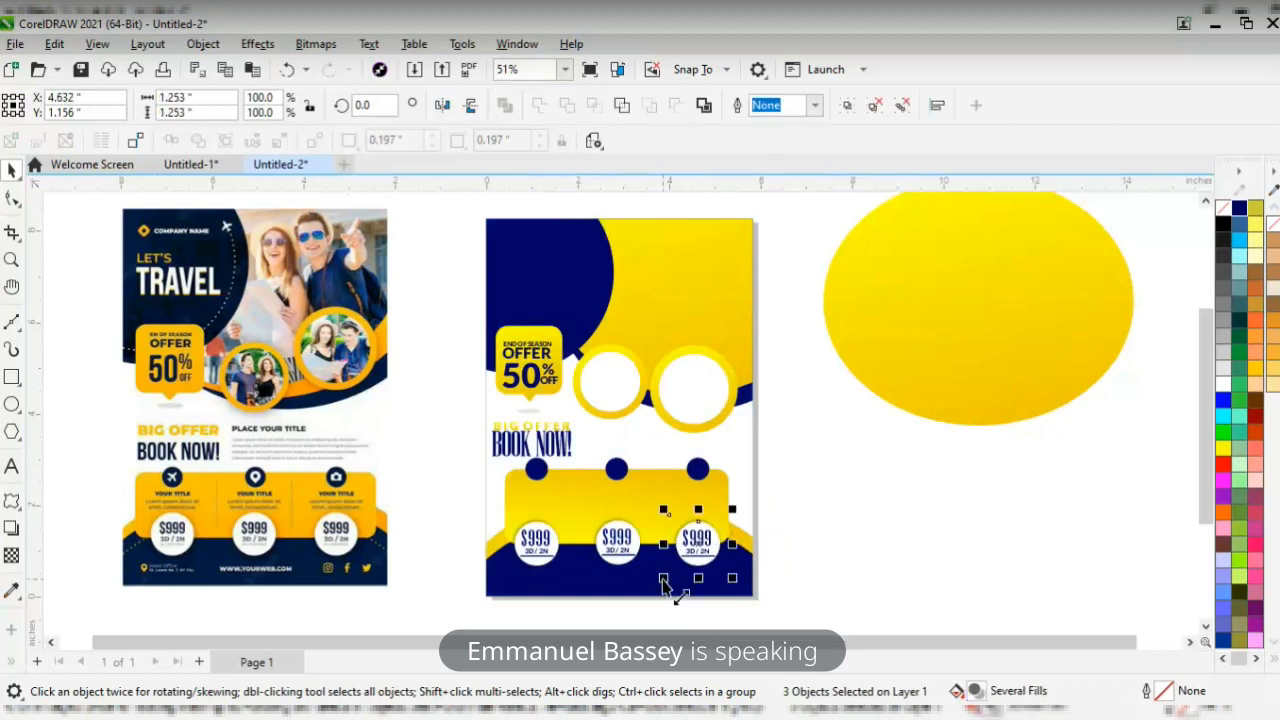
left_click(800, 546)
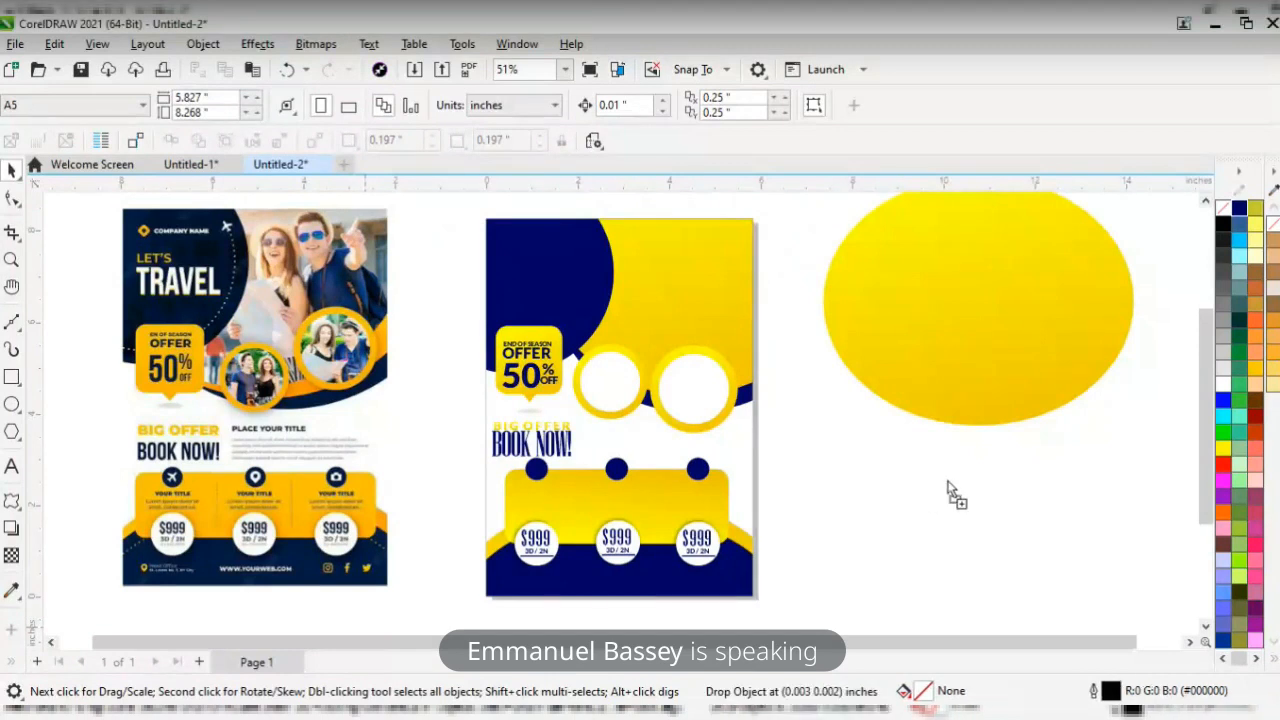
- Bring the family reading photo into the document and PowerClip it inside the flyer's page rectangle
left_click_drag(949, 491, 947, 481)
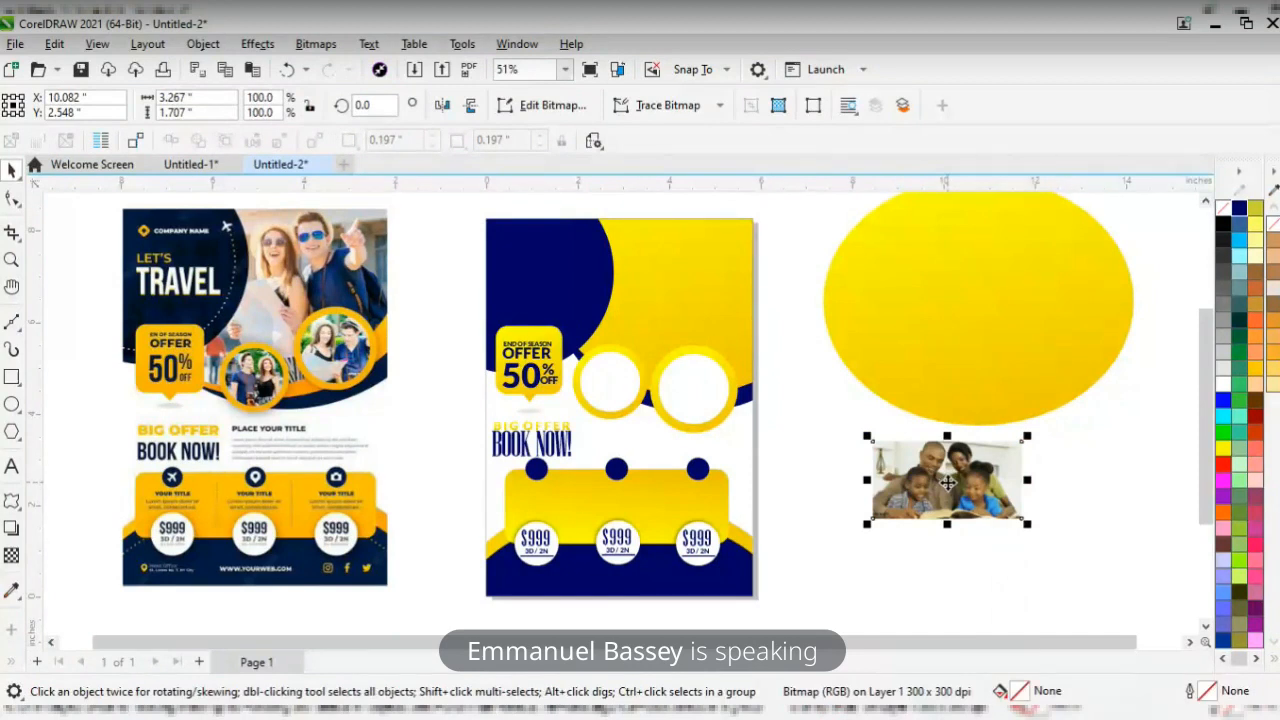
left_click_drag(947, 481, 679, 283)
left_click(740, 344)
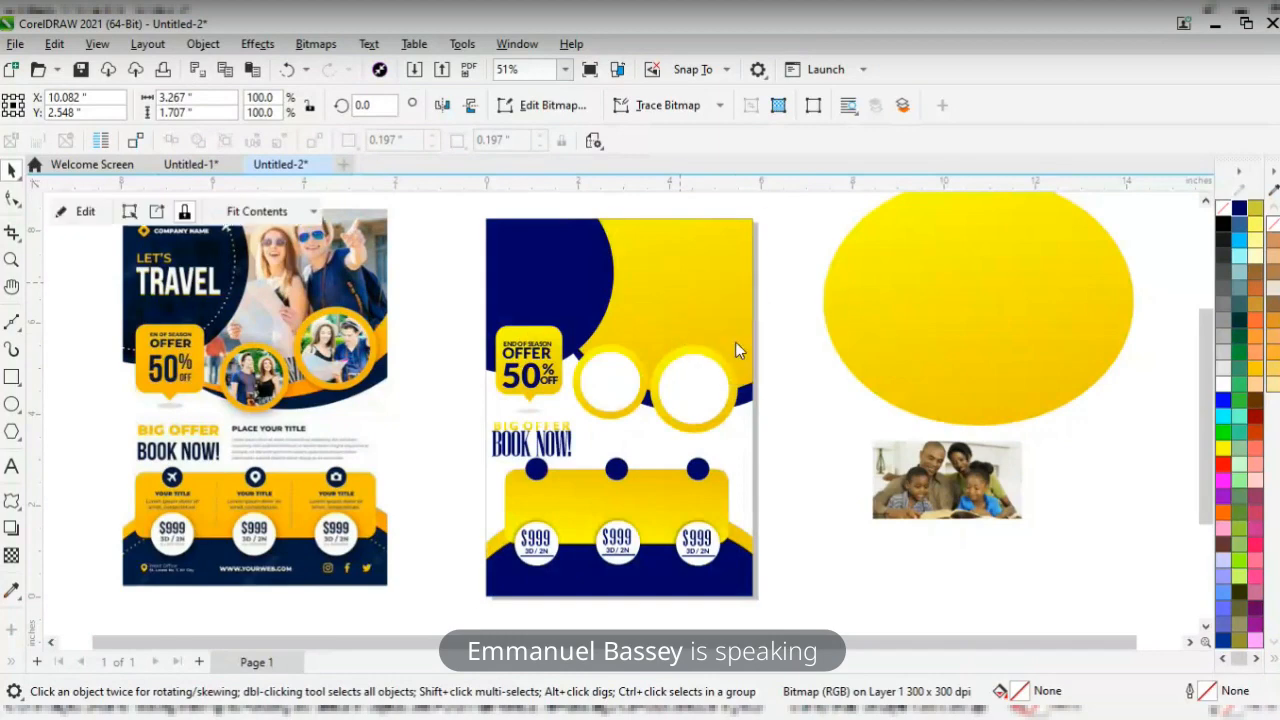
- Open the page rectangle's PowerClip contents and PowerClip the family photo inside the large yellow ellipse
double_click(708, 291)
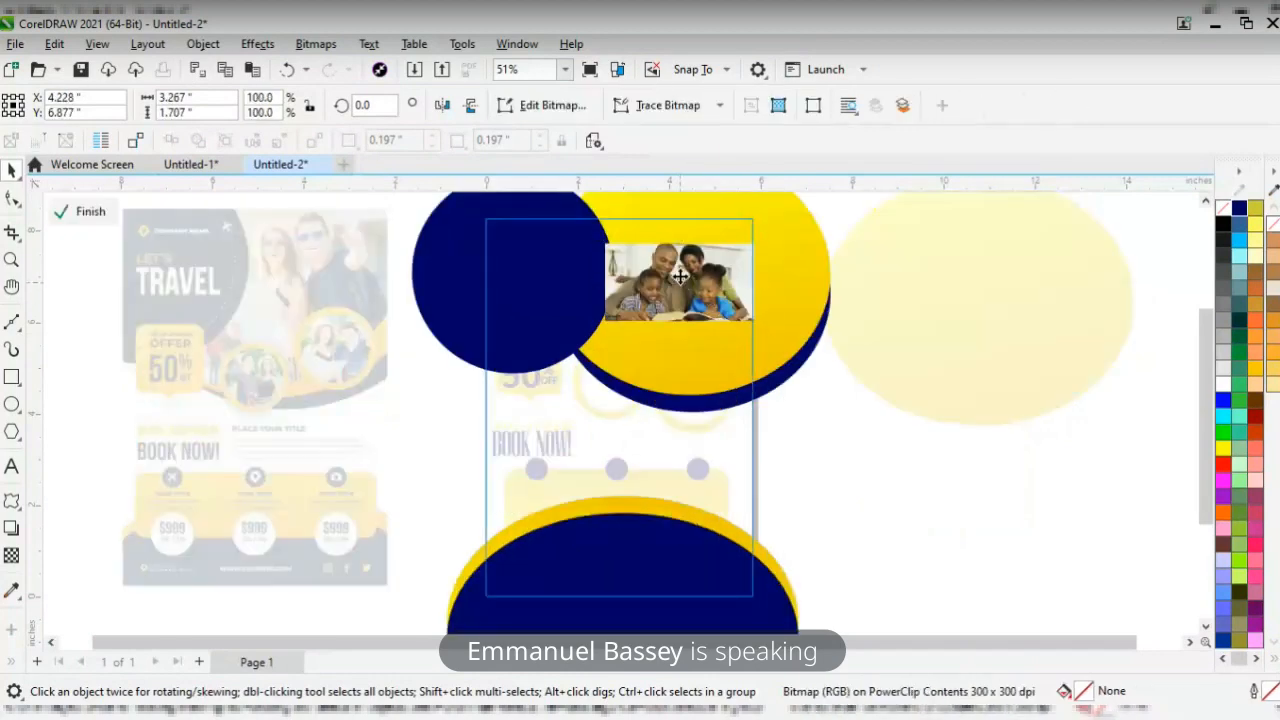
mouse_move(680, 277)
left_mouse_down()
mouse_move(851, 439)
mouse_move(691, 297)
left_mouse_up()
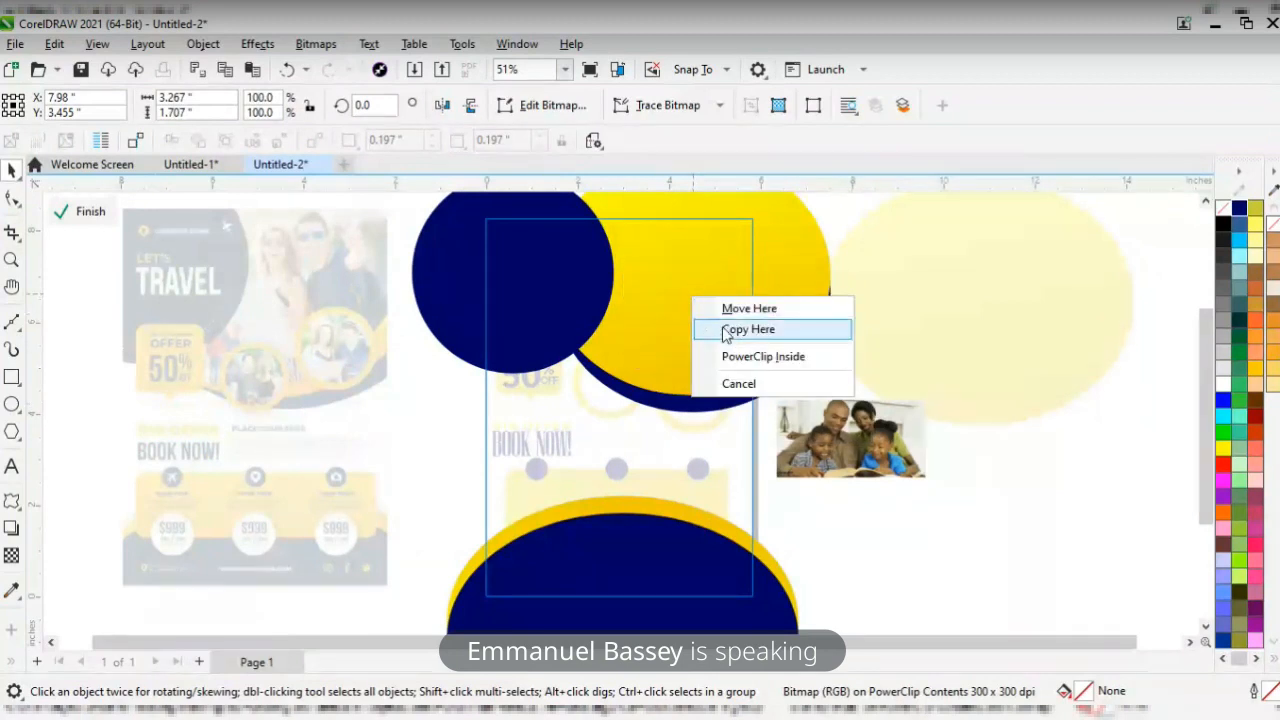
left_click(745, 357)
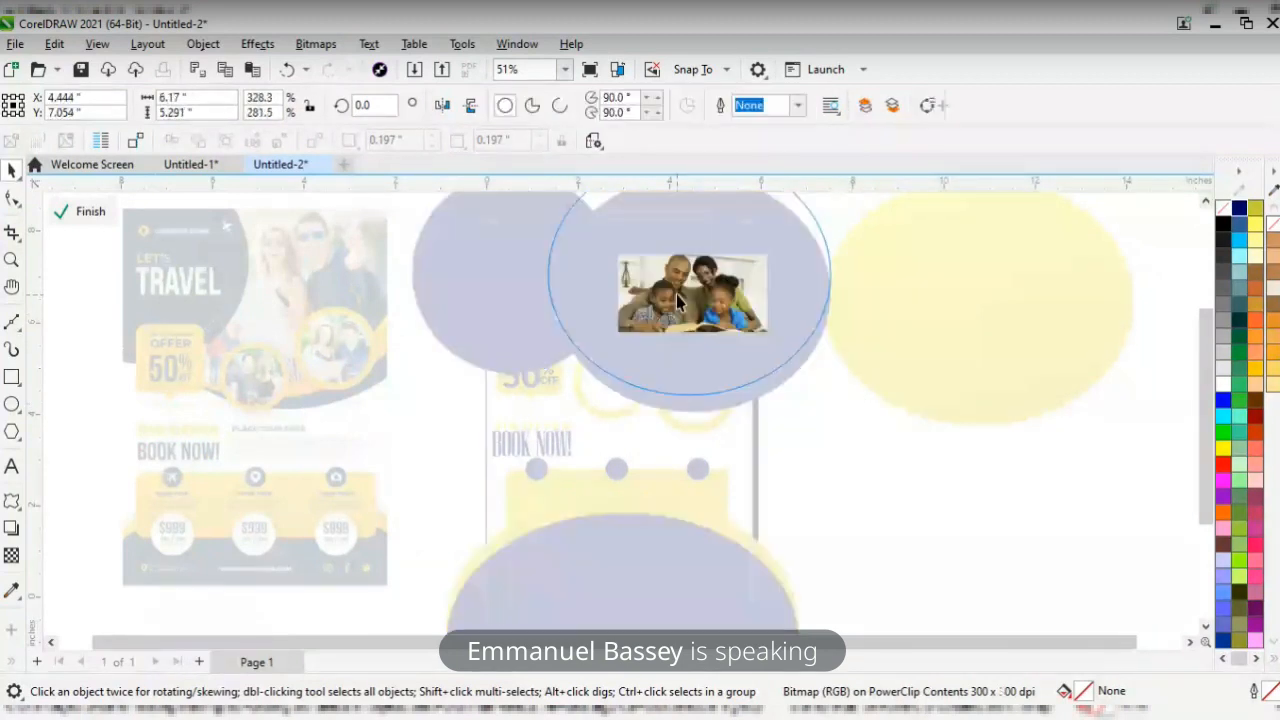
- Enlarge the family photo to 288.8%, about 9.435 by 4.929 inches, position it over the yellow ellipse, and finish editing the PowerClips
left_click_drag(691, 305, 612, 247)
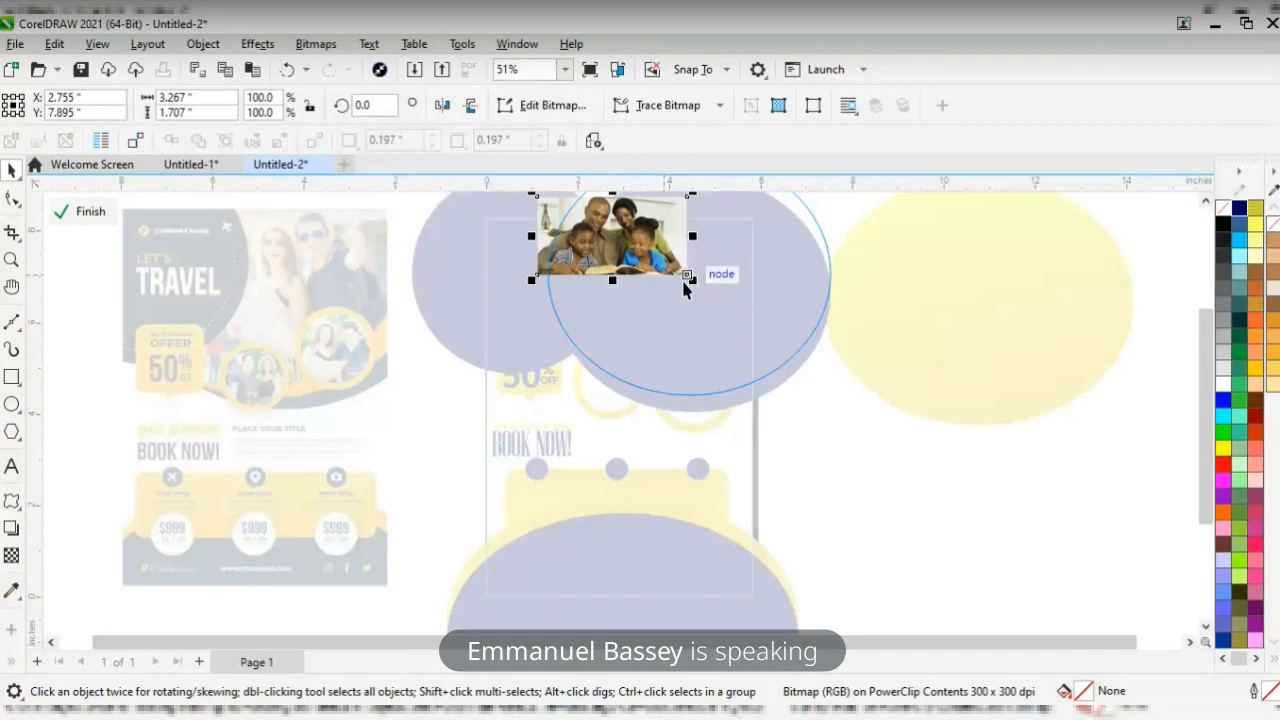
left_click_drag(686, 275, 896, 482)
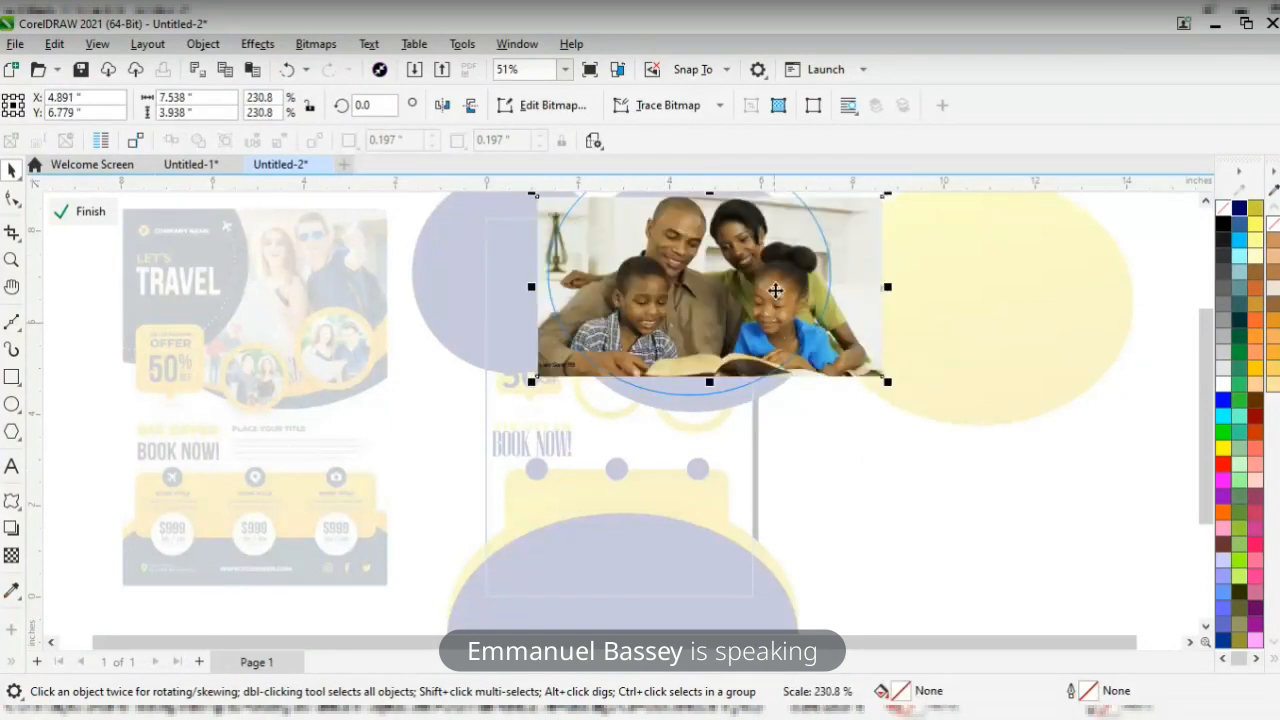
left_click_drag(775, 290, 741, 302)
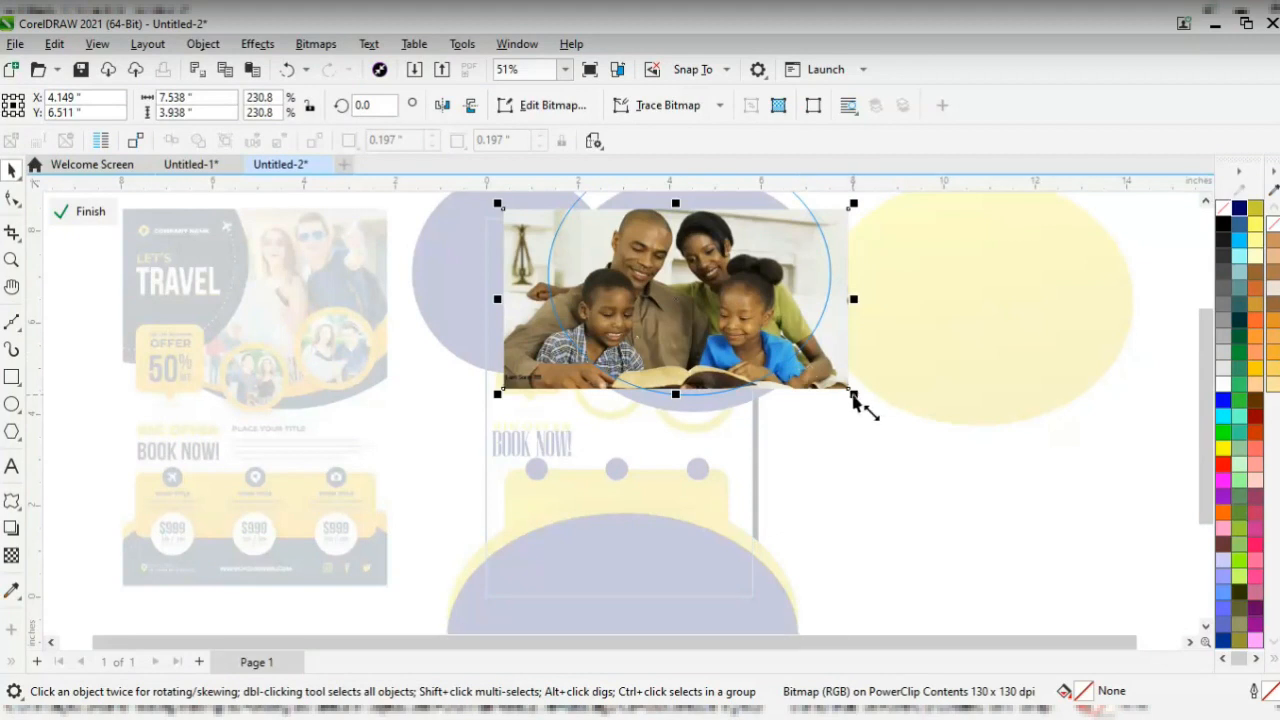
left_click_drag(867, 403, 895, 420)
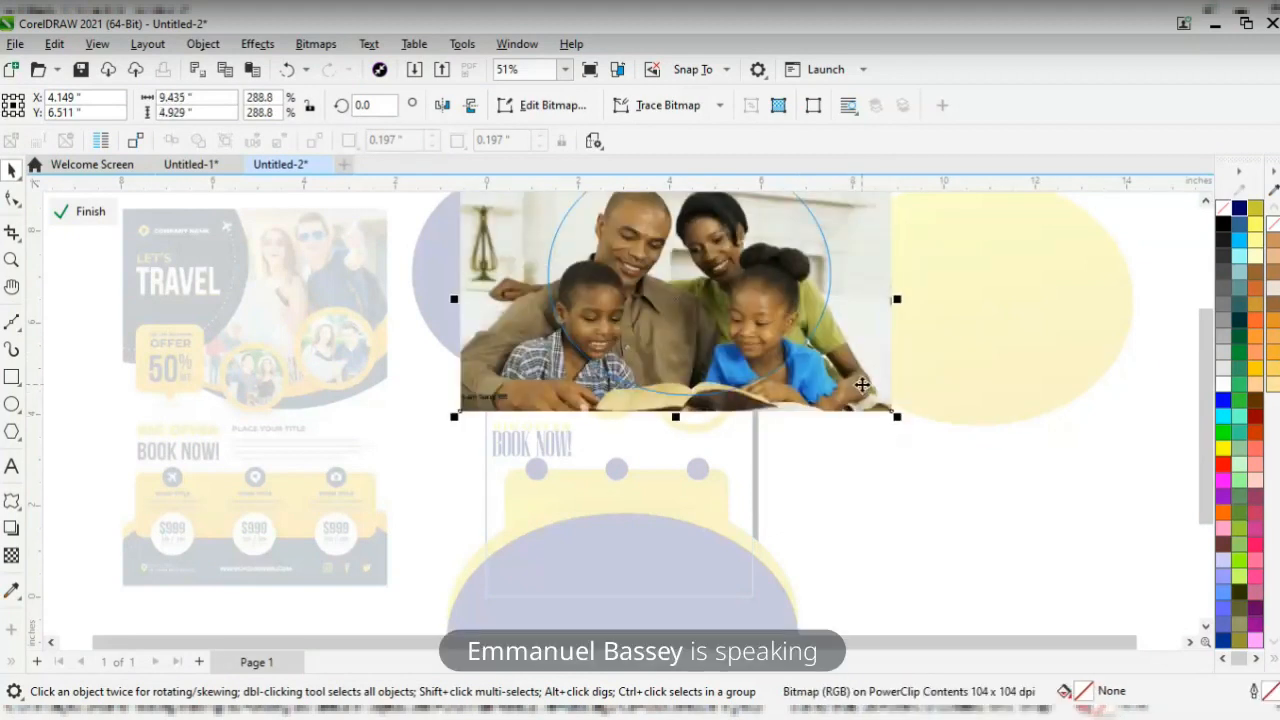
left_click(1206, 200)
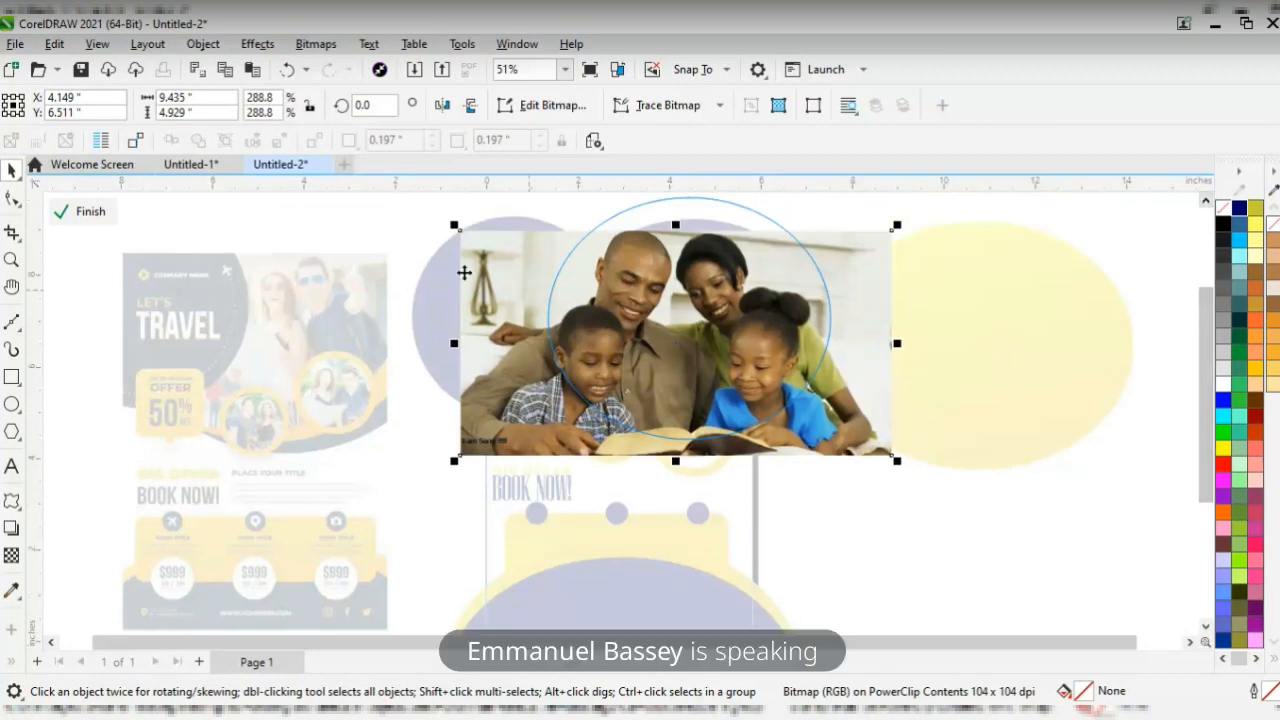
left_click(88, 212)
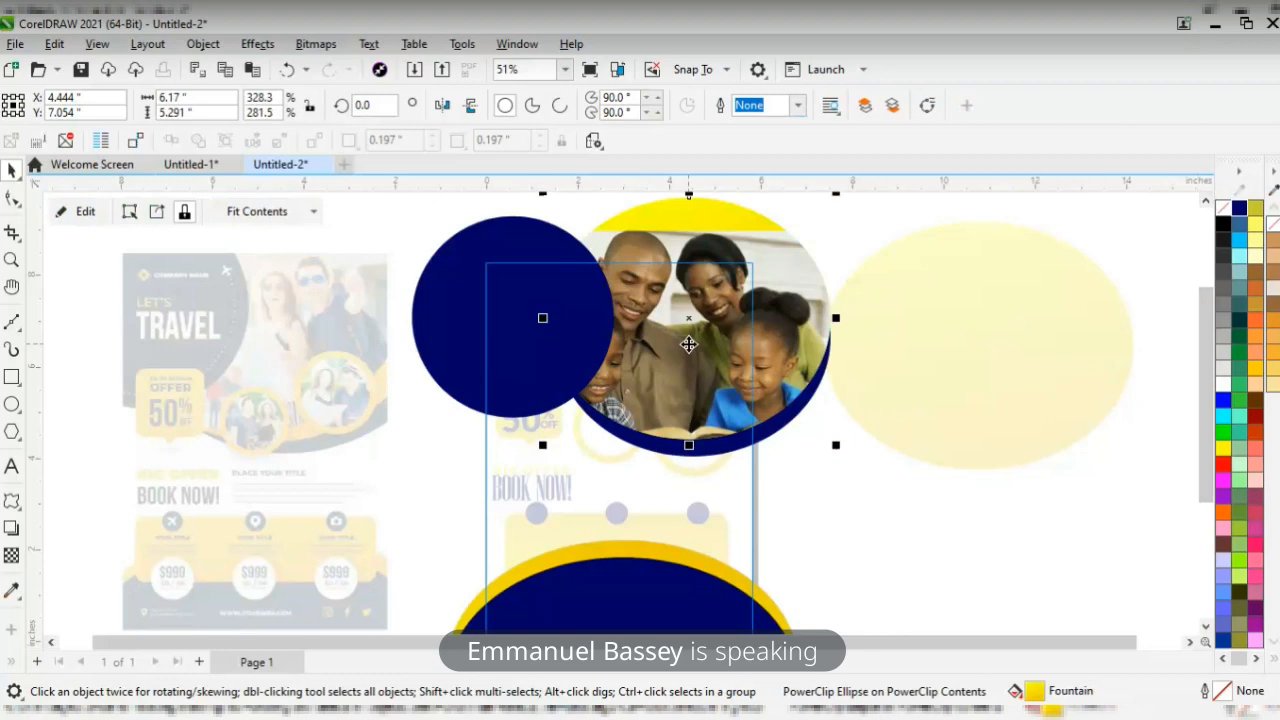
left_click(76, 212)
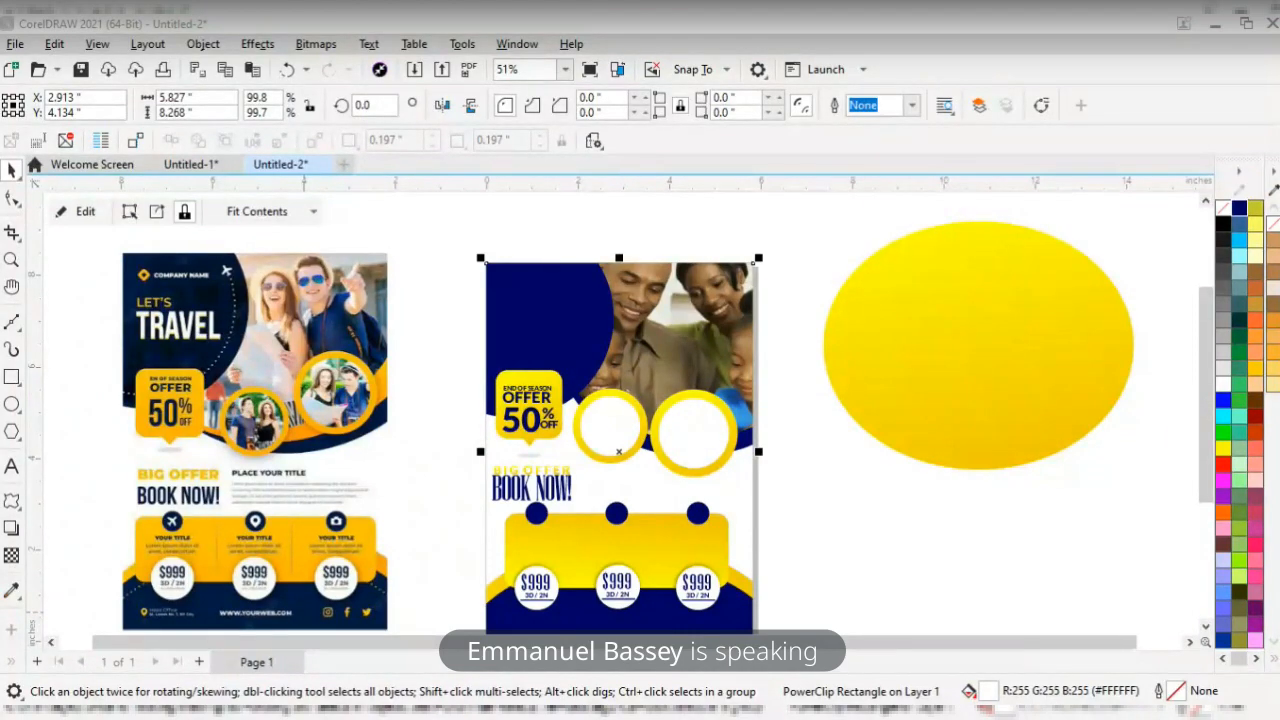
- Bring the picture of three women in headwraps into the document
left_click_drag(852, 613, 866, 541)
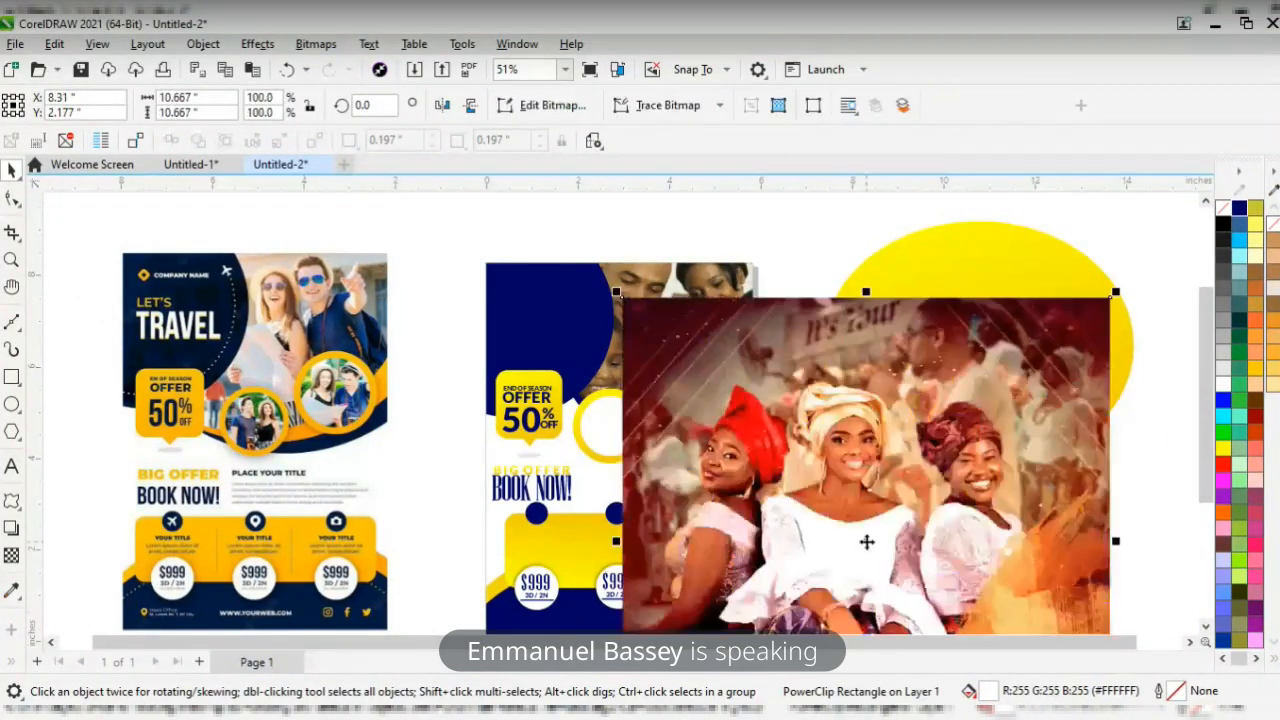
left_click_drag(823, 477, 605, 345)
left_click(648, 406)
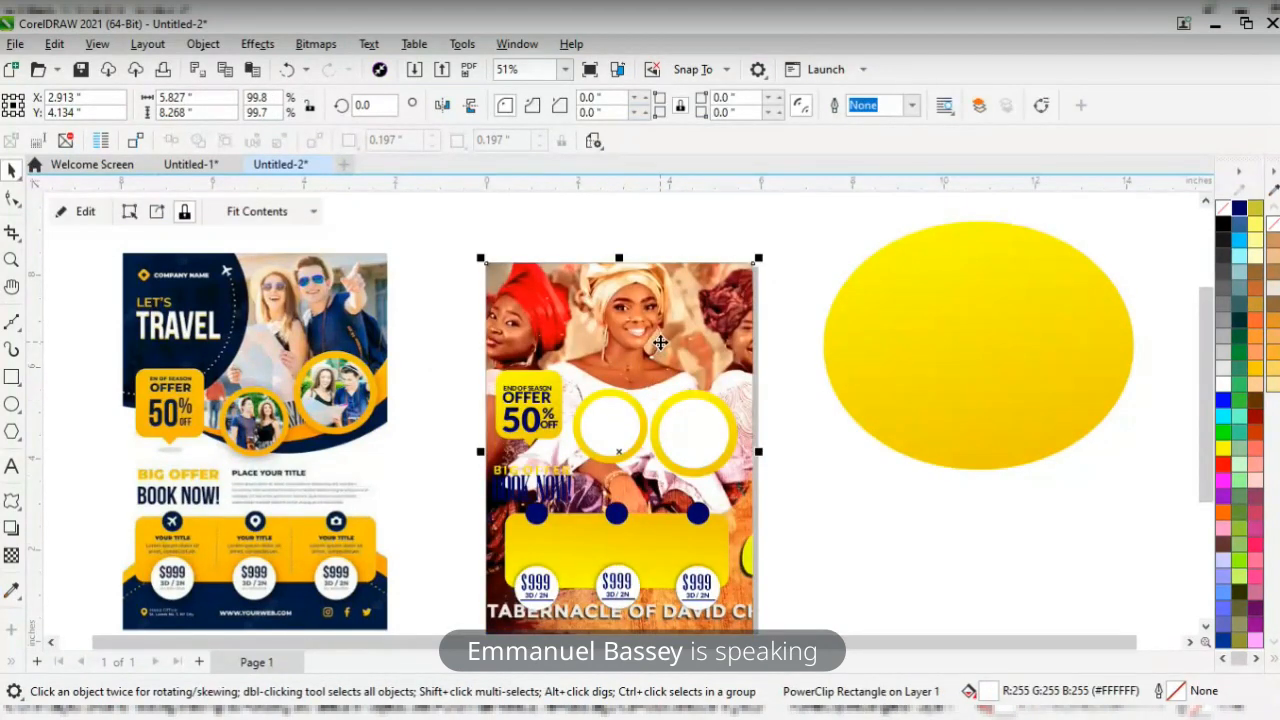
key("ctrl+z")
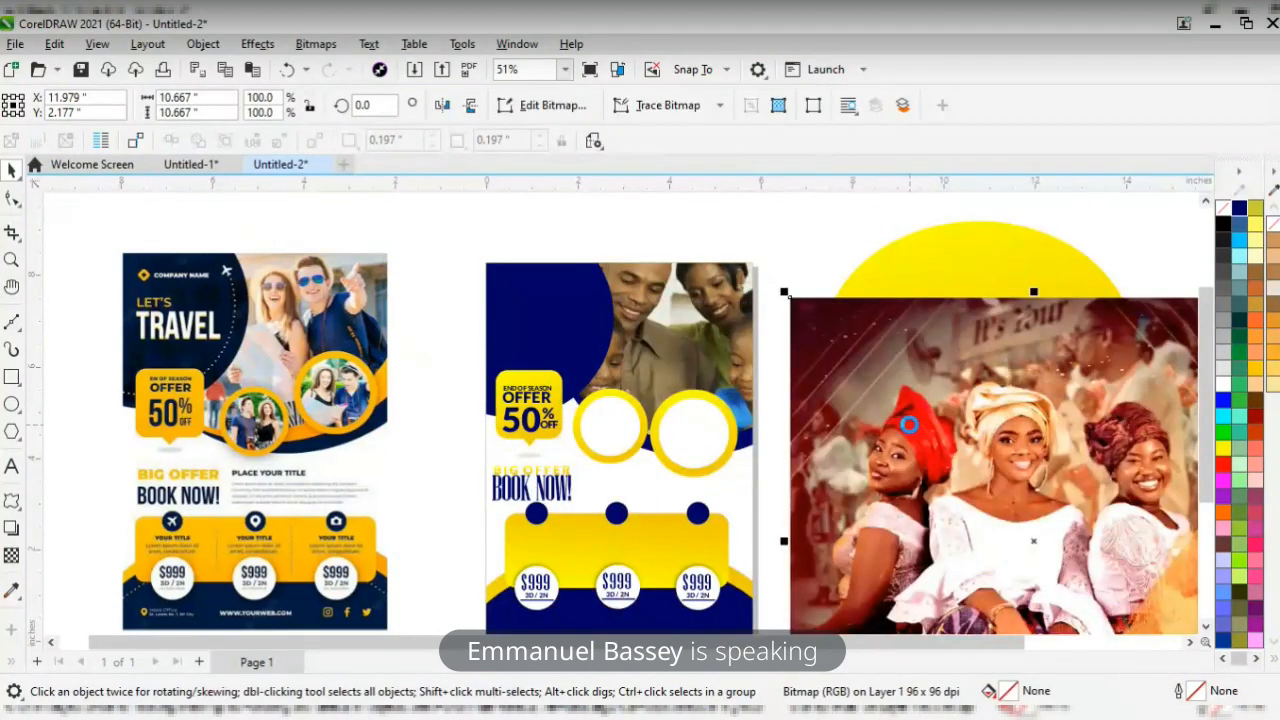
left_click_drag(918, 447, 700, 444)
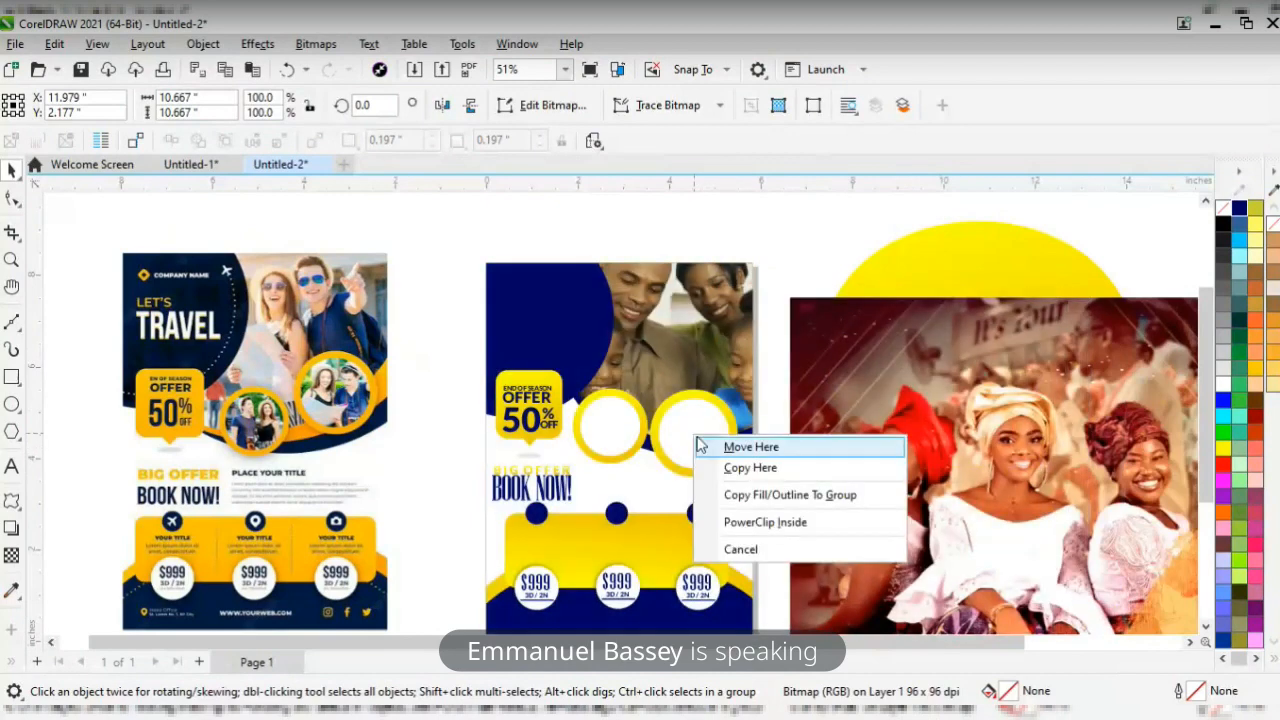
left_click(758, 521)
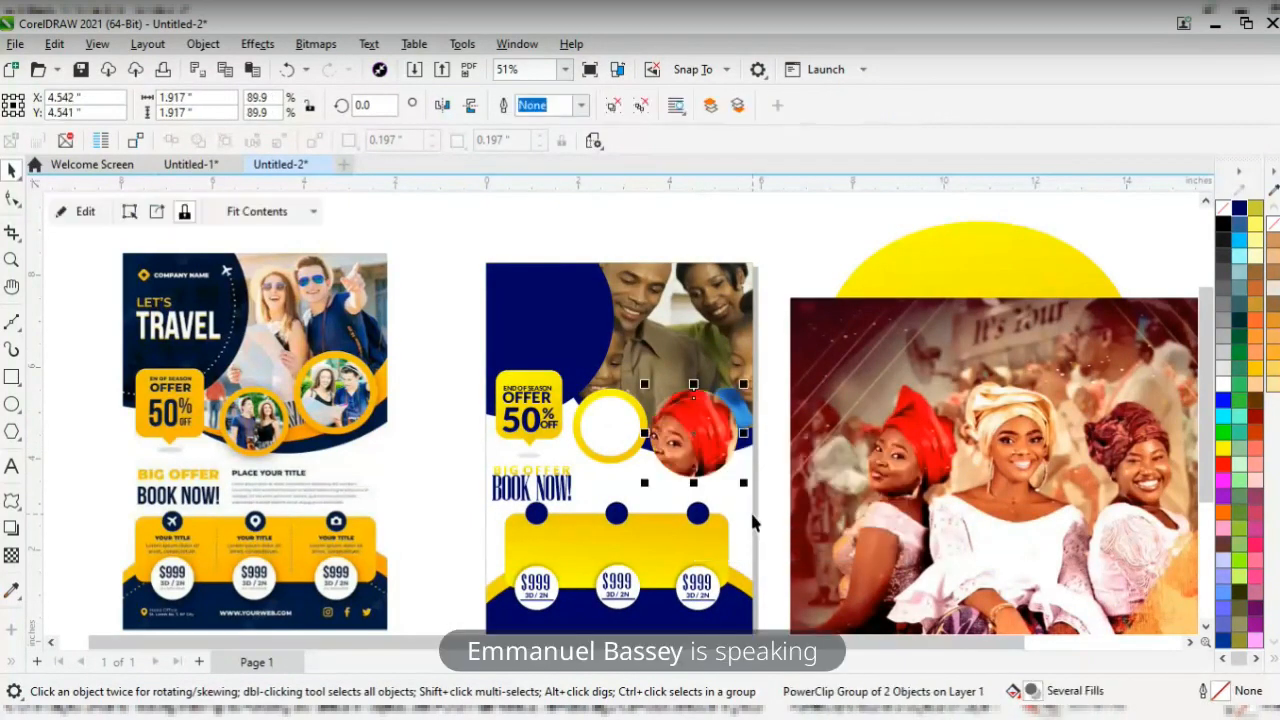
key("ctrl+z")
key("ctrl+z")
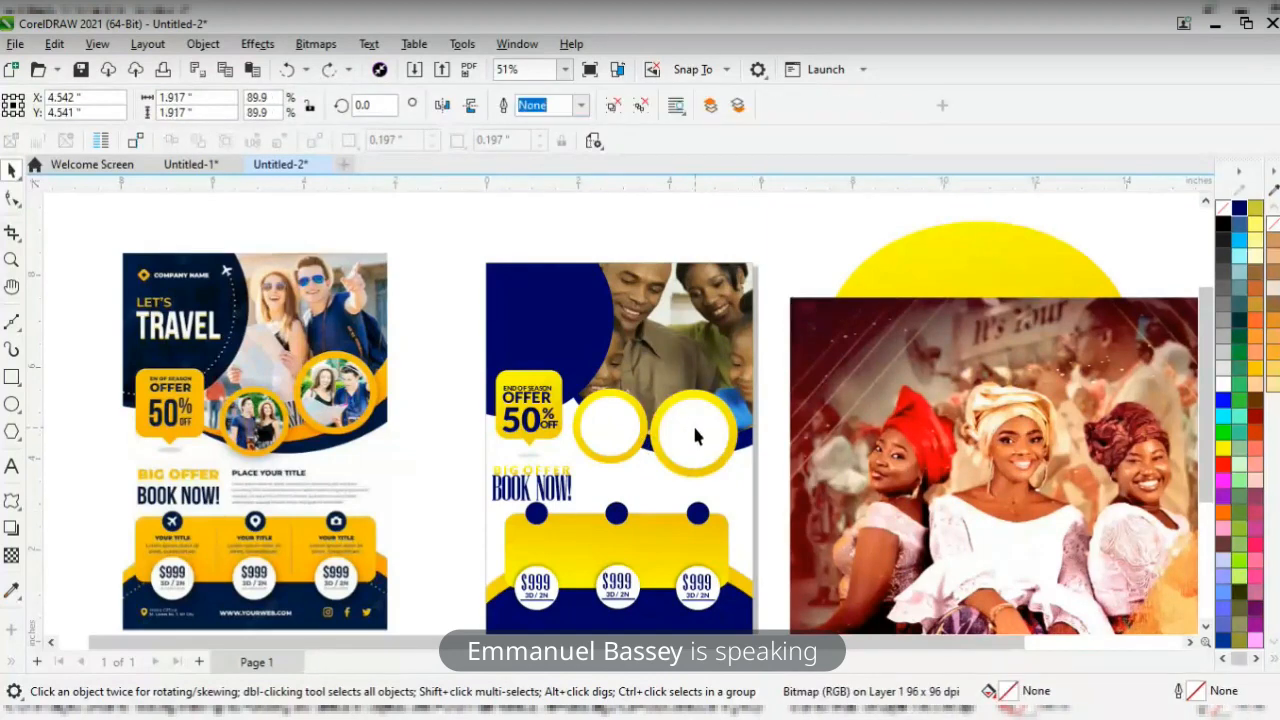
- Ungroup the larger yellow-ringed circle and PowerClip the picture of three women inside its white circle
left_click(613, 105)
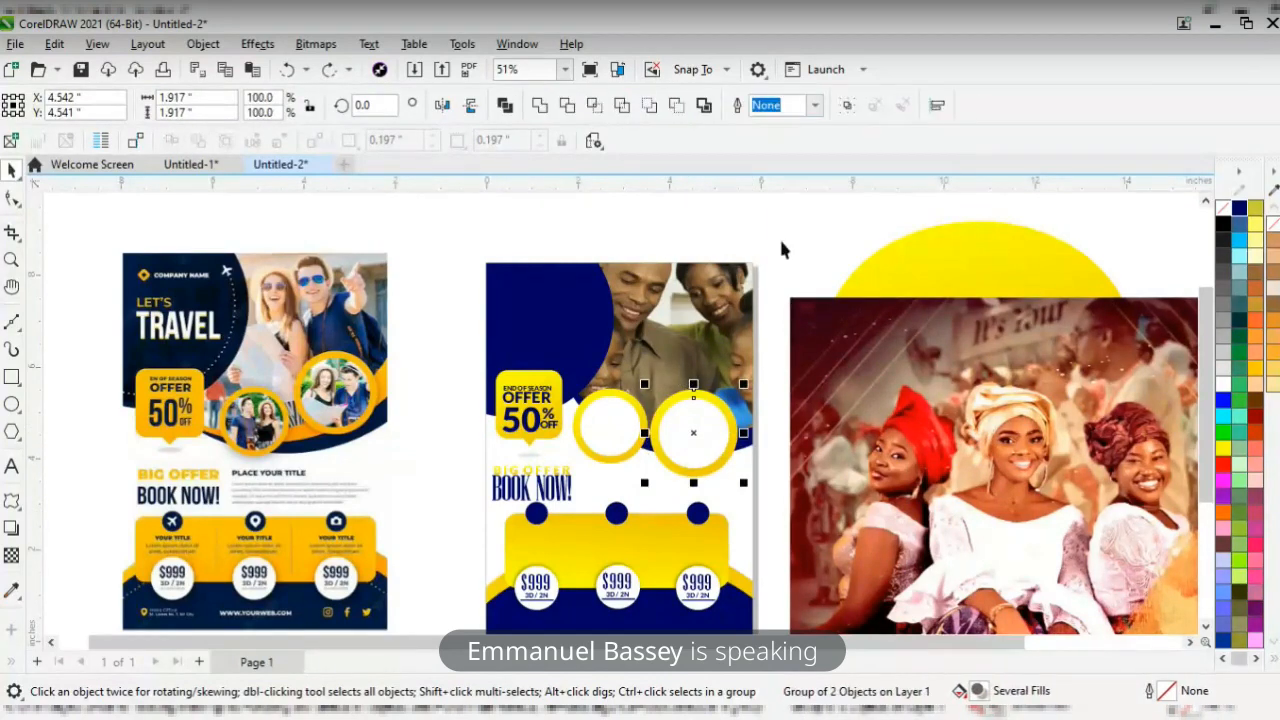
left_click(779, 236)
left_click(679, 428)
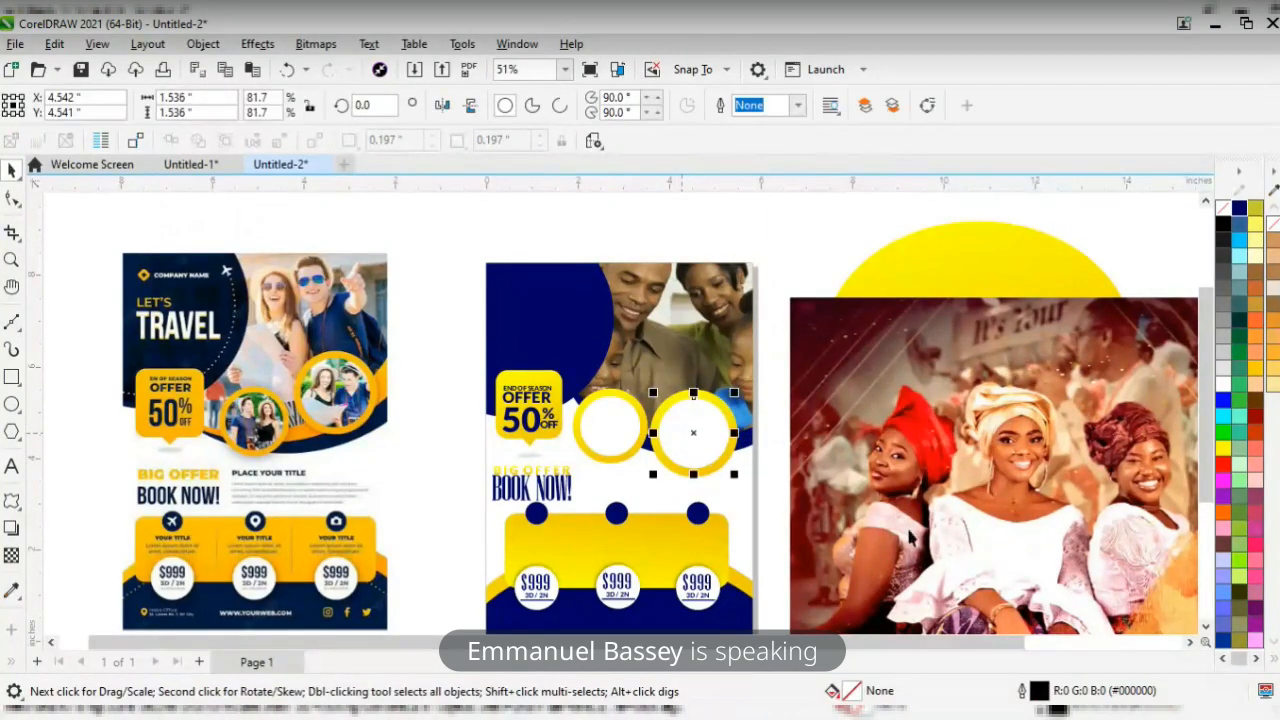
left_click(914, 538)
left_click_drag(957, 529, 687, 437)
left_click(753, 498)
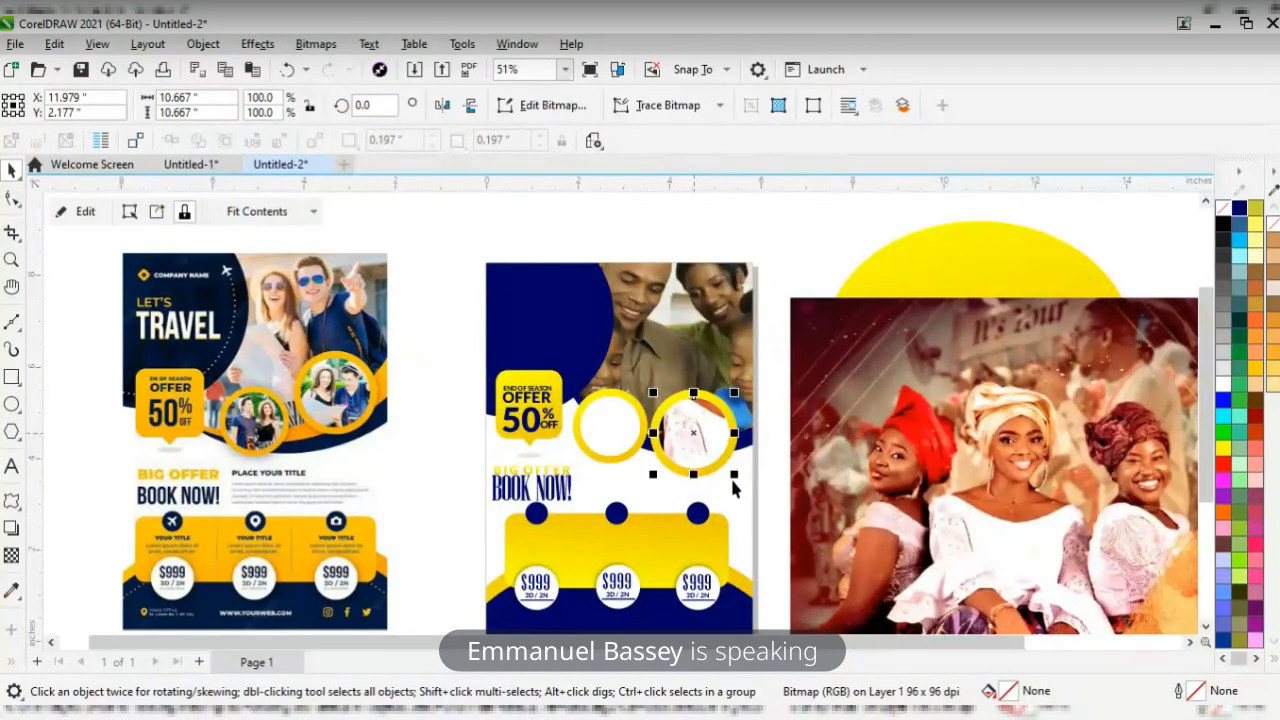
- Scale the clipped picture down to 19.7%, about 2.105 inches square, position it over the larger circle, and finish editing
double_click(704, 437)
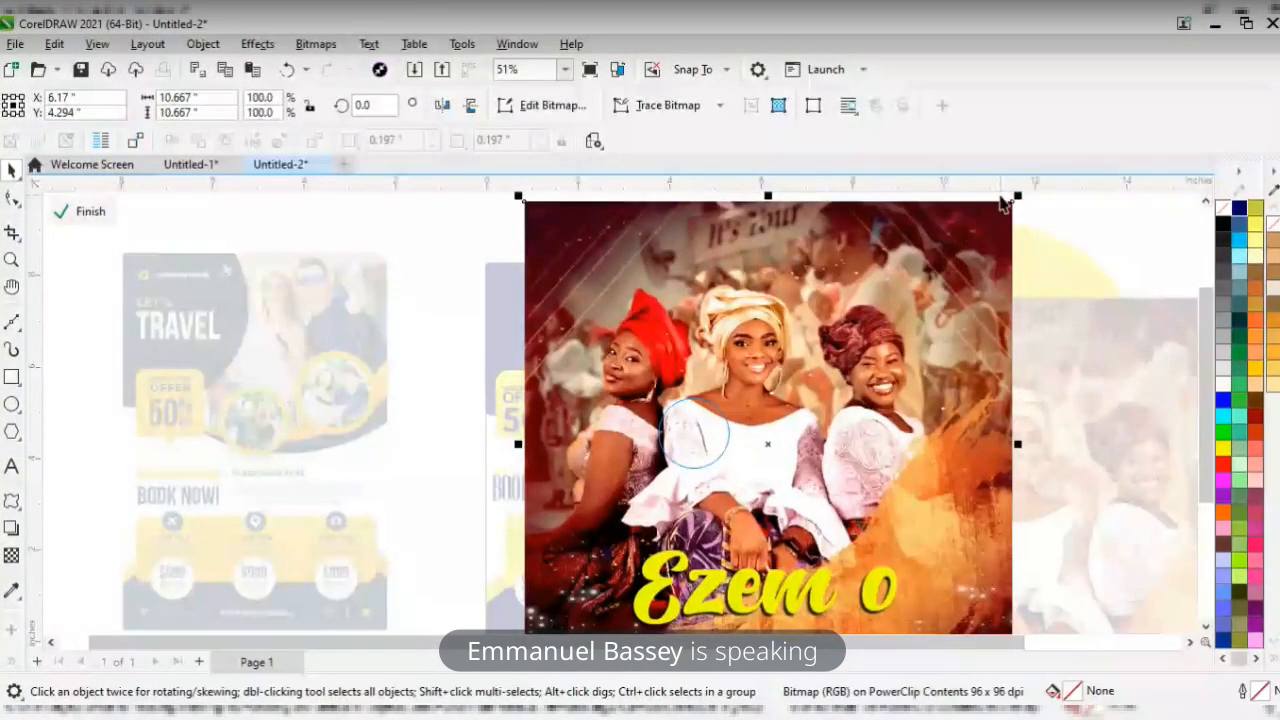
left_click_drag(1016, 200, 733, 479)
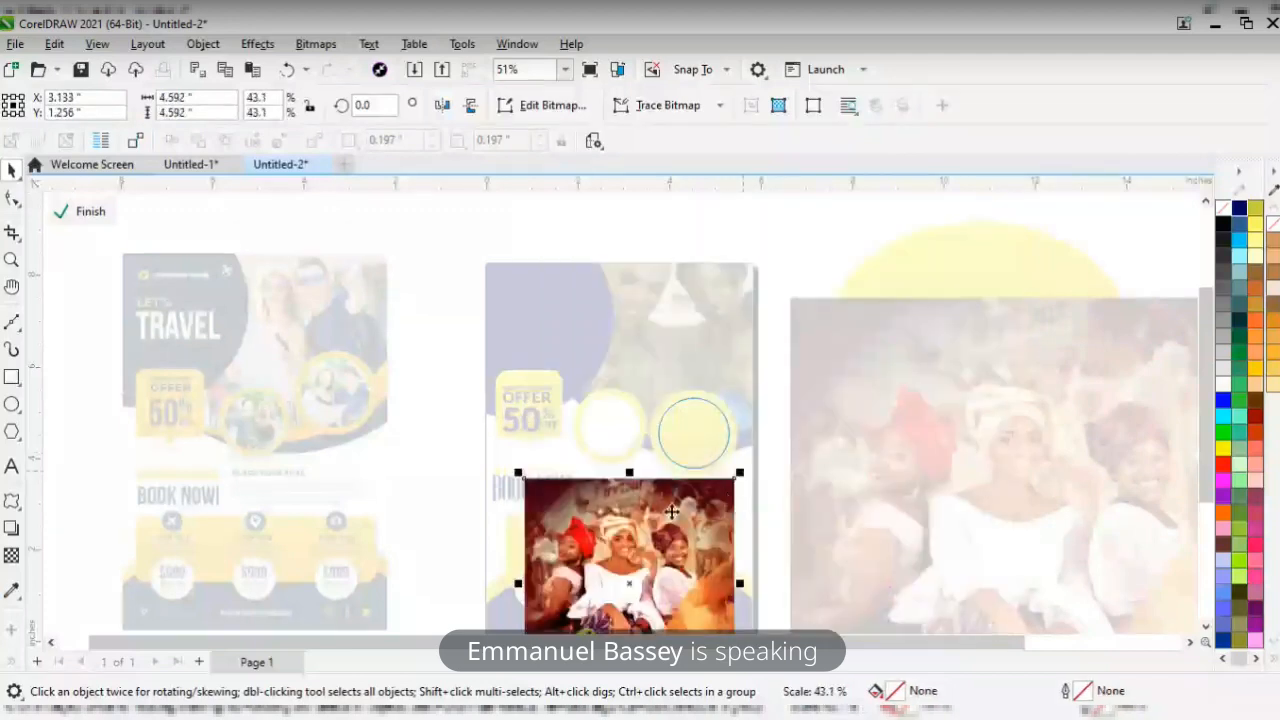
left_click_drag(669, 513, 734, 442)
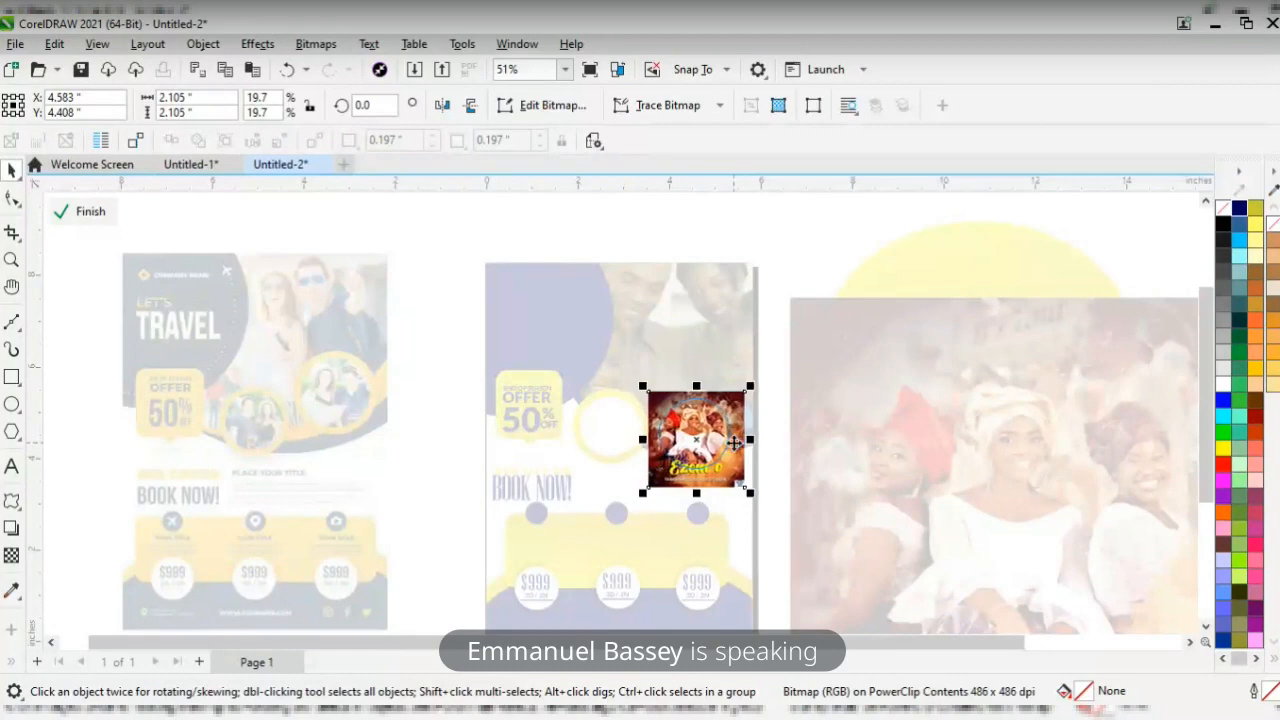
left_click(90, 212)
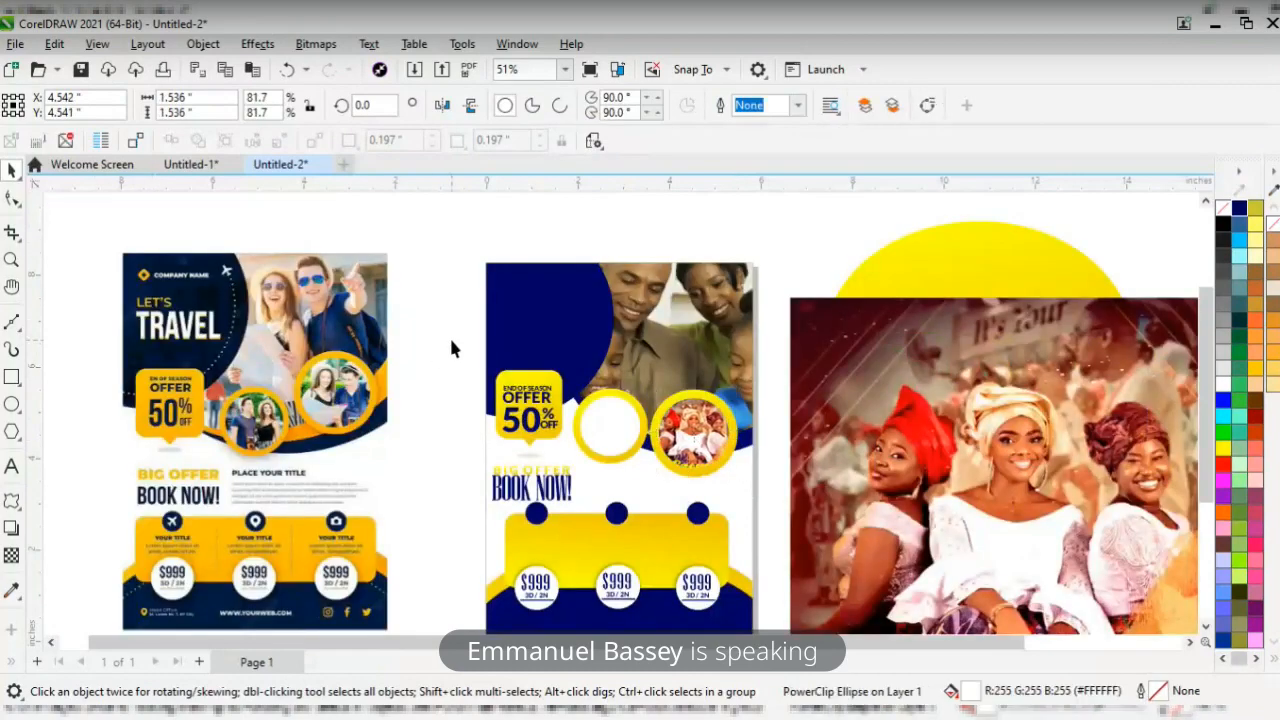
- Paste a copy of the reduced picture and move it to the page's upper right corner
left_click(450, 345)
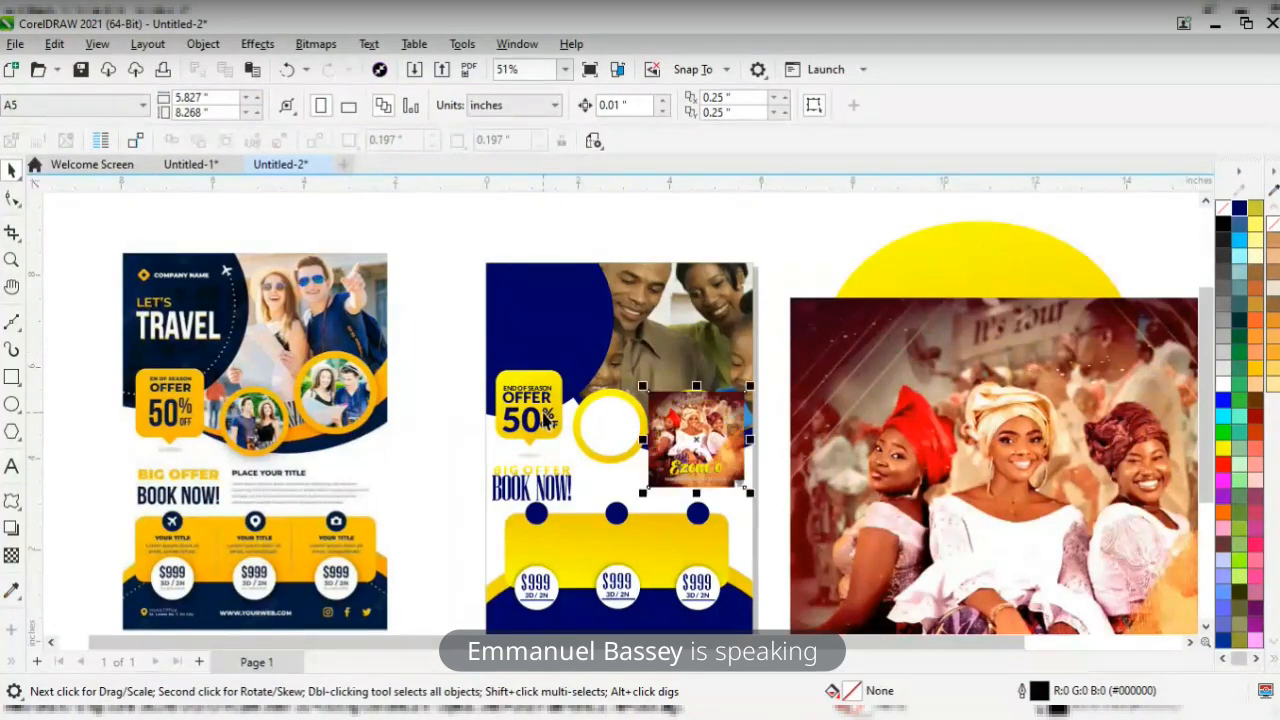
left_click(740, 462)
left_click_drag(730, 436, 805, 273)
- Ungroup the smaller yellow-ringed circle and PowerClip the reduced picture copy inside its white circle
left_click(631, 437)
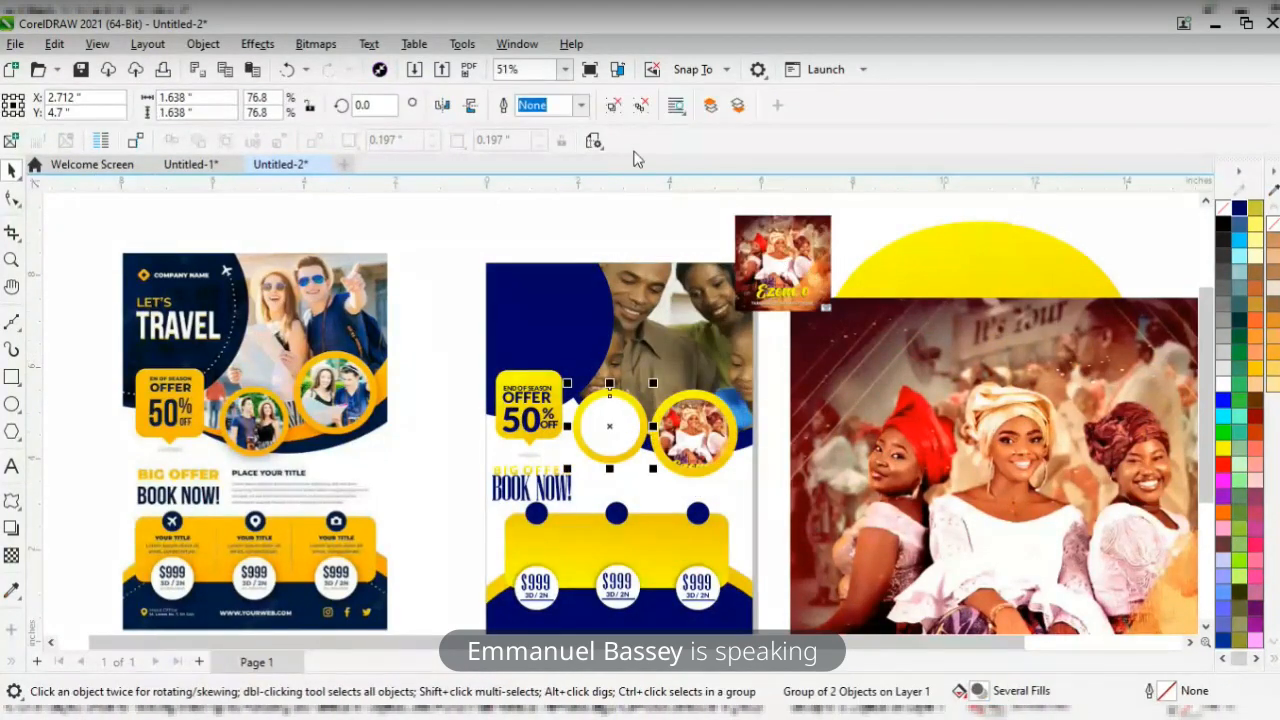
left_click(622, 221)
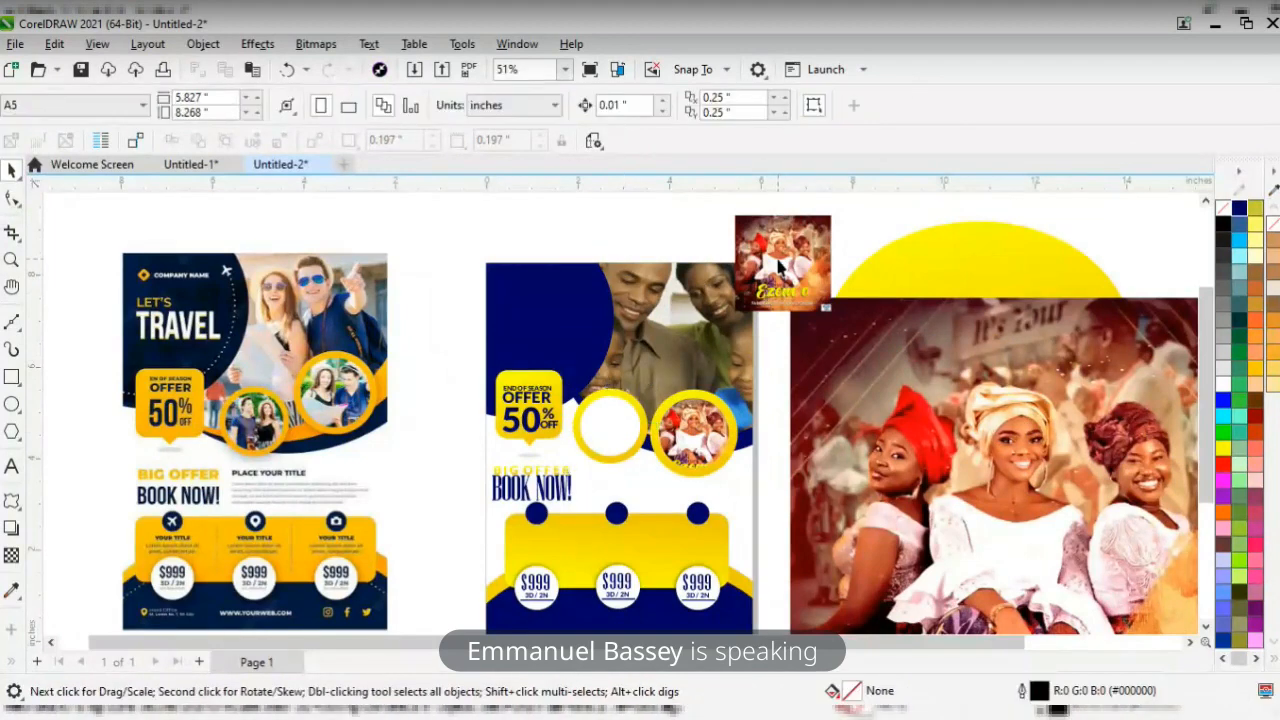
left_click_drag(779, 265, 611, 420)
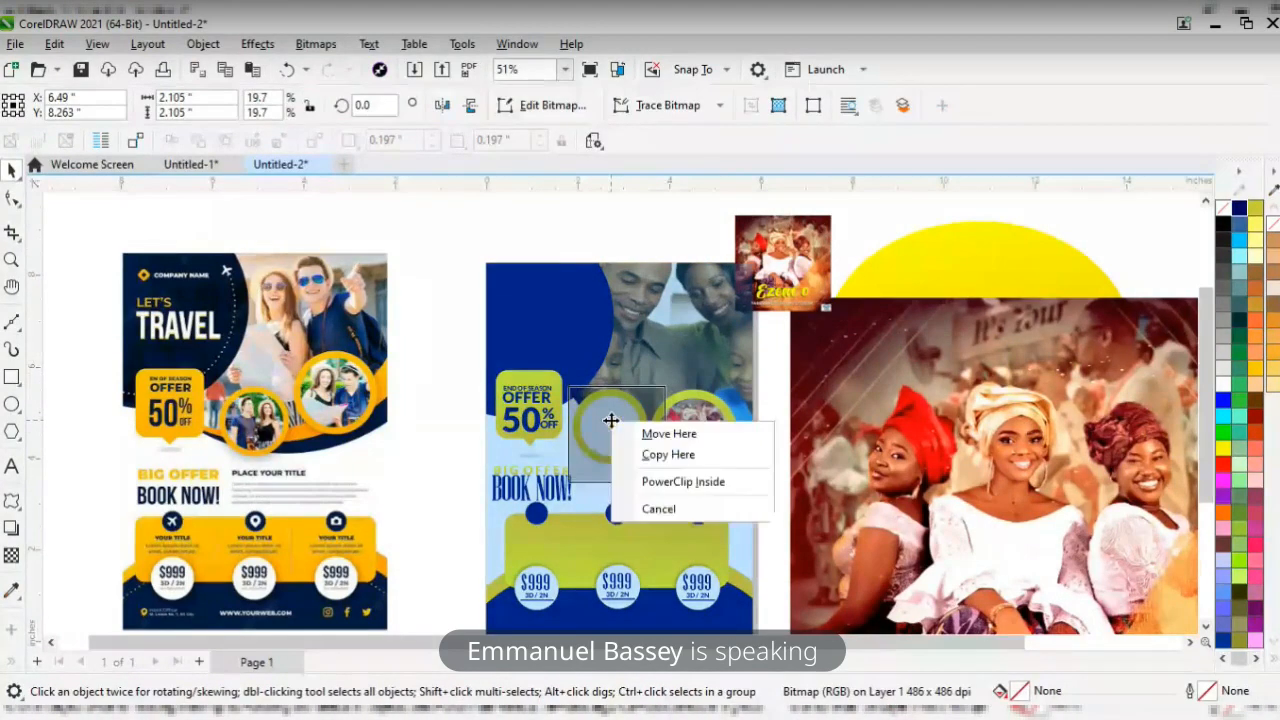
left_click(665, 481)
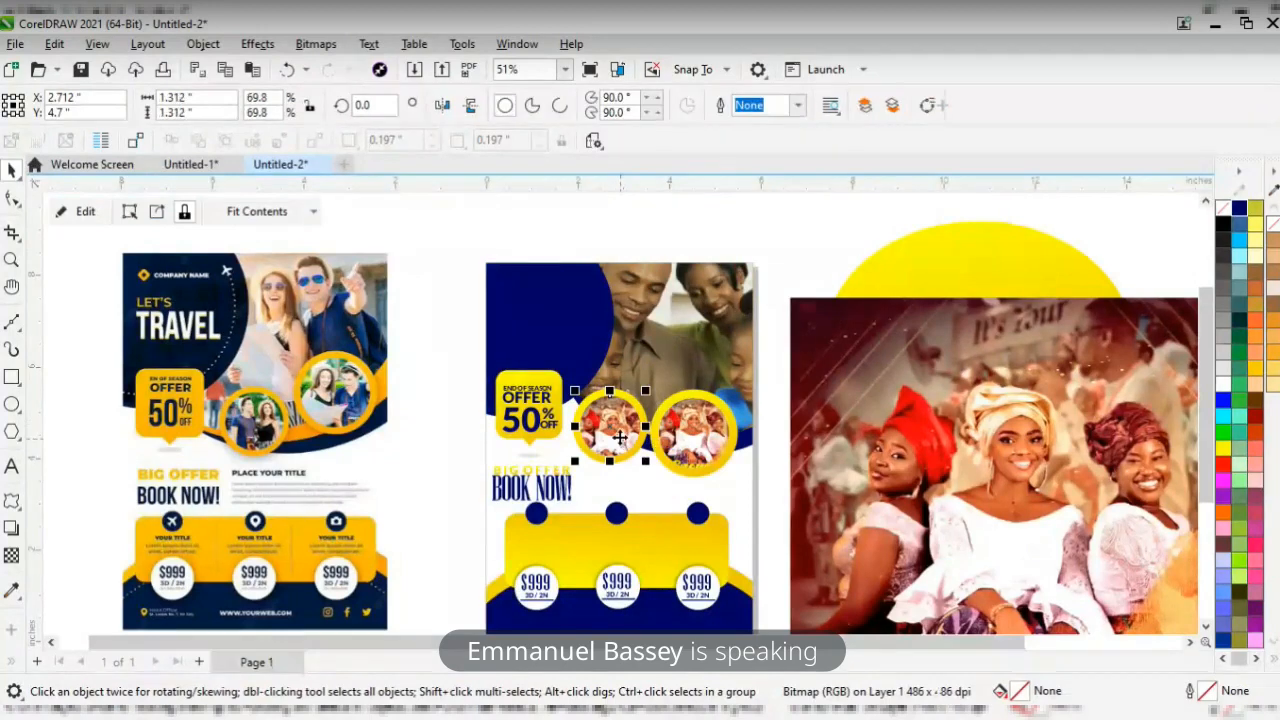
- Edit the larger circle's PowerClip and move its picture slightly down, to about Y 4.308 inches, to show the women better
key("z")
left_click_drag(524, 353, 784, 503)
key("space")
double_click(751, 443)
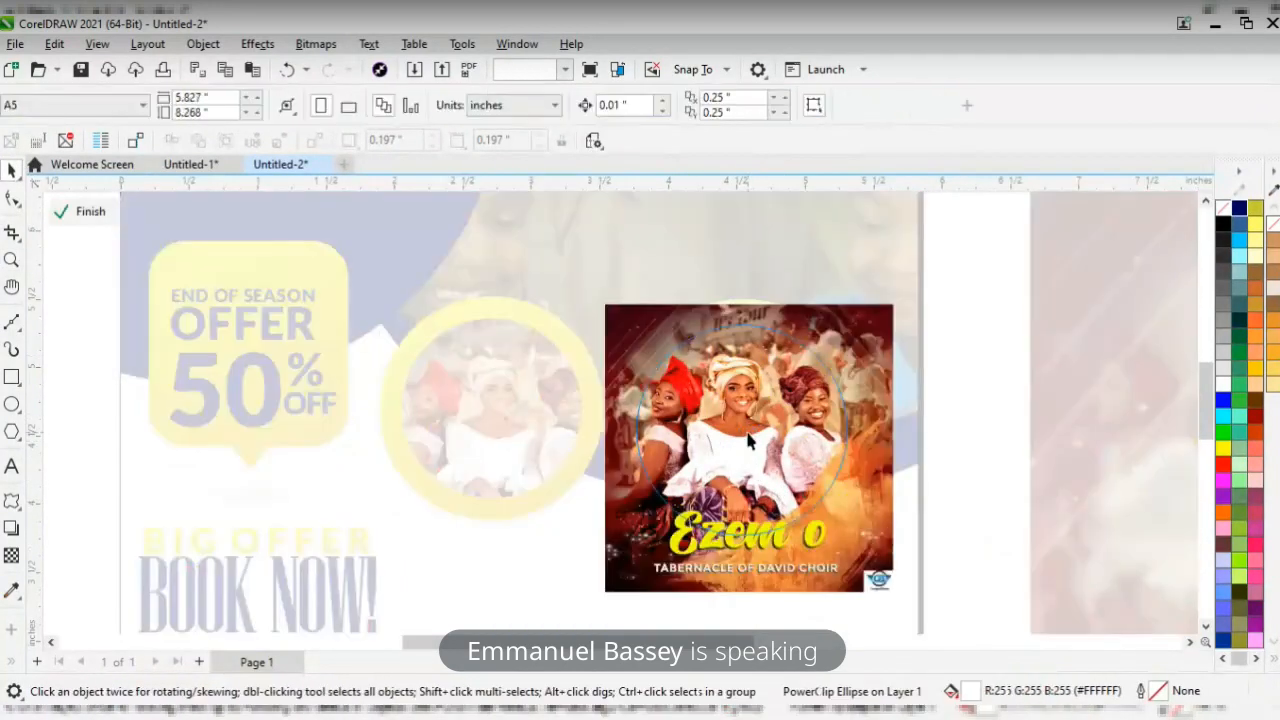
mouse_move(740, 427)
left_mouse_down()
mouse_move(738, 448)
mouse_move(746, 437)
left_mouse_up()
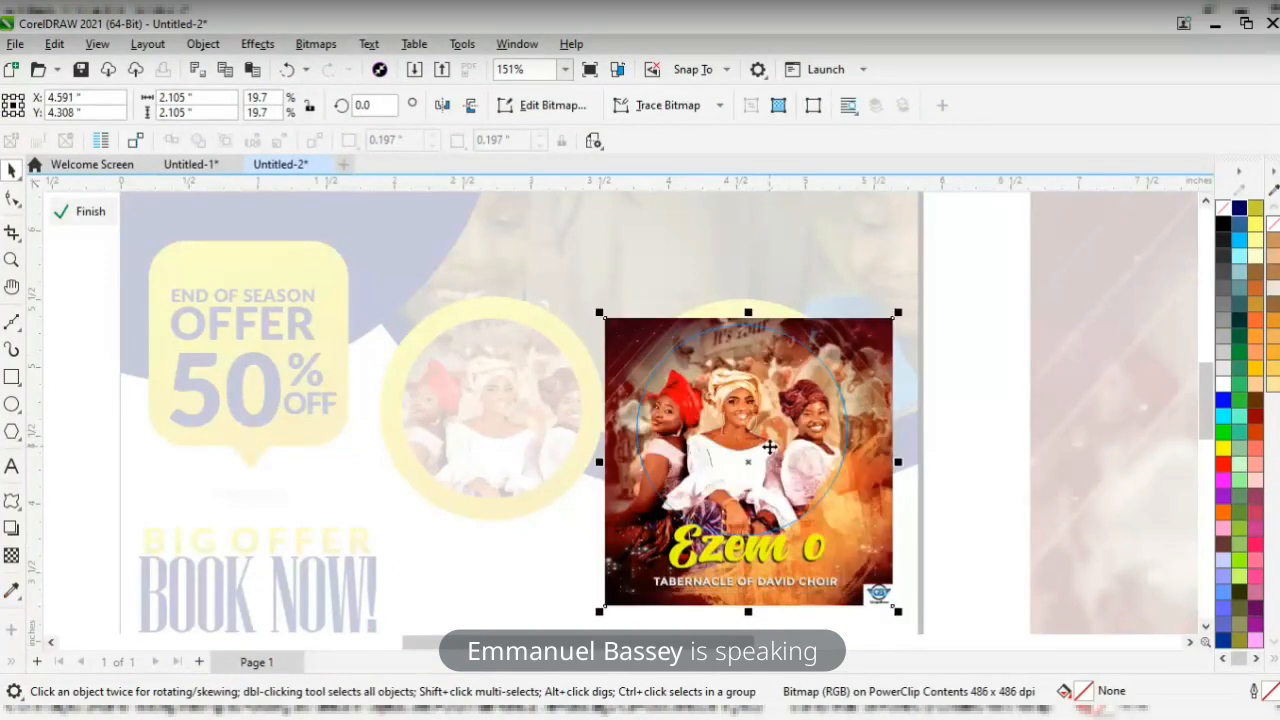
left_click(99, 214)
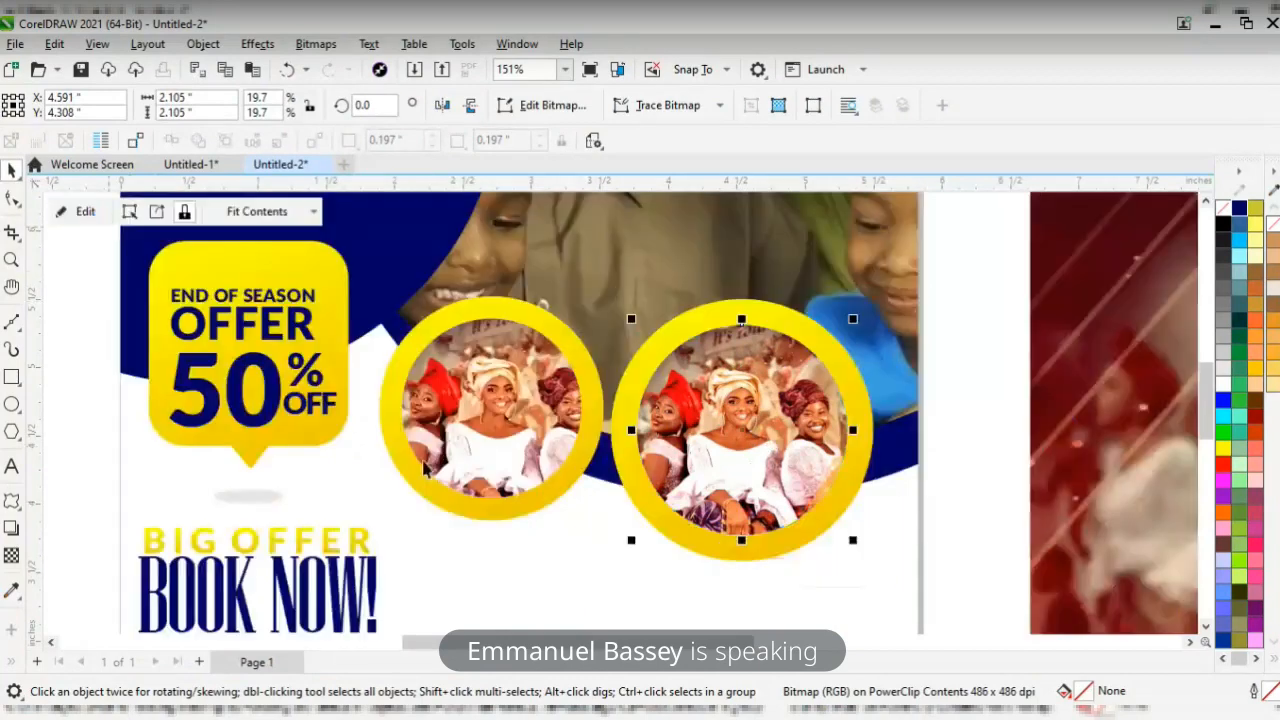
- Delete the large picture of the three women placed beside the page
key("z")
right_click(727, 516)
key("space")
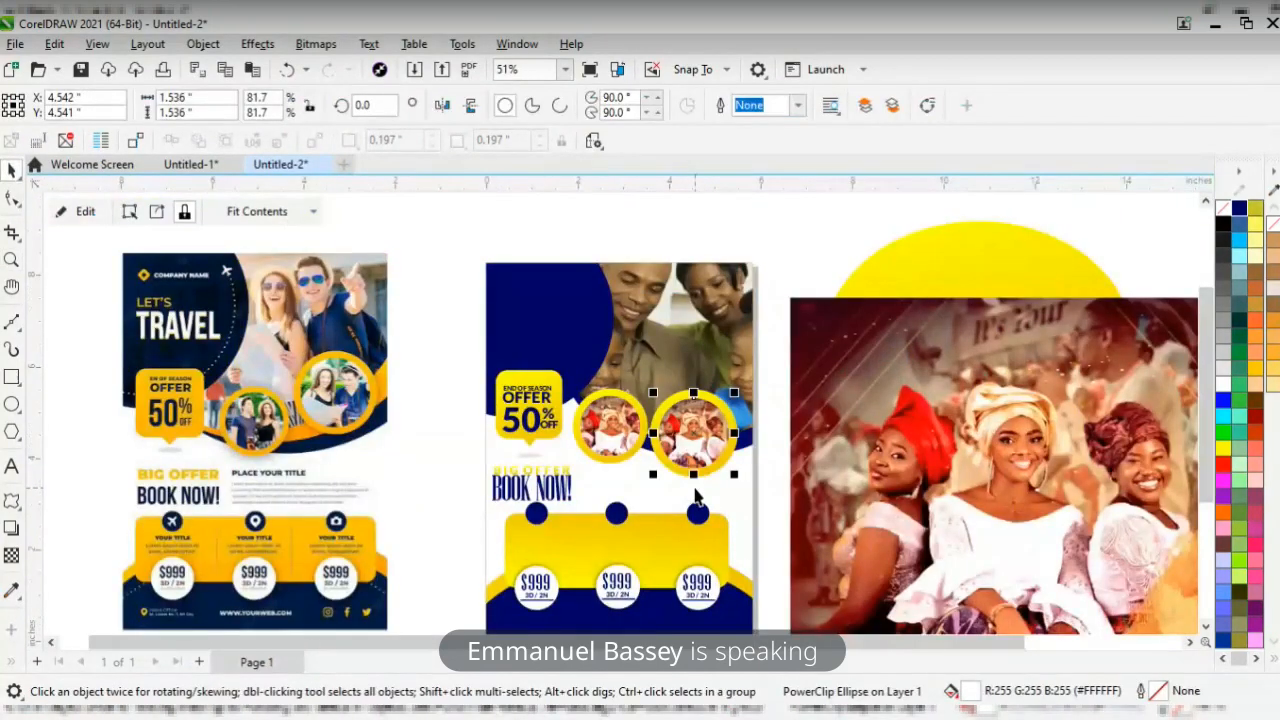
key("z")
right_click(657, 469)
key("space")
key("z")
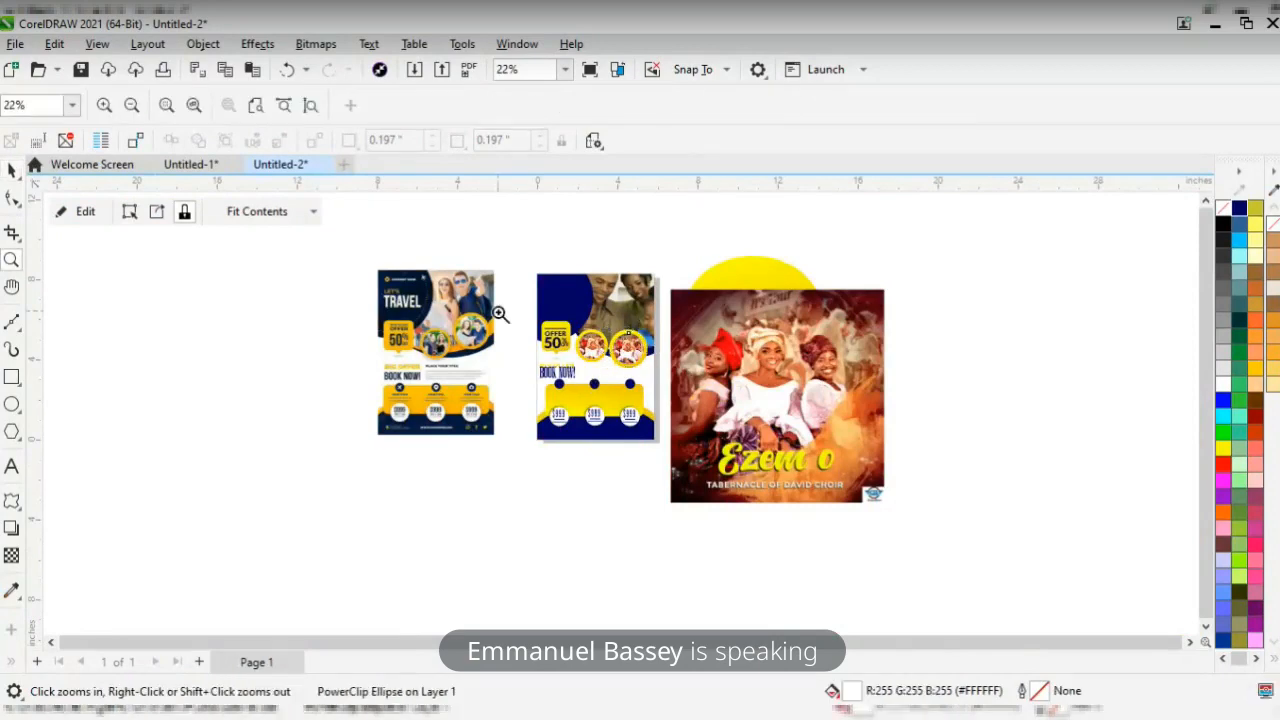
left_click_drag(498, 308, 772, 419)
key("space")
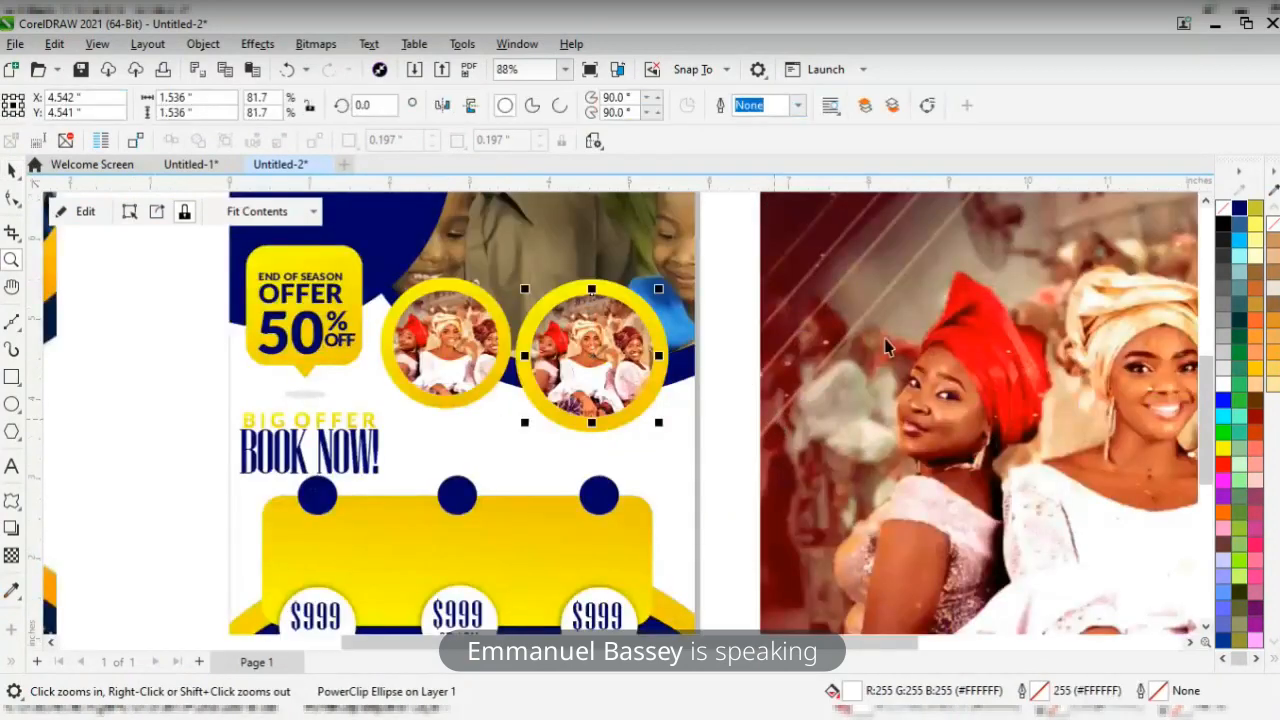
left_click(885, 339)
key("Delete")
scroll(913, 341, "up", 1)
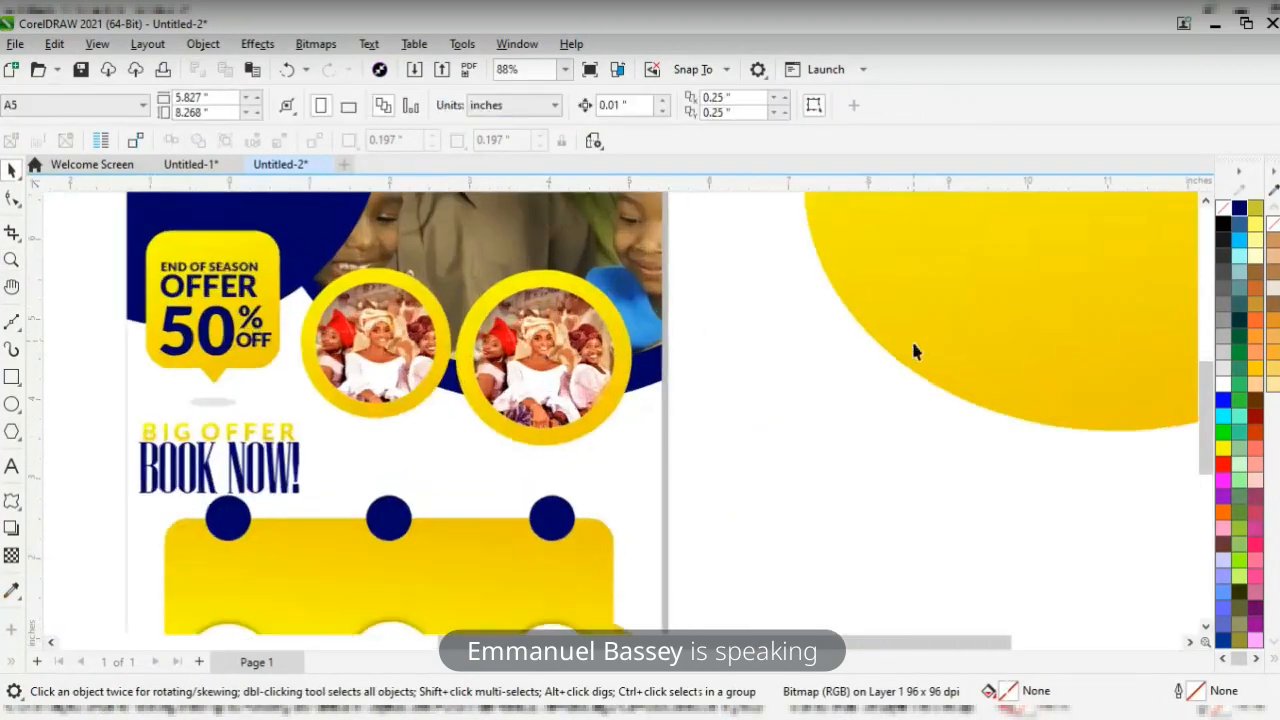
- Add downward drop shadows with 50 opacity and 15 feathering to both yellow circles and the 50% offer callout
left_click(590, 292)
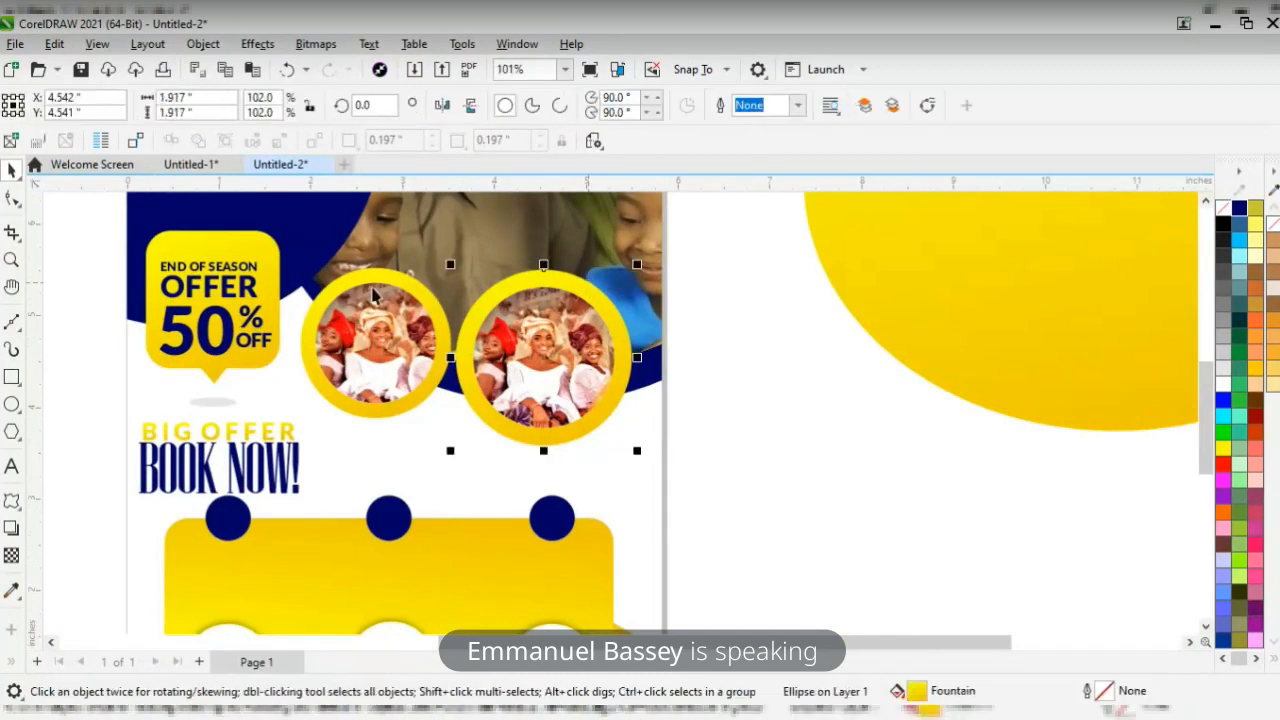
left_click(11, 528)
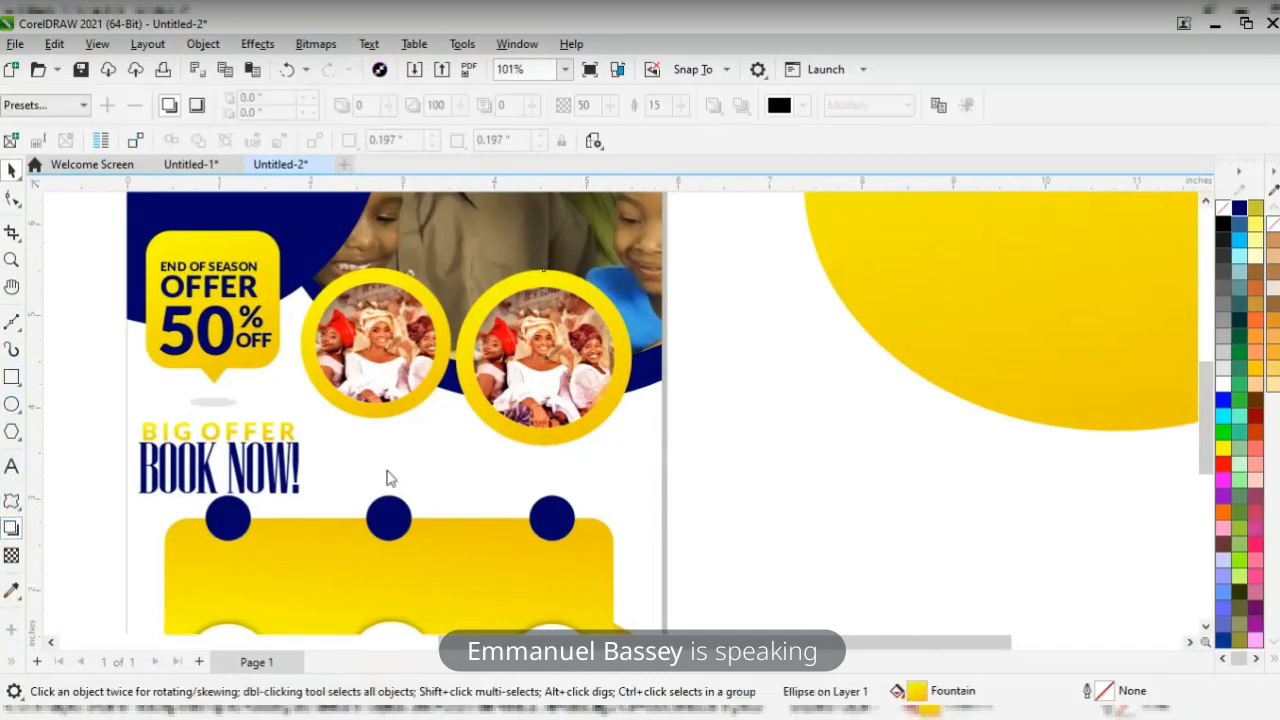
left_click_drag(540, 278, 543, 445)
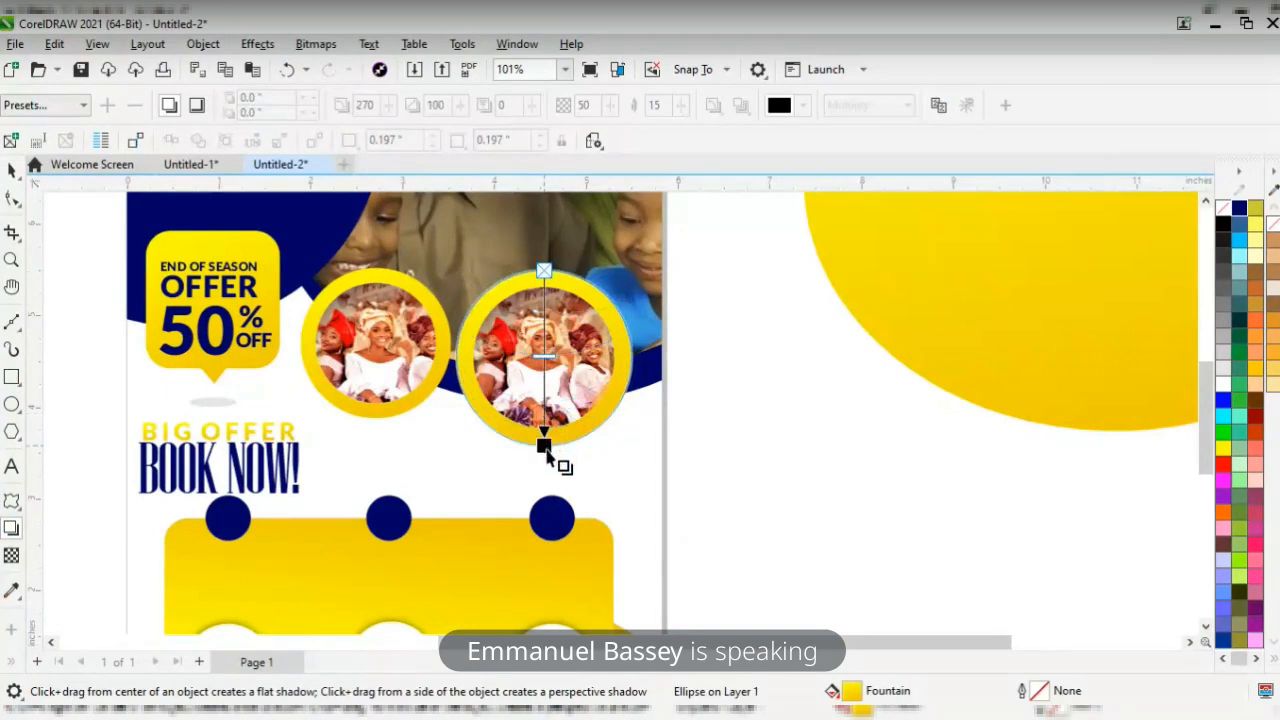
left_click(378, 287)
left_click_drag(376, 270, 376, 418)
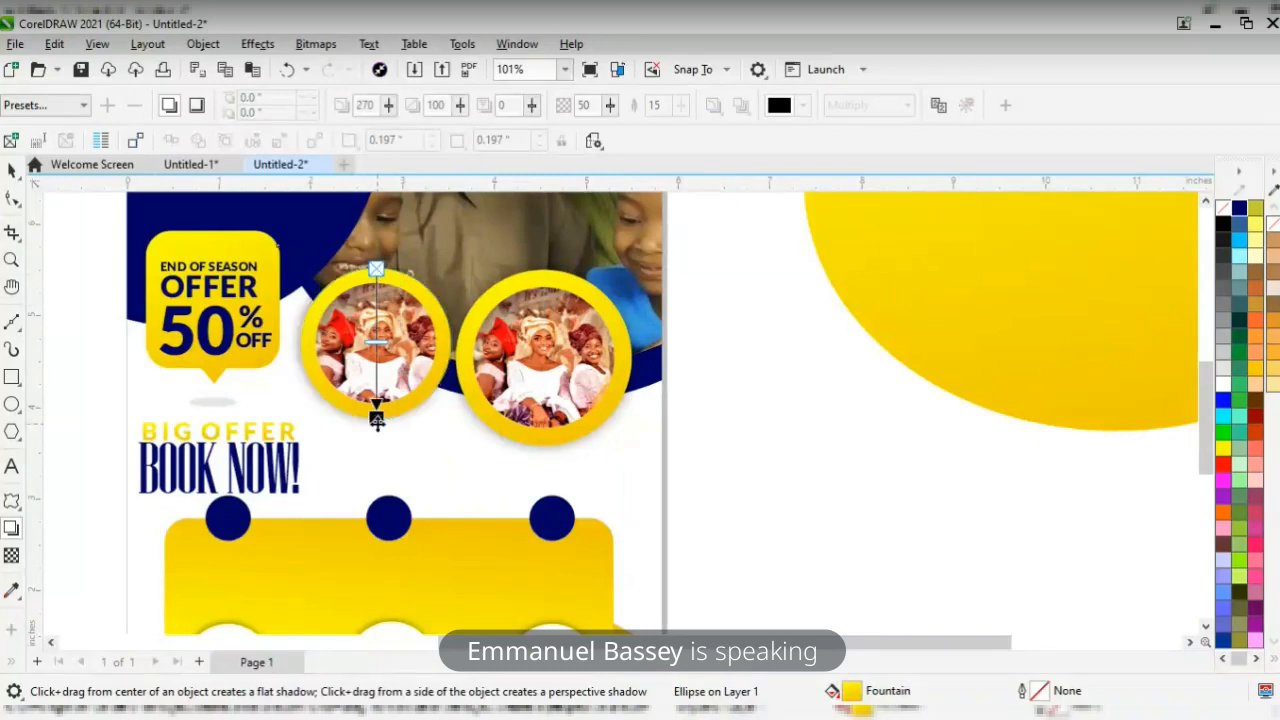
left_click(207, 240)
left_click_drag(207, 240, 213, 391)
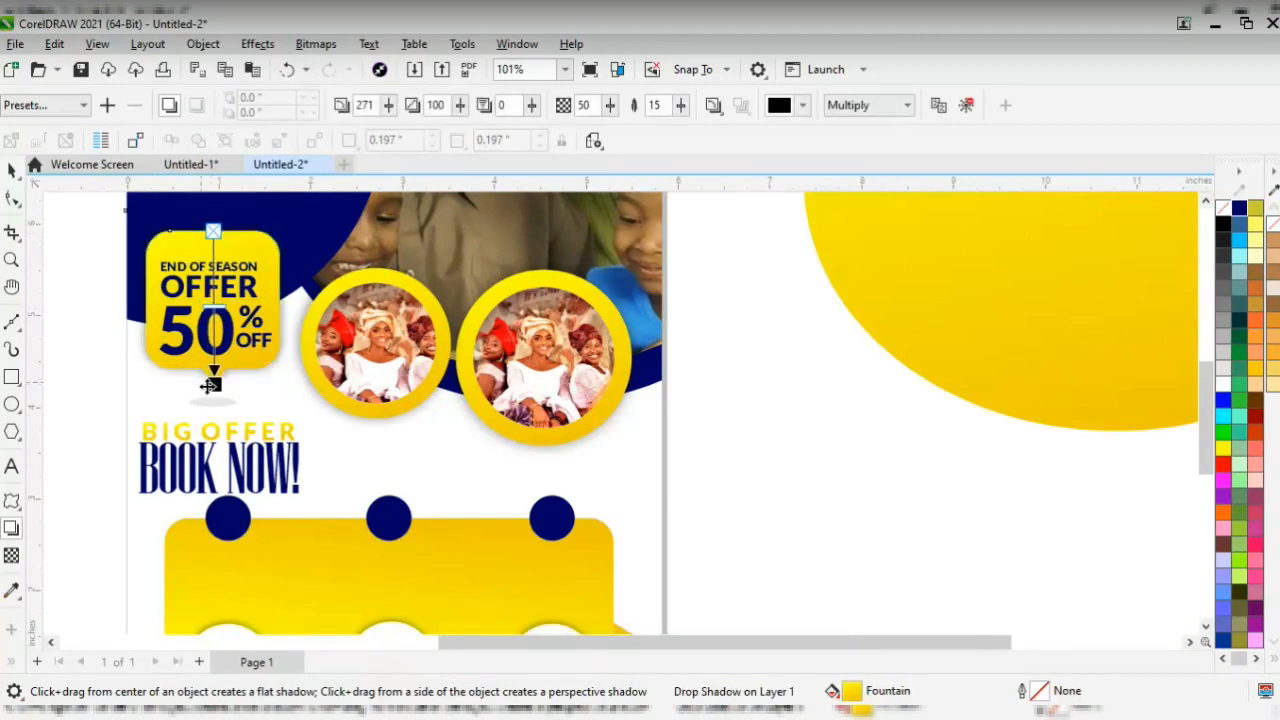
- Place a copy of the callout's OFFER text in the navy area above the callout, at about X 0.93, Y 7.361 inches
left_click(12, 262)
right_click(549, 521)
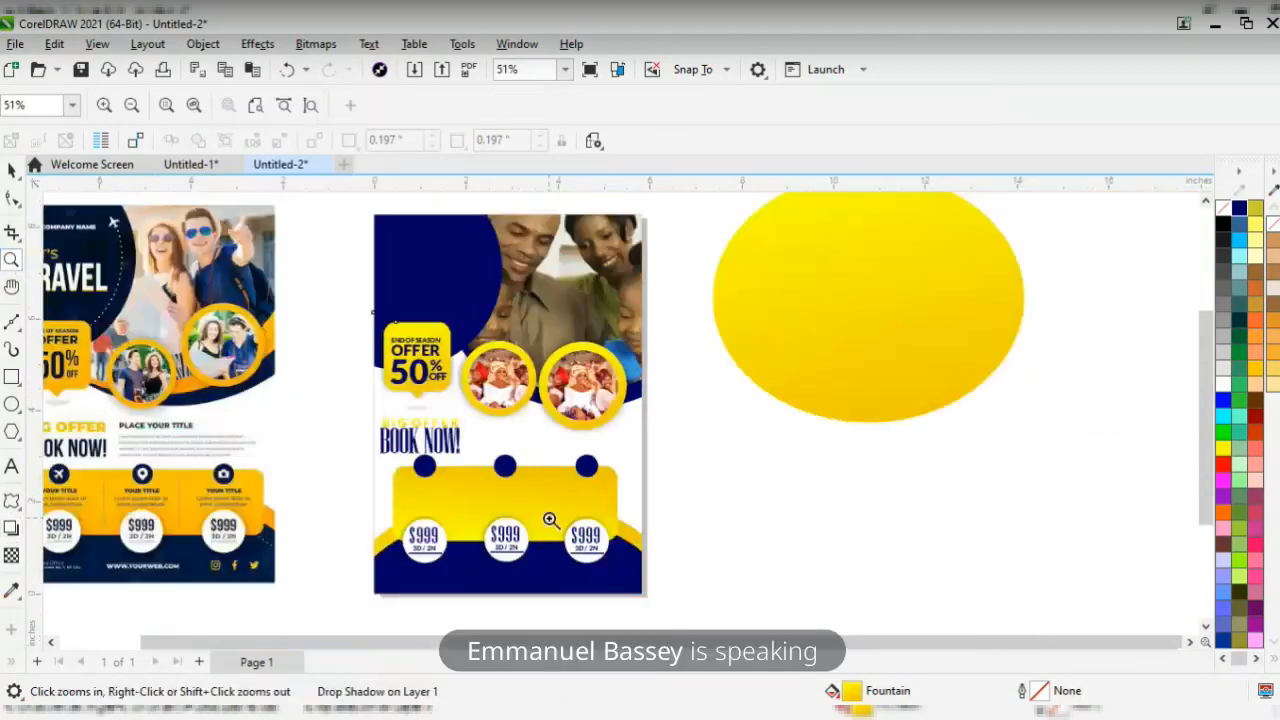
right_click(560, 414)
key("space")
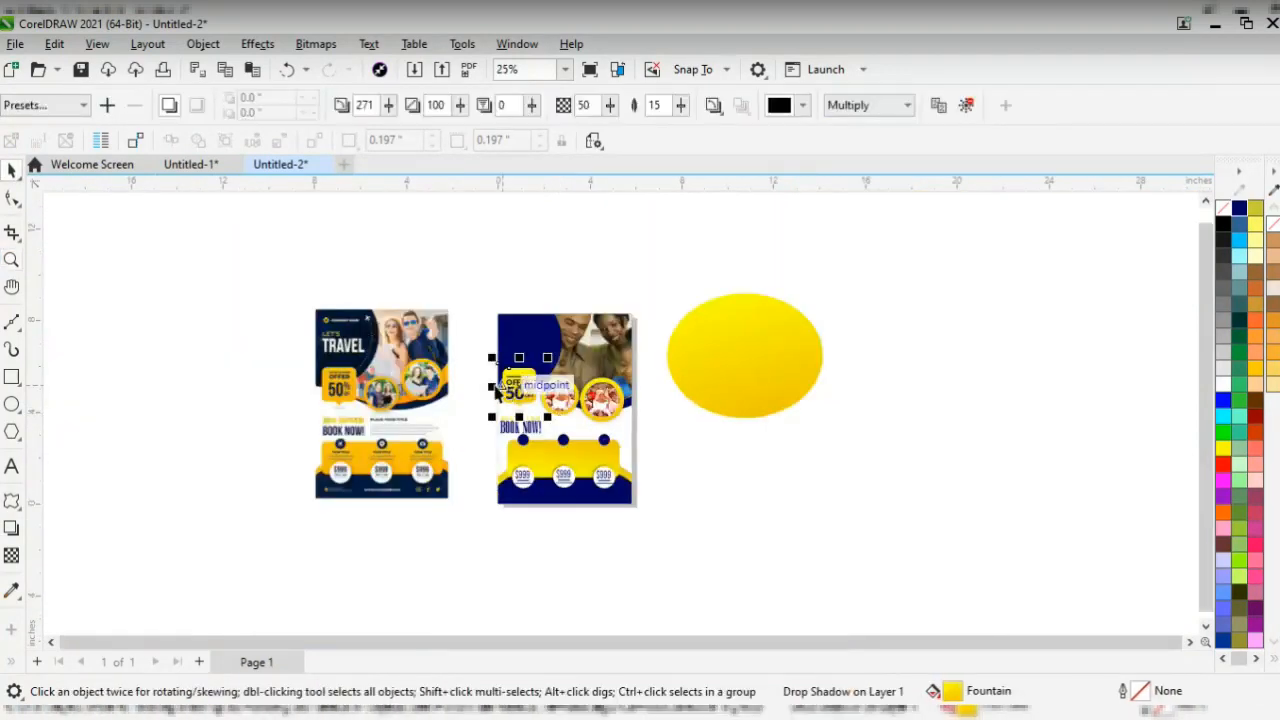
key("space")
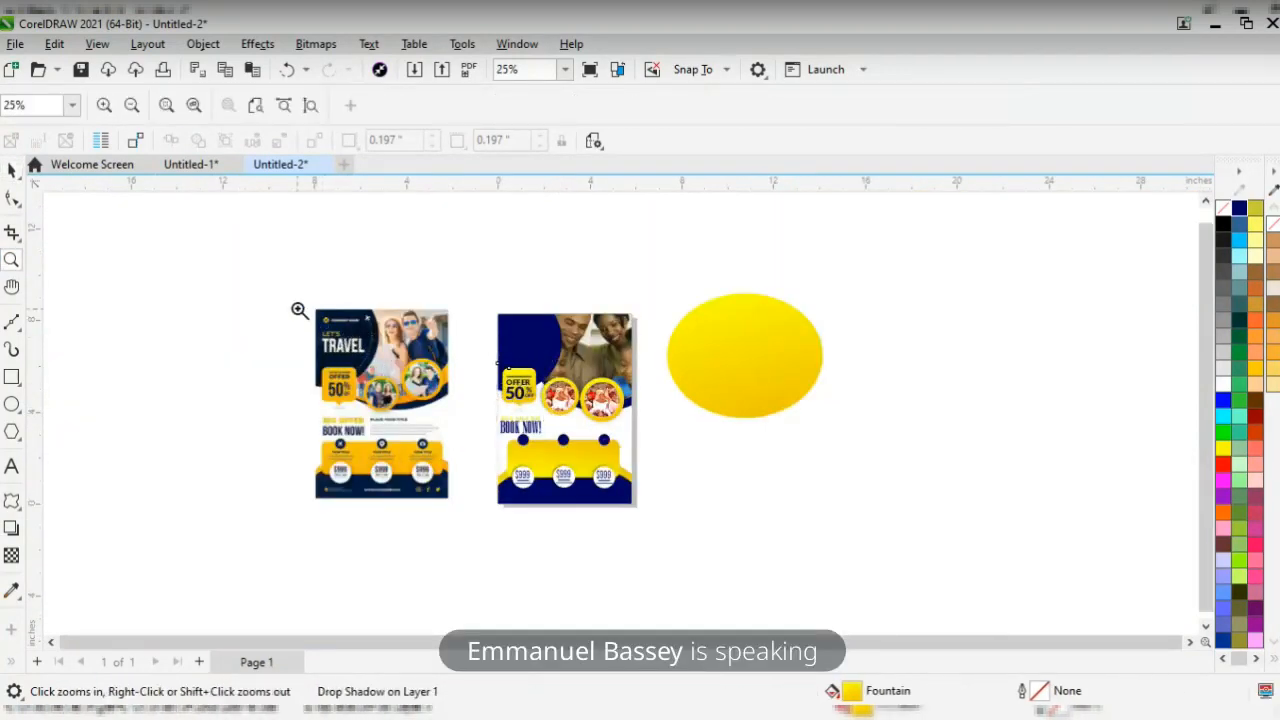
left_click_drag(297, 306, 635, 430)
key("space")
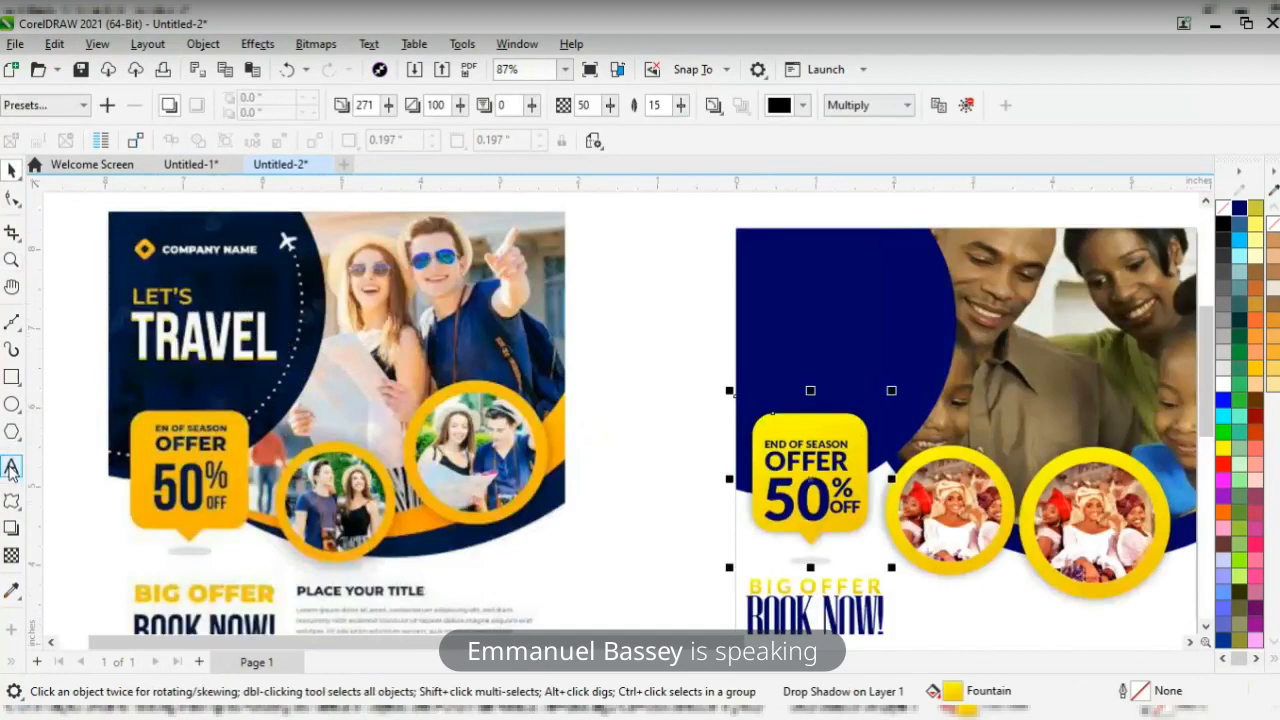
left_click(791, 461)
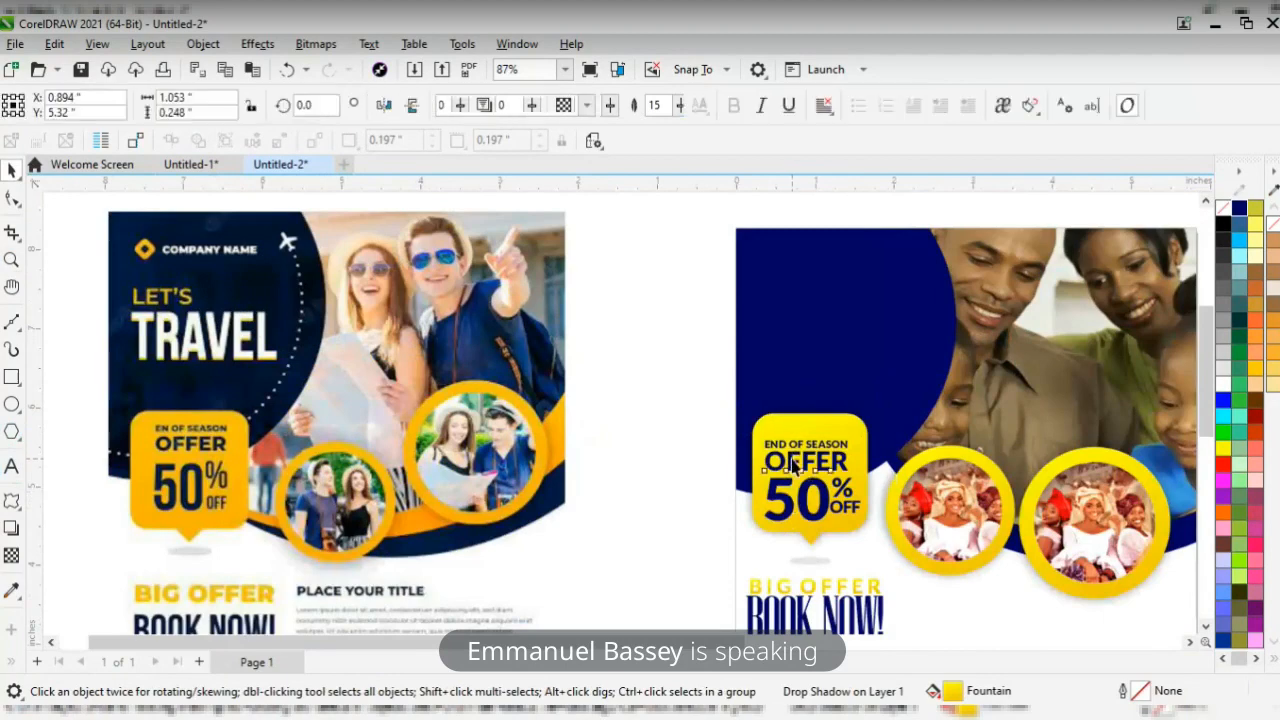
left_click_drag(791, 461, 794, 299)
left_click(830, 334)
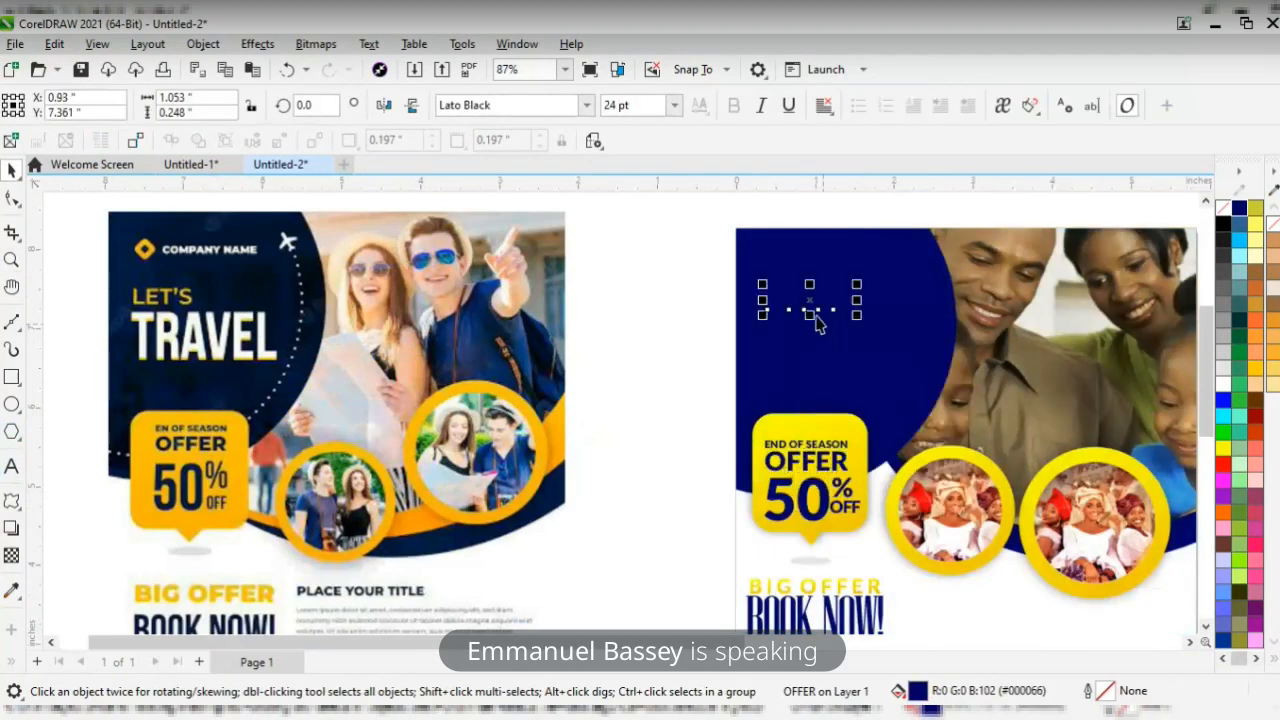
- Replace the copied text in the navy area with "let's" and fill it with yellow #FFCC00
double_click(812, 305)
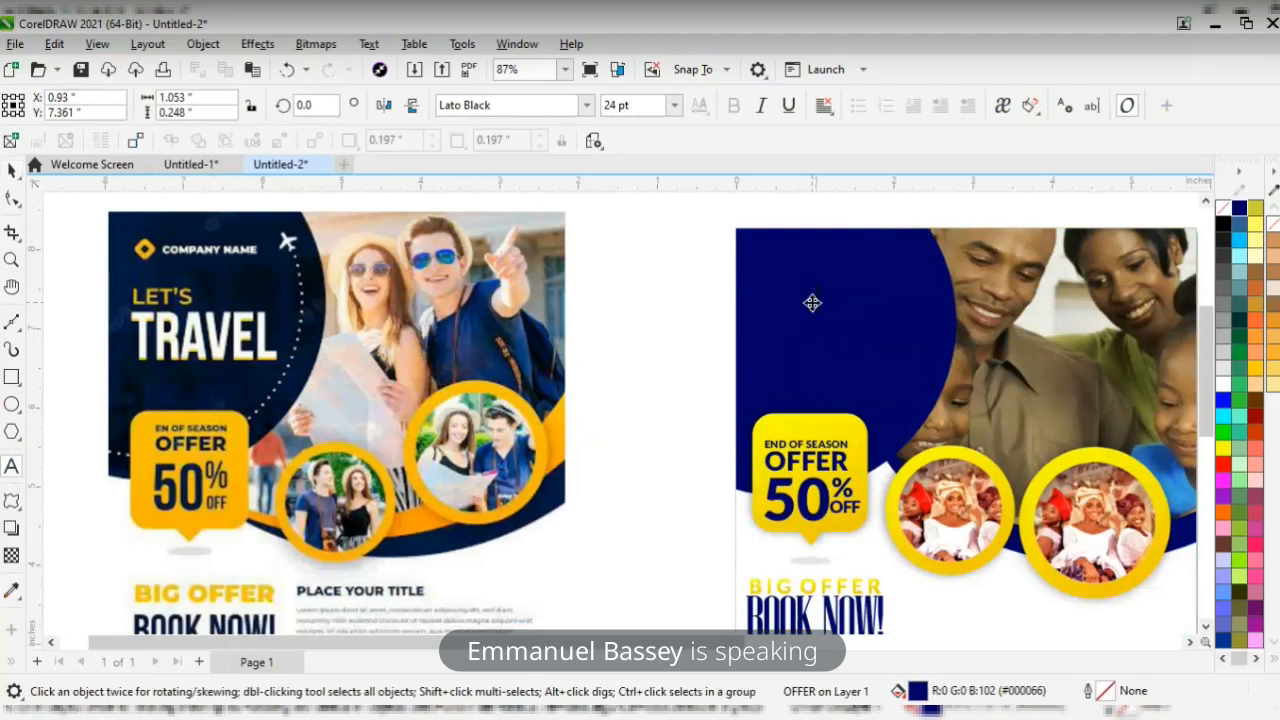
key("ctrl+a")
type("l")
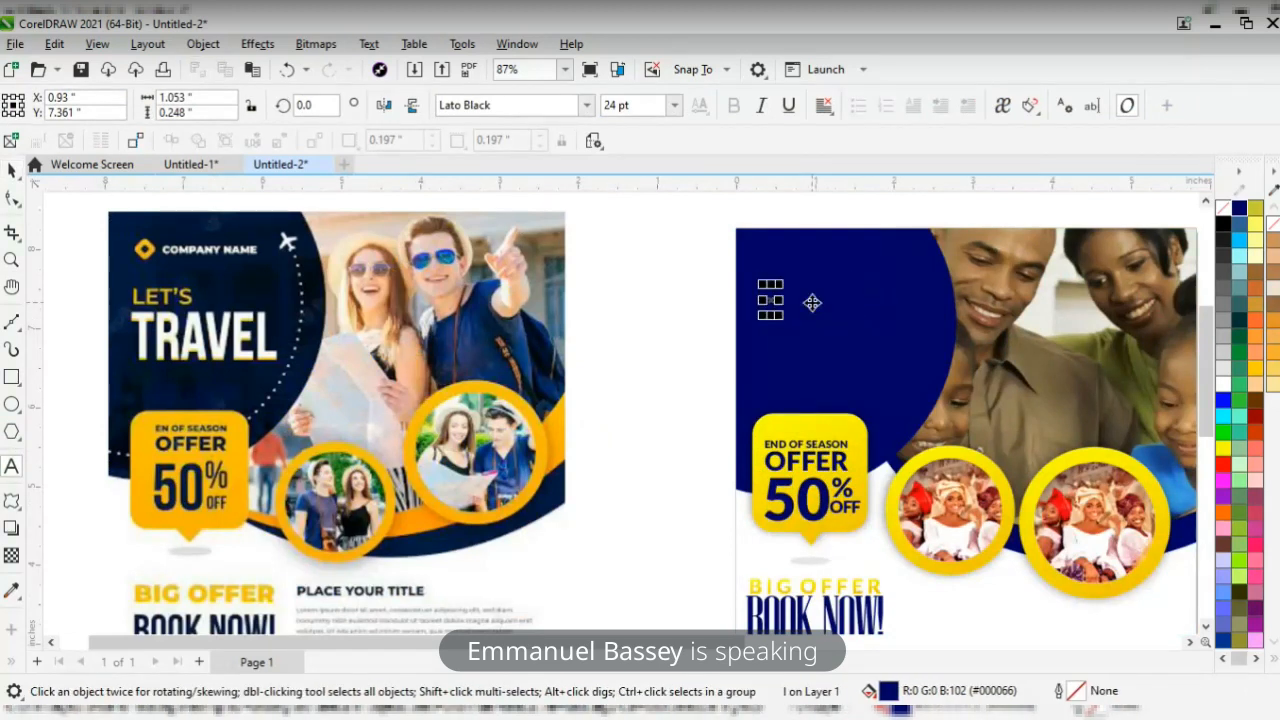
type("et's")
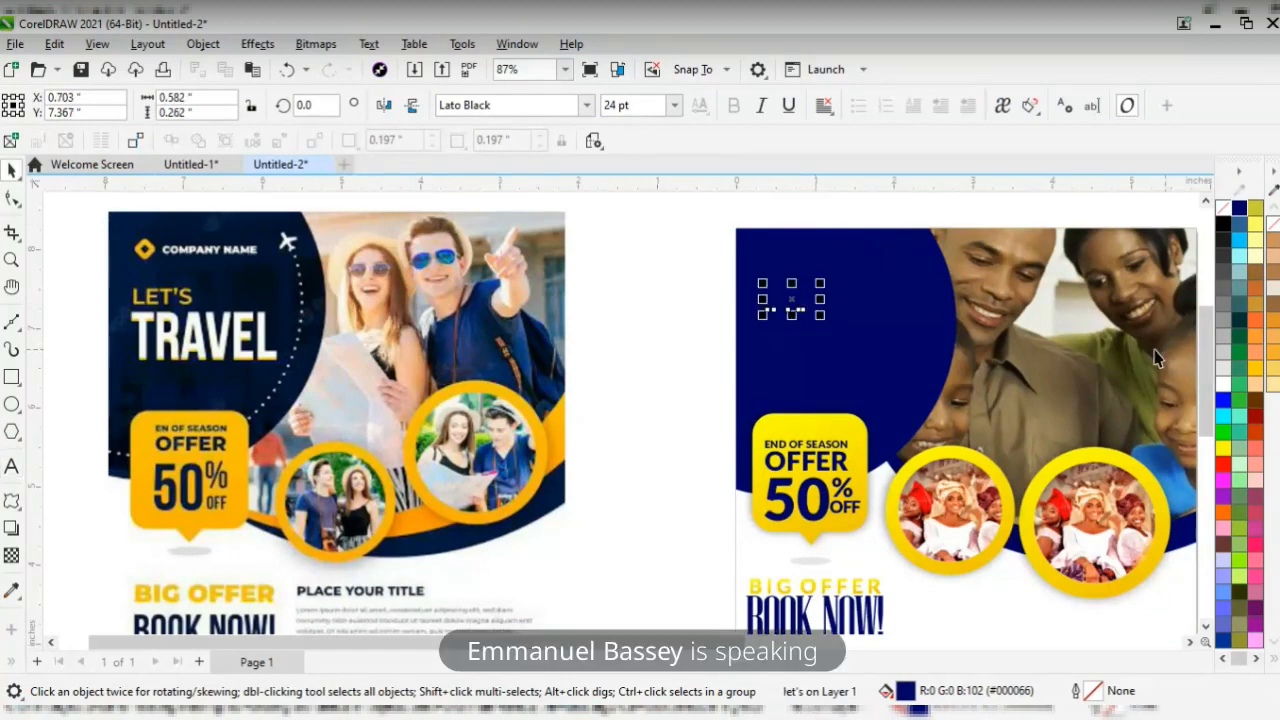
left_click(1254, 368)
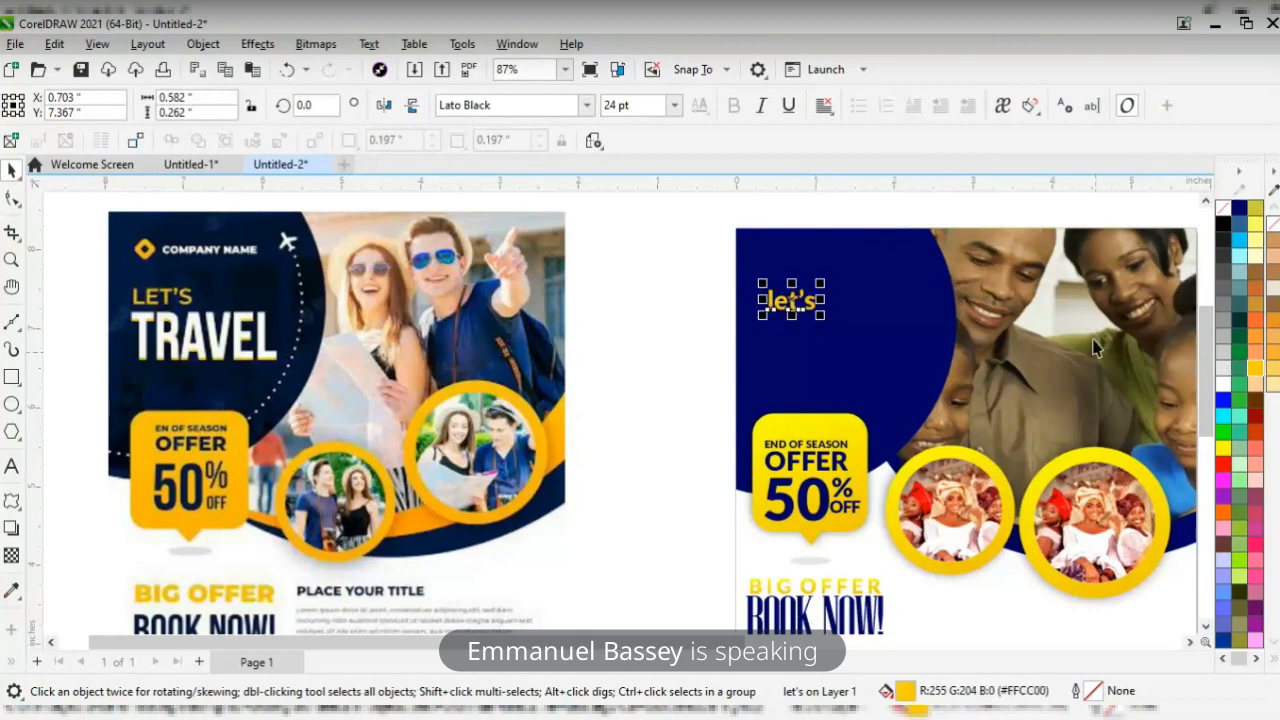
- Duplicate the "let's" text, move the copy directly below it, and change its wording to "TRAVEL"
key("ctrl+d")
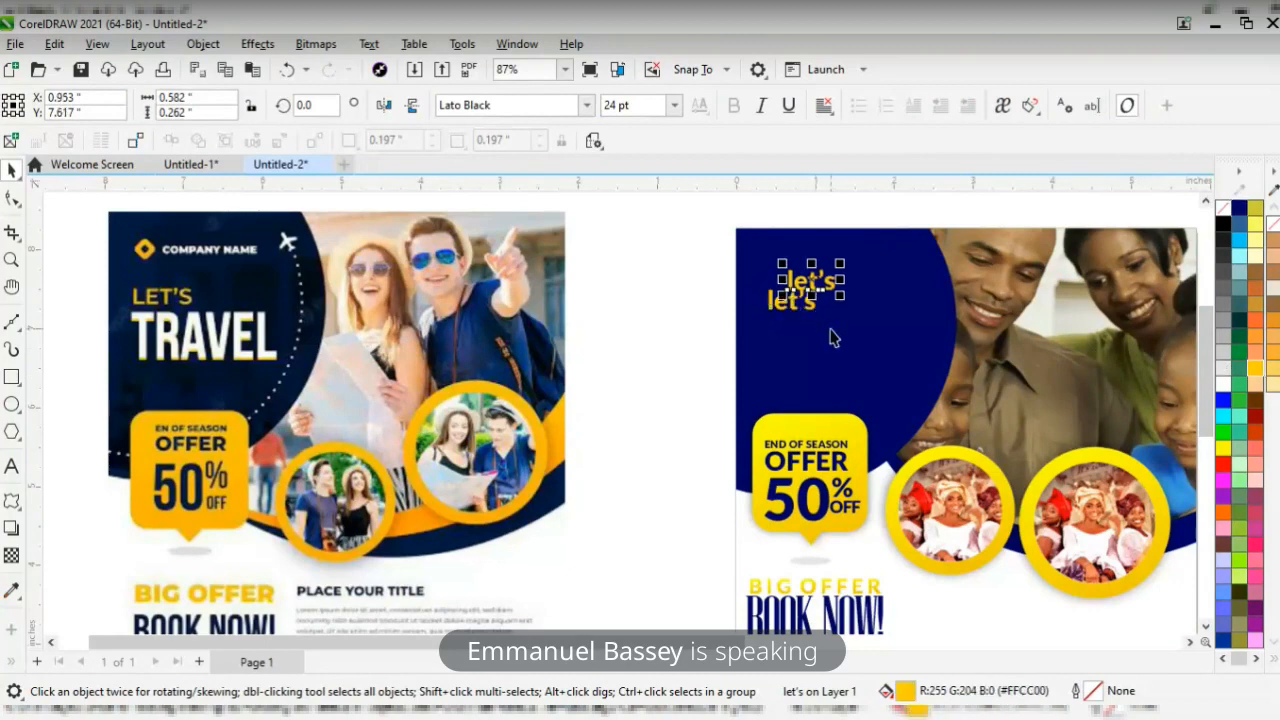
left_click_drag(815, 290, 793, 328)
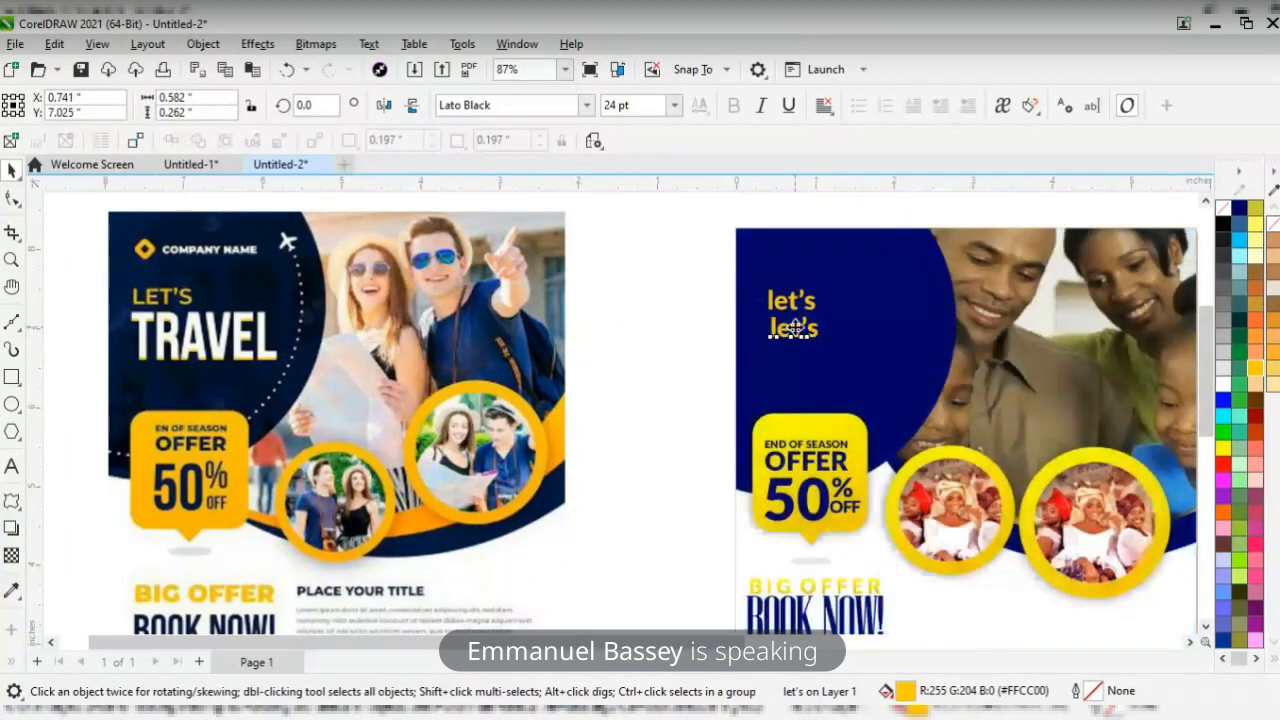
key("F8")
key("ctrl+a")
type("TRA")
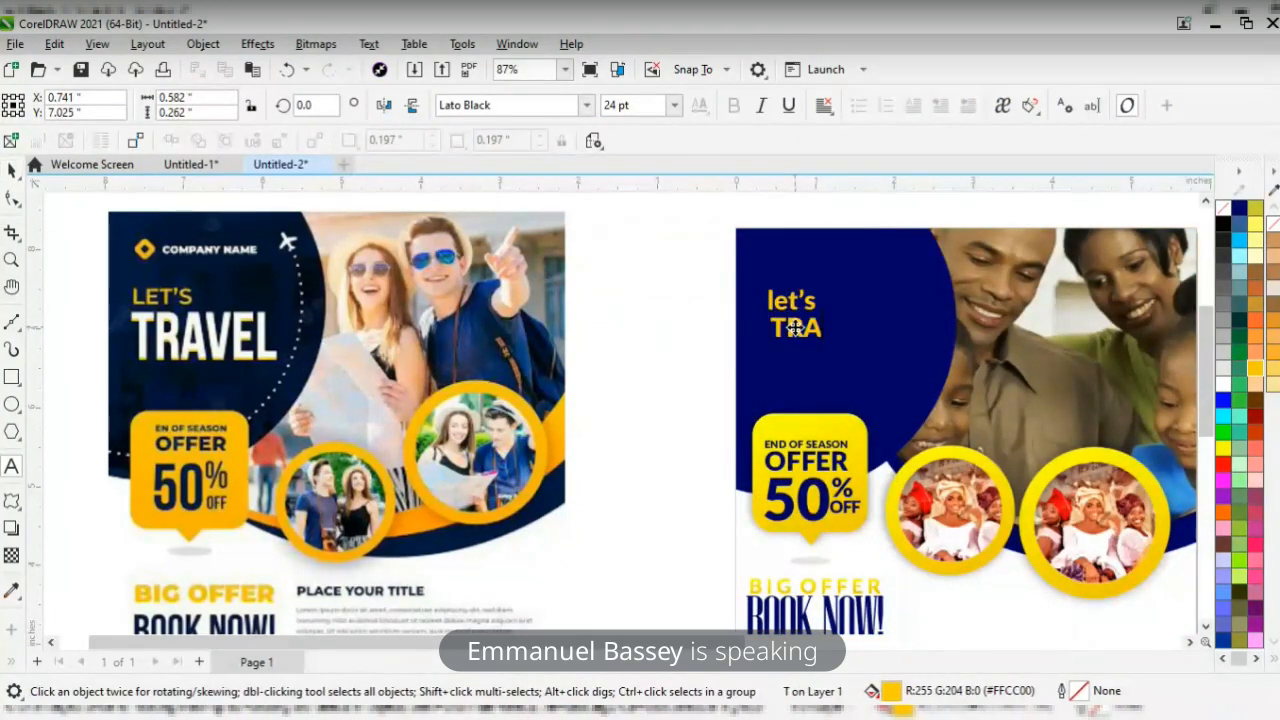
type("VEL")
key("ctrl+space")
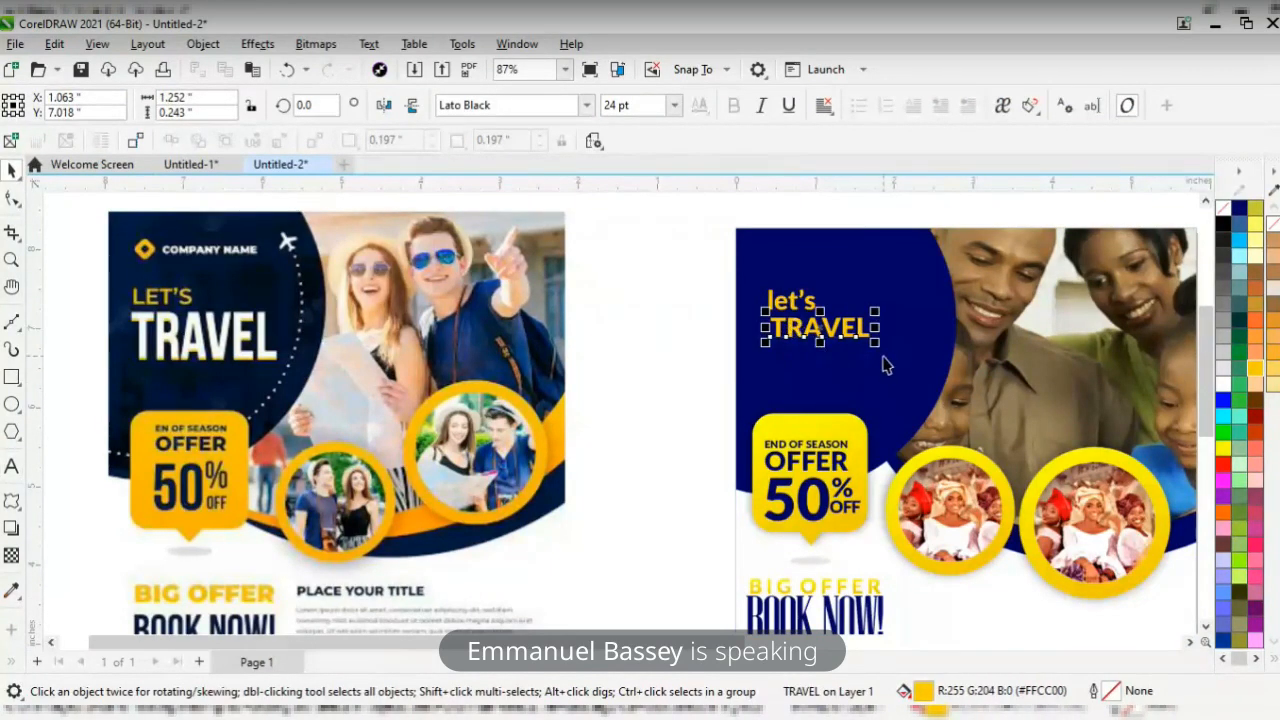
- Style the TRAVEL heading in white Niagara Solid at about 81 pt, 1.939 inches wide, placed below "let's"
left_click_drag(876, 341, 928, 406)
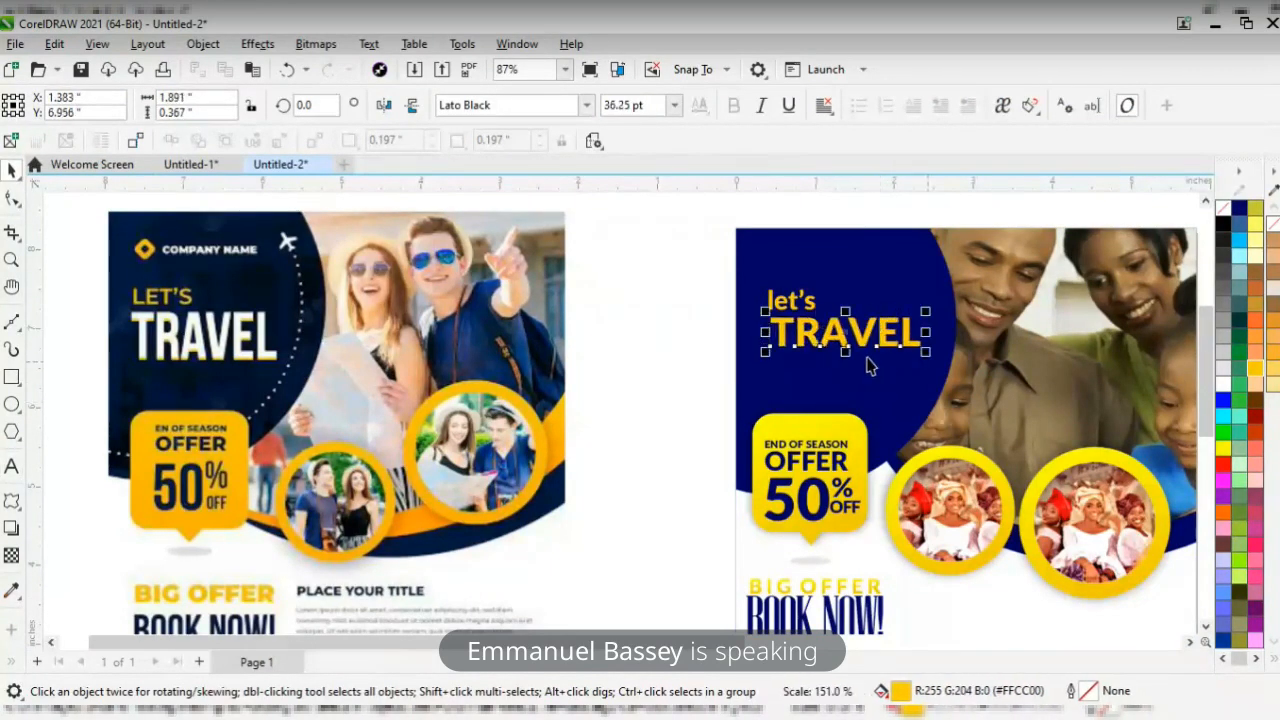
left_click_drag(862, 340, 850, 361)
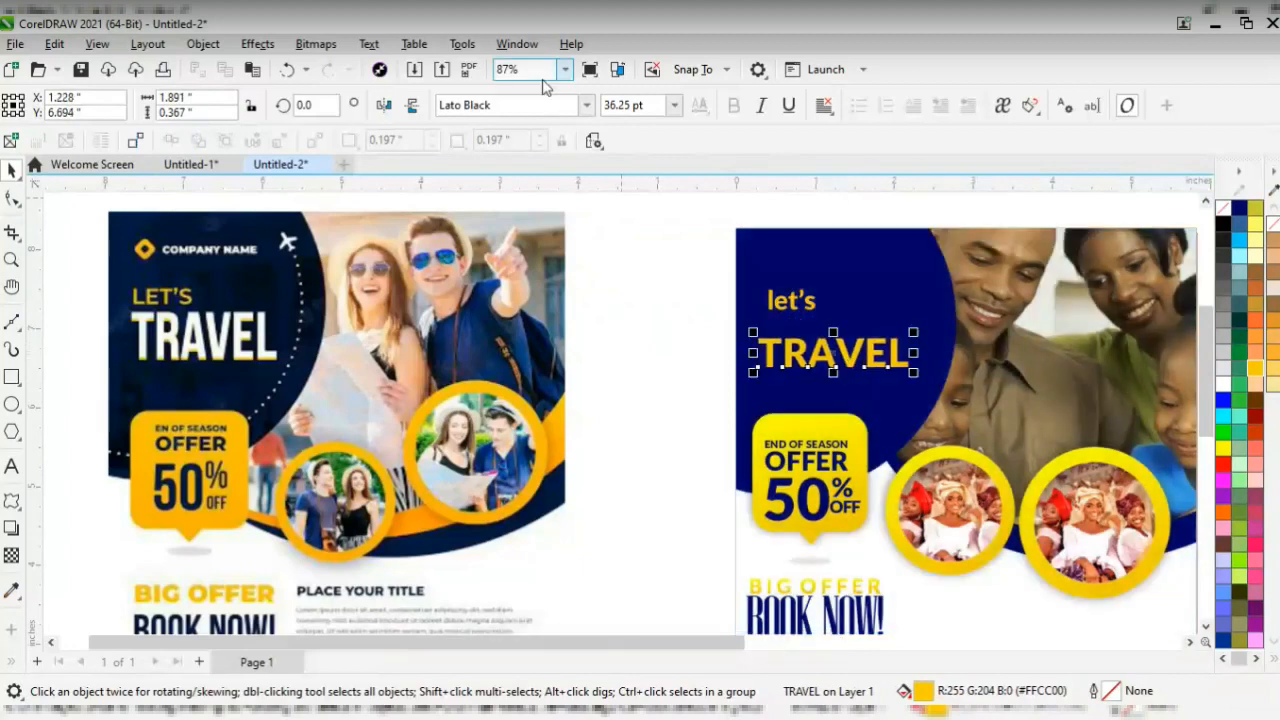
left_click(586, 105)
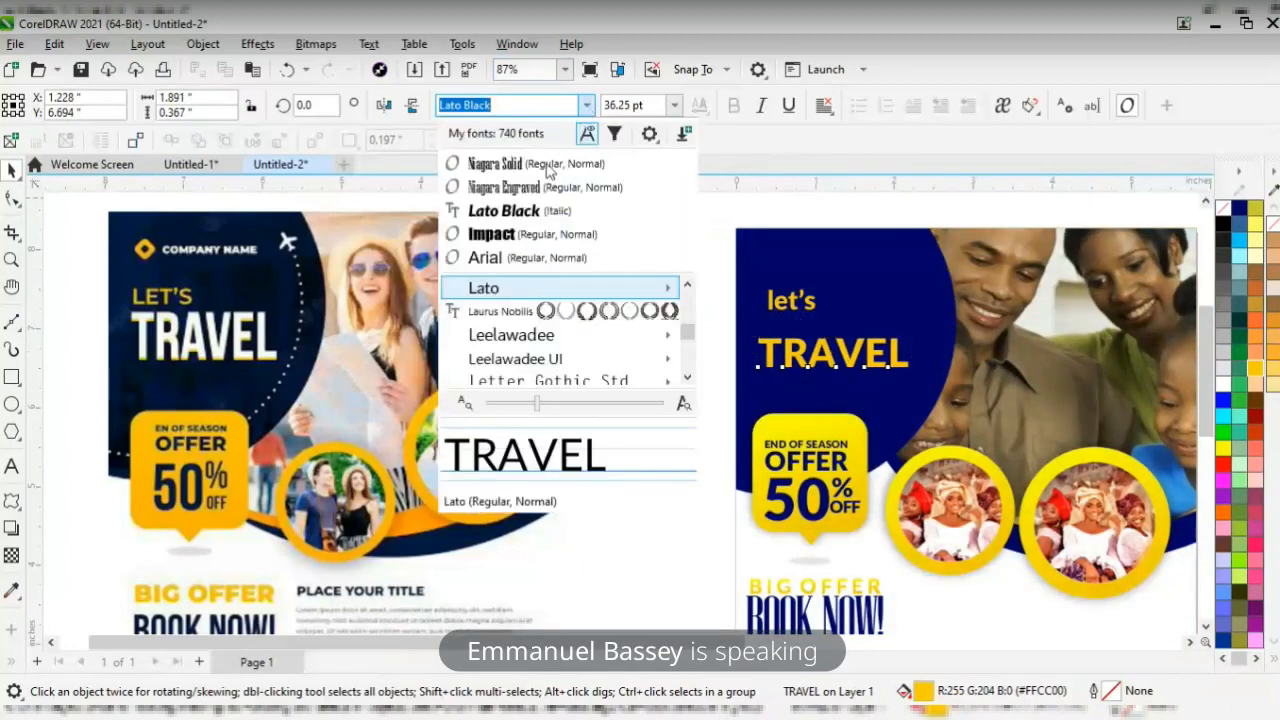
left_click(547, 166)
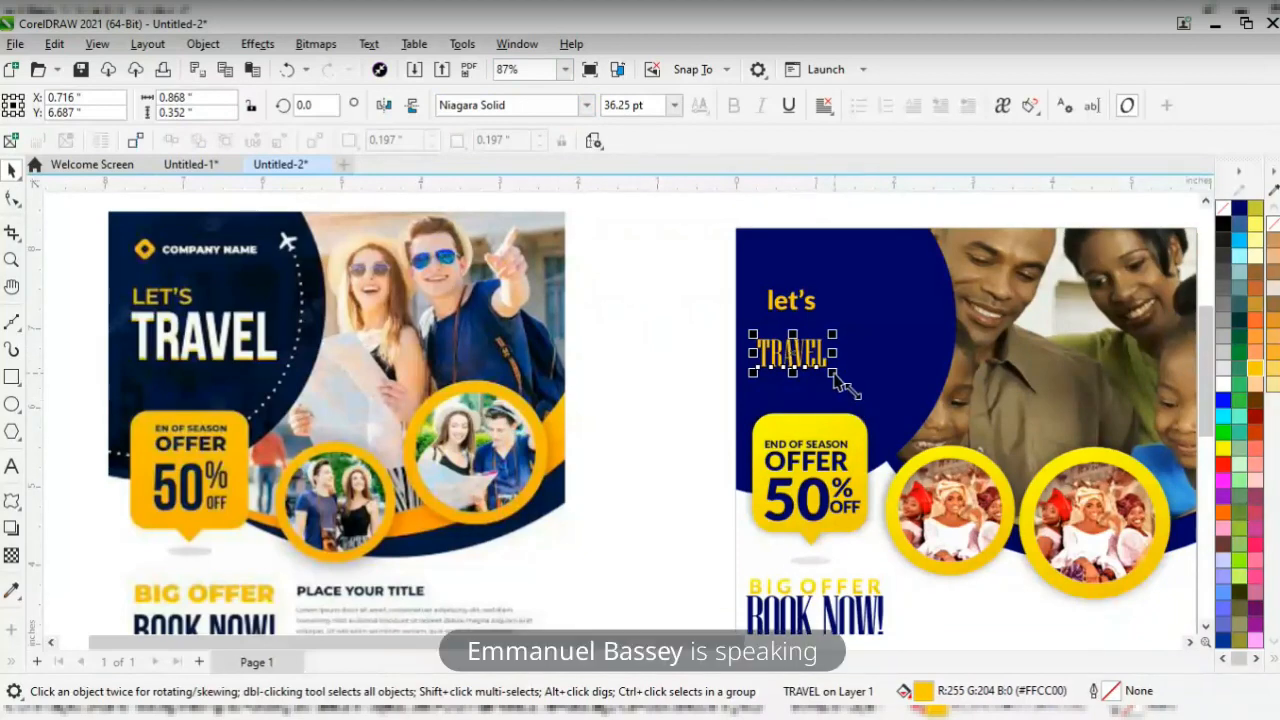
left_click_drag(833, 372, 915, 392)
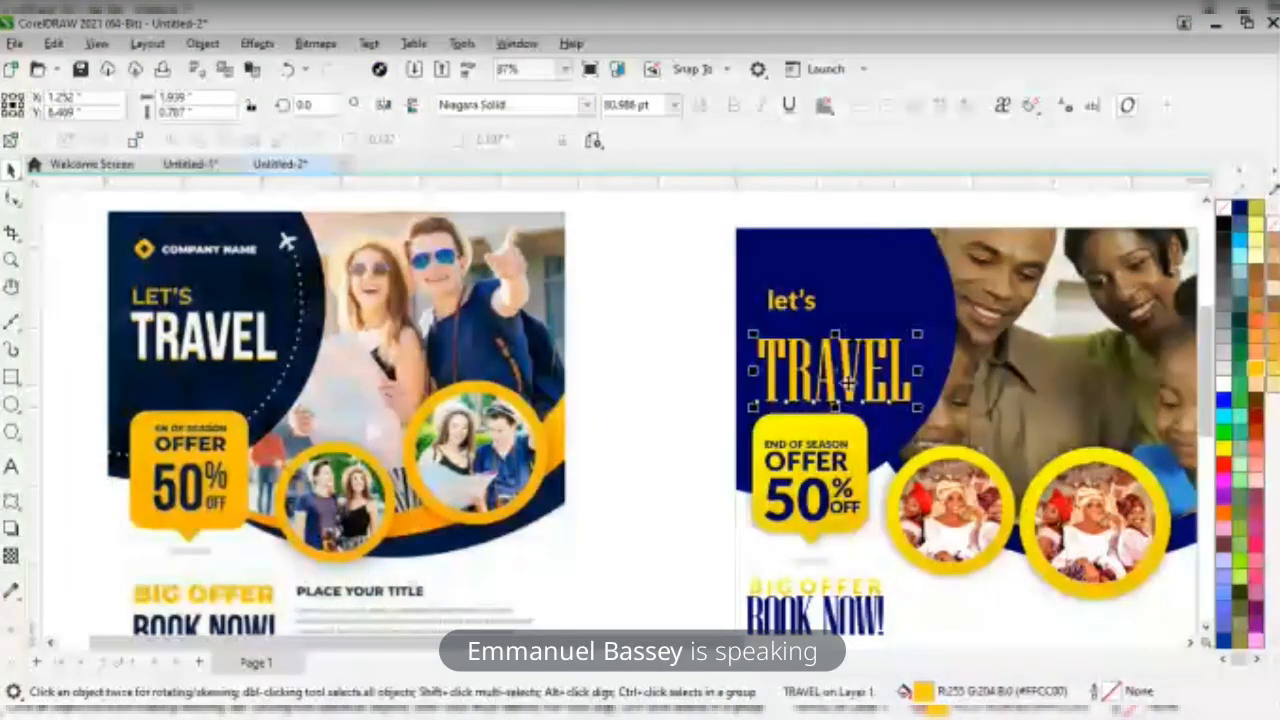
left_click(1224, 383)
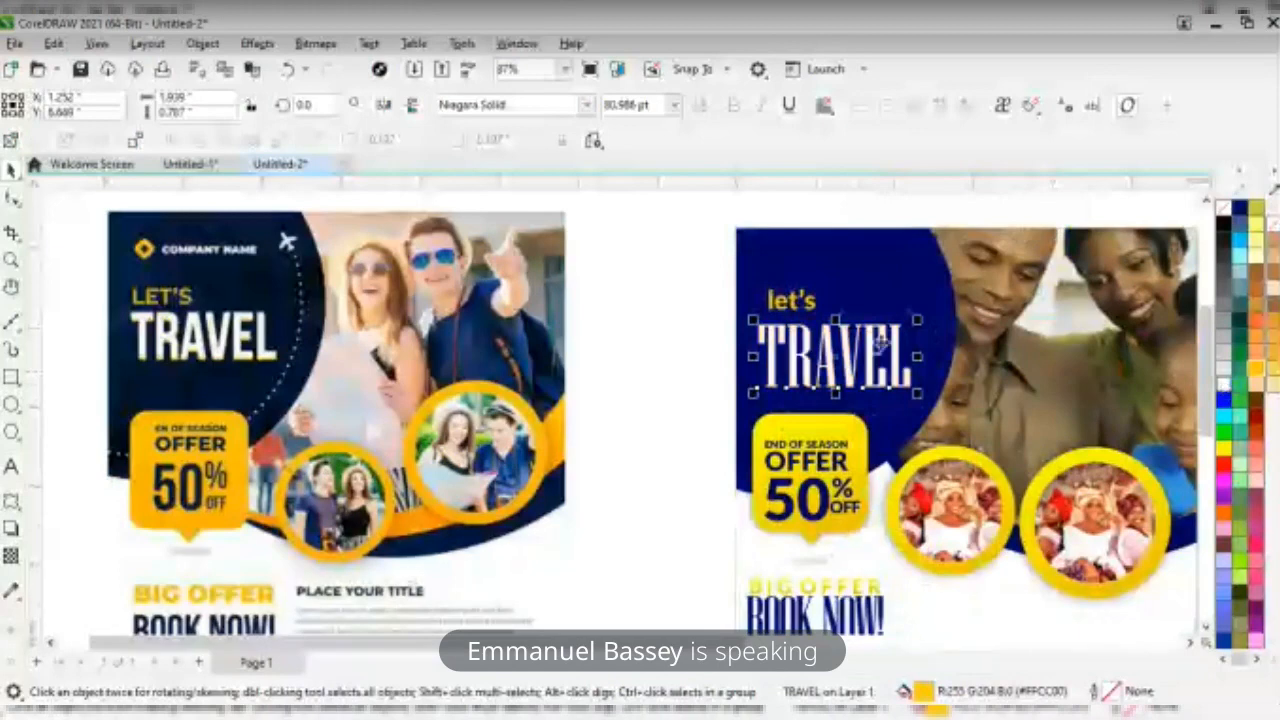
- Convert the "let's" text to UPPERCASE and move it just above TRAVEL, aligned with the heading's start at about X 0.681, Y 7.252 inches
left_click(782, 303)
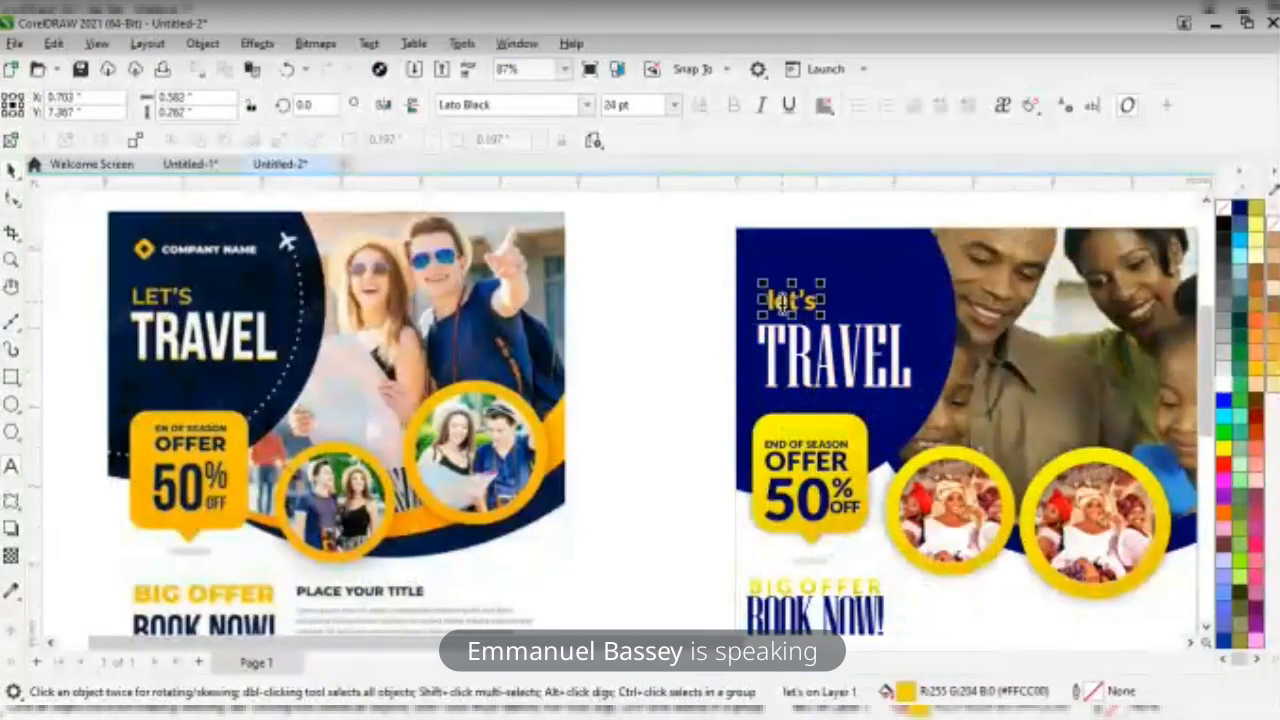
double_click(783, 304)
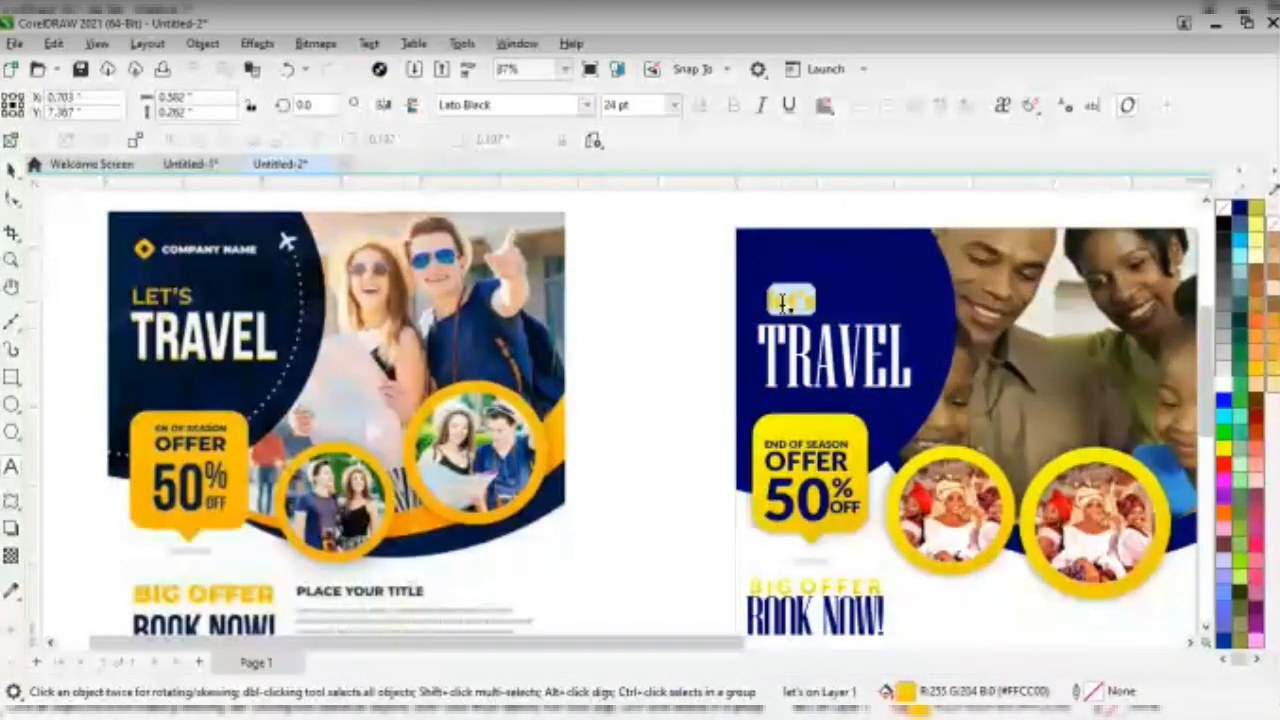
key("shift+F3")
left_click(612, 349)
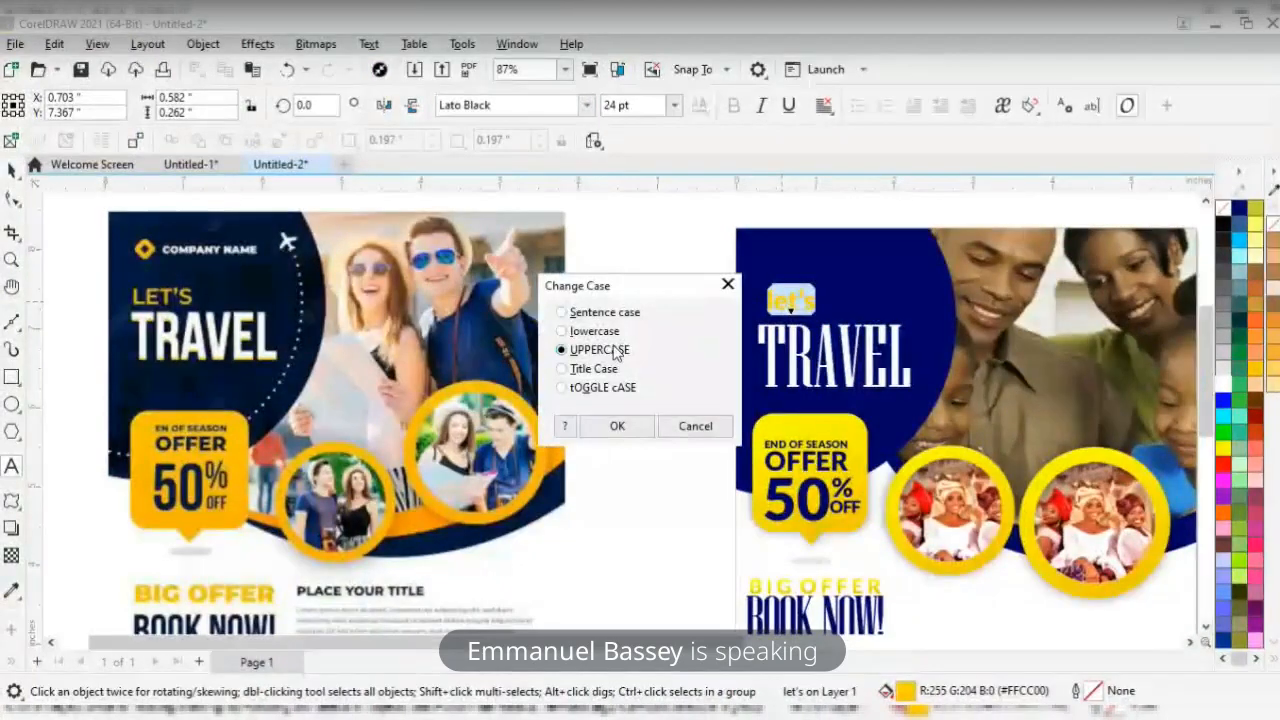
left_click(617, 425)
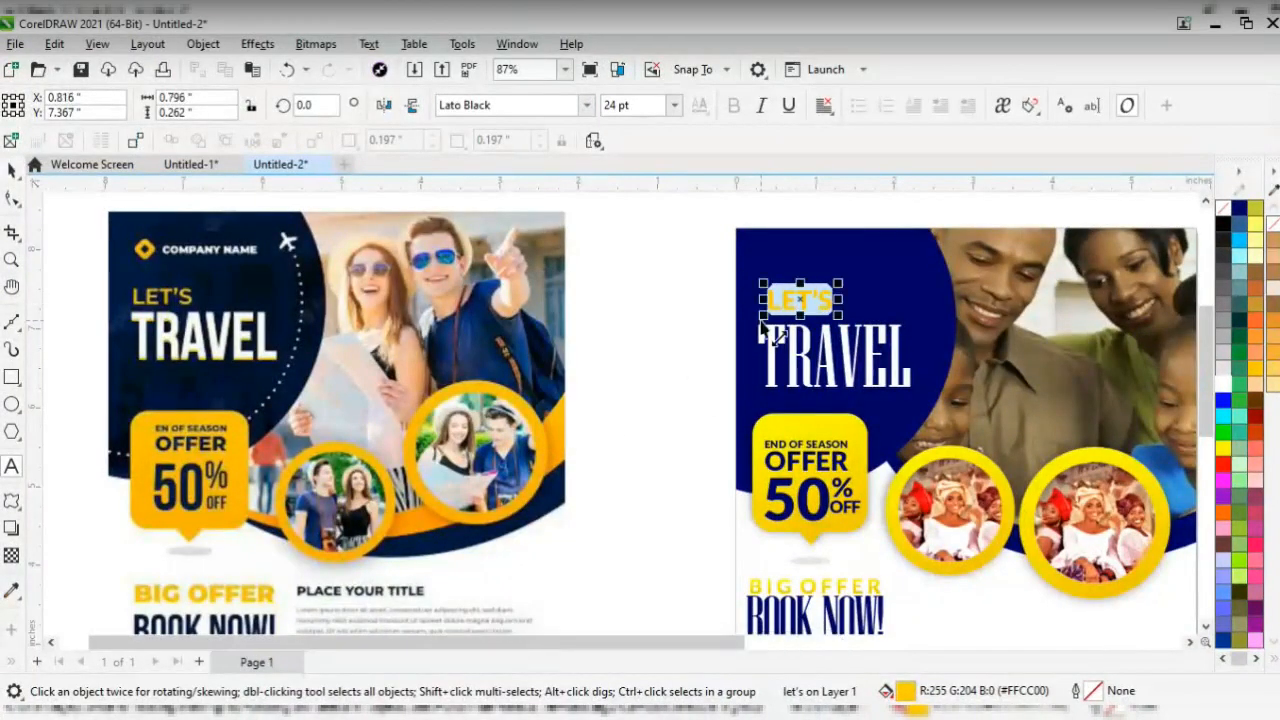
key("ctrl+space")
left_click_drag(804, 302, 796, 321)
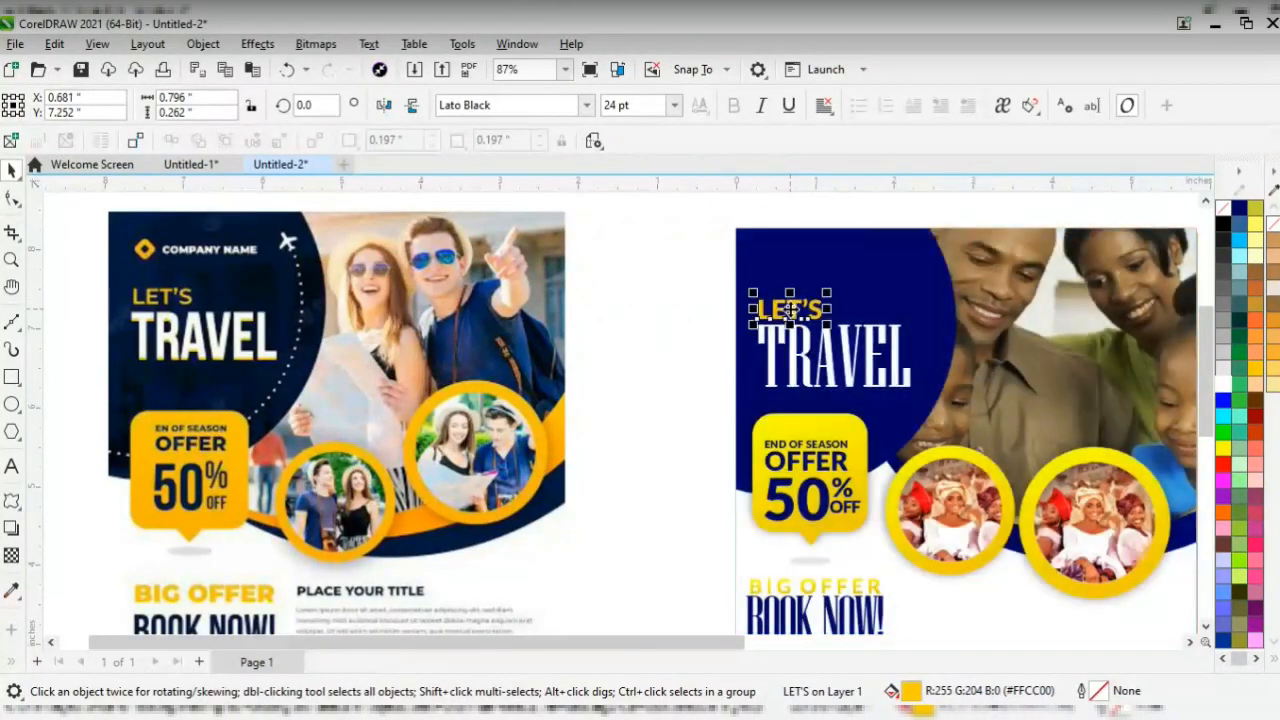
key("z")
right_click(764, 340)
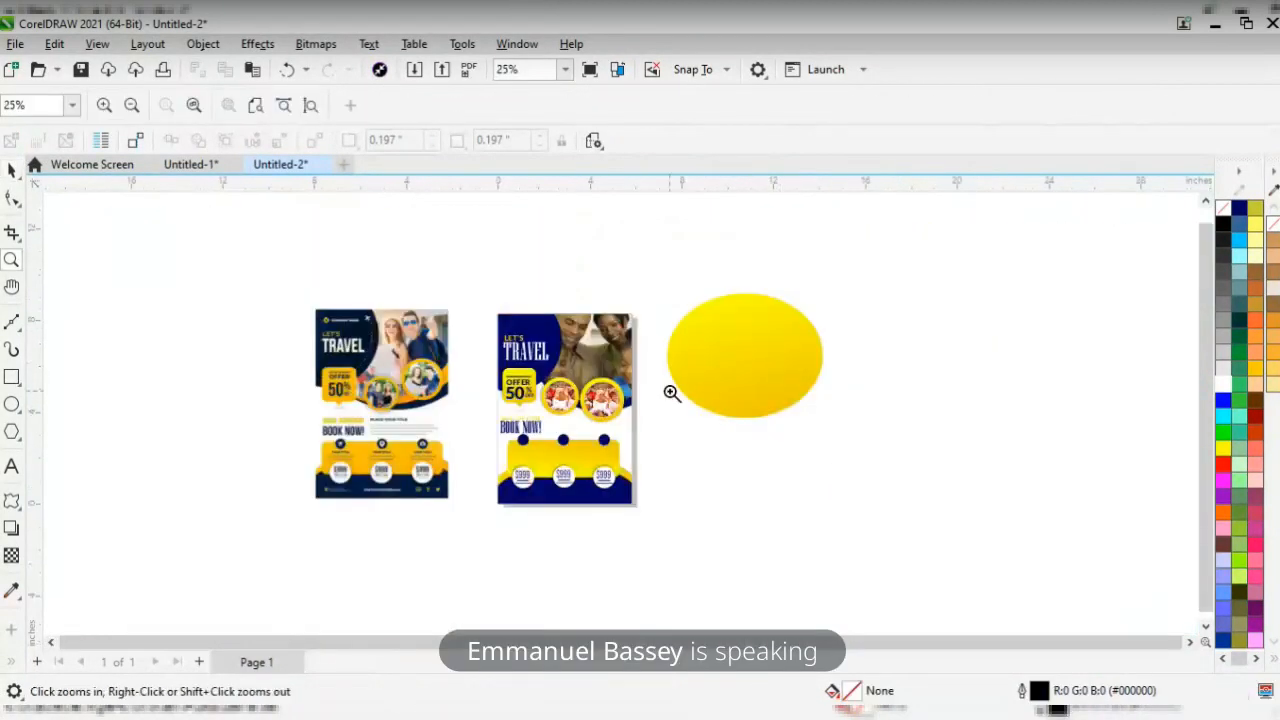
- Draw a vertical line about 1.967 inches long in the space between the reference flyer and the page with Smart Drawing
left_click_drag(487, 298, 648, 518)
key("space")
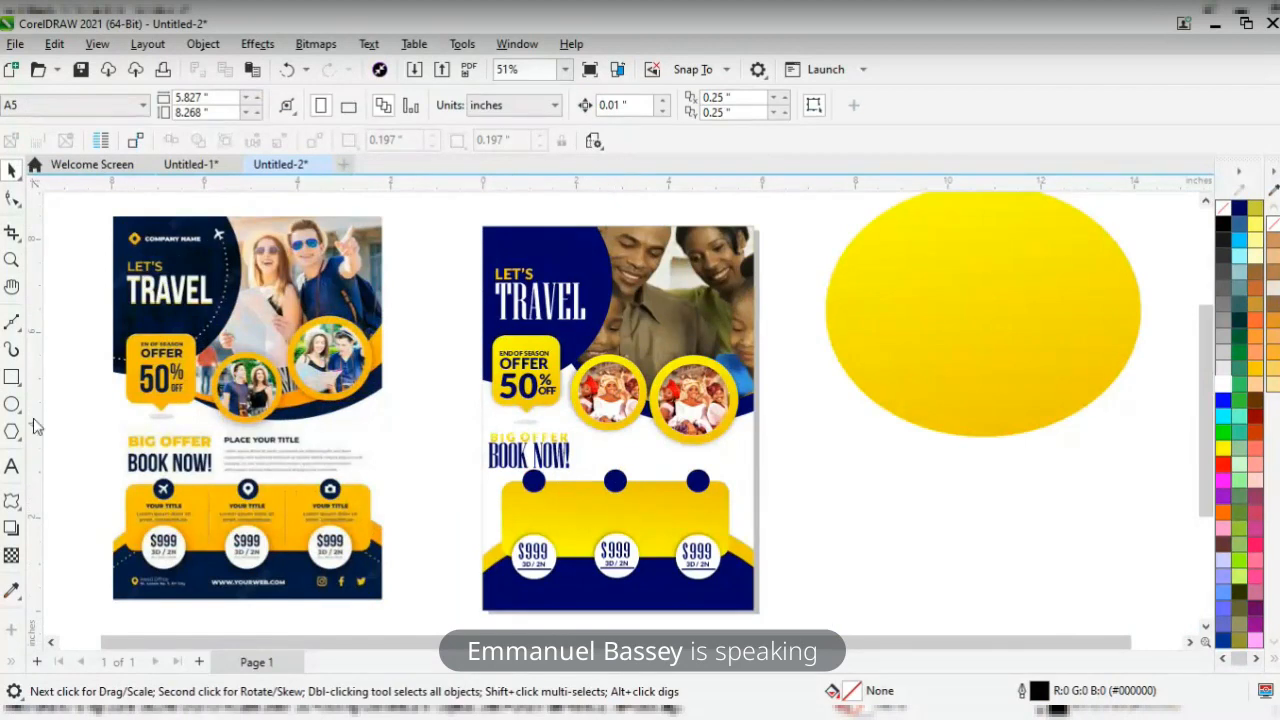
left_click(14, 328)
left_click(21, 334)
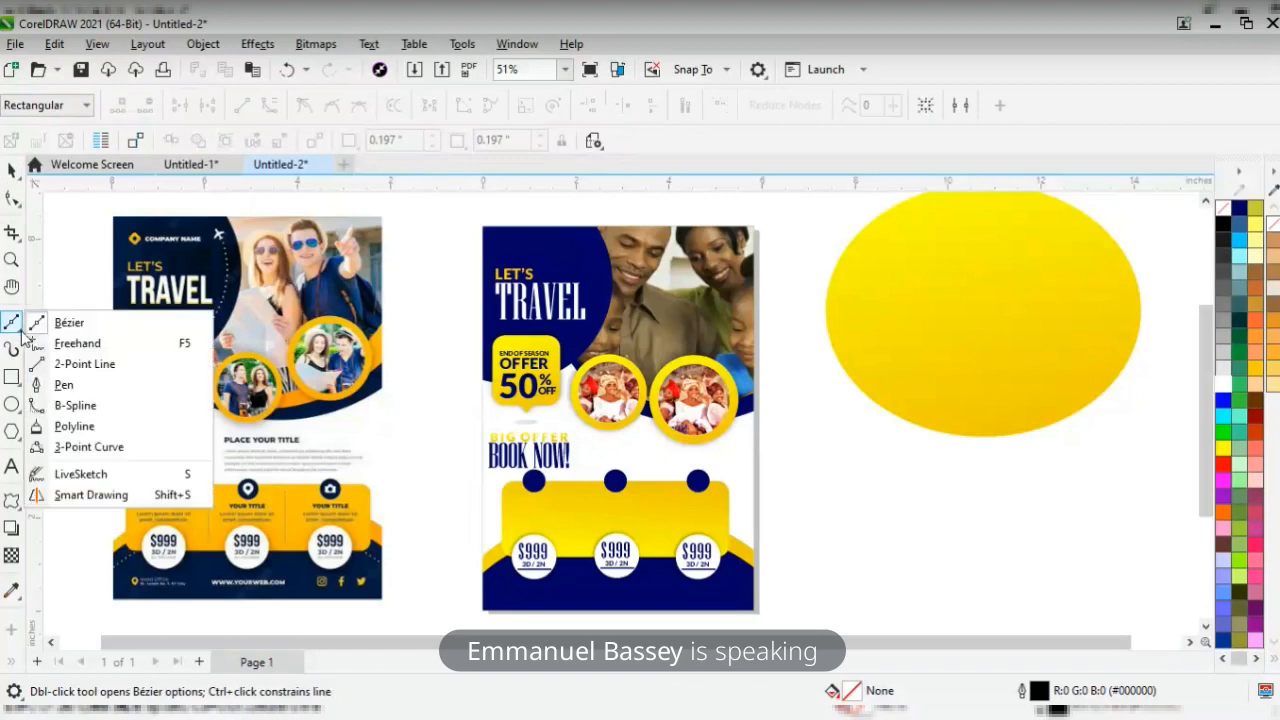
left_click(60, 491)
left_click_drag(445, 334, 449, 422)
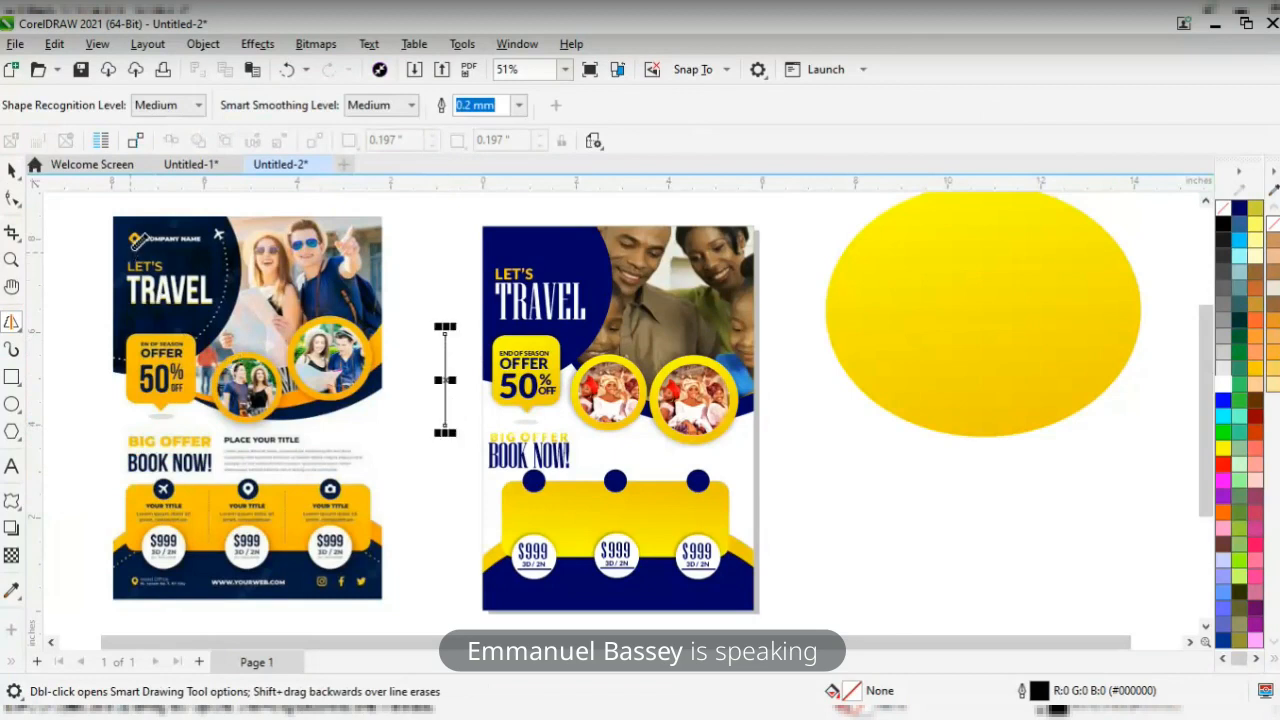
left_click(12, 170)
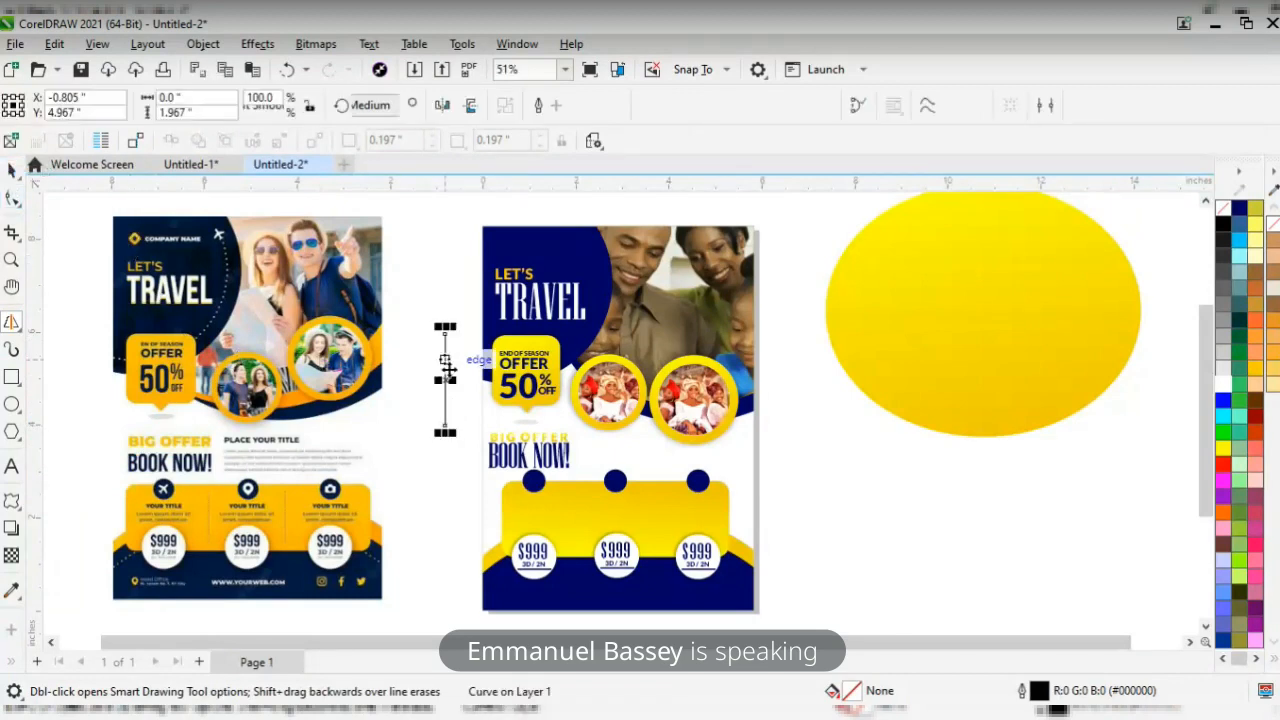
- Move the line between the first two price circles, shorten it to about 1.422 inches, and centre it vertically on the yellow panel
left_click_drag(445, 380, 573, 518)
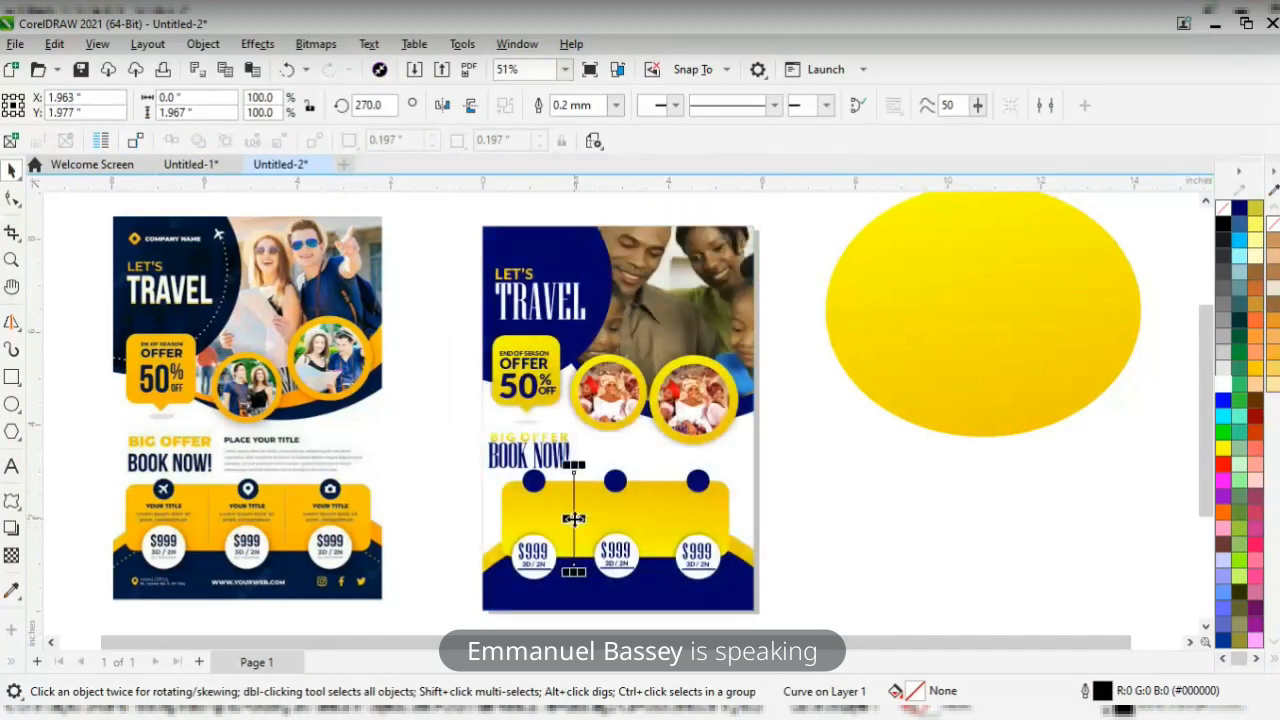
key("z")
left_click_drag(449, 441, 780, 594)
key("space")
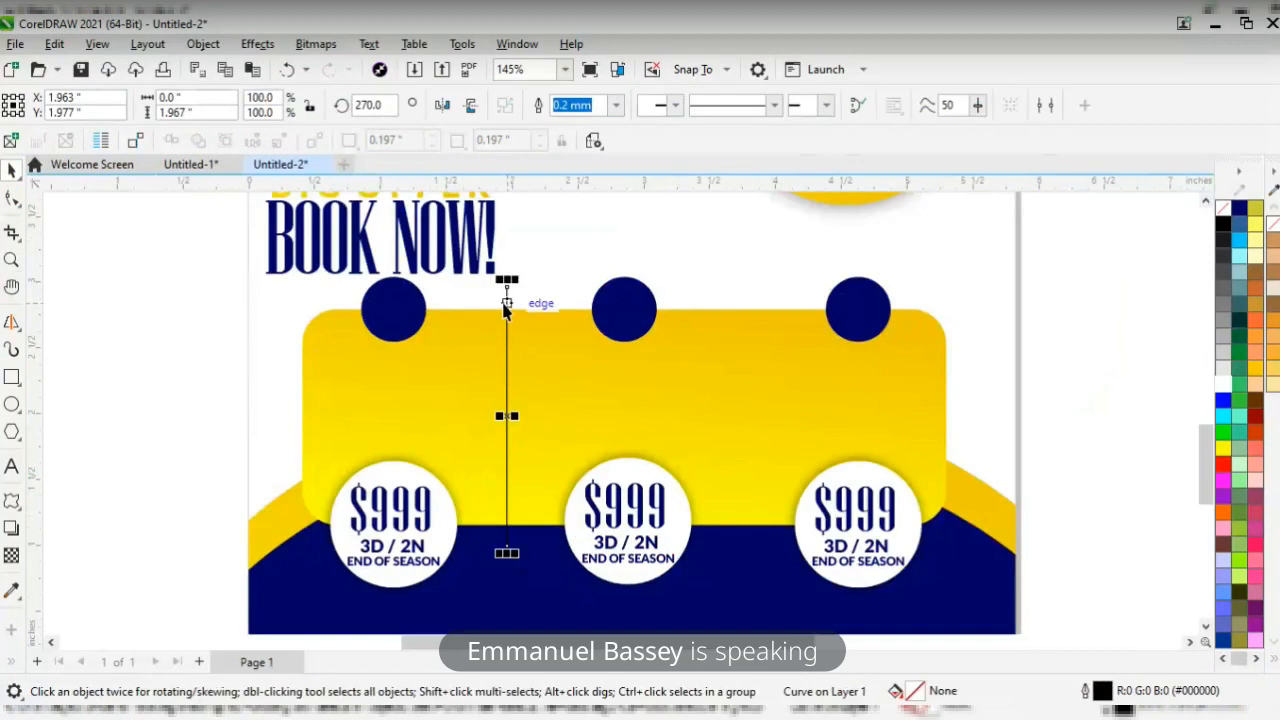
left_click_drag(506, 284, 507, 316)
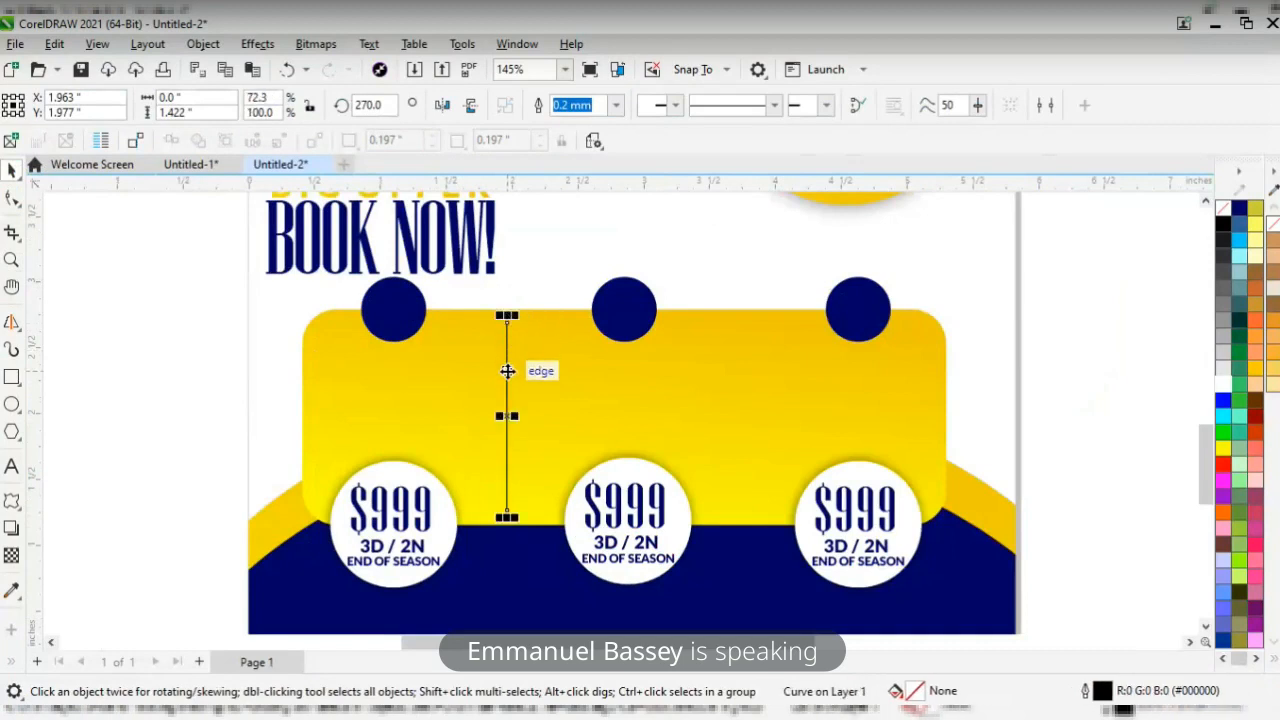
left_click(440, 390)
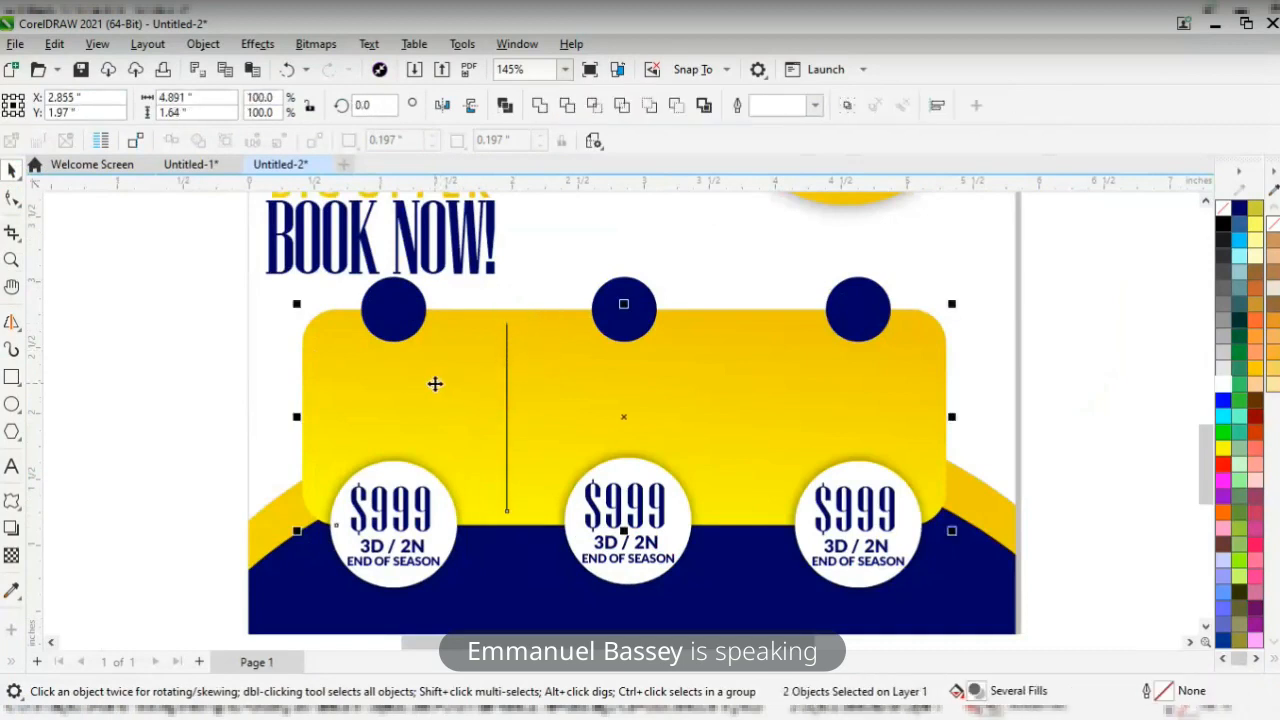
left_click(170, 320)
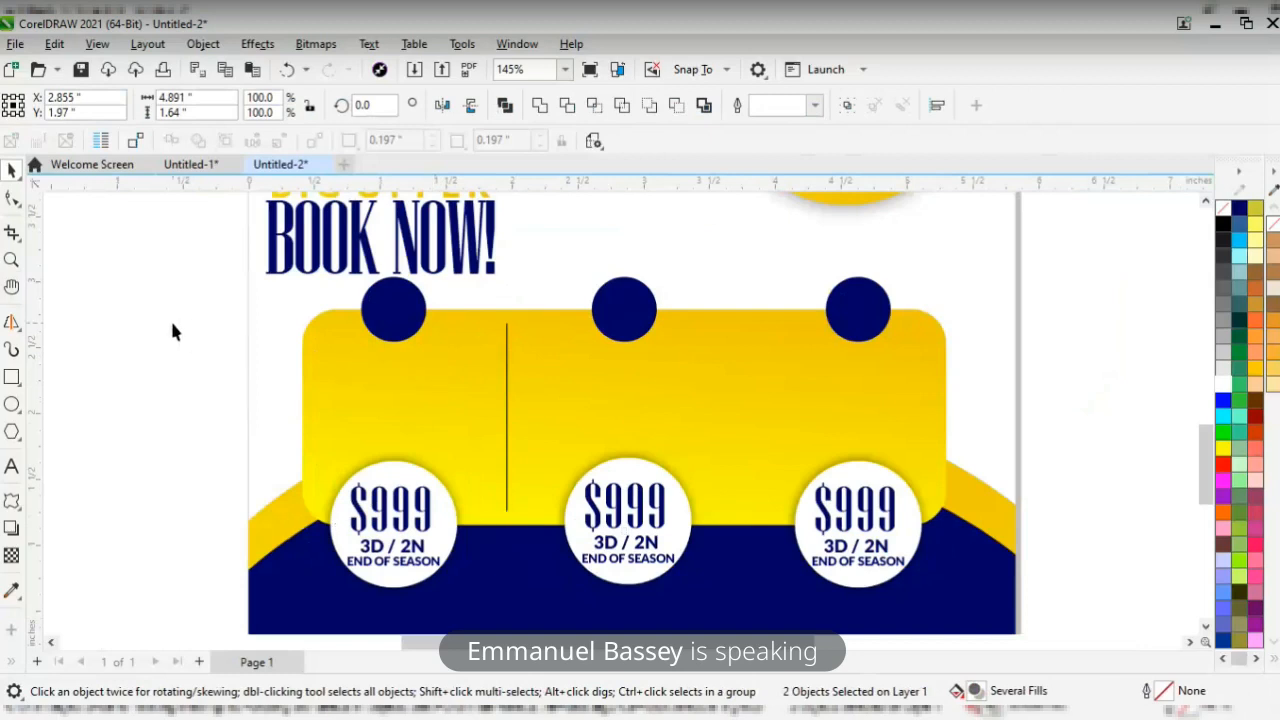
- Set the divider line's outline width to 1.0 mm
left_click(507, 418)
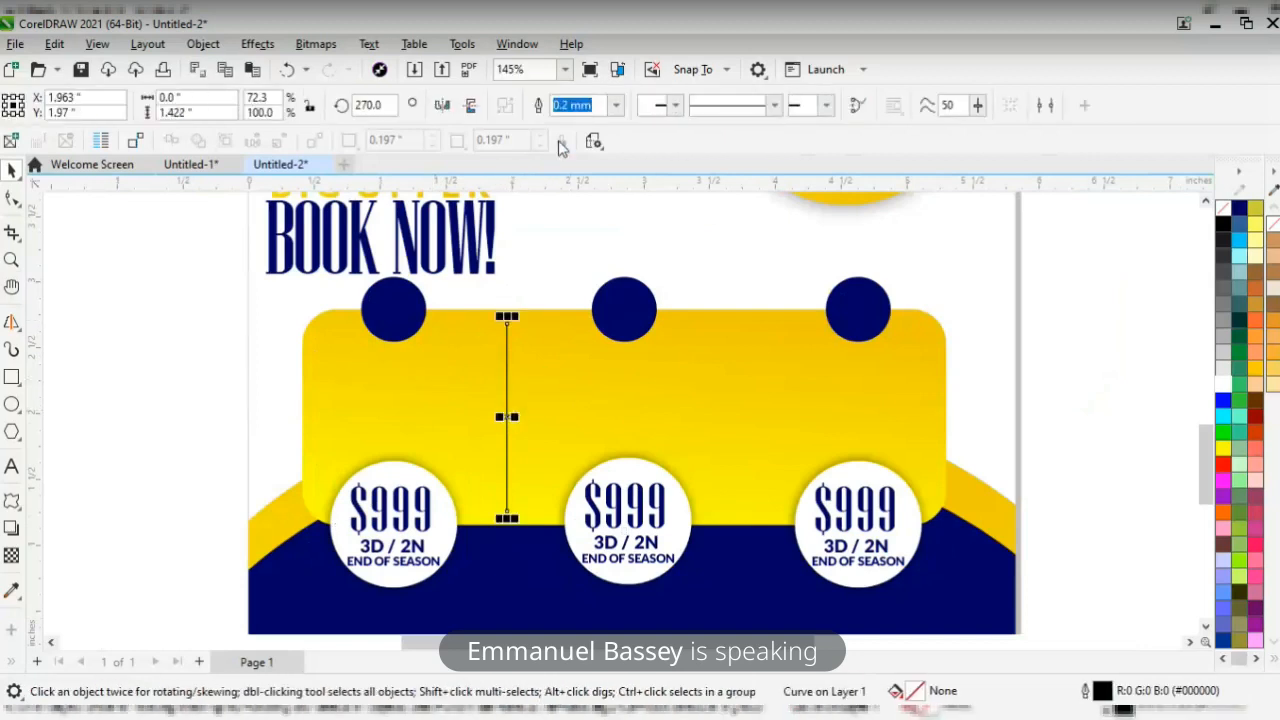
left_click(604, 108)
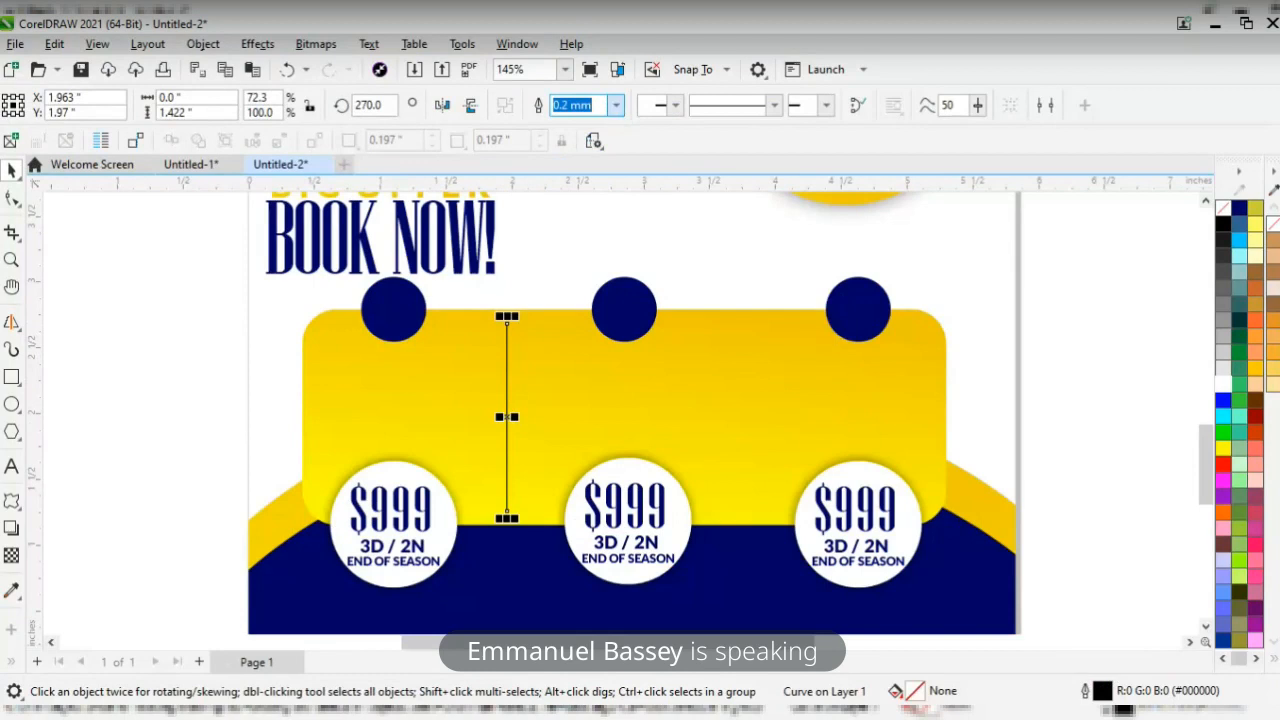
type("2")
key("Return")
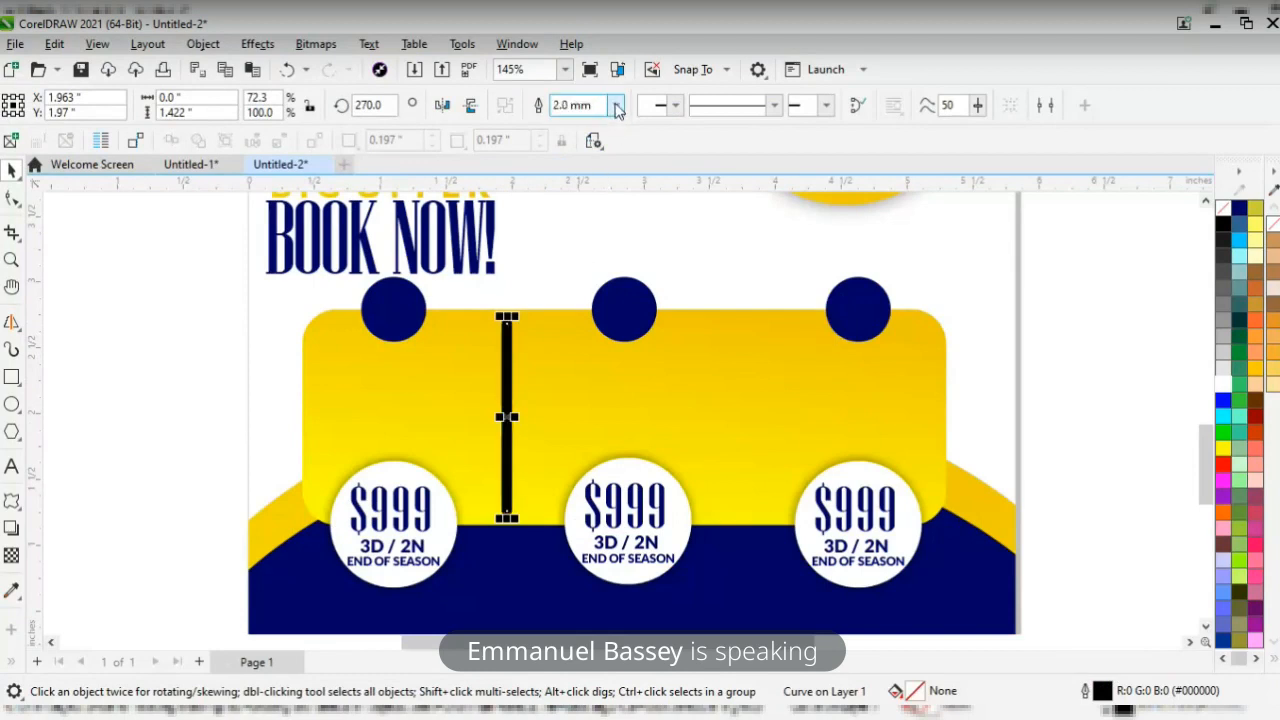
type("1")
key("Return")
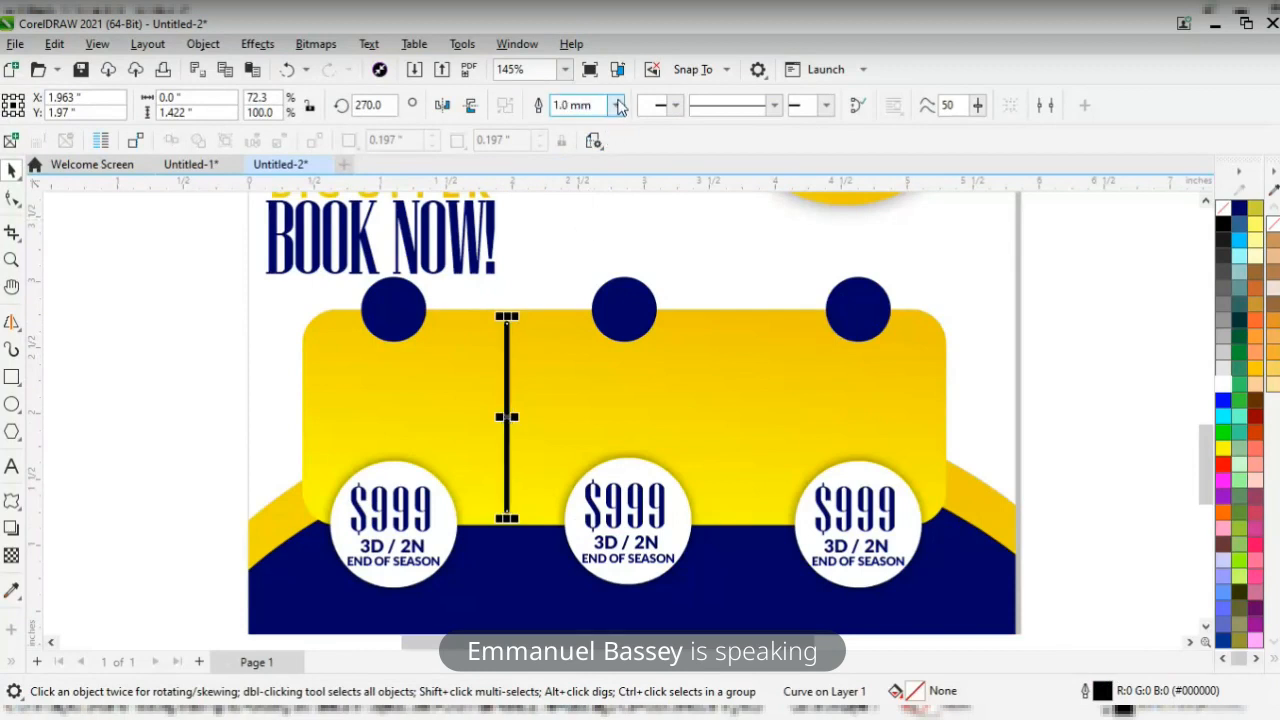
- Apply a closely spaced dotted line style to the divider
left_click(719, 110)
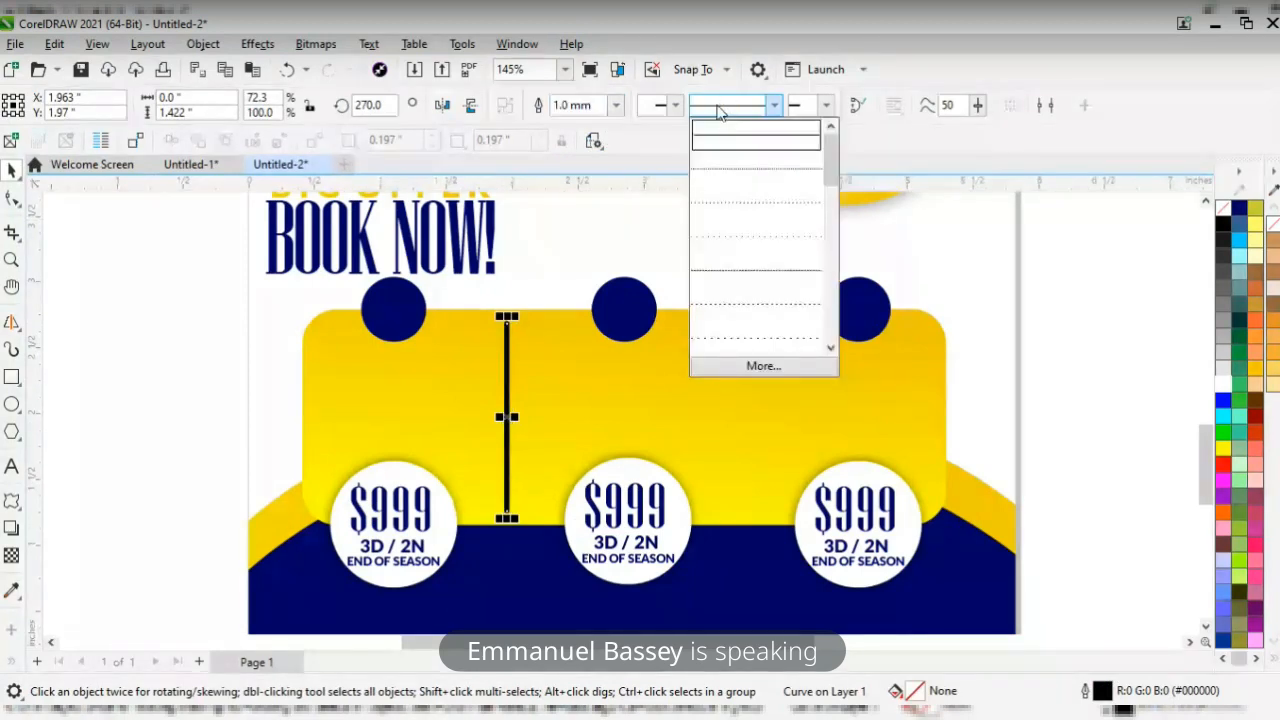
left_click(748, 183)
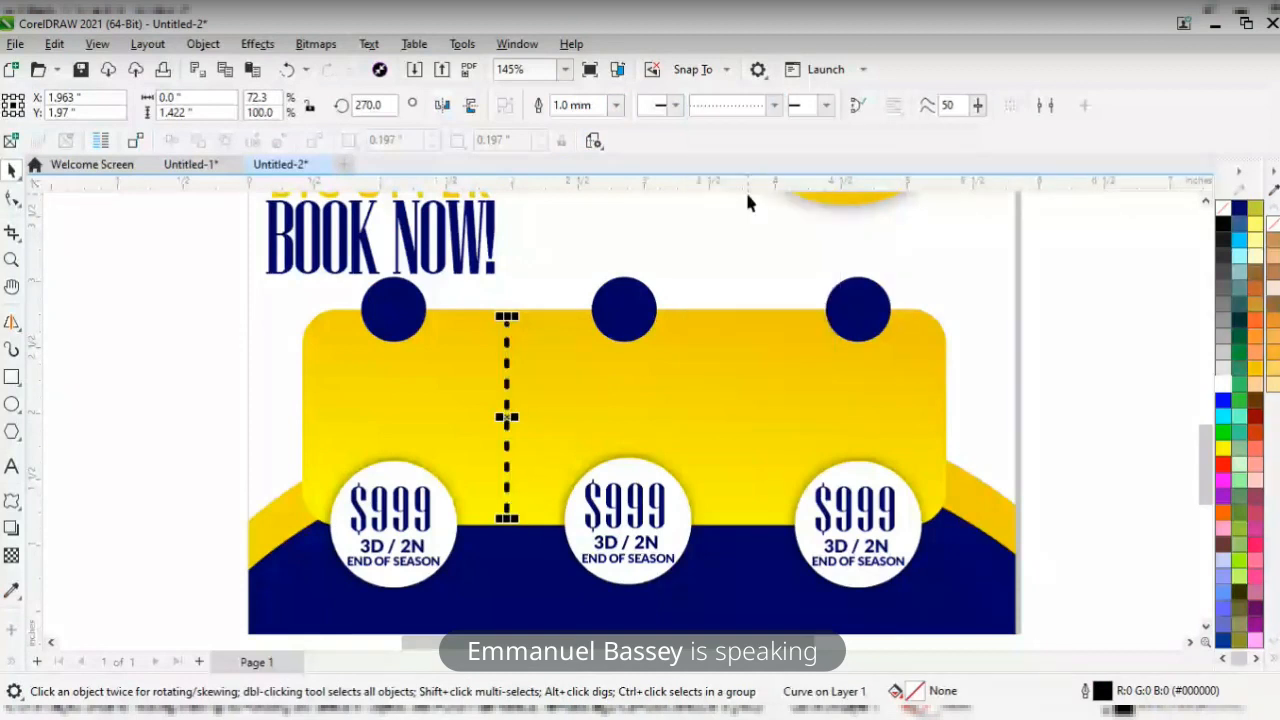
left_click(730, 105)
left_click(733, 178)
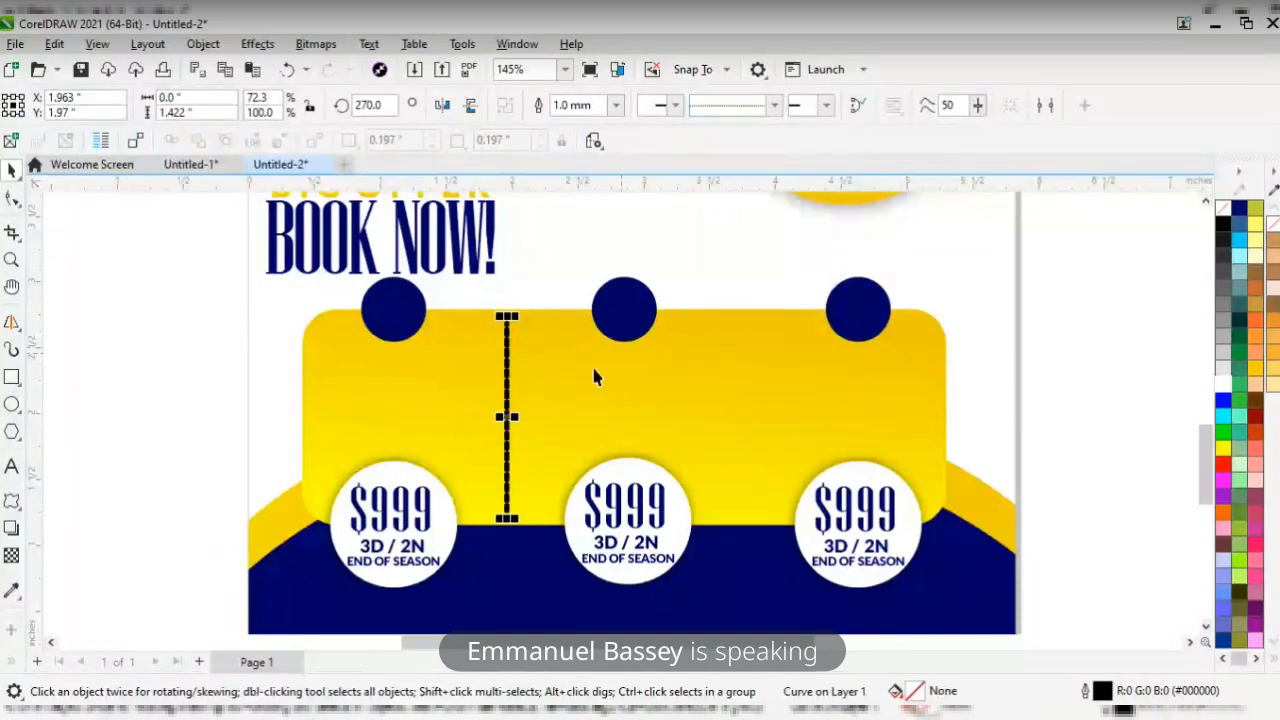
- Copy the dotted divider to between the second and third price circles and align both dividers by their horizontal centres
left_click_drag(508, 406, 744, 402)
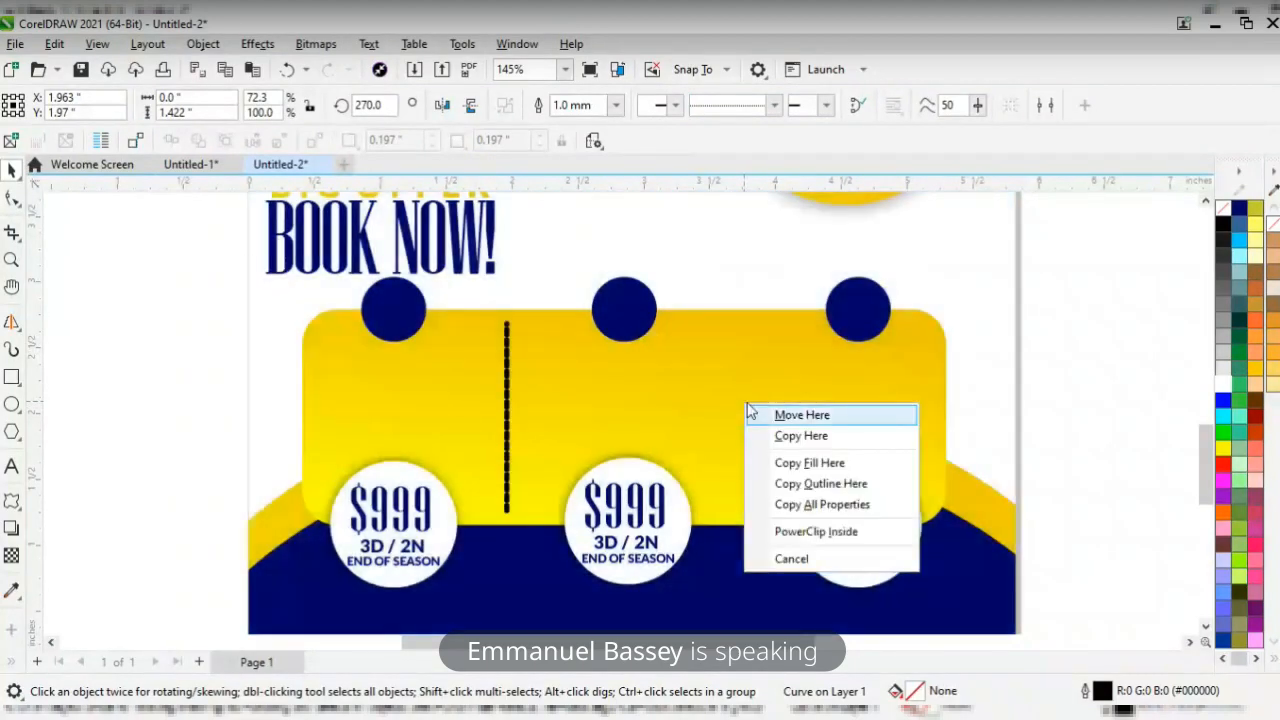
left_click(800, 435)
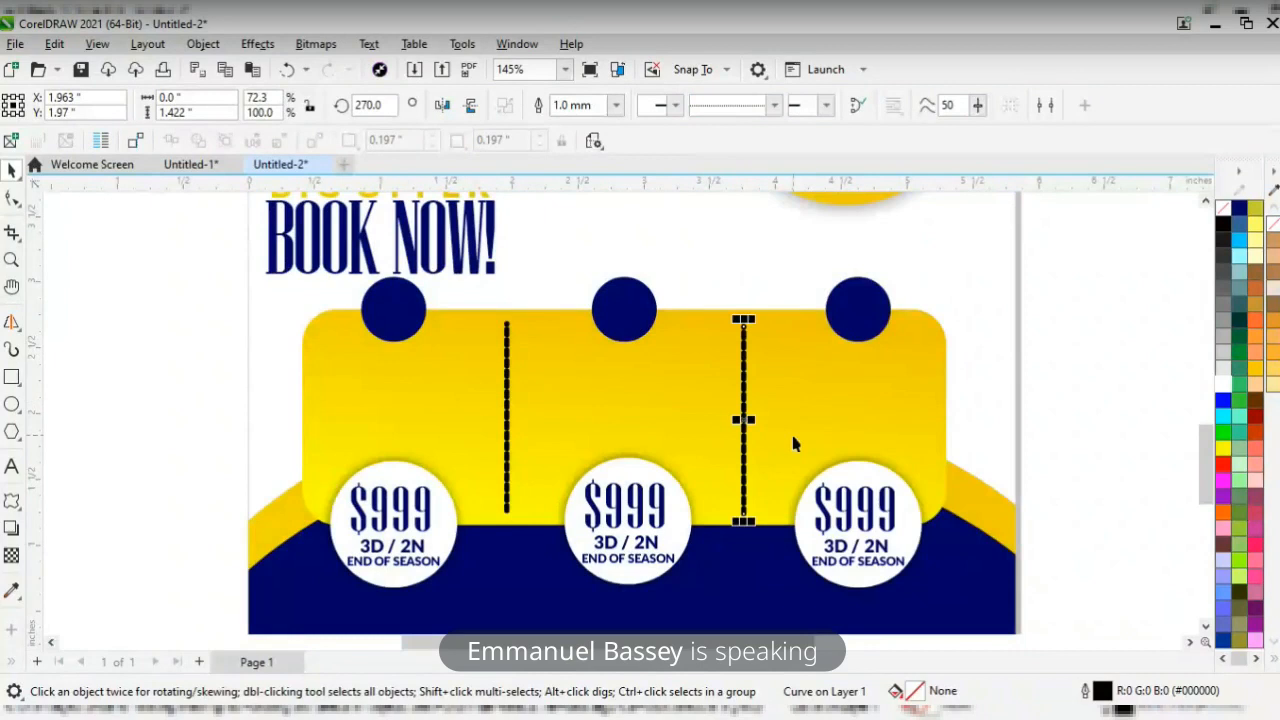
left_click(507, 410, "shift")
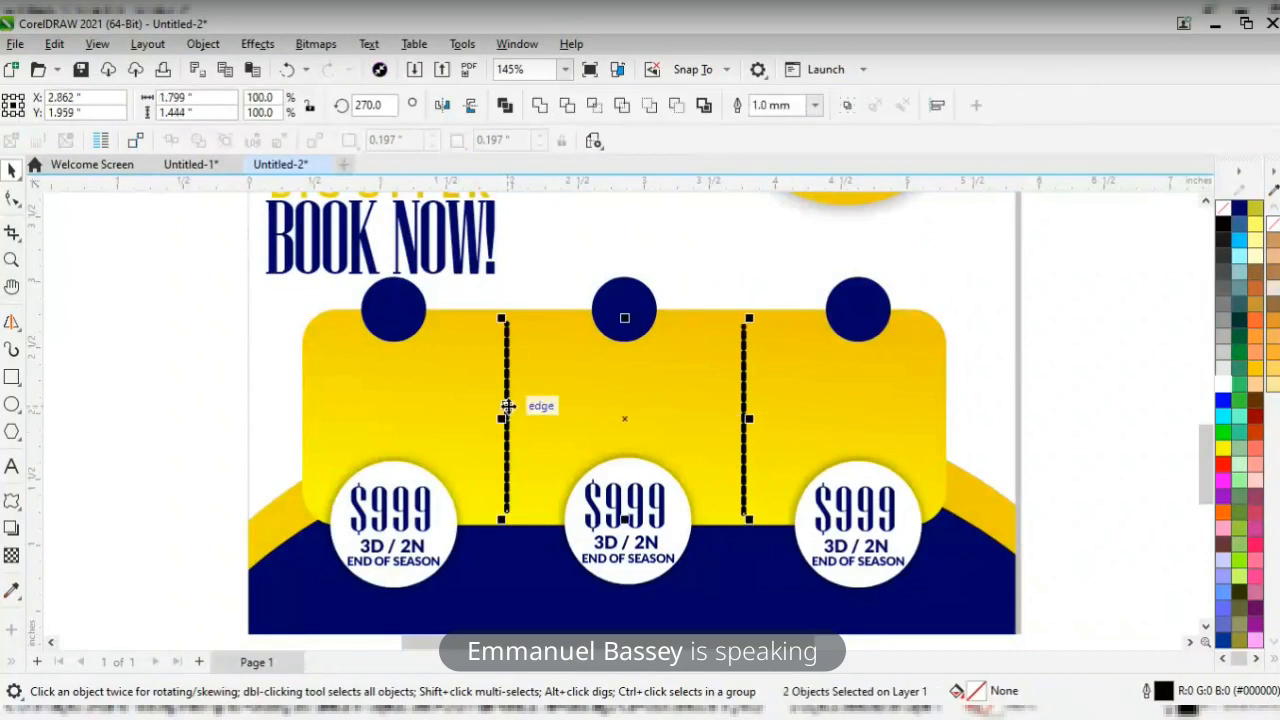
key("e")
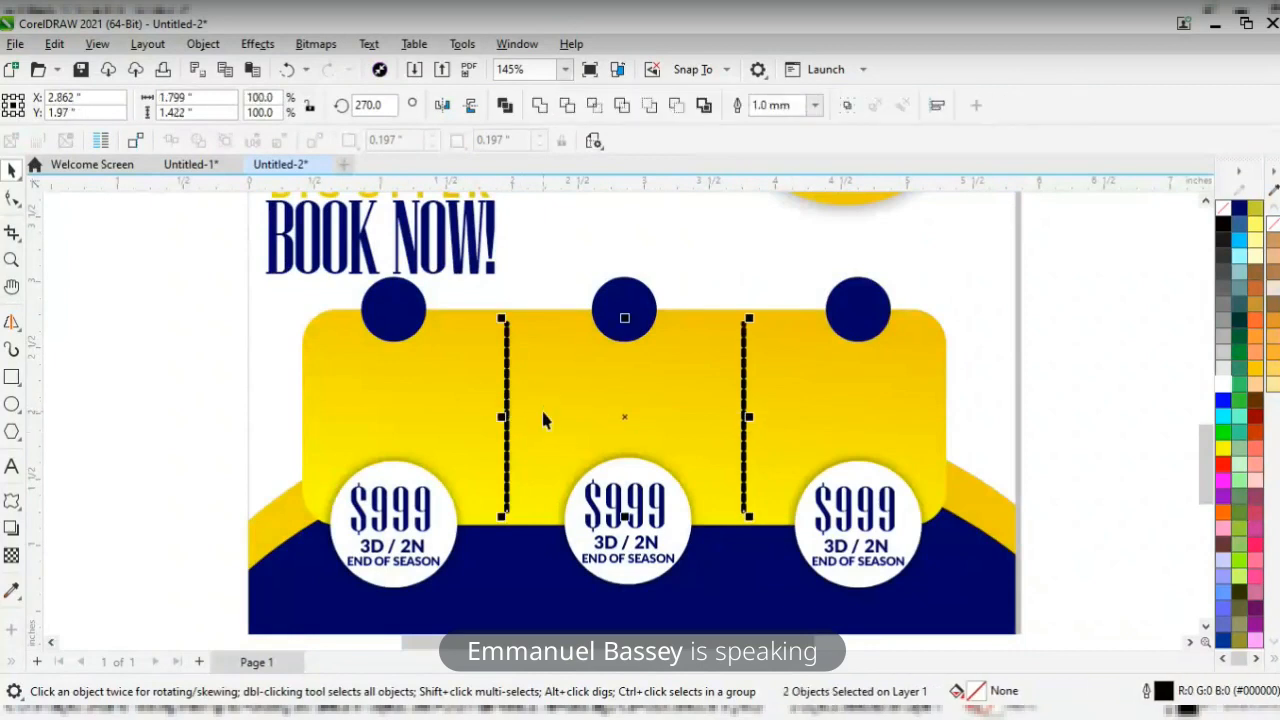
- Examine the flyer's heading, dotted dividers and lower price panel against the reference flyer, including a full-screen preview
key("z")
right_click(616, 421)
key("space")
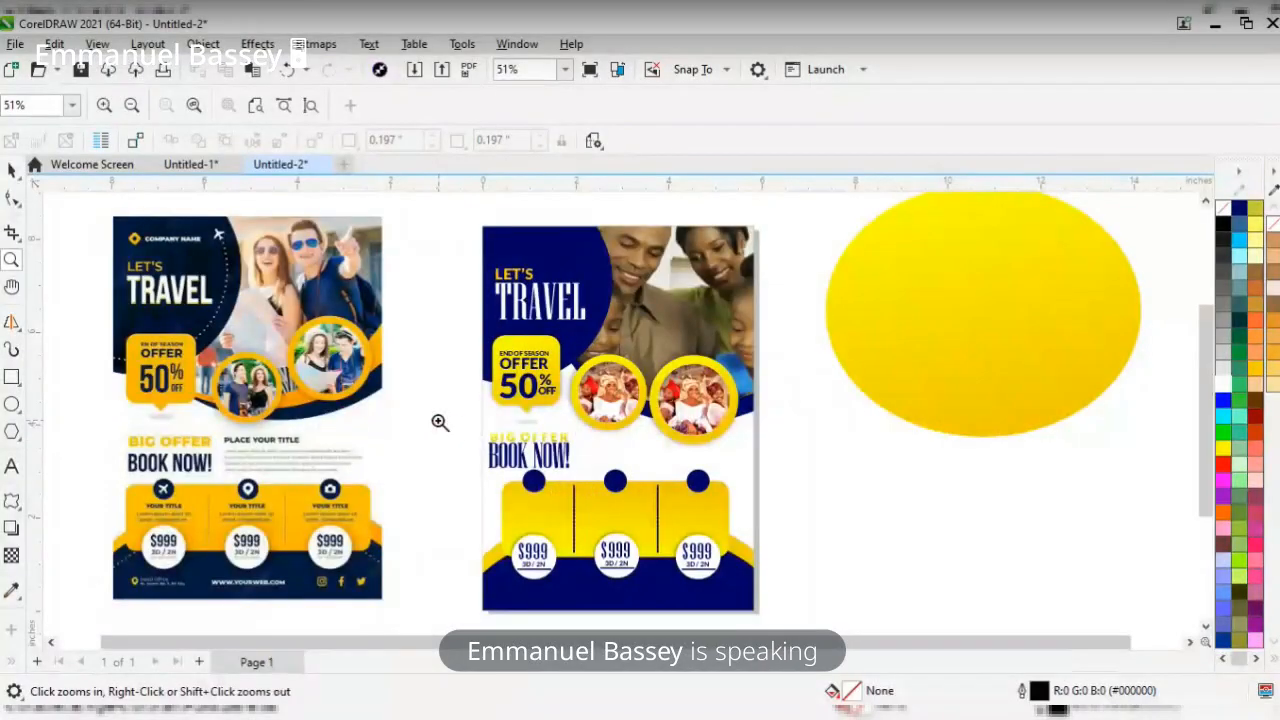
left_click_drag(438, 419, 786, 594)
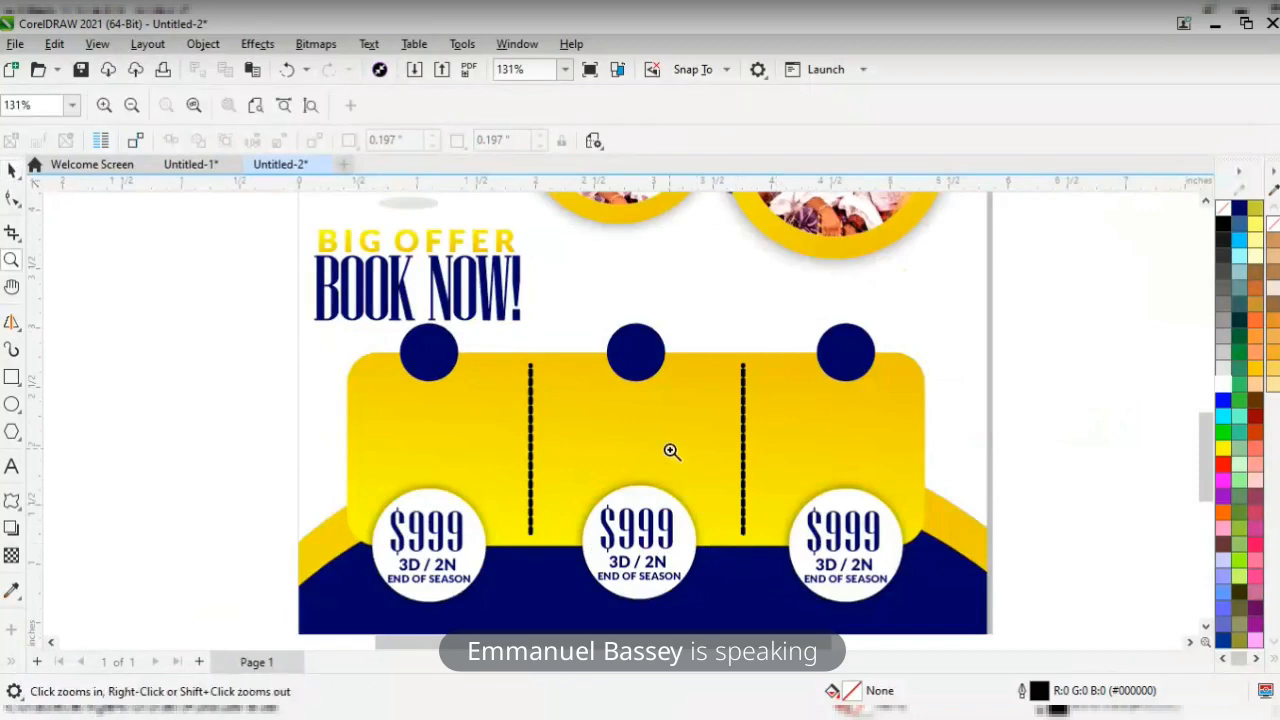
right_click(643, 407)
key("space")
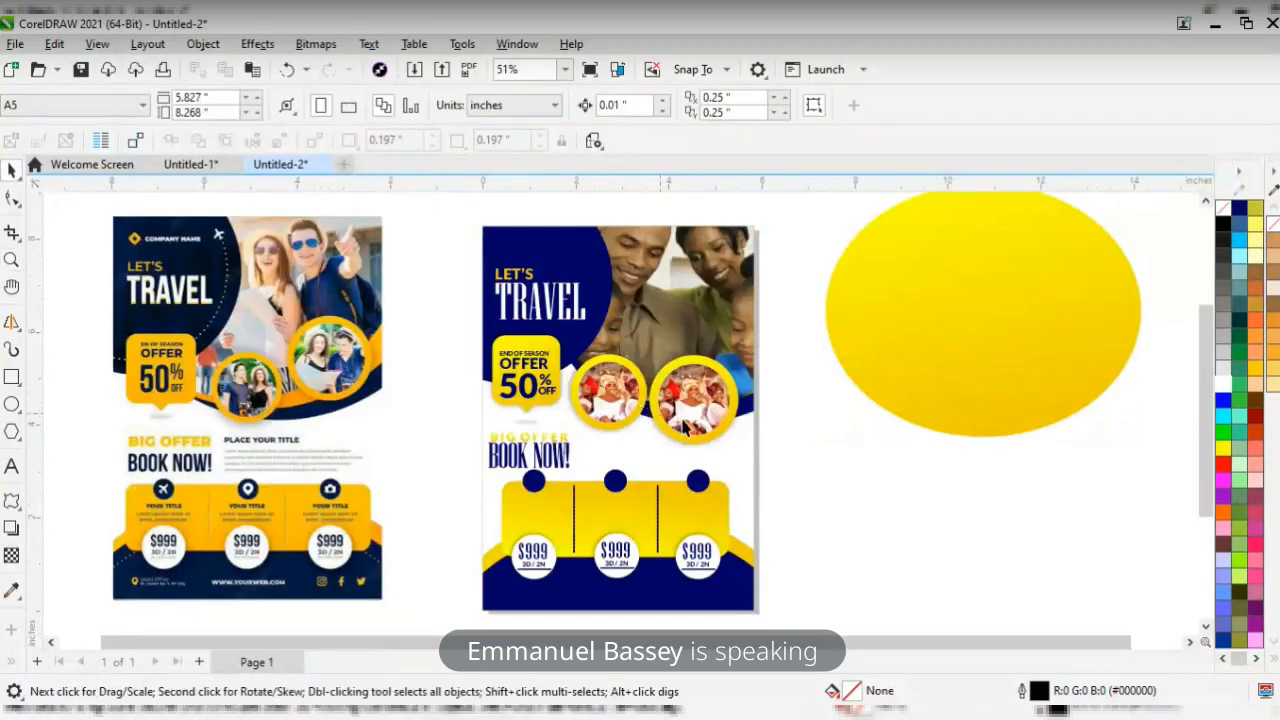
key("z")
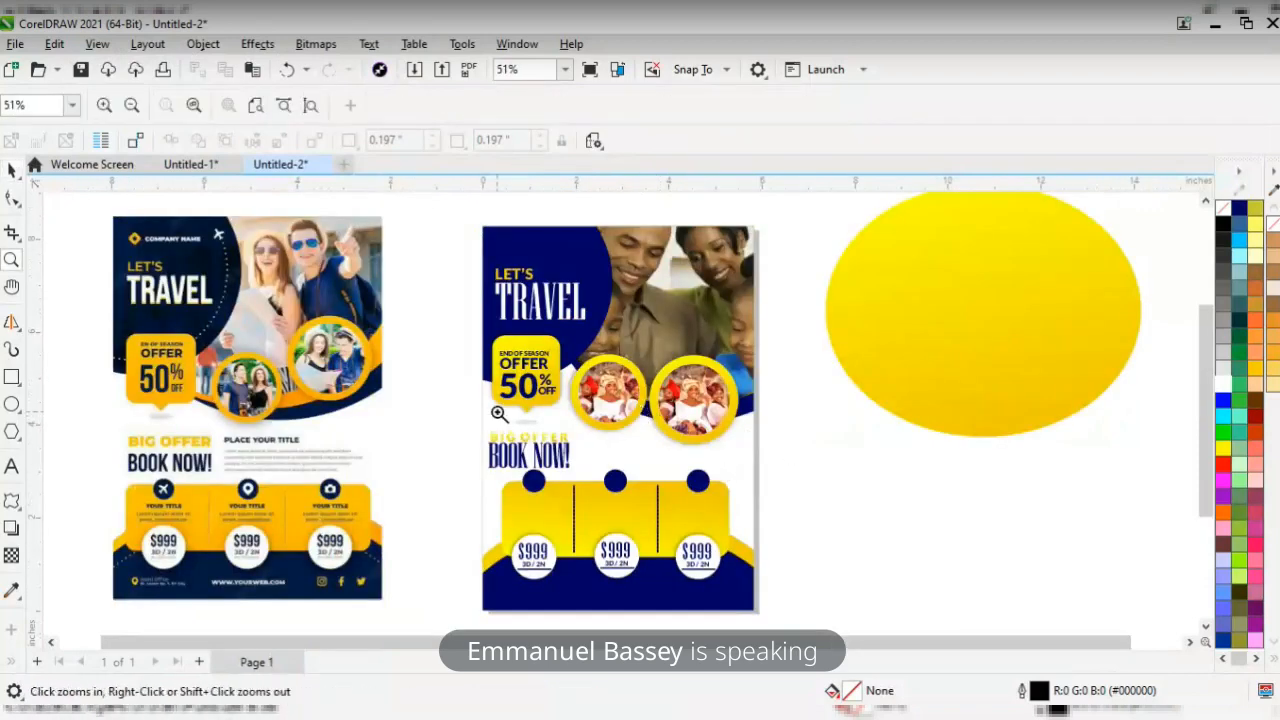
right_click(589, 414)
key("space")
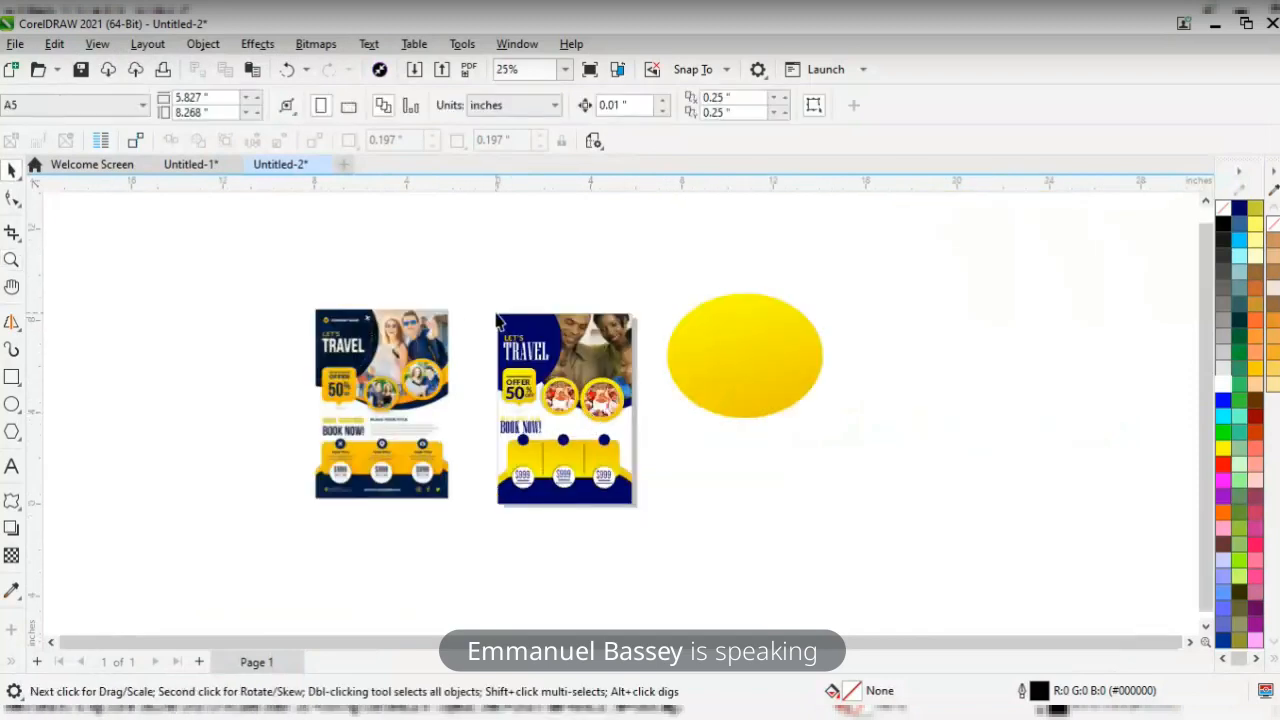
key("z")
left_click_drag(488, 302, 650, 521)
key("space")
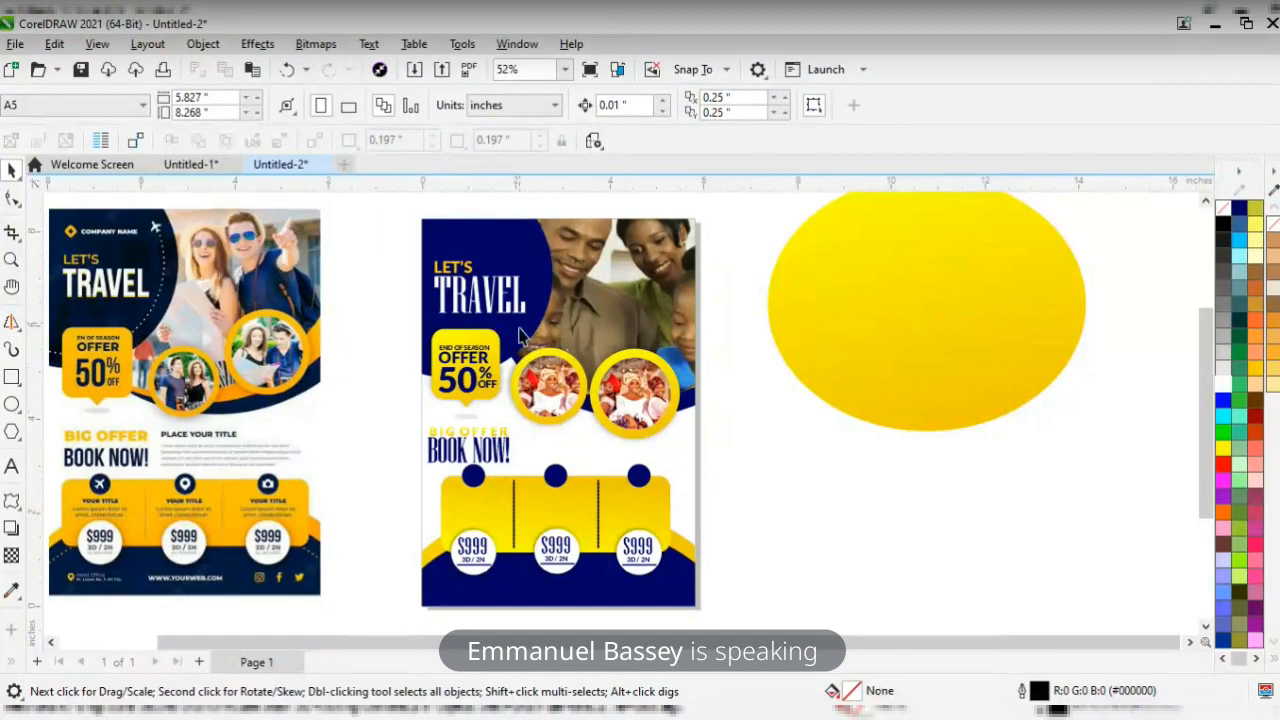
left_click_drag(405, 260, 555, 333)
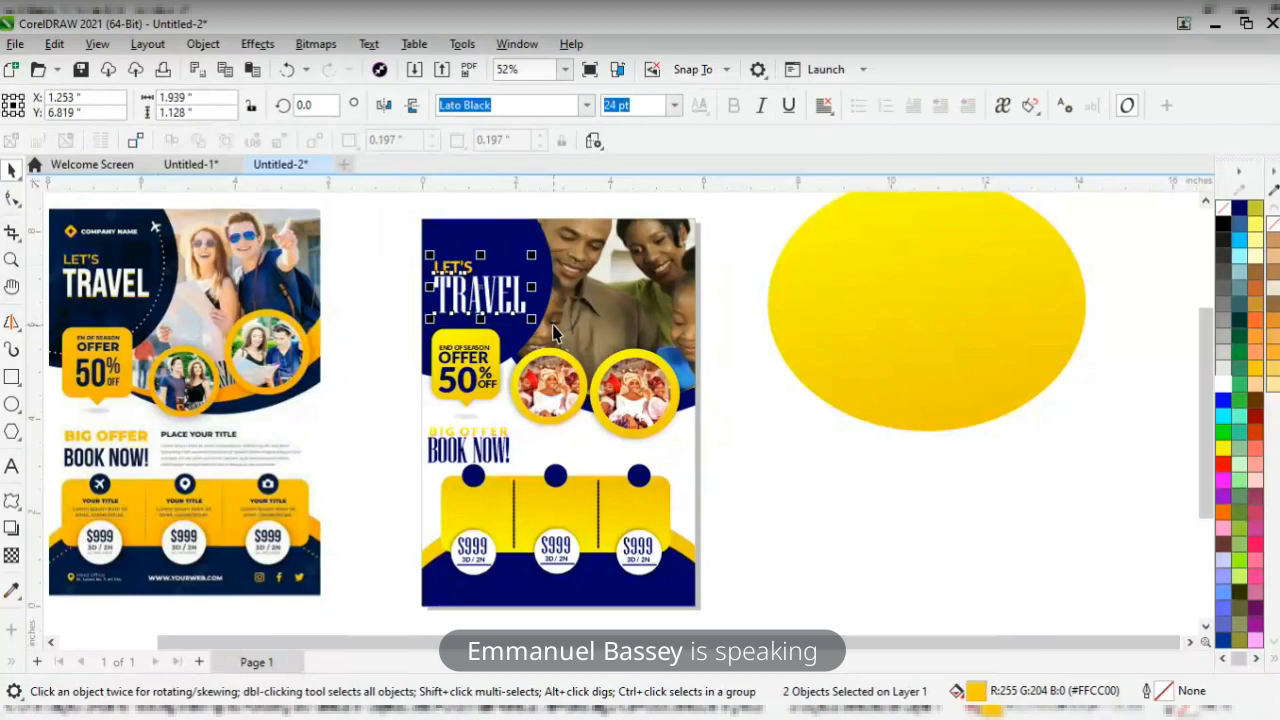
left_click(374, 360)
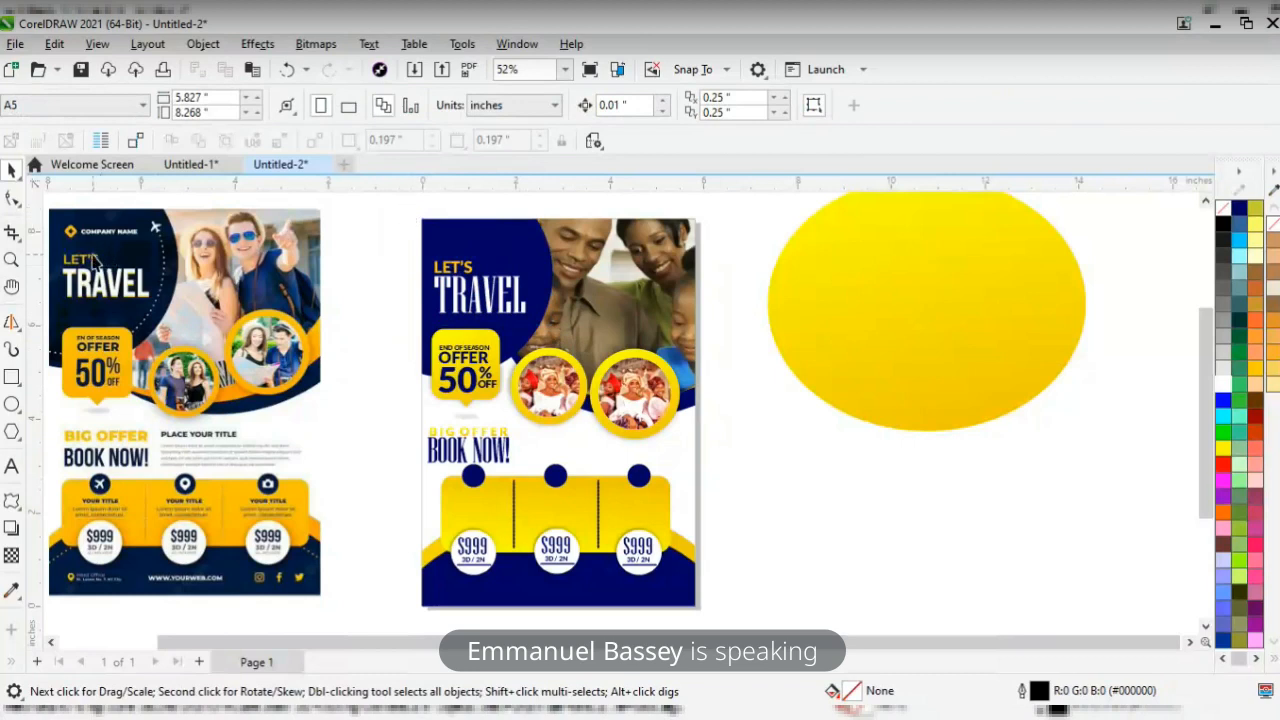
left_click(11, 259)
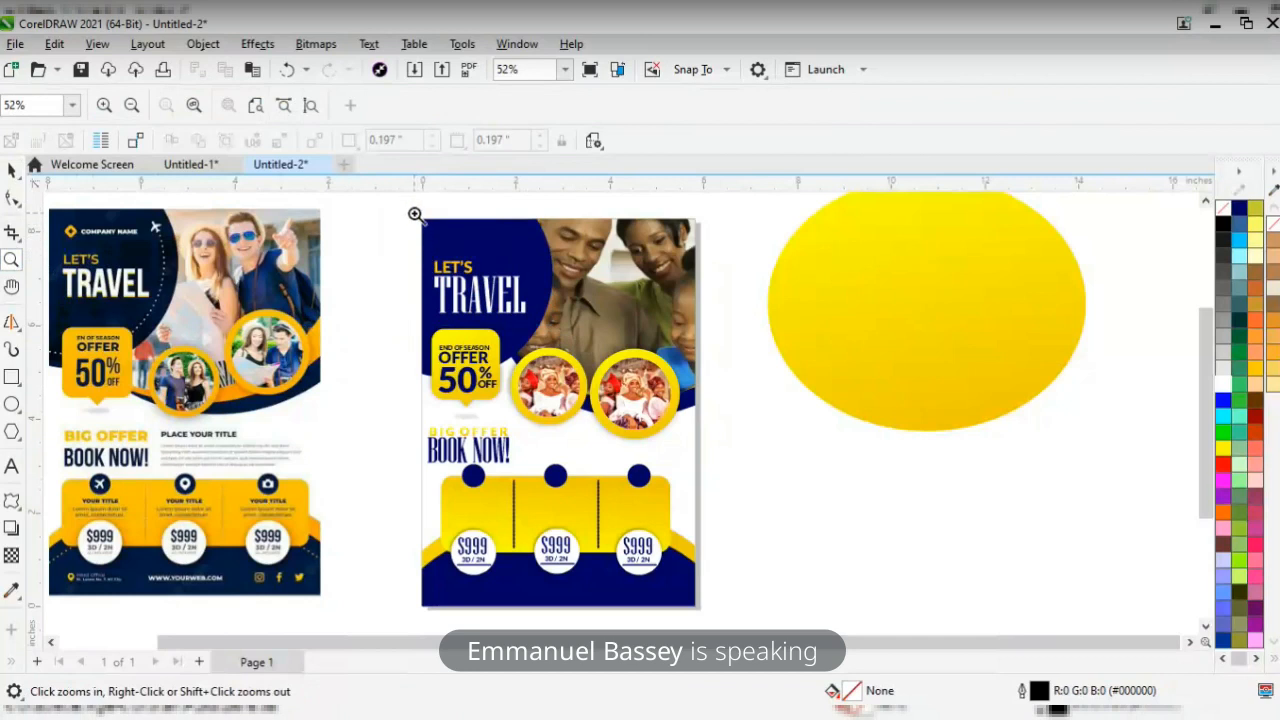
left_click_drag(415, 214, 708, 621)
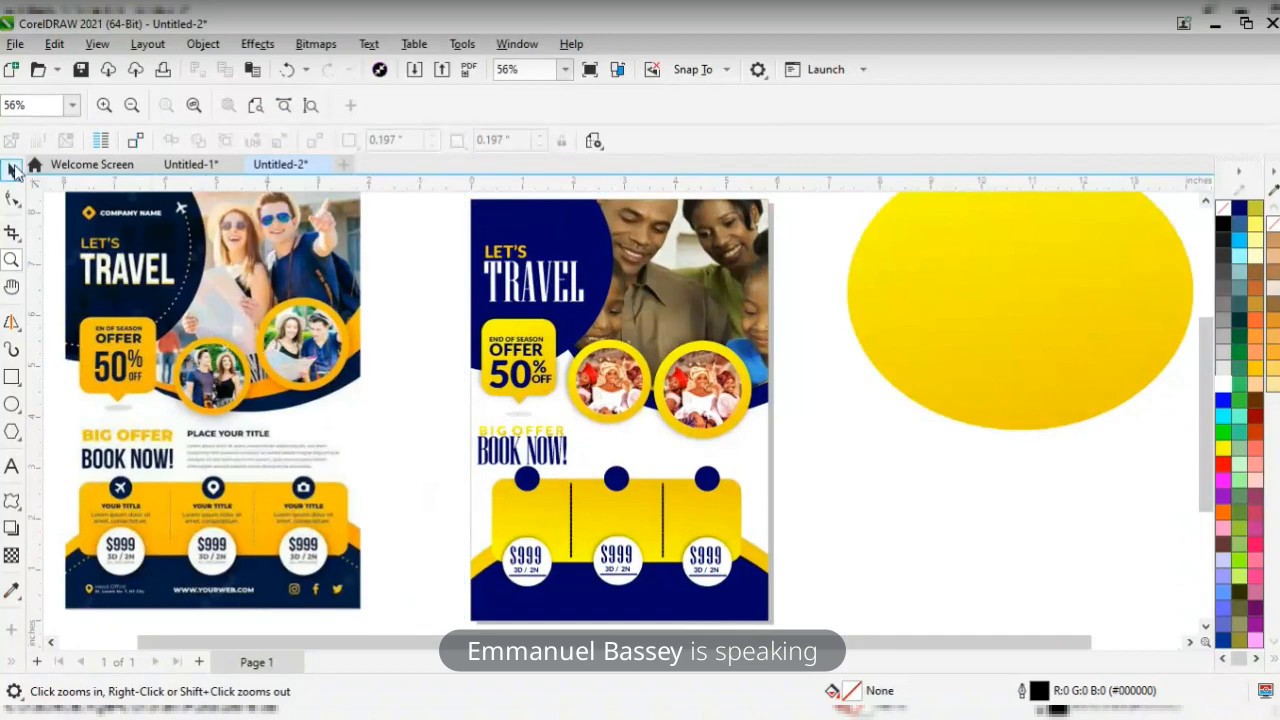
left_click(12, 170)
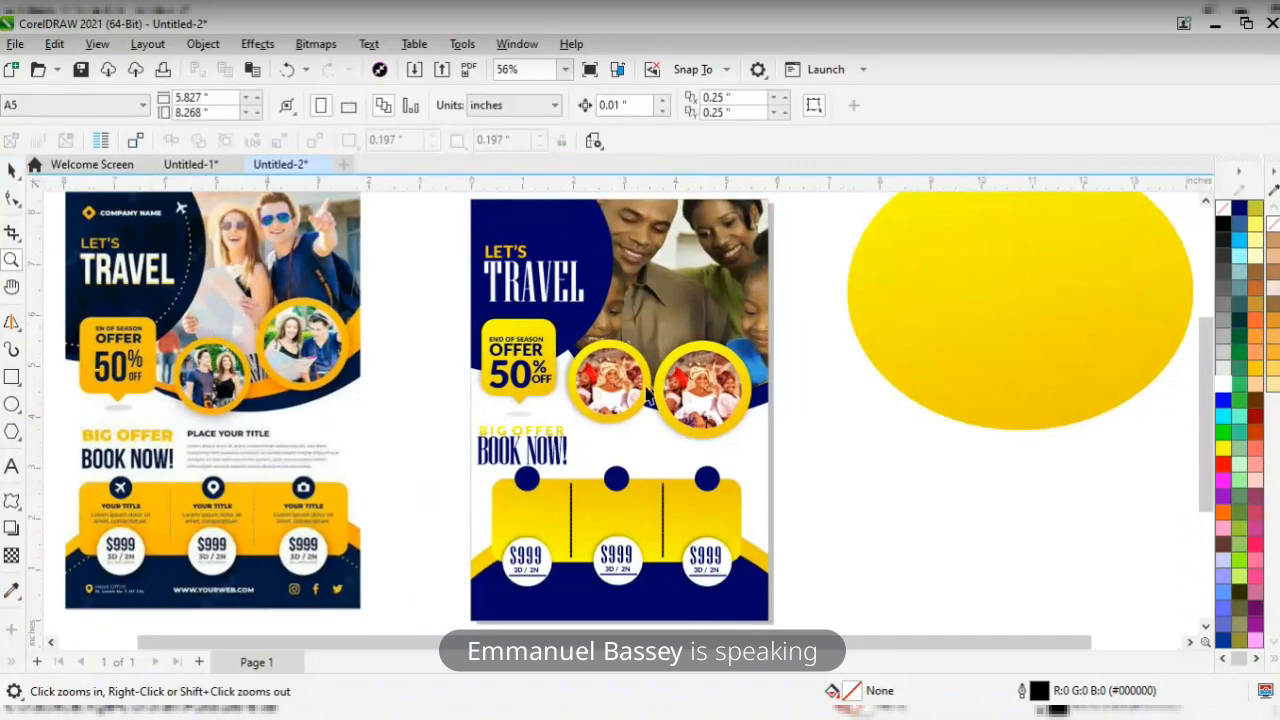
right_click(783, 305)
key("Escape")
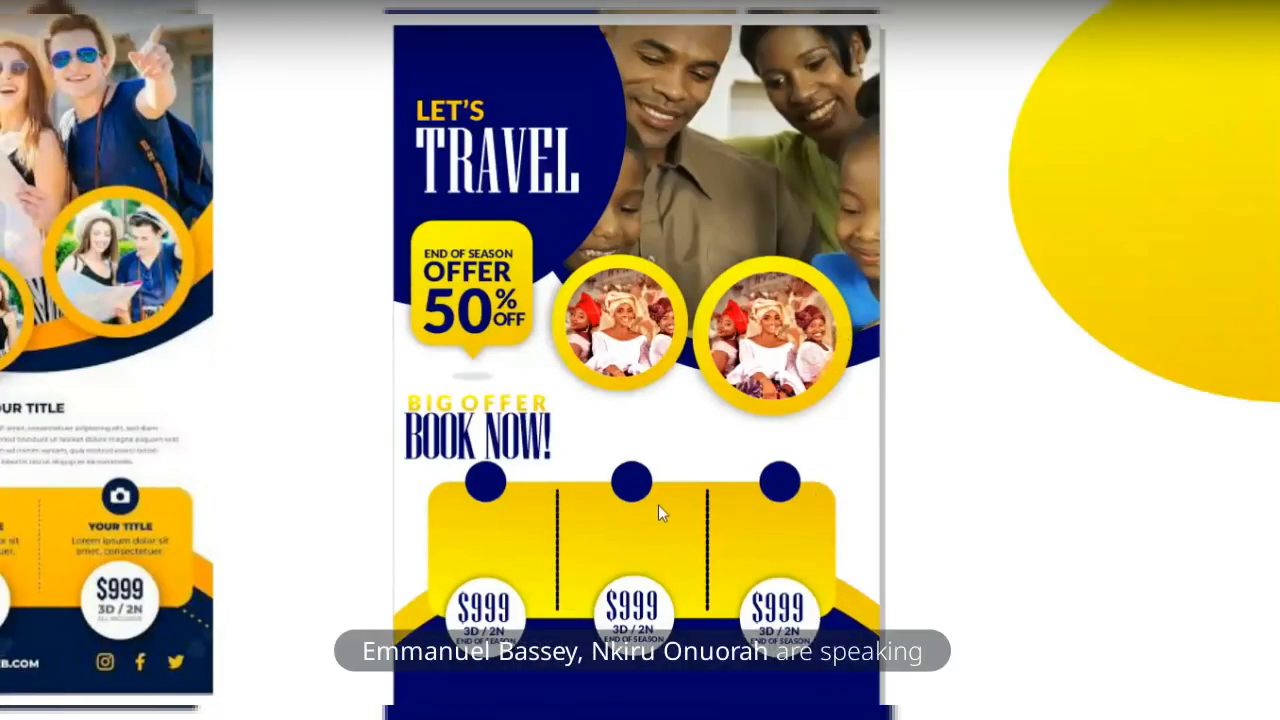
key("Escape")
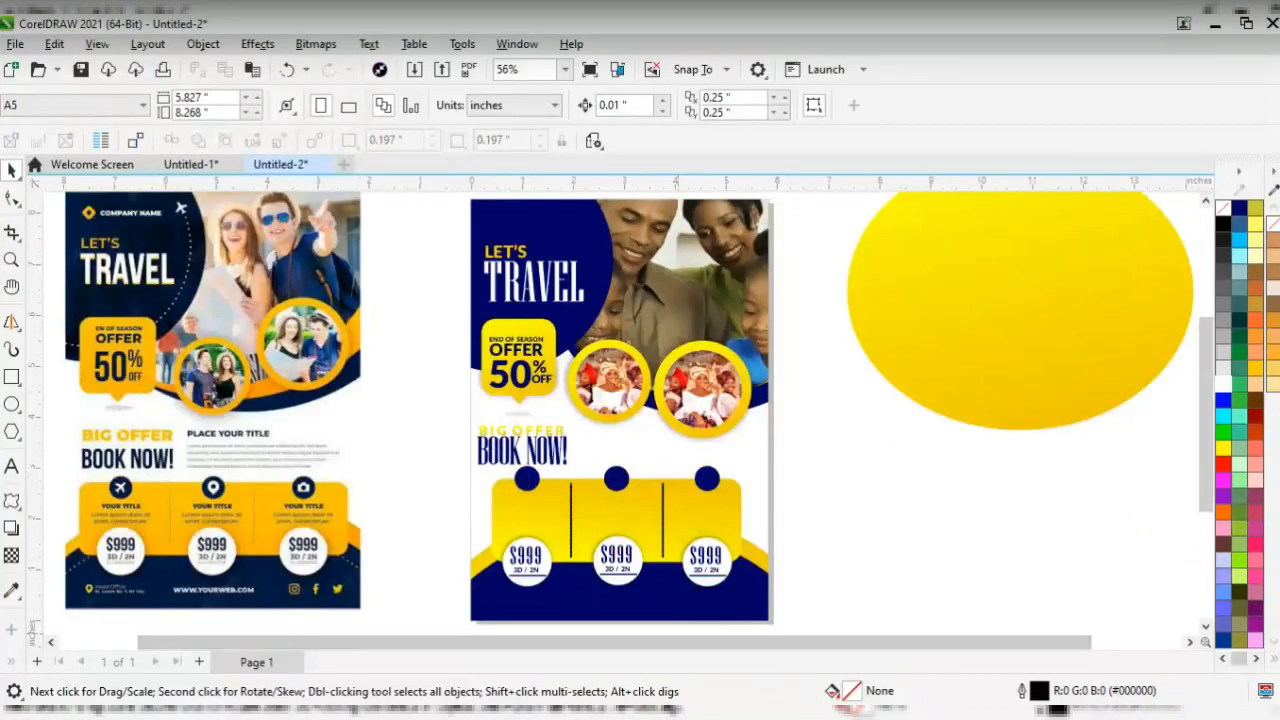